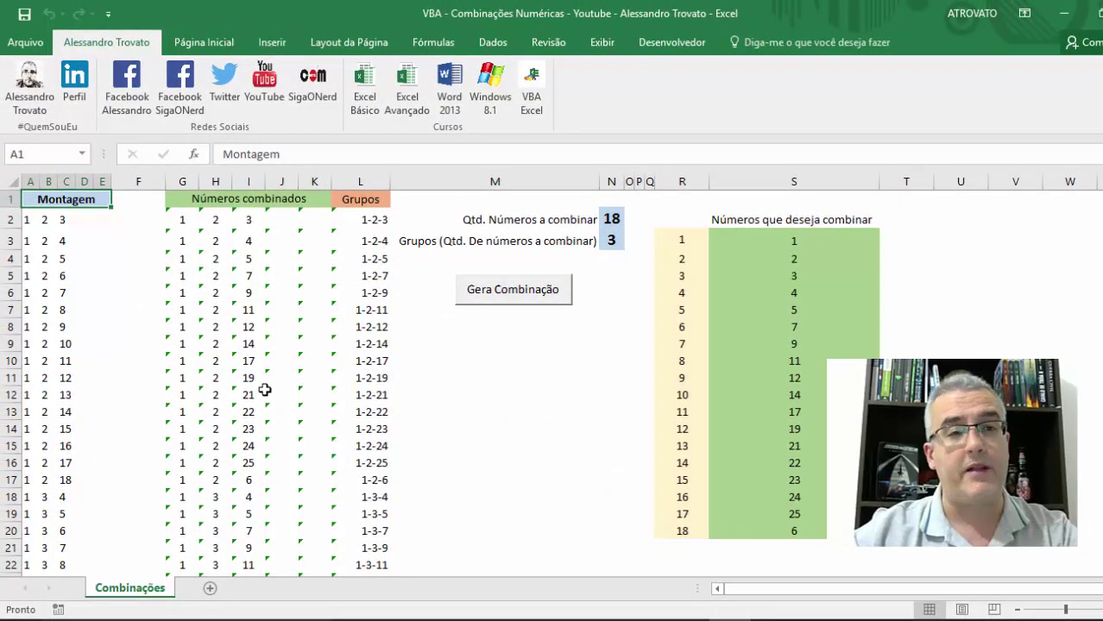
Step: Review the Montagem block, the formulas in I6 and H2, and the quantity and group-size labels
drag(45, 198, 31, 313)
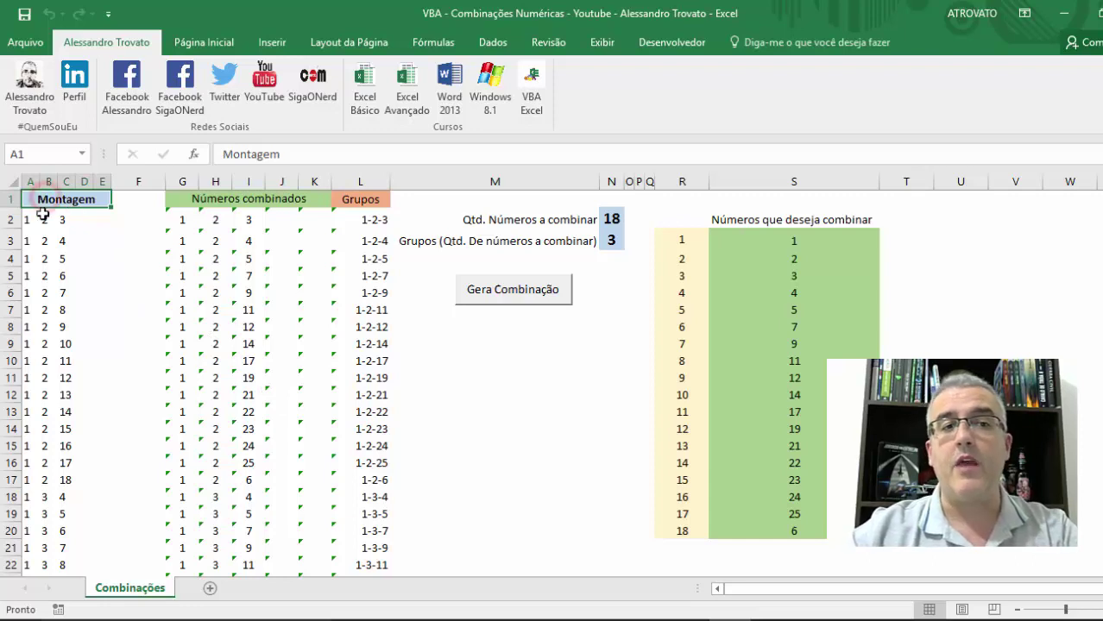
click(245, 287)
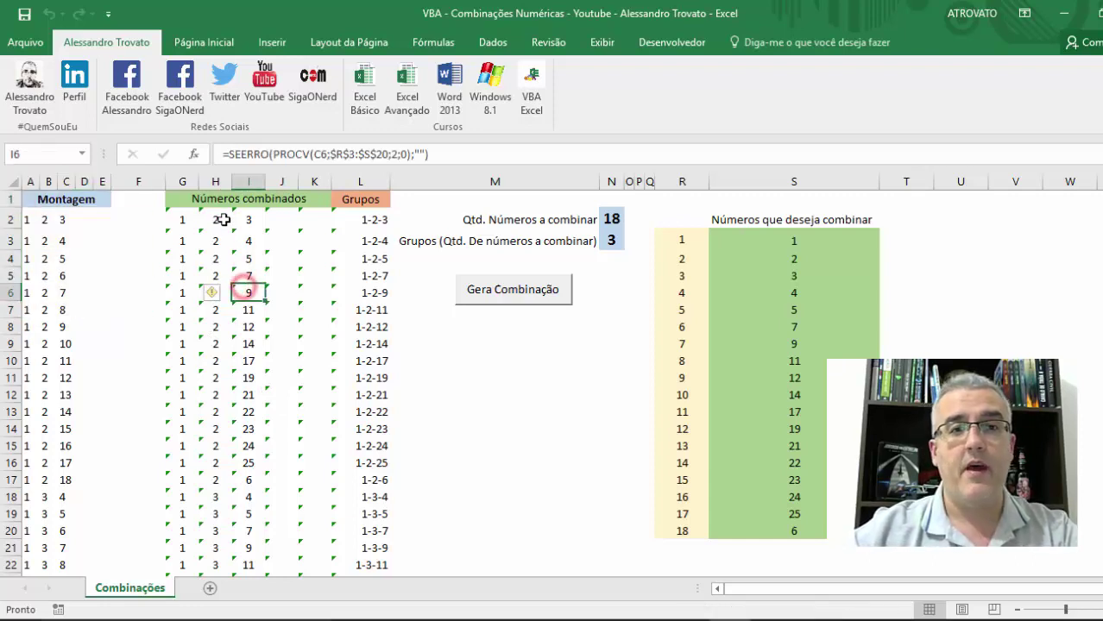
click(212, 218)
click(41, 213)
drag(30, 217, 100, 278)
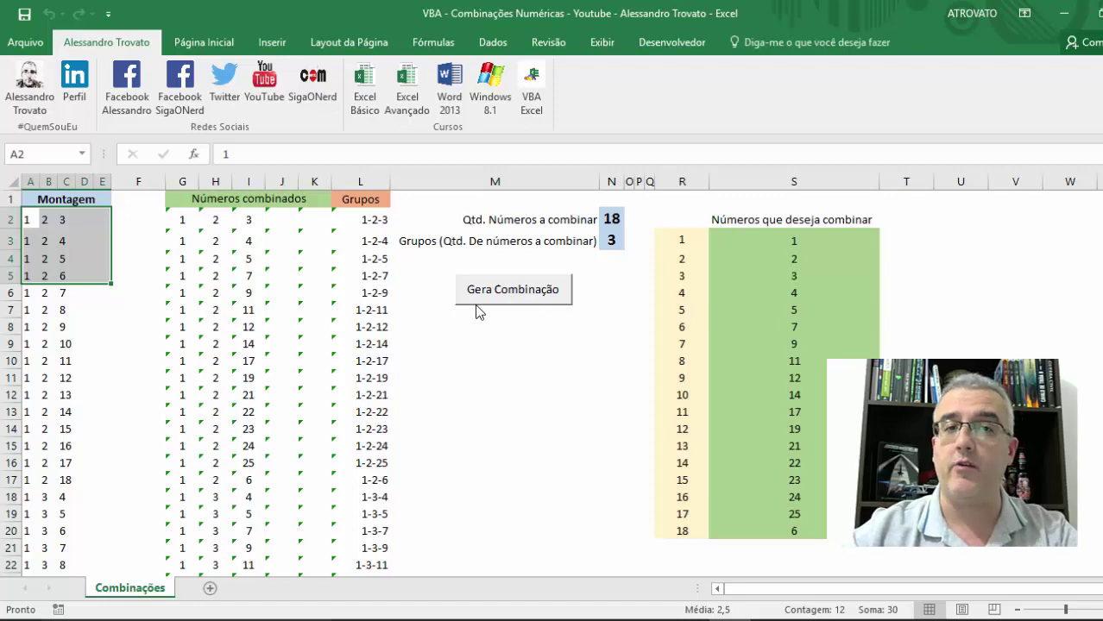
click(492, 250)
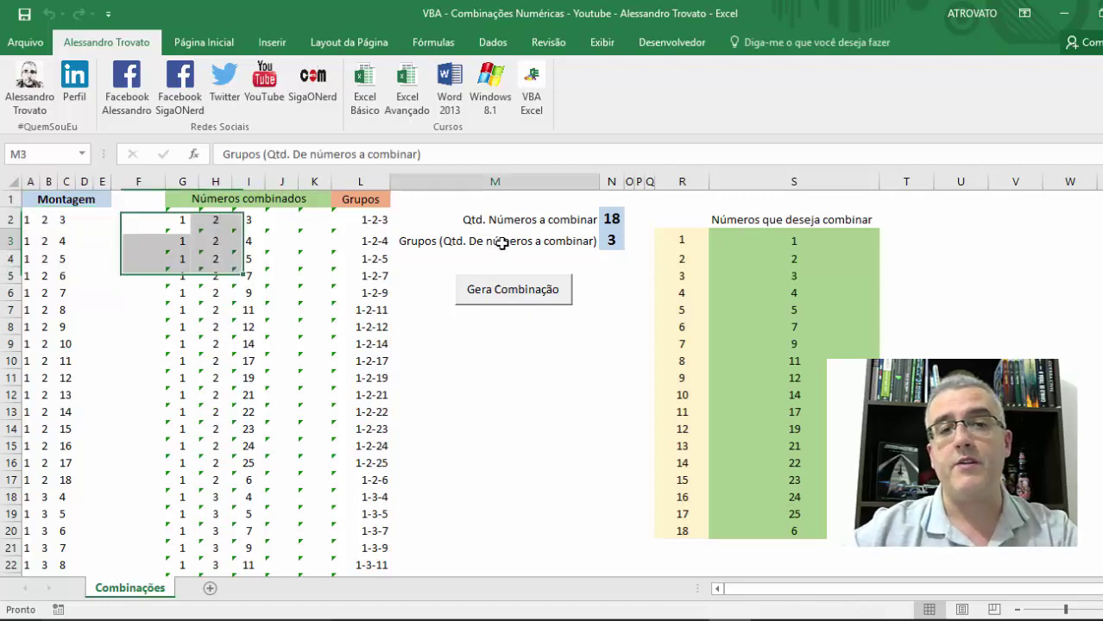
click(511, 218)
click(610, 219)
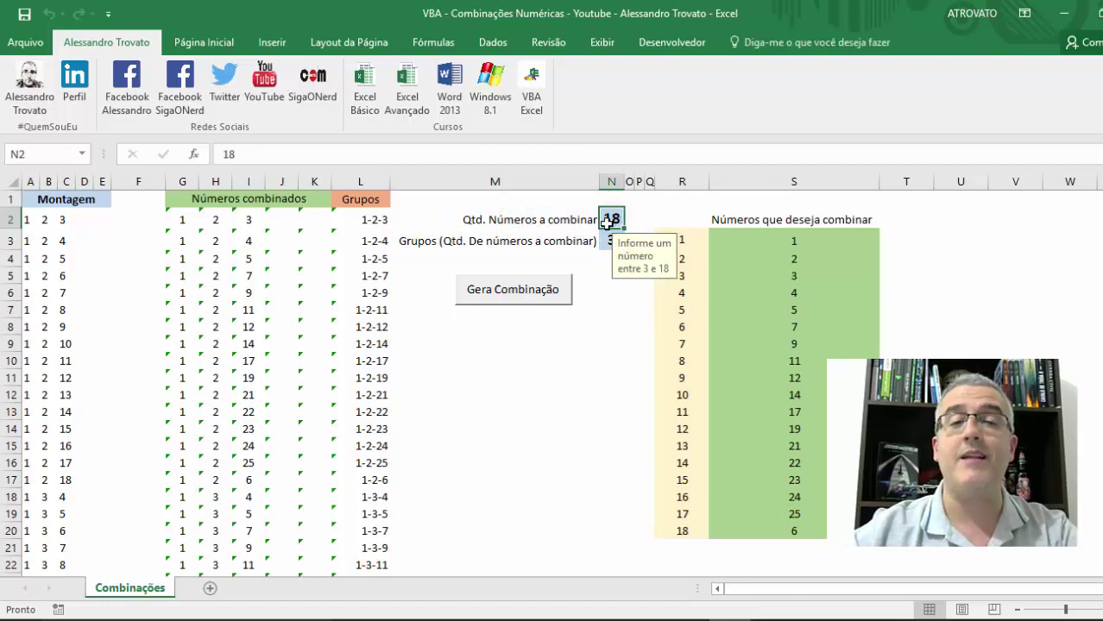
Step: Pick 4 as the group size in N3, then regenerate the combinations and dismiss the completion message
click(605, 240)
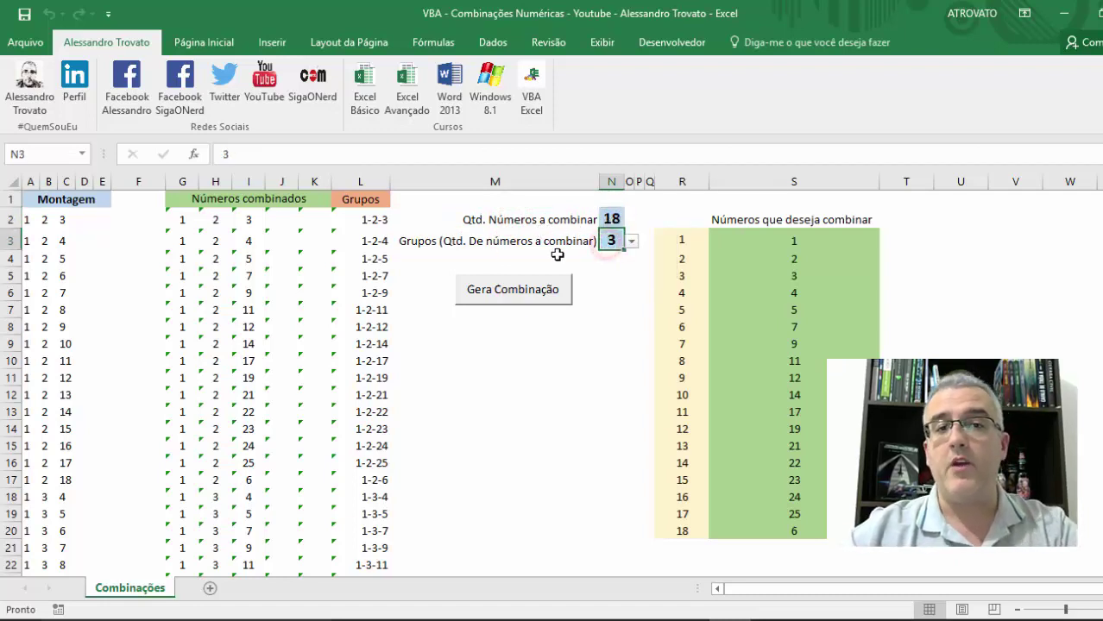
click(634, 240)
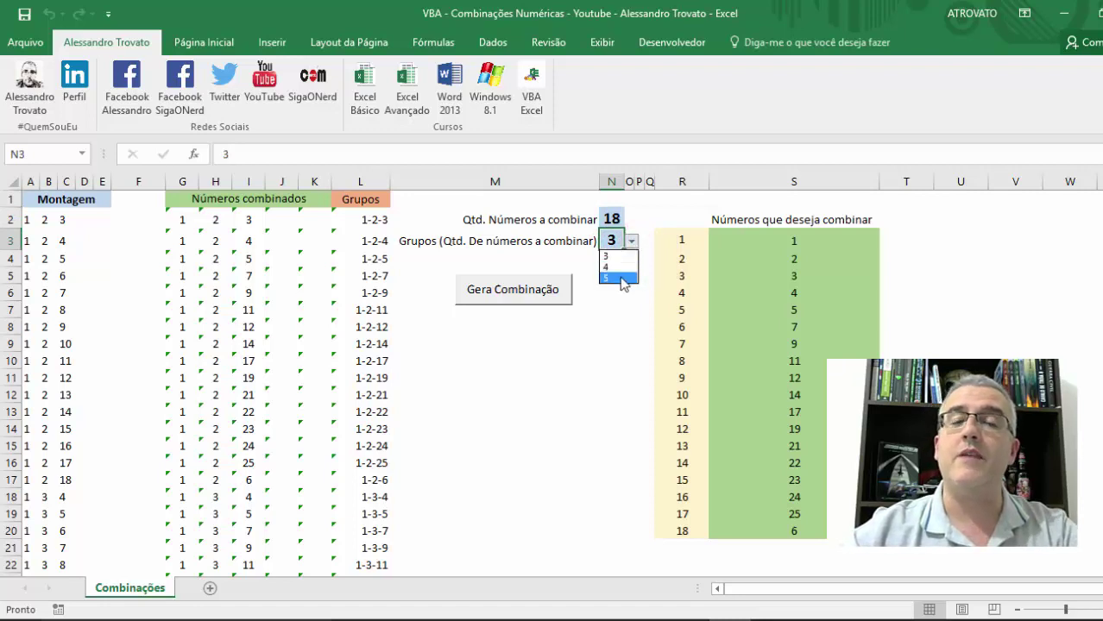
click(634, 241)
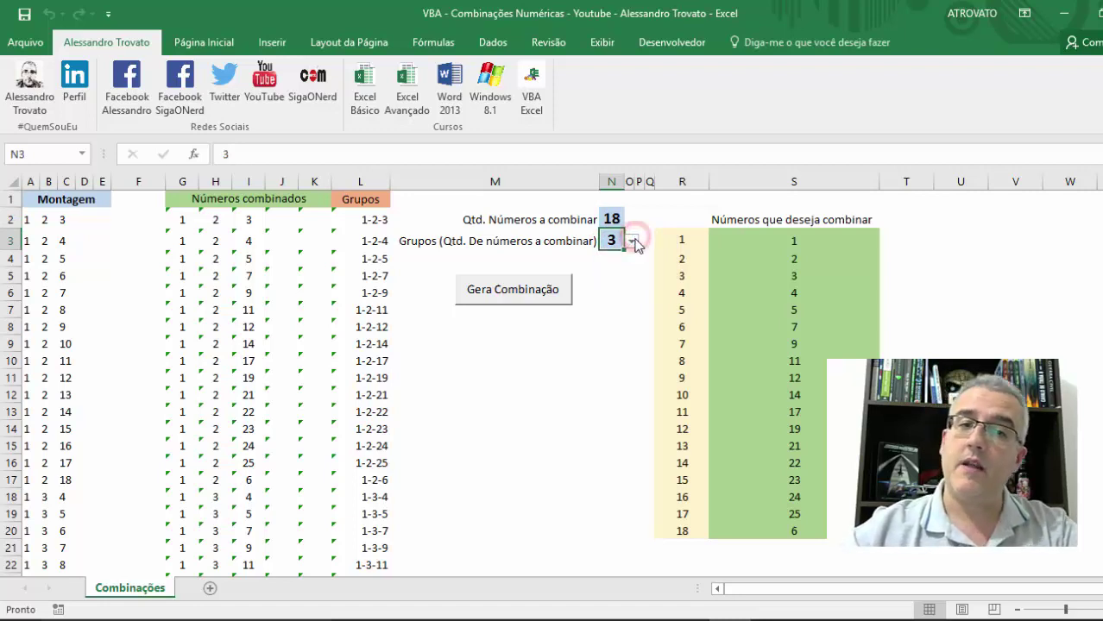
click(634, 240)
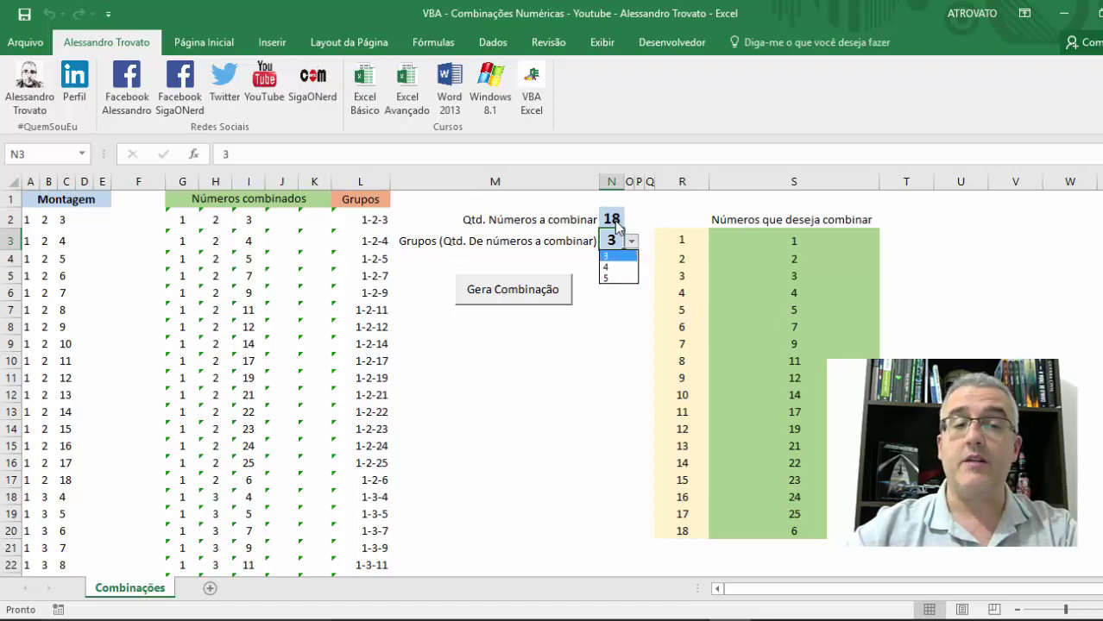
click(629, 243)
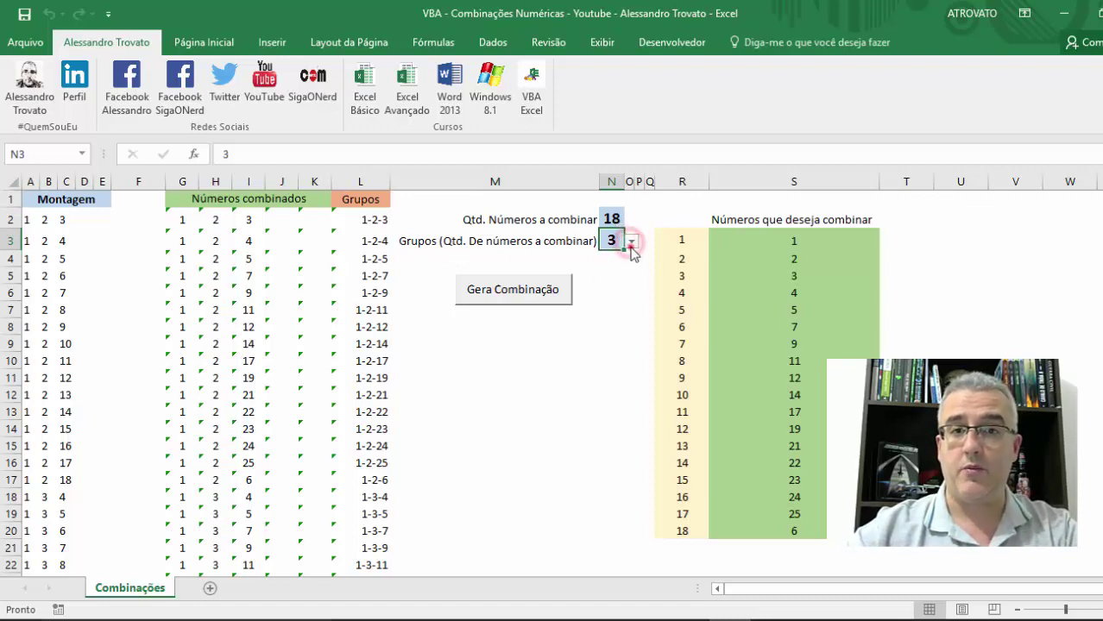
click(631, 244)
click(619, 266)
click(535, 294)
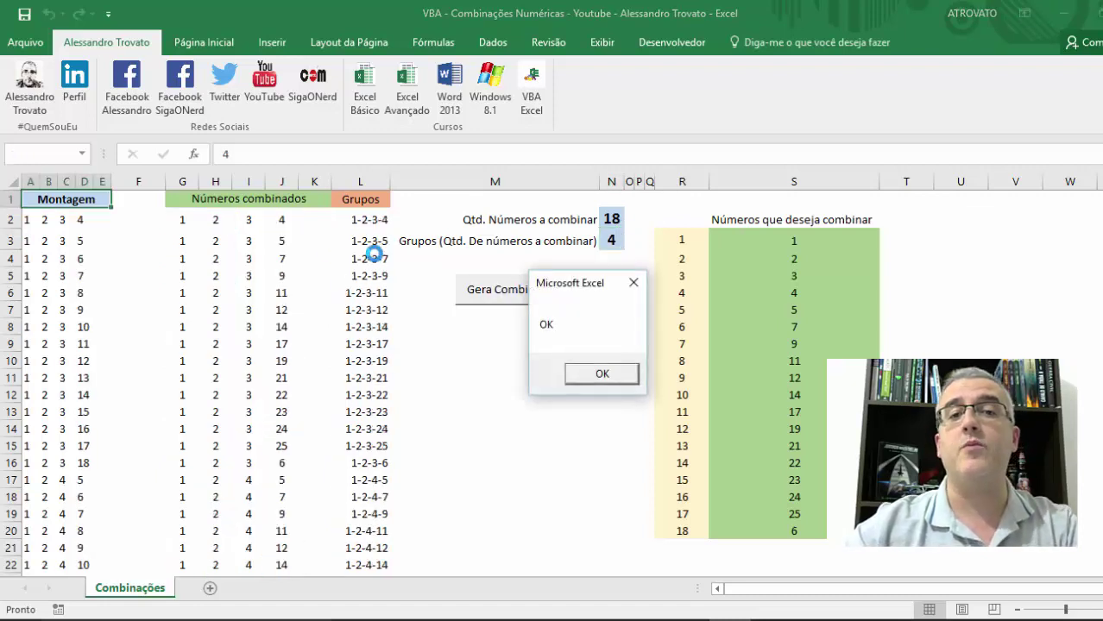
click(601, 374)
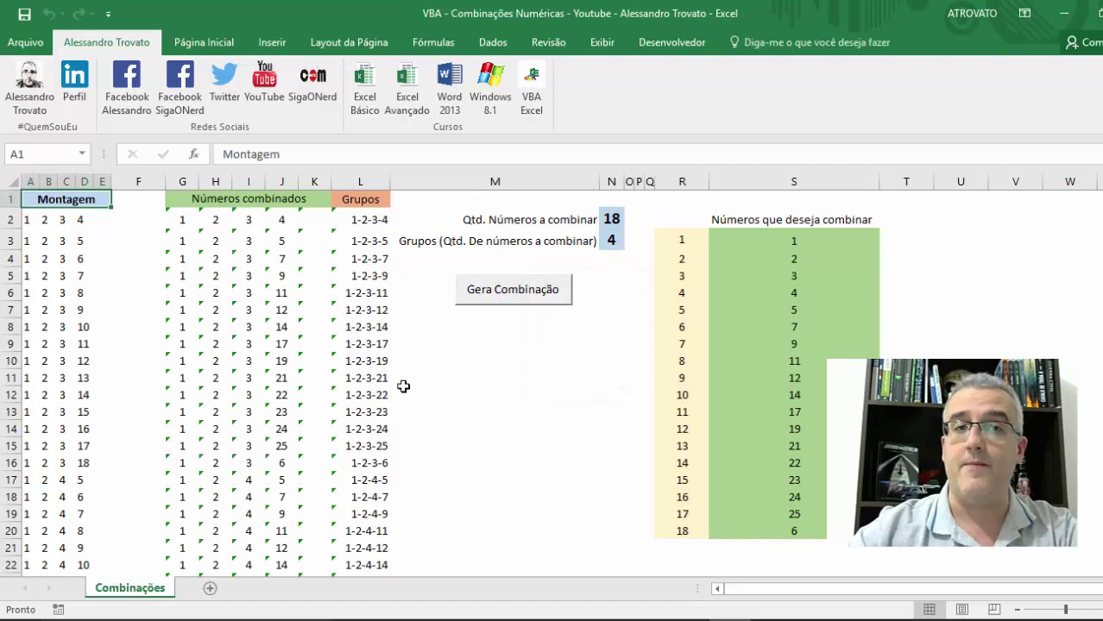
click(370, 312)
click(563, 357)
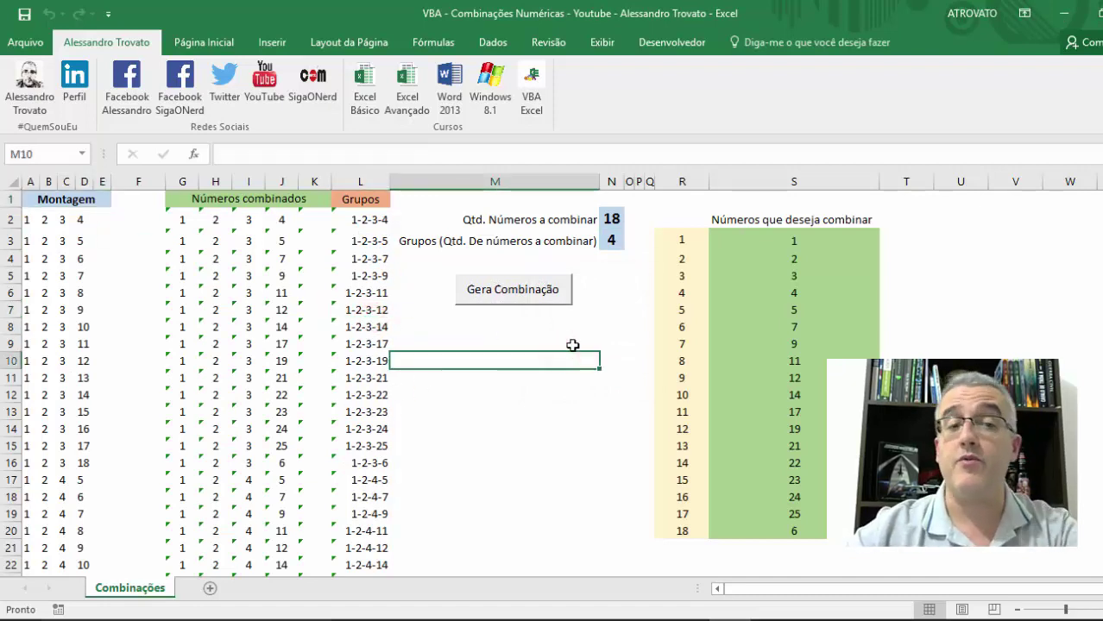
text(=)
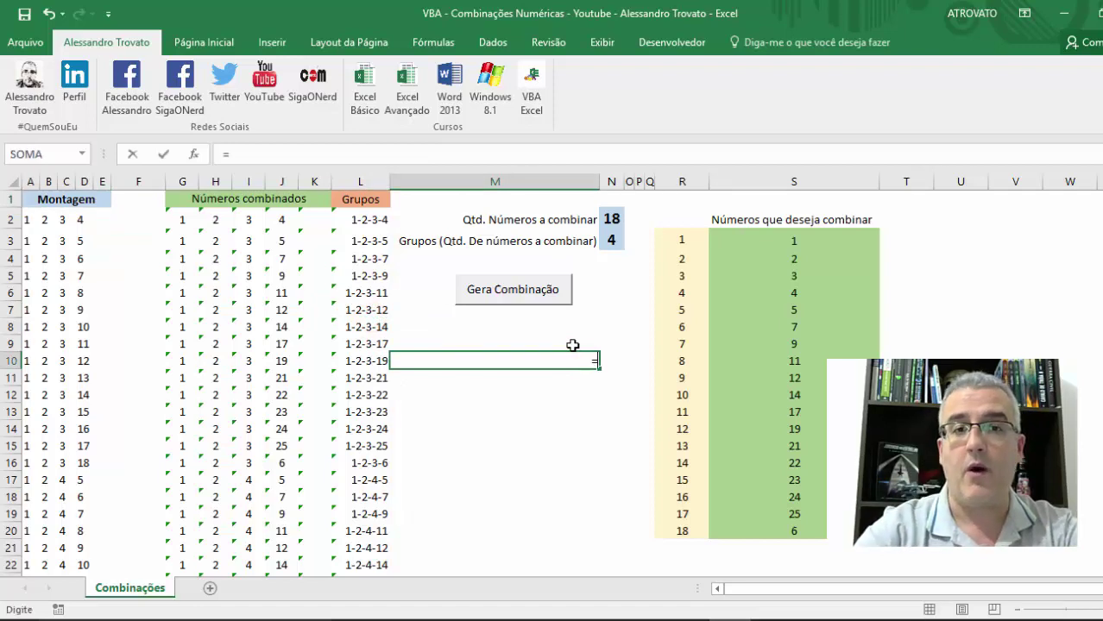
text(combin()
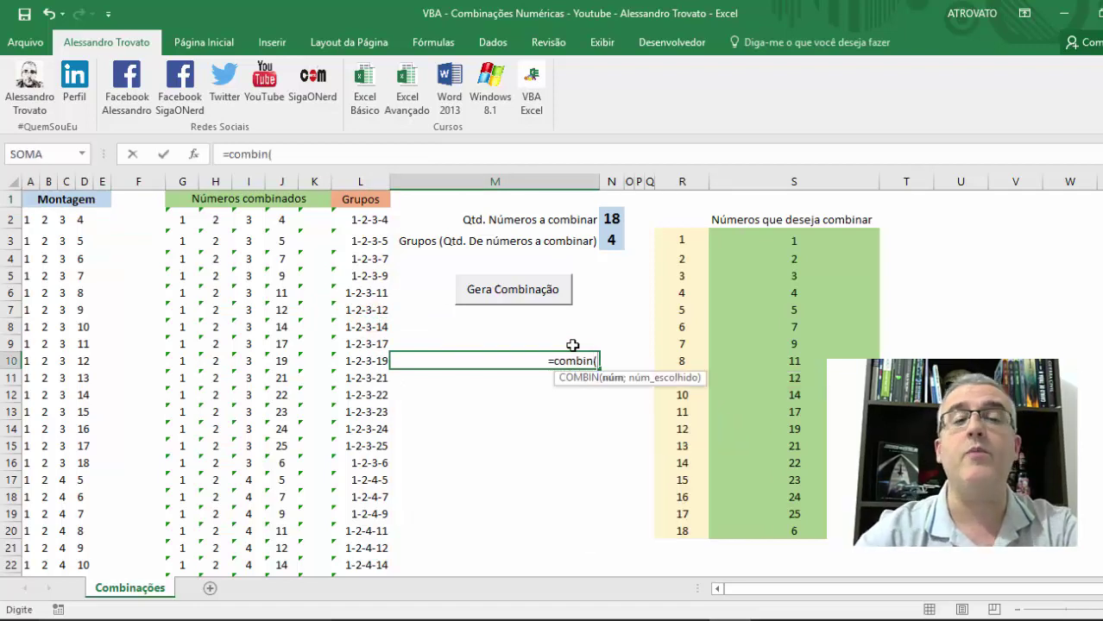
text(1)
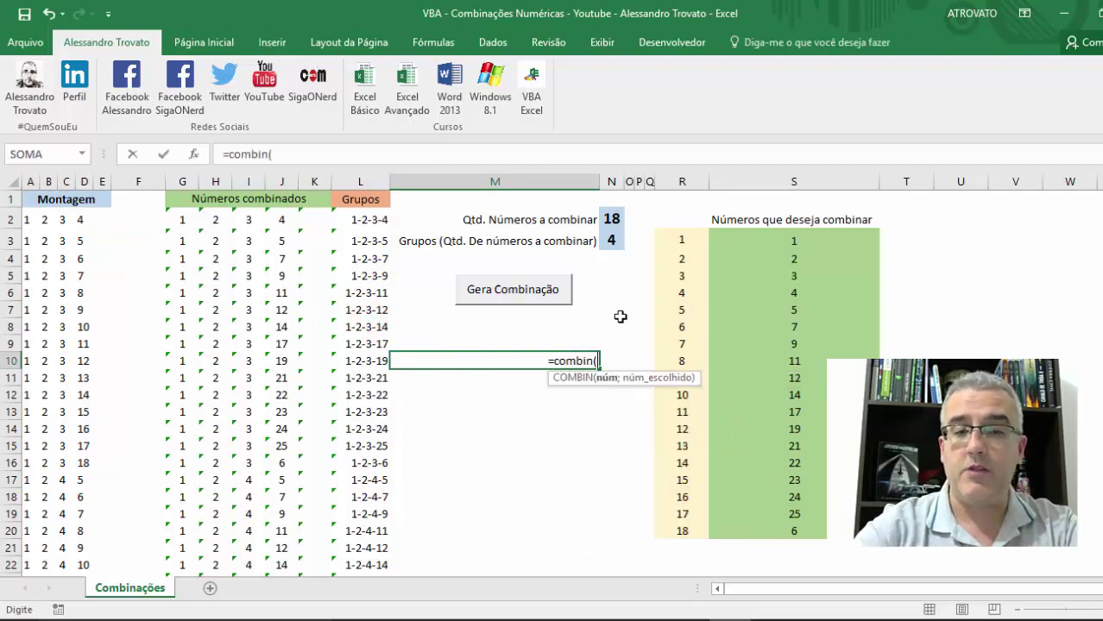
text(8;)
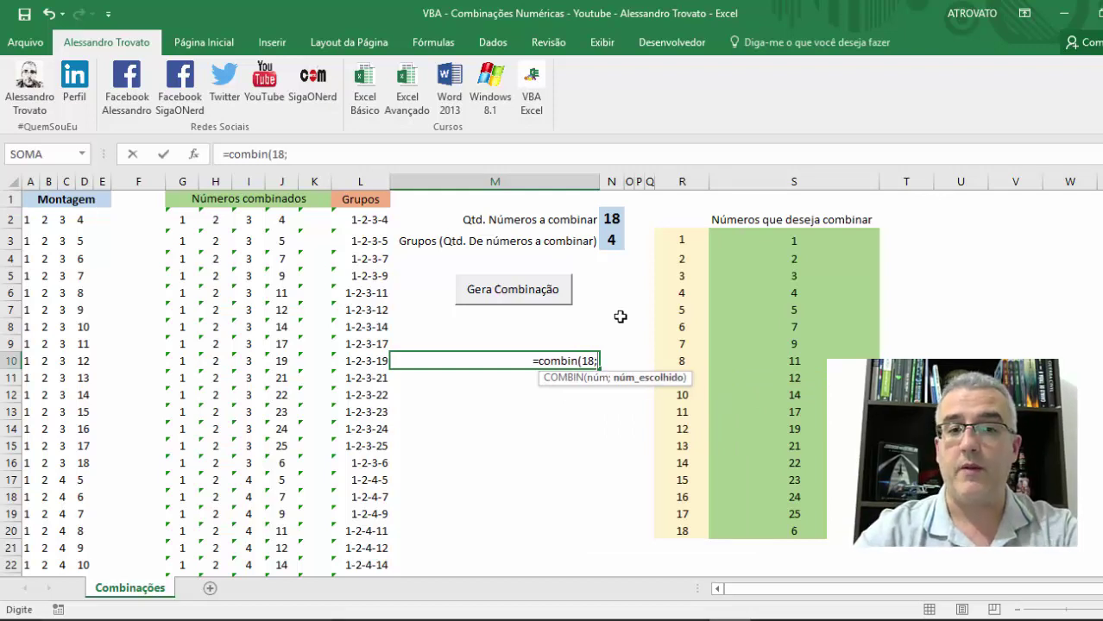
text(4))
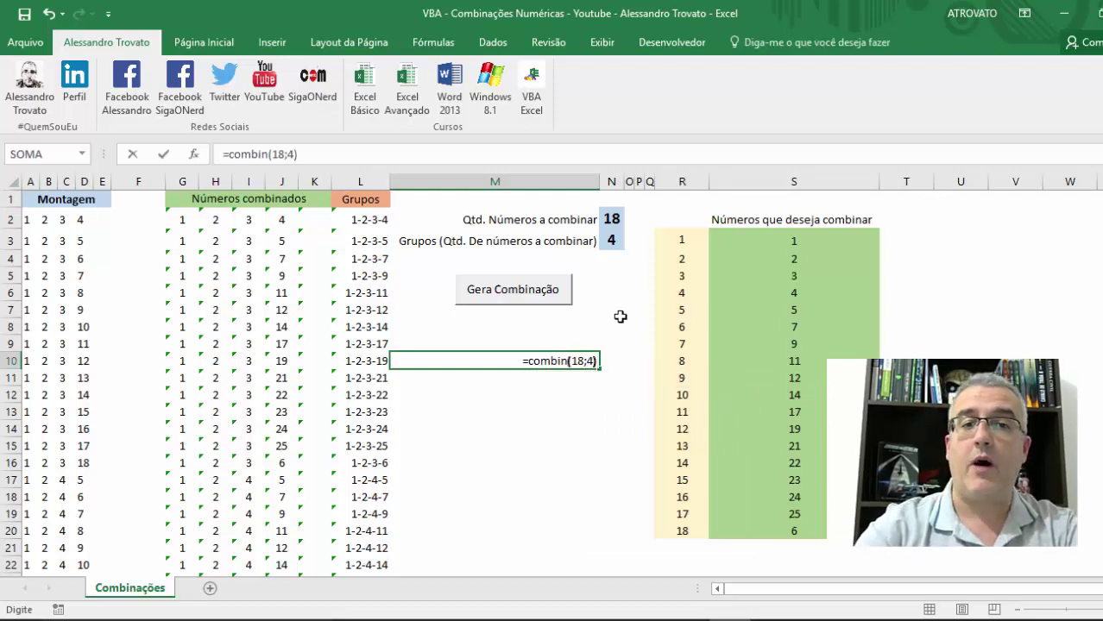
key(Return)
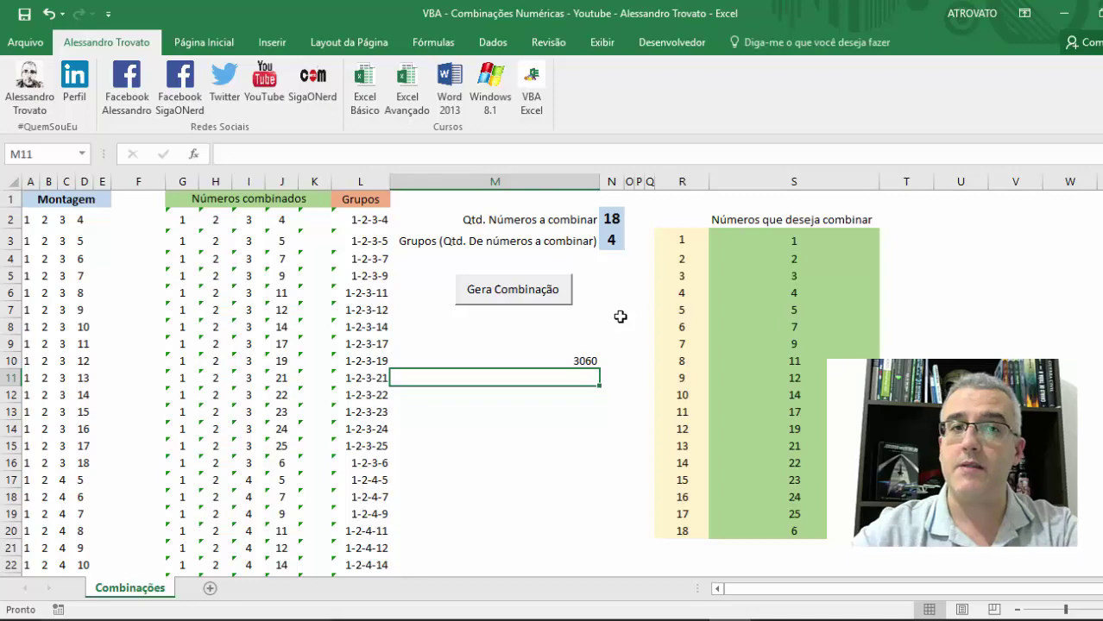
click(558, 364)
key(Delete)
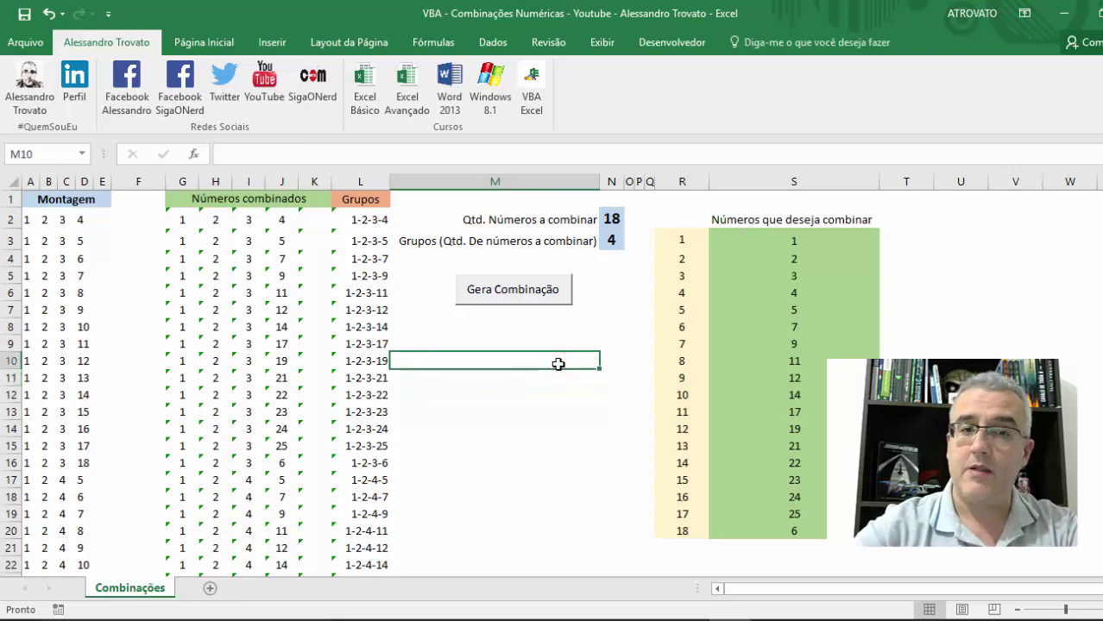
click(27, 242)
click(50, 243)
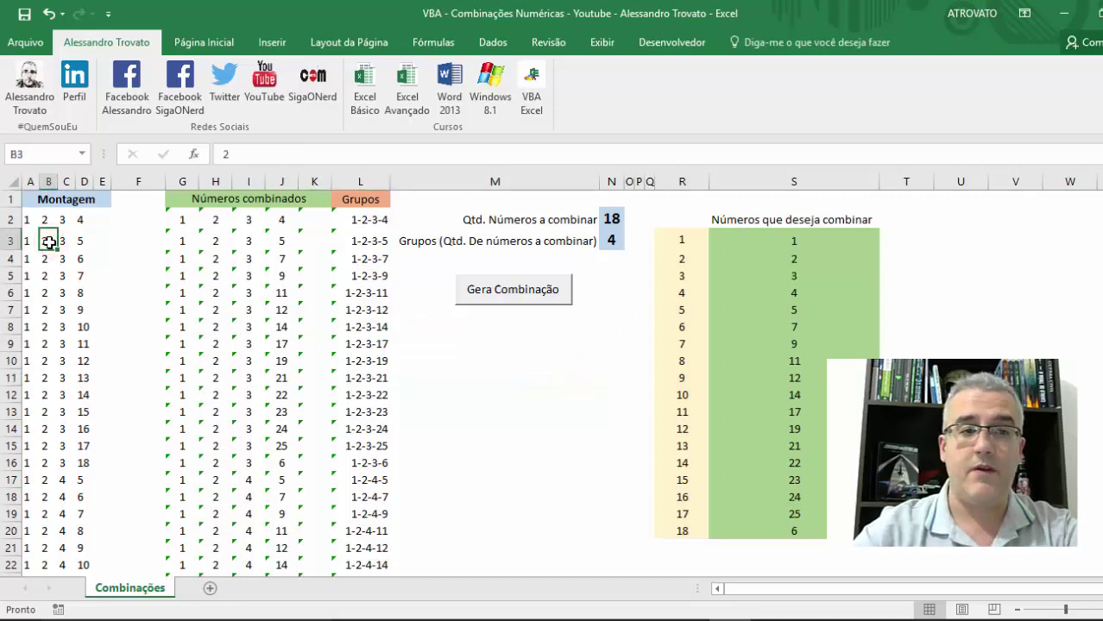
key(ctrl+Down)
key(Down)
key(Down)
key(Up)
key(Up)
key(Left)
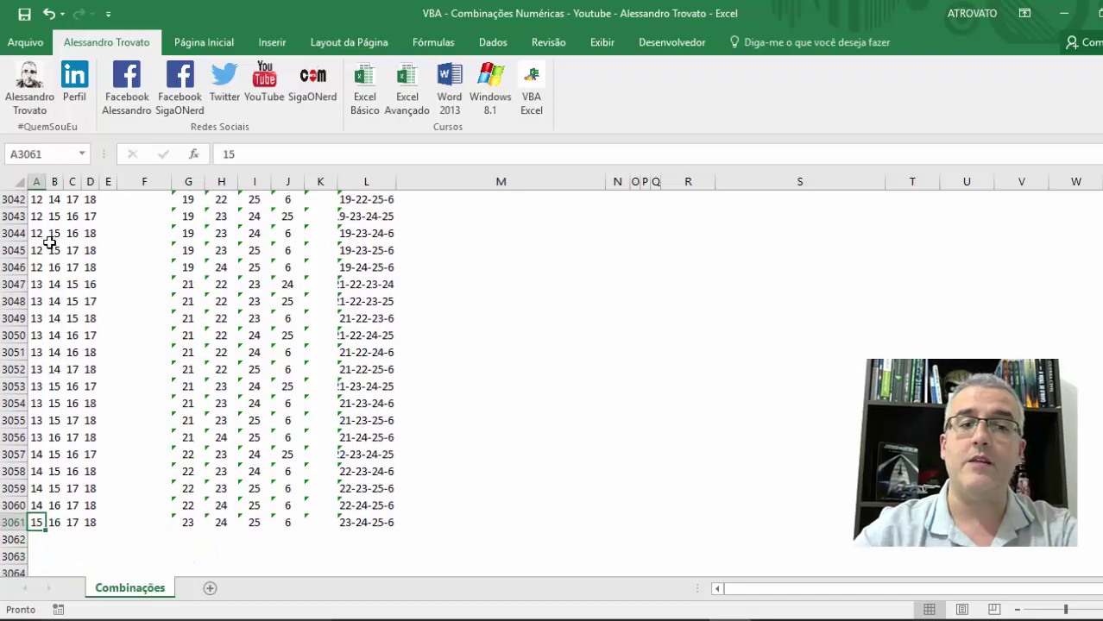
key(Right)
key(Right)
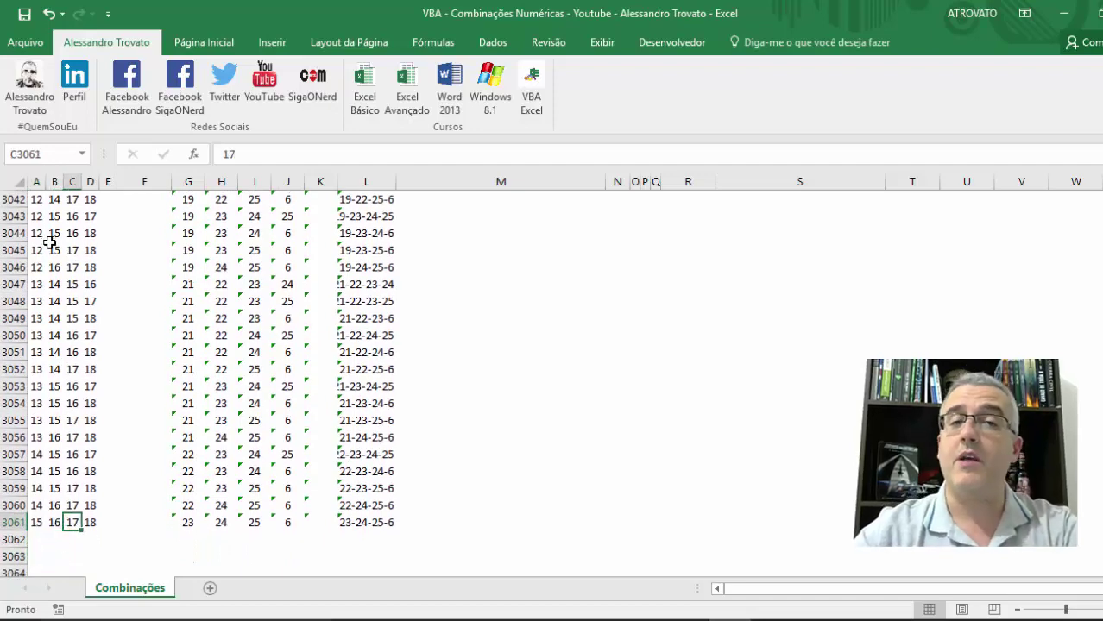
key(ctrl+Up)
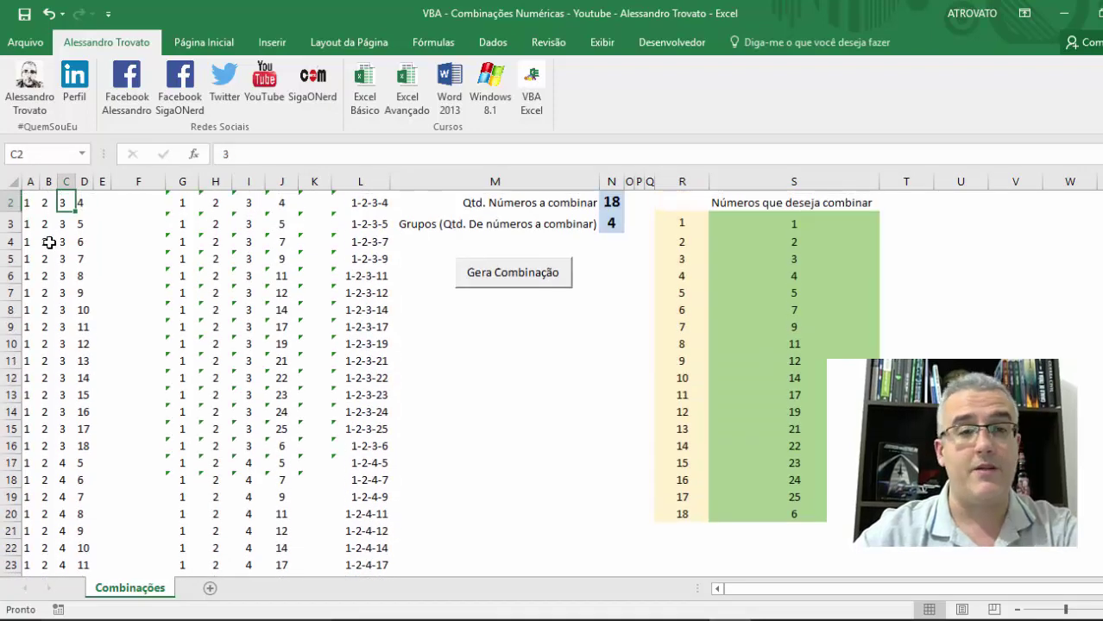
key(Right)
key(Right)
key(Right)
key(Right)
key(Up)
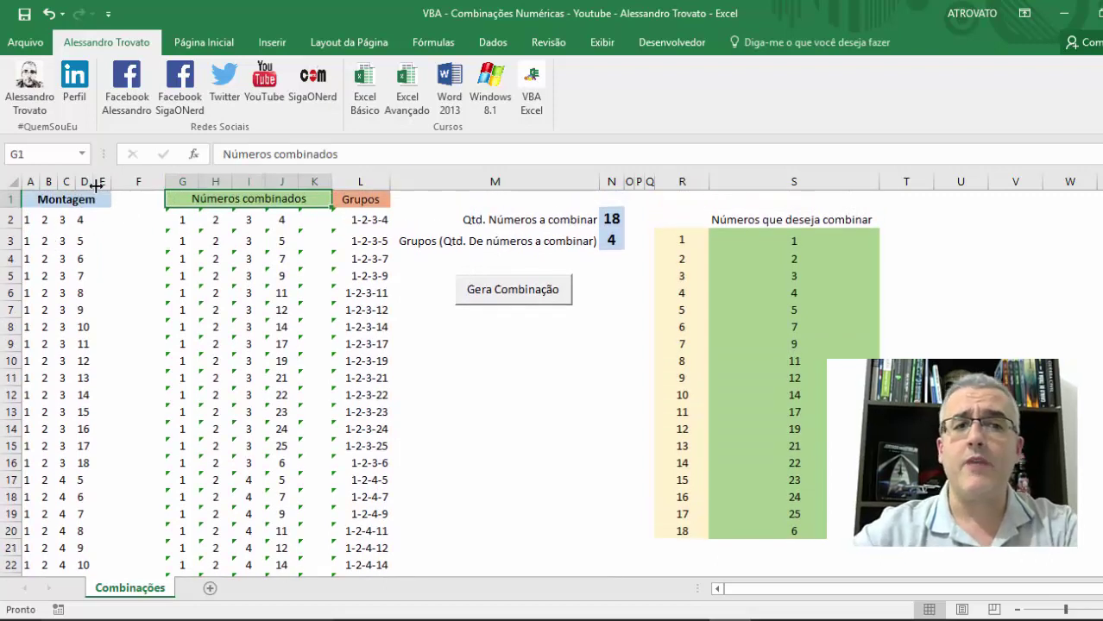
Step: Set the quantity to combine to 15 and delete the stray numbers 24, 25 and 6
drag(99, 182, 30, 181)
click(36, 243)
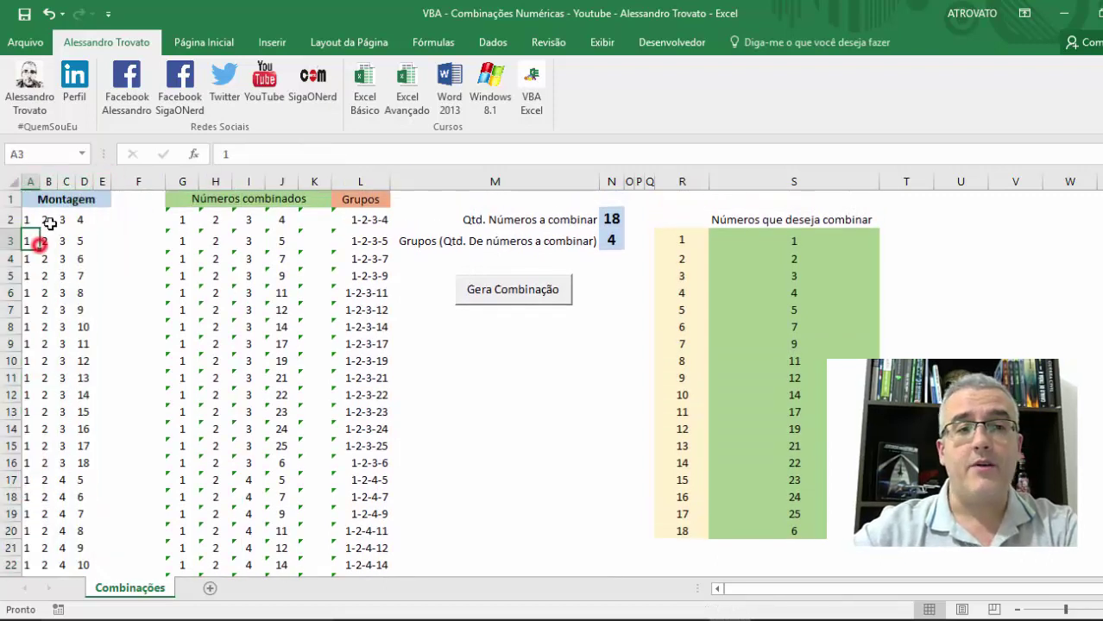
click(691, 238)
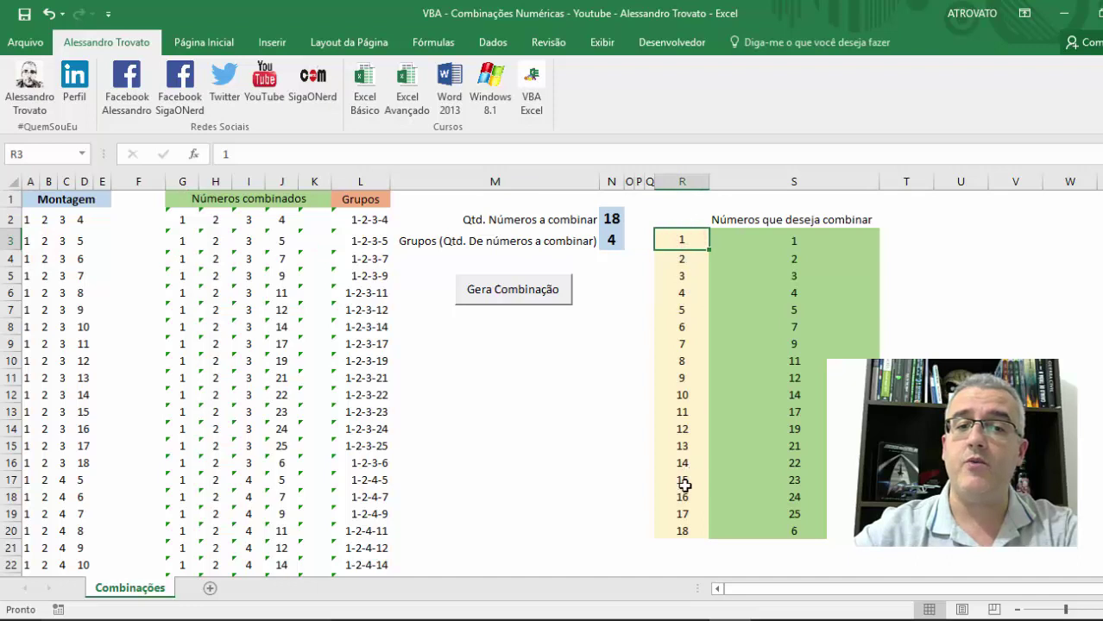
click(611, 219)
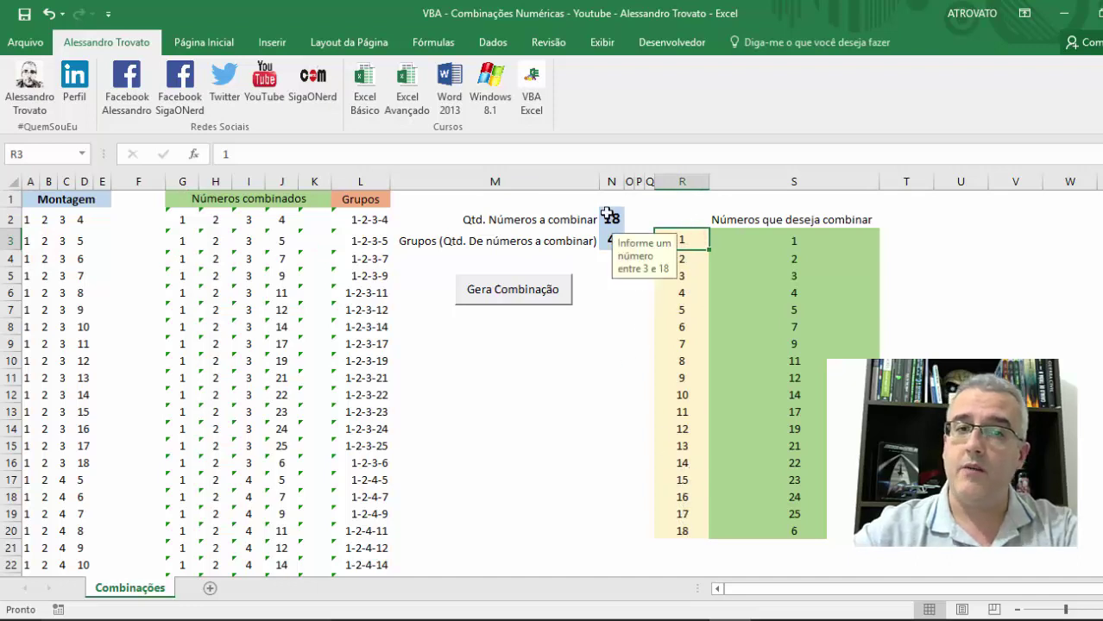
text(15)
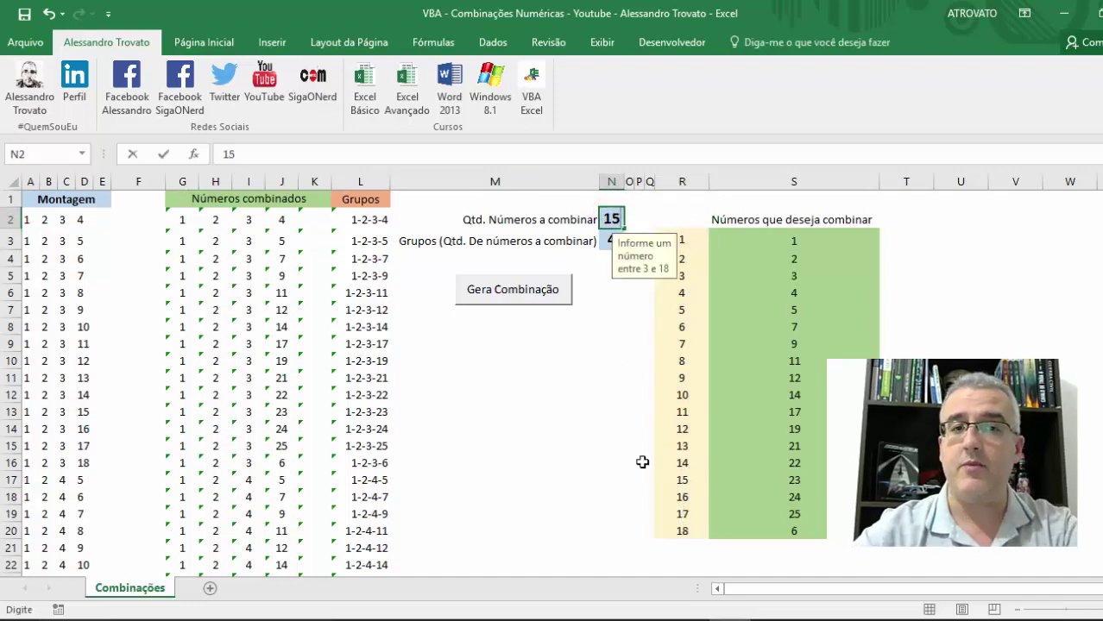
key(Return)
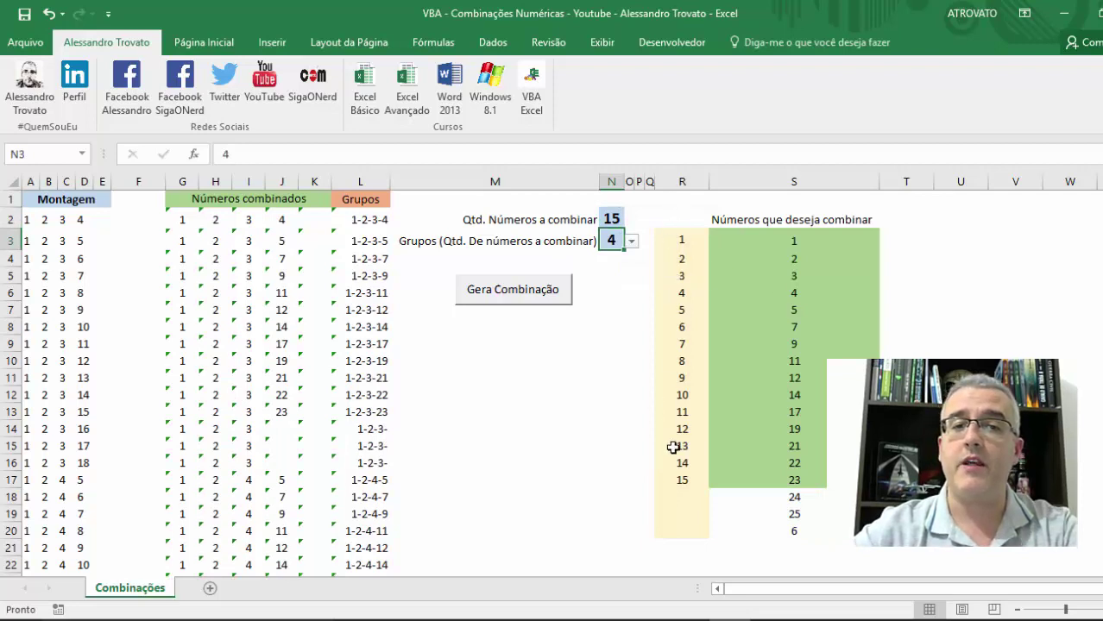
drag(756, 494, 794, 531)
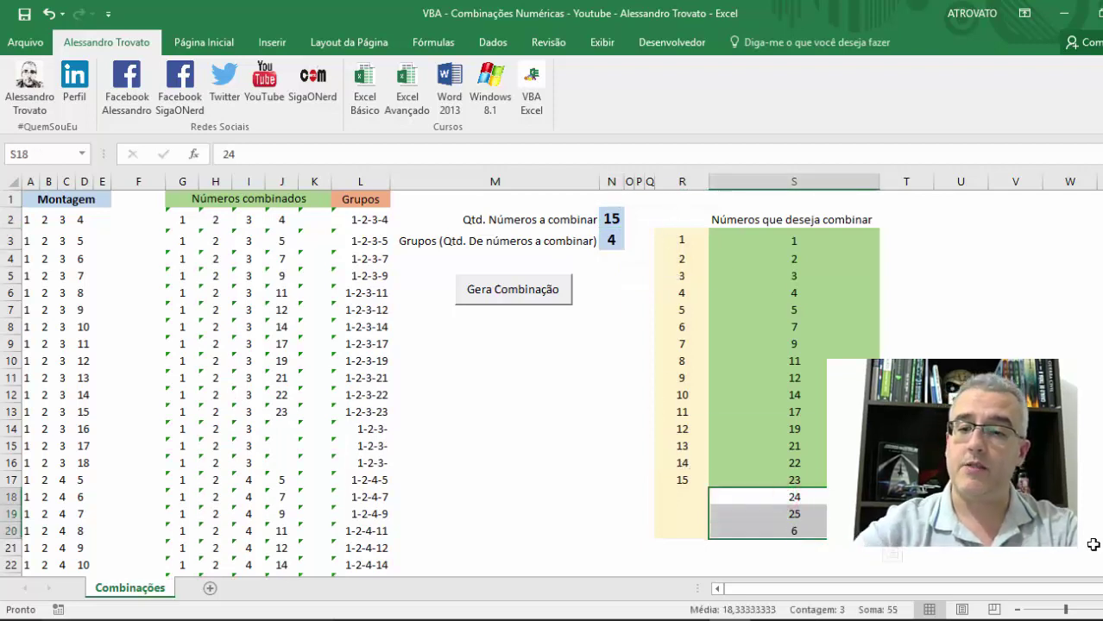
key(Delete)
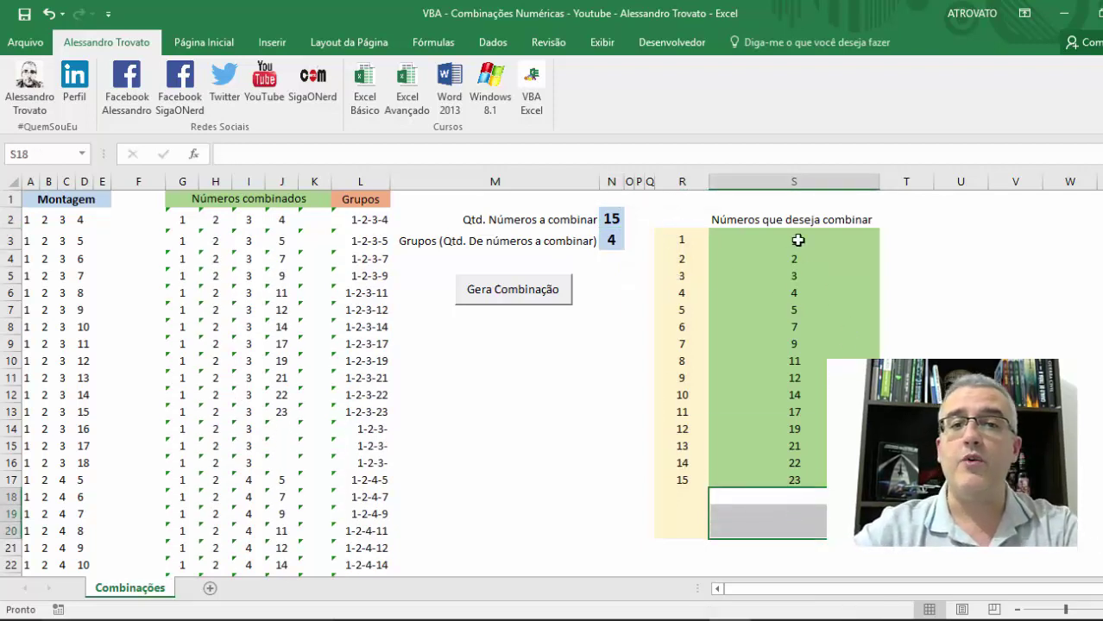
Step: Inspect the list of numbers to combine and the sequence formulas numbering them 1 to 15
drag(798, 241, 794, 479)
click(774, 359)
drag(697, 241, 695, 484)
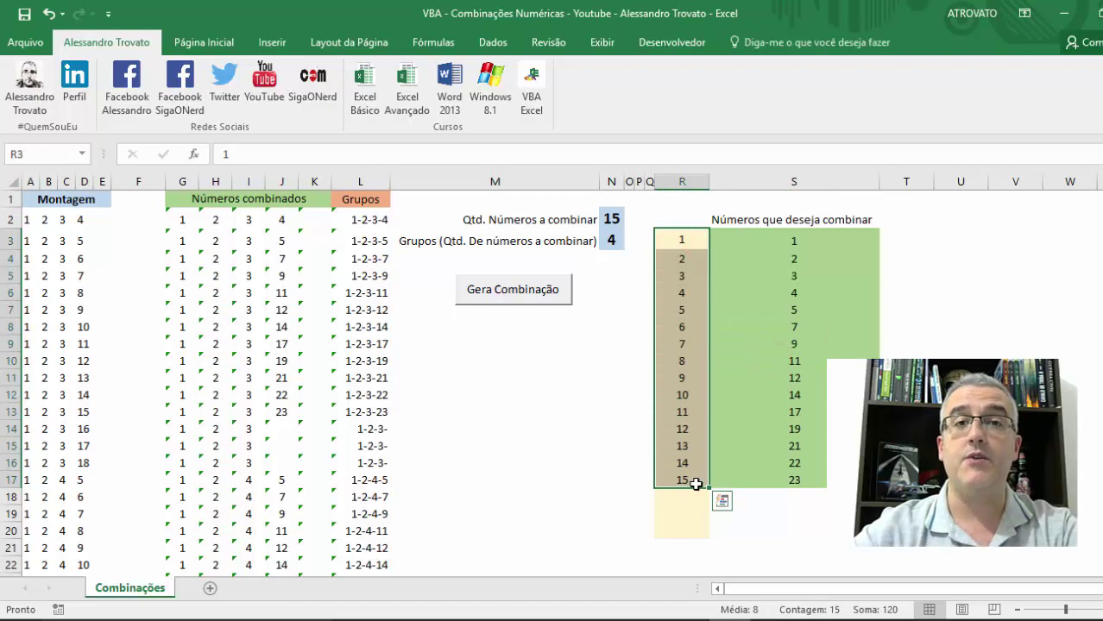
click(691, 390)
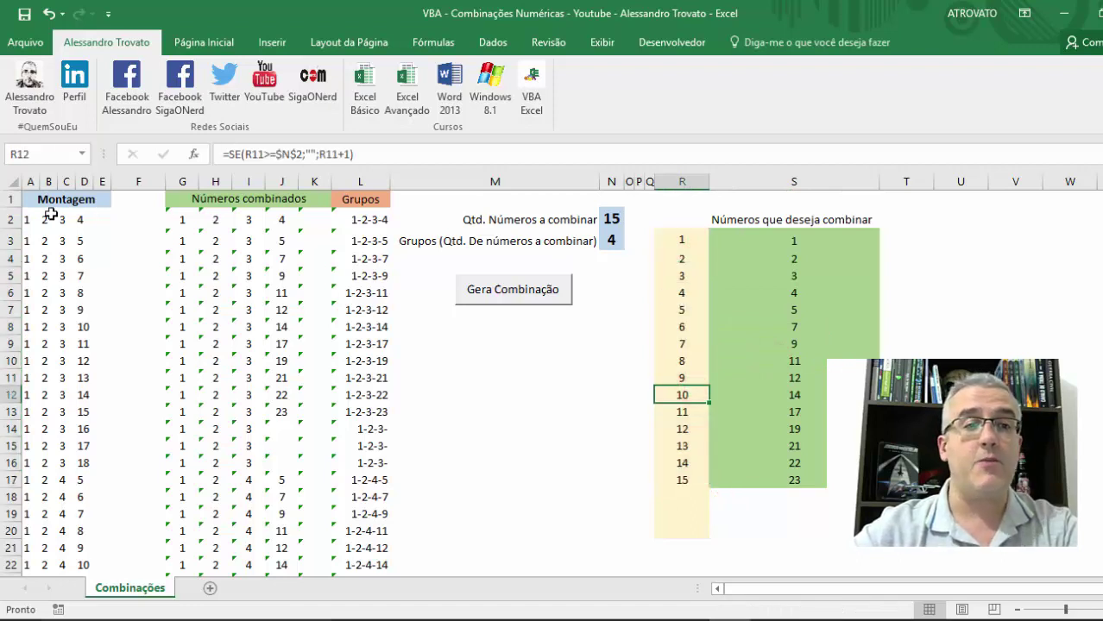
Step: Inspect the Montagem combinations, H2's error warning, cell B2 and the R4 sequence formula
drag(26, 219, 83, 326)
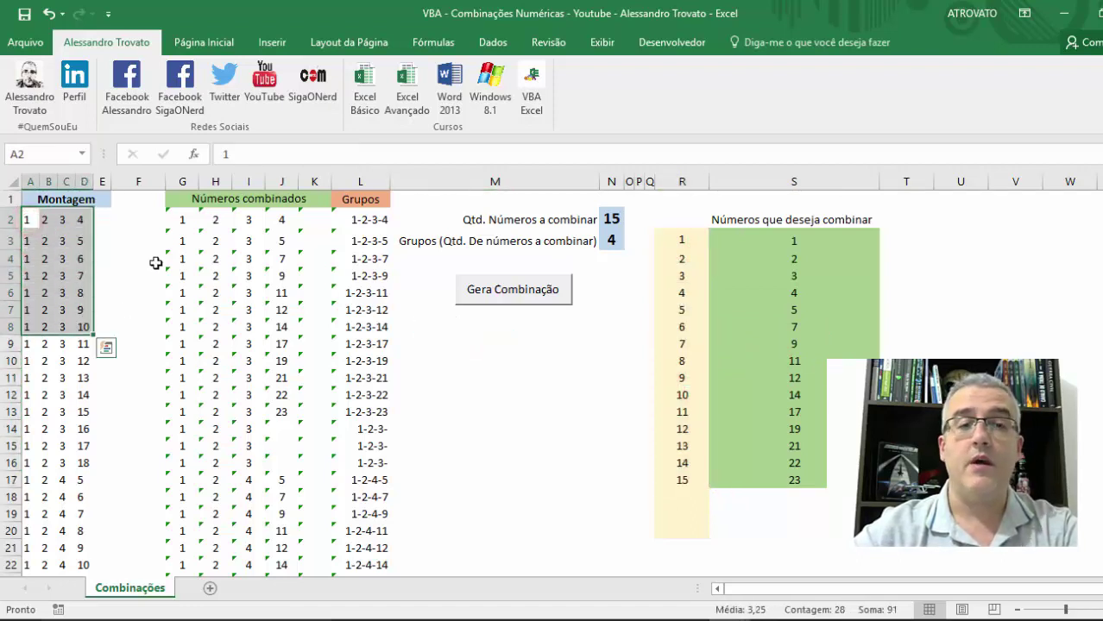
click(215, 219)
click(184, 219)
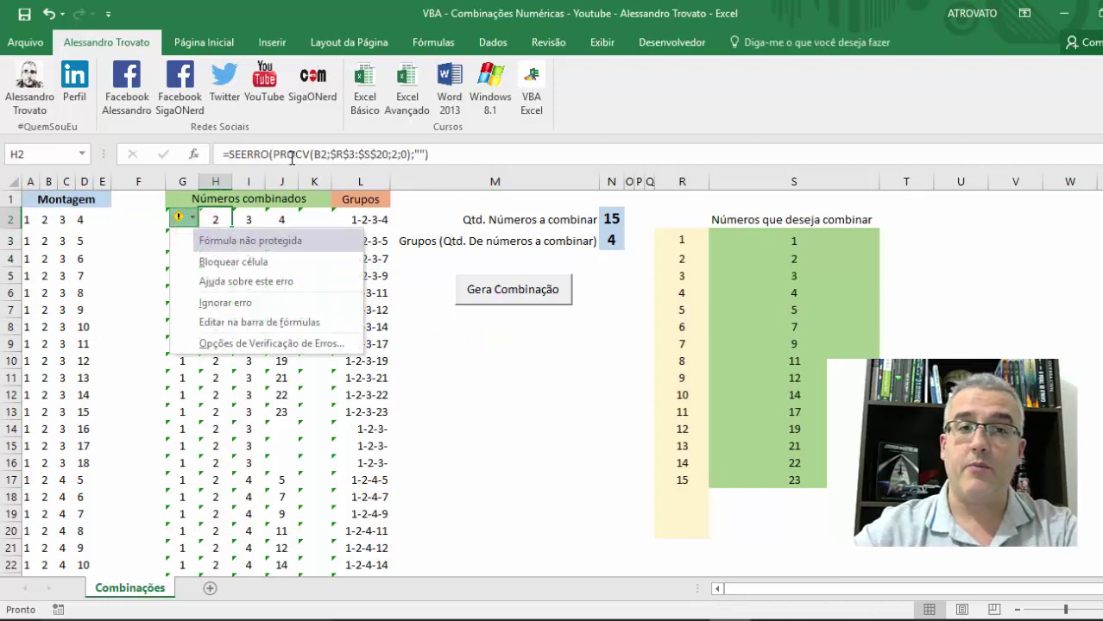
click(201, 225)
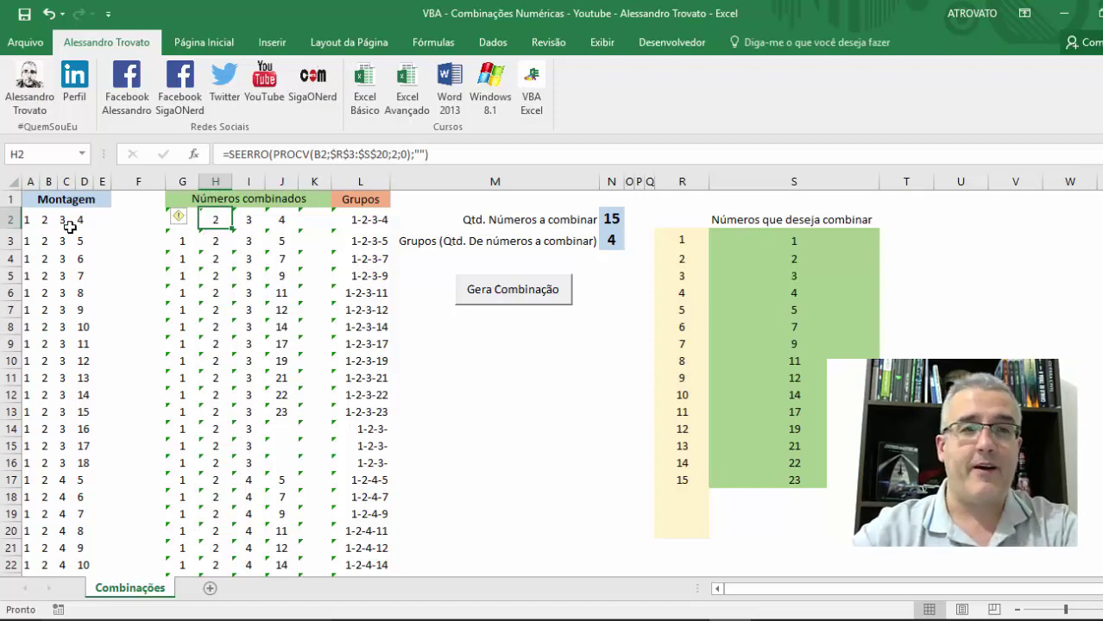
click(46, 220)
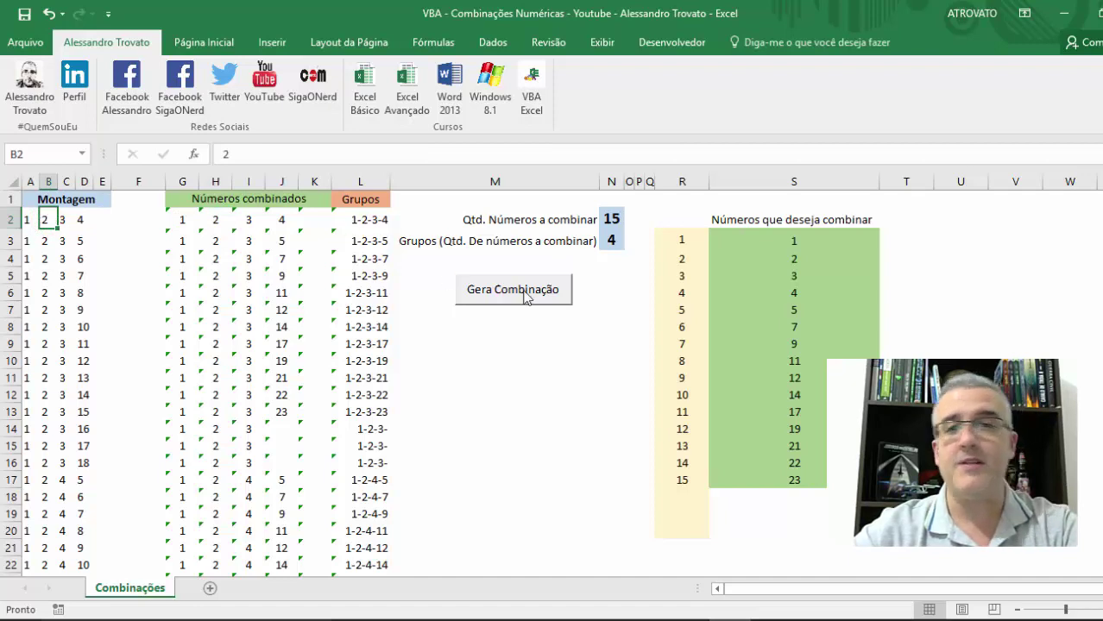
click(682, 261)
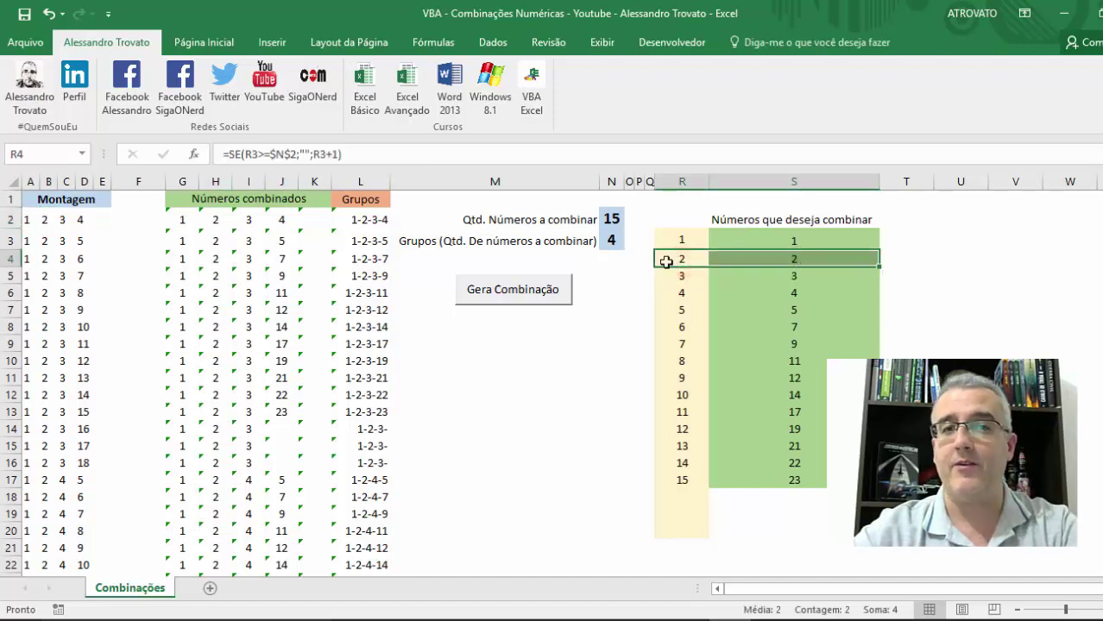
click(794, 262)
click(794, 240)
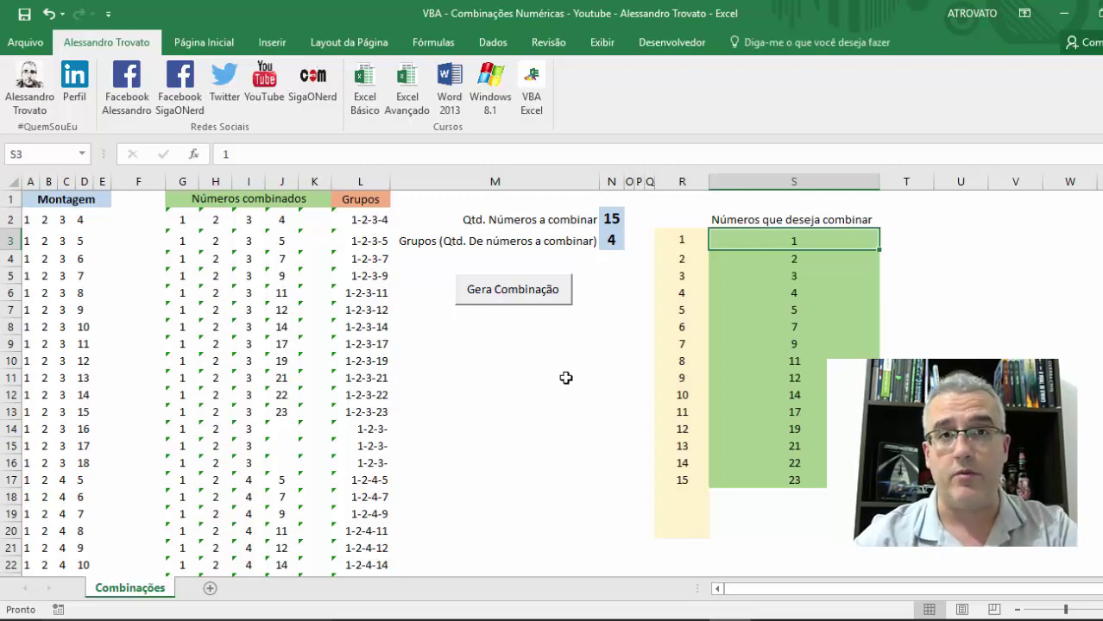
Step: Set the quantity of numbers to combine to 18
click(610, 219)
text(18)
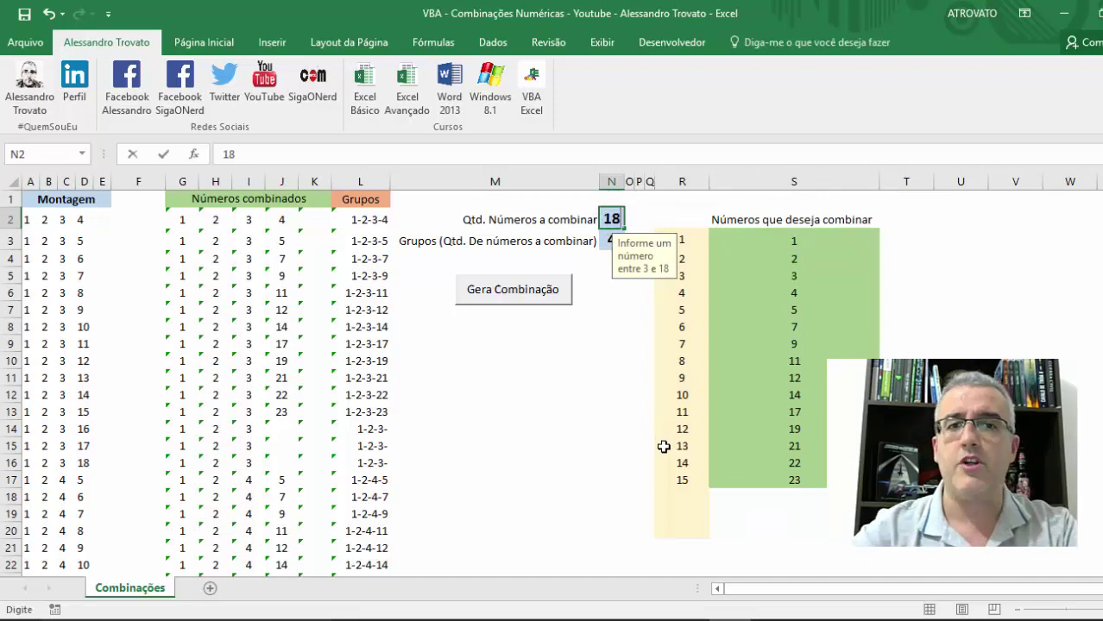
key(Return)
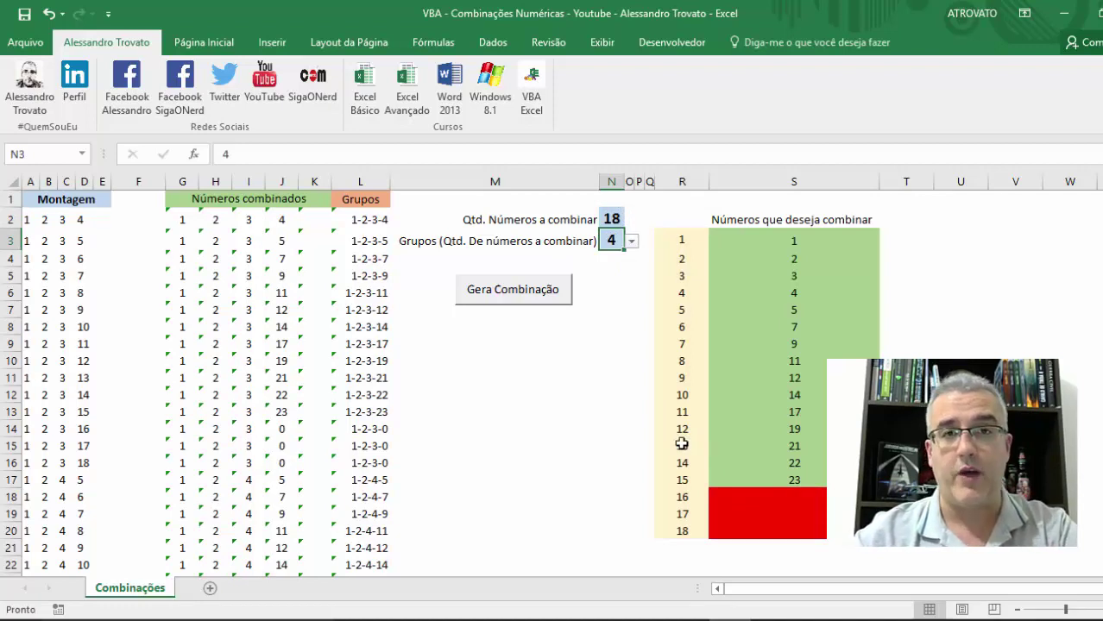
Step: Choose group size 5, regenerate the combinations, and start typing =combin(18;5) in M9
click(632, 242)
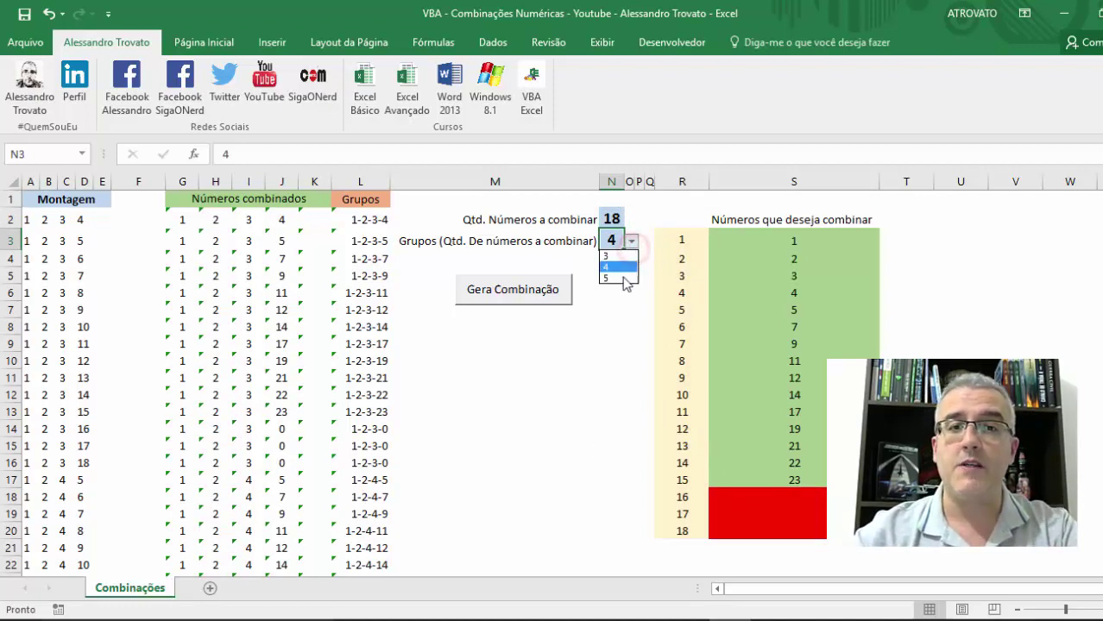
click(626, 278)
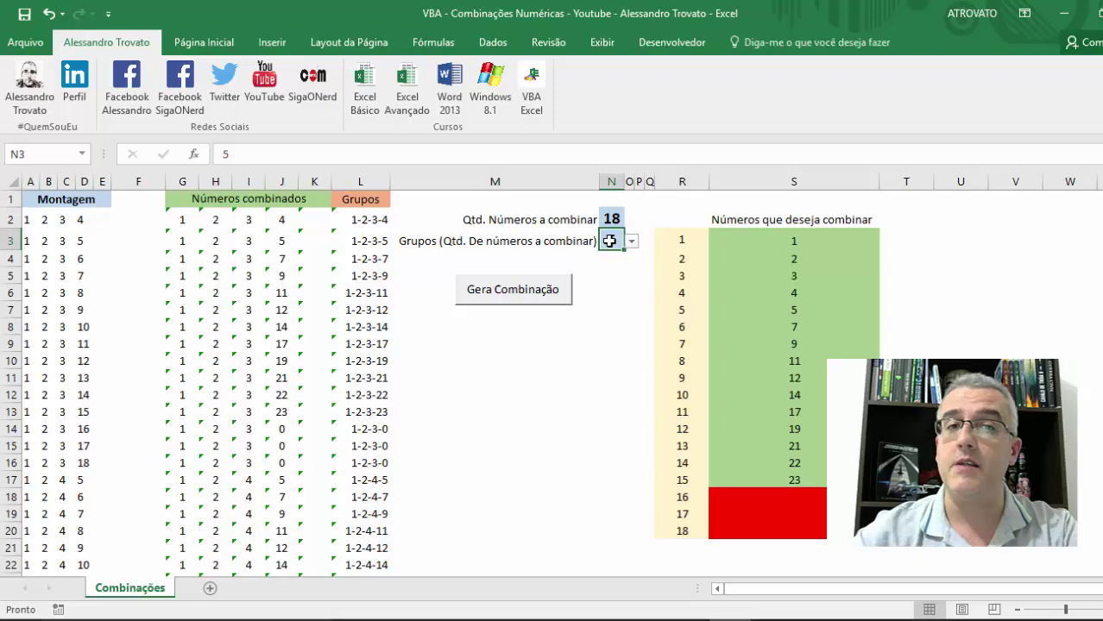
click(537, 298)
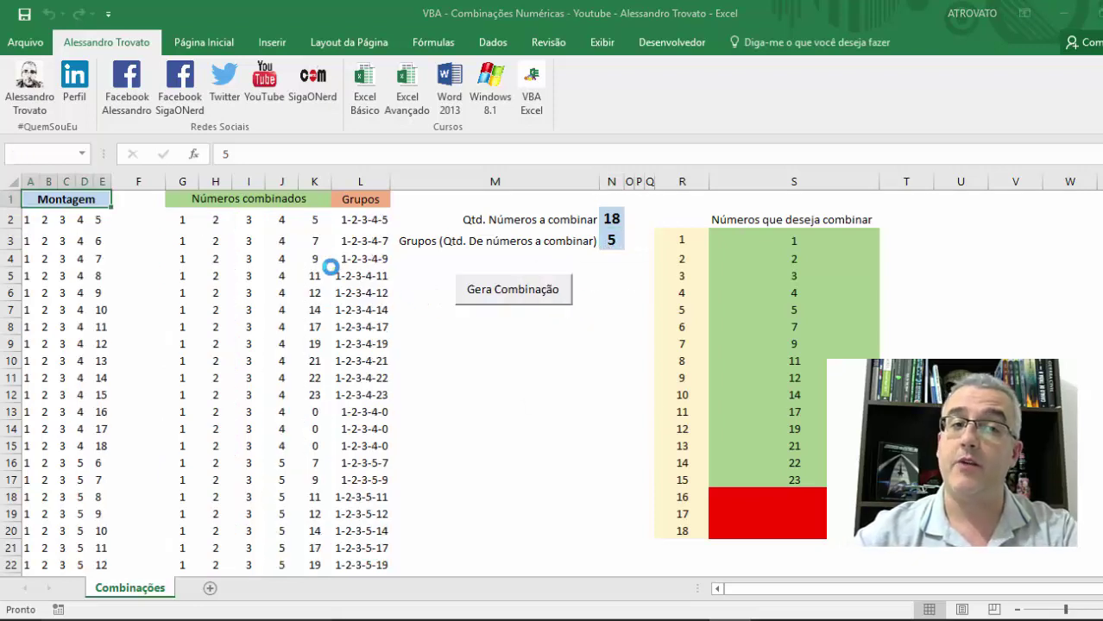
click(602, 374)
click(548, 349)
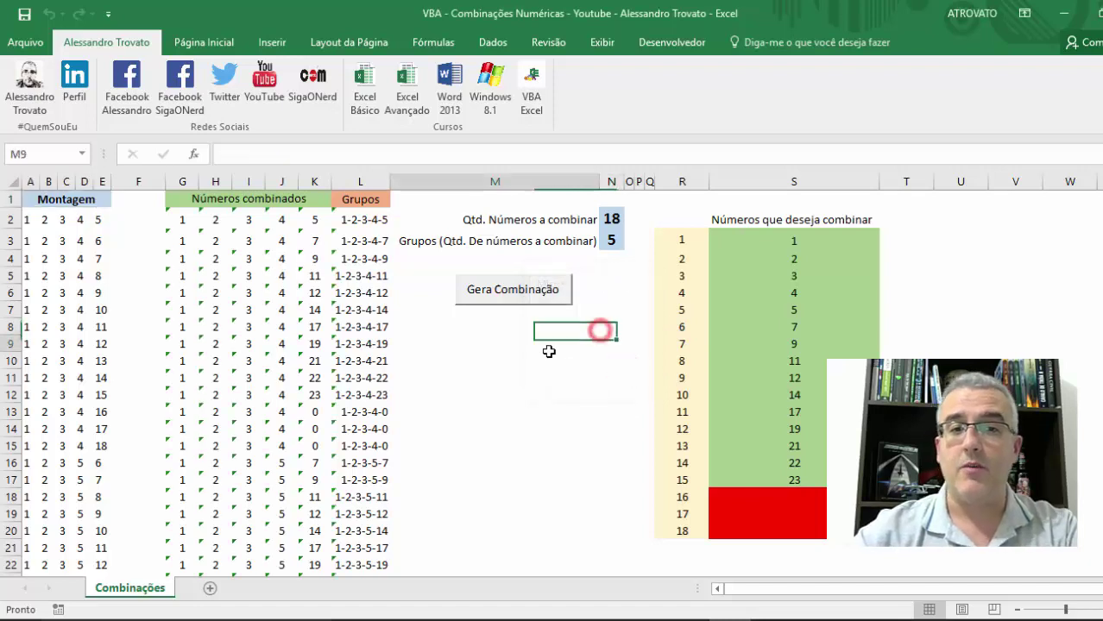
text(=combin)
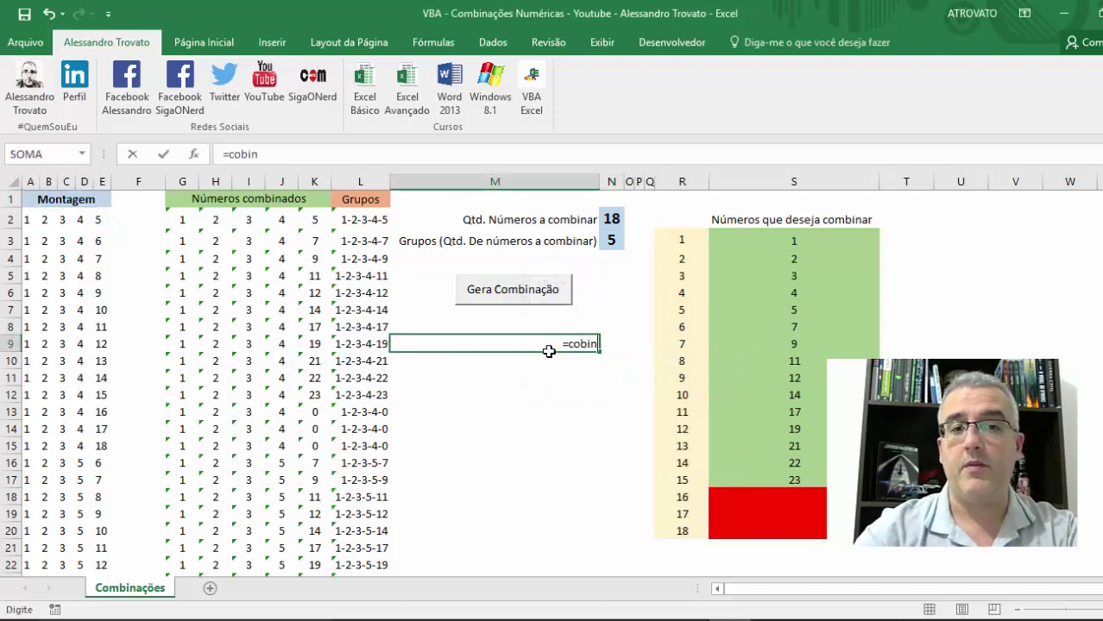
text((1)
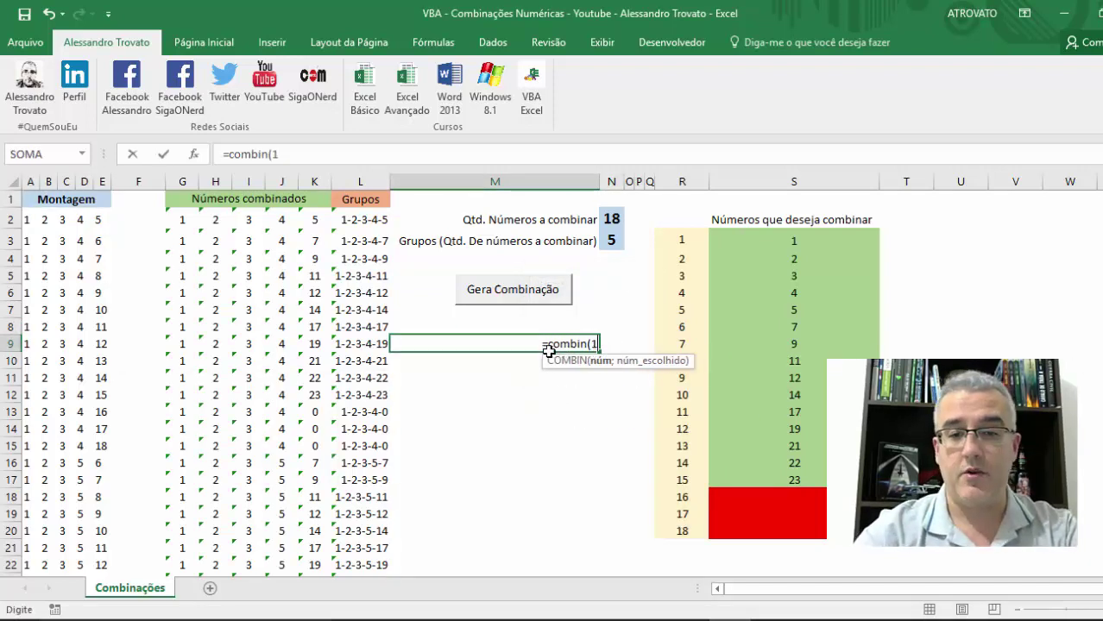
text(8;5))
Step: Confirm =COMBIN(18;5) returns 8568 in M9, then delete the check
key(Return)
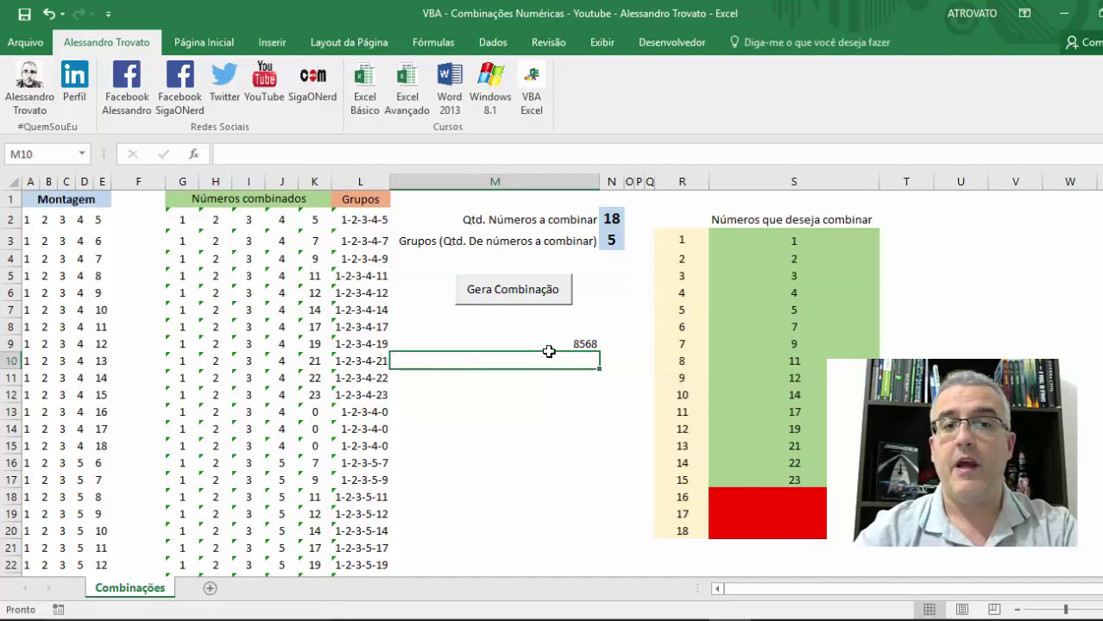
click(575, 346)
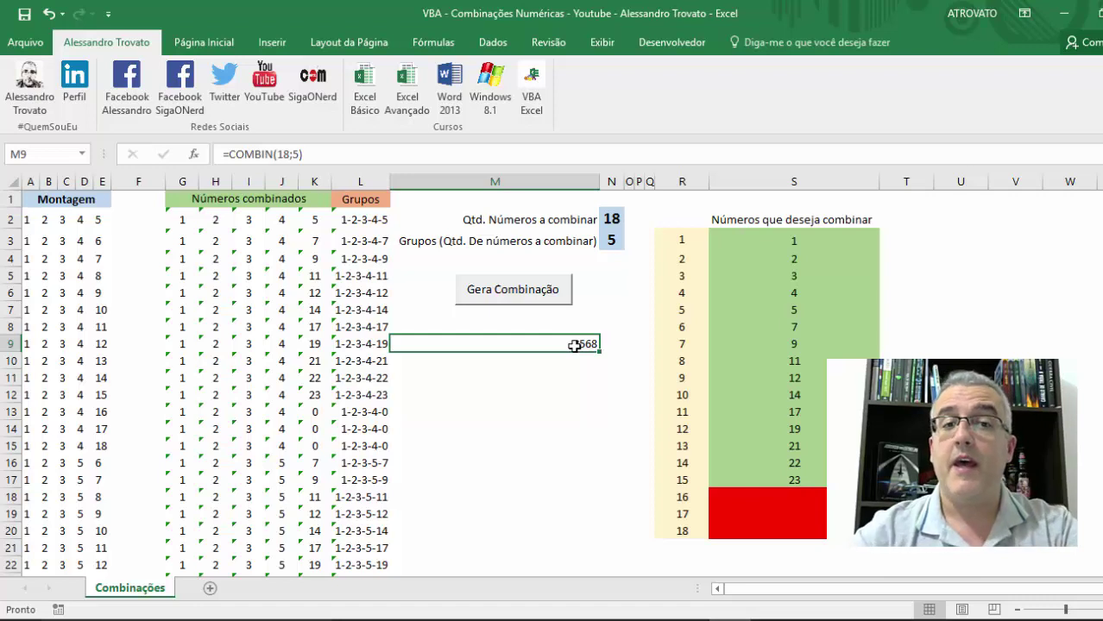
key(Delete)
Step: Inspect the K5 lookup formula, the Grupos column and the L12 concatenation formula
click(318, 278)
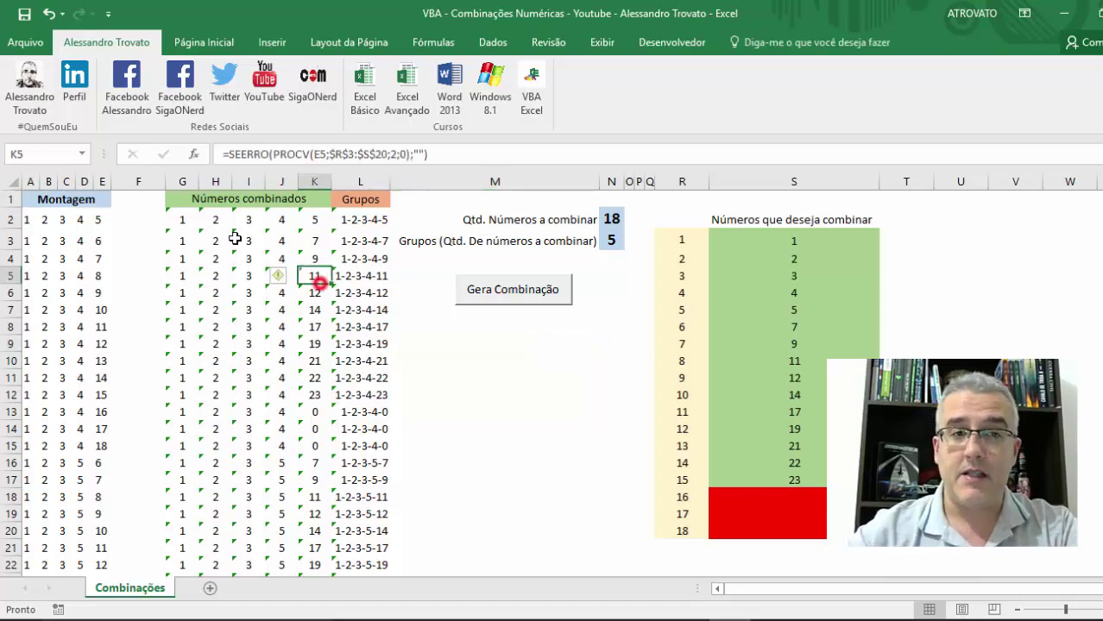
click(182, 219)
drag(361, 219, 402, 330)
click(355, 395)
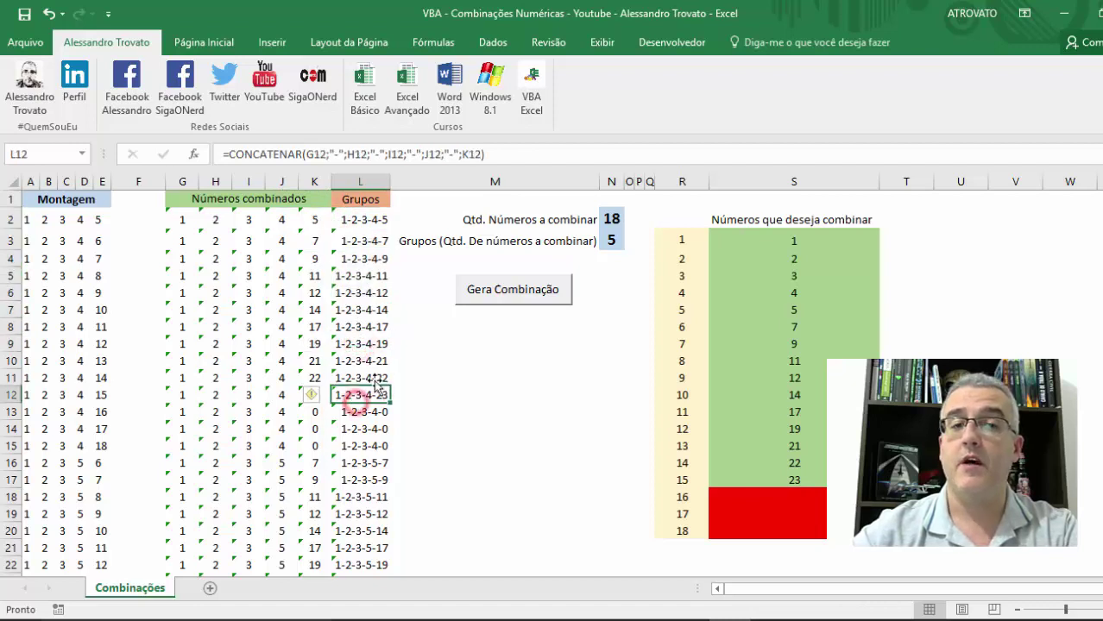
click(679, 239)
click(817, 239)
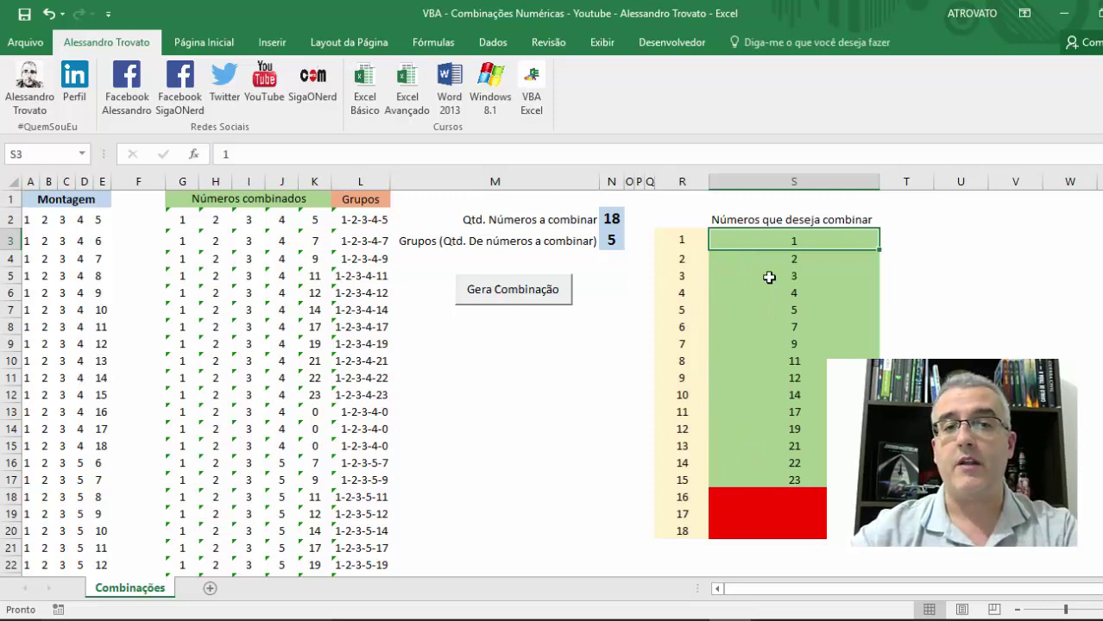
Step: Review the quantity's allowed range and the number list, including the red empty cells below it
click(609, 219)
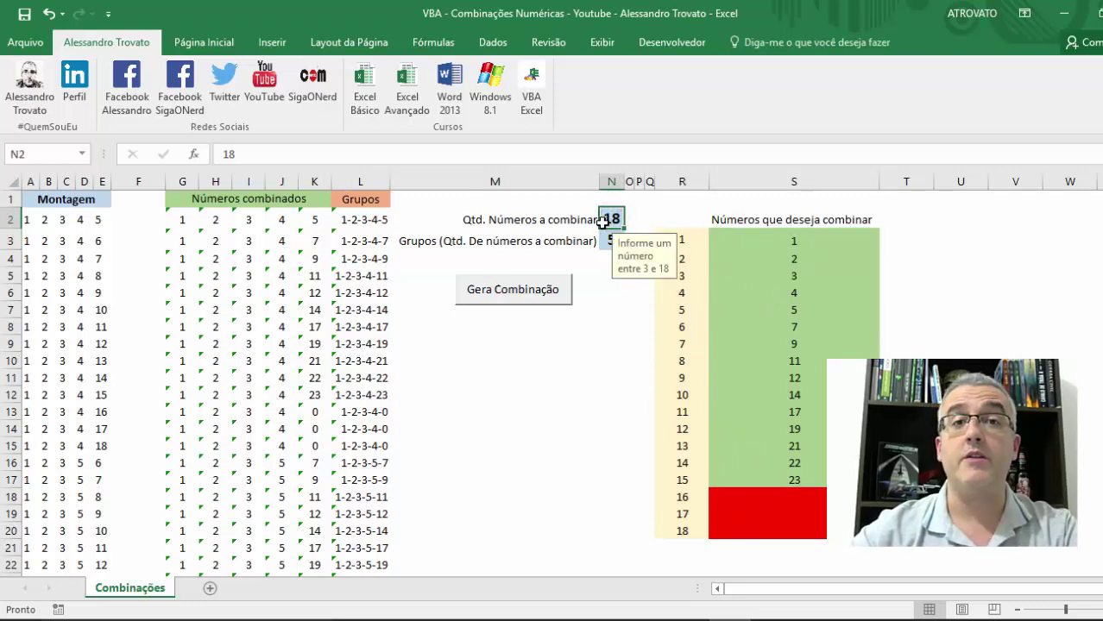
click(783, 497)
drag(794, 243, 812, 528)
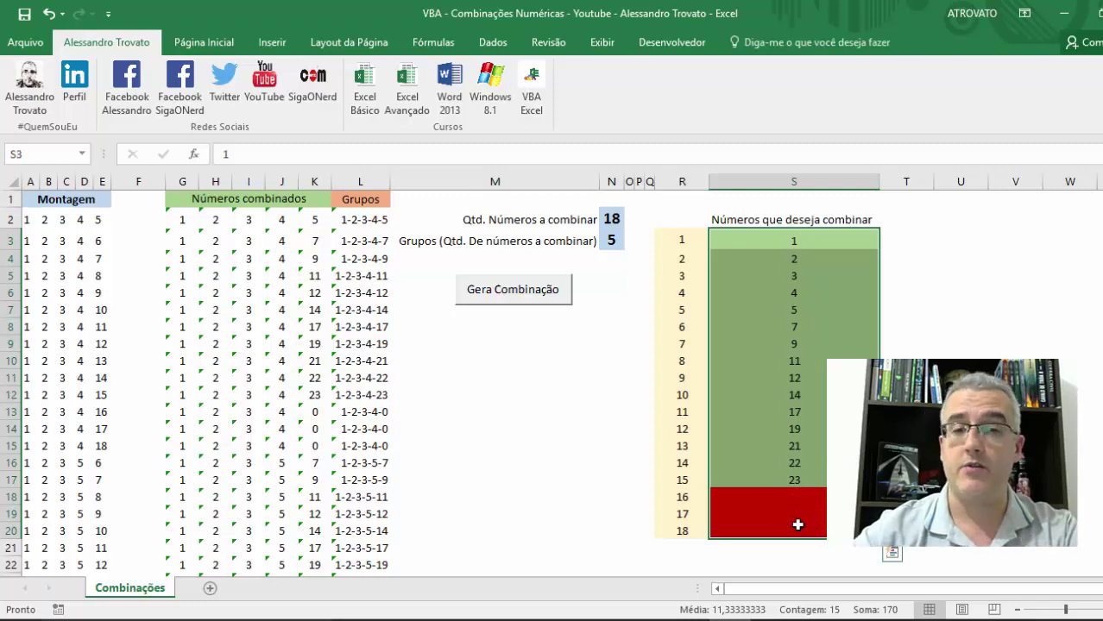
click(739, 462)
click(745, 411)
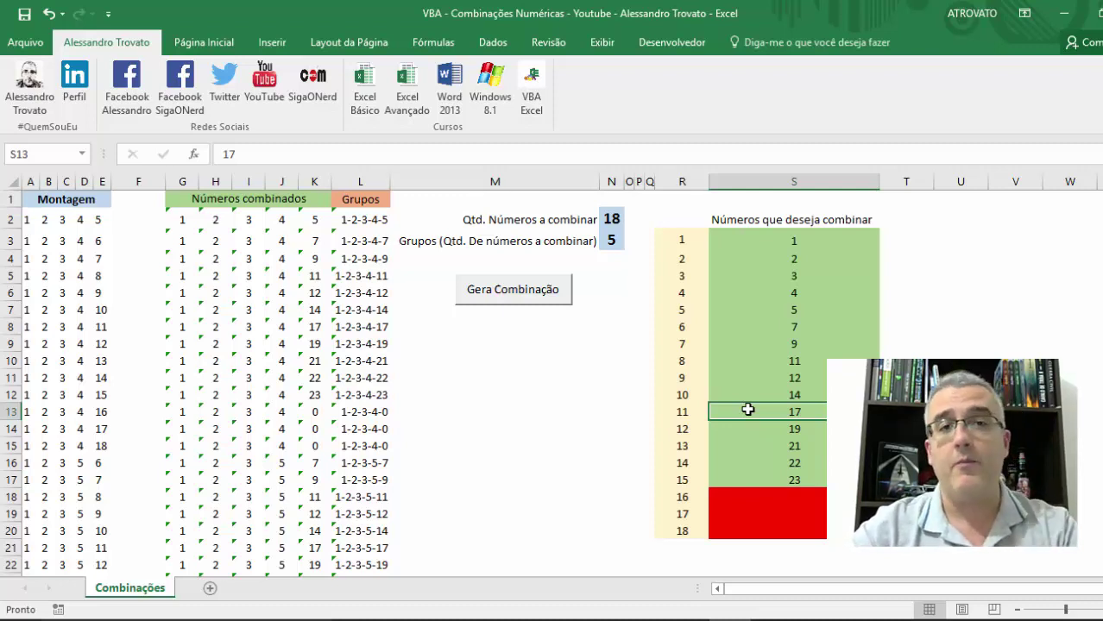
click(627, 411)
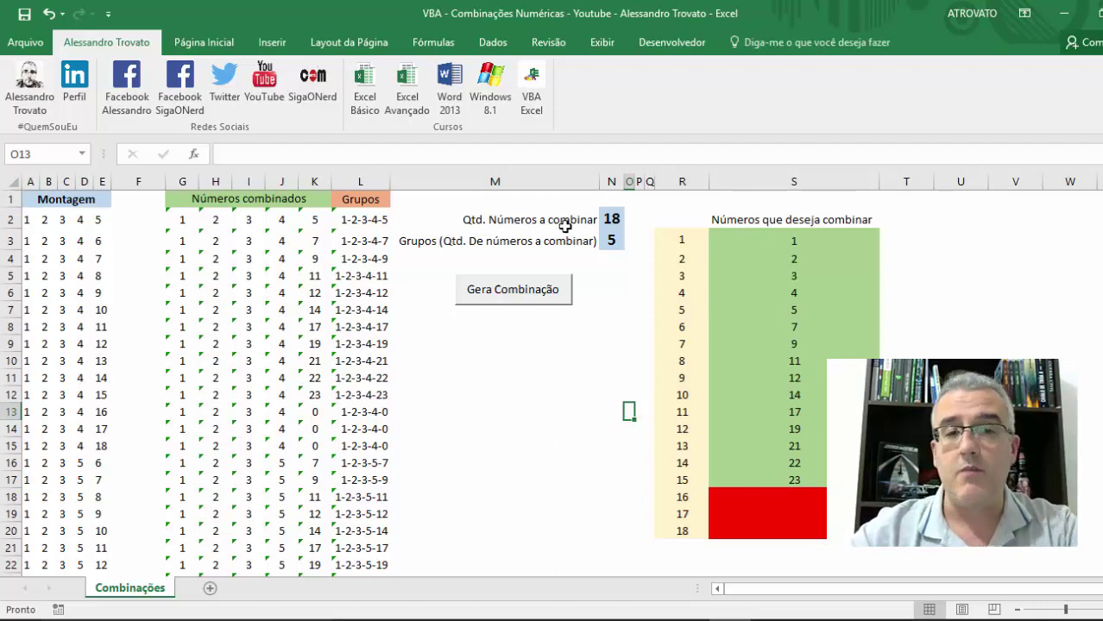
click(610, 219)
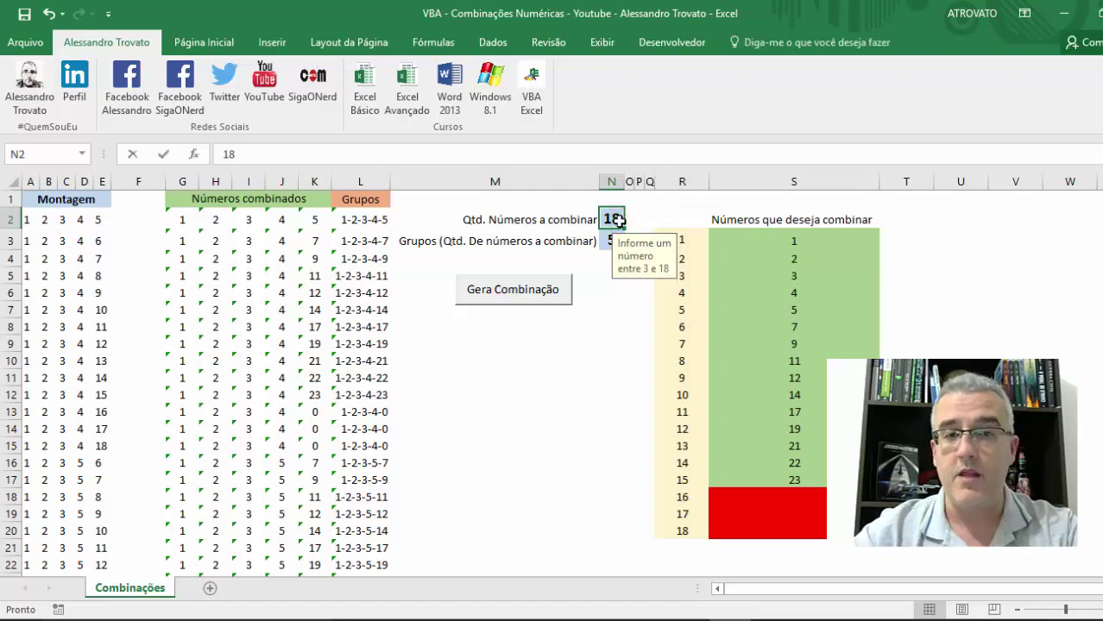
Step: Try quantities 3 and 18, check the group-size list keeping 5, and inspect R4's formula
text(3)
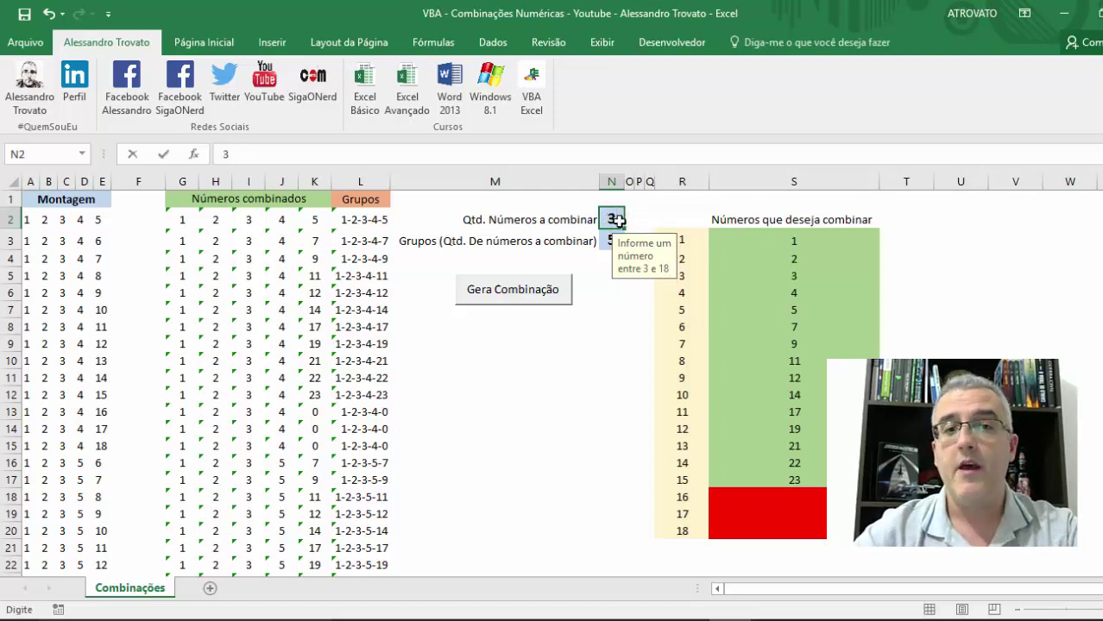
key(Return)
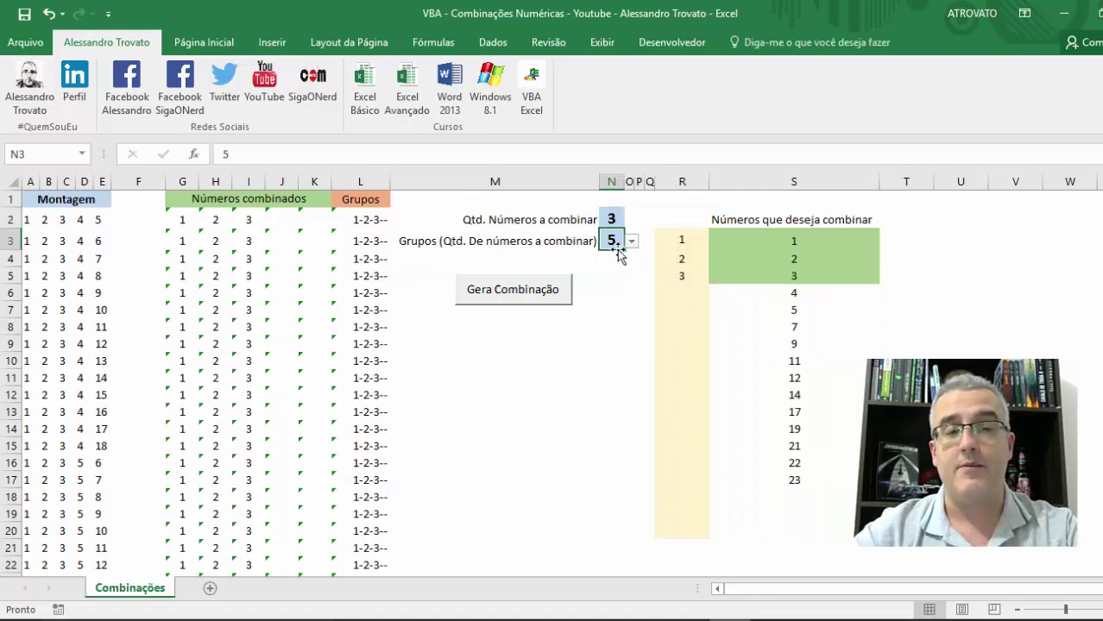
click(610, 222)
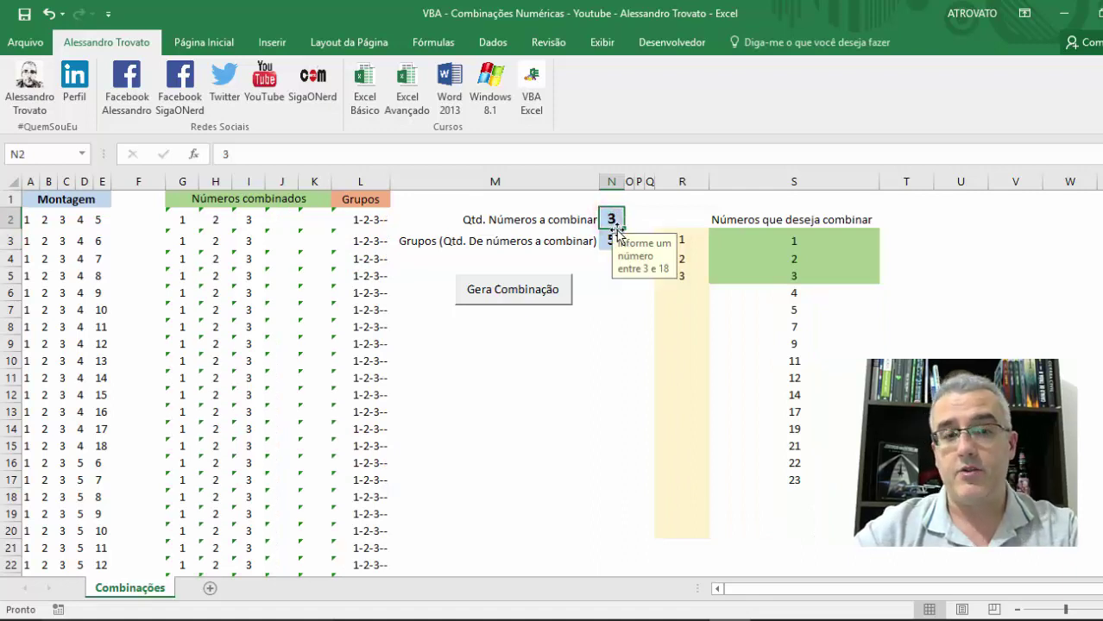
text(18)
key(Return)
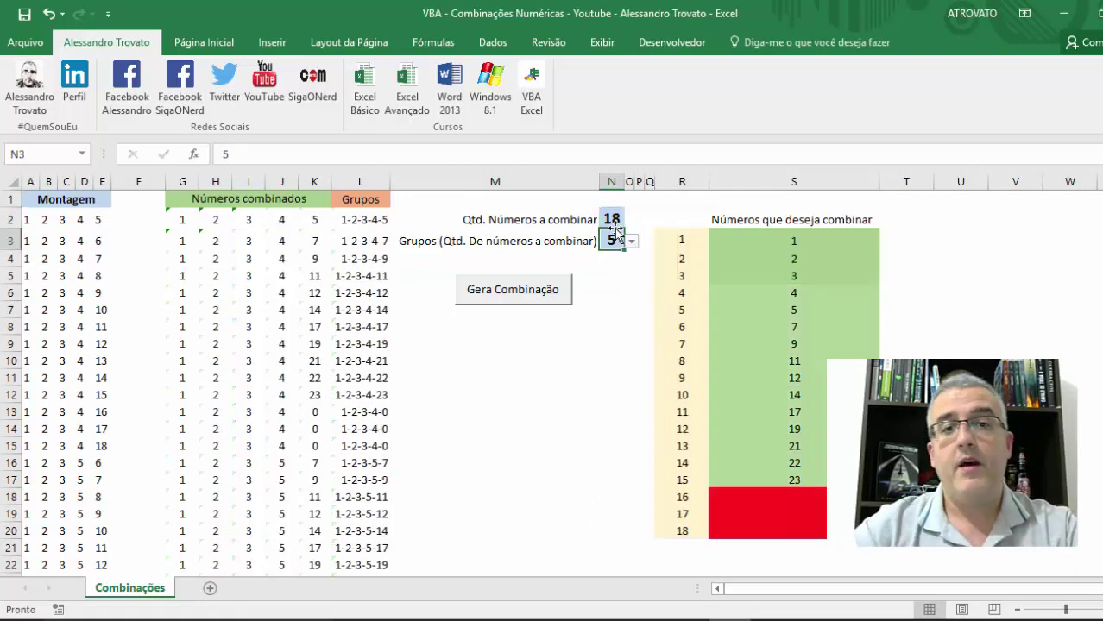
click(631, 241)
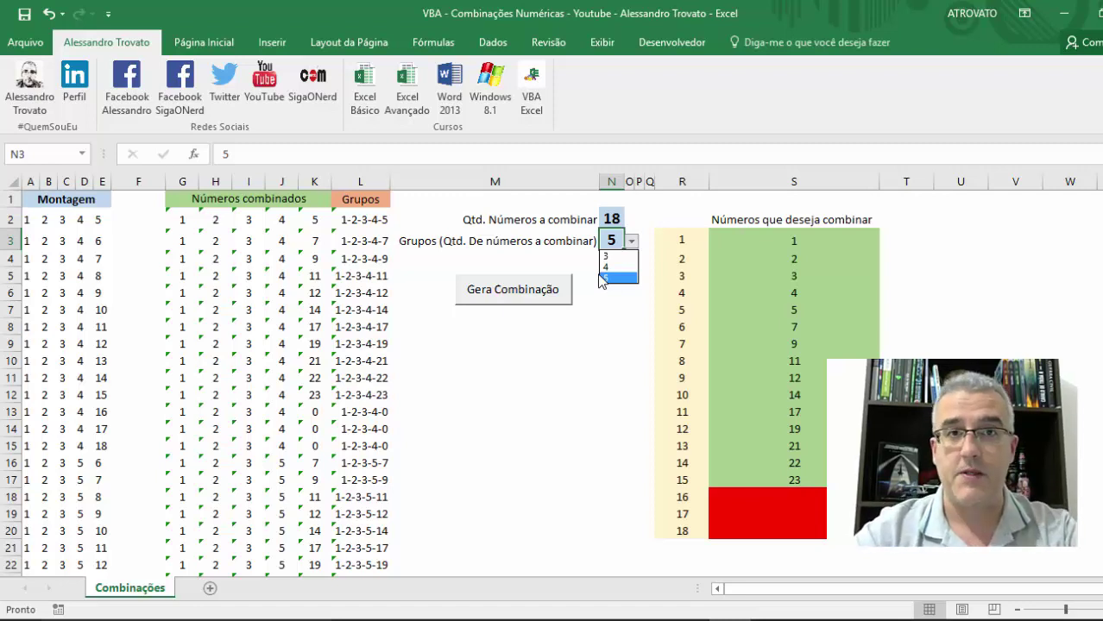
click(610, 332)
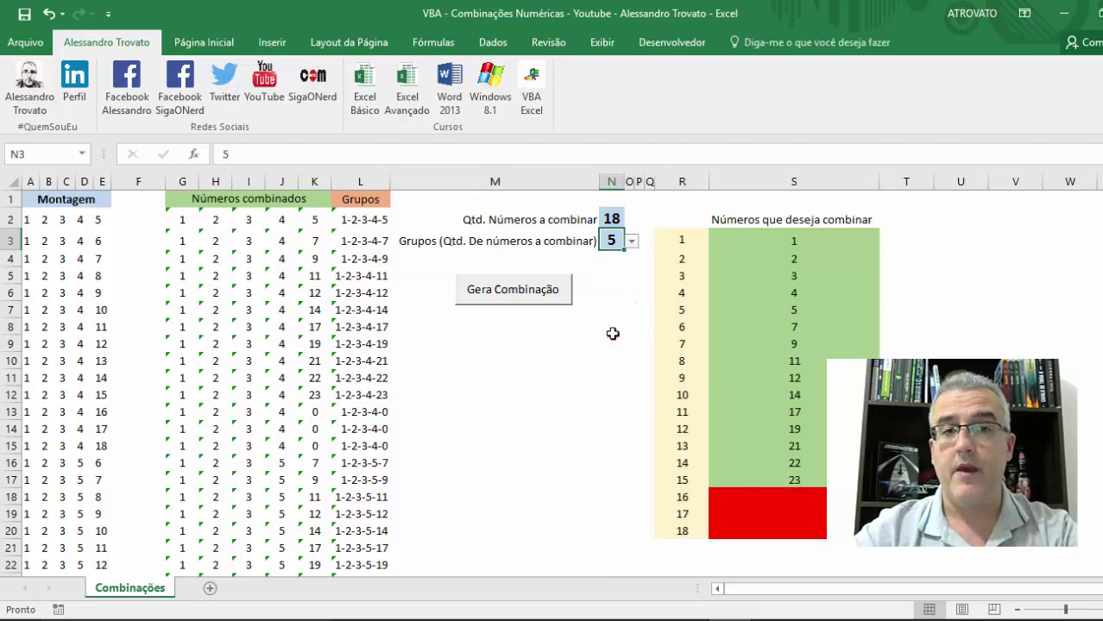
click(611, 273)
click(682, 259)
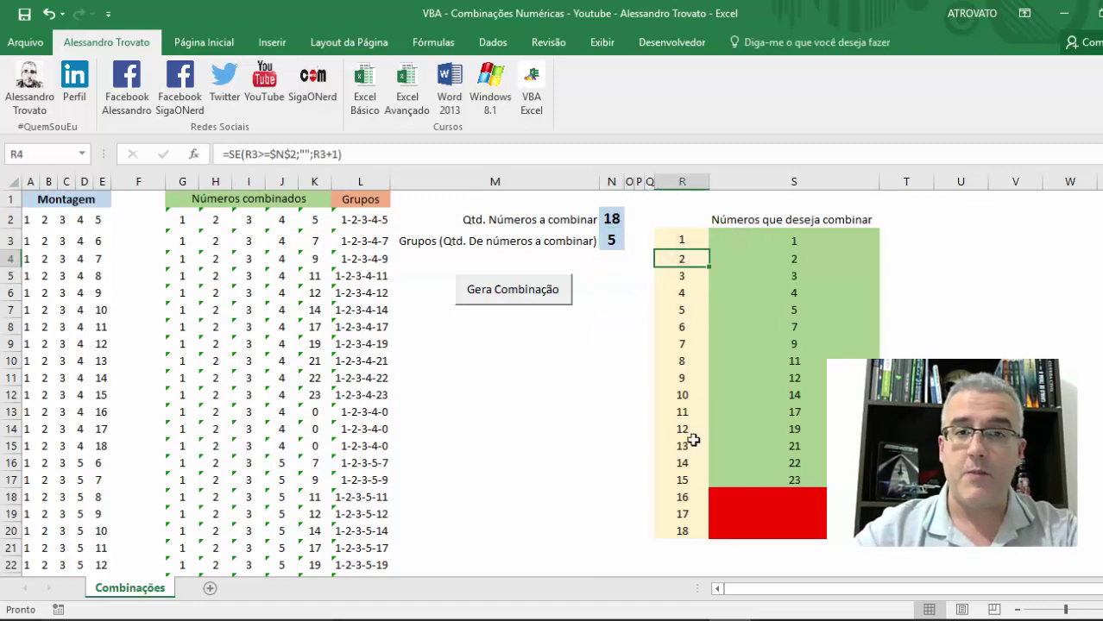
Step: With quantity 3, examine the R5 and R4 sequence formulas and their empty-result argument
click(611, 219)
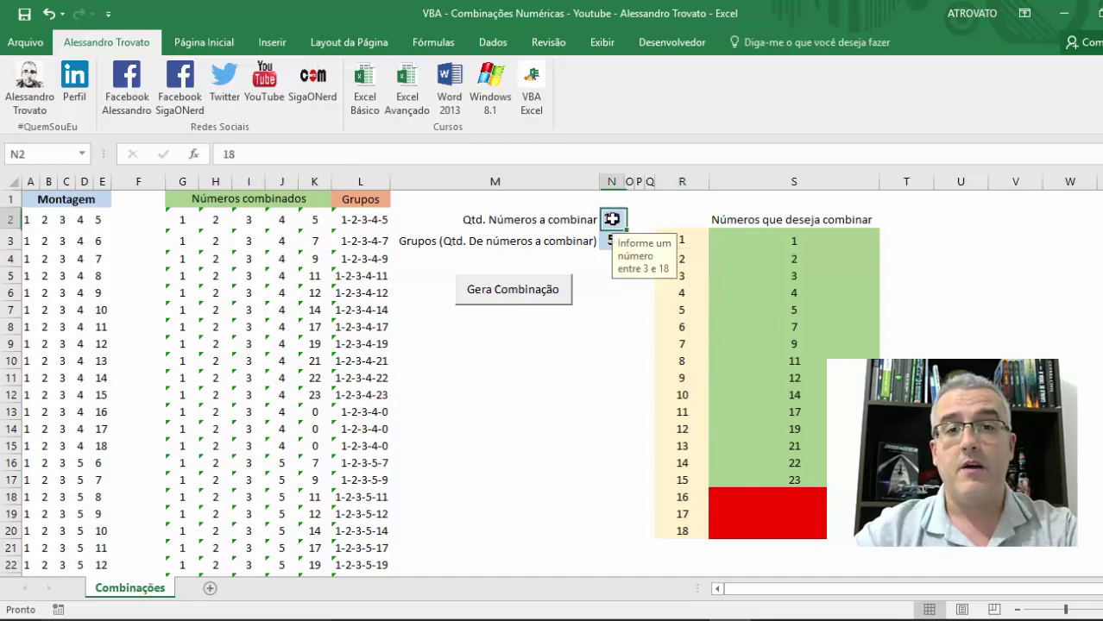
text(3)
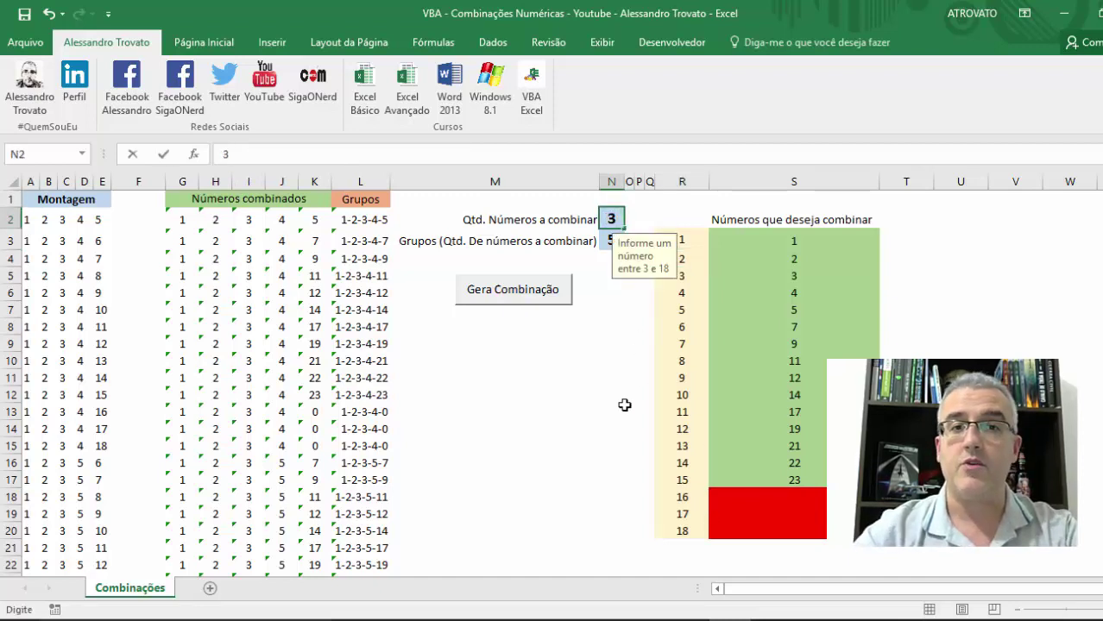
key(Return)
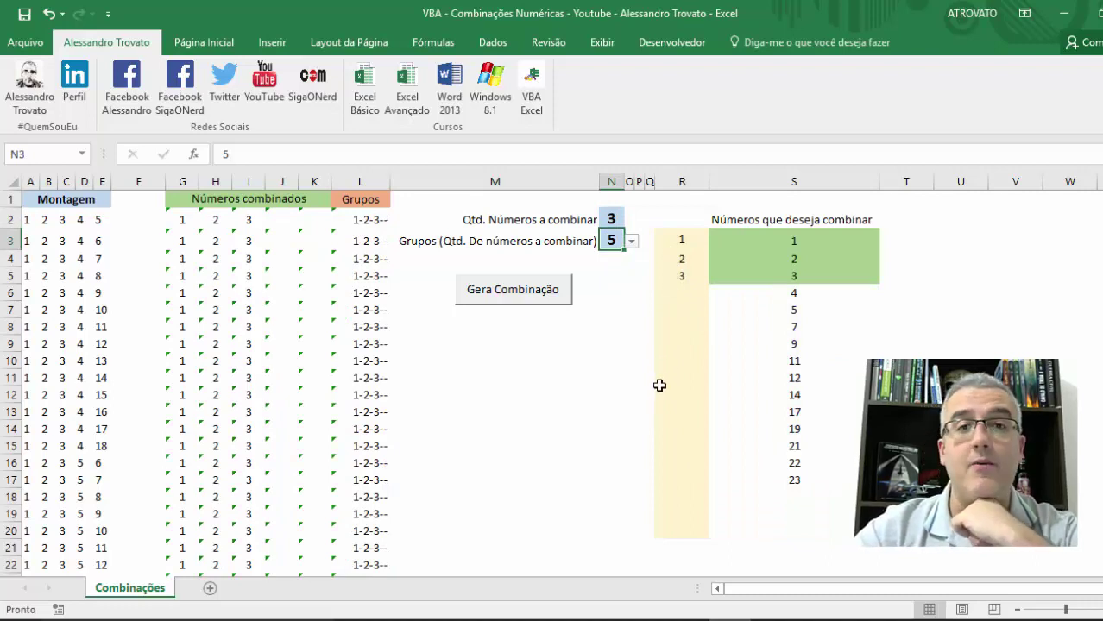
click(690, 275)
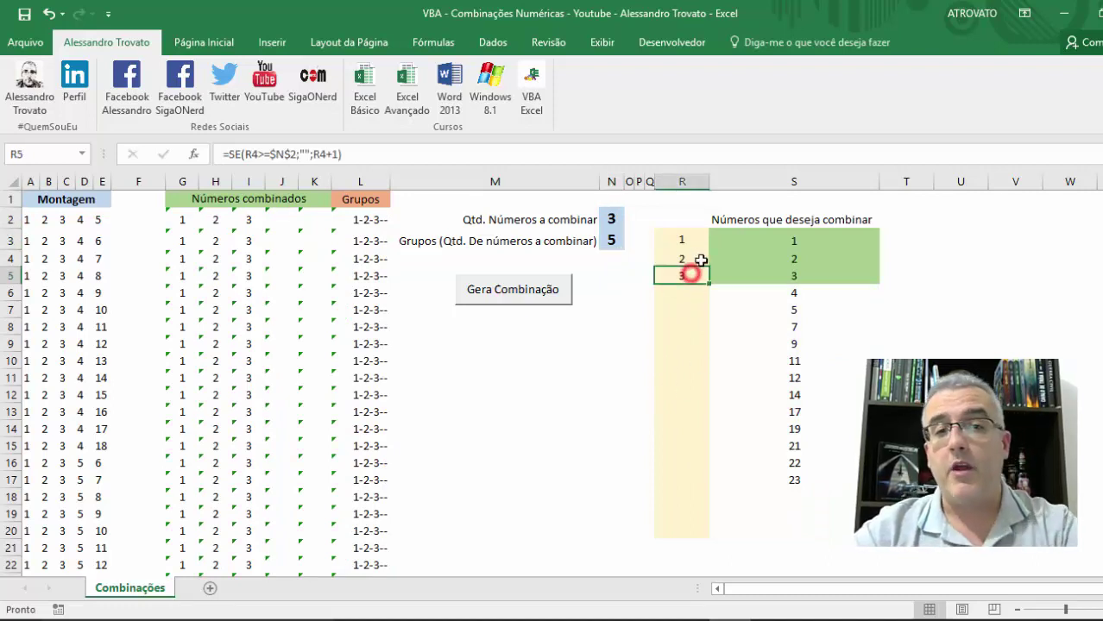
key(F2)
key(Escape)
click(681, 260)
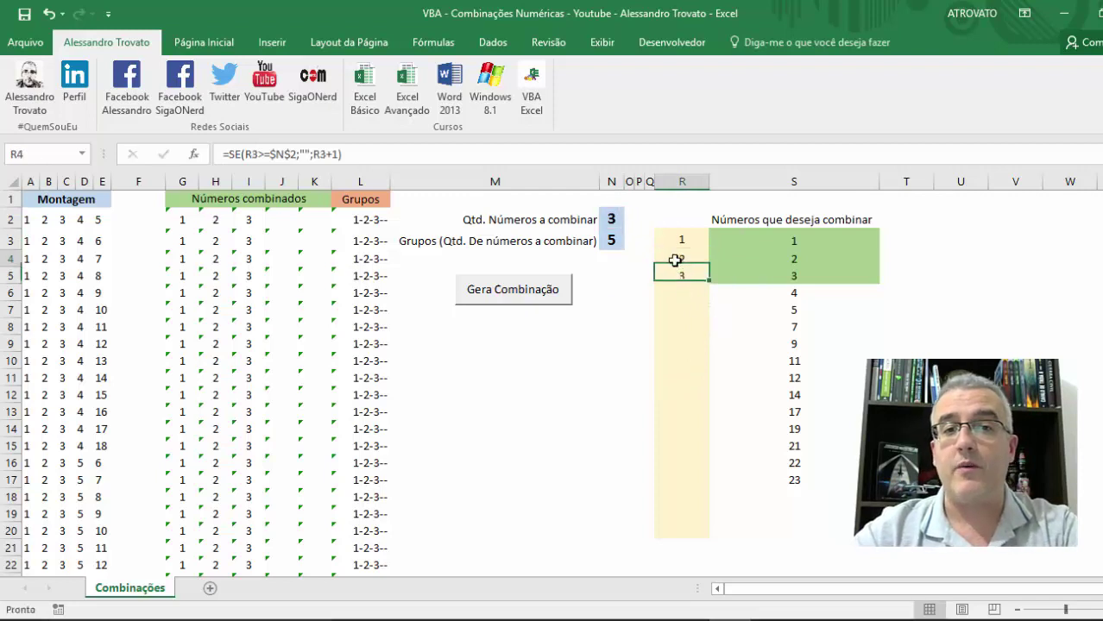
key(F2)
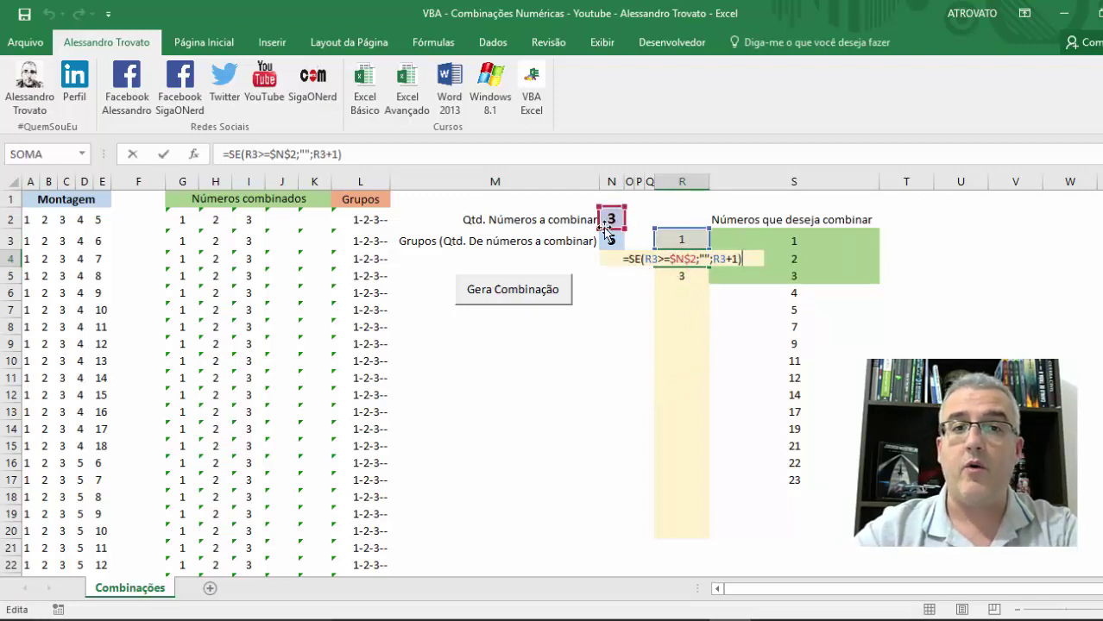
click(706, 259)
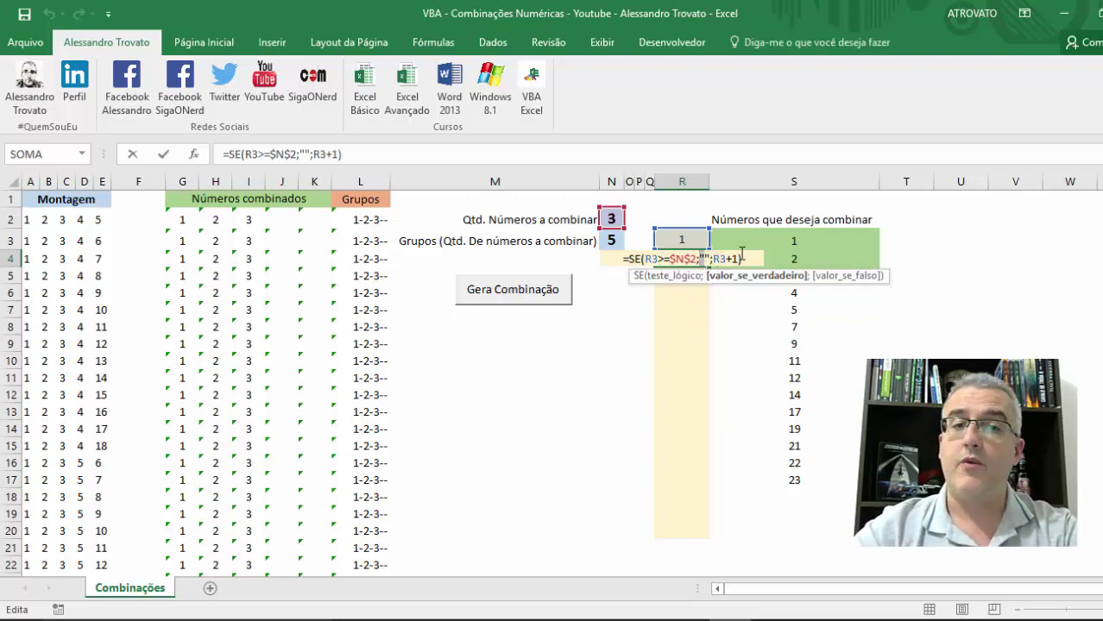
key(Return)
click(687, 259)
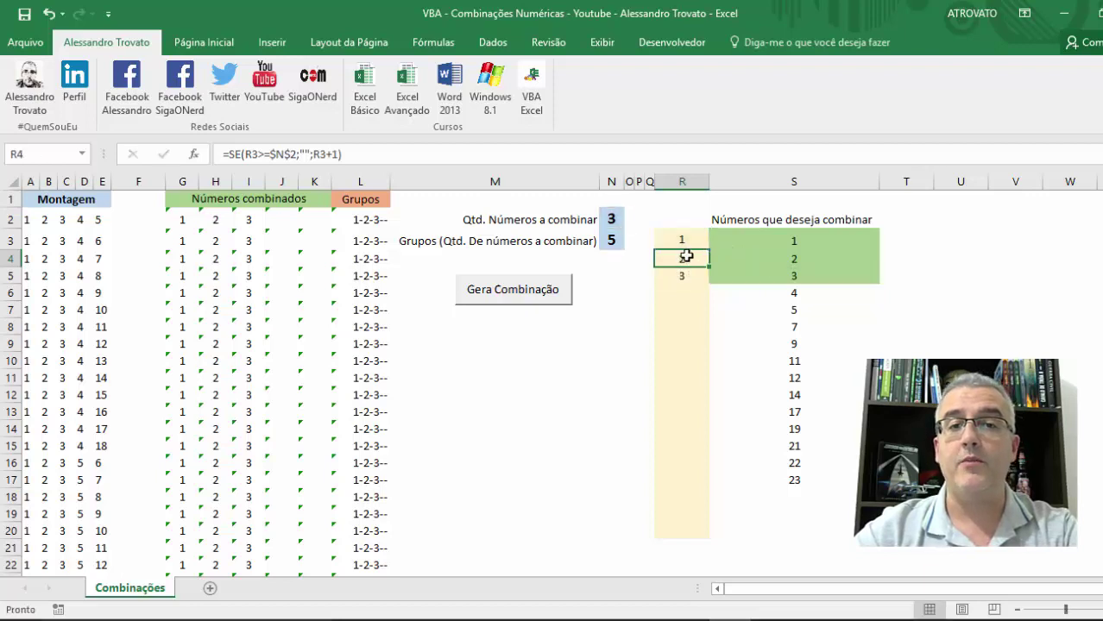
Step: Try quantities 6 and 15, then settle on 5 so only numbers 1–5 stay active
click(612, 220)
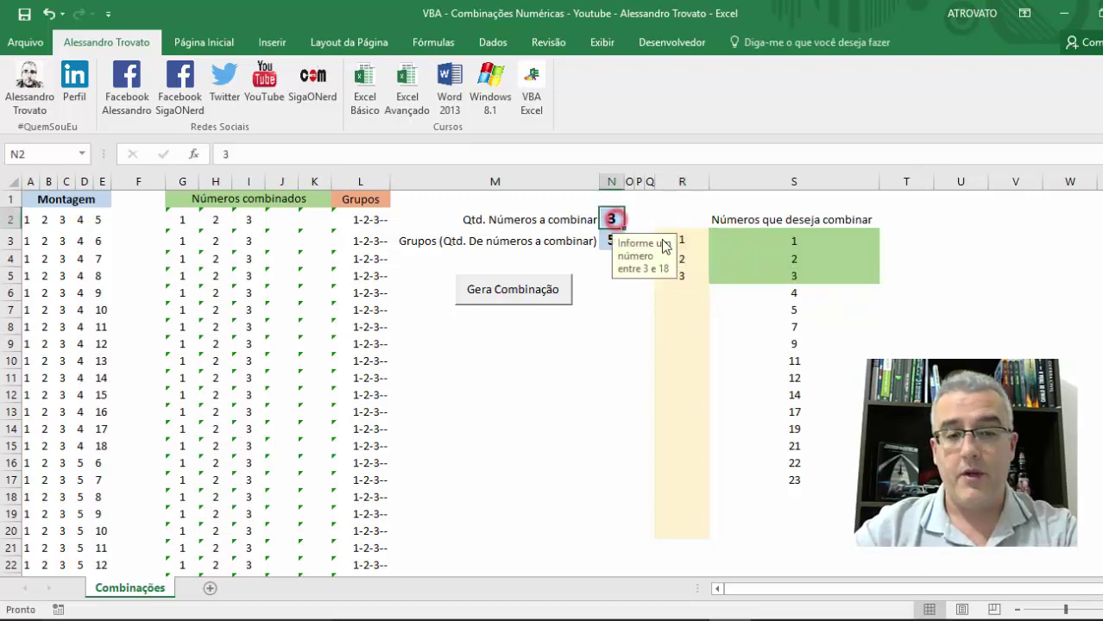
text(6)
key(Return)
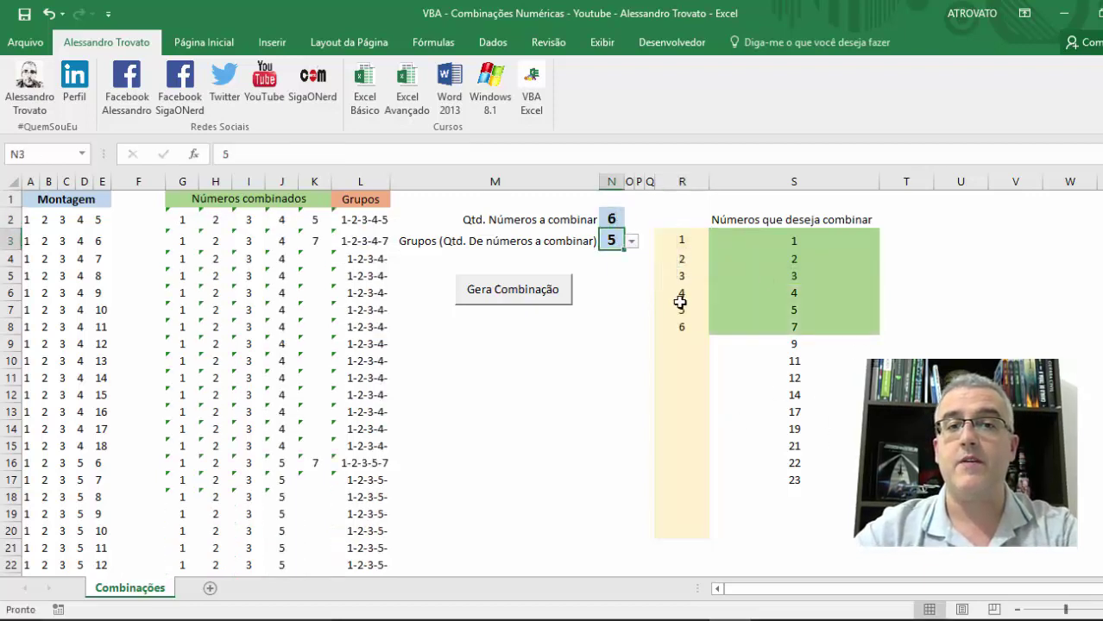
click(615, 215)
text(15)
key(Return)
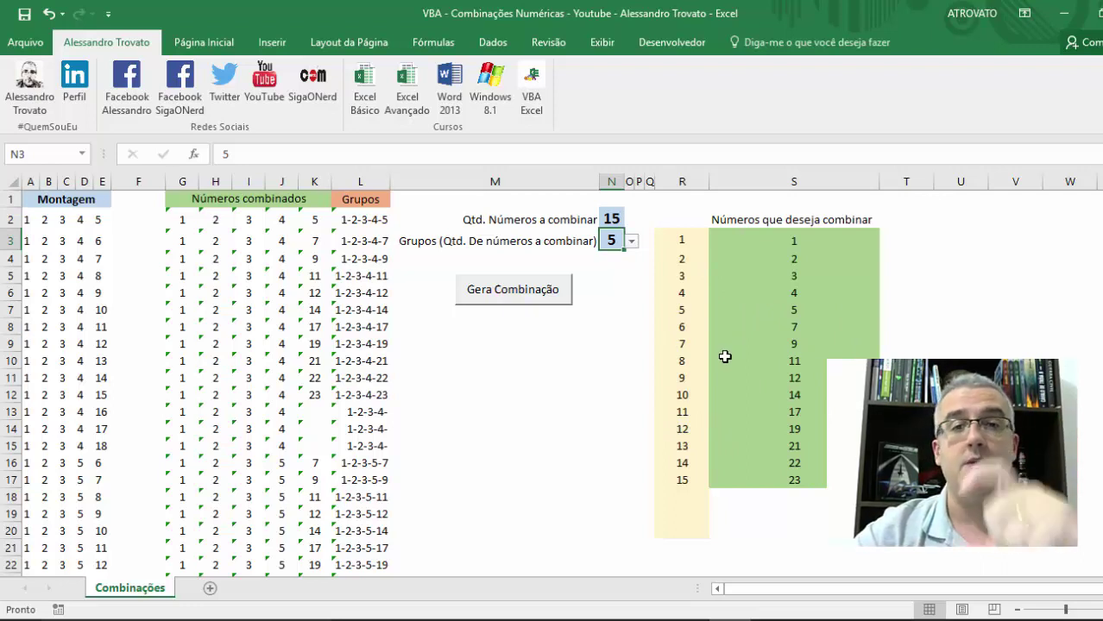
click(609, 218)
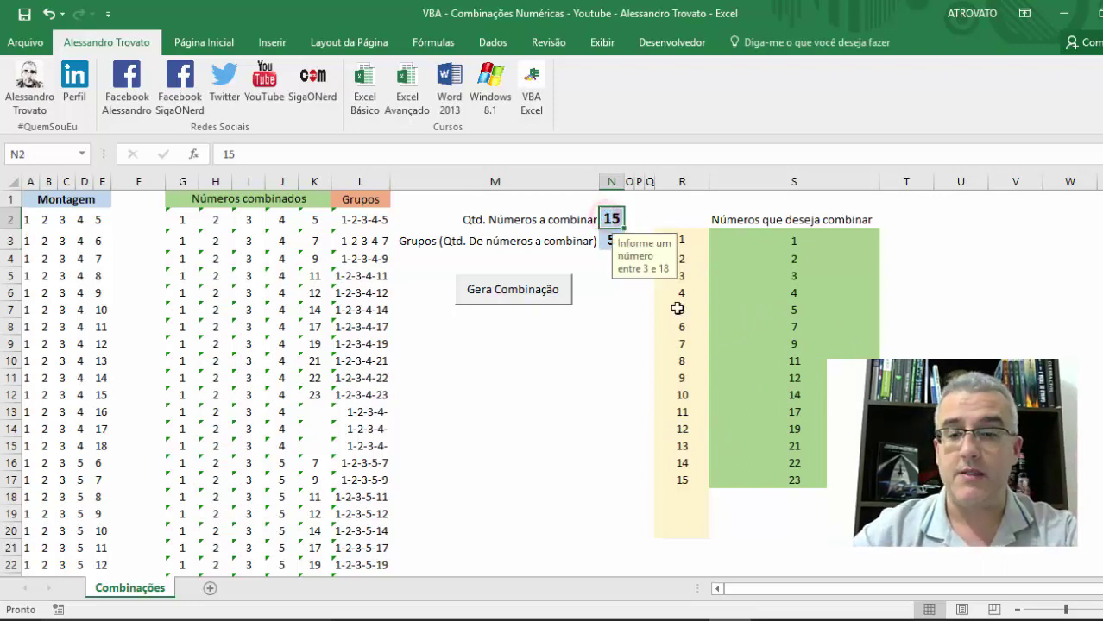
text(5)
key(Return)
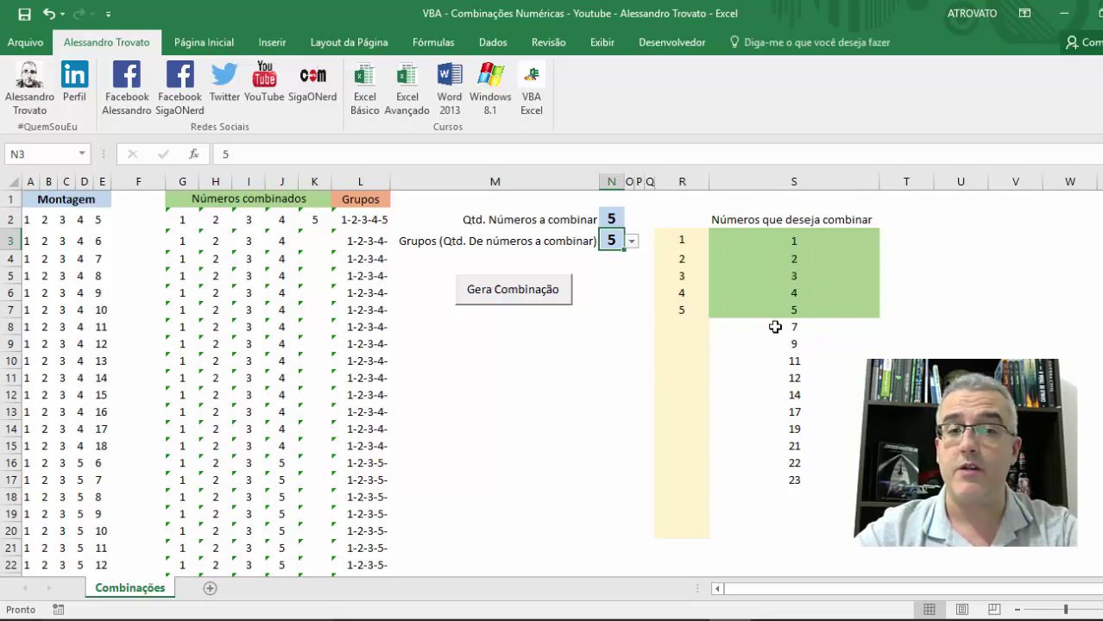
Step: Delete the numbers 7 through 23 from the list in column S
drag(776, 326, 794, 473)
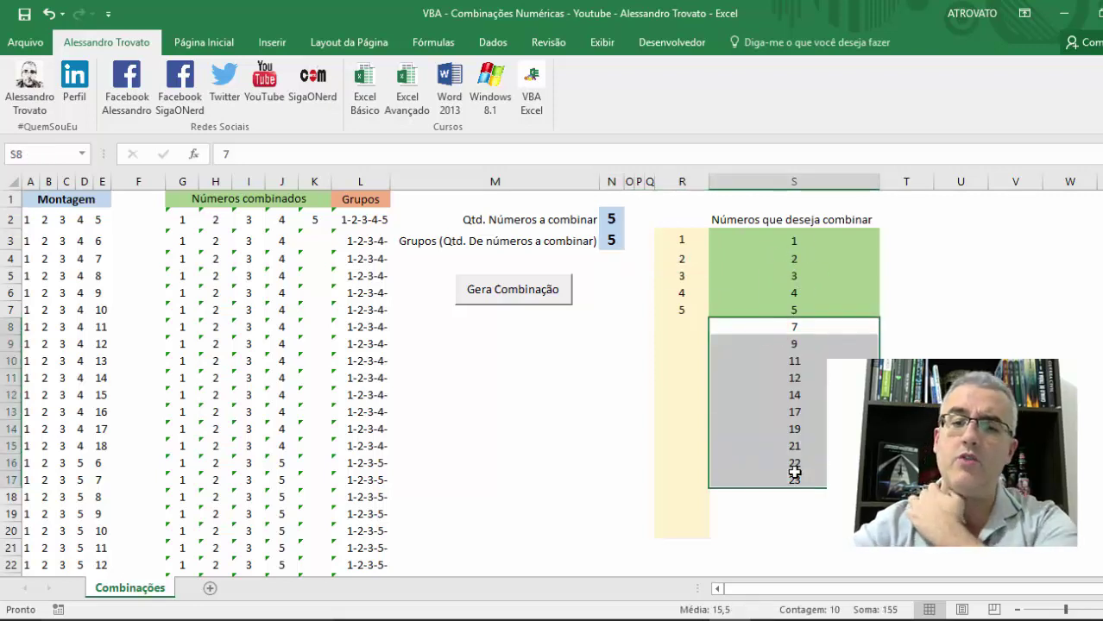
key(Delete)
click(820, 378)
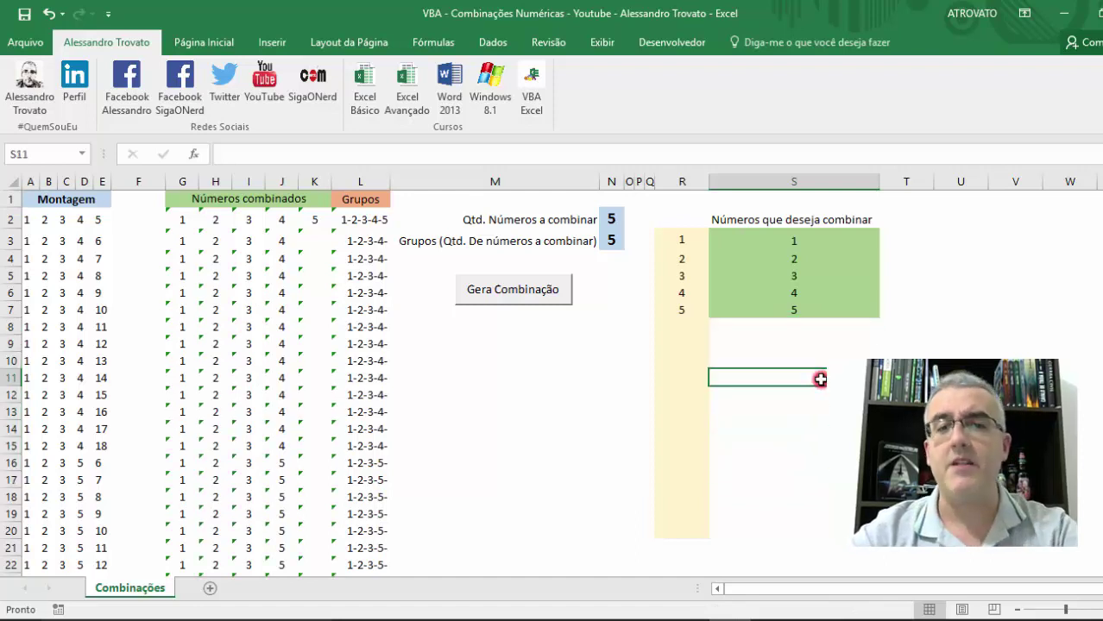
click(803, 340)
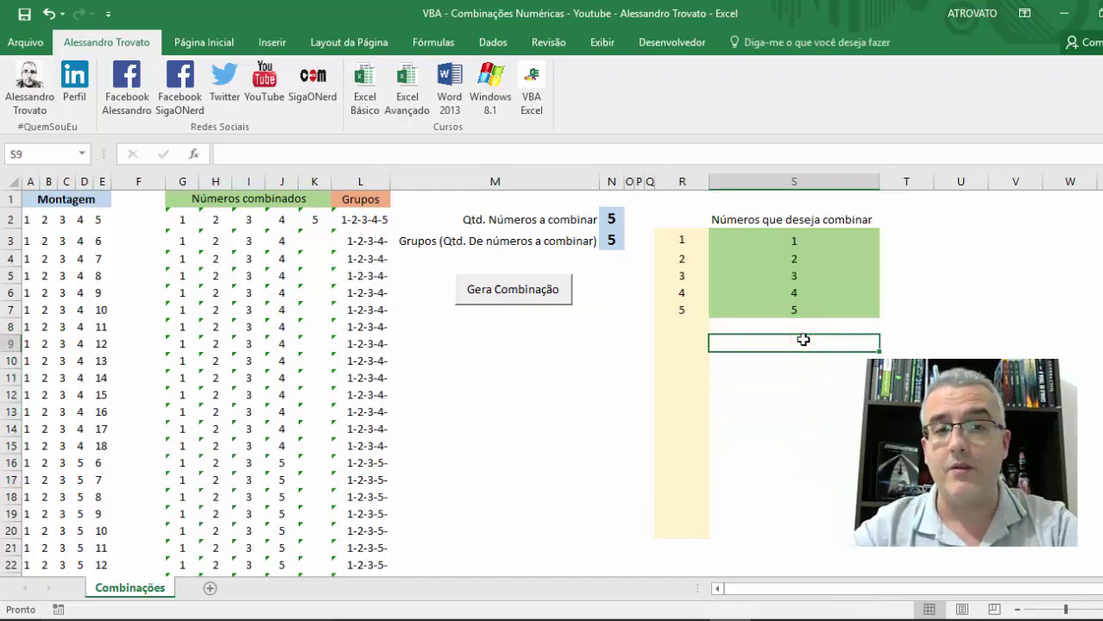
click(809, 273)
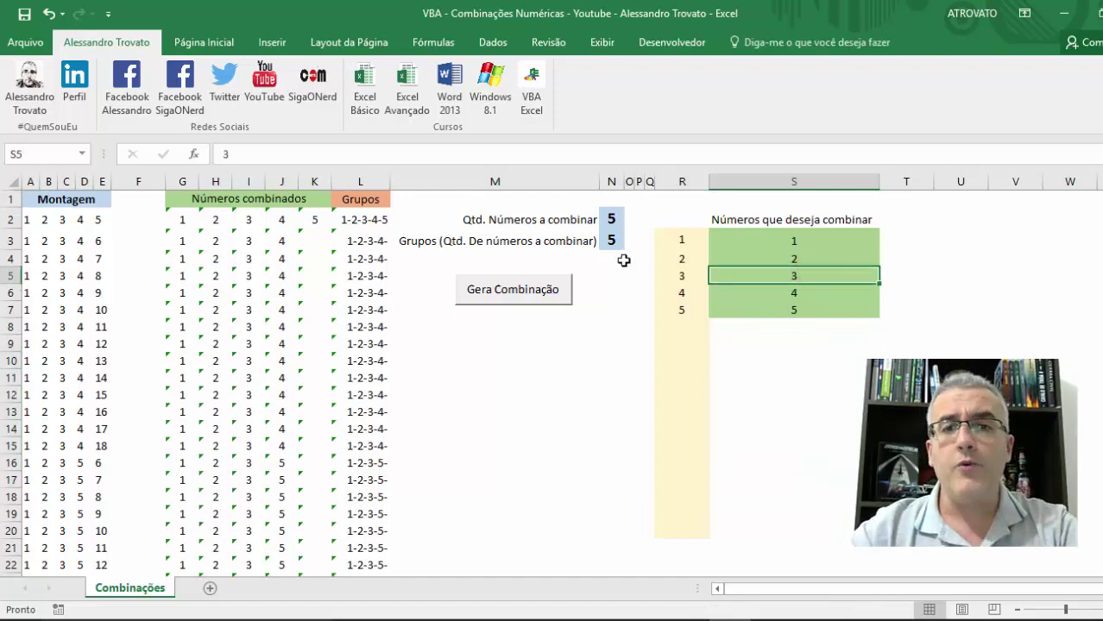
Step: Set the quantity to combine back to 18, leaving slots 6–18 empty and red
click(612, 219)
text(18)
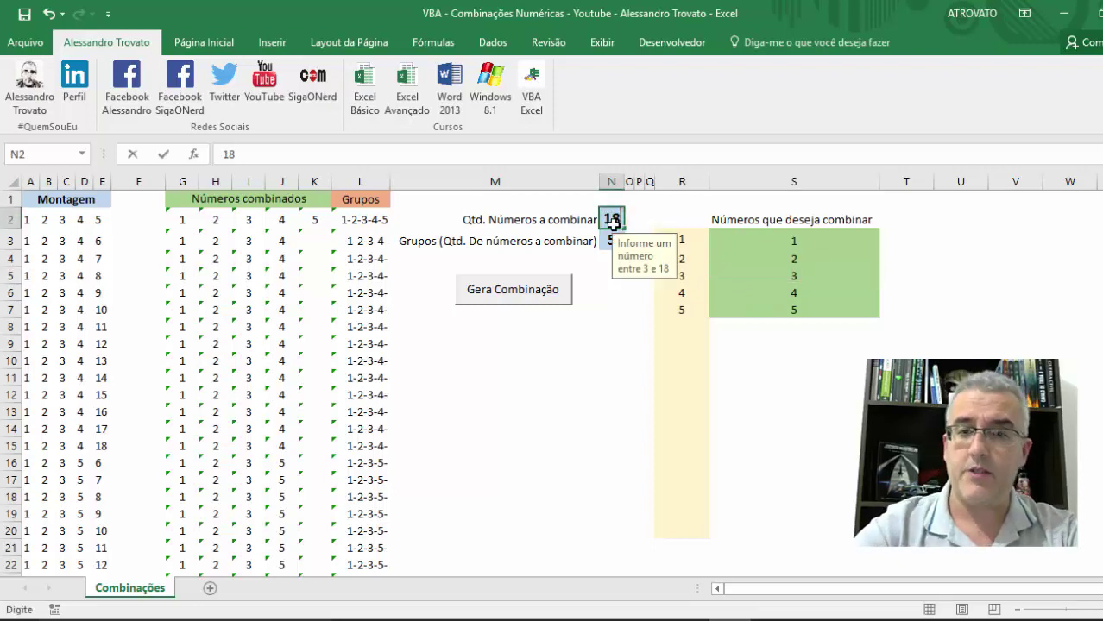
key(Return)
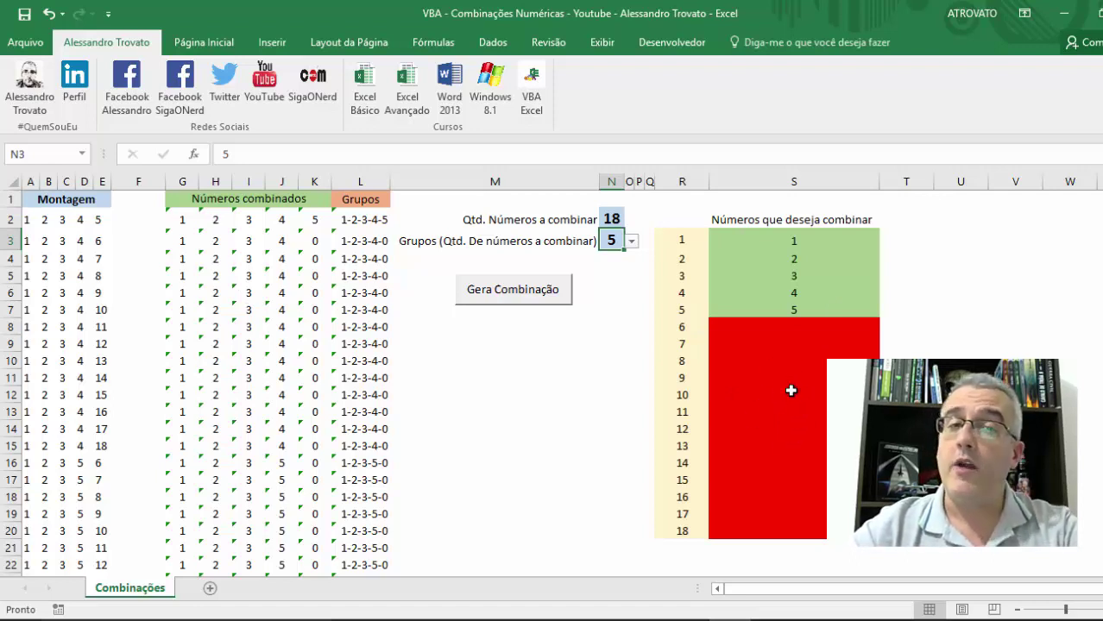
click(824, 293)
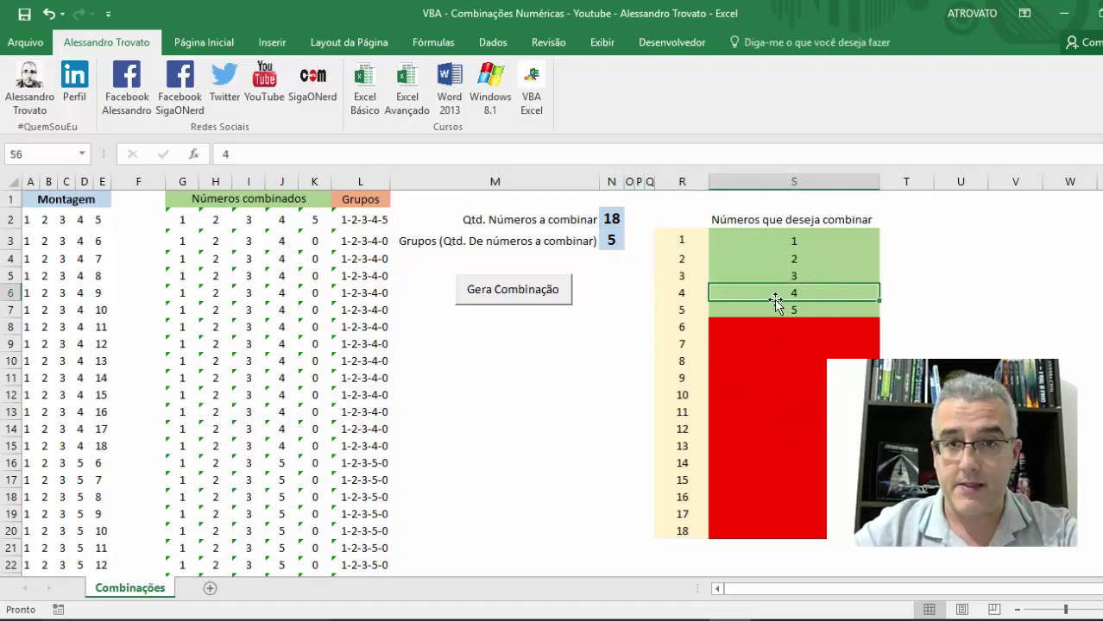
click(177, 42)
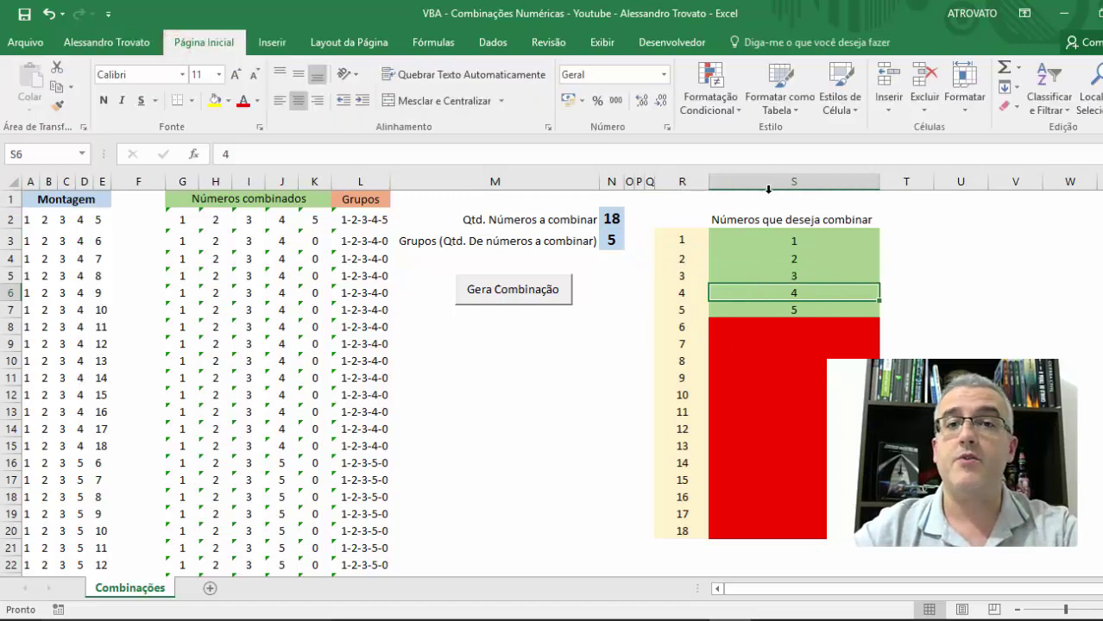
click(712, 109)
click(740, 360)
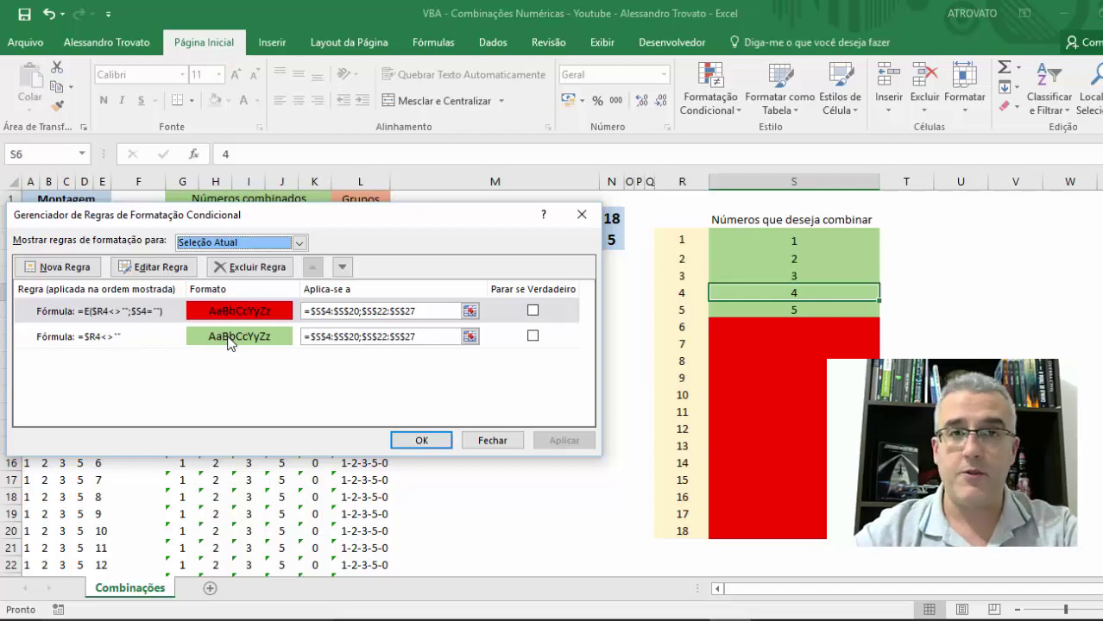
key(Escape)
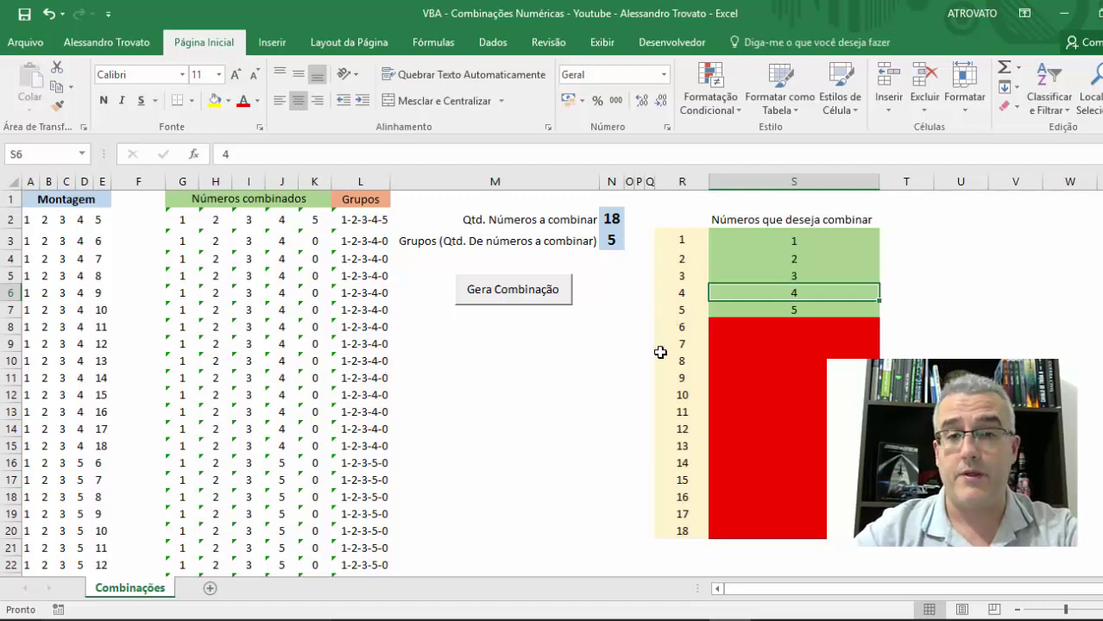
key(Down)
Step: Inspect an empty red slot and J6's PROCV formula, then display the author's links tab
click(726, 346)
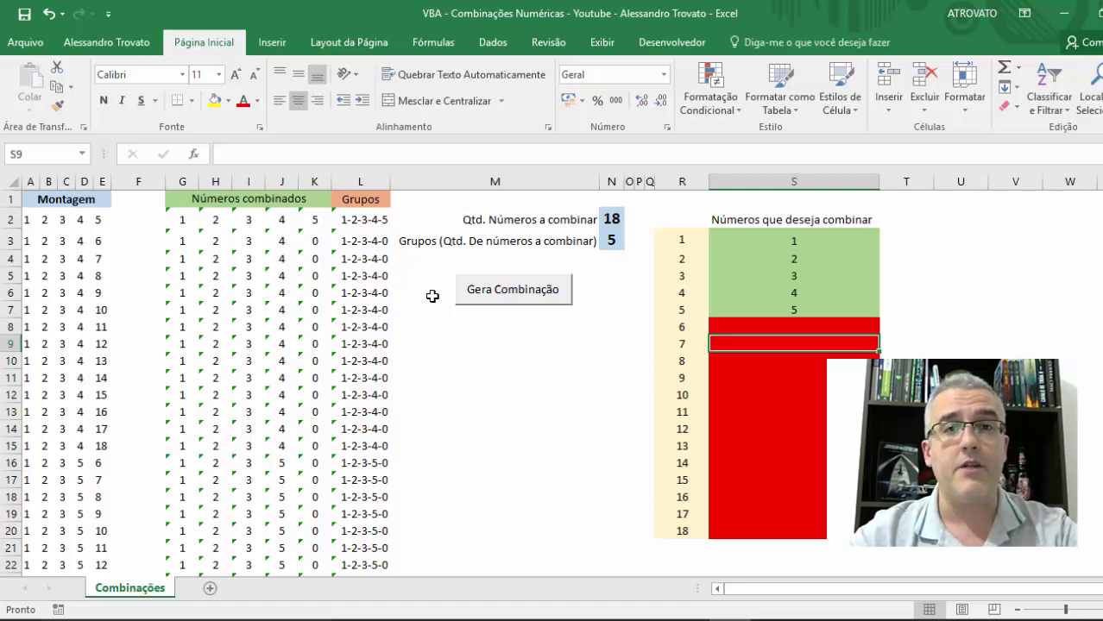
click(285, 296)
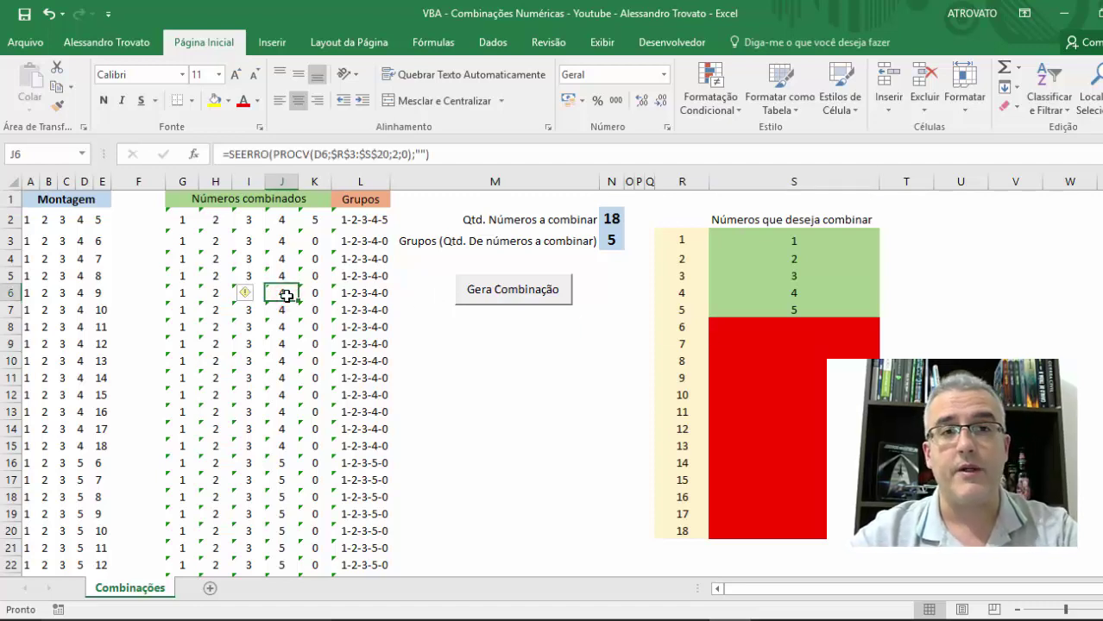
click(147, 42)
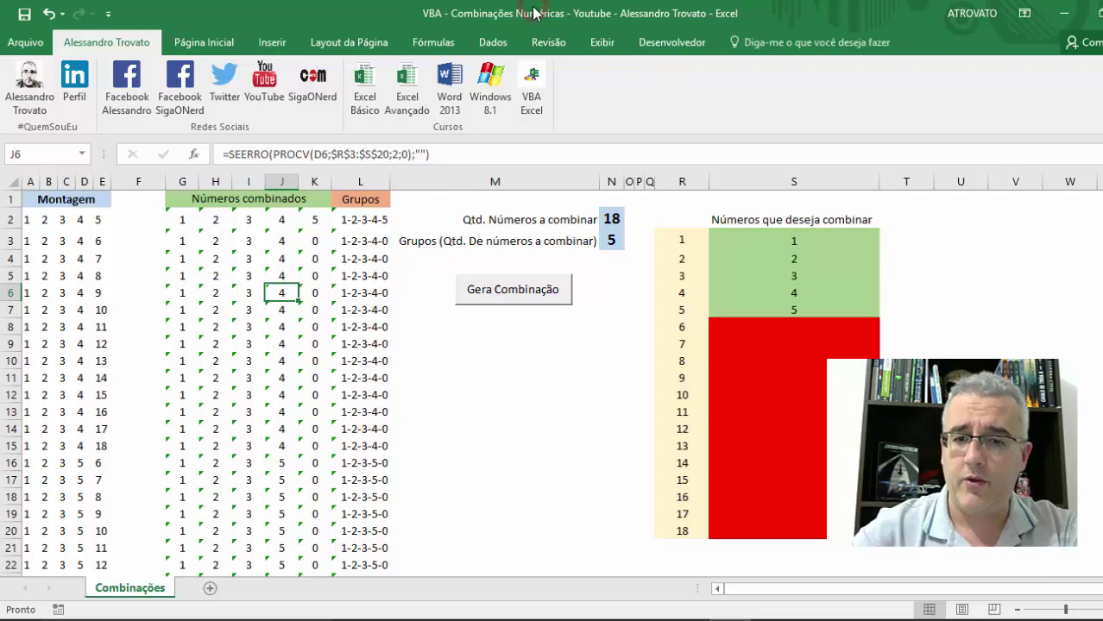
Step: Save a copy to the desktop with 'Matriz - ' inserted after 'VBA - ' in the file name
key(F12)
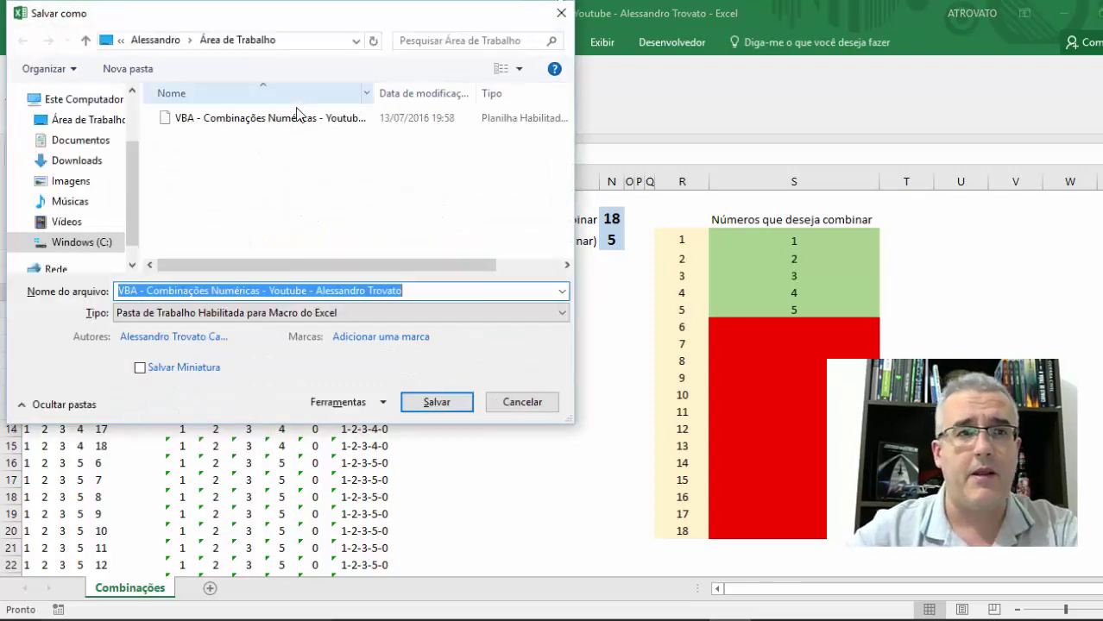
click(76, 119)
click(201, 292)
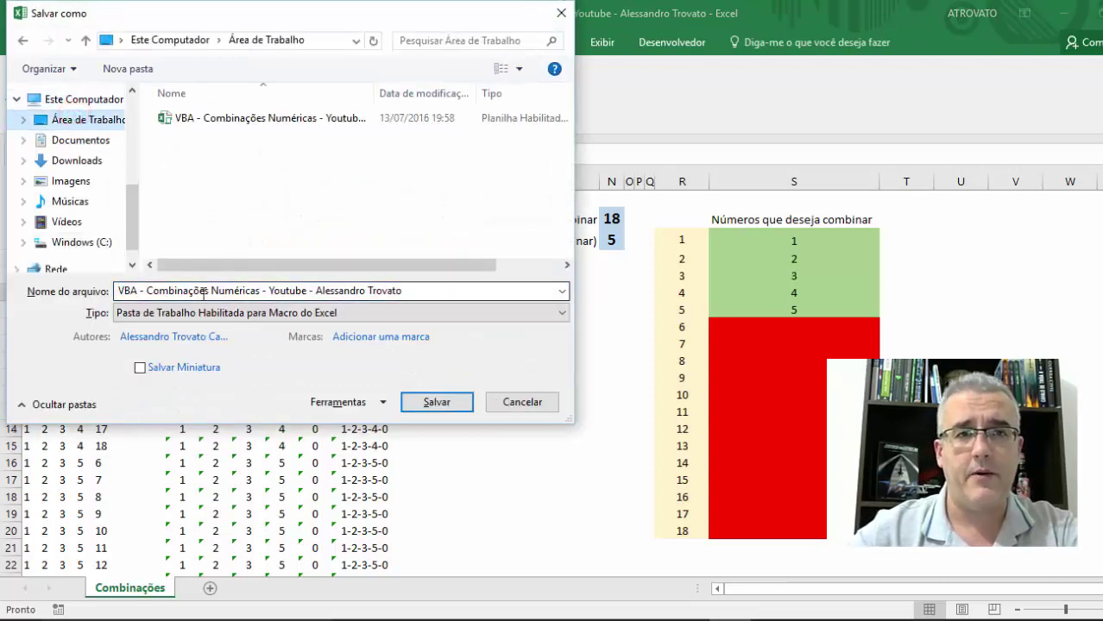
click(147, 291)
text(Matr- )
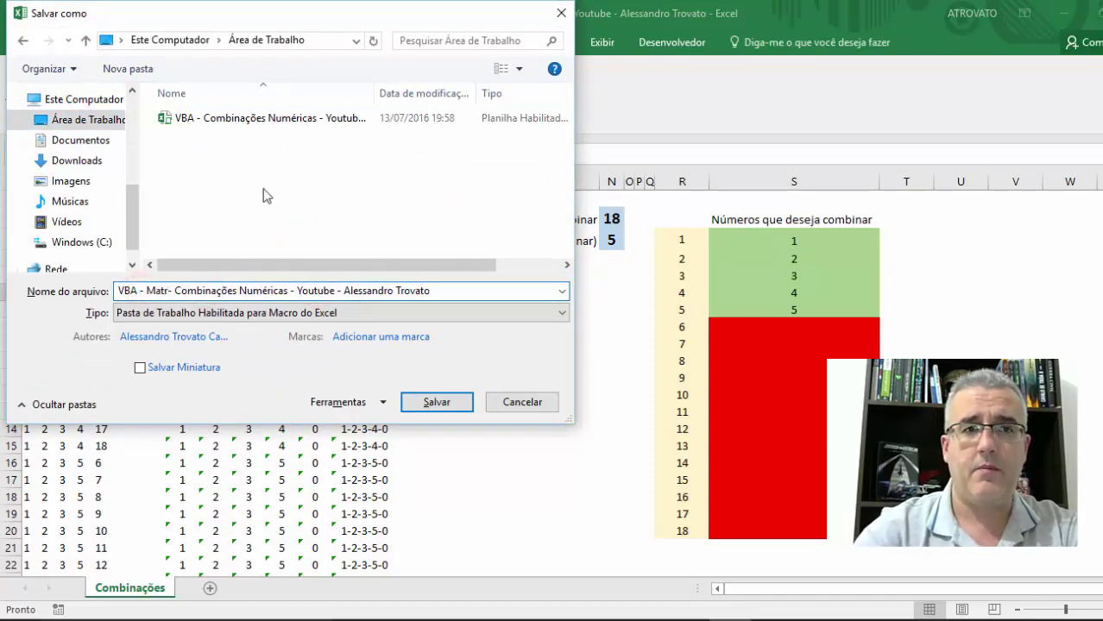
text(iz)
key(Return)
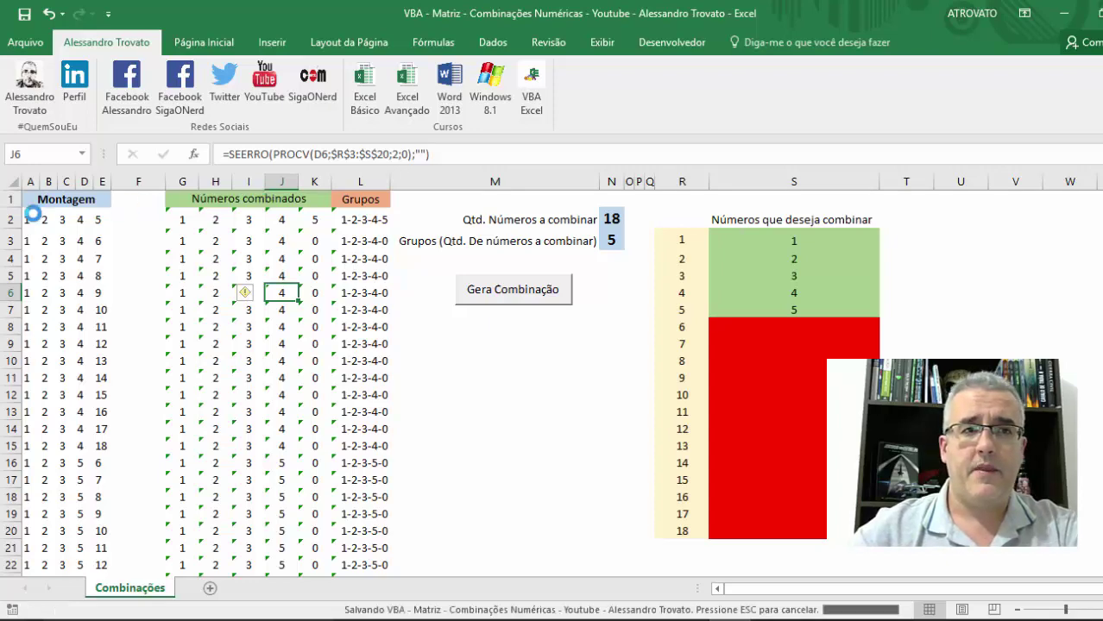
drag(28, 219, 95, 296)
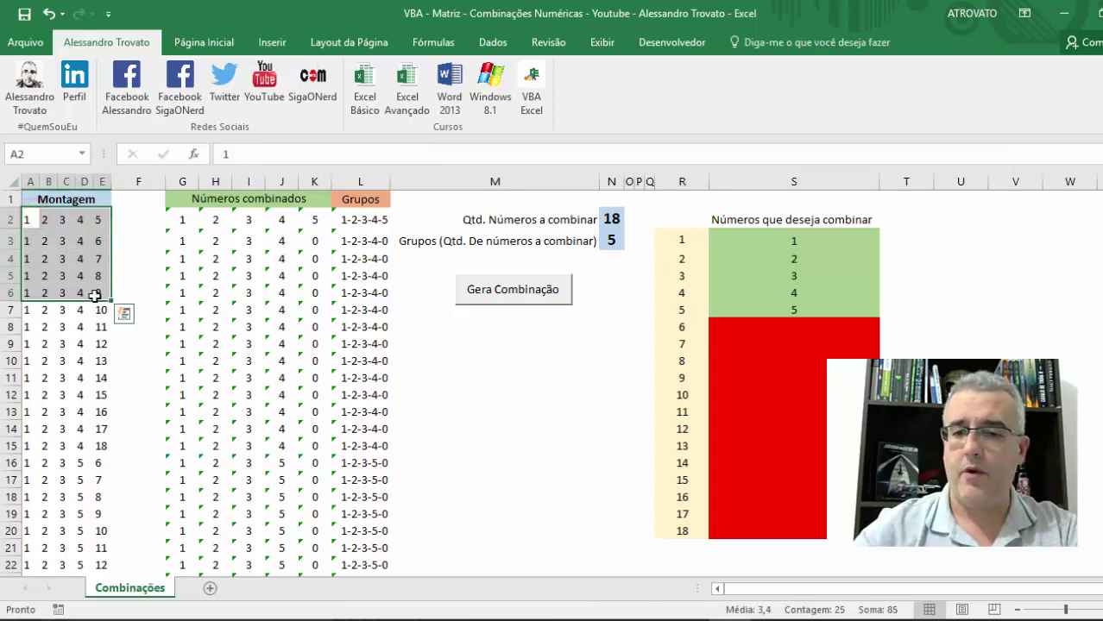
Step: Clear the generated combinations in A2:E6 and the quantity and group-size values in N2:N3
key(Delete)
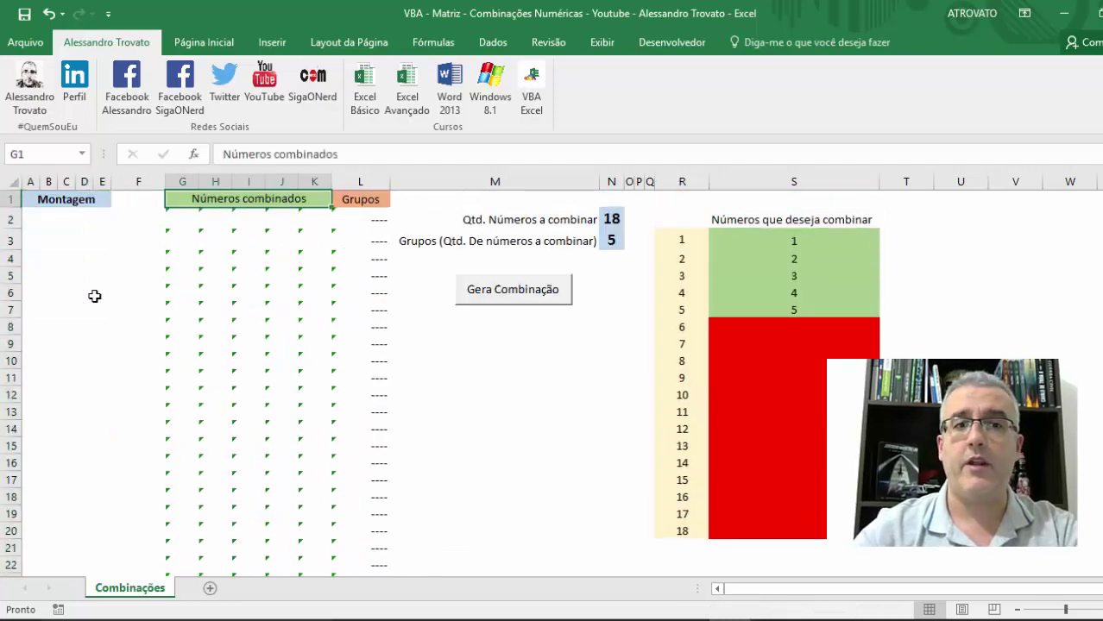
key(Right)
key(Down)
key(Right)
key(Right)
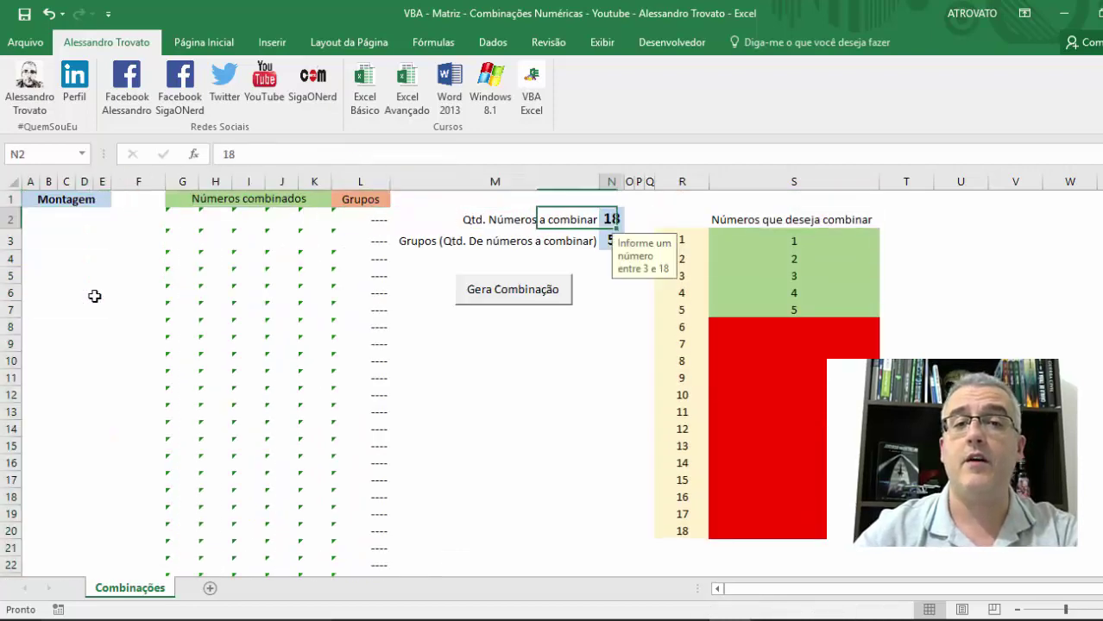
key(Delete)
key(Return)
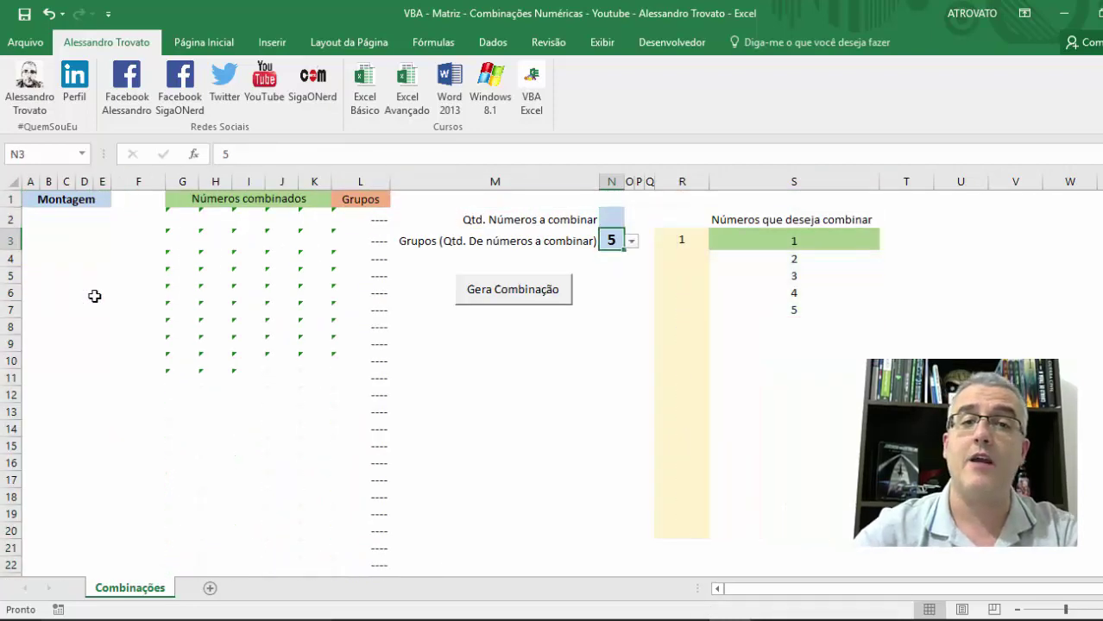
key(Delete)
key(Return)
key(Return)
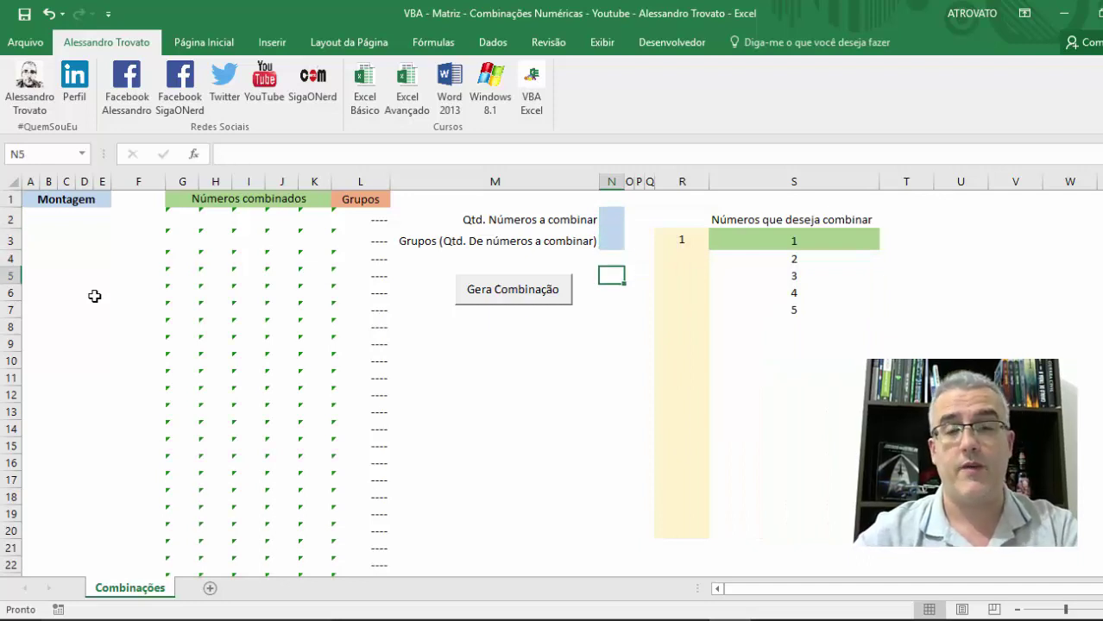
Step: Delete the numbers 2 to 5 in S4:S7, leaving only 1 in the list
drag(785, 260, 780, 308)
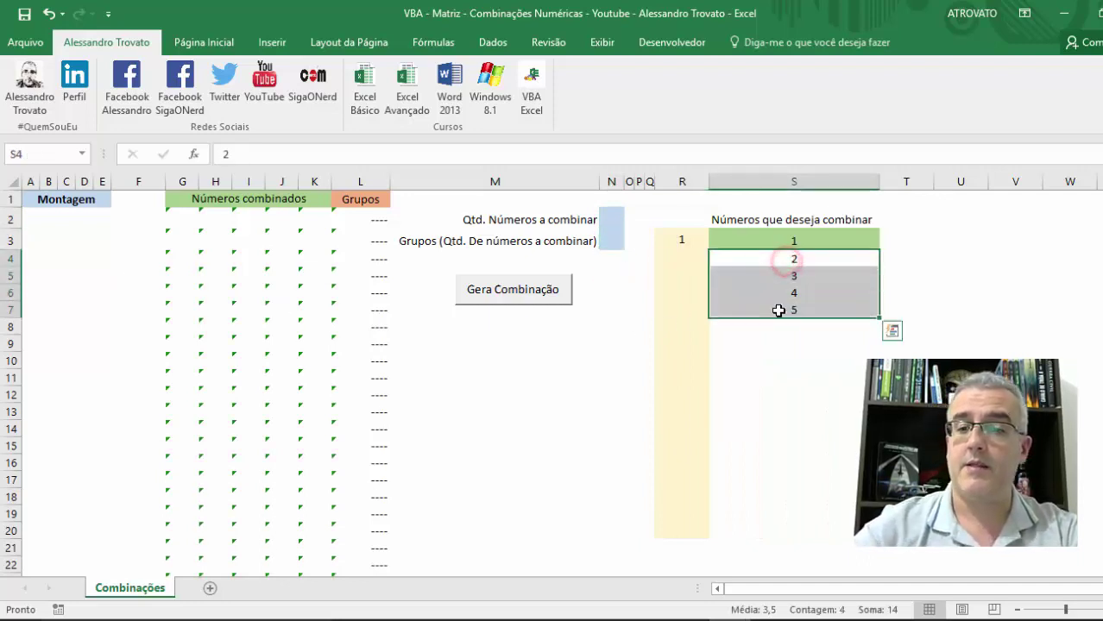
key(Delete)
click(886, 341)
click(741, 328)
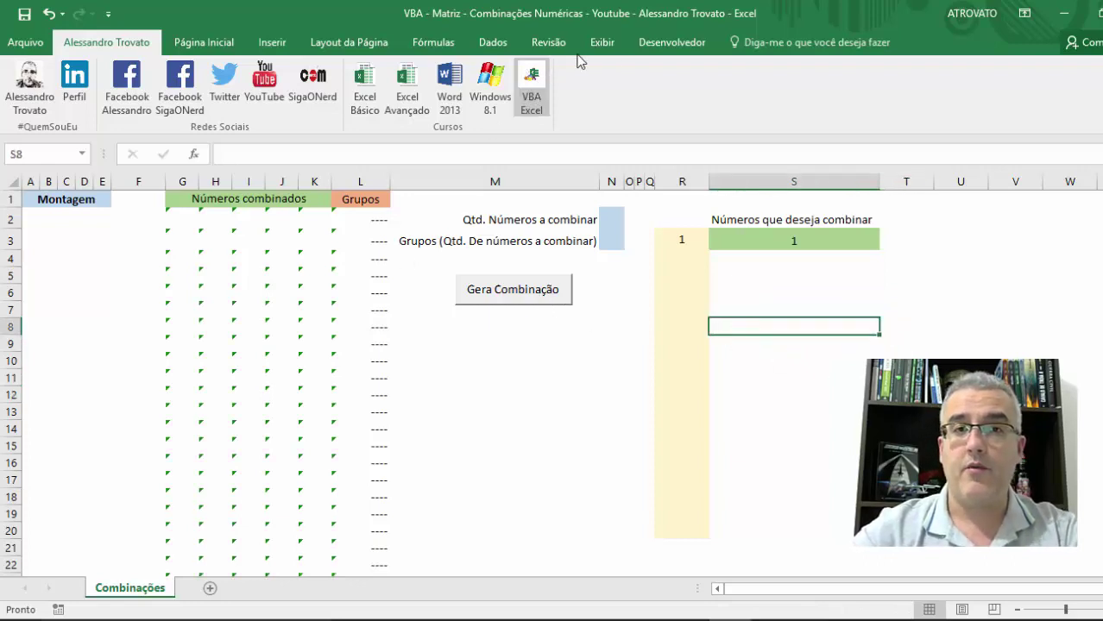
Step: Draw an ActiveX command button below Gera Combinação
click(652, 45)
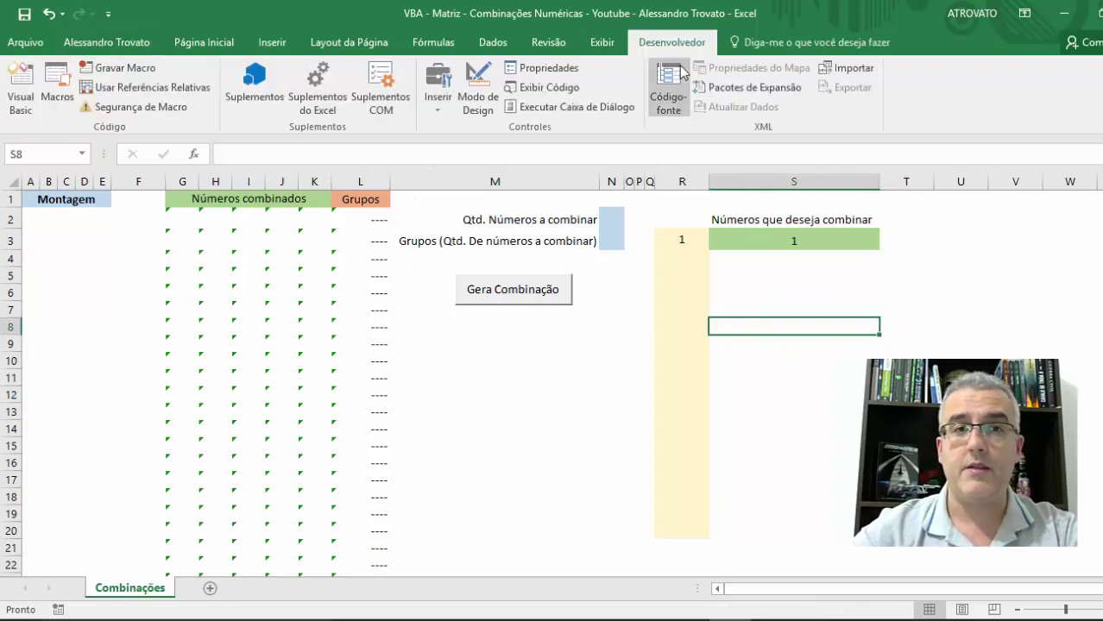
click(436, 86)
click(430, 198)
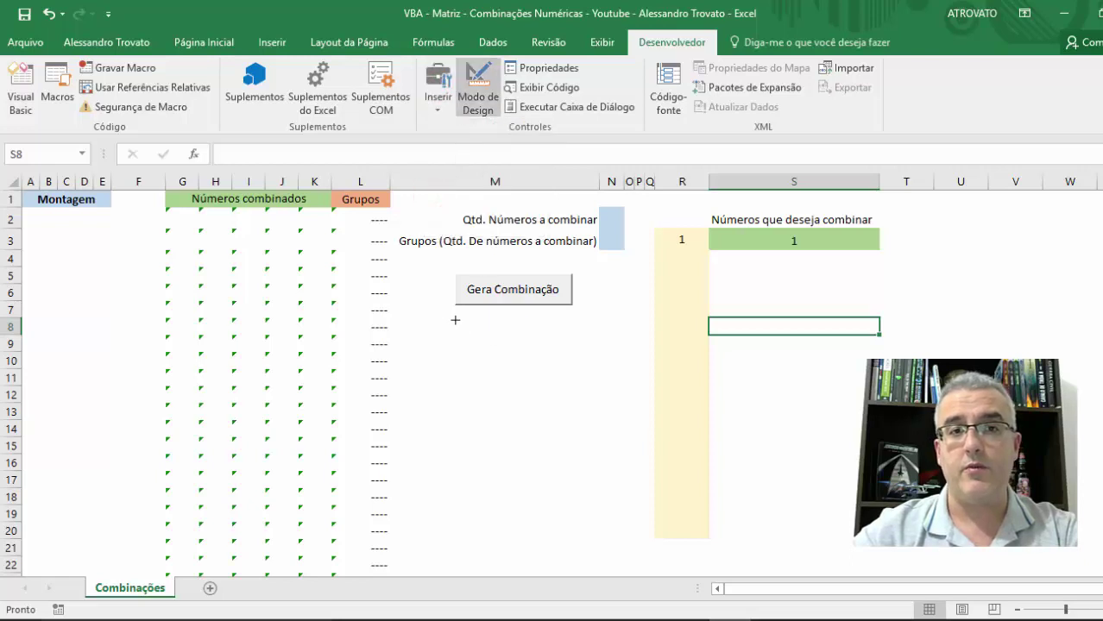
drag(456, 318, 573, 353)
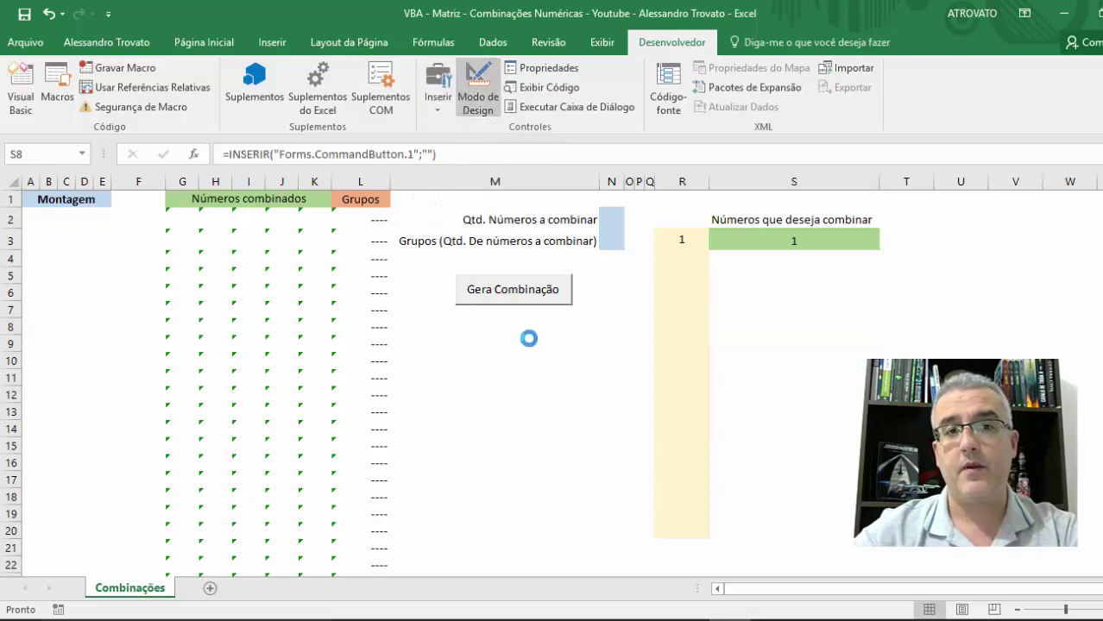
Step: Name the new button btExecuta2 and set its caption to Método 2
click(559, 69)
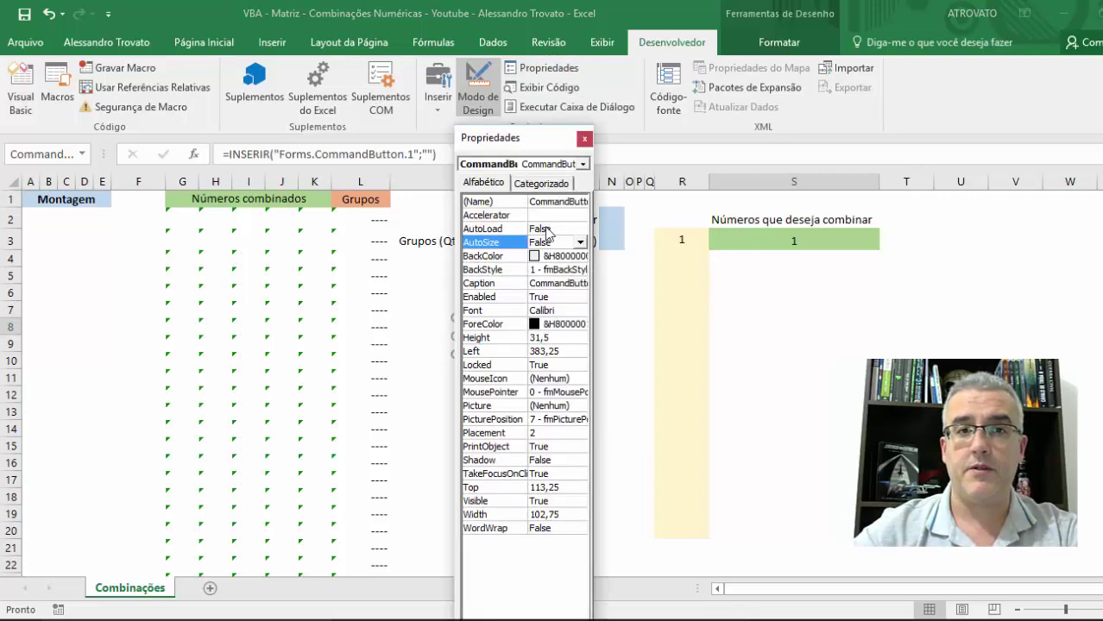
click(556, 201)
double_click(570, 201)
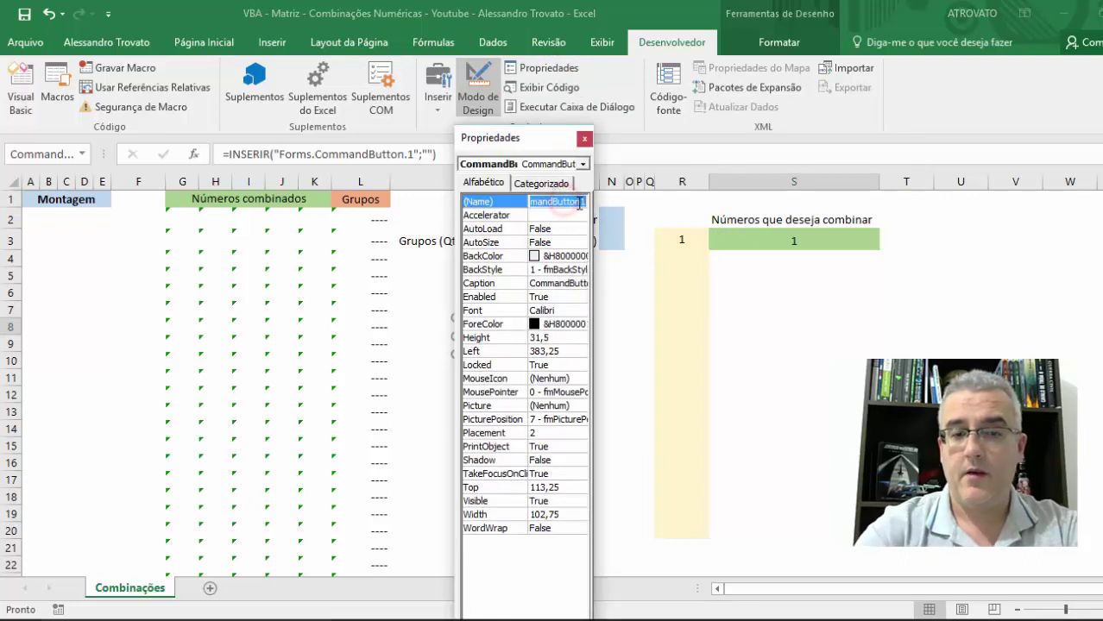
text(btExecut)
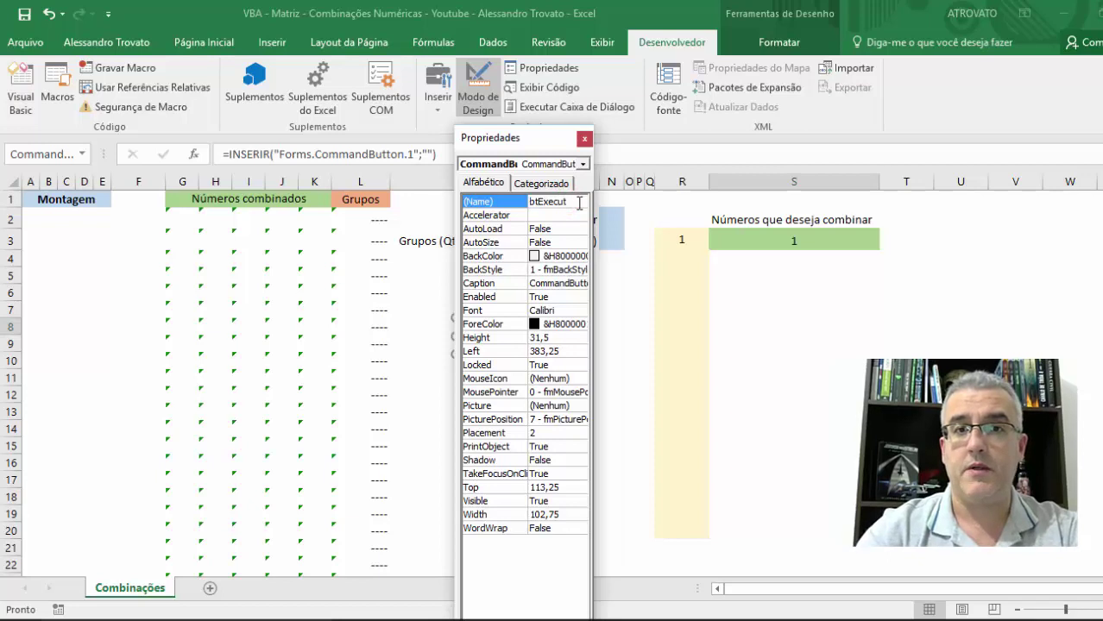
text(a2)
key(Return)
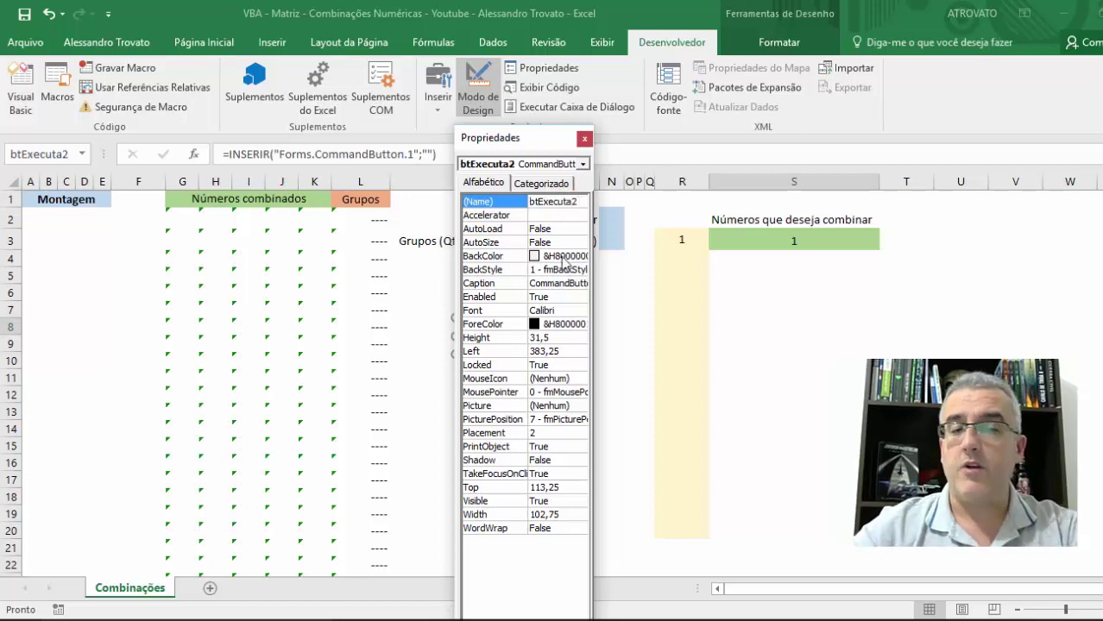
double_click(523, 138)
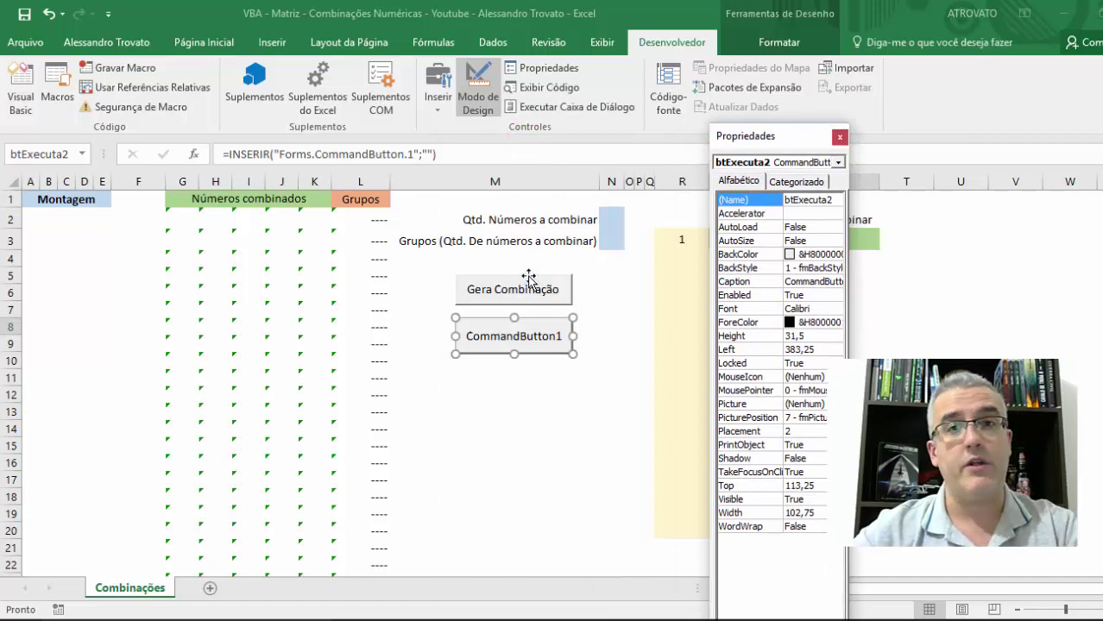
click(807, 282)
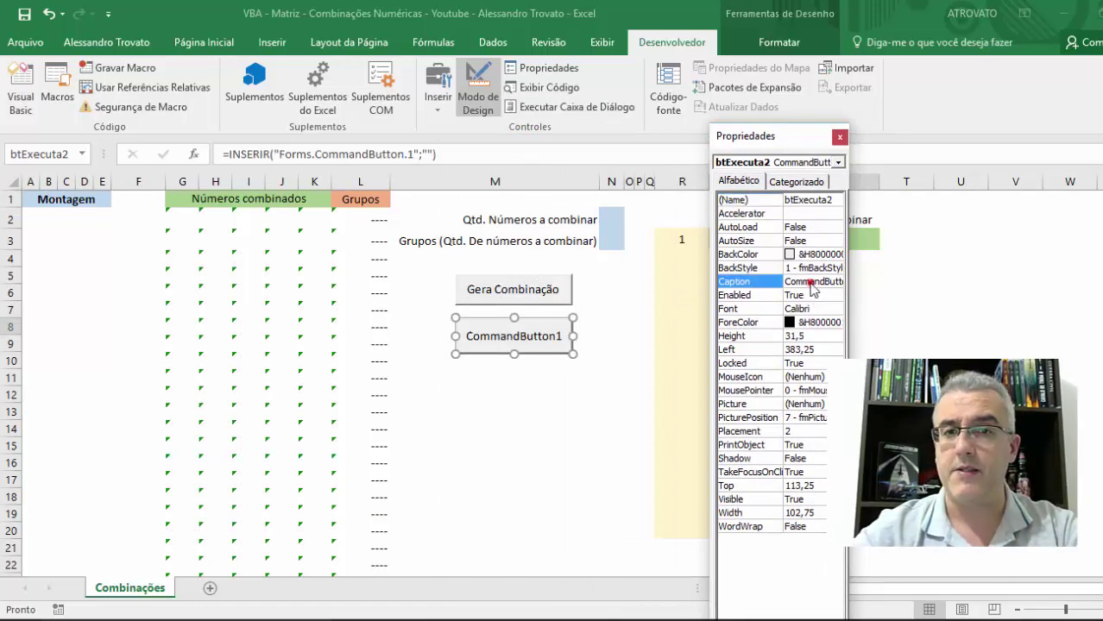
double_click(829, 281)
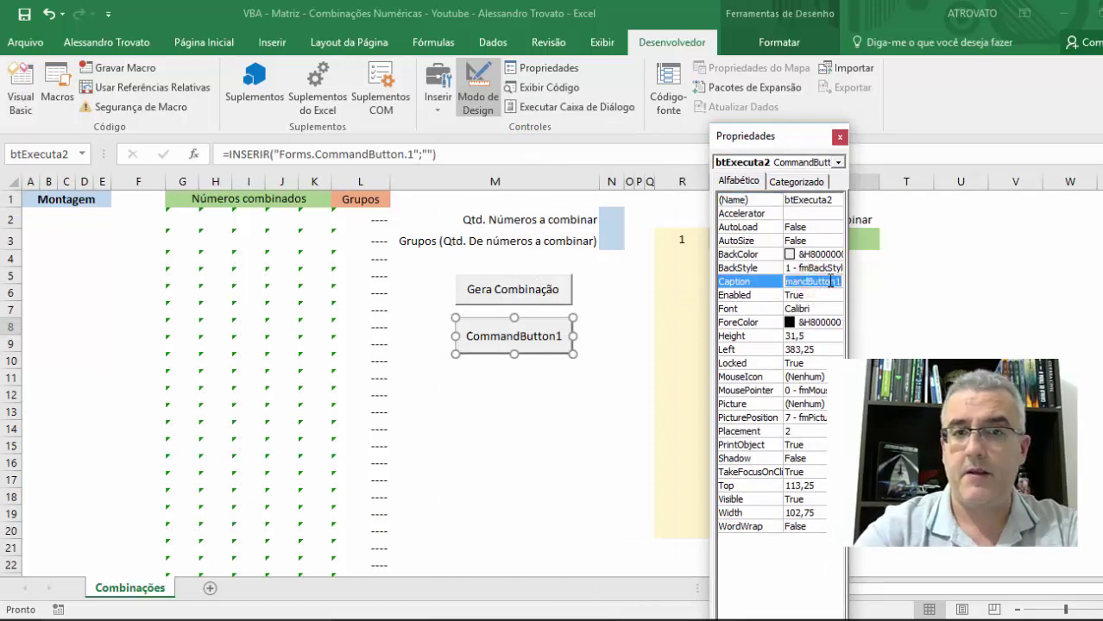
text(Método)
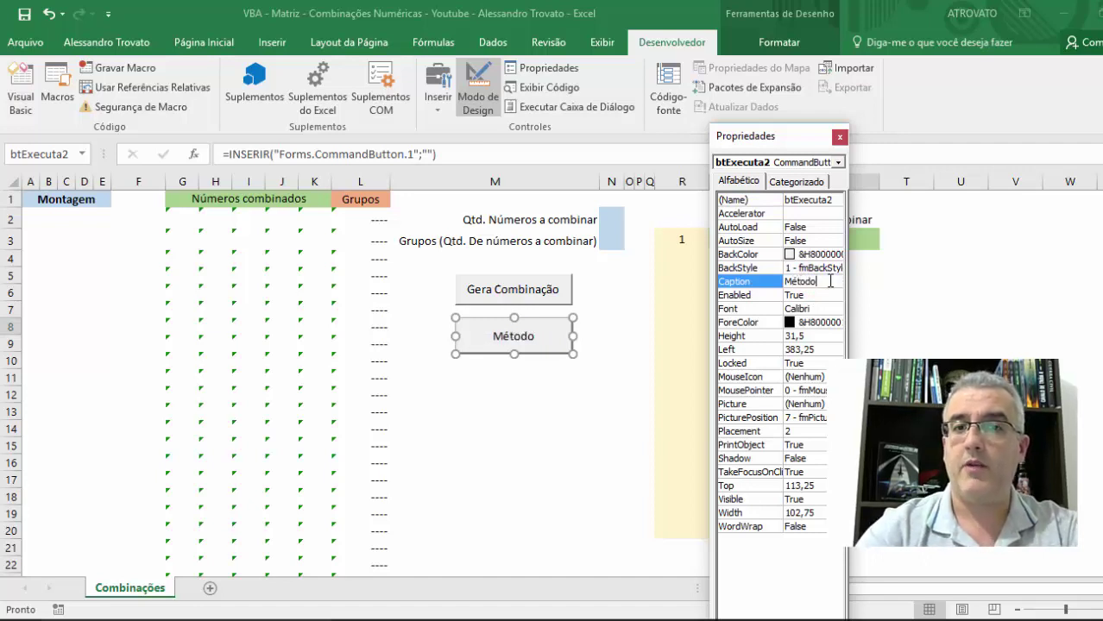
text( 1)
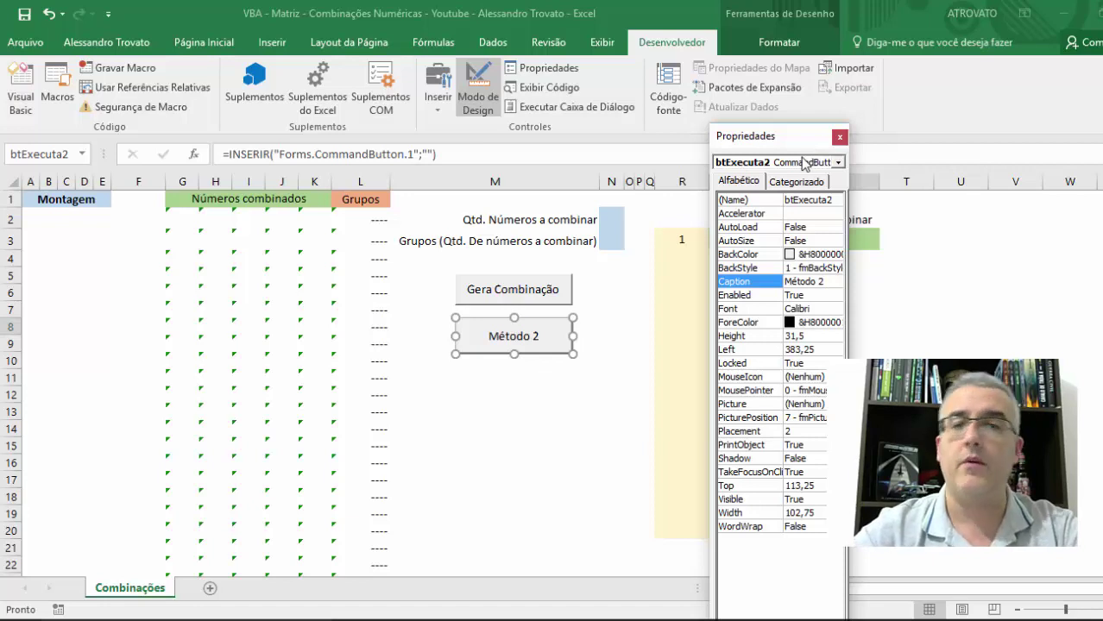
drag(816, 141, 870, 134)
Step: Close the Properties pane and double-click the Método 2 button to generate its empty btExecuta2_Click procedure
click(894, 130)
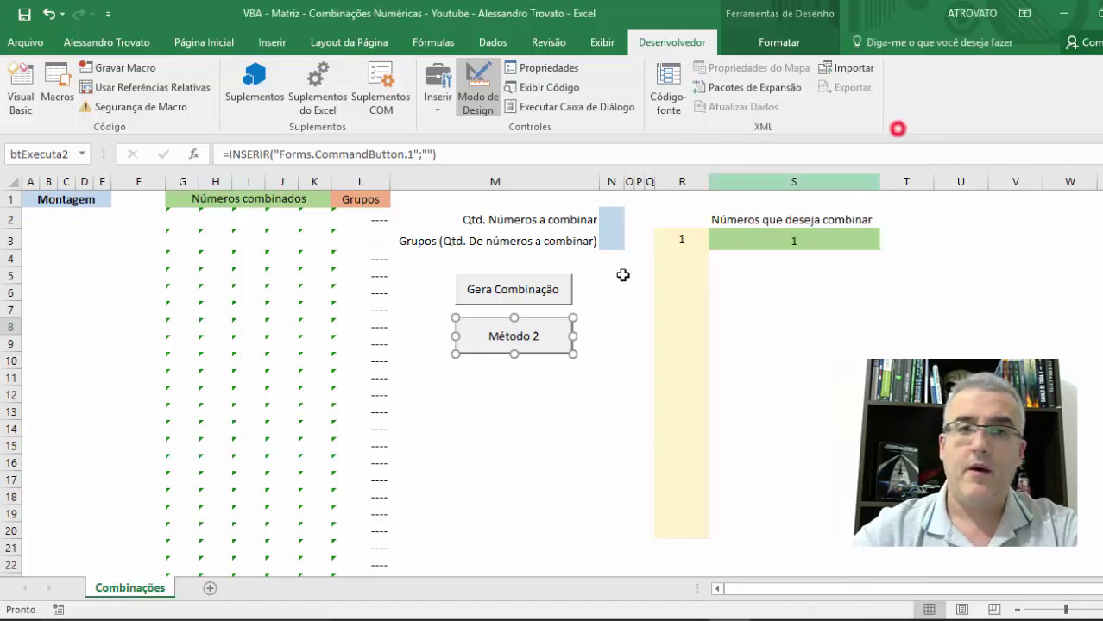
click(610, 399)
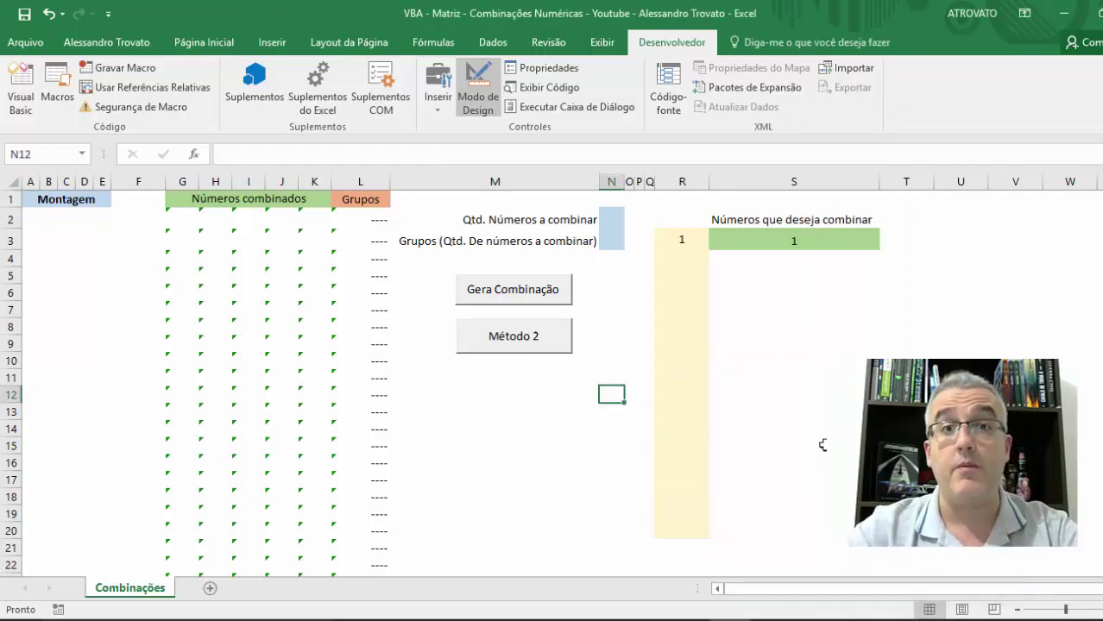
click(681, 362)
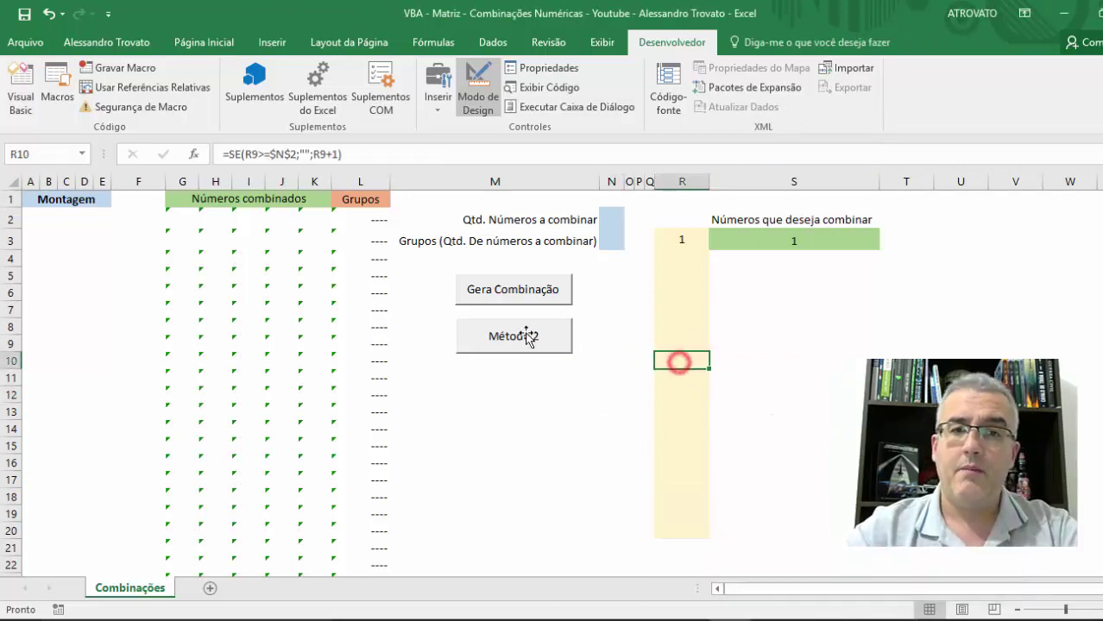
double_click(524, 336)
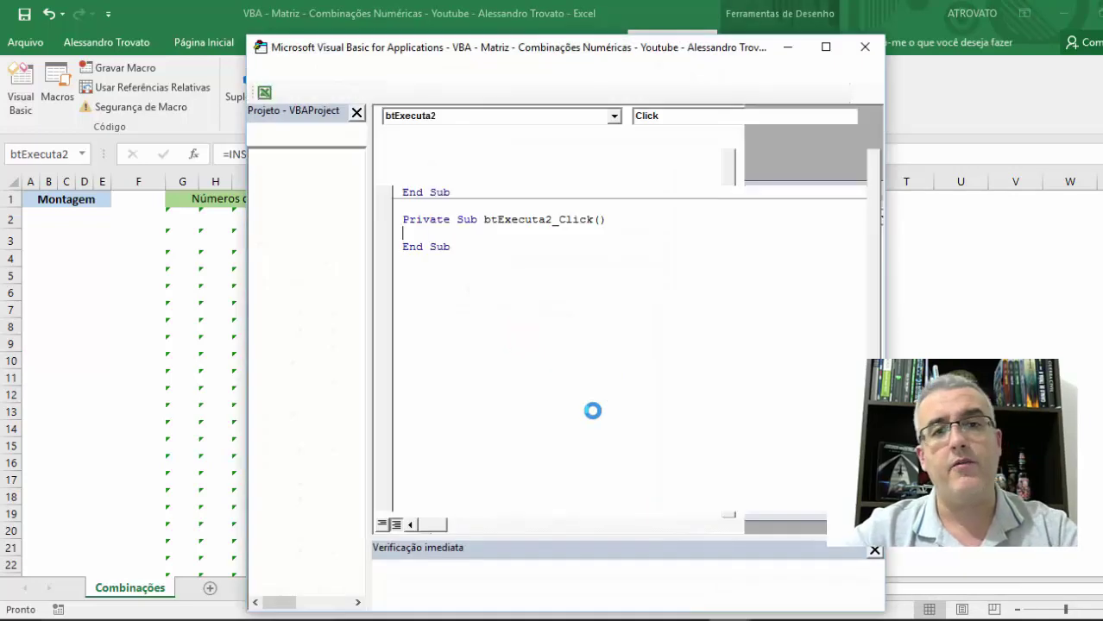
Step: Add blank lines in btExecuta2_Click, then reposition the VBA window and lower the Immediate splitter for more code space
key(Return)
key(Return)
key(Return)
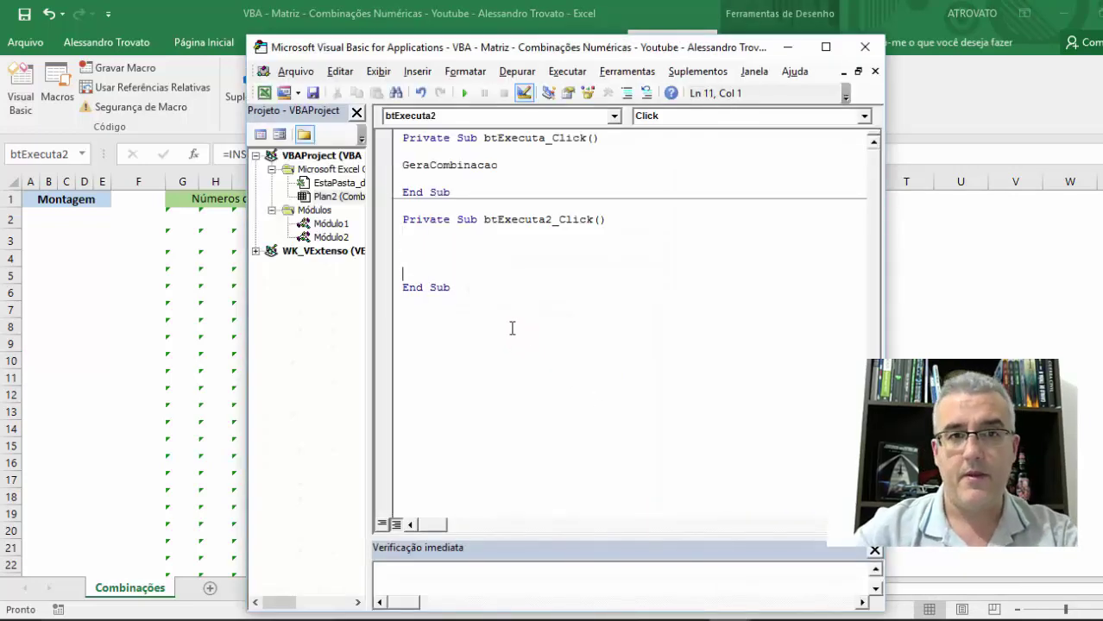
key(Return)
key(Return)
key(Return)
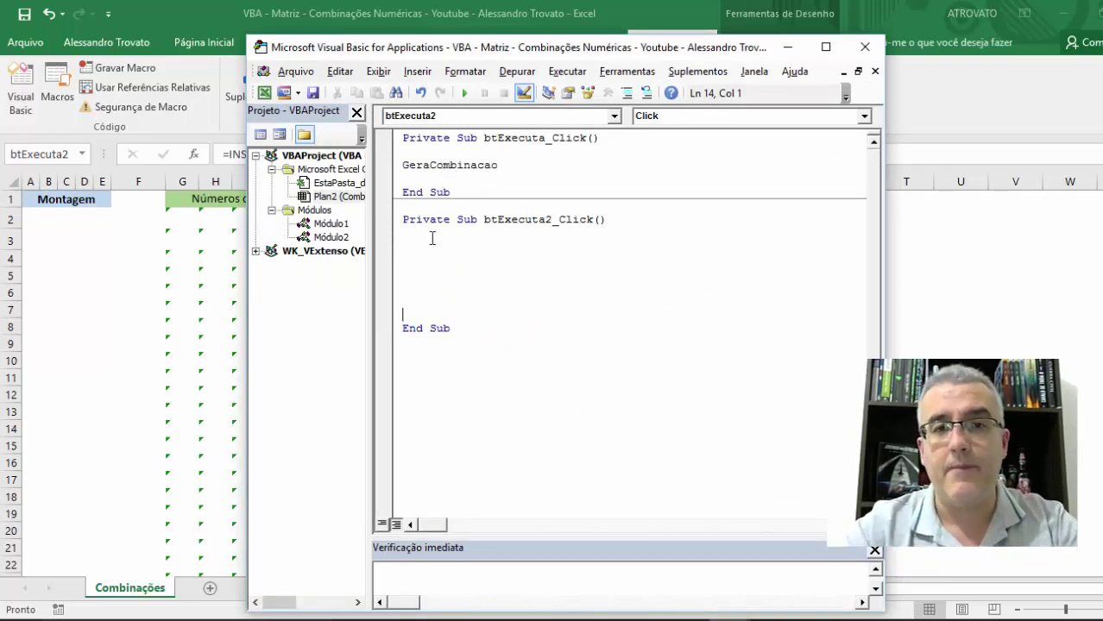
drag(660, 47, 638, 45)
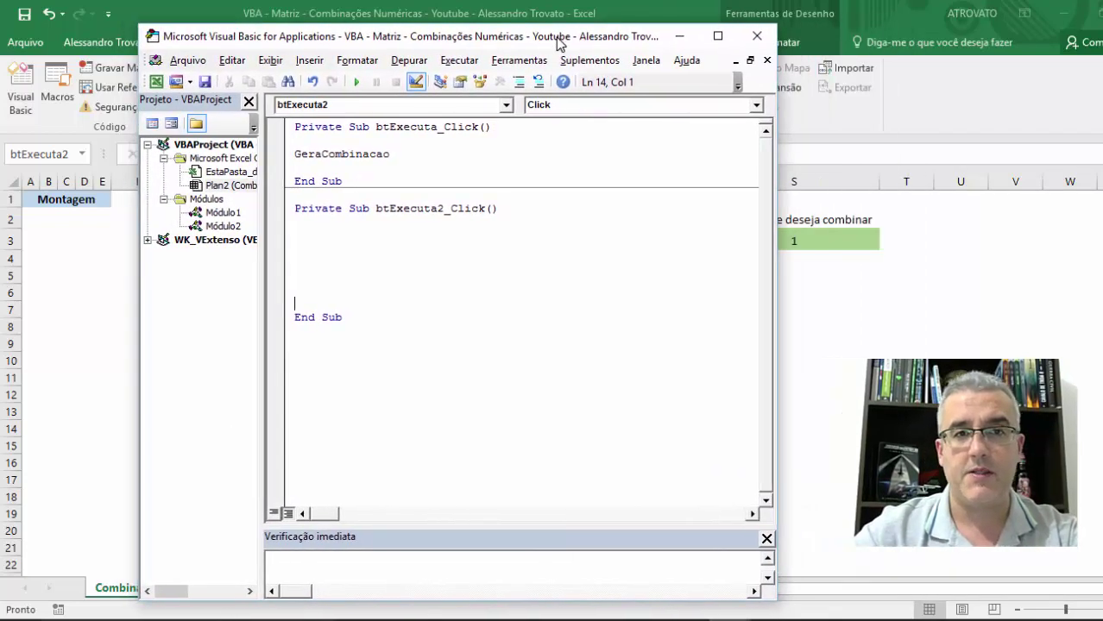
drag(639, 45, 702, 25)
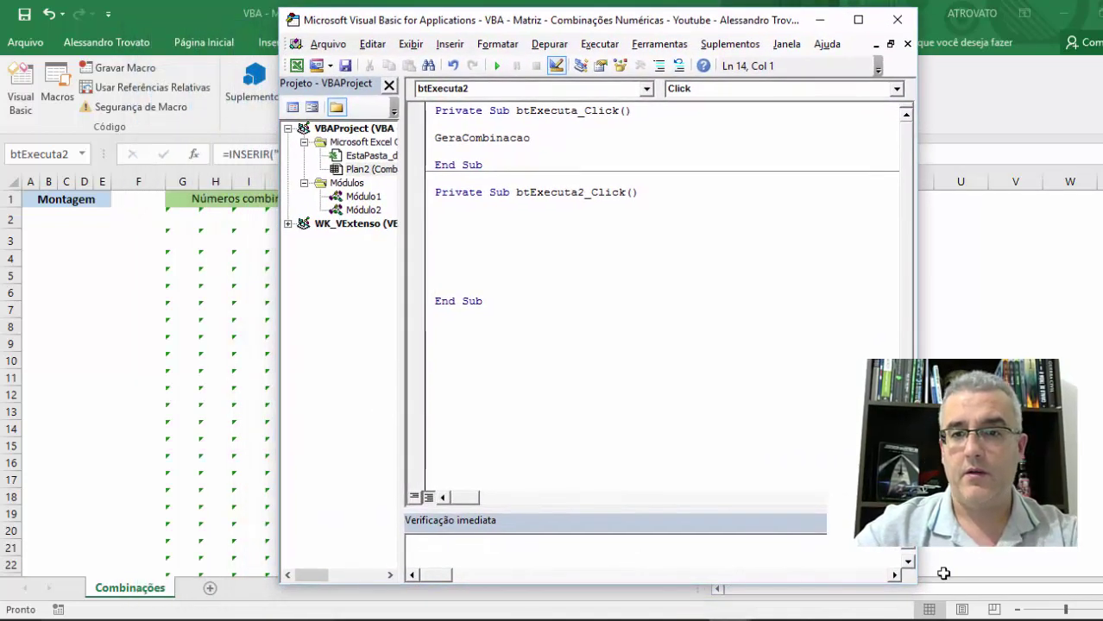
drag(916, 580, 917, 606)
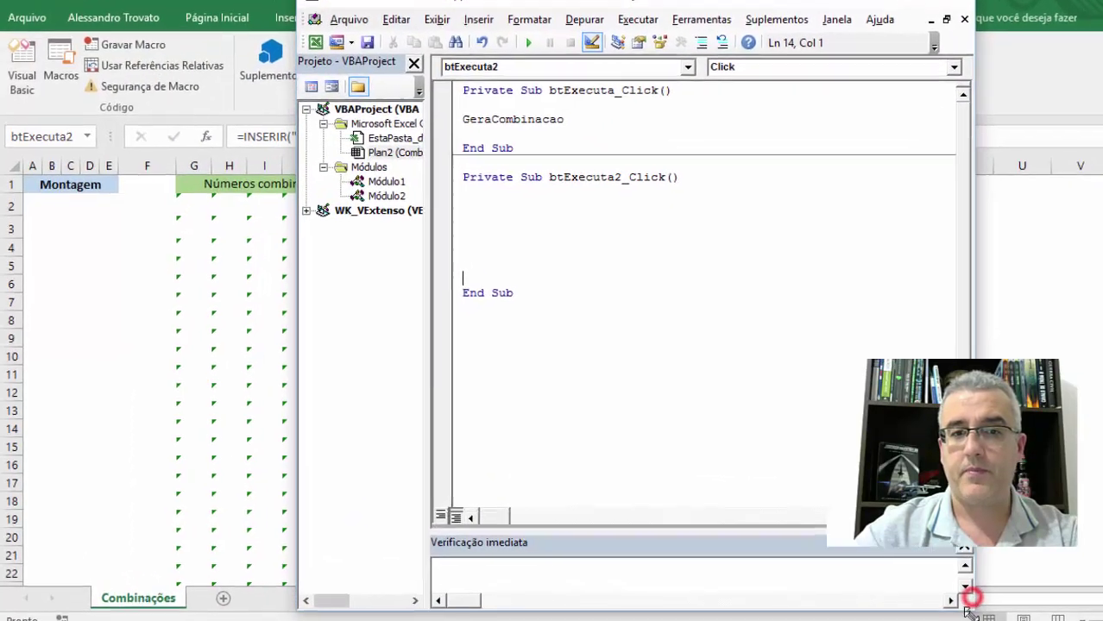
drag(941, 554, 938, 614)
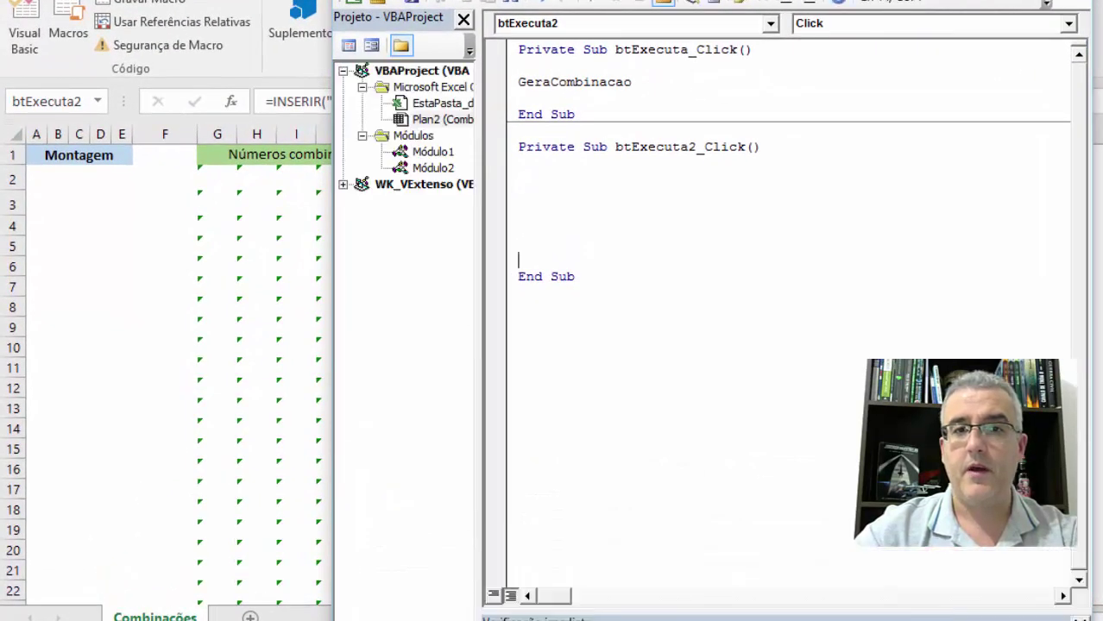
click(630, 185)
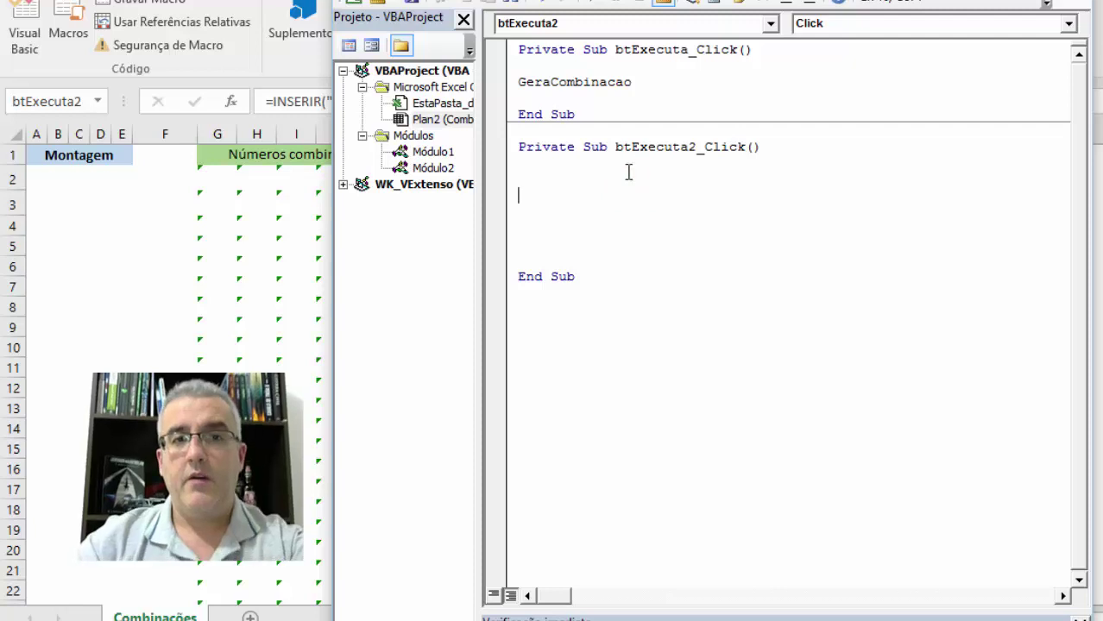
Step: Declare the variables A through E As Integer at the top of btExecuta2_Click
click(608, 173)
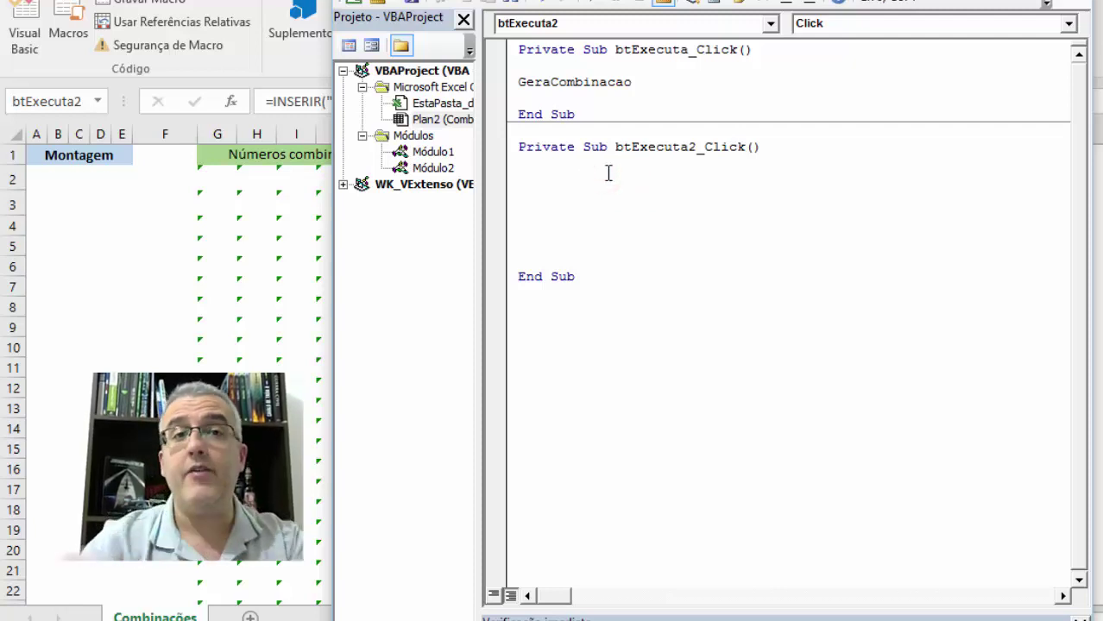
text(D)
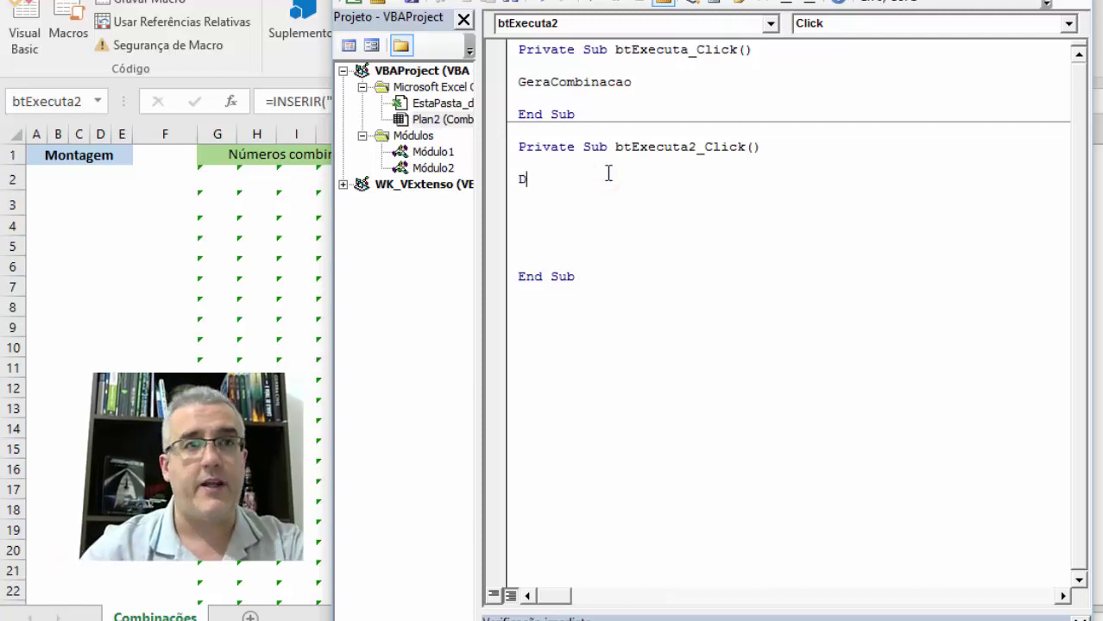
text(im A as)
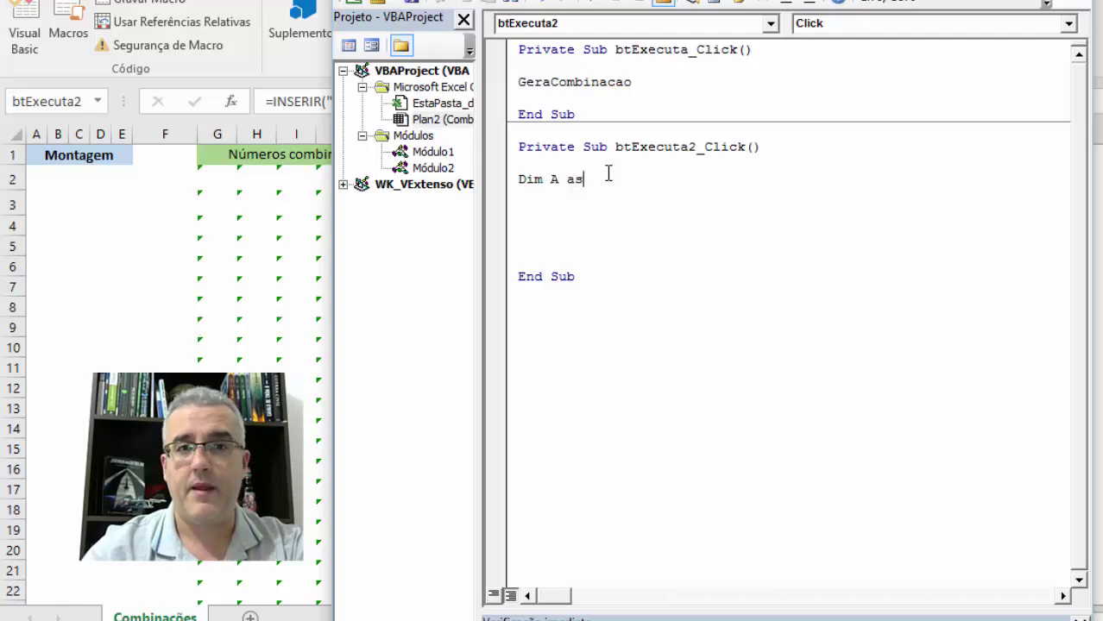
text( in)
key(BackSpace)
key(BackSpace)
key(BackSpace)
key(BackSpace)
key(BackSpace)
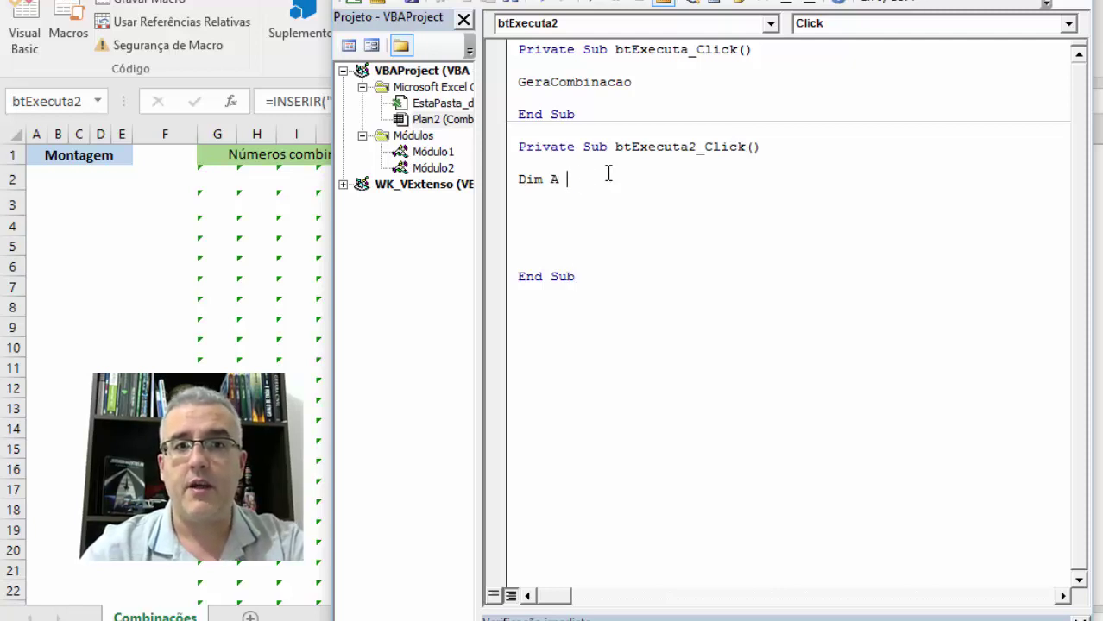
key(BackSpace)
text(, B, C, D, E)
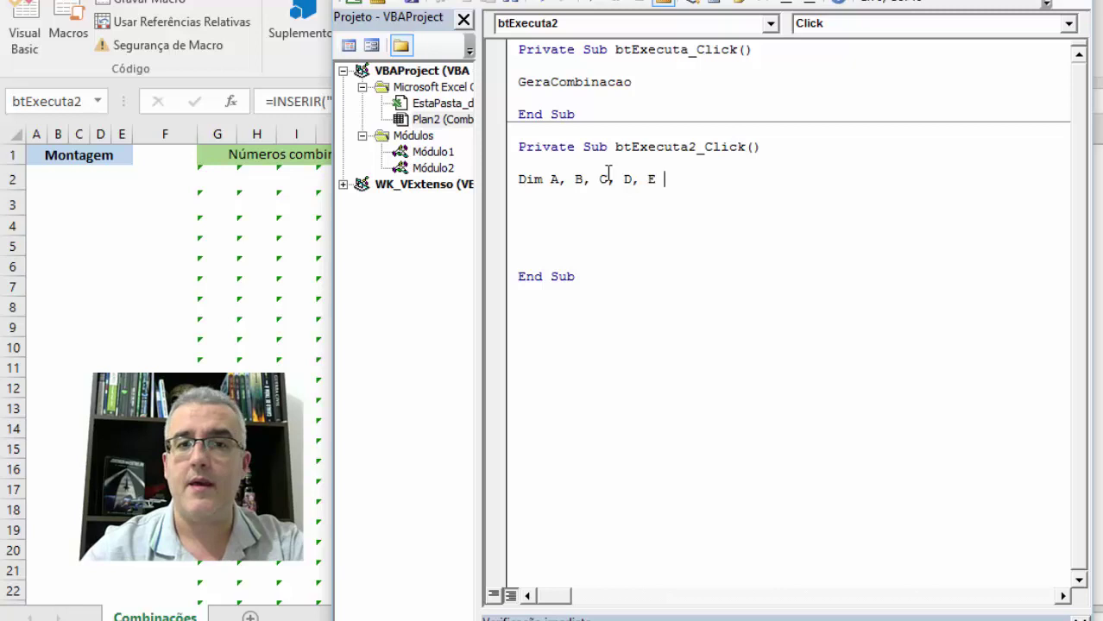
text(as )
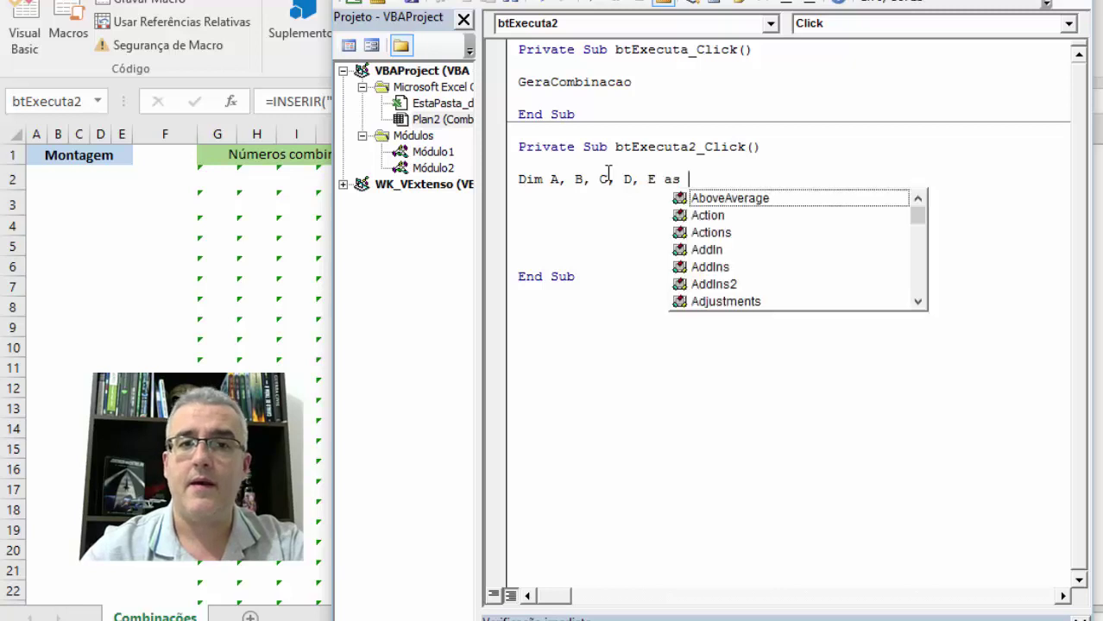
text(integ)
key(Return)
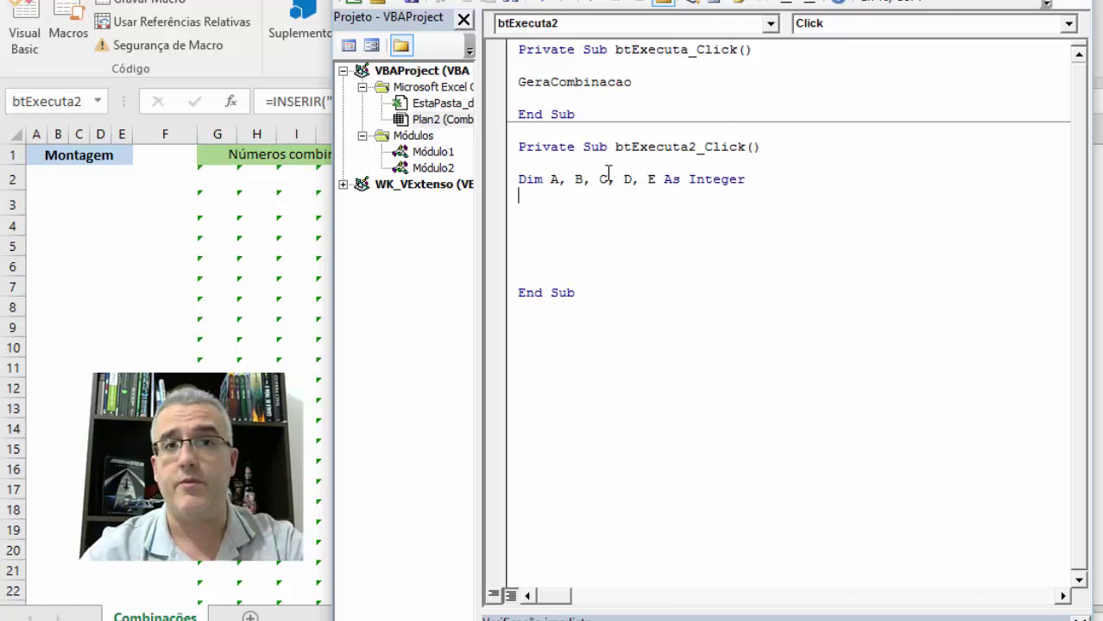
Step: Add the declaration Dim W As Worksheet
text(dim )
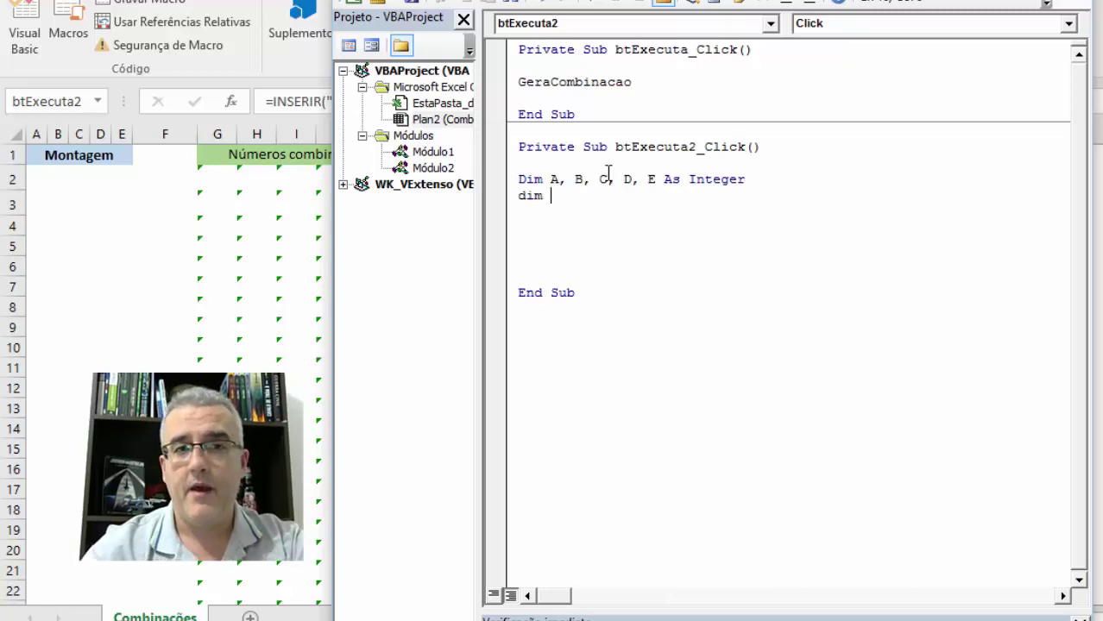
text(w as)
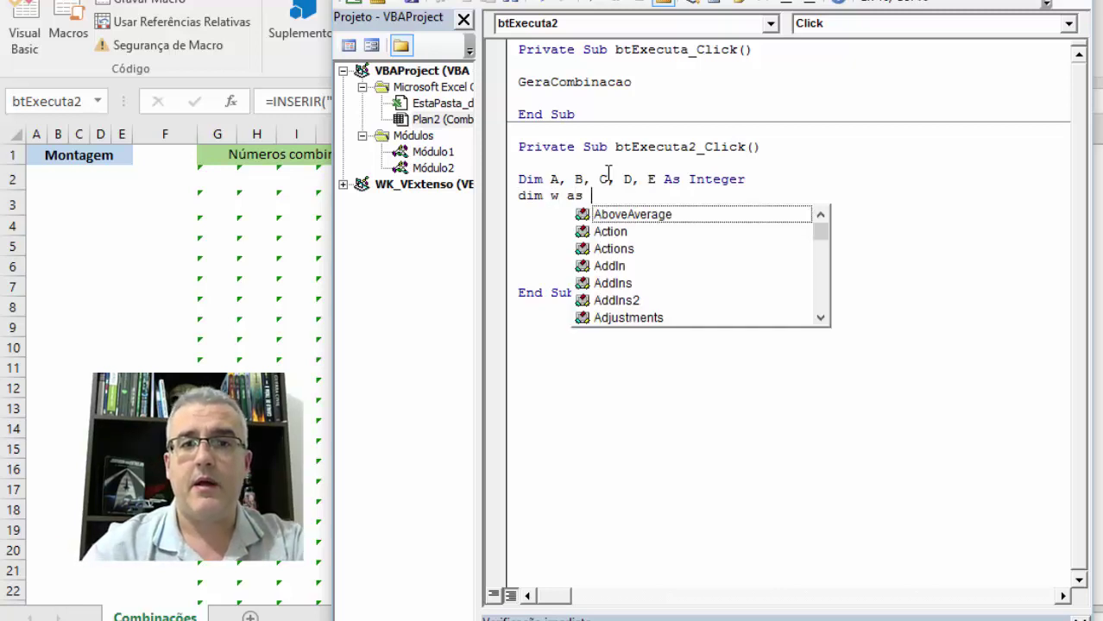
key(BackSpace)
key(BackSpace)
key(BackSpace)
text(as wo)
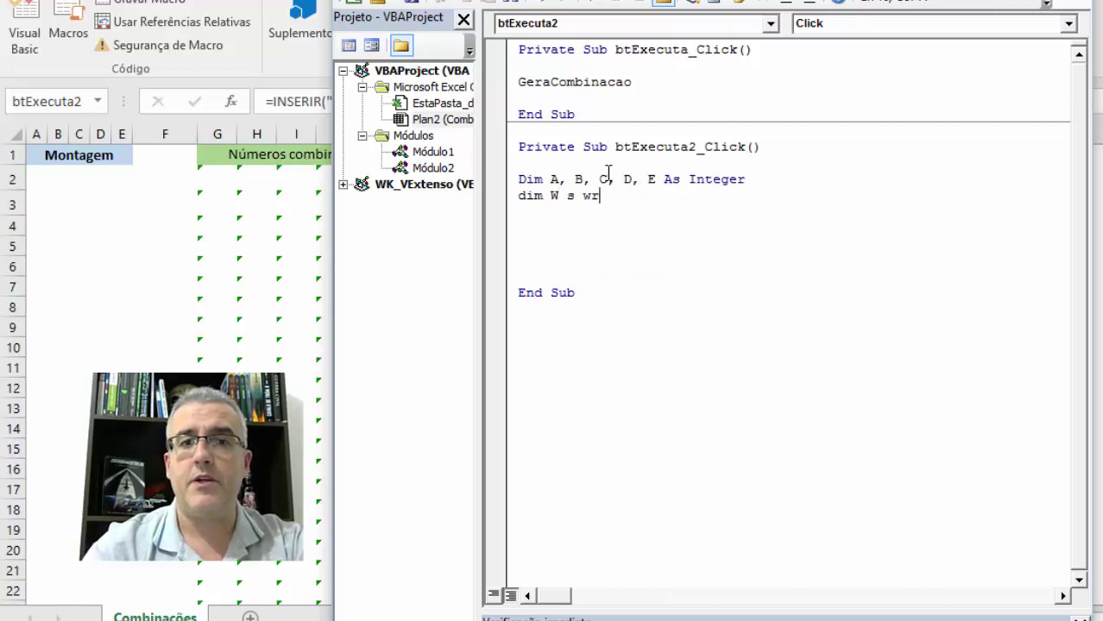
key(BackSpace)
key(BackSpace)
key(BackSpace)
text(as wor)
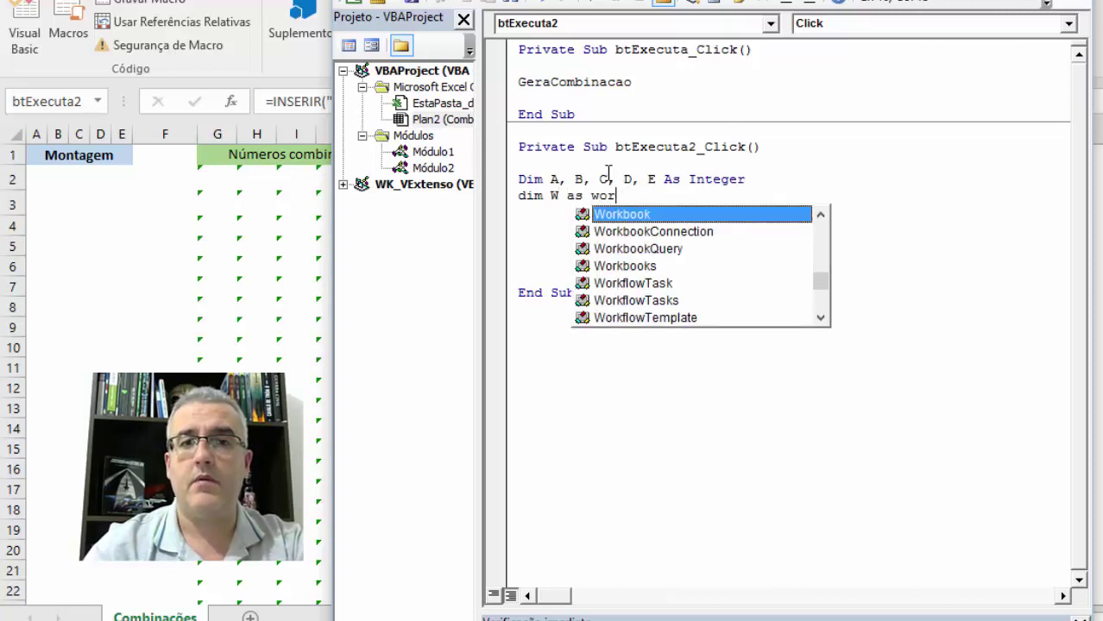
text(ks)
key(Tab)
key(Return)
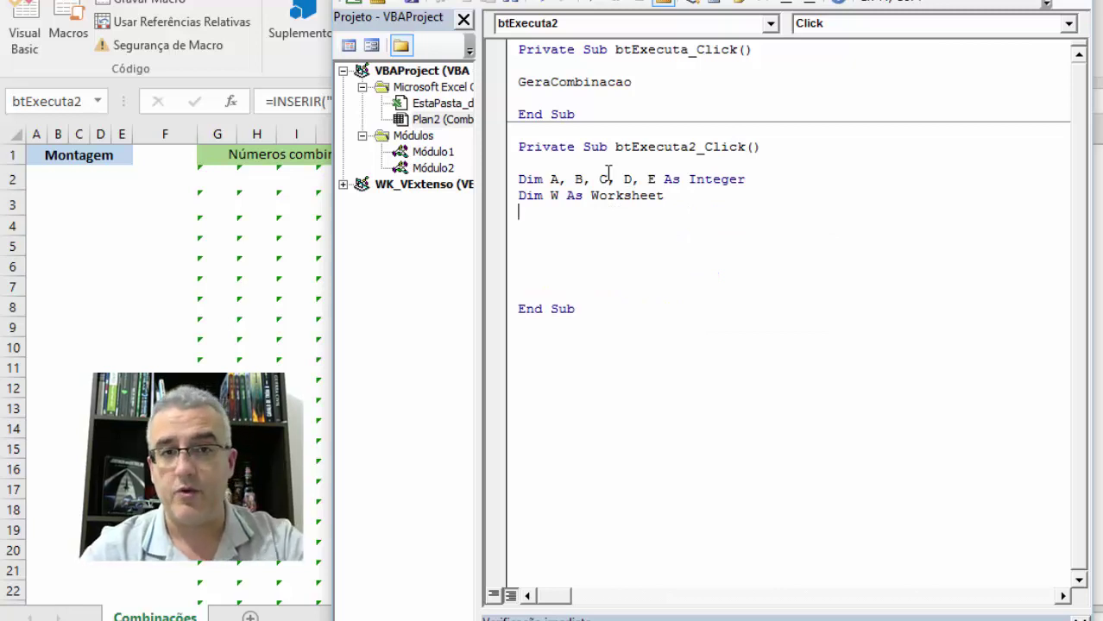
Step: Declare UltCel As Range and line up the As clauses in one column
text(Dim)
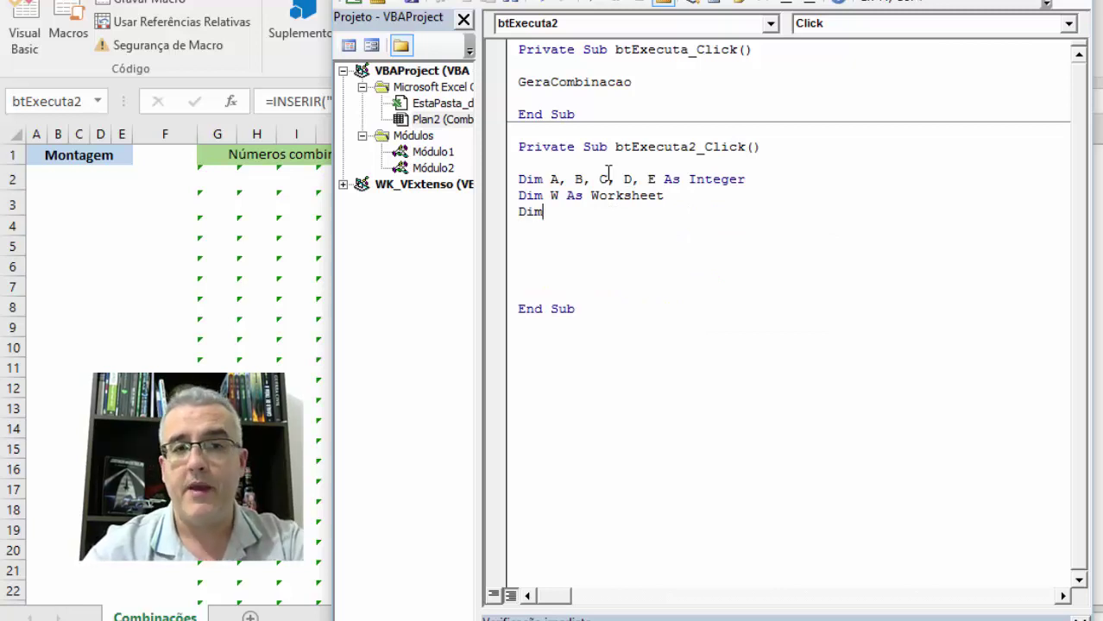
text( UltCel as )
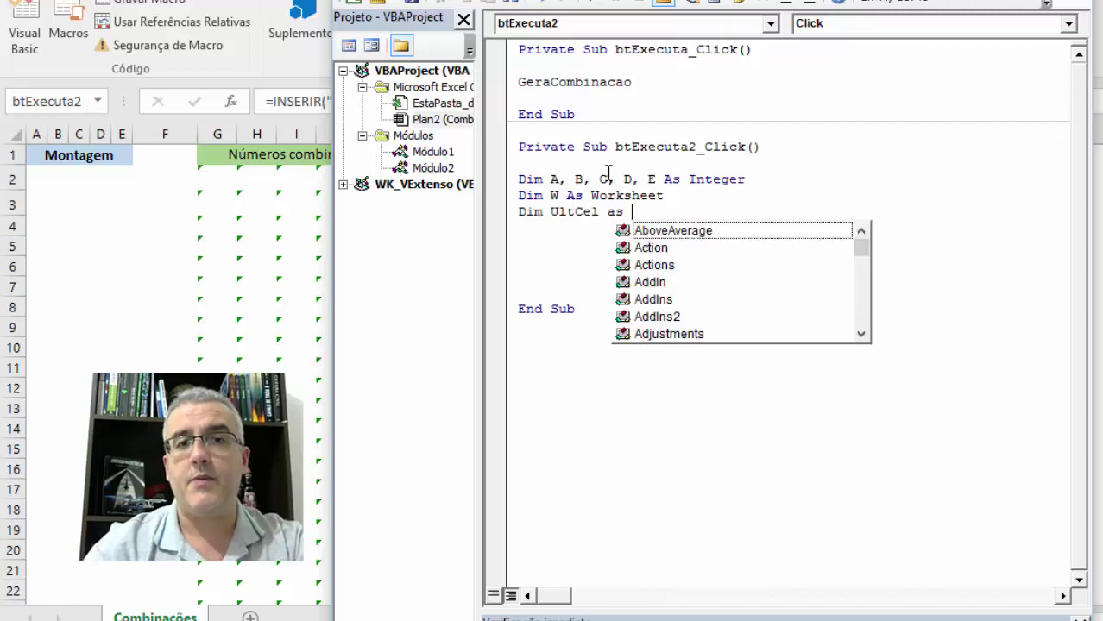
text(range)
key(Return)
key(Up)
key(ctrl+Right)
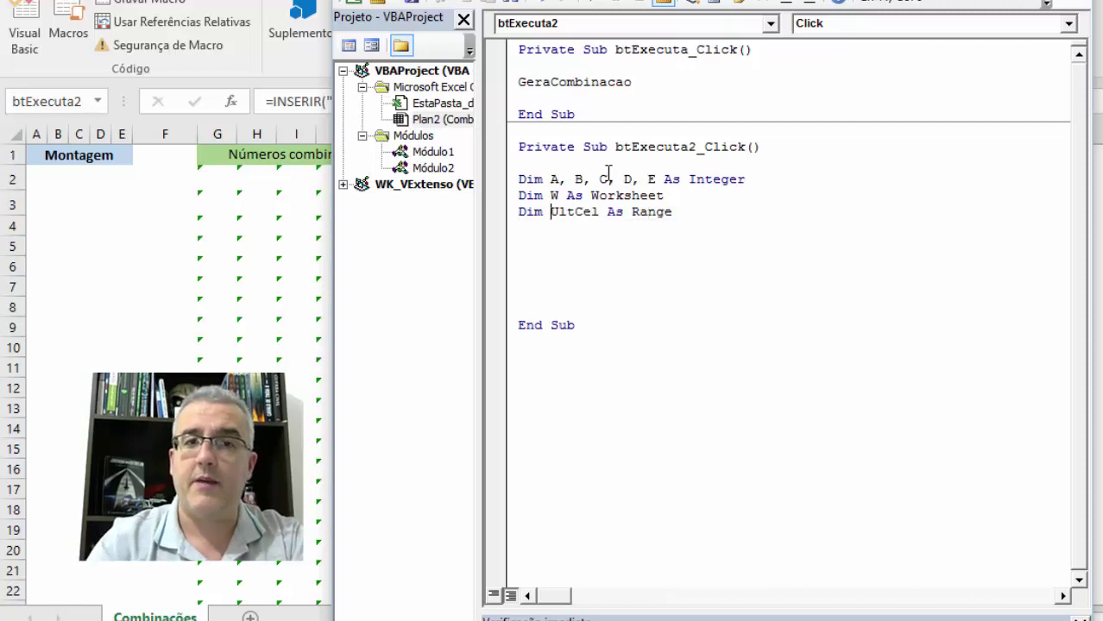
key(ctrl+Right)
key(Up)
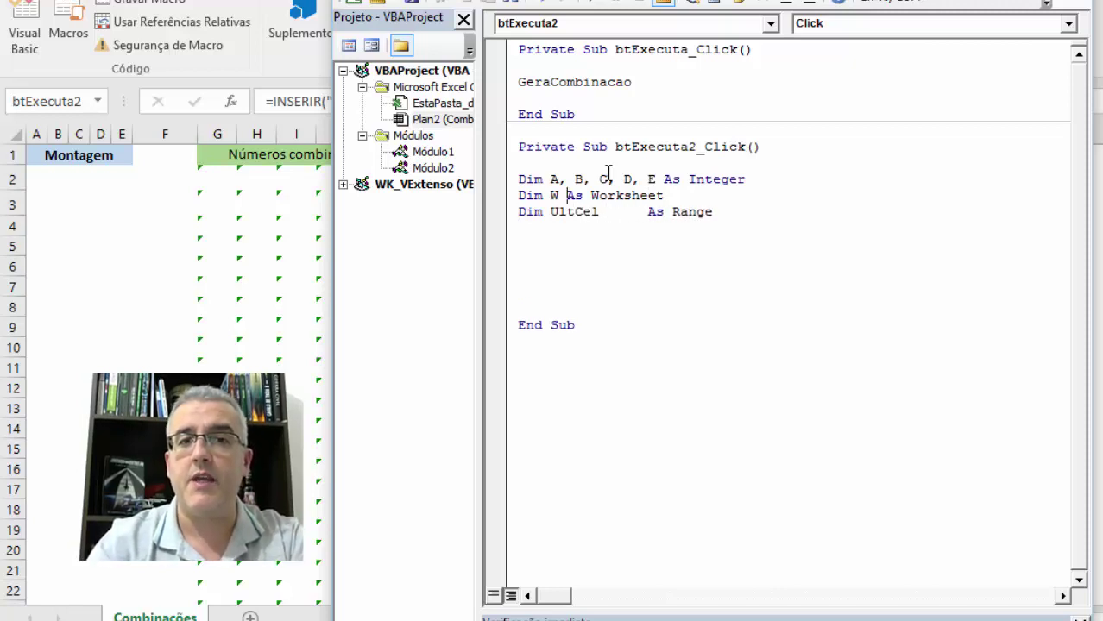
key(Up)
key(Left)
key(Left)
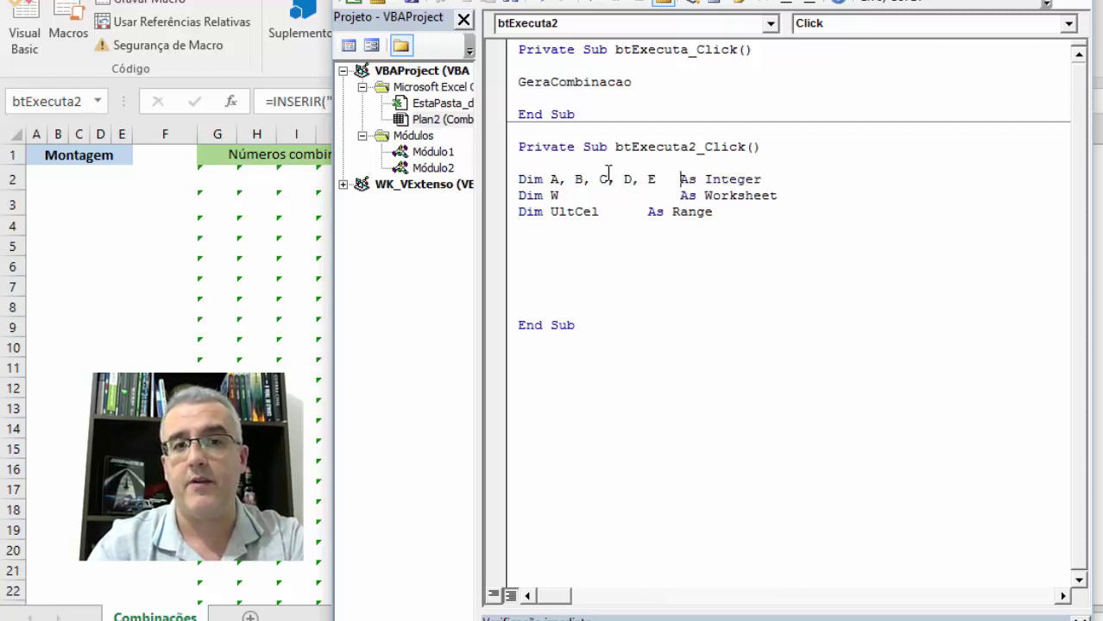
key(End)
key(Return)
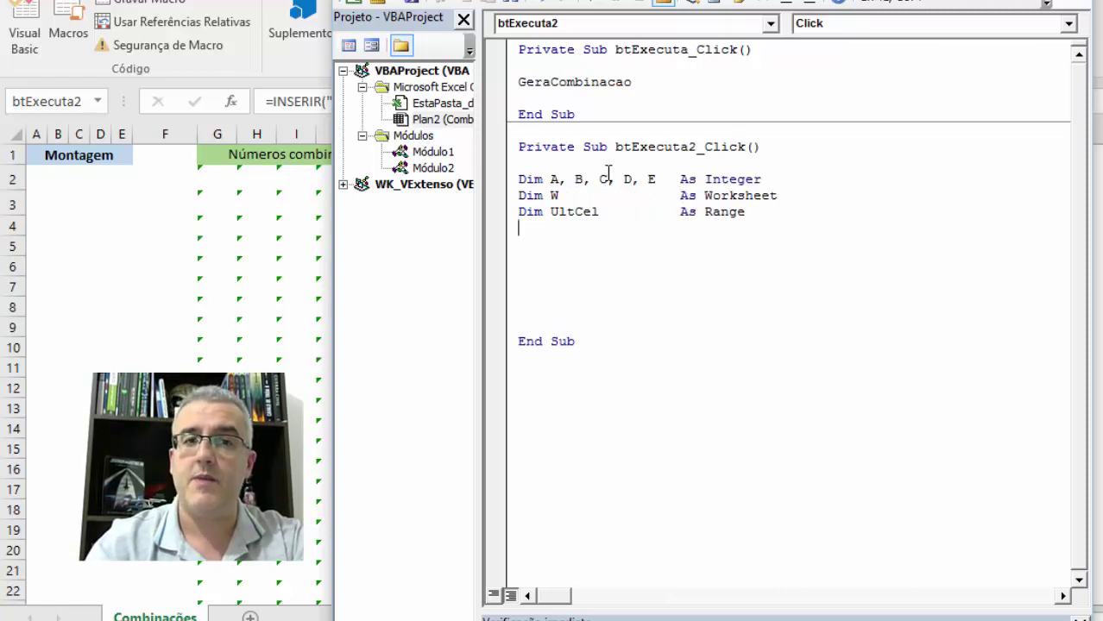
Step: Declare Ln As Long and Col As Integer
text(Di)
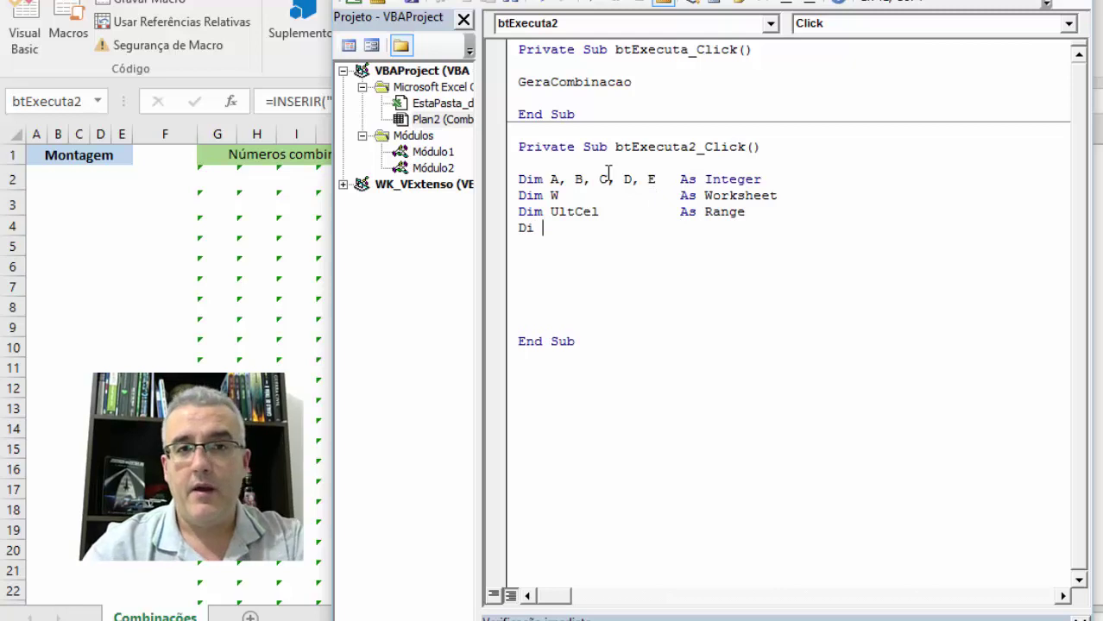
text(m Ln)
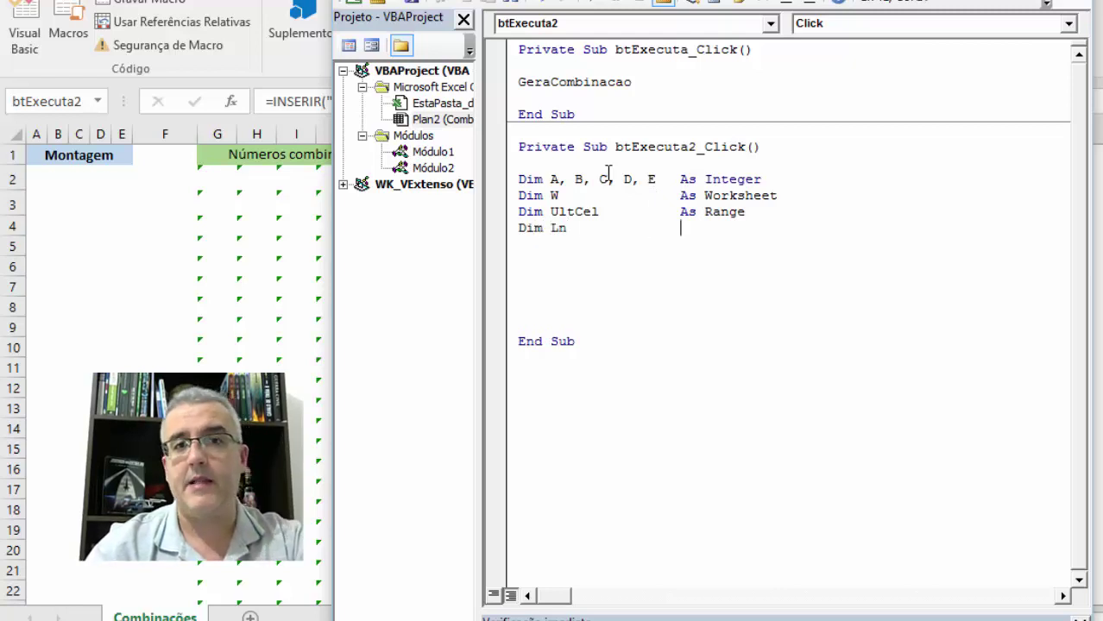
text(as long)
key(Return)
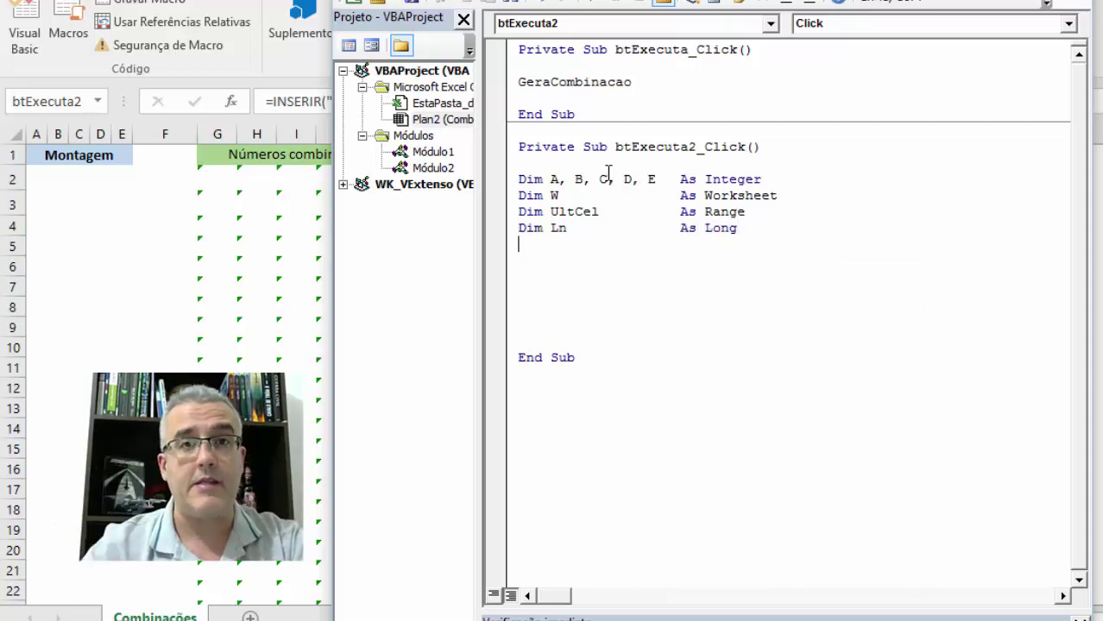
text(d)
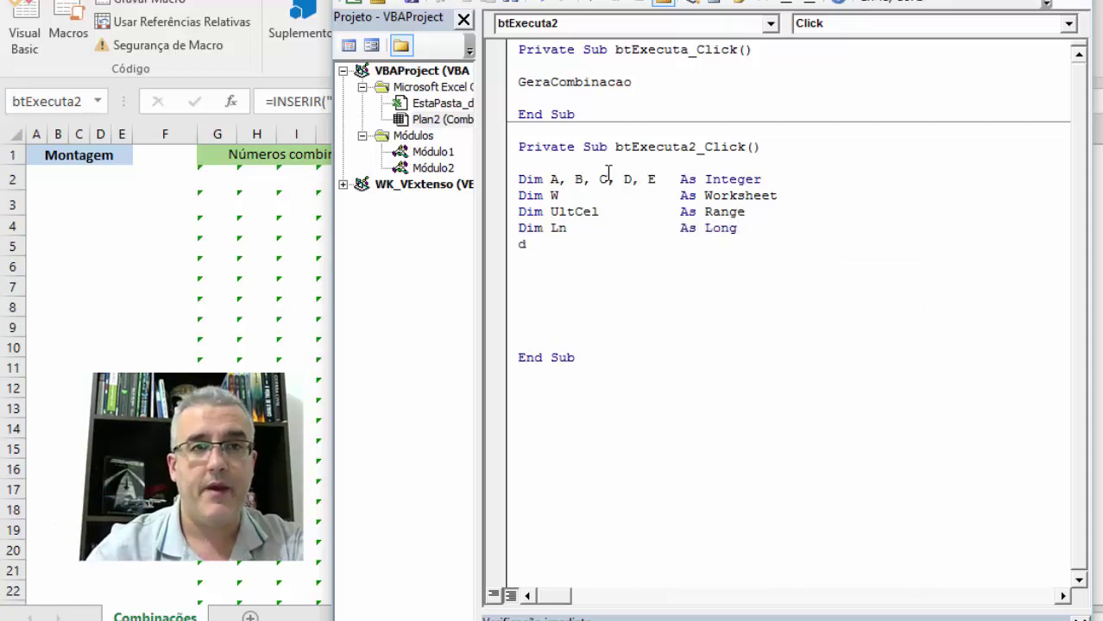
text(im Col)
key(Tab)
key(Tab)
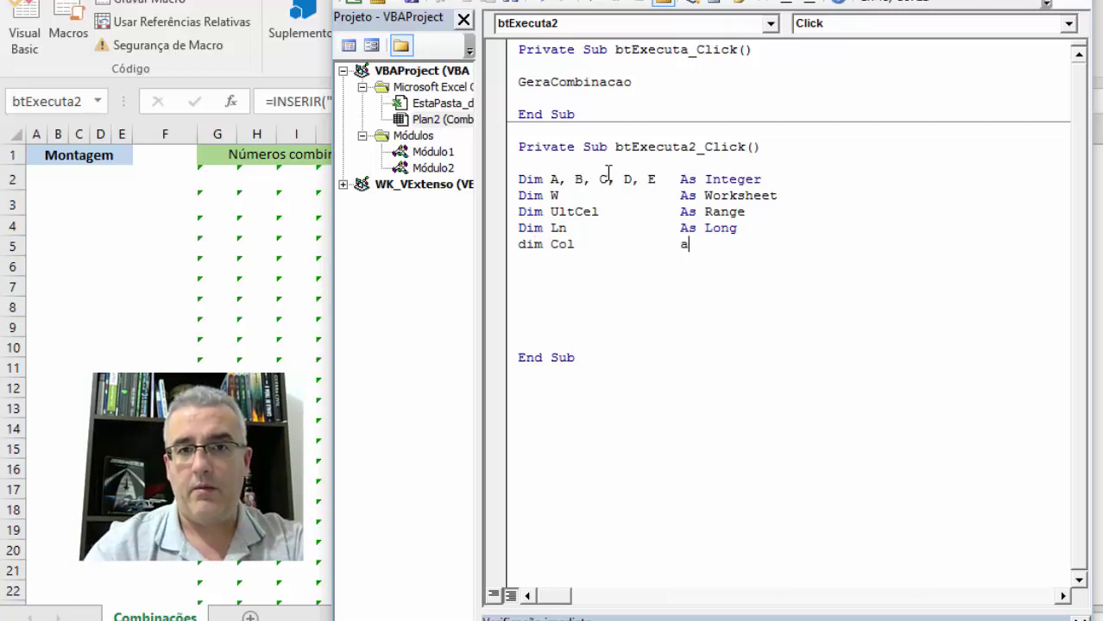
text(s inte)
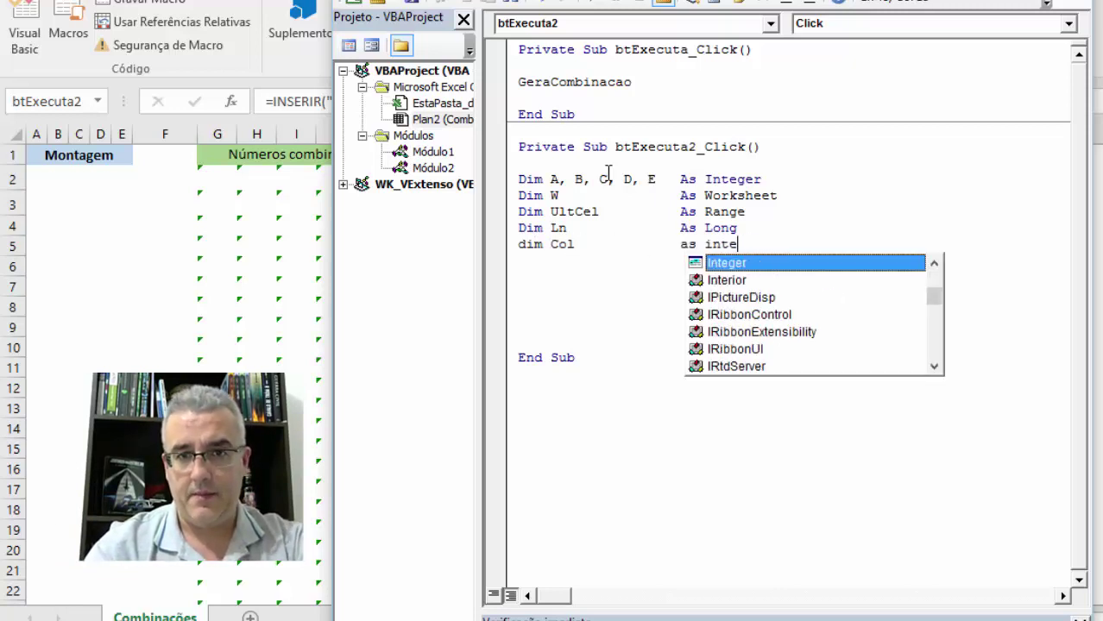
text(ger)
key(Return)
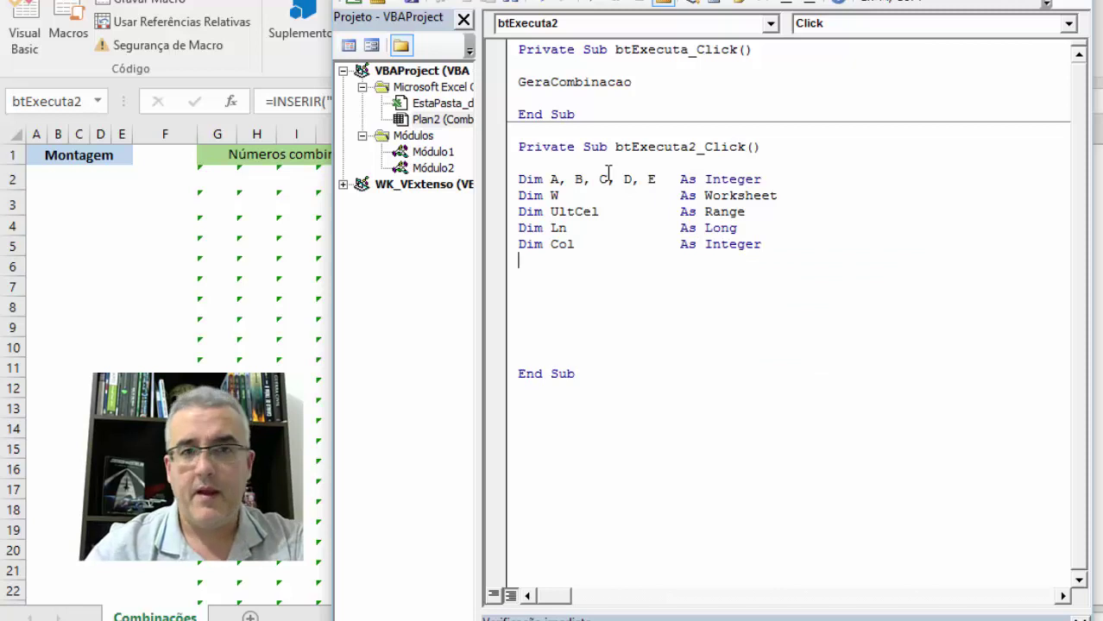
Step: Declare vQtd and vComb As Integer, fixing the compile error on the vComb line
text(Dim vQtd)
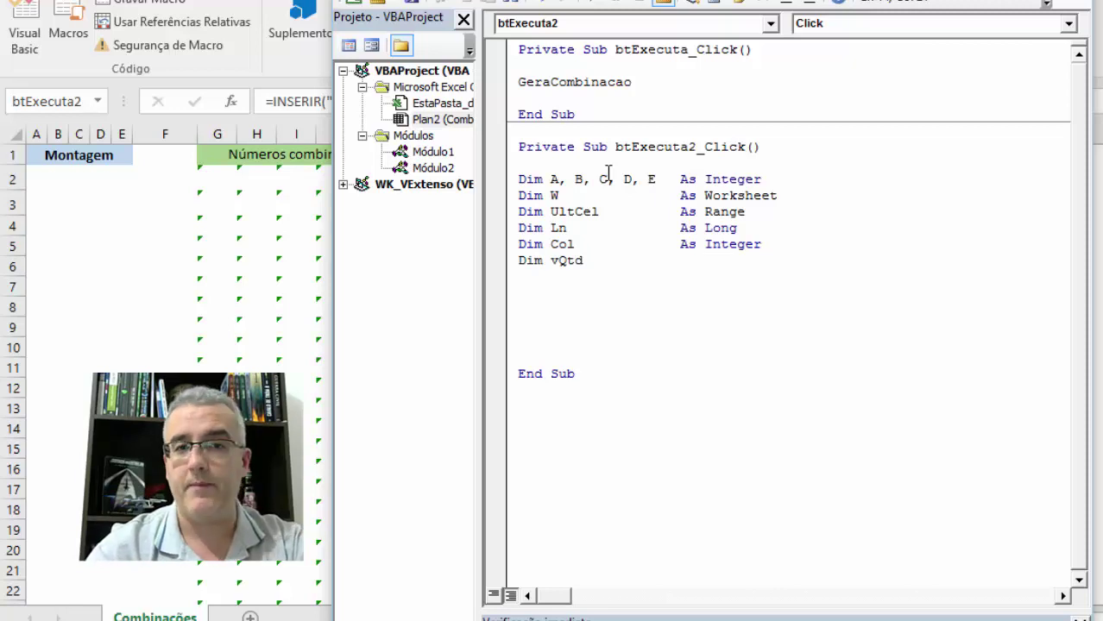
key(Tab)
key(Tab)
key(Tab)
text(as integer)
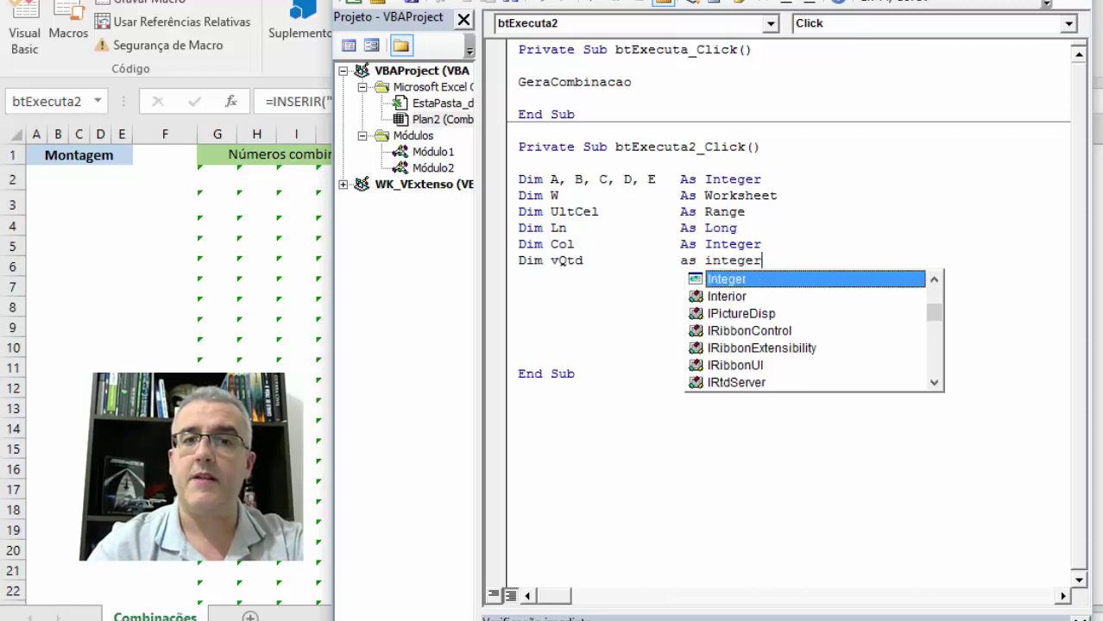
key(Return)
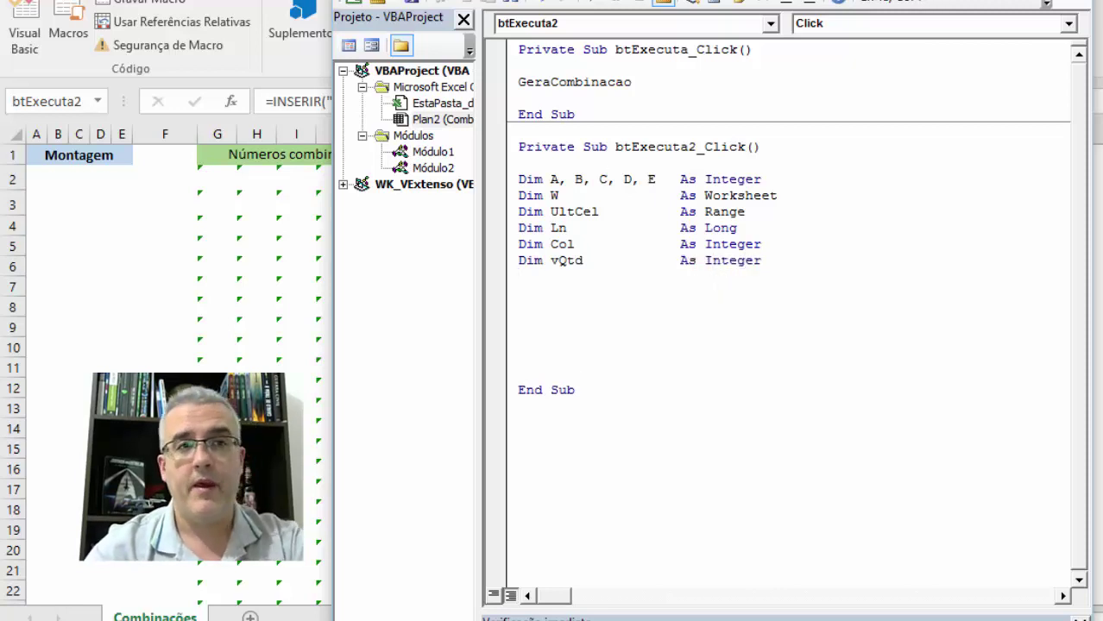
text(Dim vC)
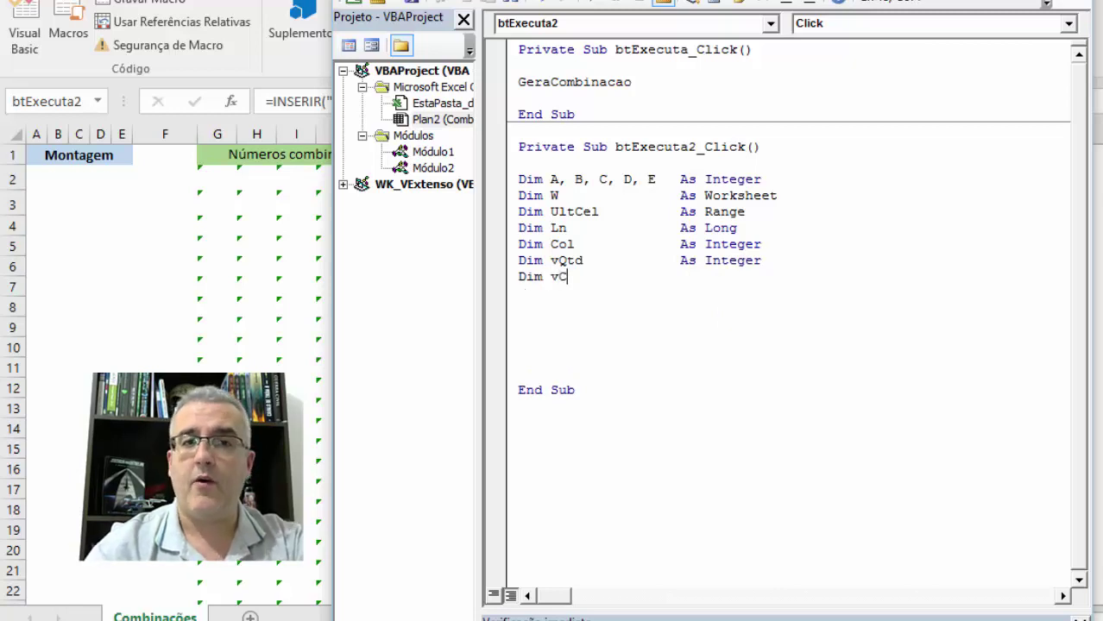
text(omp)
key(Tab)
key(Tab)
key(Tab)
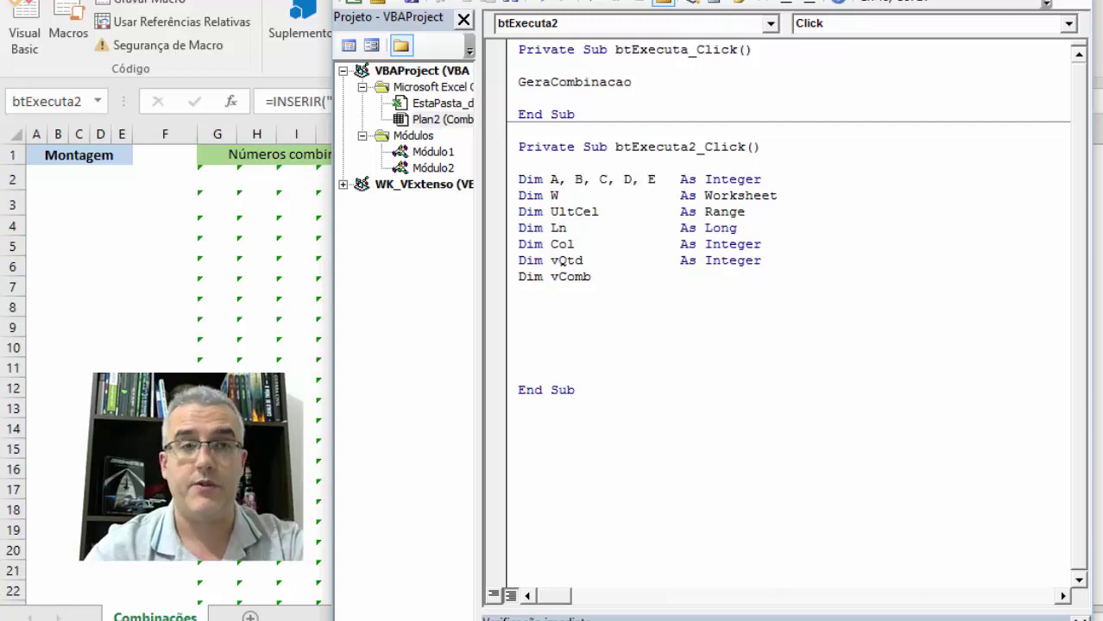
text(s integer)
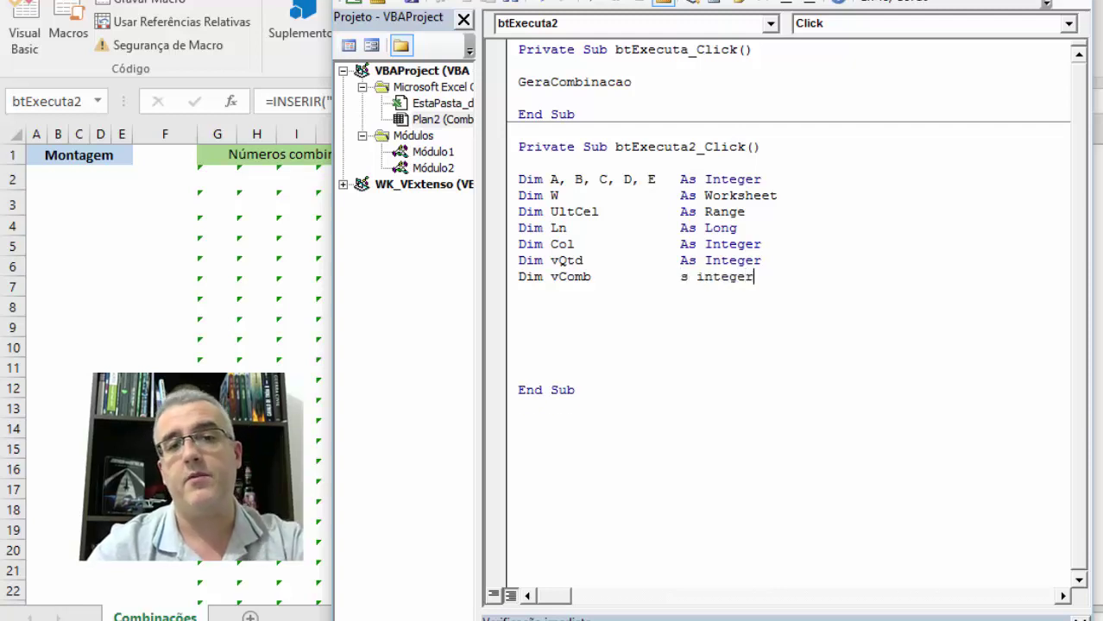
key(Return)
key(Return)
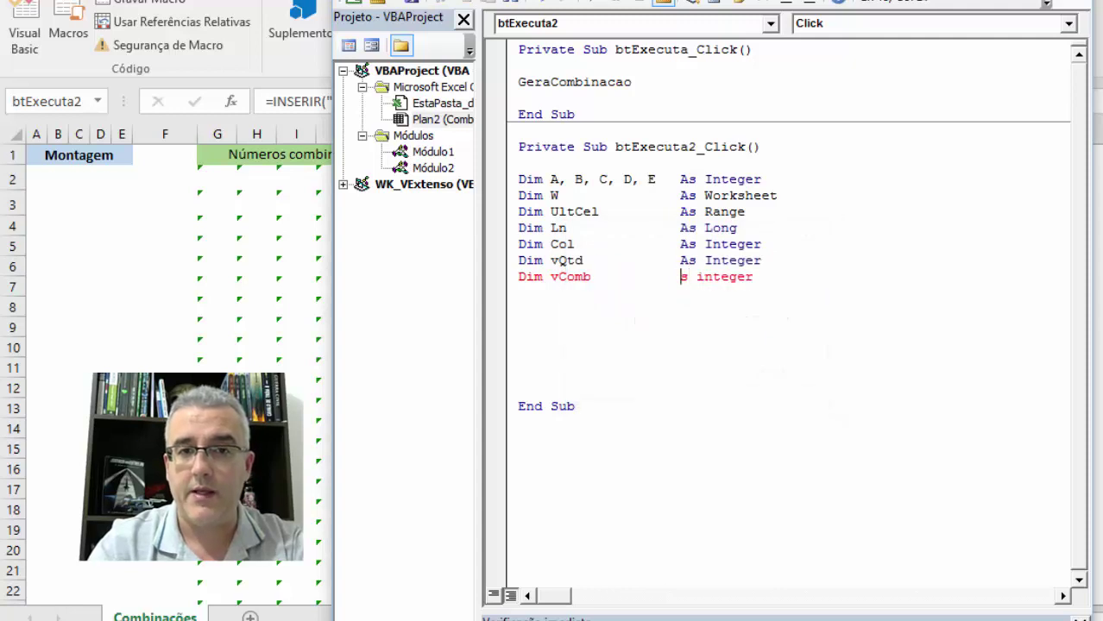
text(A)
key(Down)
key(Return)
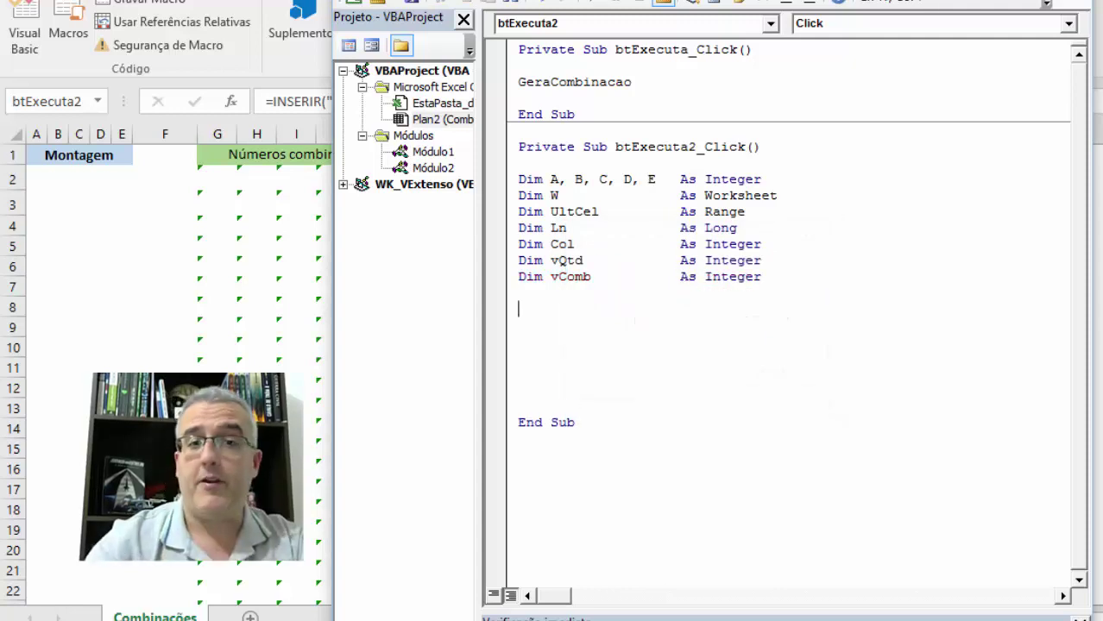
Step: Type 'set w = plan2', check the Combinações sheet tab and cell M17, then return to the code
text(set w = )
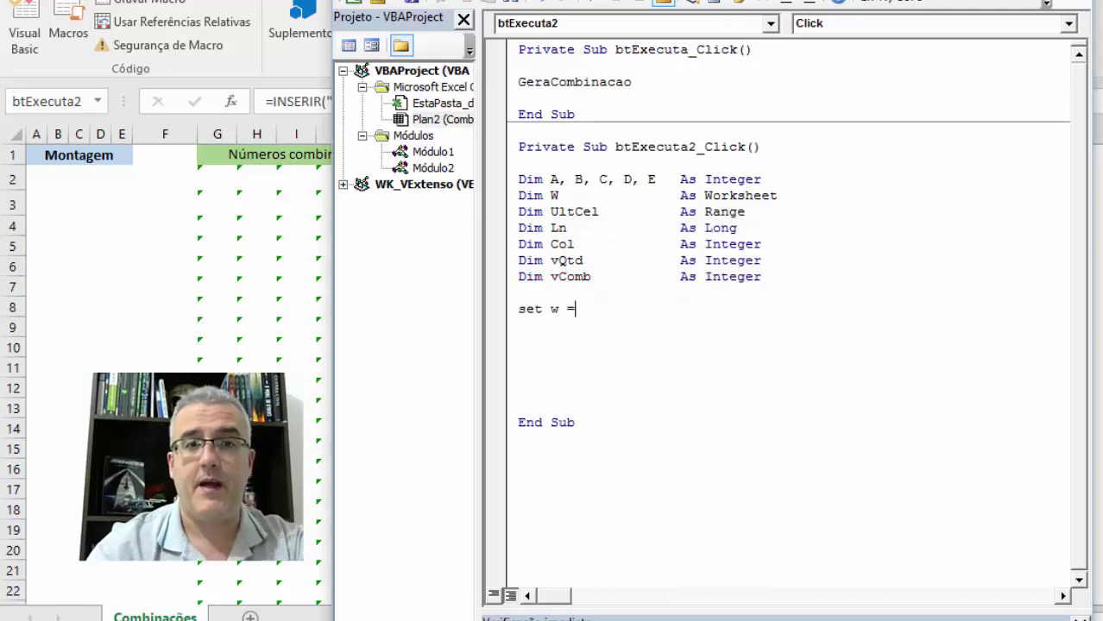
text(plan)
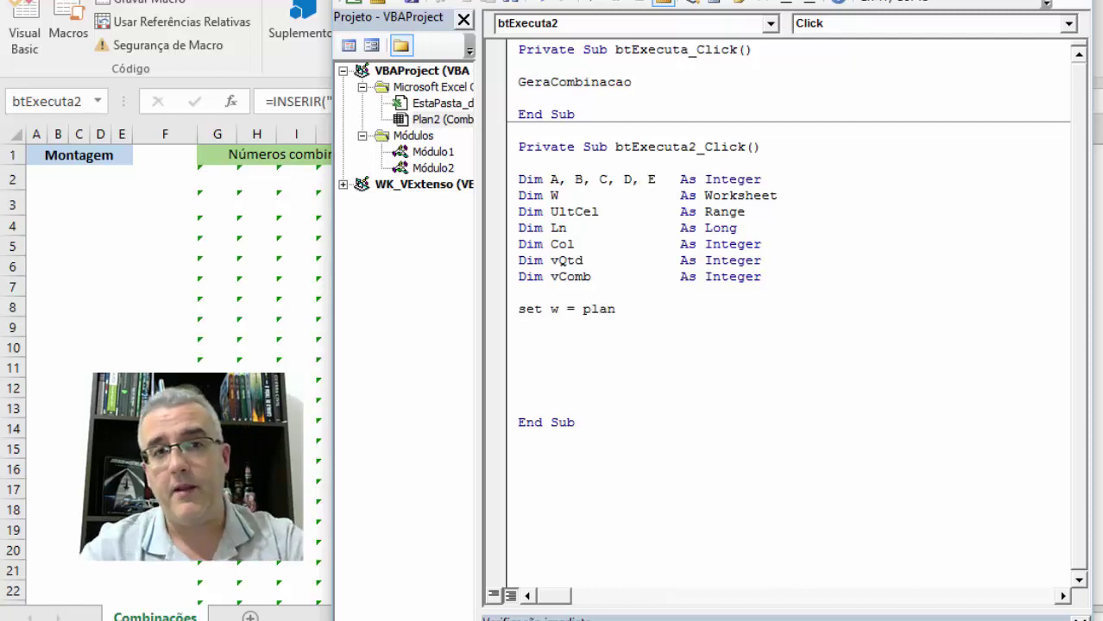
text(2)
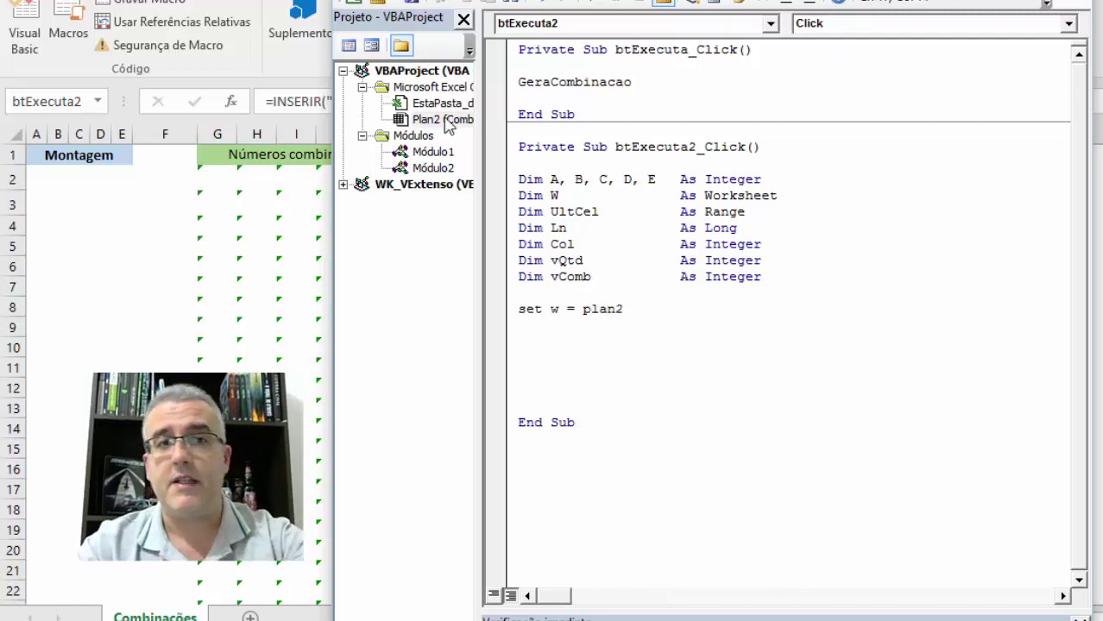
key(alt+F11)
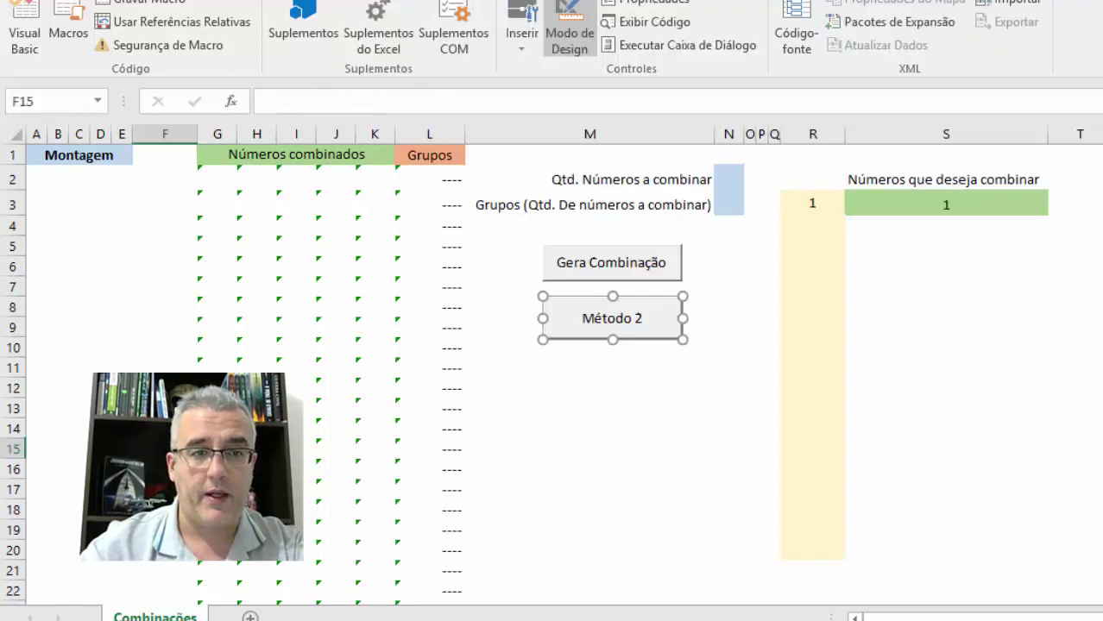
right_click(191, 615)
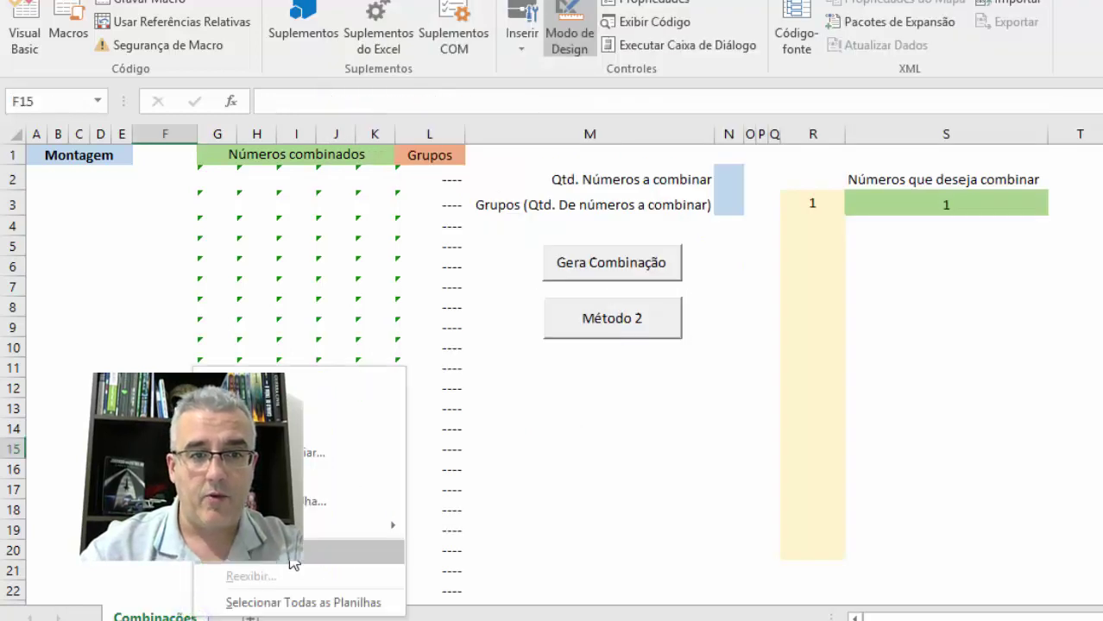
click(130, 604)
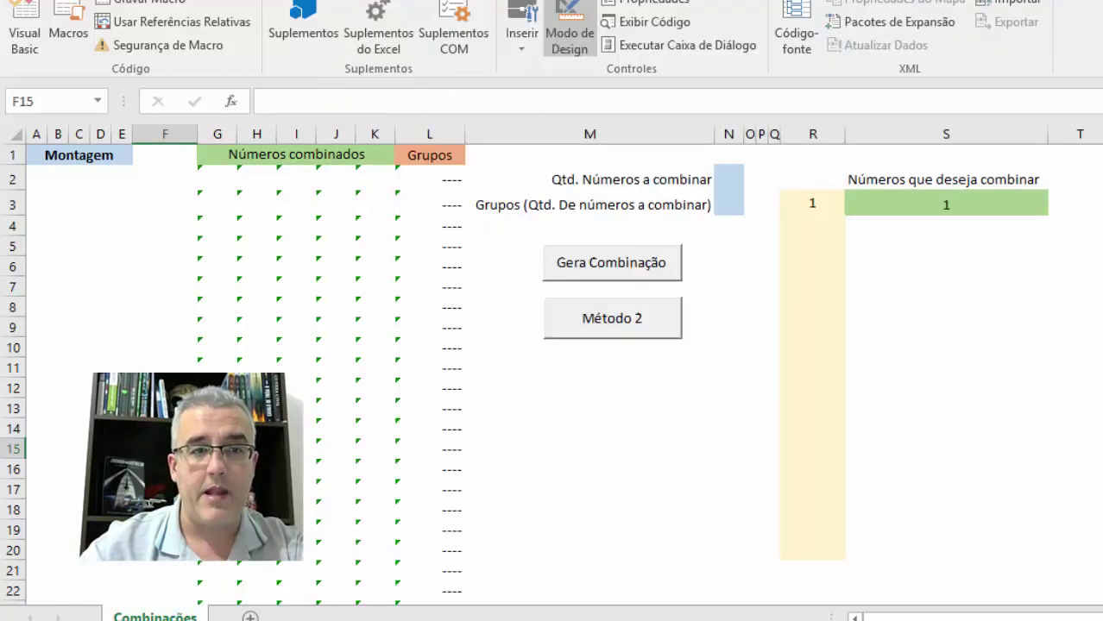
click(477, 487)
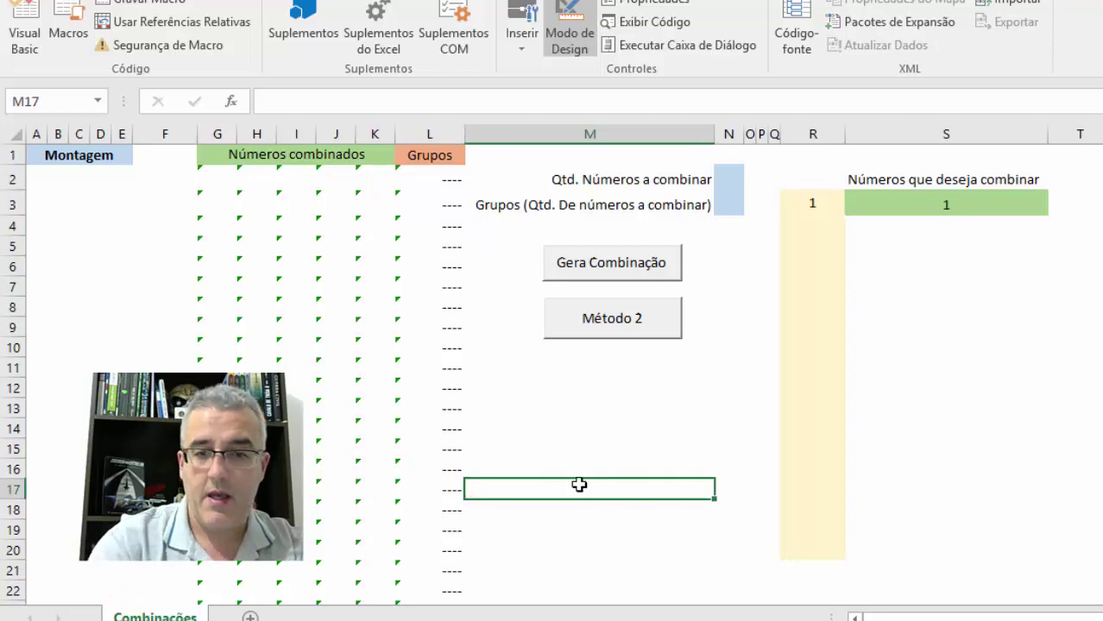
key(alt+F11)
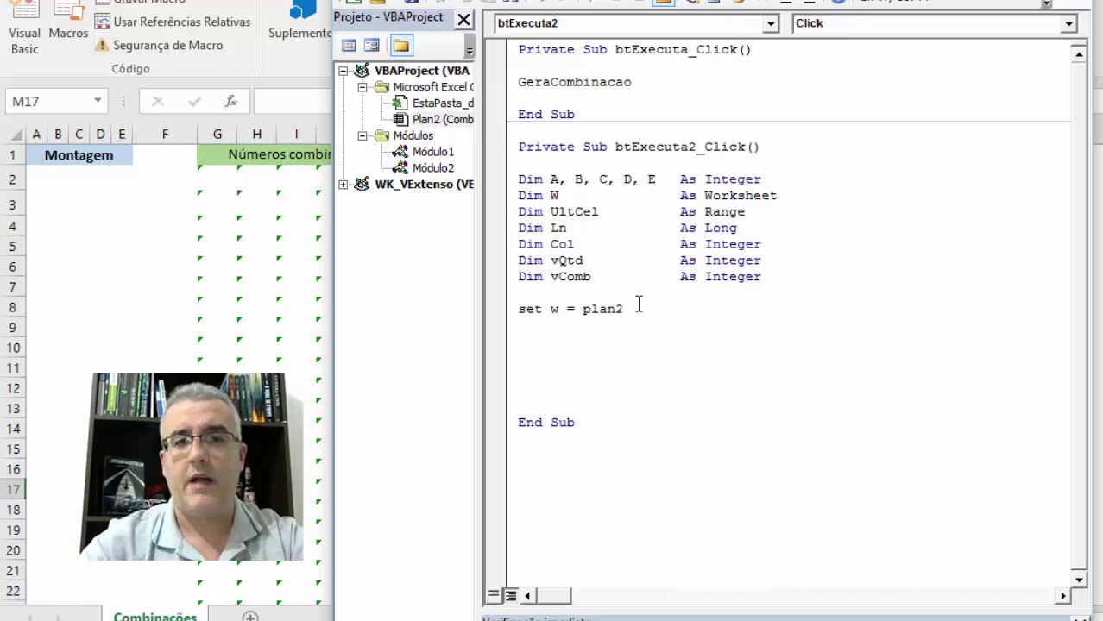
Step: Confirm the Set W = Plan2 line and add W.Select followed by a blank line
key(Return)
key(Return)
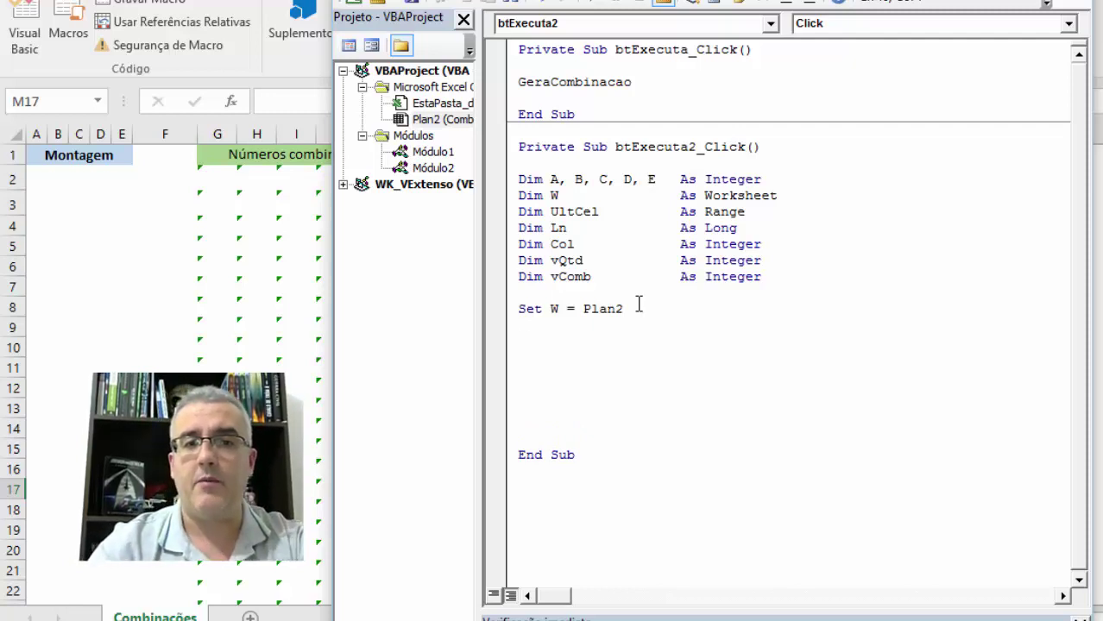
text(wse)
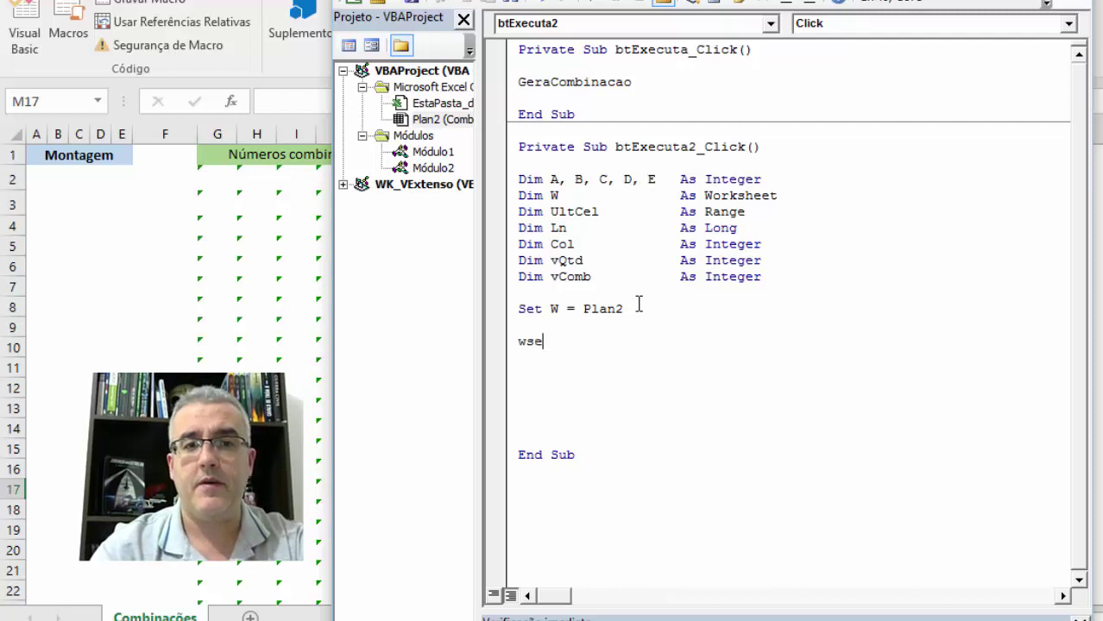
text(.select)
key(Return)
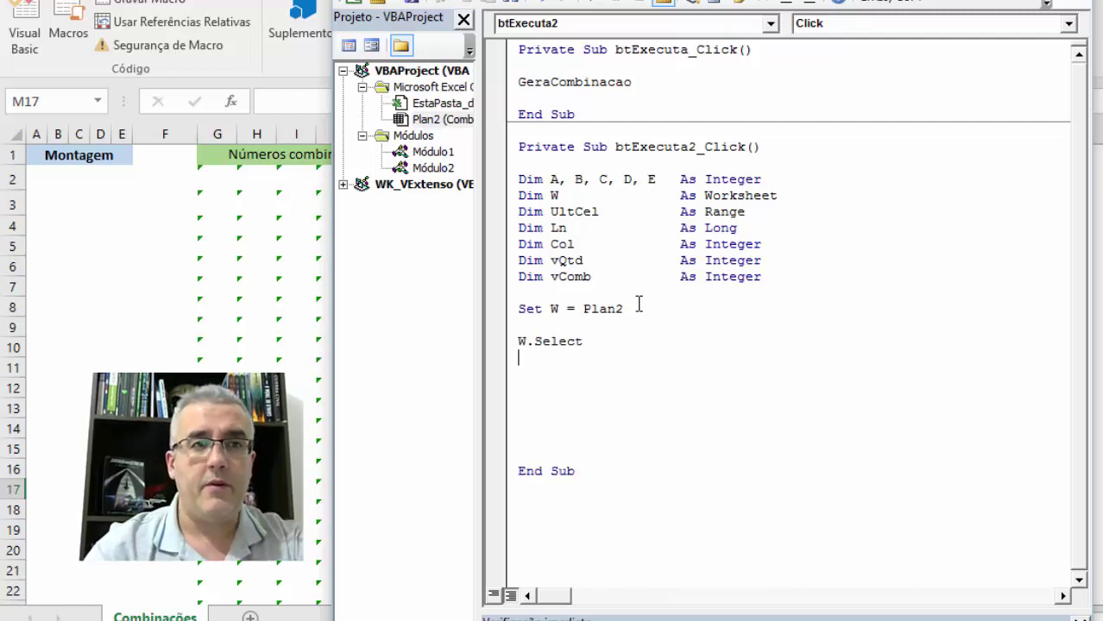
key(Return)
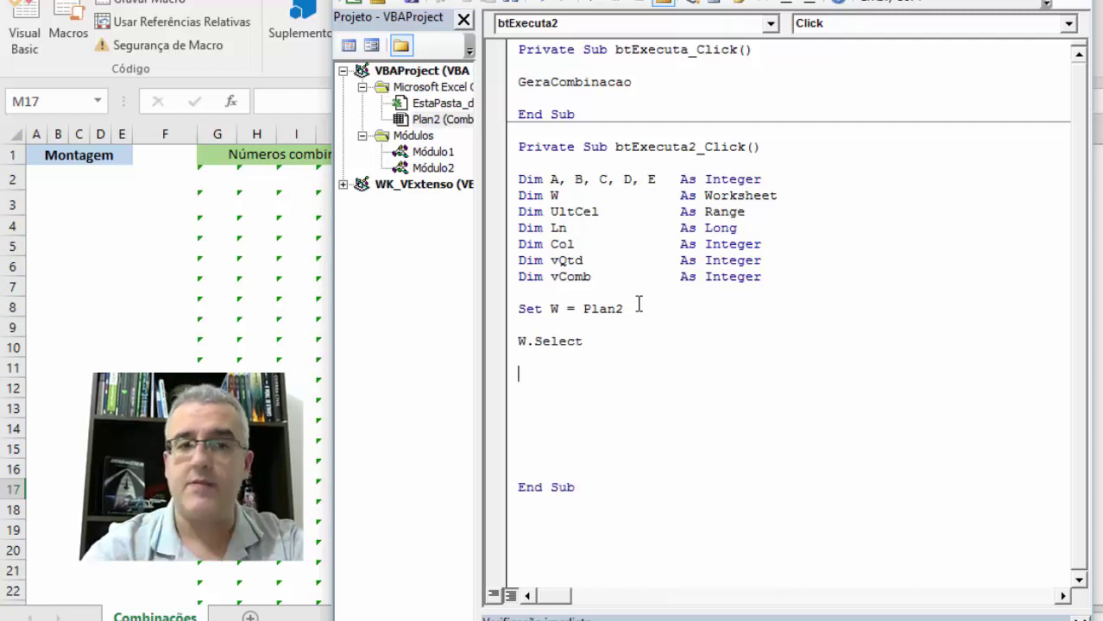
Step: Assign vQtd = W.Range("N2").Value
text(vqtd = )
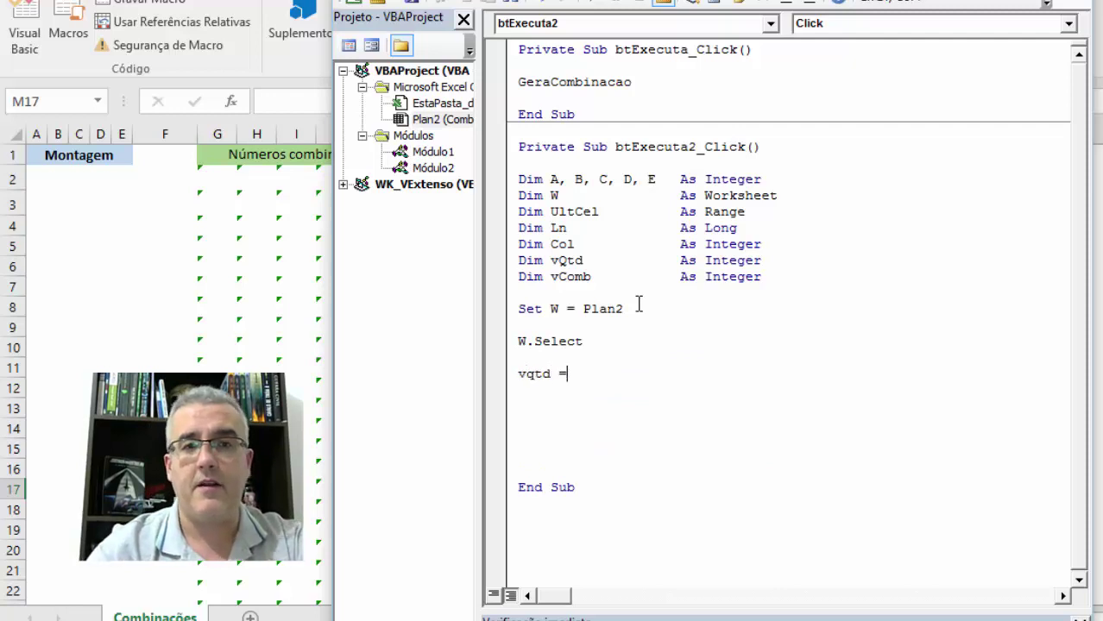
text(plan2)
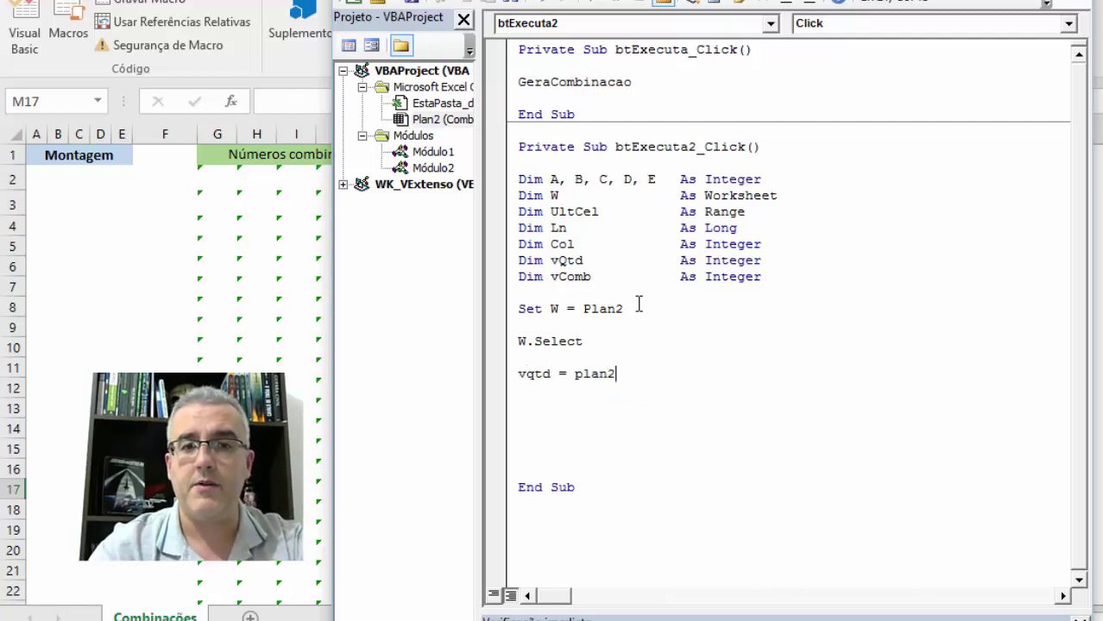
key(BackSpace)
key(BackSpace)
key(BackSpace)
key(BackSpace)
key(BackSpace)
text(2.range)
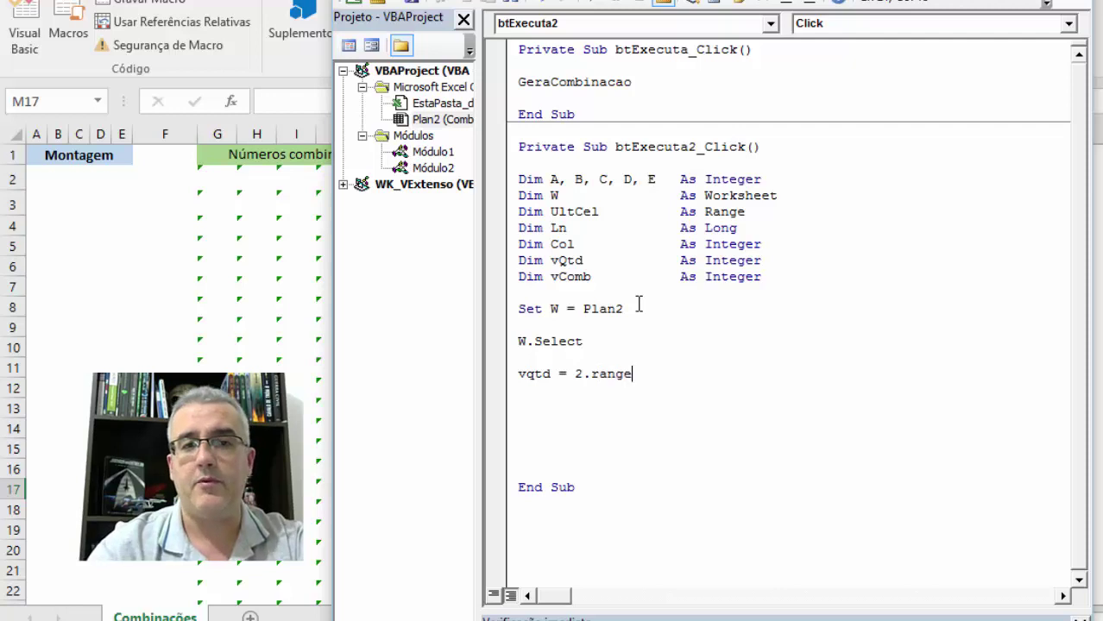
text(()
key(BackSpace)
key(BackSpace)
key(BackSpace)
key(BackSpace)
key(BackSpace)
key(BackSpace)
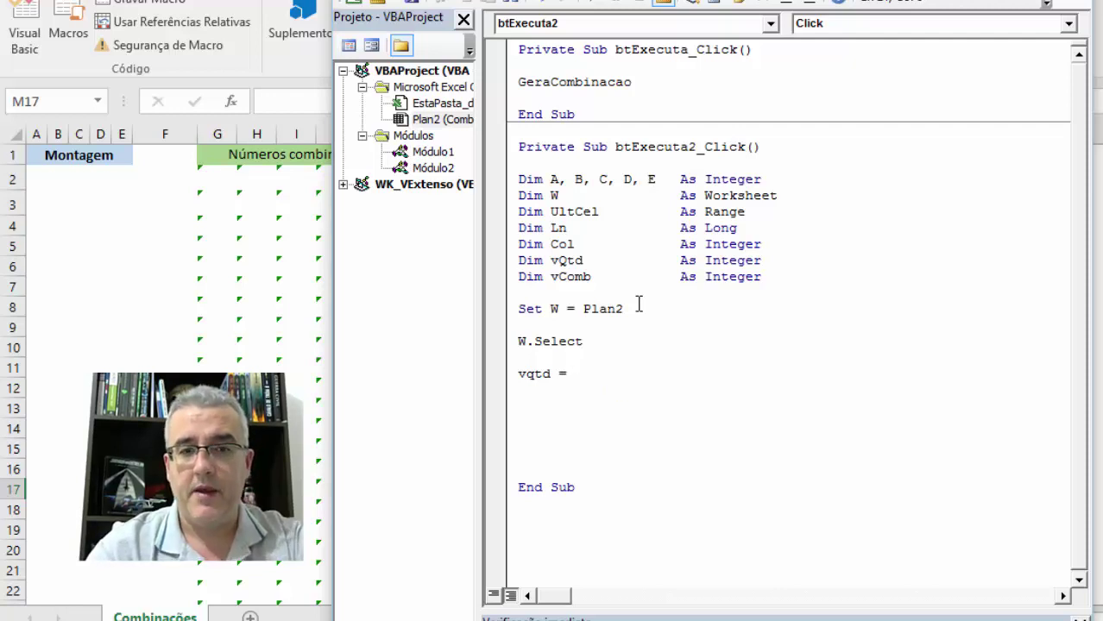
text(w.range("N)
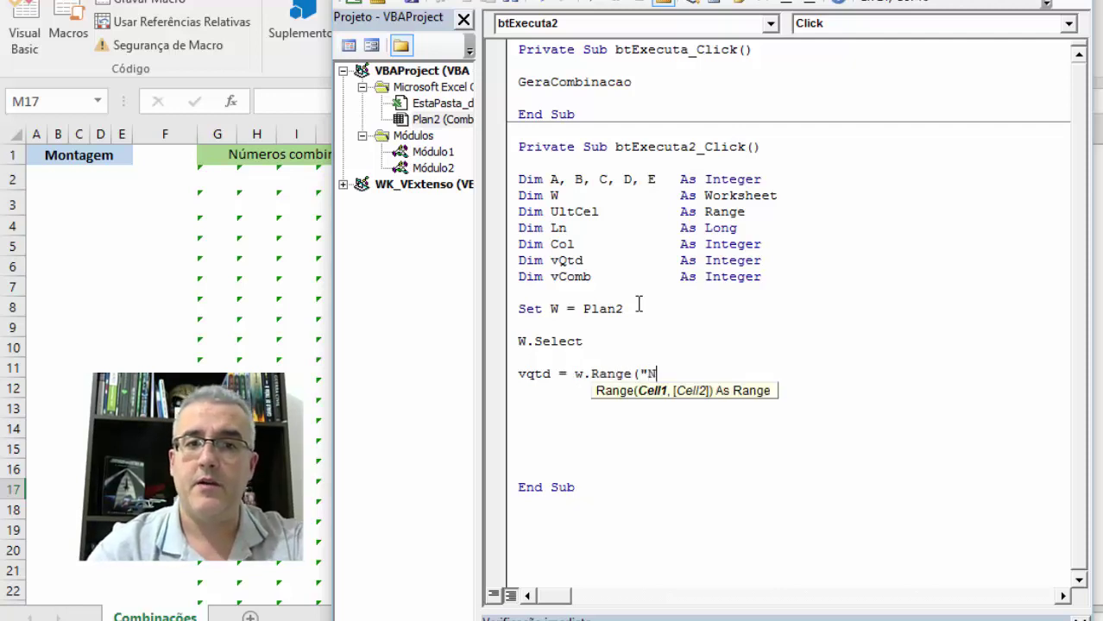
text(2)
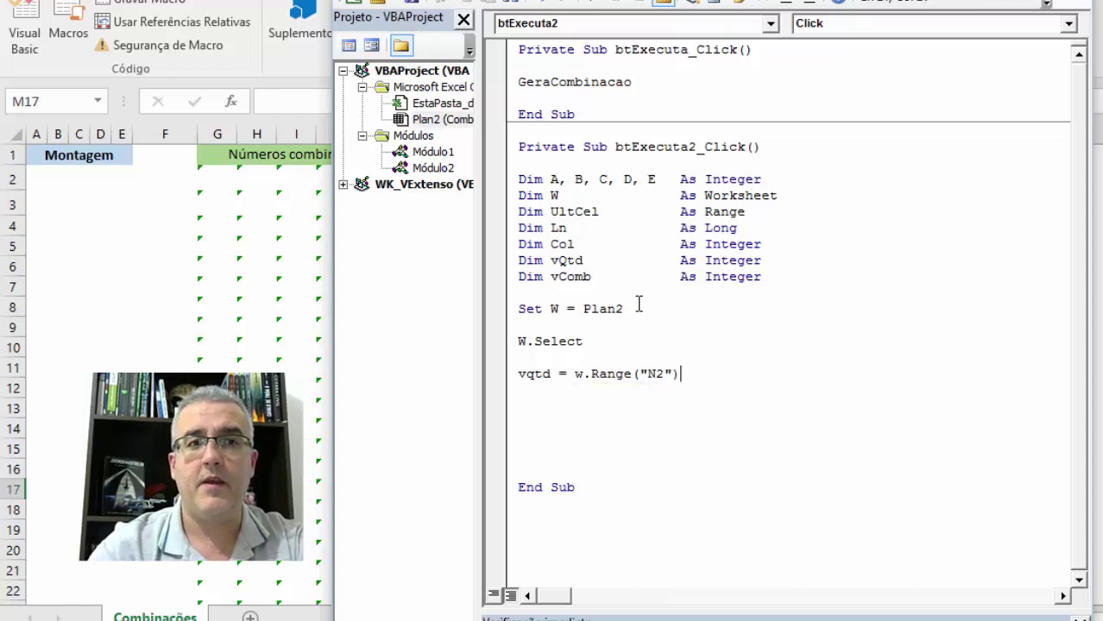
text(.value)
key(Return)
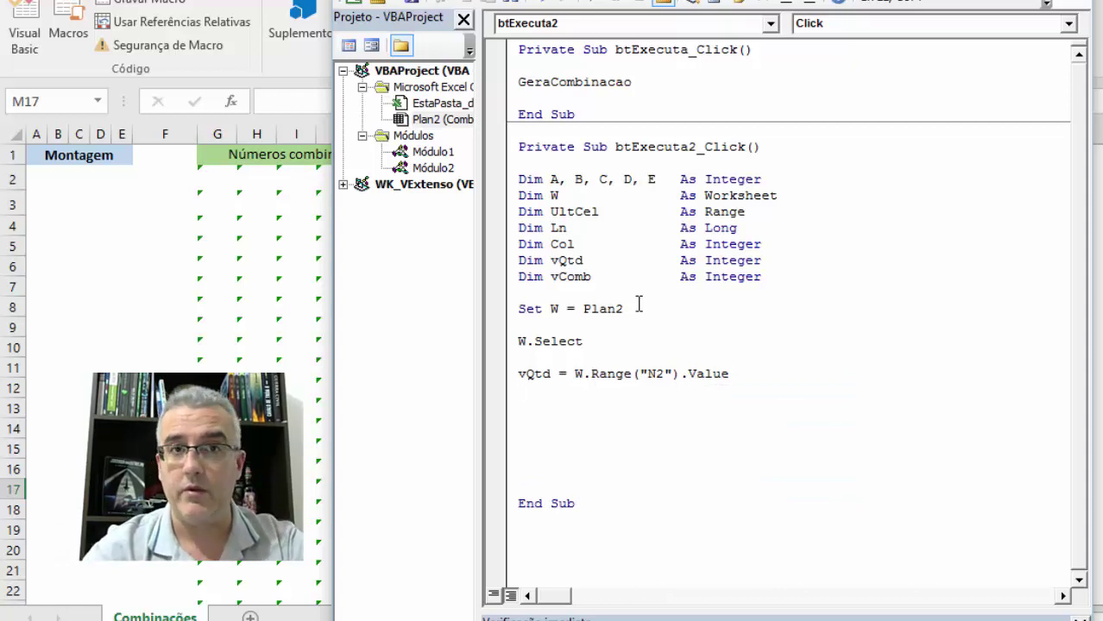
Step: Assign vComb = W.Range("N3").Value, fixing the missing dot after the compile error
text(vcom)
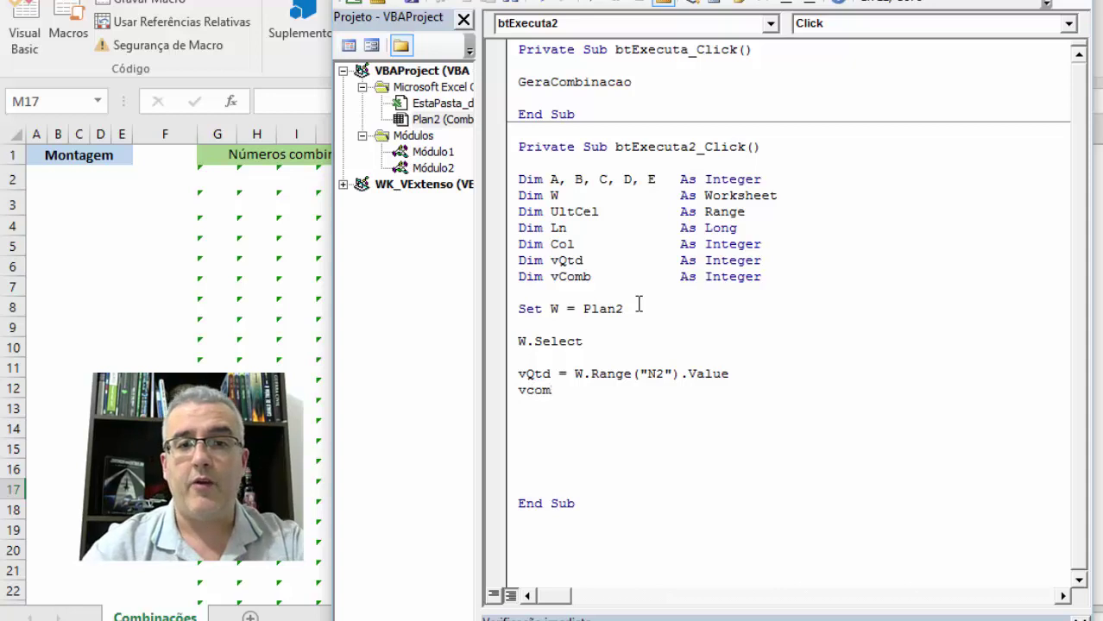
text(.range("n)
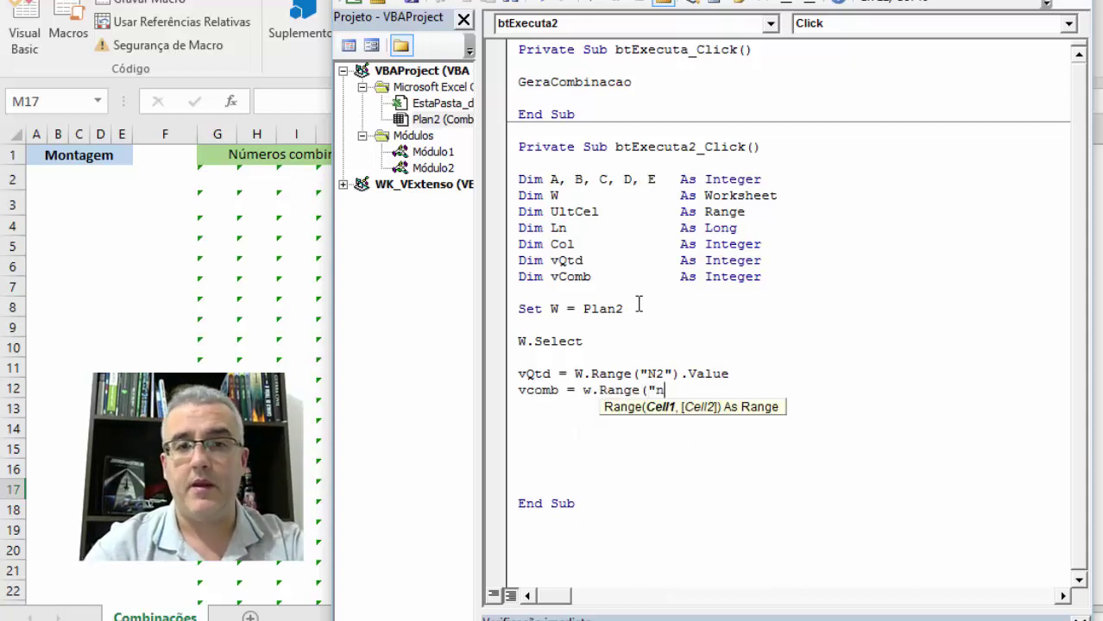
key(BackSpace)
text(N3")
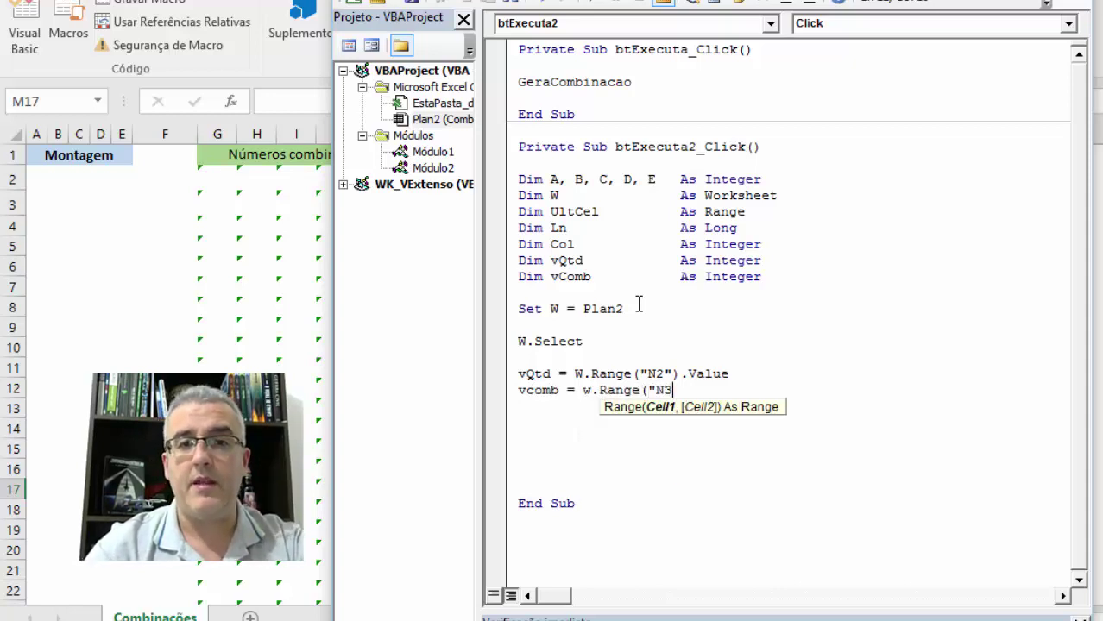
text()value)
key(Return)
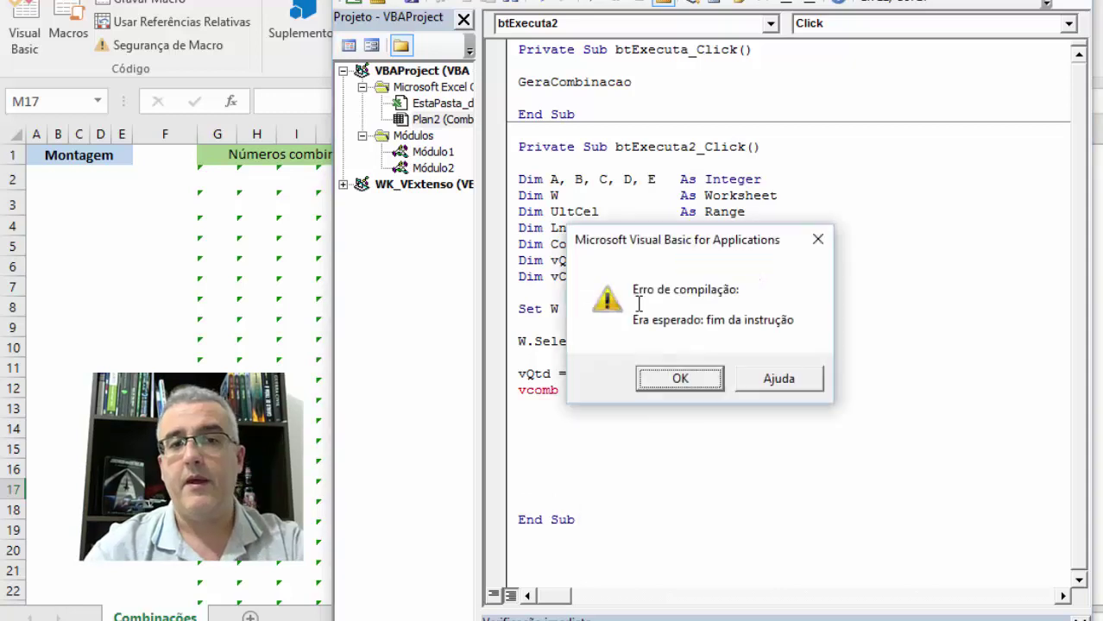
key(Return)
key(Left)
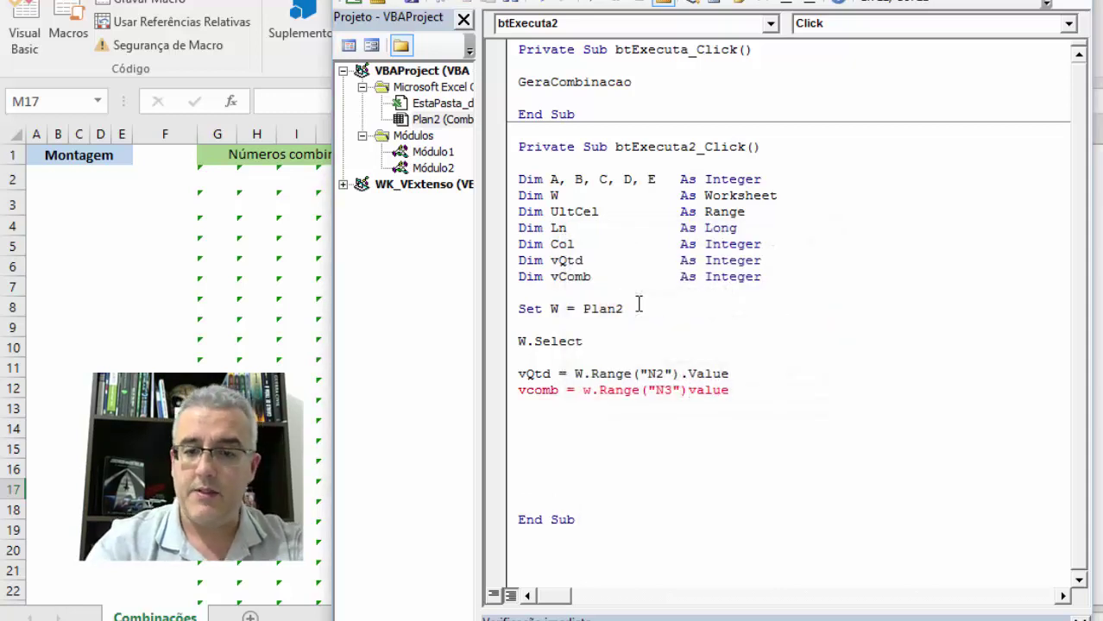
text(.)
key(Escape)
key(alt+F11)
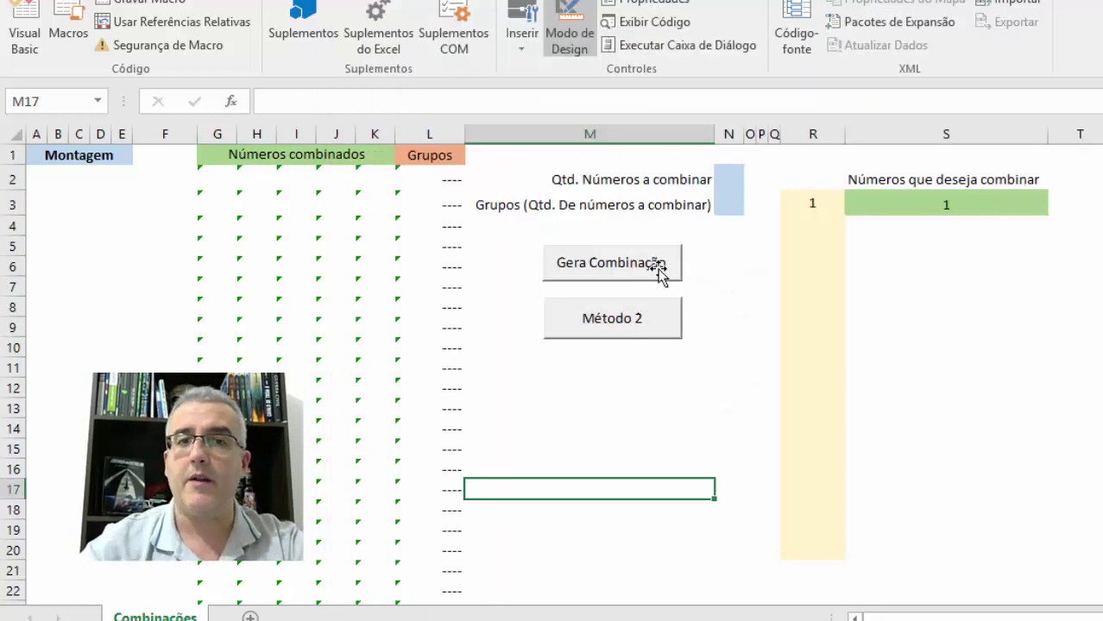
Step: After checking input cells N2 and N3, start an If vComb > vQtd Then block
click(723, 185)
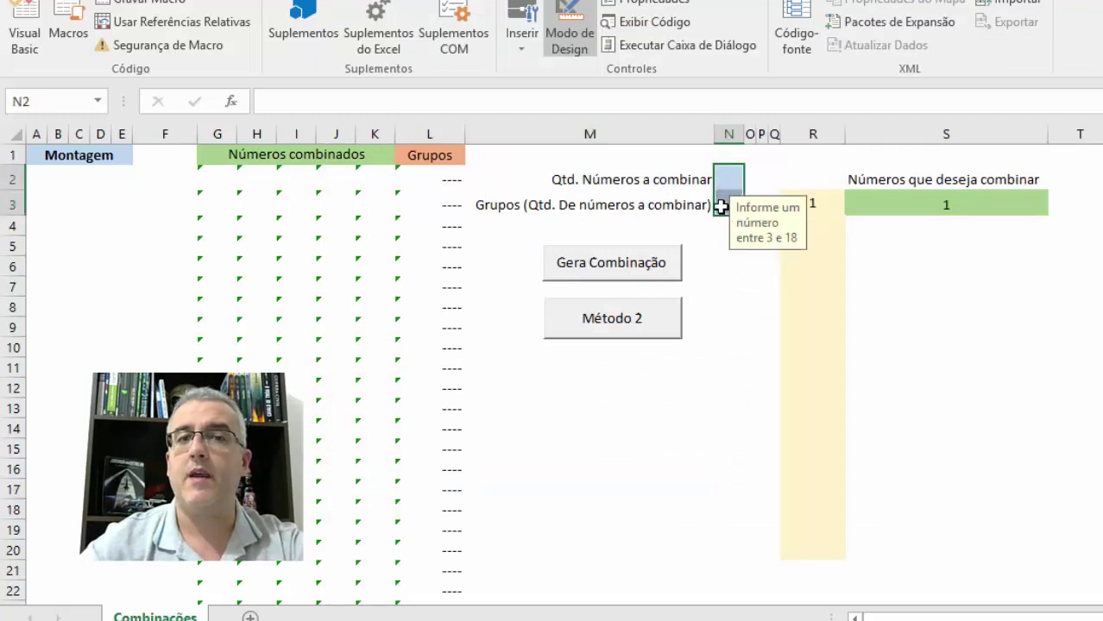
click(728, 177)
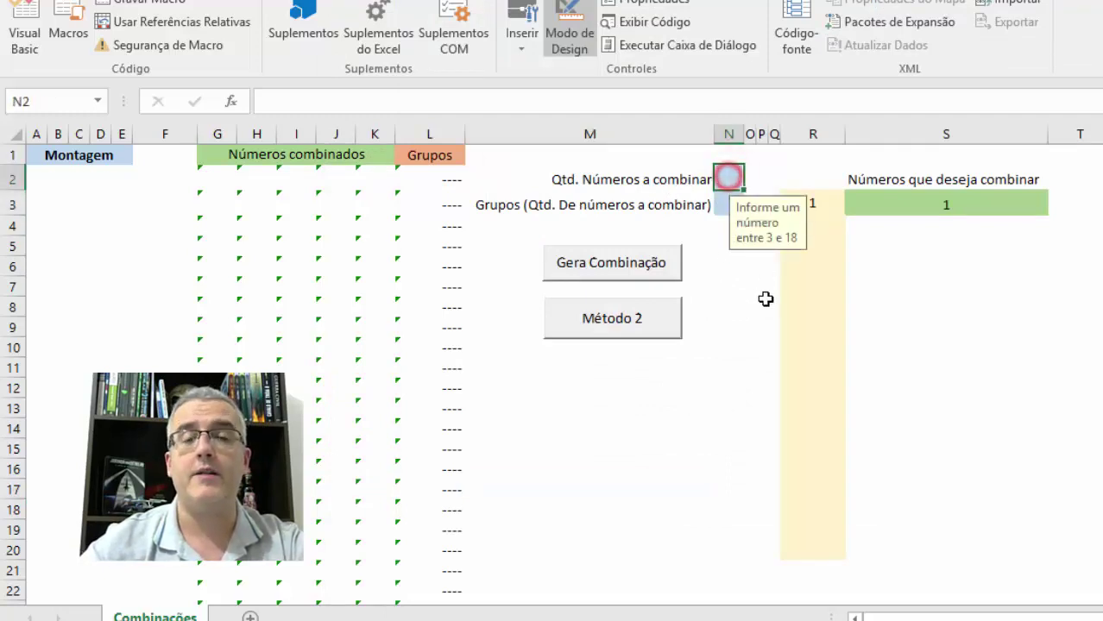
key(alt+F11)
click(640, 429)
text(If)
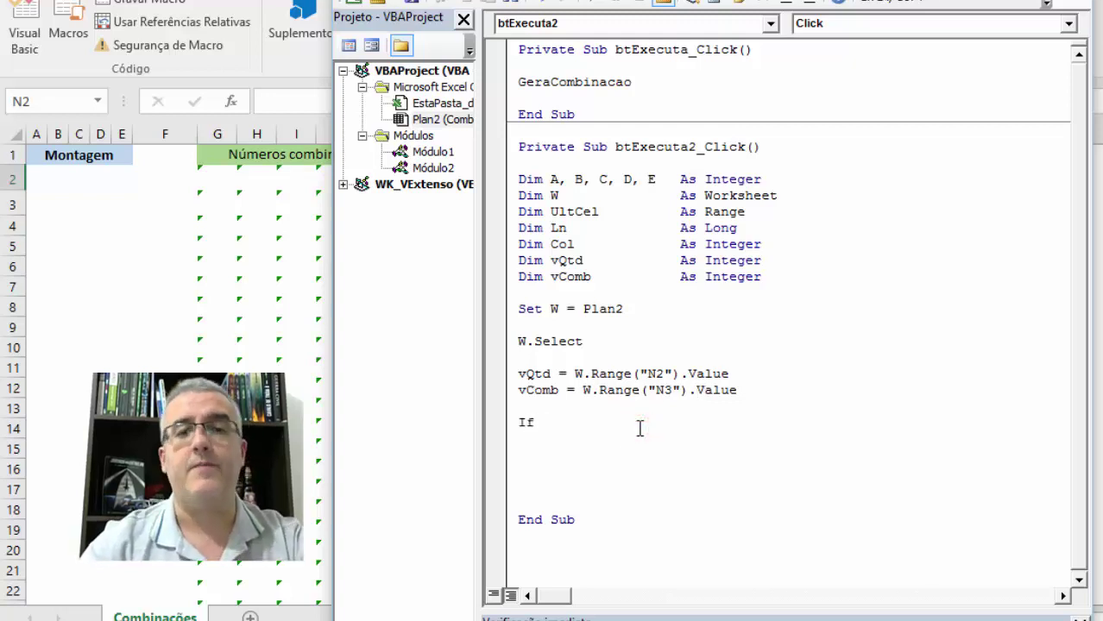
text(v)
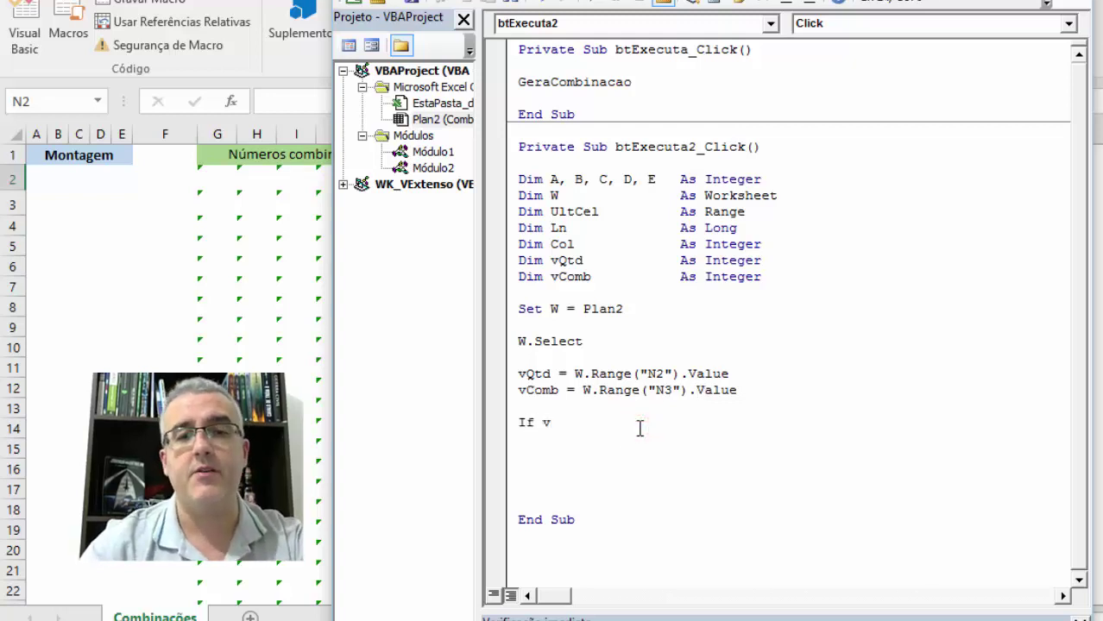
text(comb  > v)
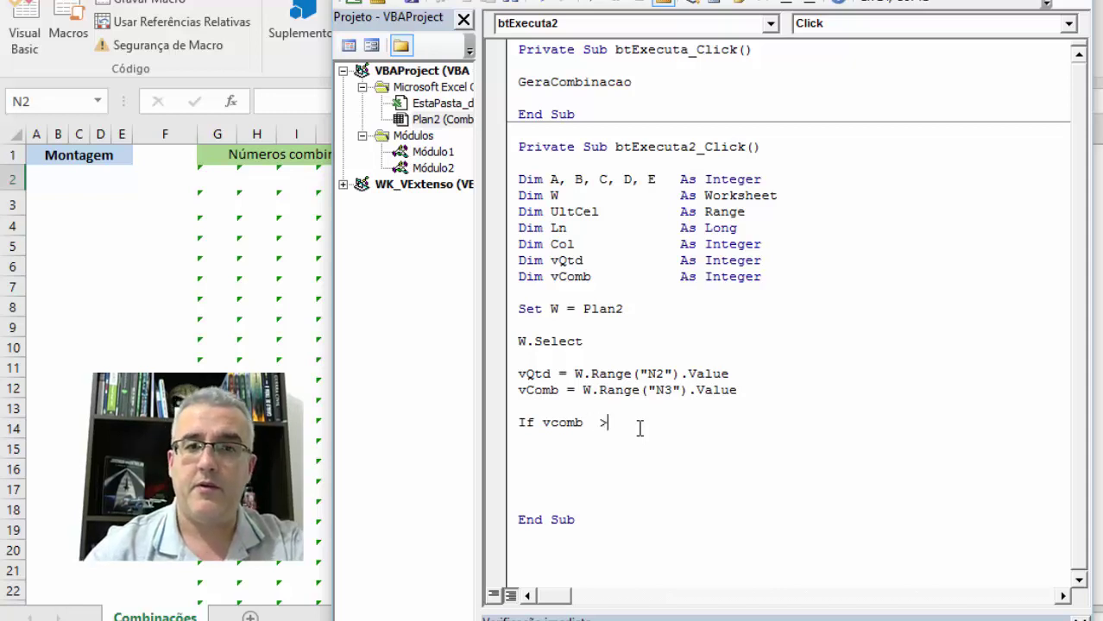
text(qt)
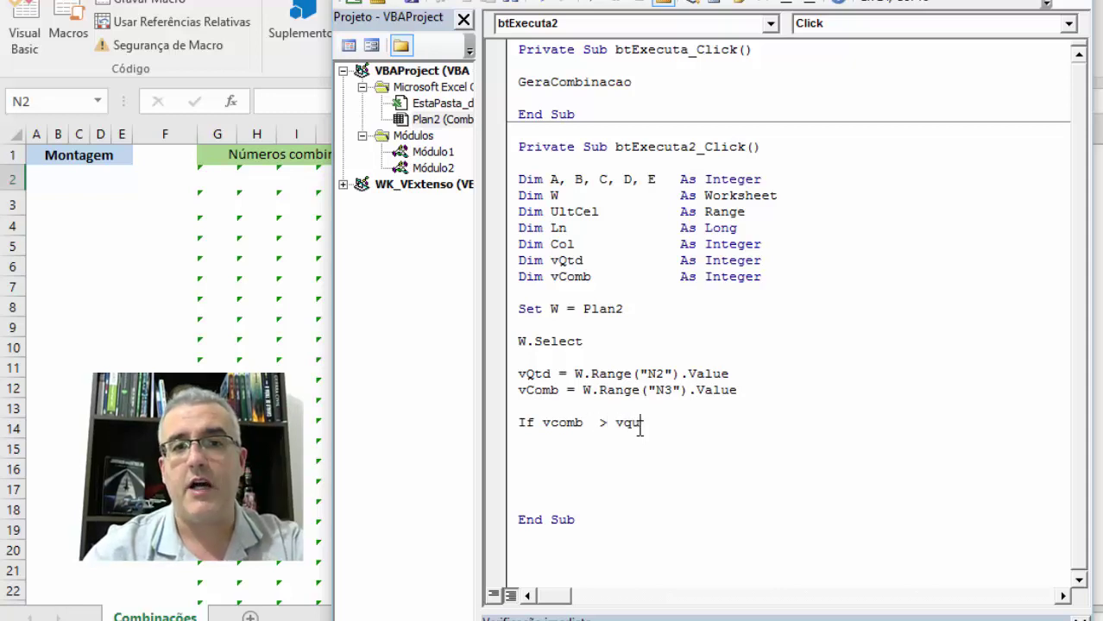
text(d)
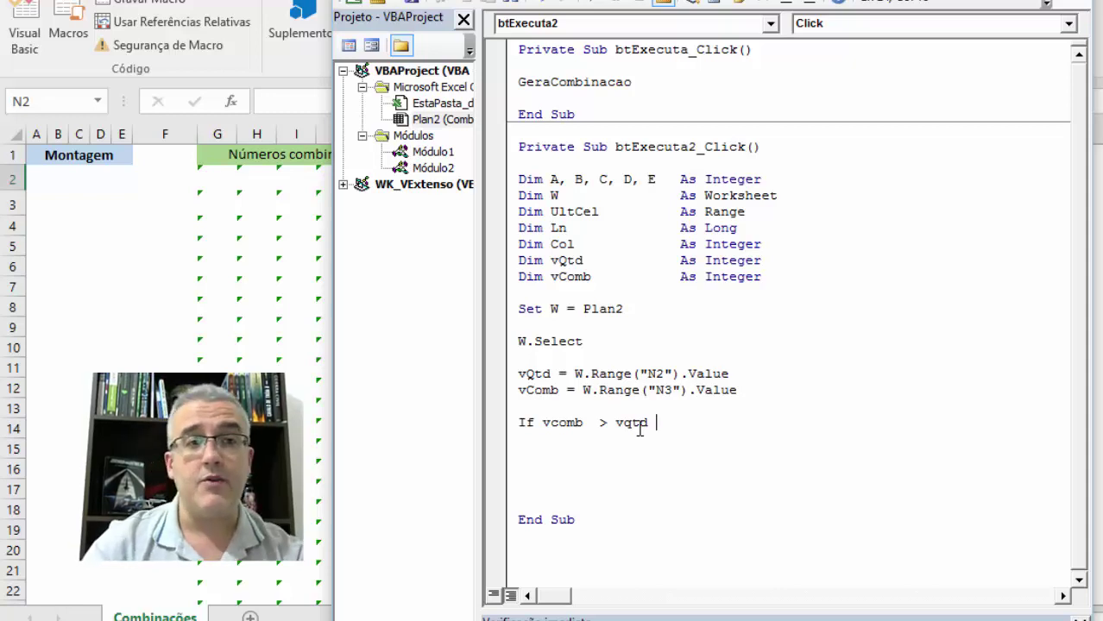
text(th)
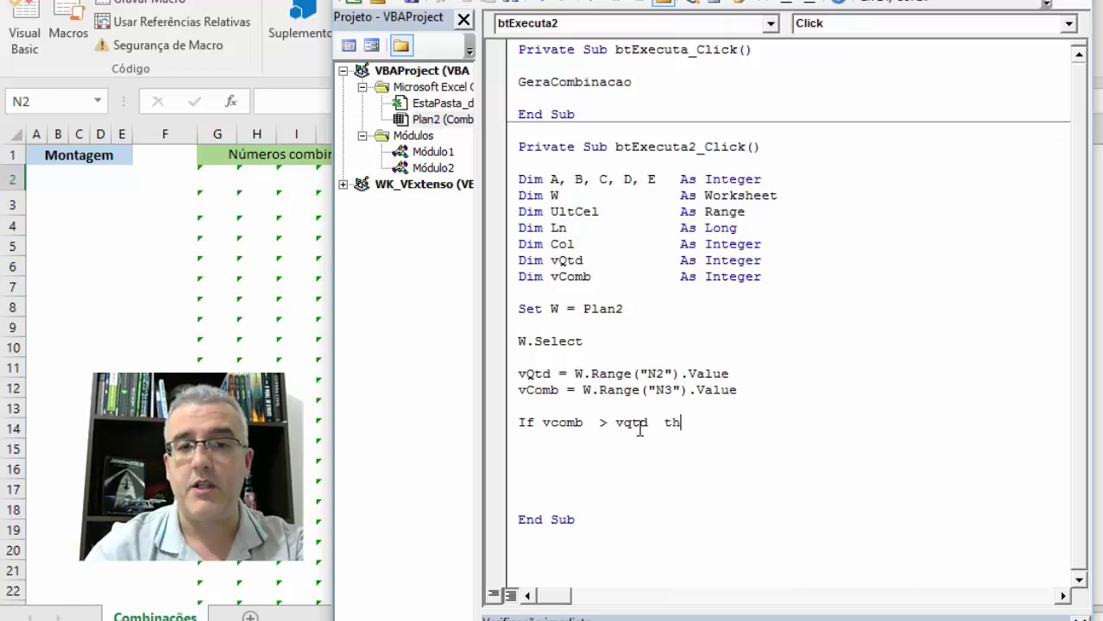
text(en)
key(Return)
key(Return)
key(Return)
Step: Close the block with End If and add MsgBox "Grupos inválidos. Processo abortado" inside it
text(en)
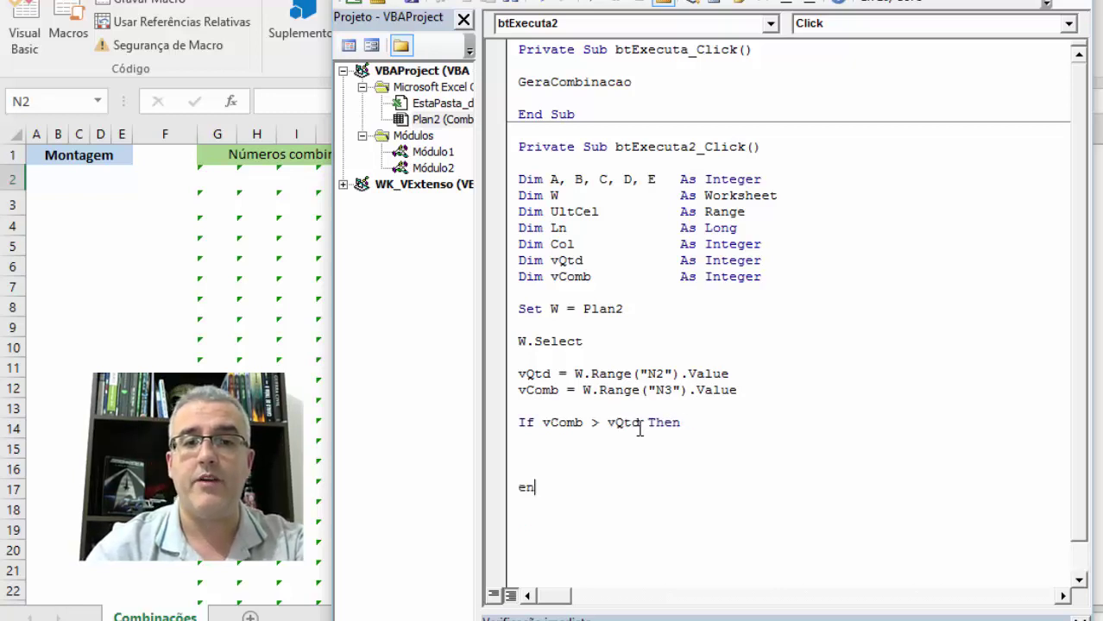
text(dif)
key(Up)
key(Up)
key(Tab)
text(msg)
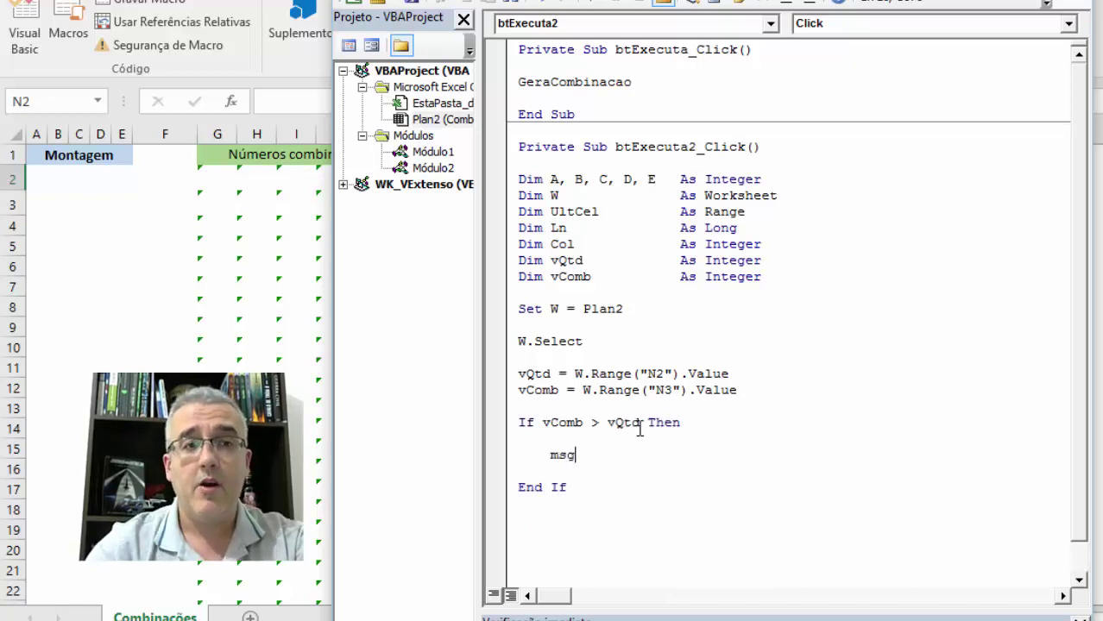
text(box )
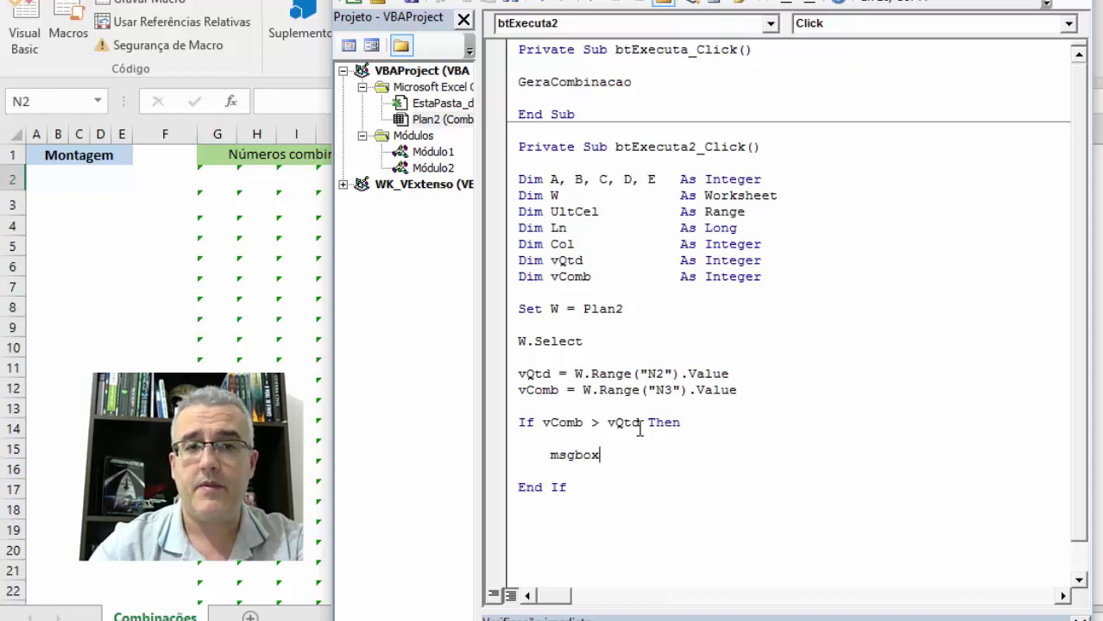
text(")
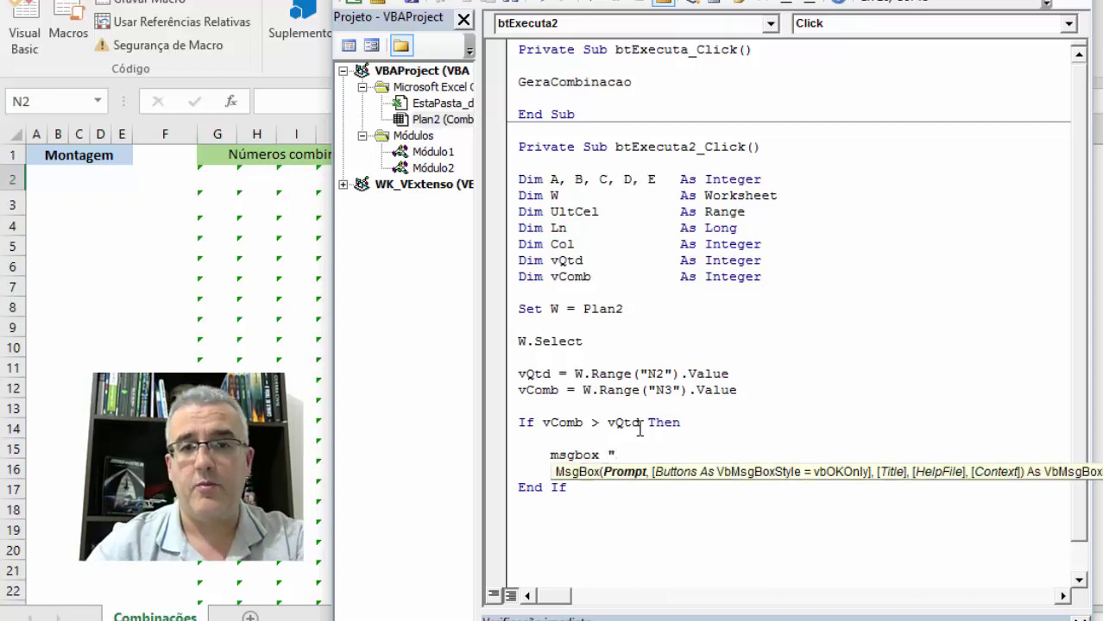
text(Grupos in)
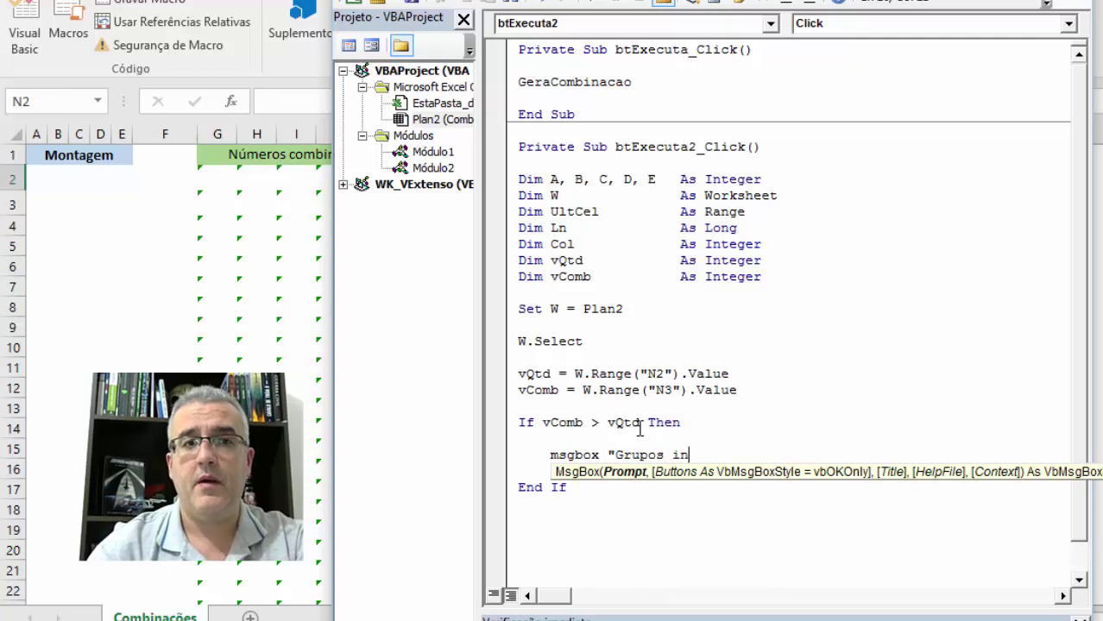
text(válidos. Proces)
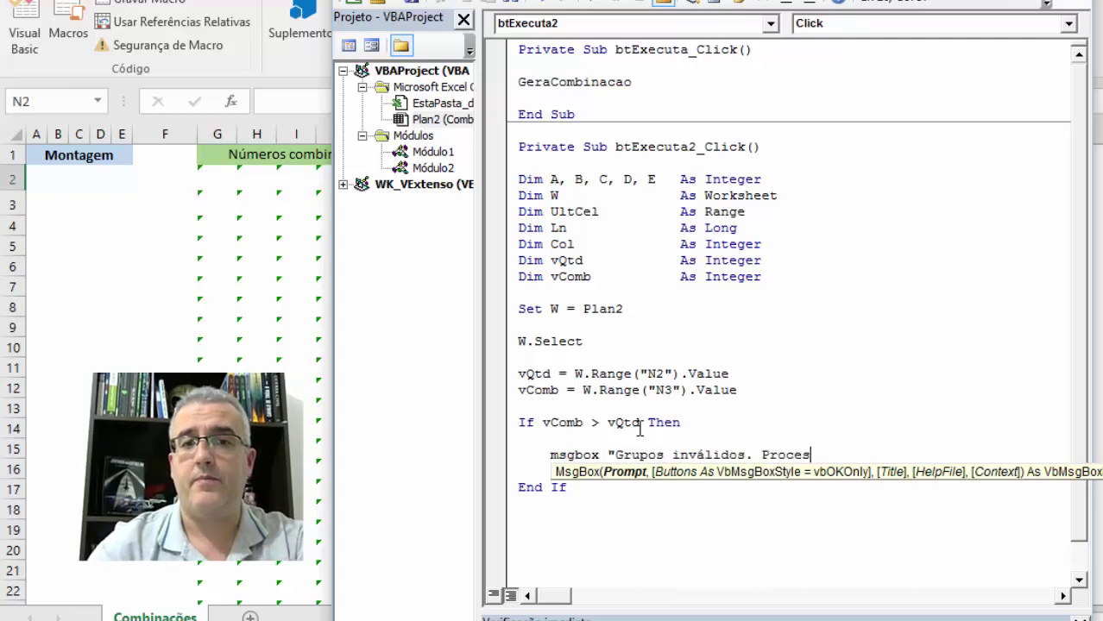
text(so abortado)
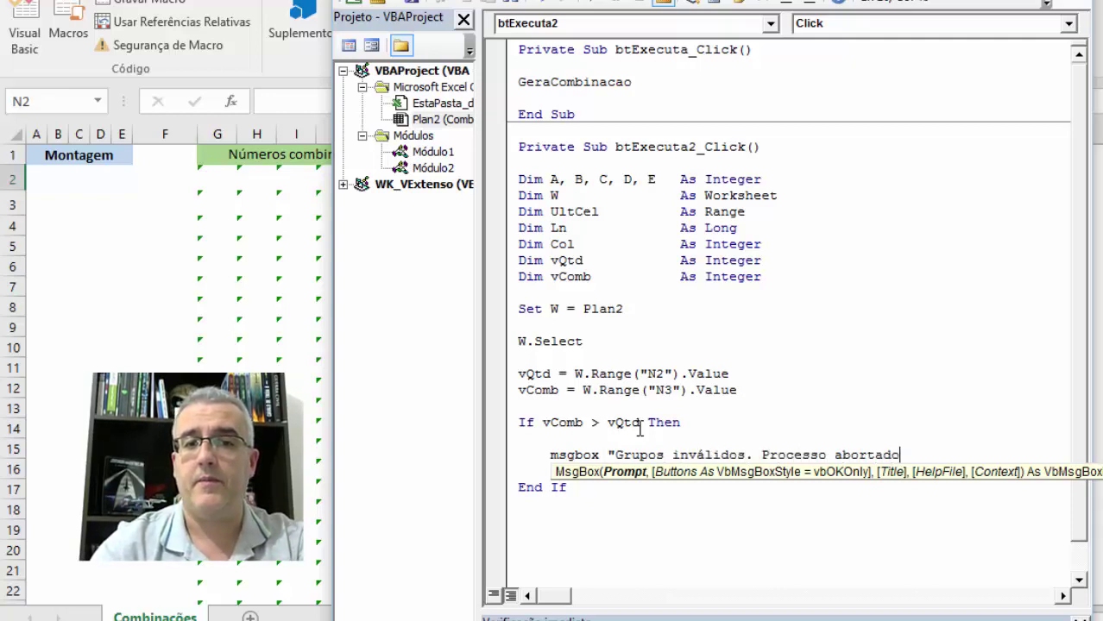
key(Return)
Step: Add Application.ScreenUpdating = True and Exit Sub inside the If block
text(ap)
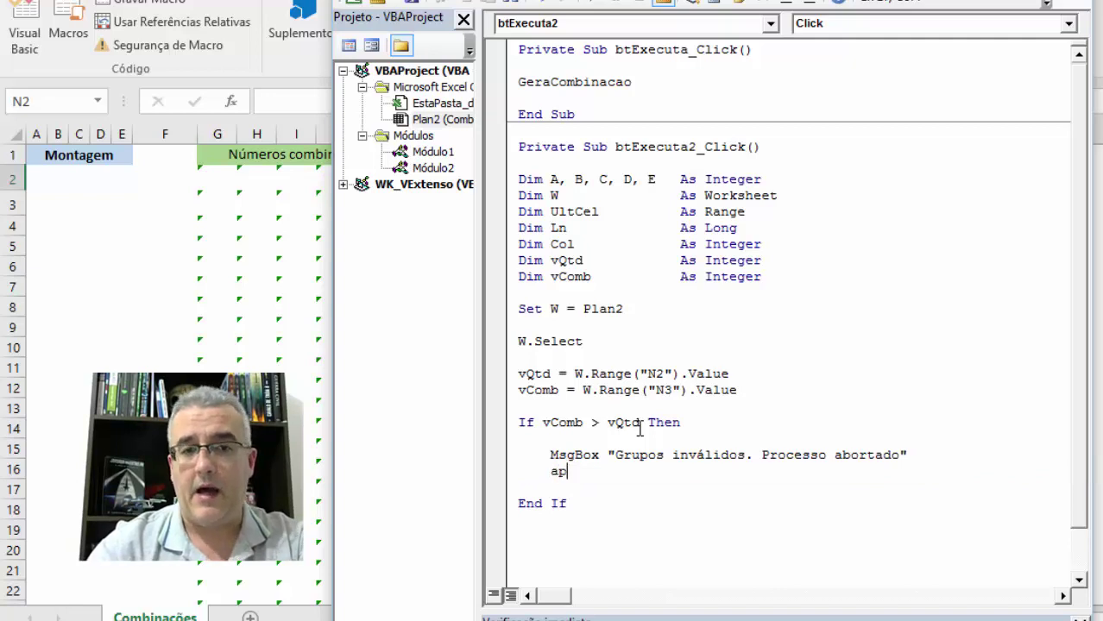
text(plication.sc)
key(Tab)
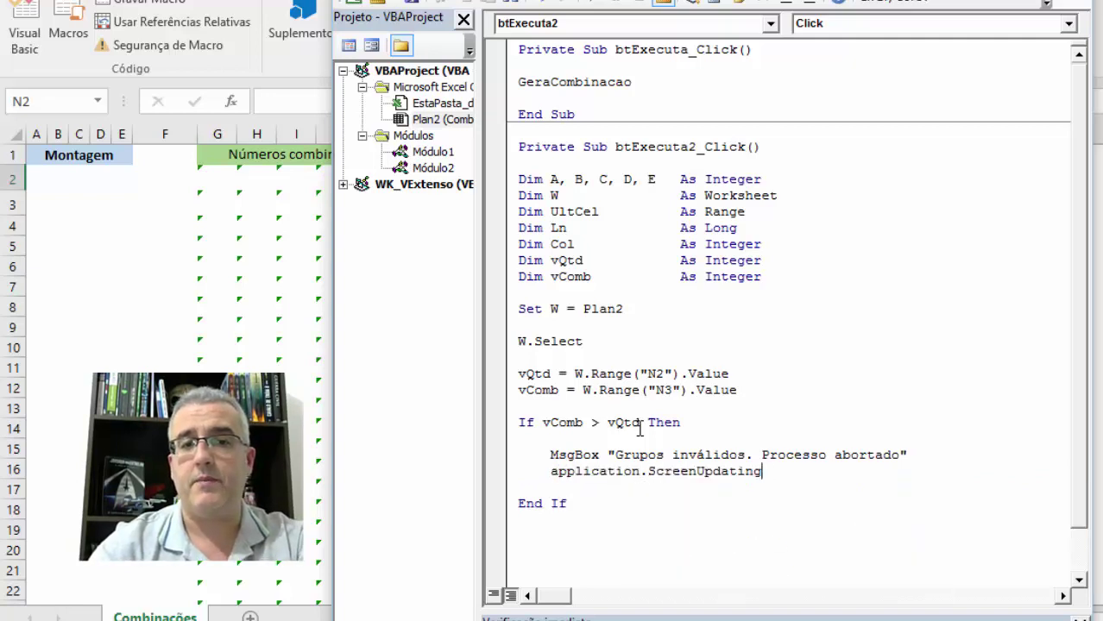
text( = true)
key(Return)
text(exit )
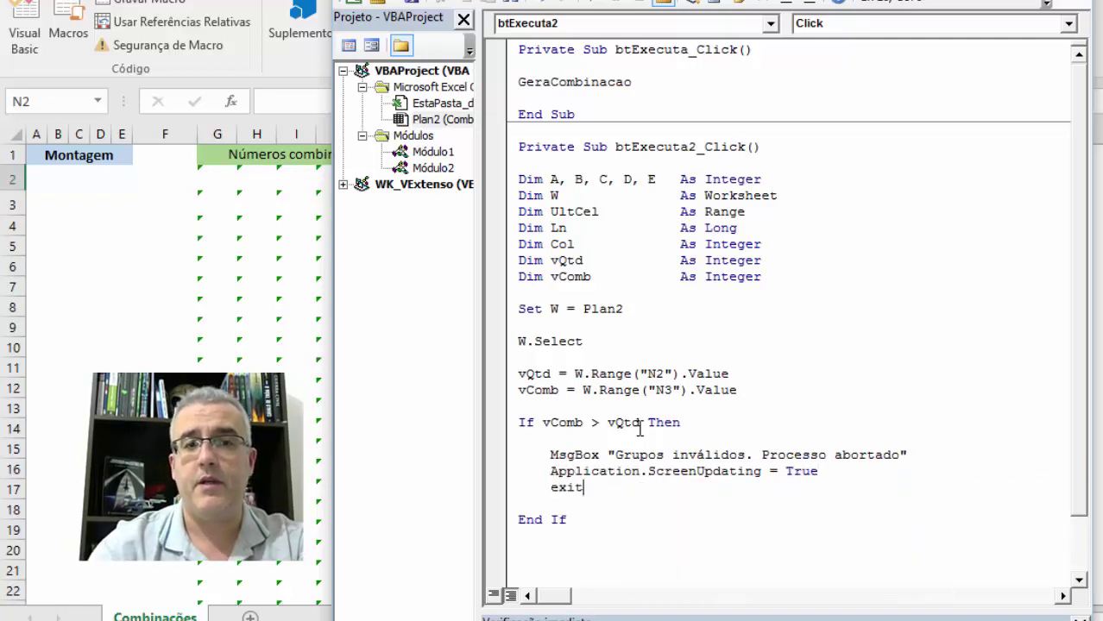
text(sub)
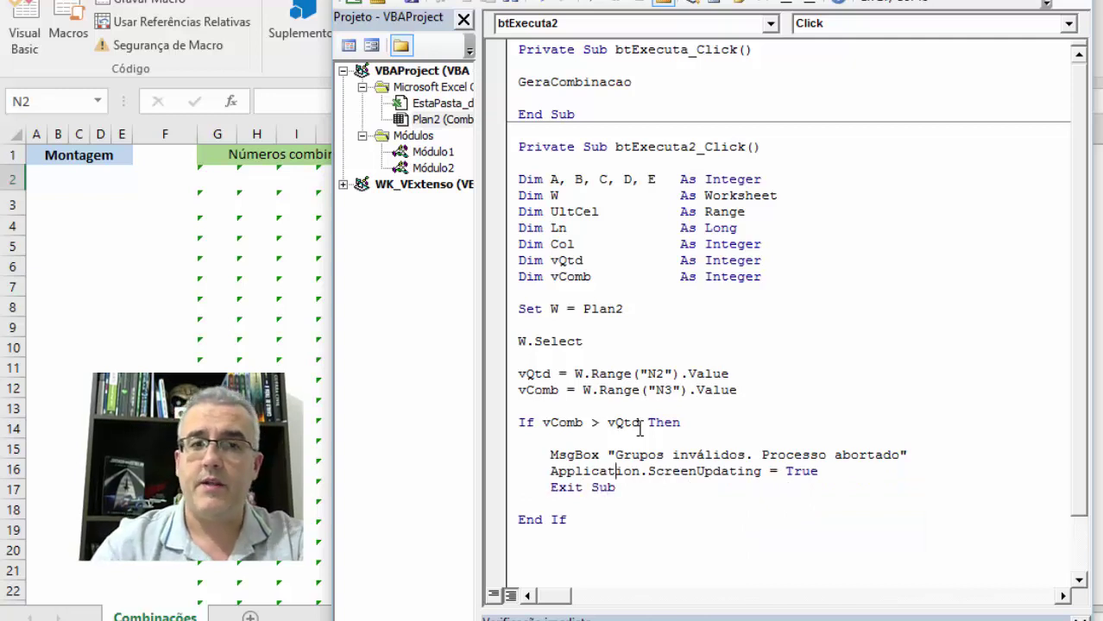
key(Up)
key(Up)
key(Up)
Step: Insert Application.ScreenUpdating = False at the start of btExecuta2_Click
key(Up)
key(Up)
key(Up)
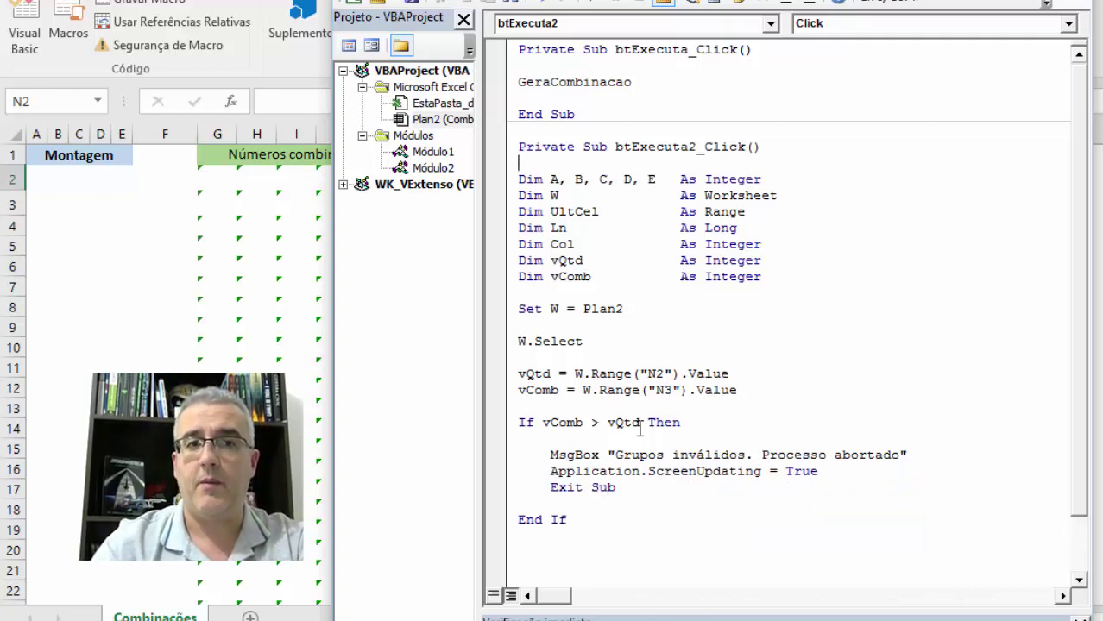
key(Return)
key(Return)
key(Up)
text(appli)
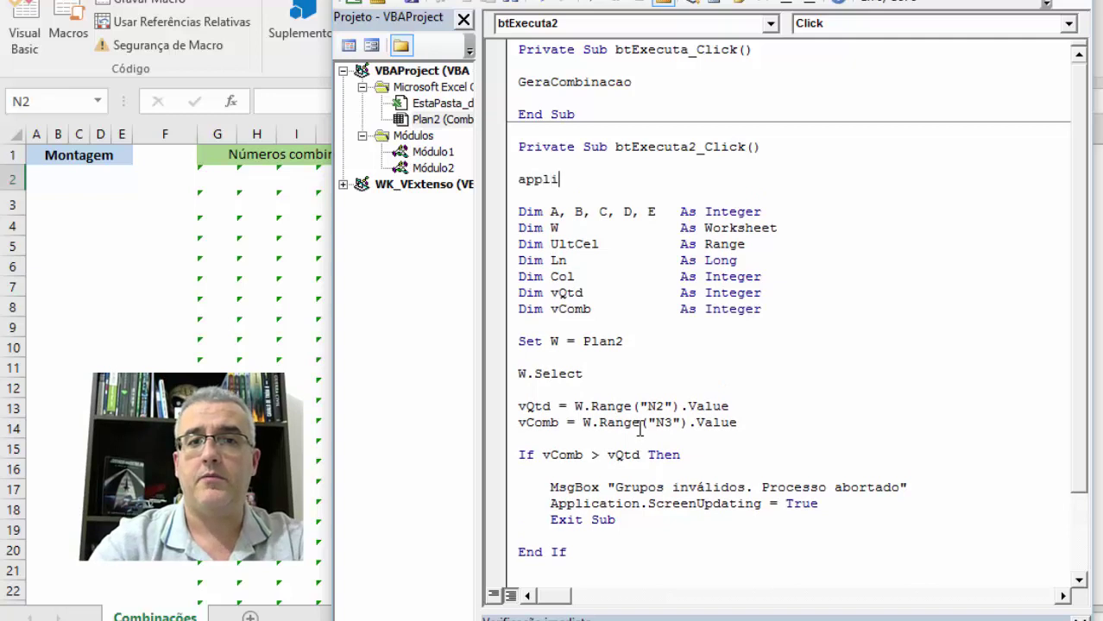
text(cation.scre = )
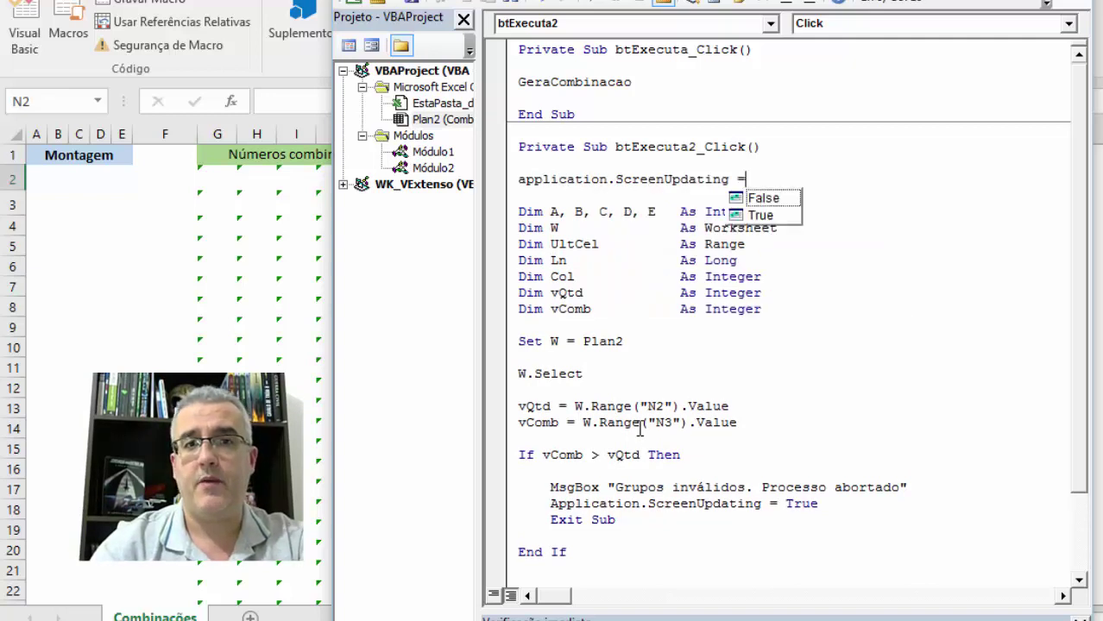
text(false)
key(Tab)
key(shift+Home)
key(ctrl+c)
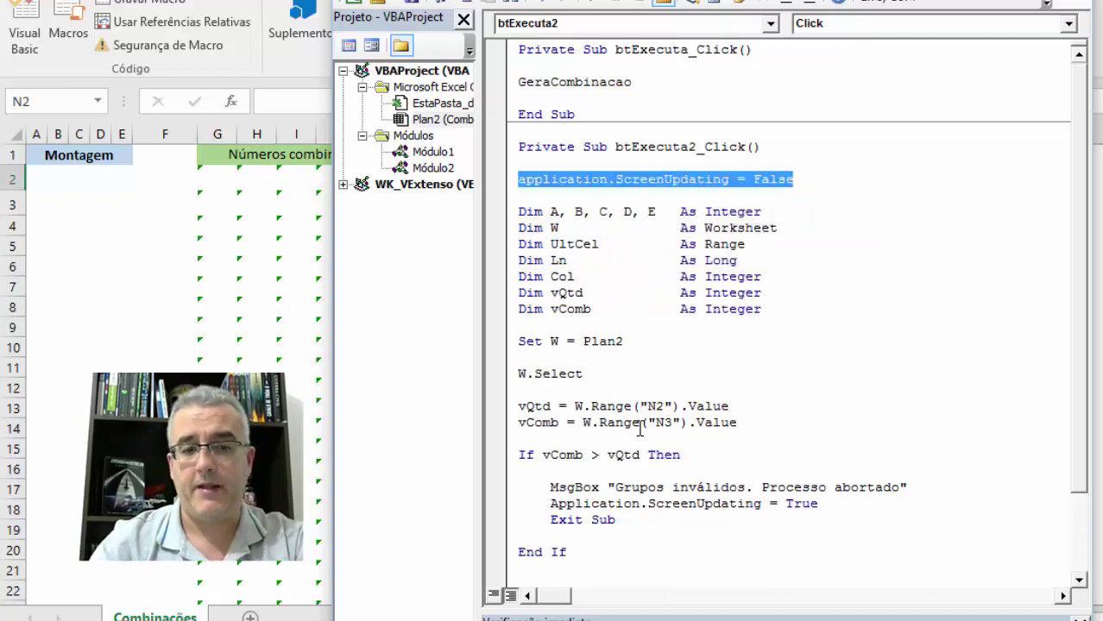
key(Down)
key(Down)
key(Down)
key(Down)
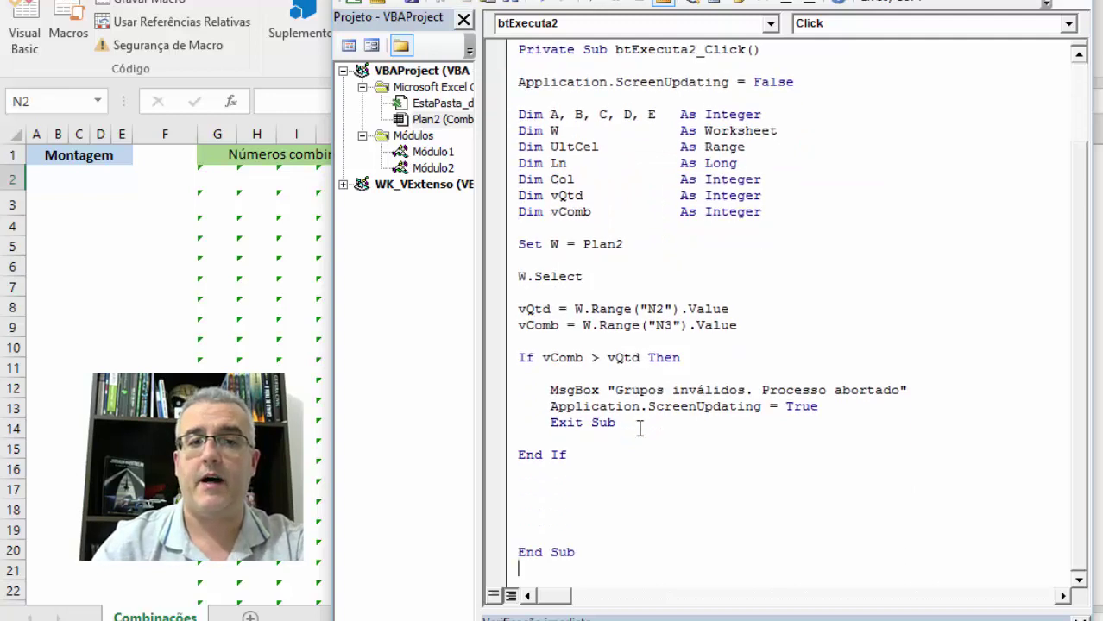
Step: Paste a copy of that line changed to Application.ScreenUpdating = True, with blank lines above it
key(ctrl+v)
key(BackSpace)
key(BackSpace)
key(BackSpace)
key(BackSpace)
key(BackSpace)
text(t)
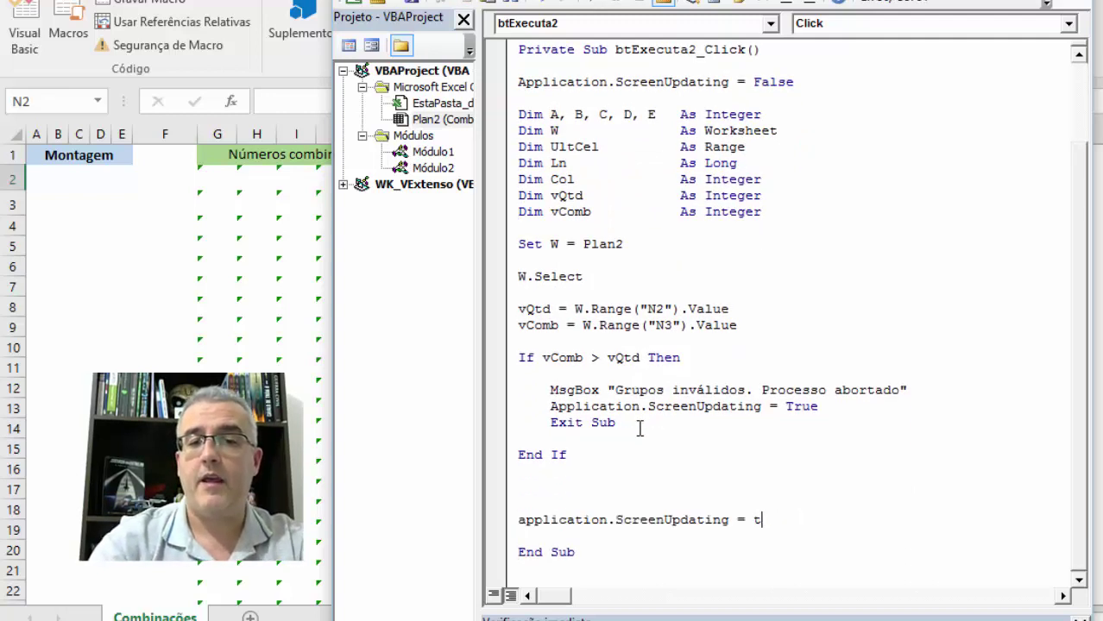
text(rue)
key(Up)
key(Up)
key(Return)
key(Return)
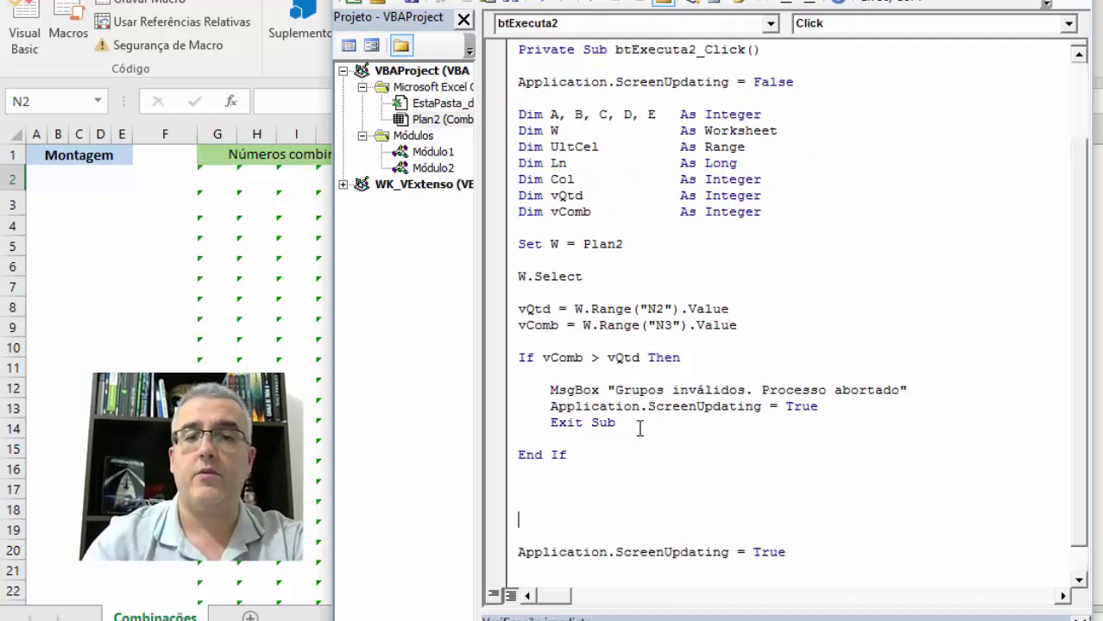
key(ctrl+y)
key(ctrl+y)
key(Up)
key(Up)
key(Up)
key(Up)
key(Up)
key(Up)
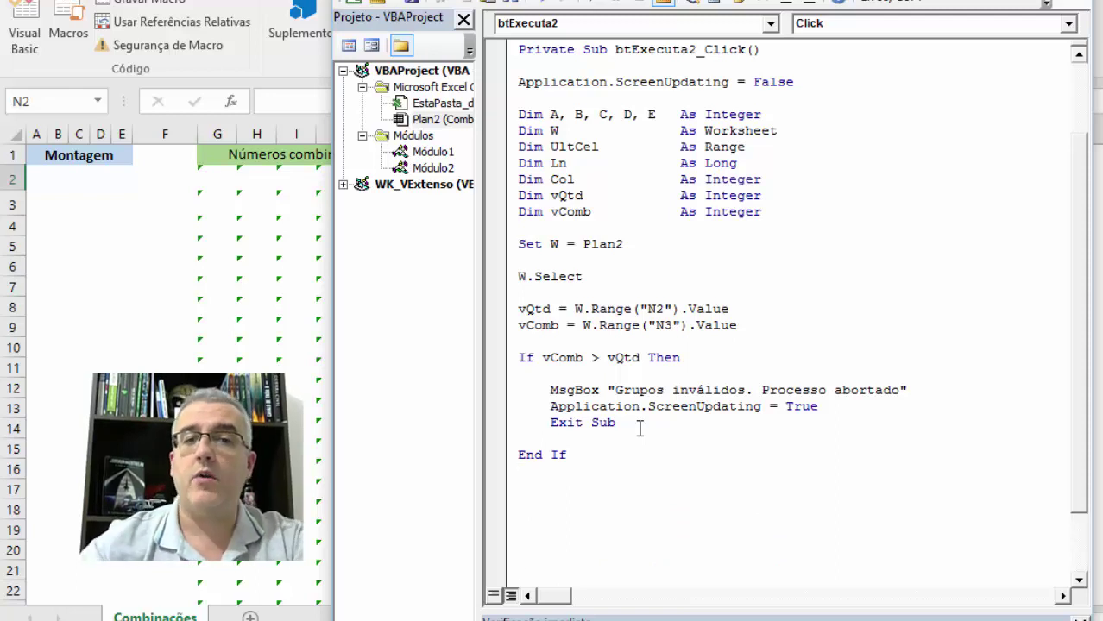
key(alt+F11)
Step: Look over N3's allowed-values list, then enter 15 as the quantity in N2
click(725, 205)
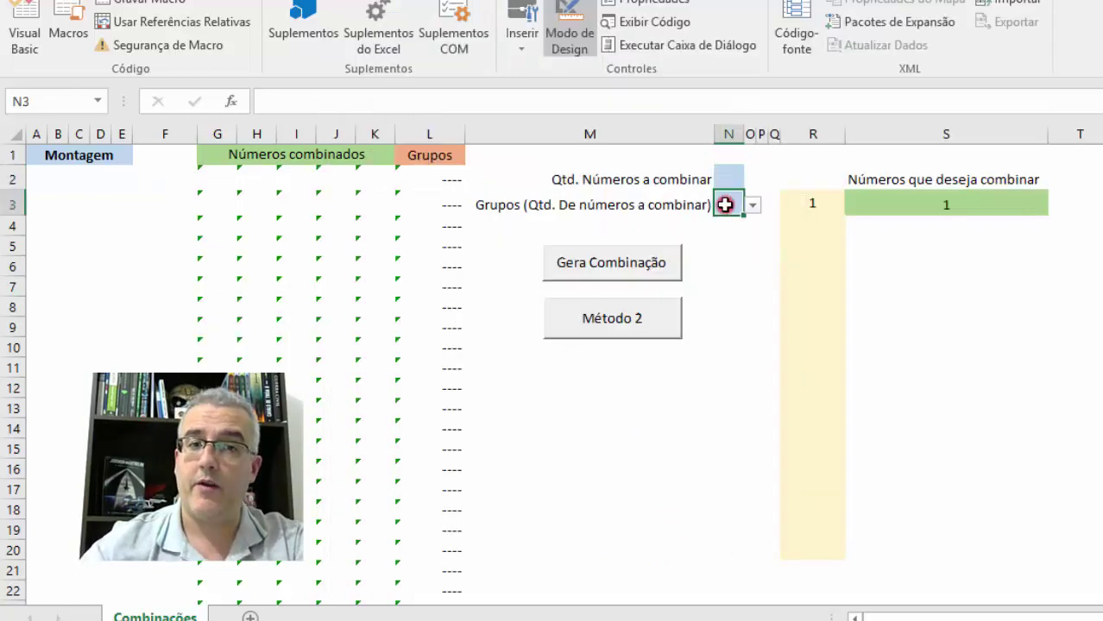
click(752, 204)
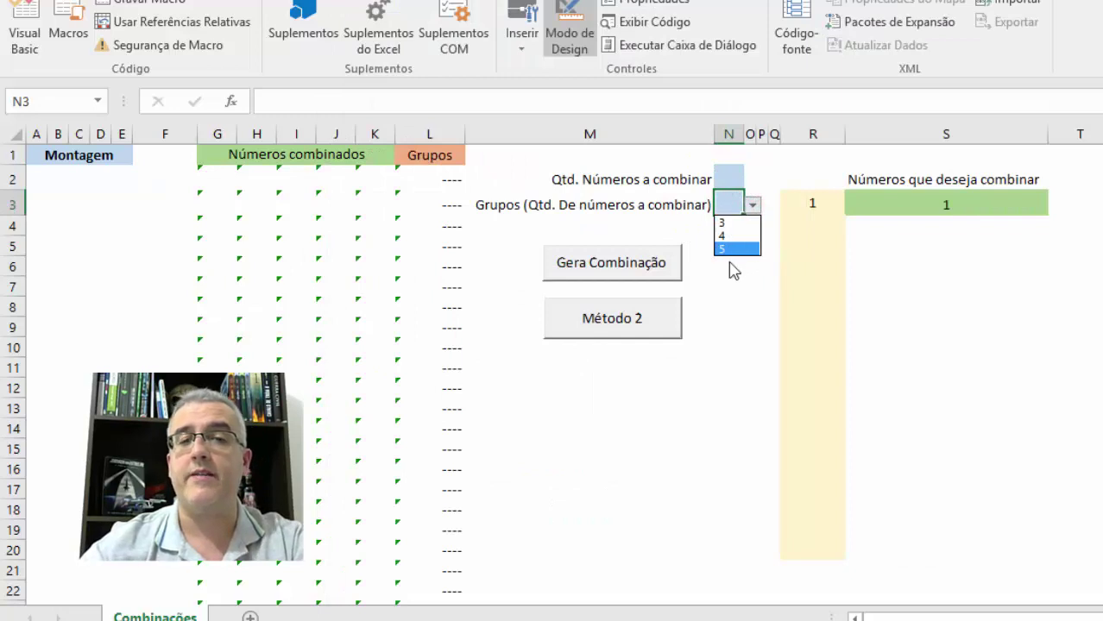
click(729, 203)
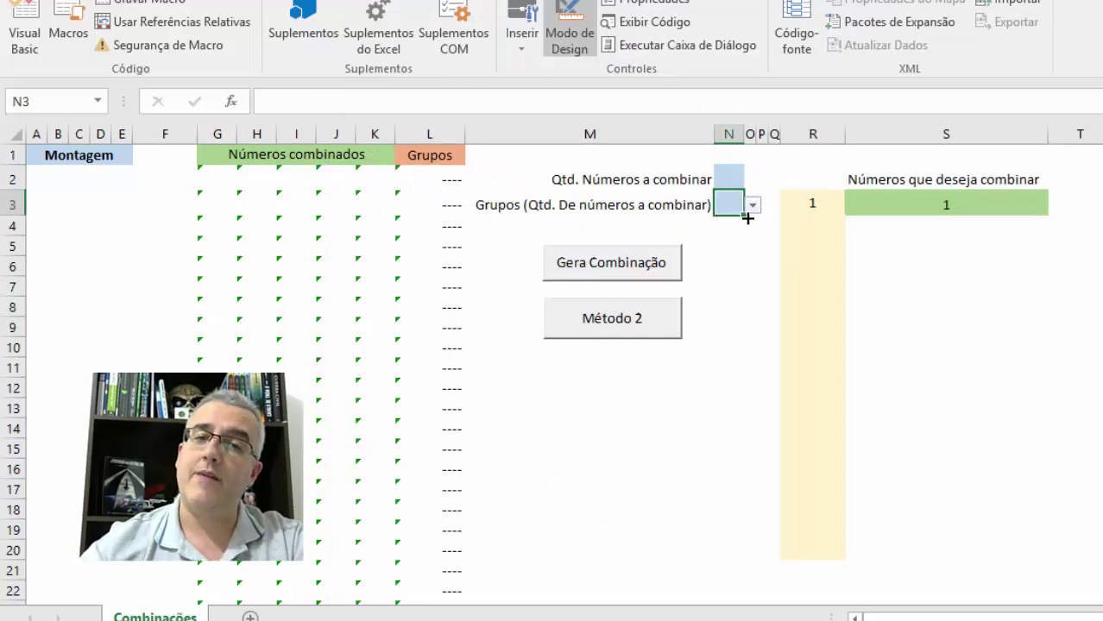
click(729, 176)
text(1)
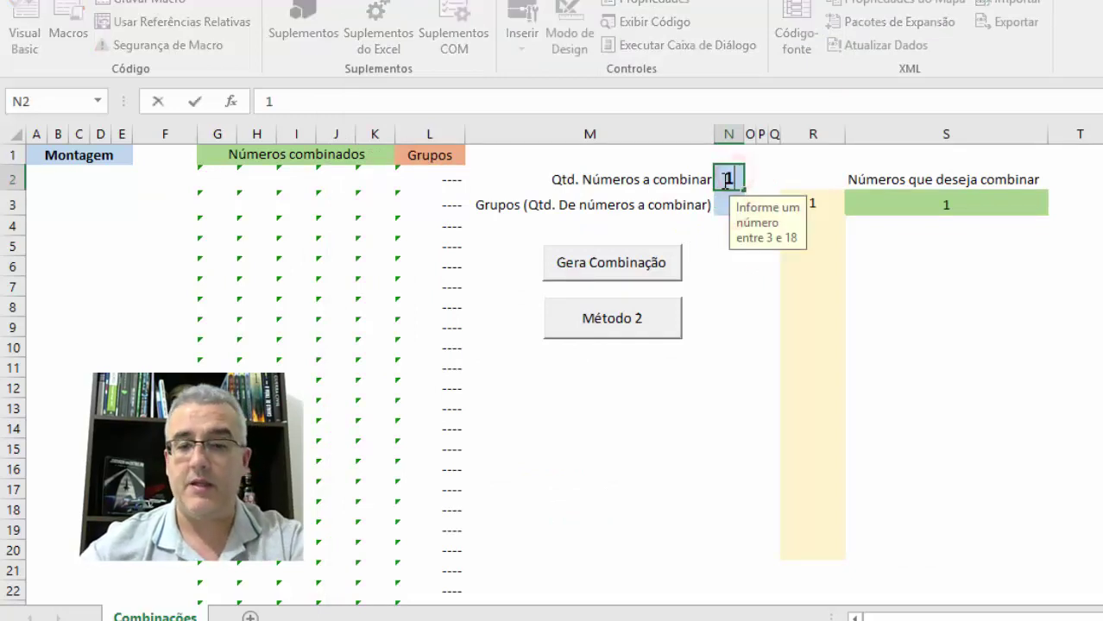
text(5)
key(Return)
Step: Enter 19 in N3, cancel the rejected entry, and reopen the btExecuta2_Click code
click(729, 203)
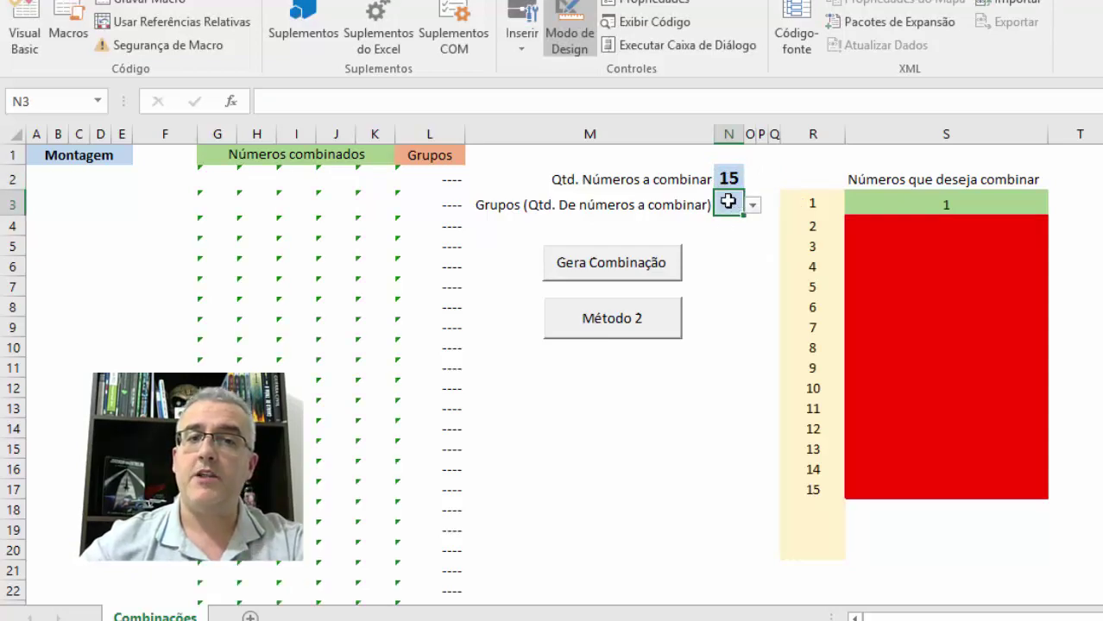
text(19)
key(Return)
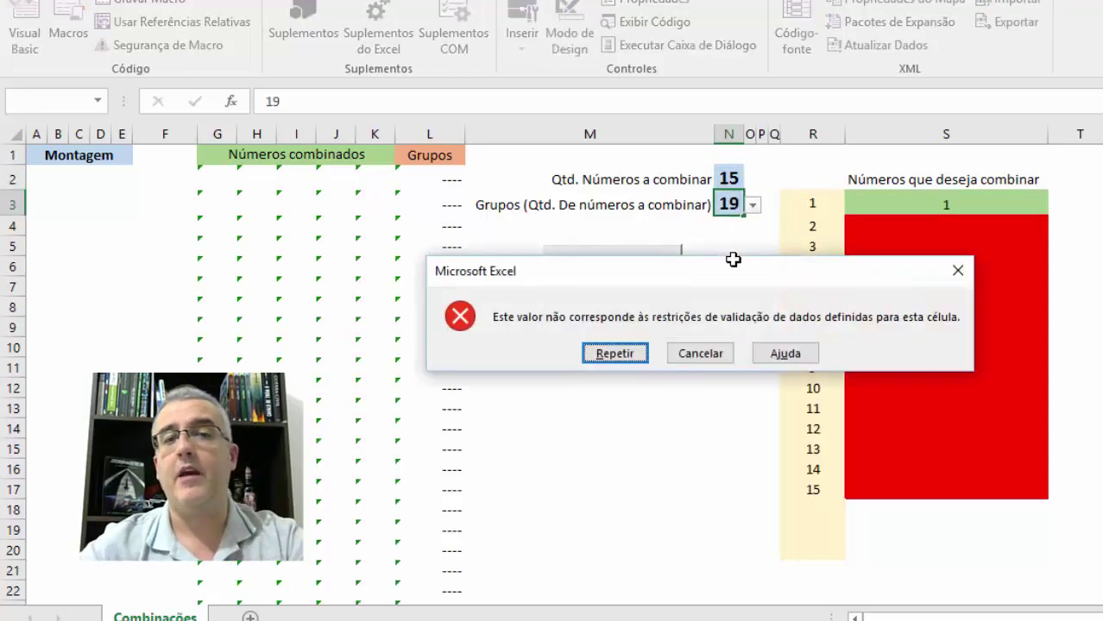
key(Escape)
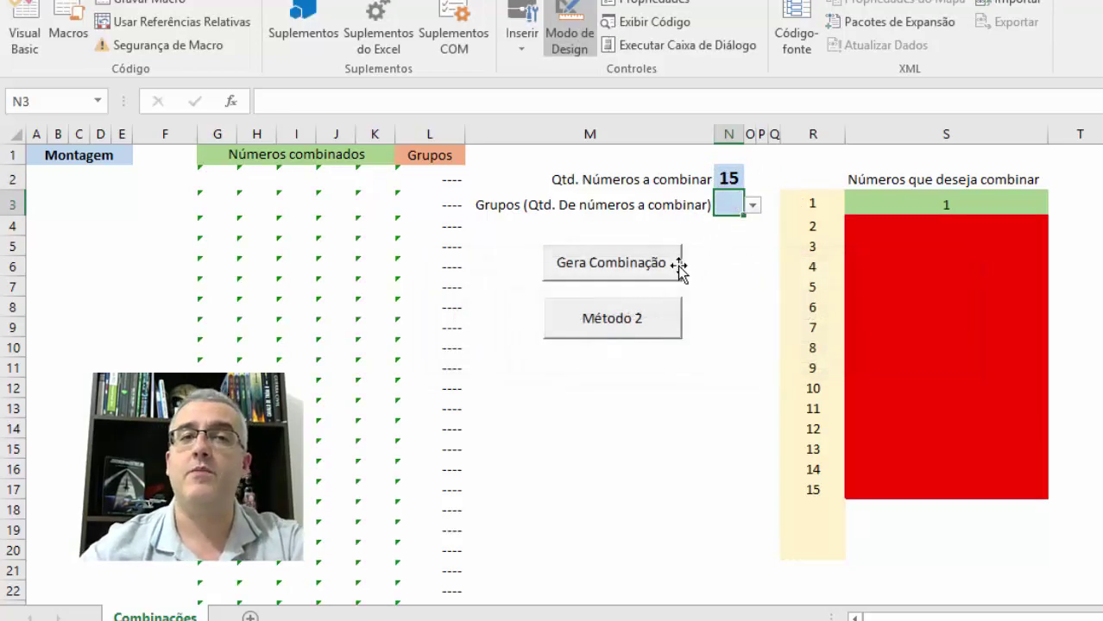
double_click(679, 269)
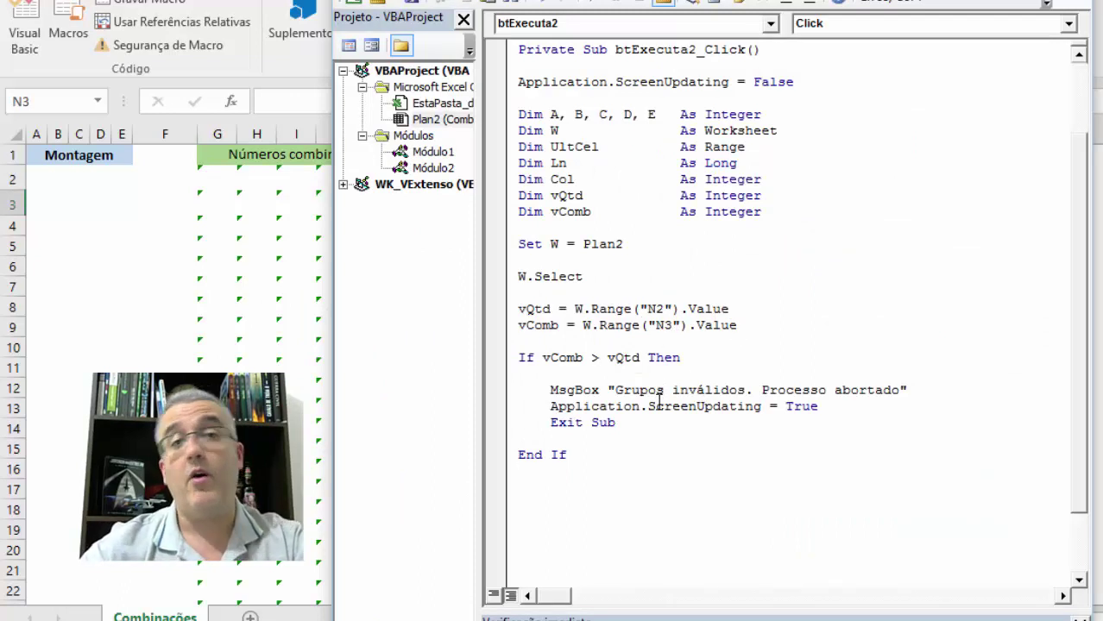
Step: Begin the clearing line below End If, trying an ActiveSheet.Range reference before erasing it
click(557, 507)
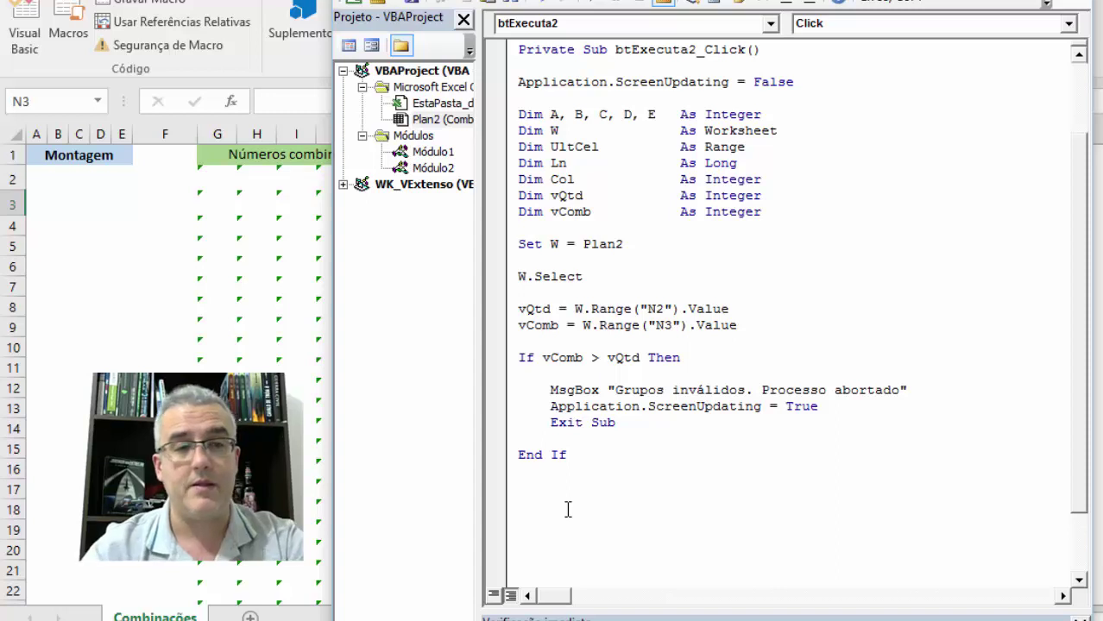
key(Up)
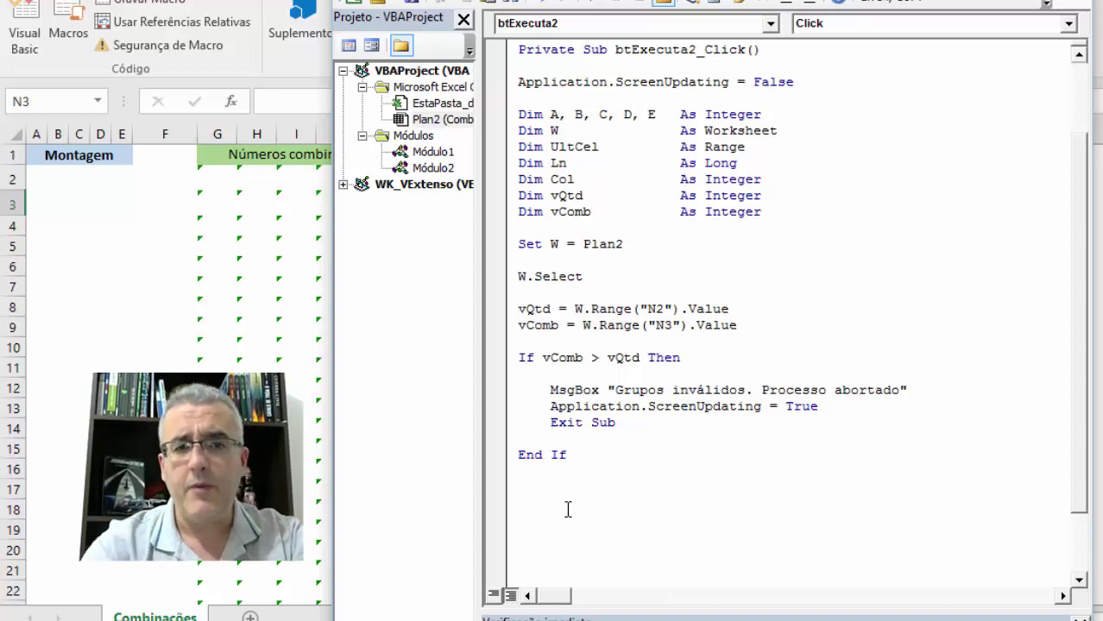
text(activeshhe)
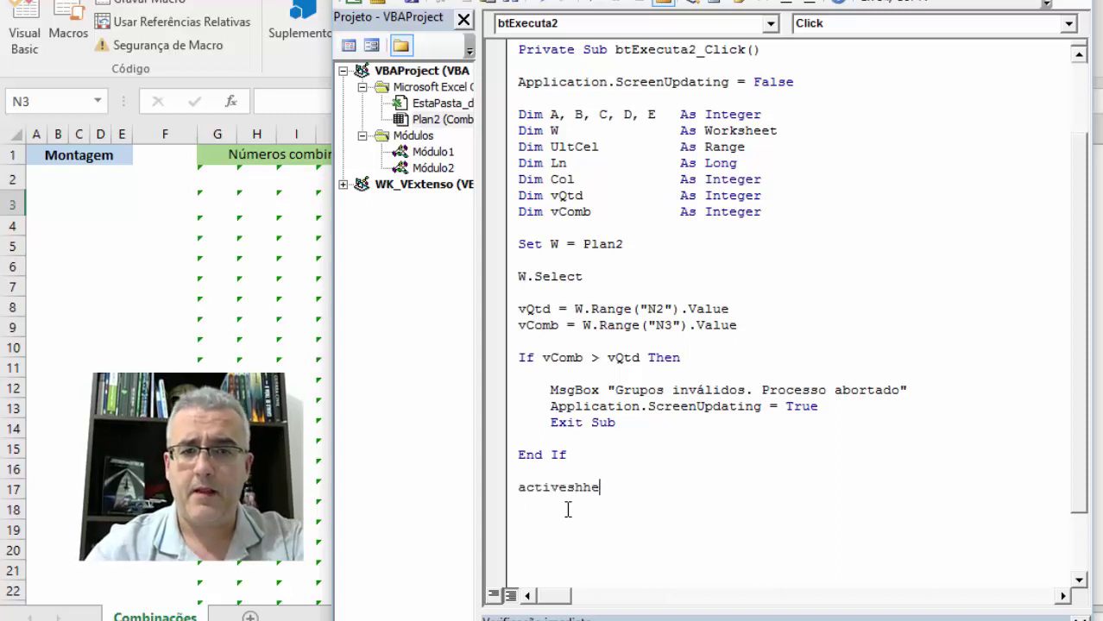
key(BackSpace)
key(BackSpace)
text(ett.)
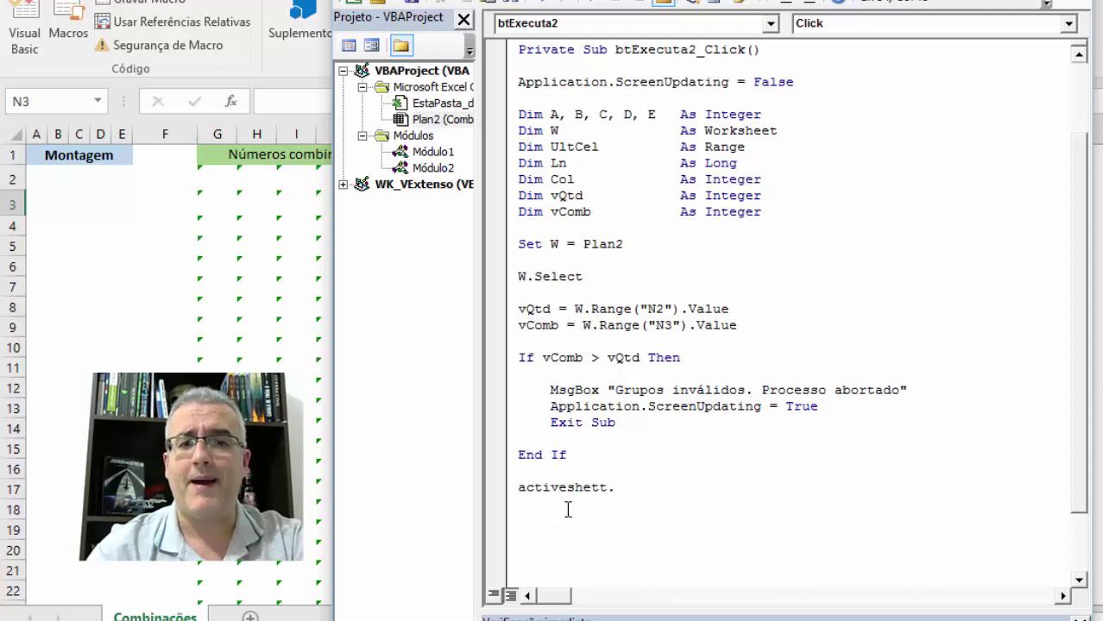
key(BackSpace)
key(BackSpace)
key(BackSpace)
text(et.)
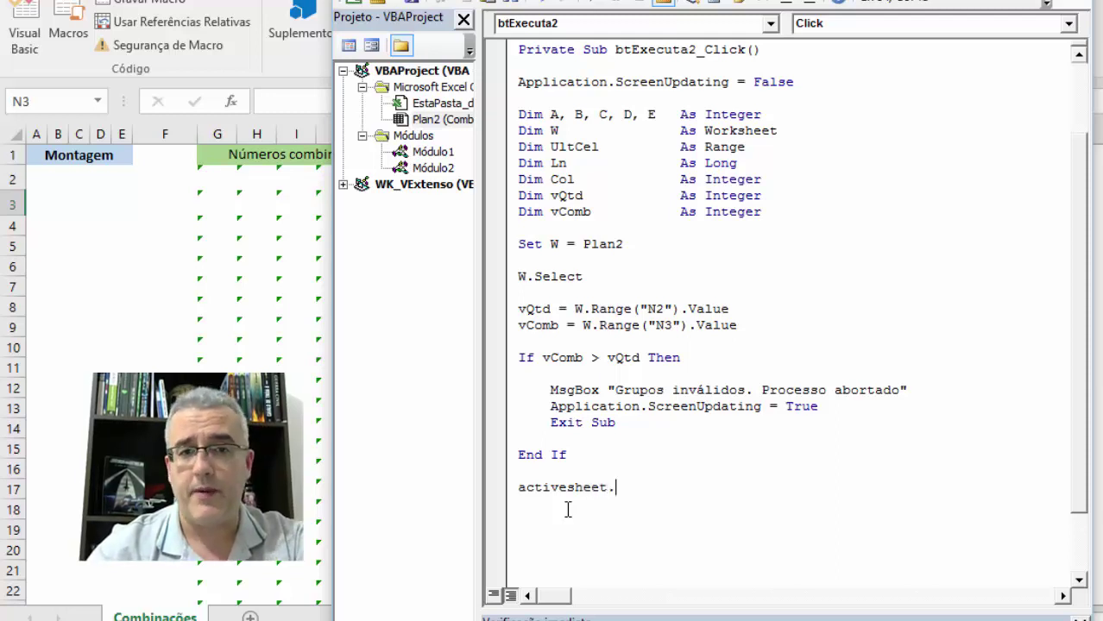
text(range(")
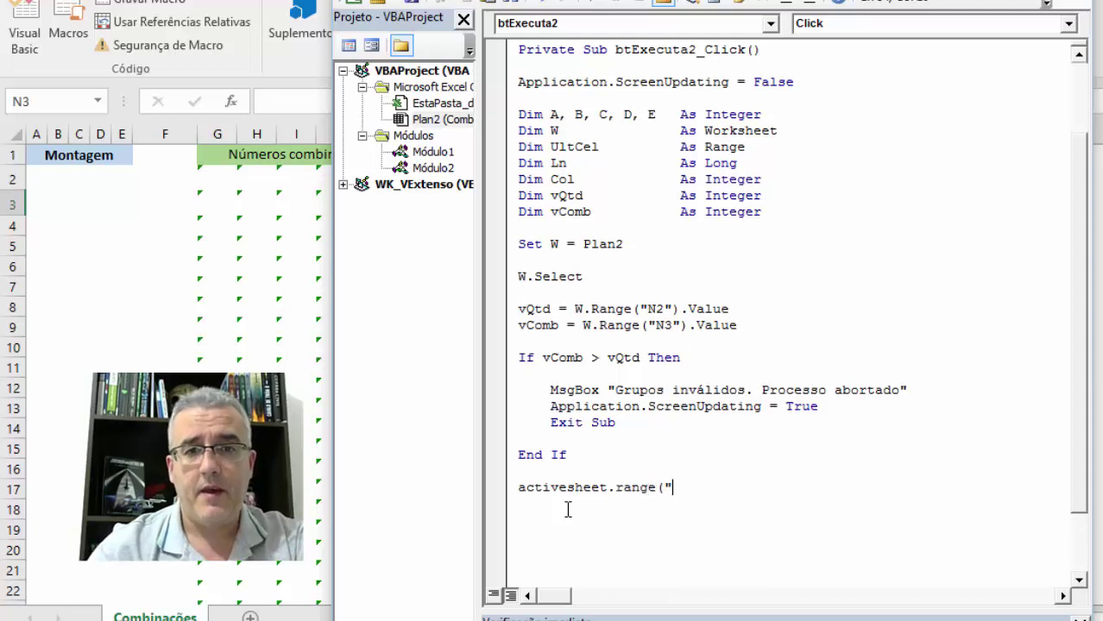
key(BackSpace)
key(BackSpace)
key(BackSpace)
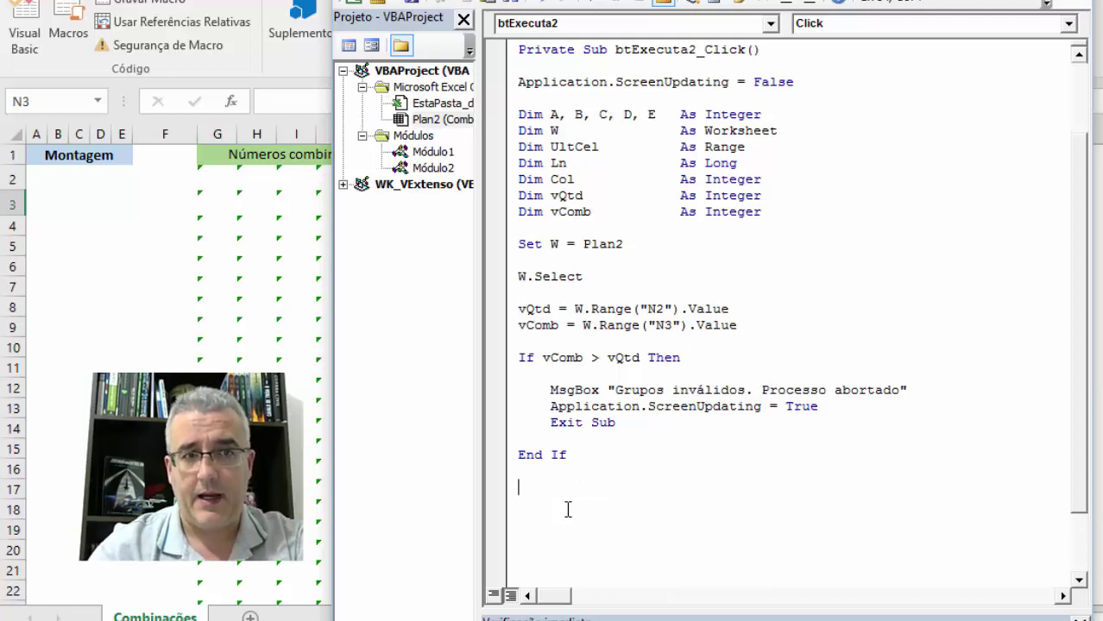
Step: Write W.Range("A2:L" & W.Rows.Count).ClearContents, checking the sheet's columns A–L
text(w.range("A2:L)
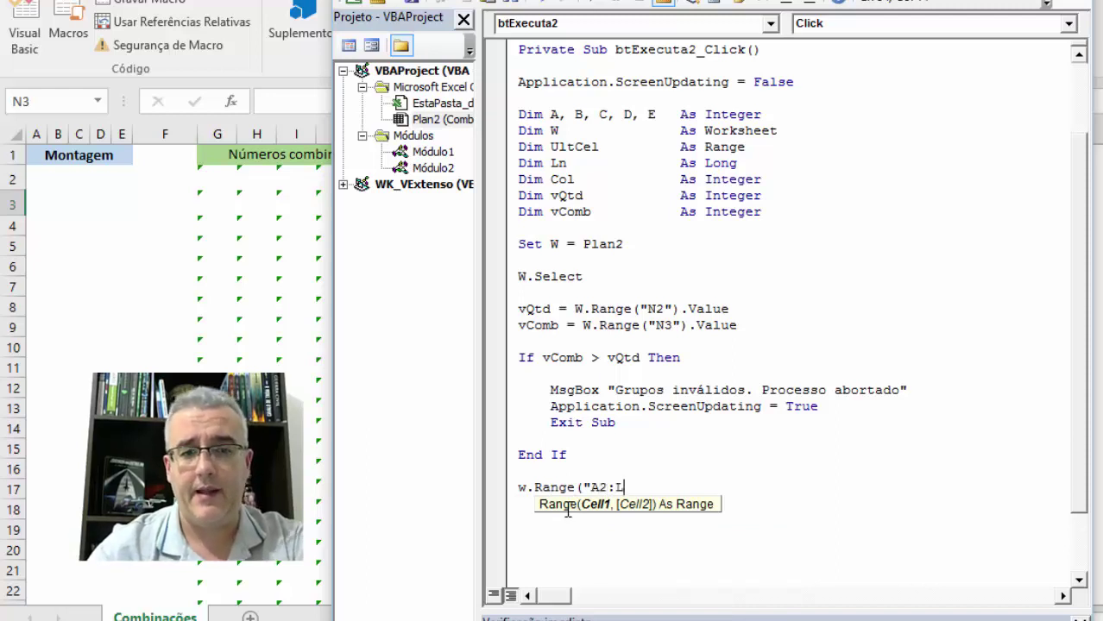
text(1048)
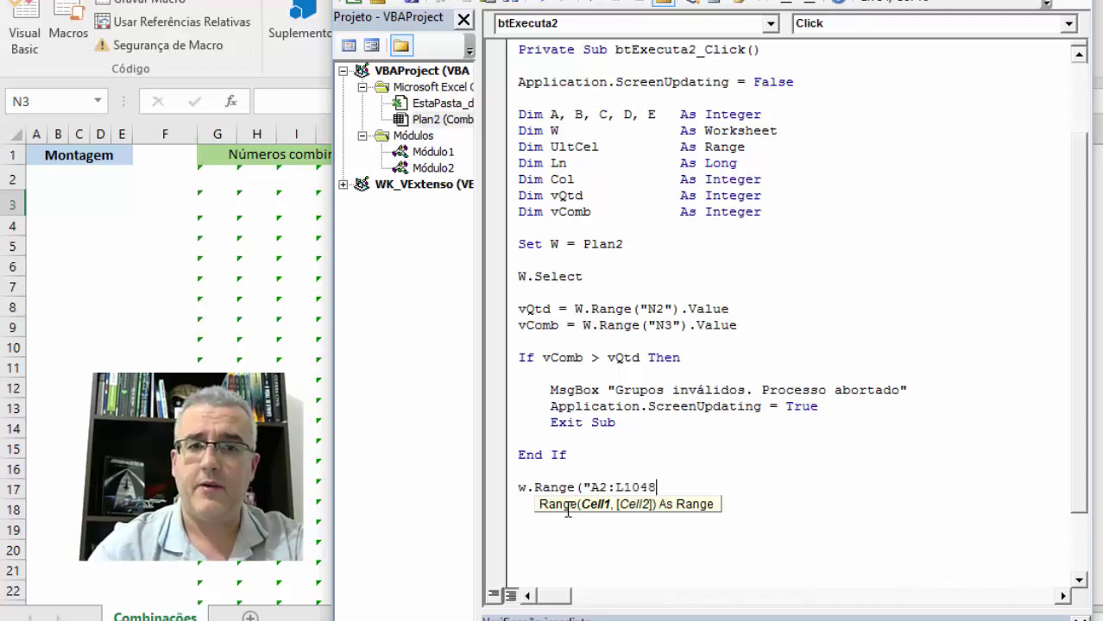
text(576)
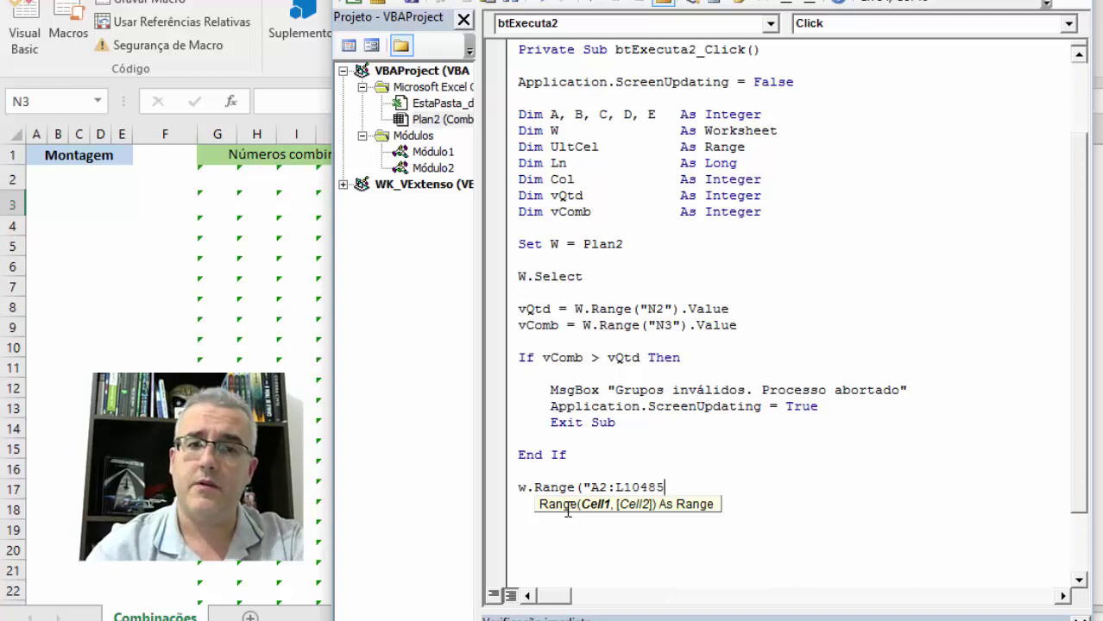
key(BackSpace)
key(BackSpace)
key(BackSpace)
key(BackSpace)
key(BackSpace)
text(" )
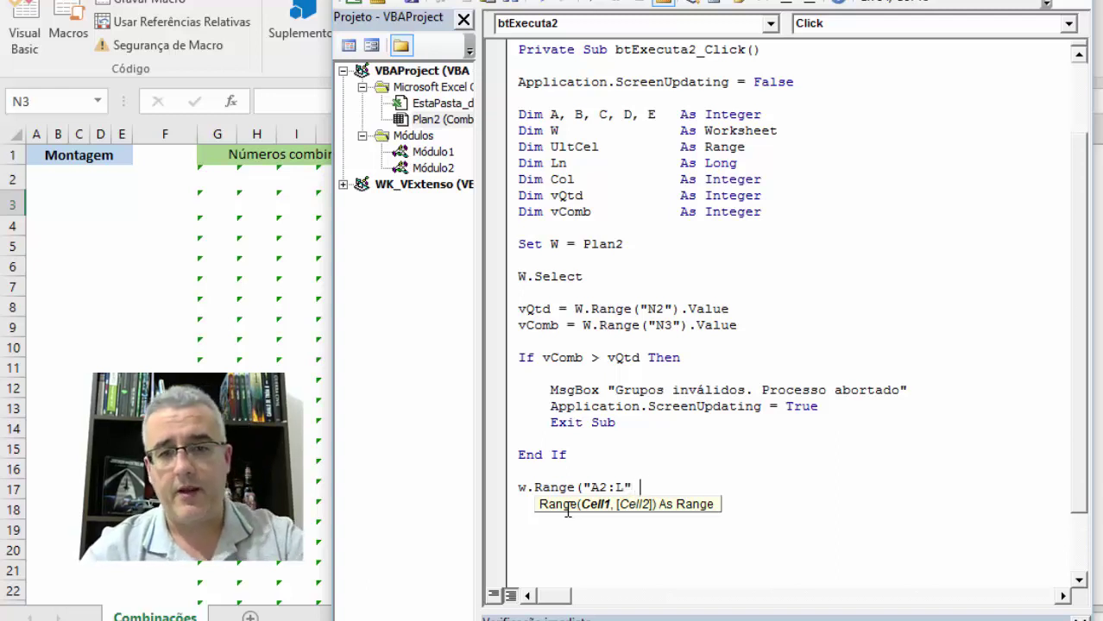
text(&)
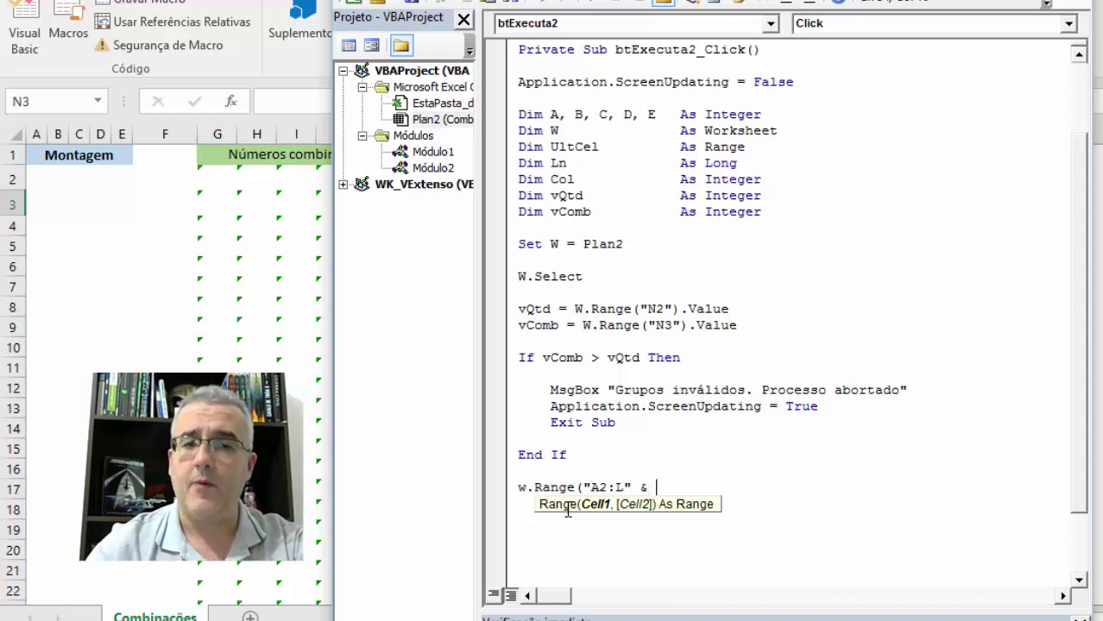
text(.RO)
text(.Rows.)
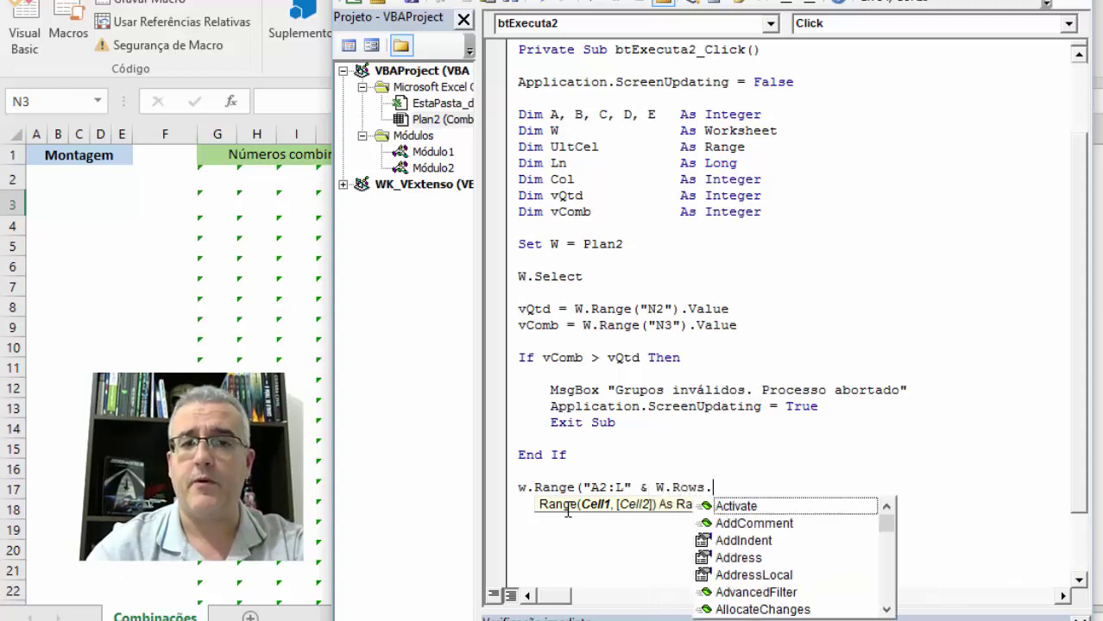
text(COUNT))
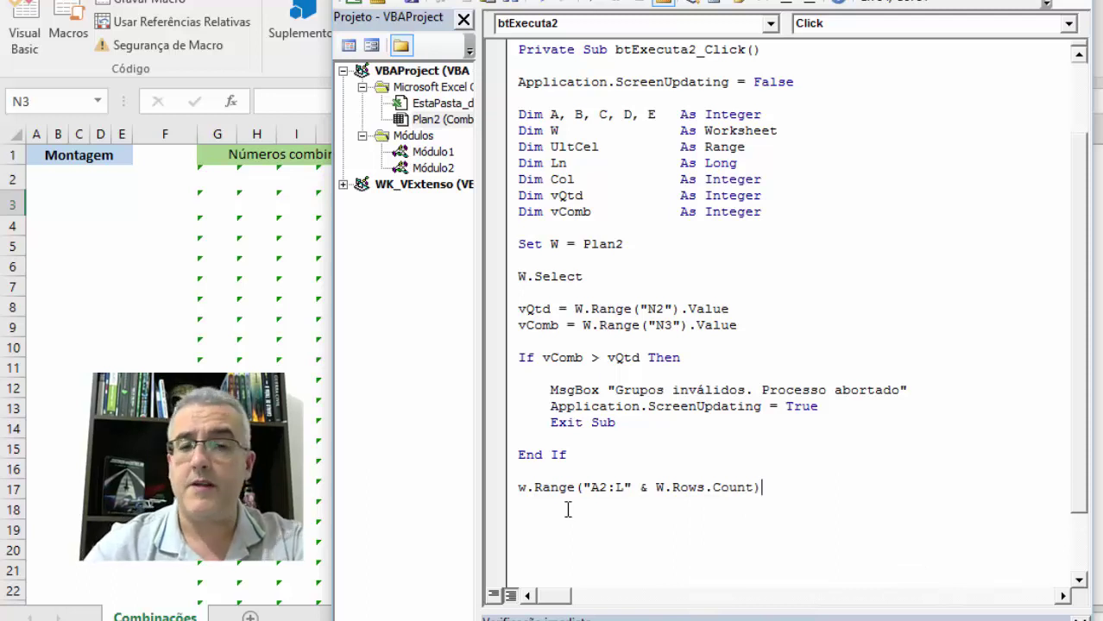
text(.CLEAR)
key(Down)
key(Down)
key(Tab)
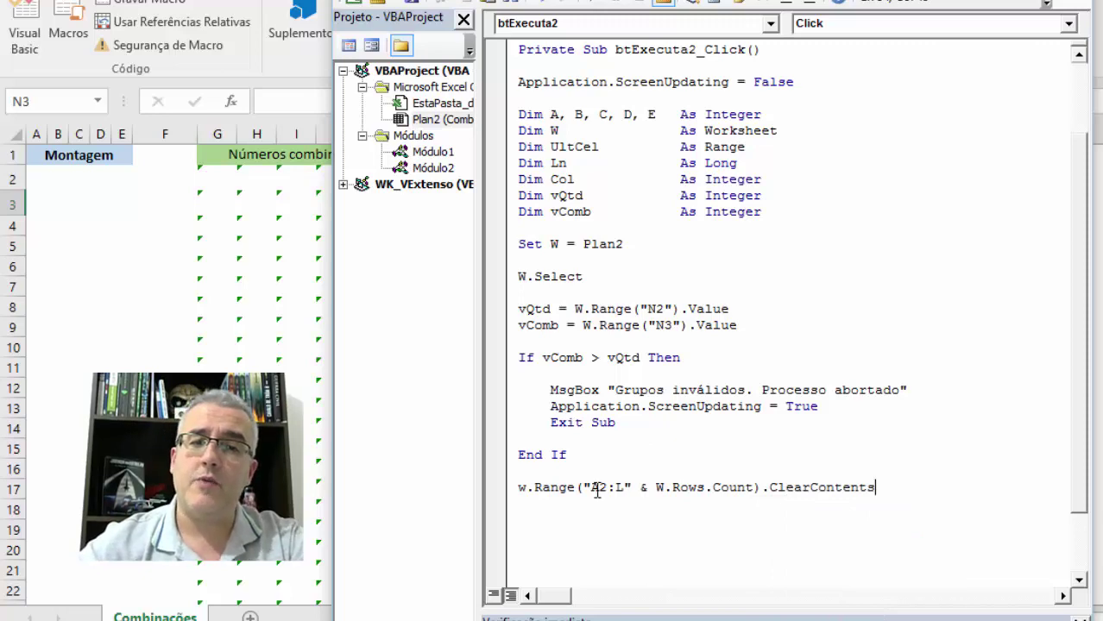
key(alt+F11)
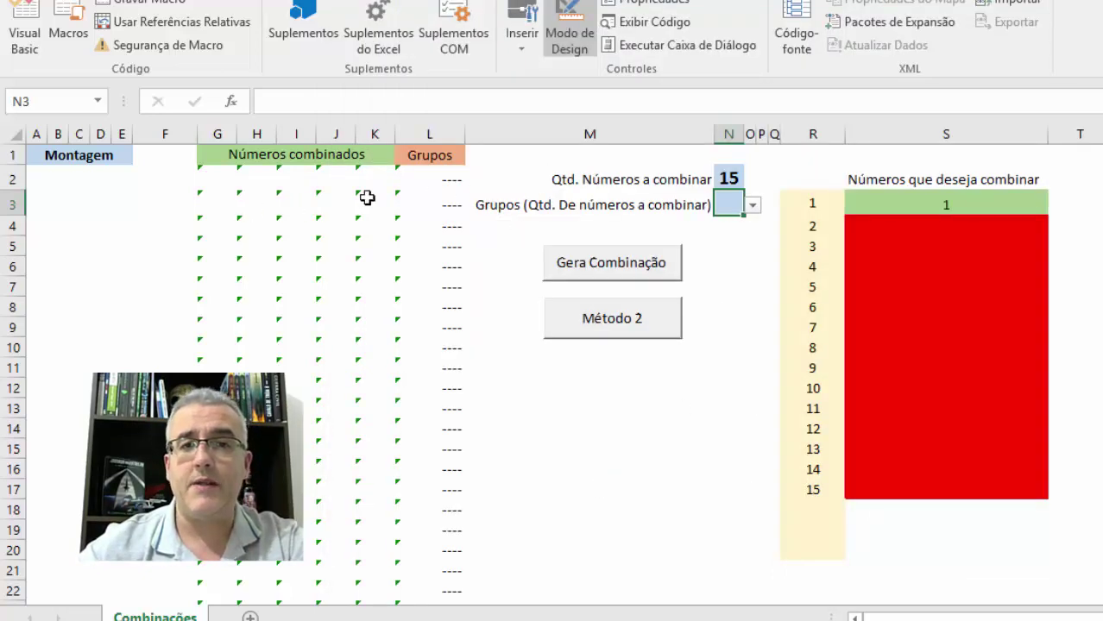
key(alt+F11)
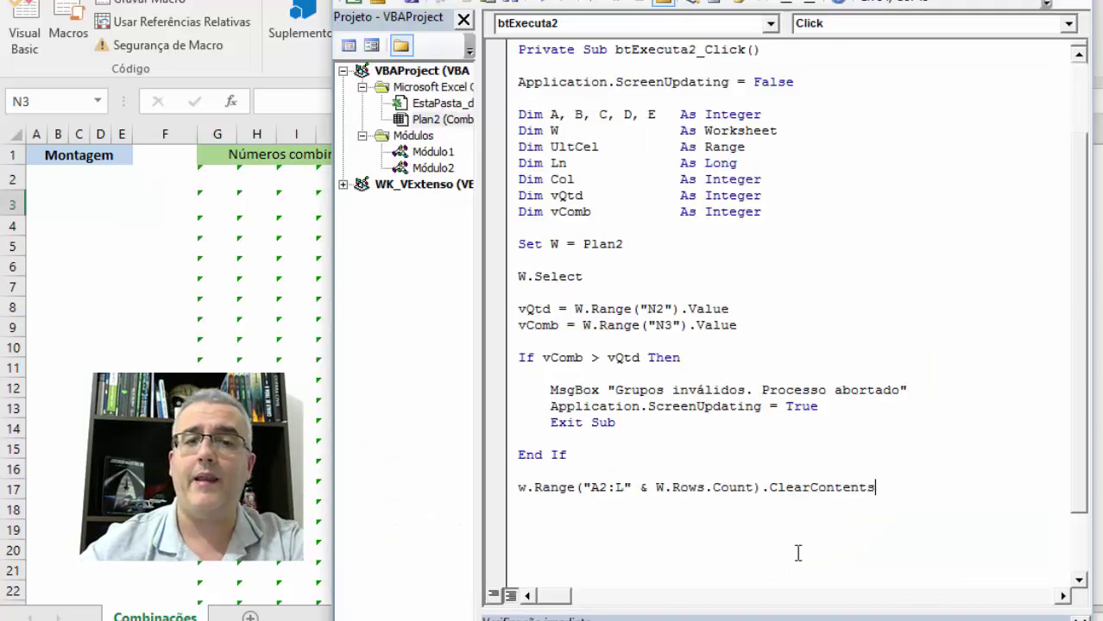
drag(880, 488, 517, 488)
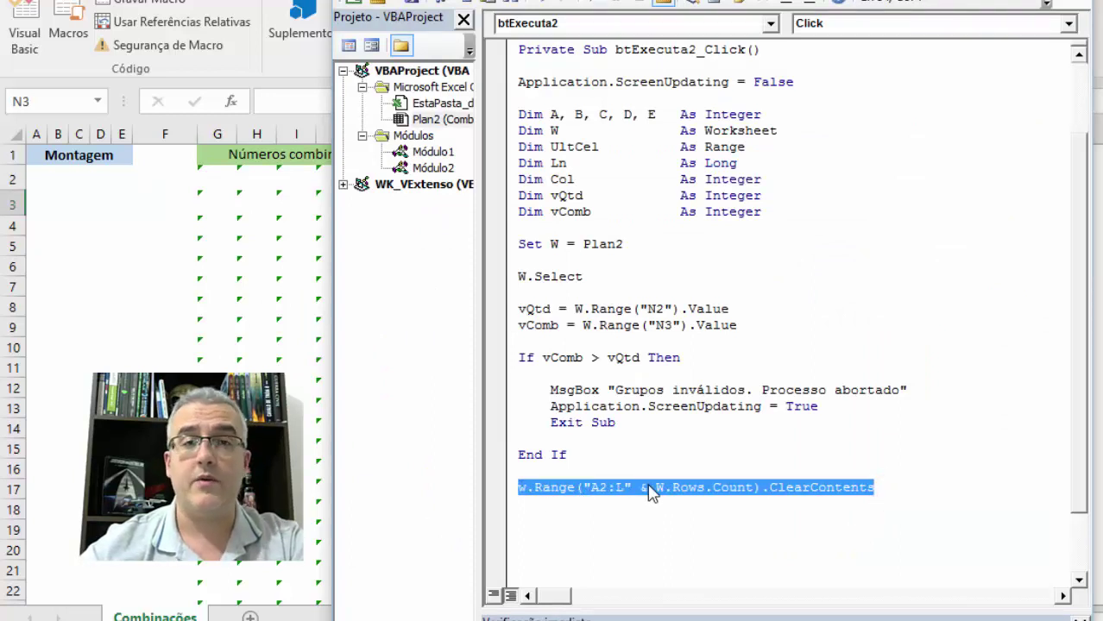
click(719, 516)
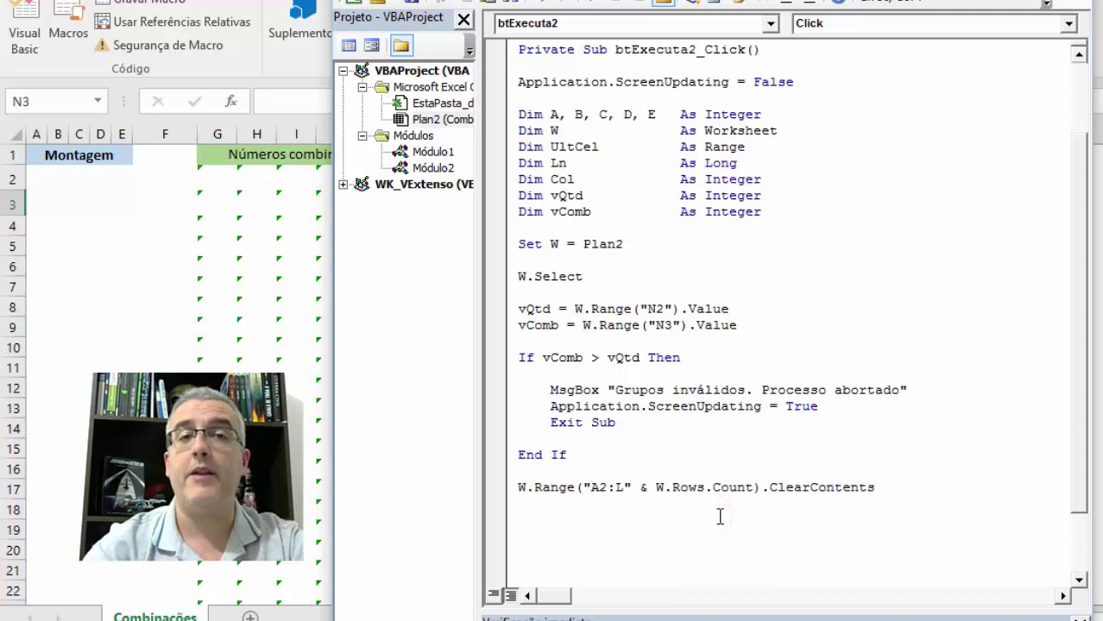
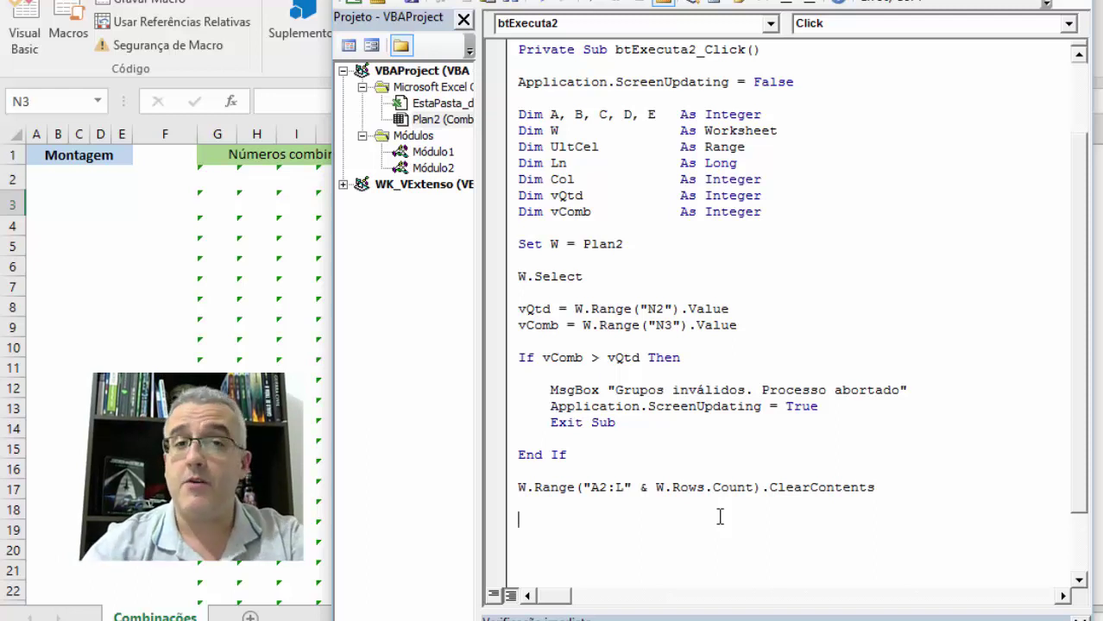
Step: Have the macro write 'Montagem' to A1 and 'Números combinados' to G1
text(W.Range()
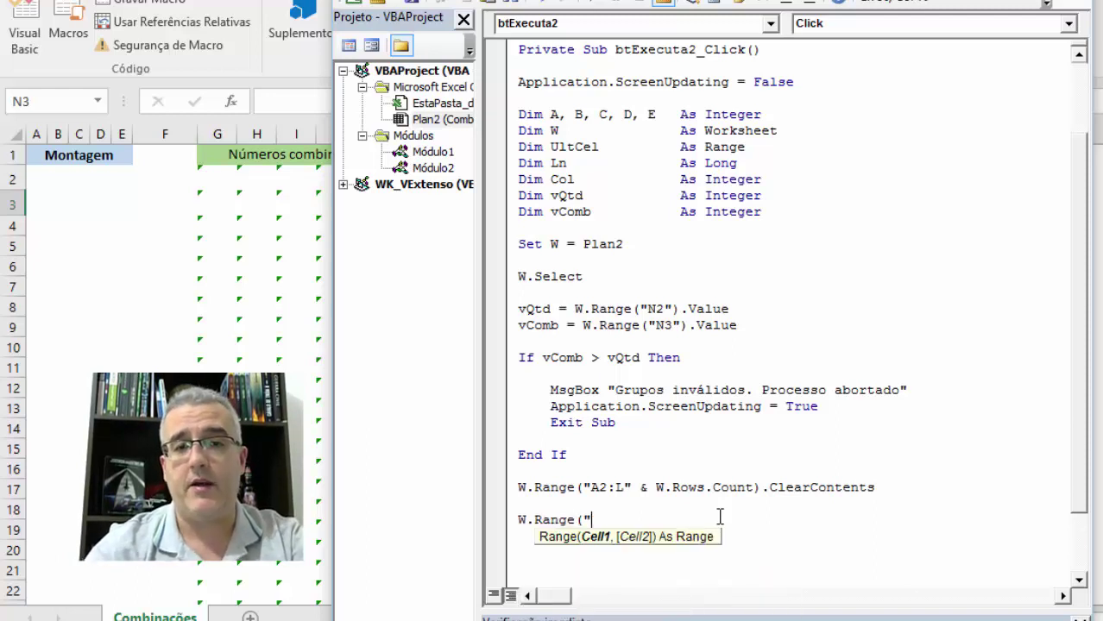
text(a1").VALUE)
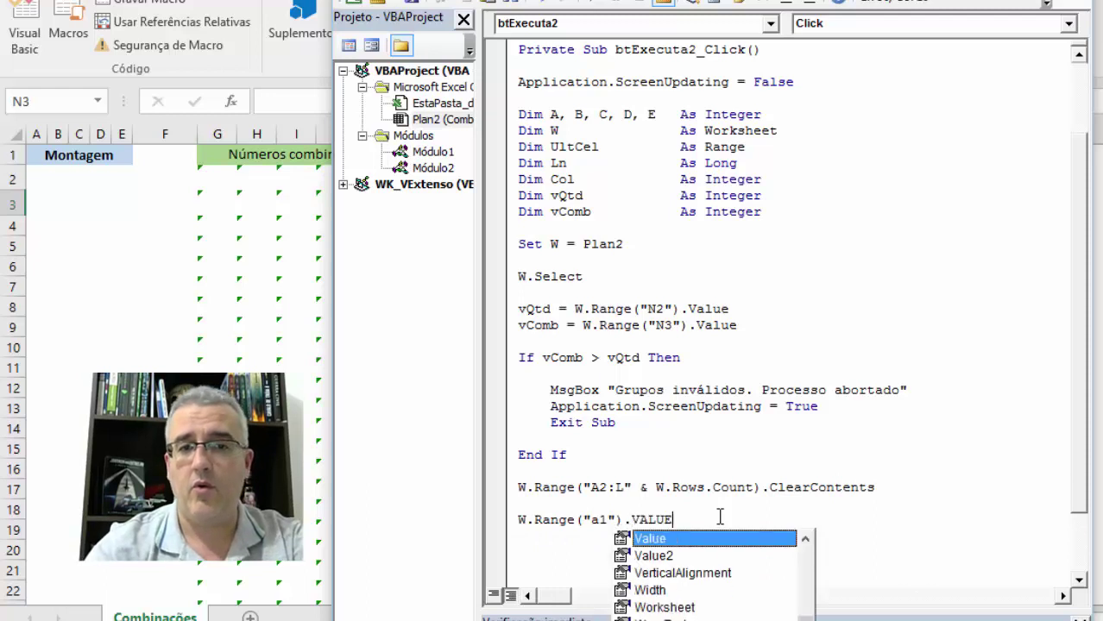
text( = )
text(ONTAG)
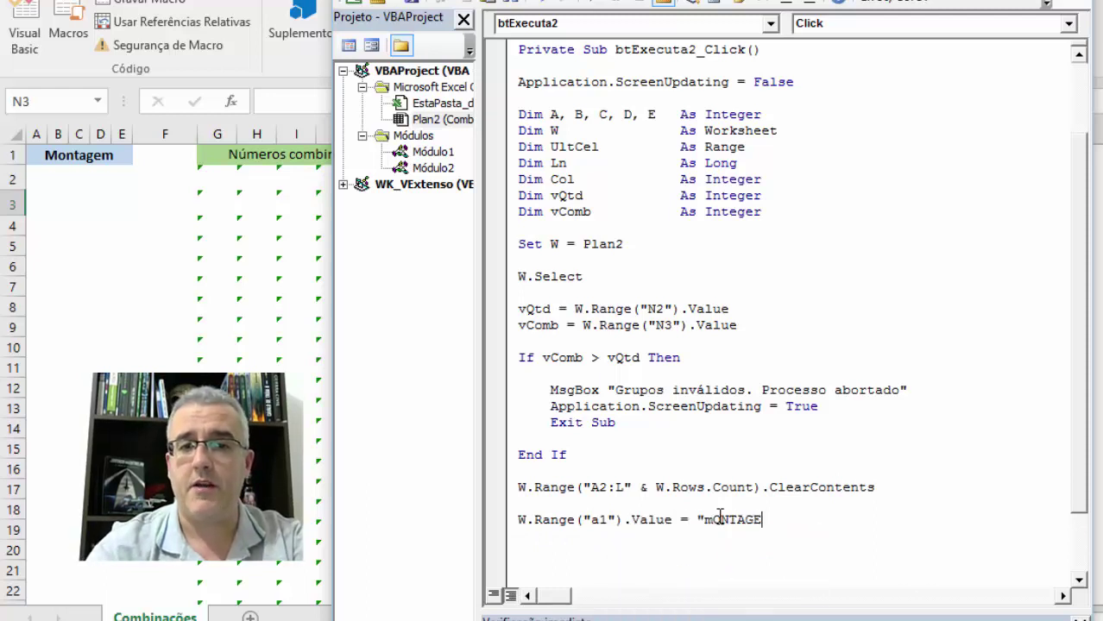
key(BackSpace)
key(BackSpace)
key(BackSpace)
key(BackSpace)
text(Mon)
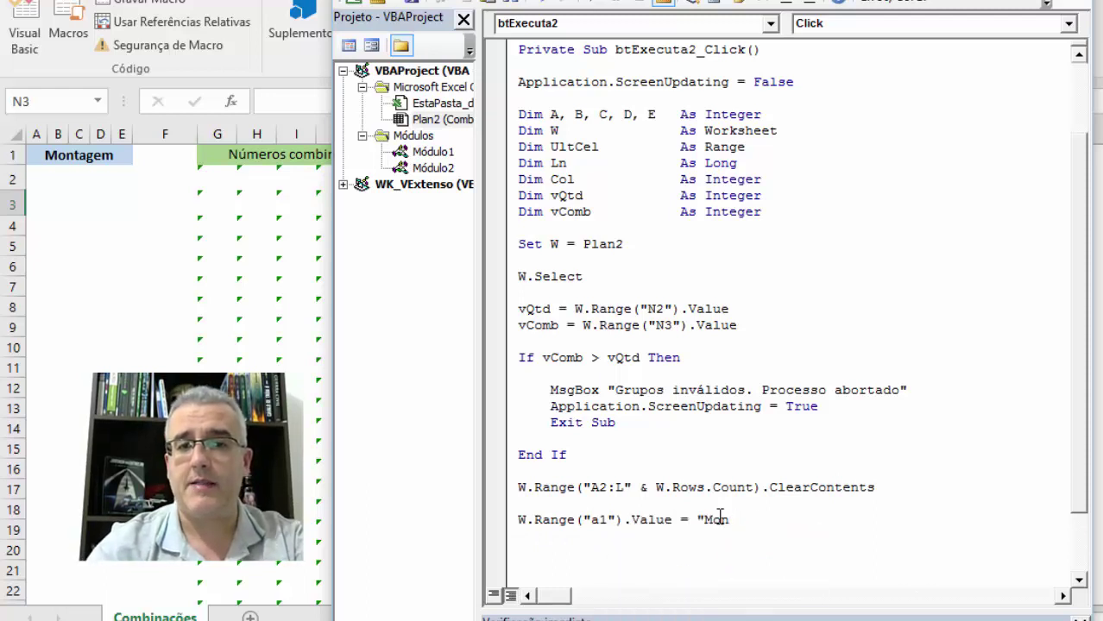
text(tagem")
key(Return)
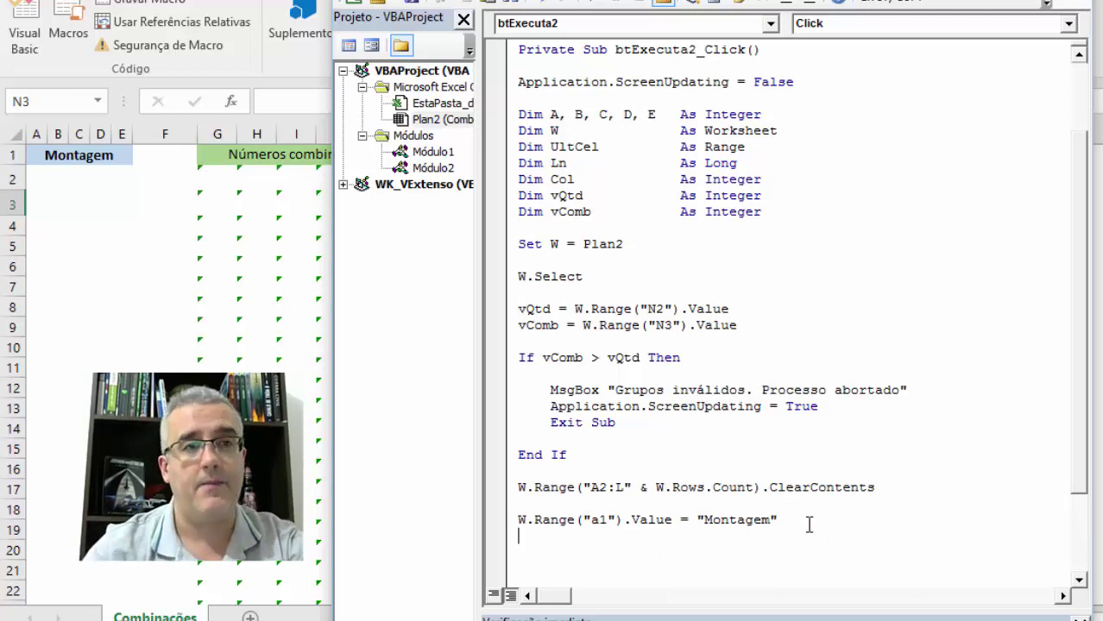
text(W.range)
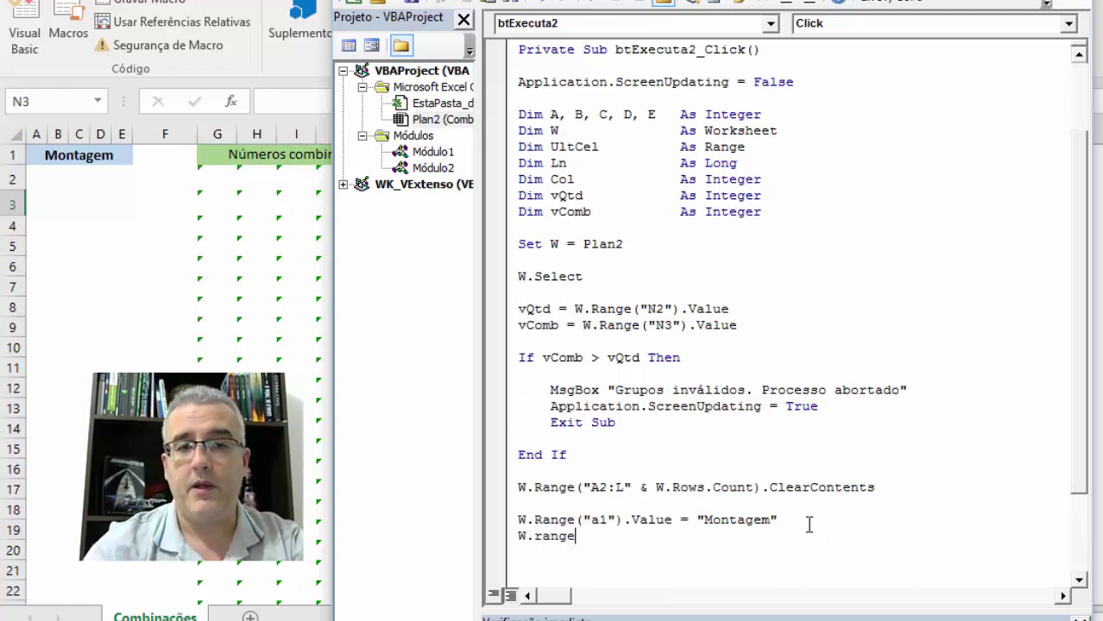
text(("G1)
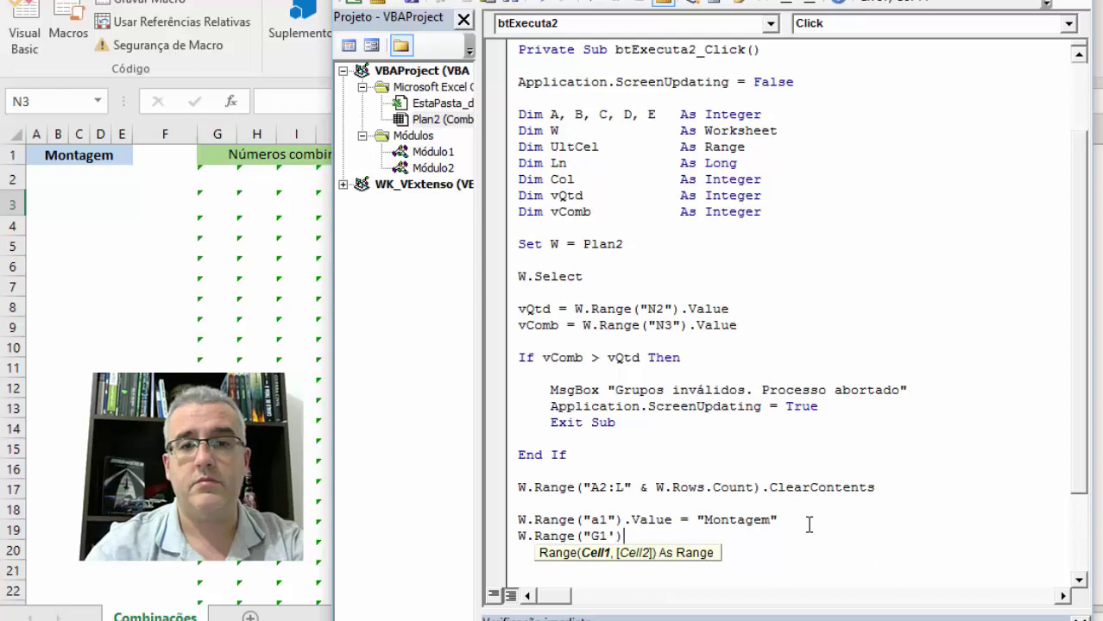
text(").va )
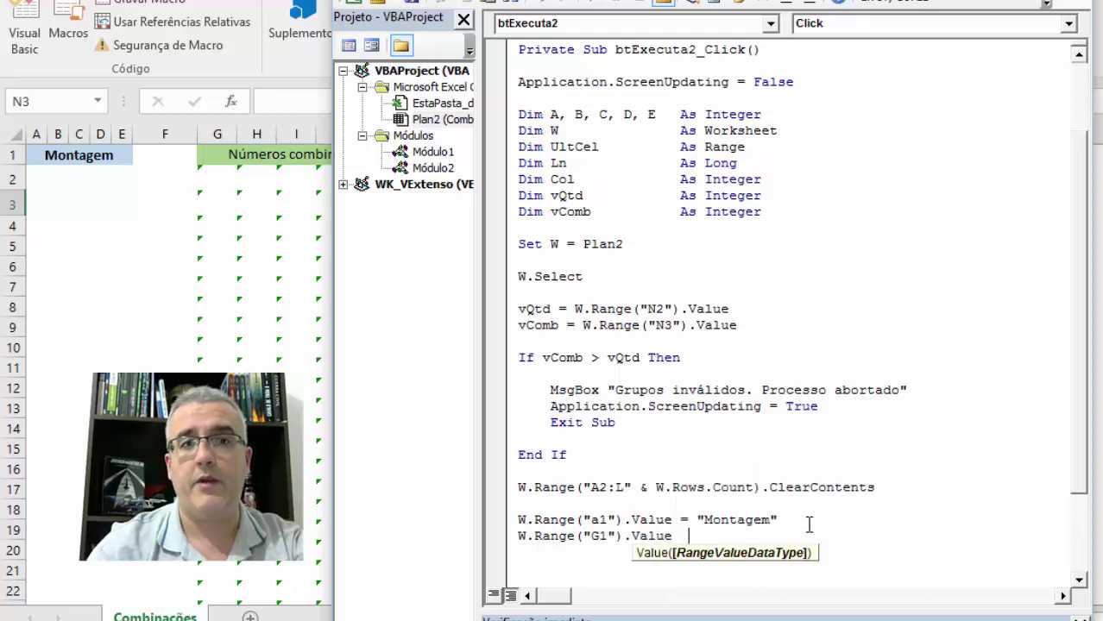
text(= "Númer)
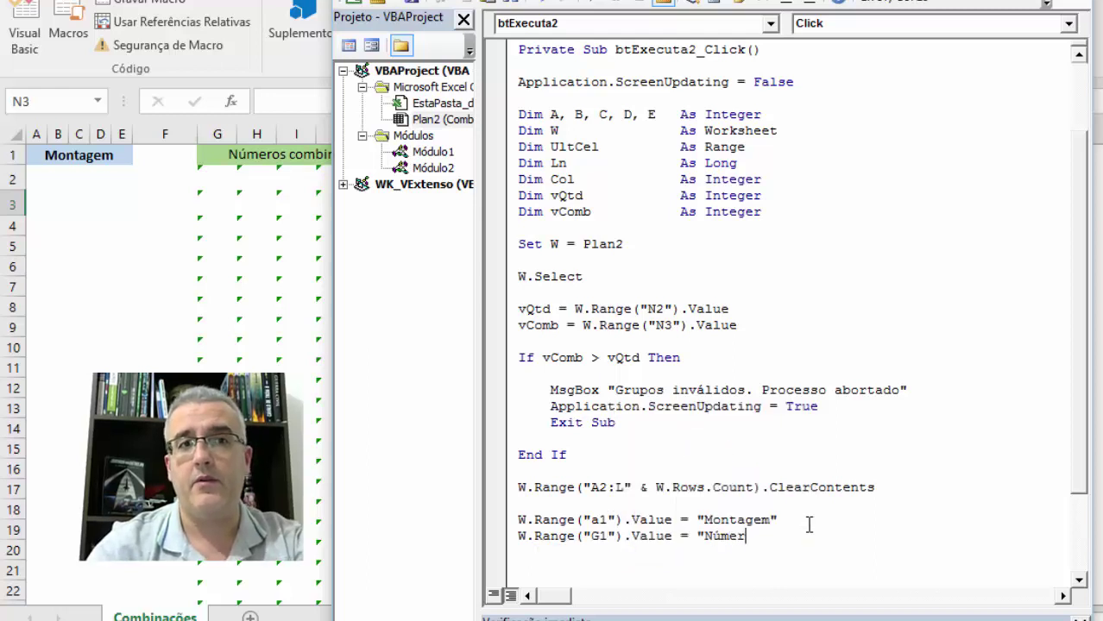
text(os combinados)
key(BackSpace)
key(BackSpace)
key(BackSpace)
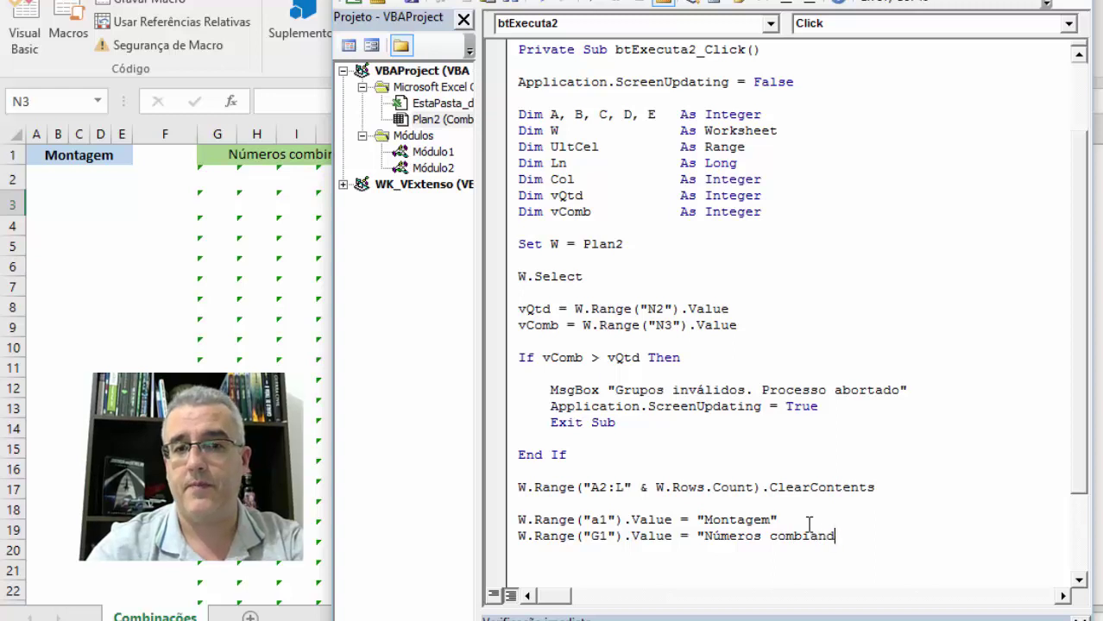
key(BackSpace)
key(BackSpace)
text(nados")
key(Return)
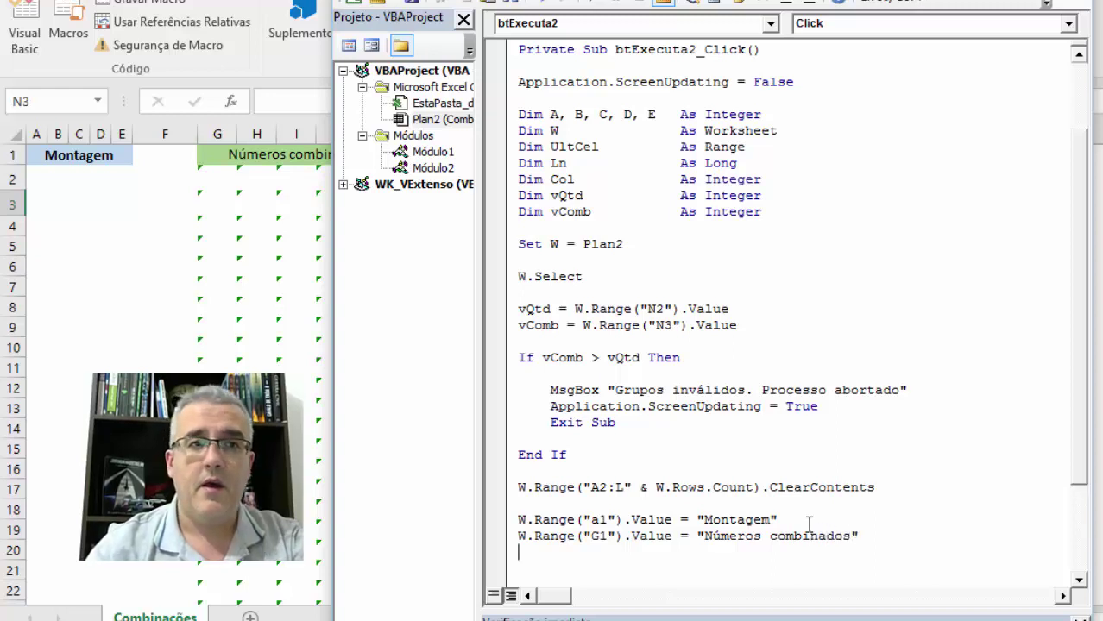
Step: Initialize Col = 1 and Ln = 2 below the header lines, leaving an empty line after
key(Return)
text(col = 1)
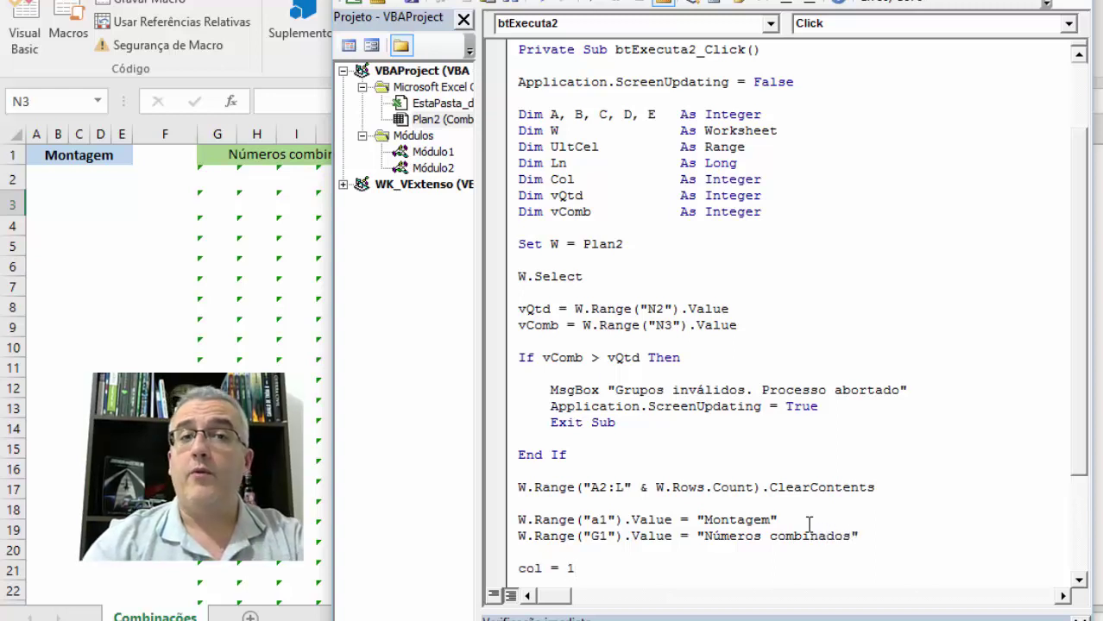
key(Return)
text(ln =)
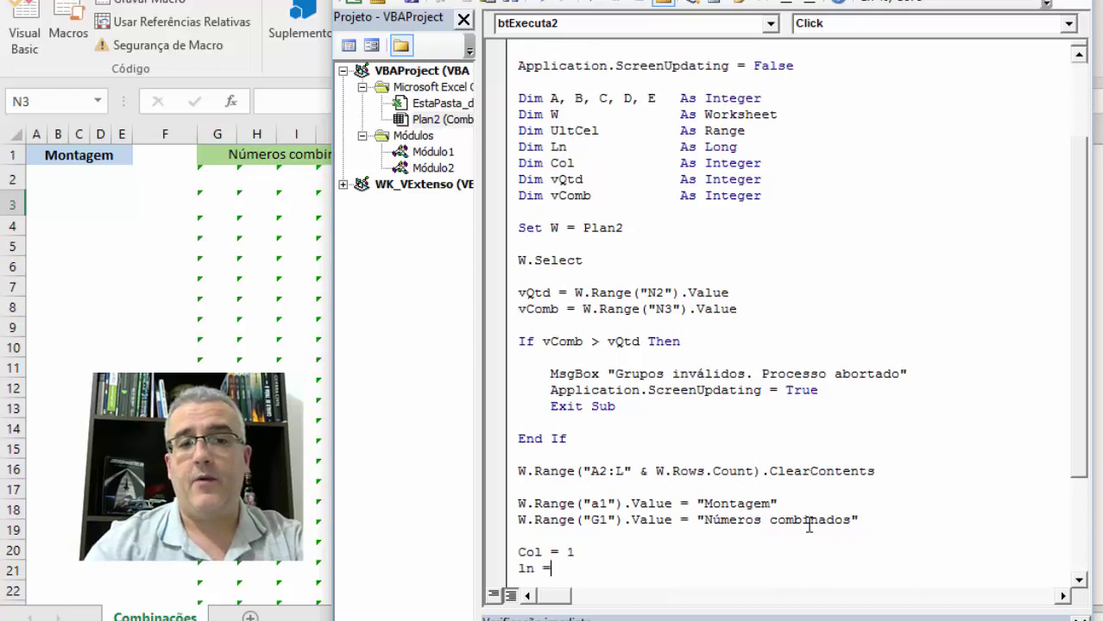
text( 2)
key(Return)
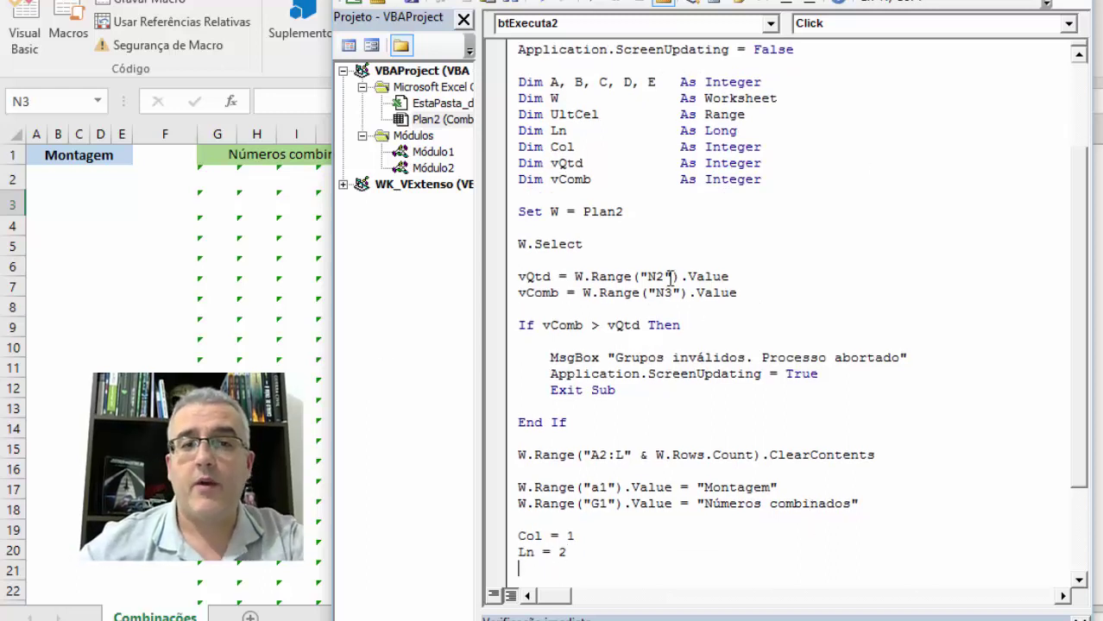
mouse_move(577, 536)
mouse_down()
mouse_move(517, 537)
mouse_move(511, 557)
mouse_up()
click(571, 553)
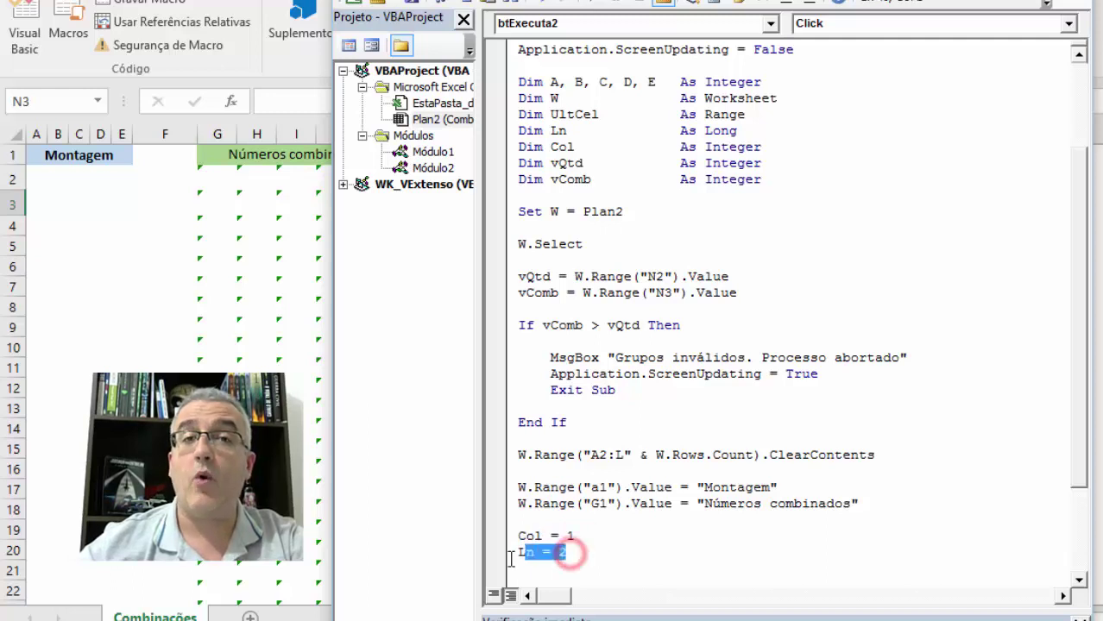
click(554, 561)
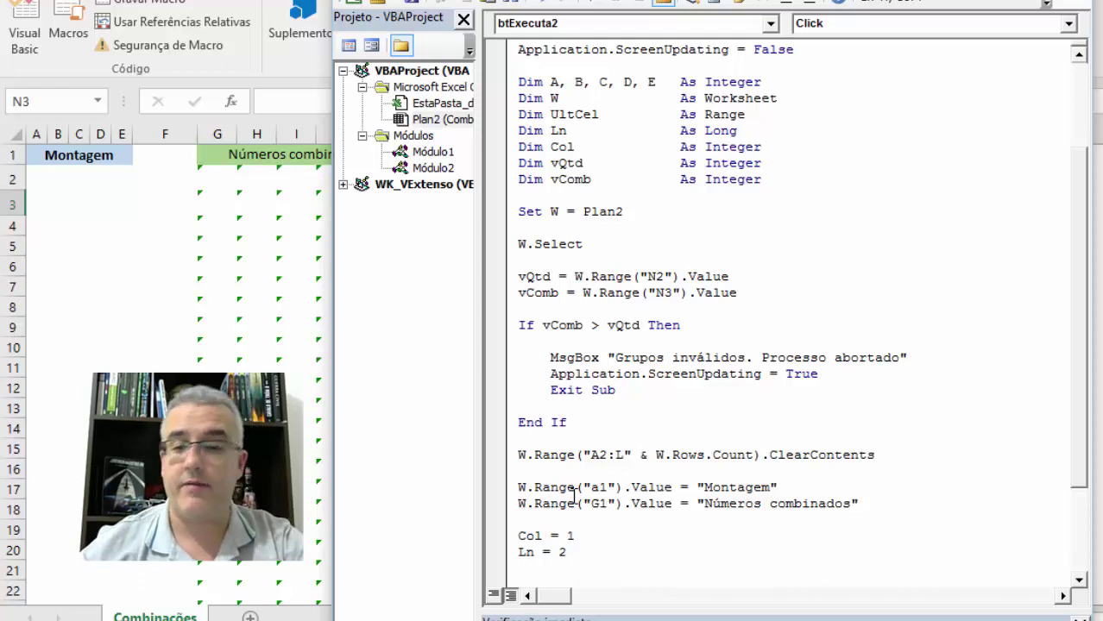
key(Return)
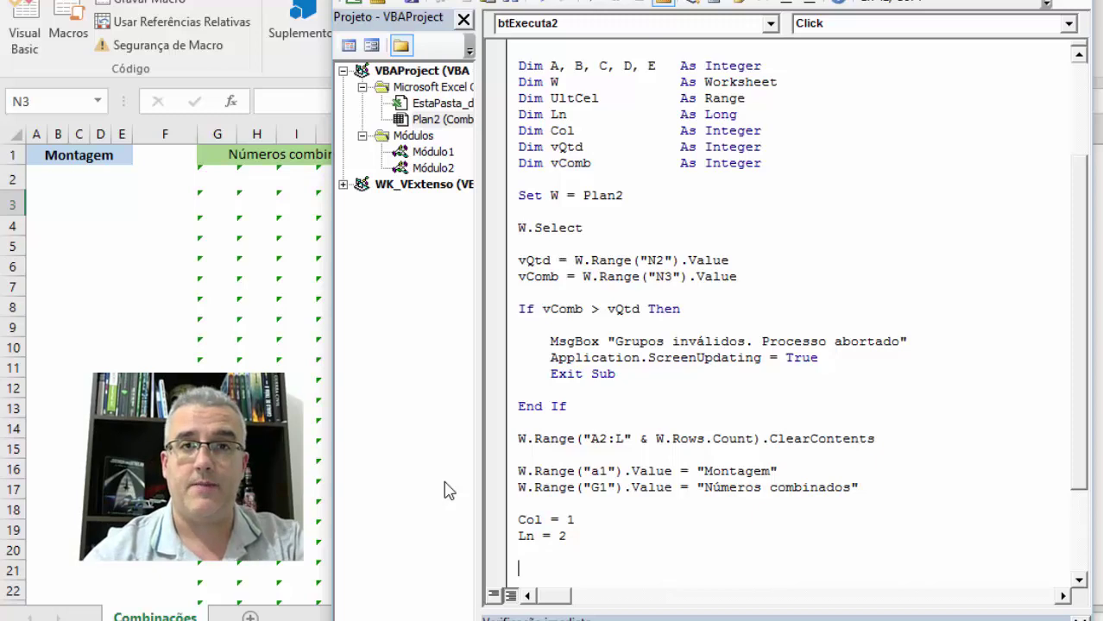
Step: Check the allowed group sizes in the N3 dropdown on the worksheet
key(alt+F11)
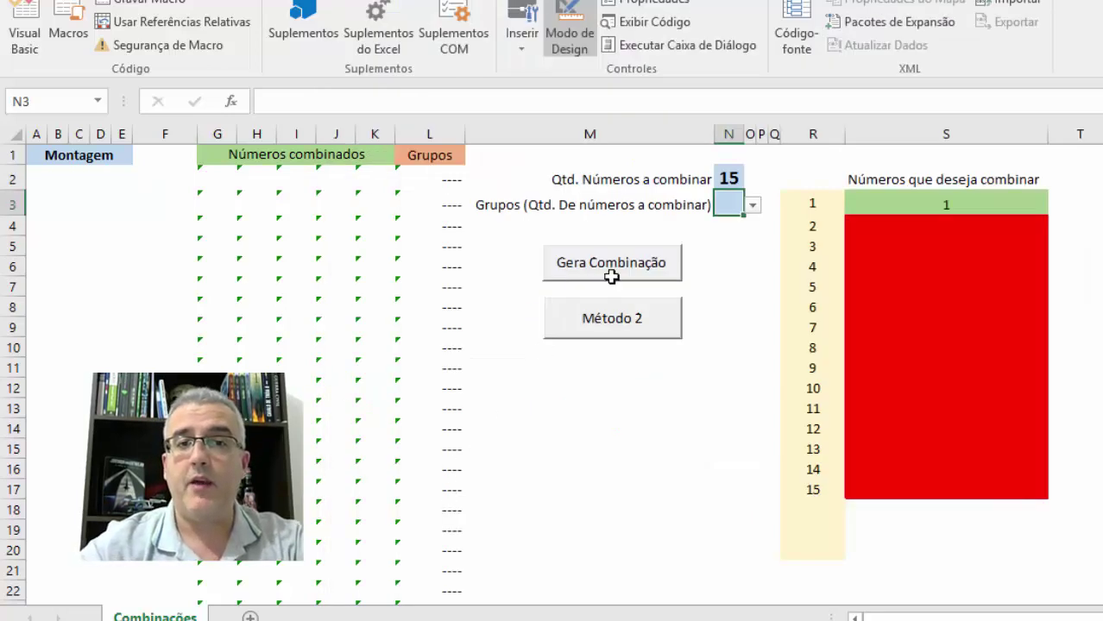
click(756, 205)
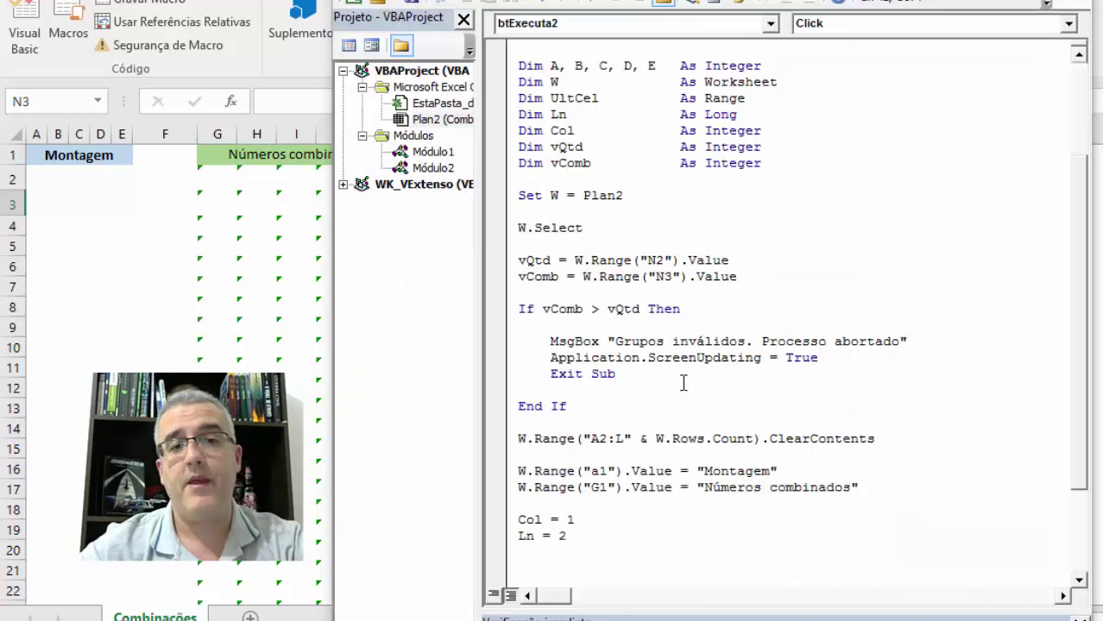
scroll(679, 466, down, 2)
Step: Add an empty If vComb = 3 Then … End If block below Ln = 2
click(572, 483)
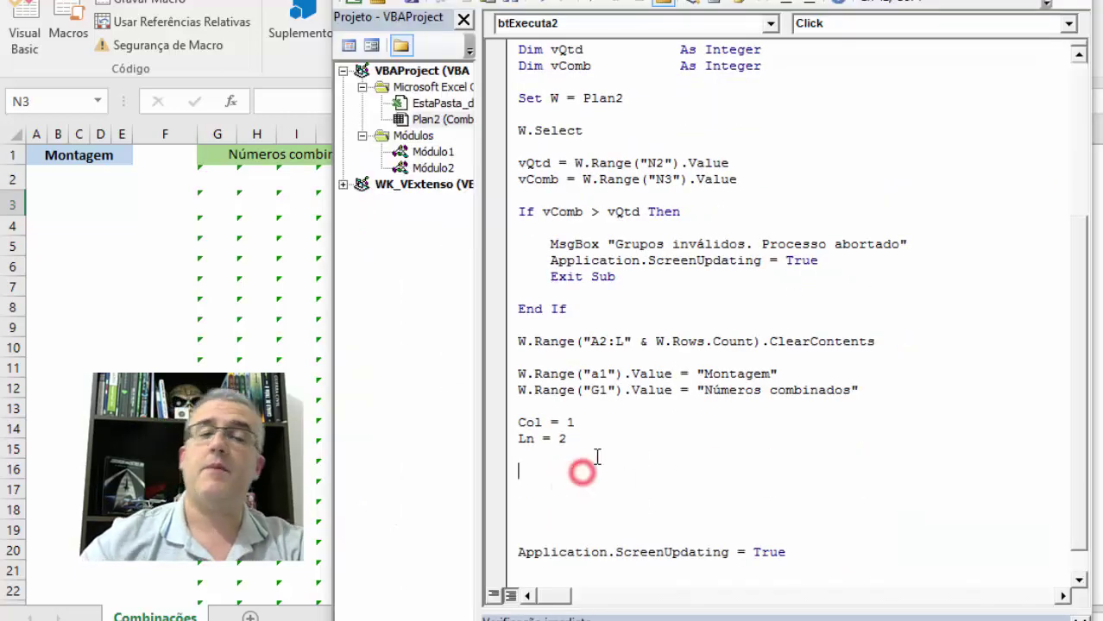
key(Return)
key(Return)
key(Return)
key(Return)
key(Return)
key(Return)
key(Return)
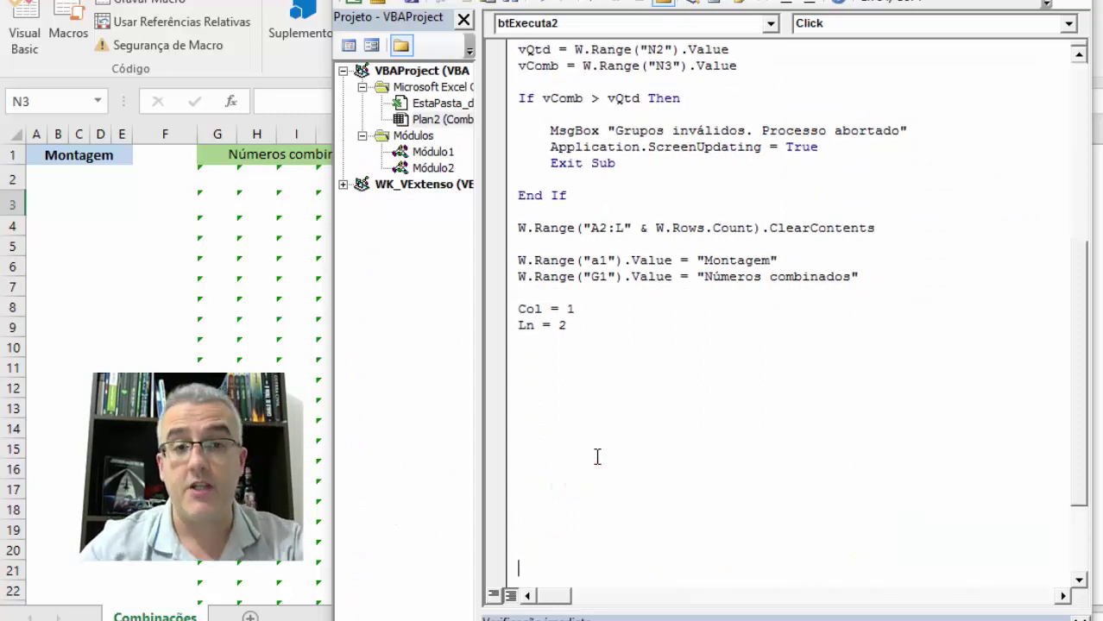
key(Return)
key(Return)
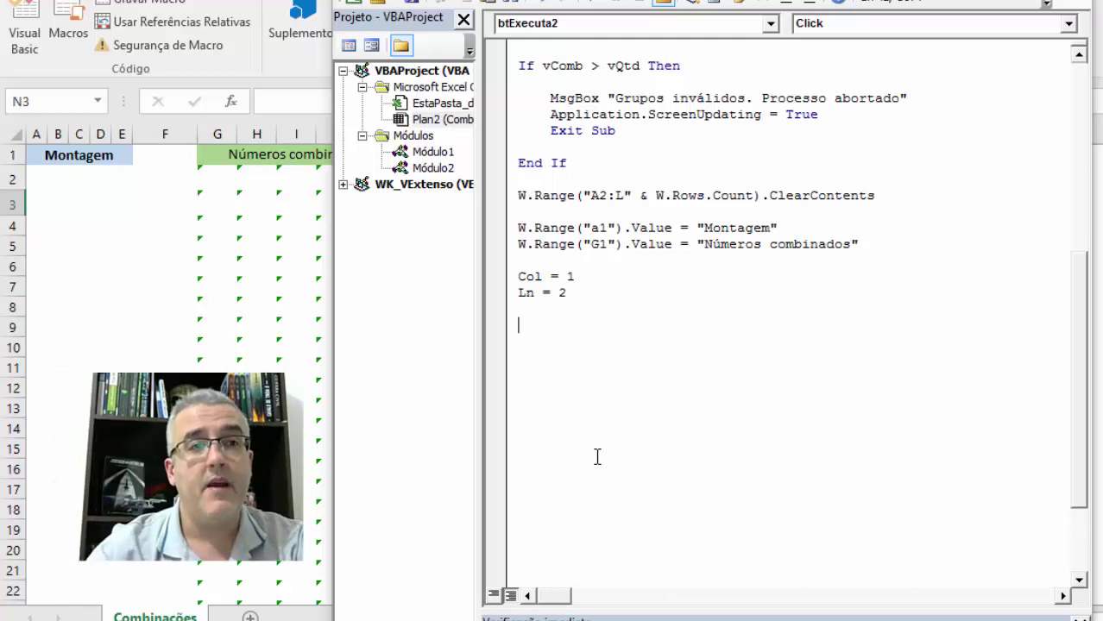
text(ifvc)
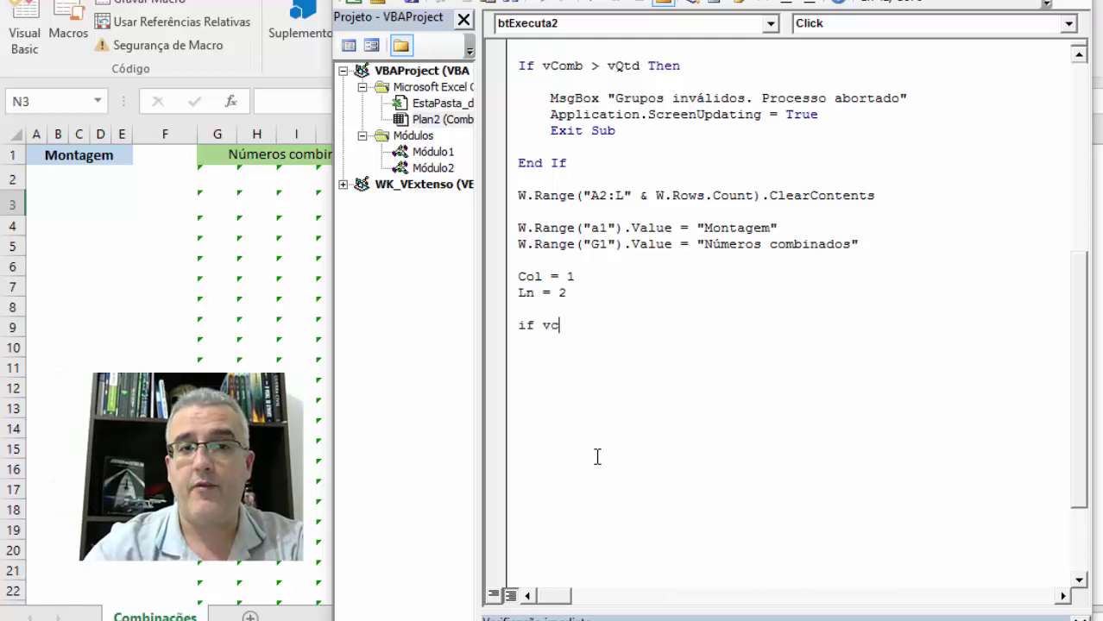
text(omb = 3)
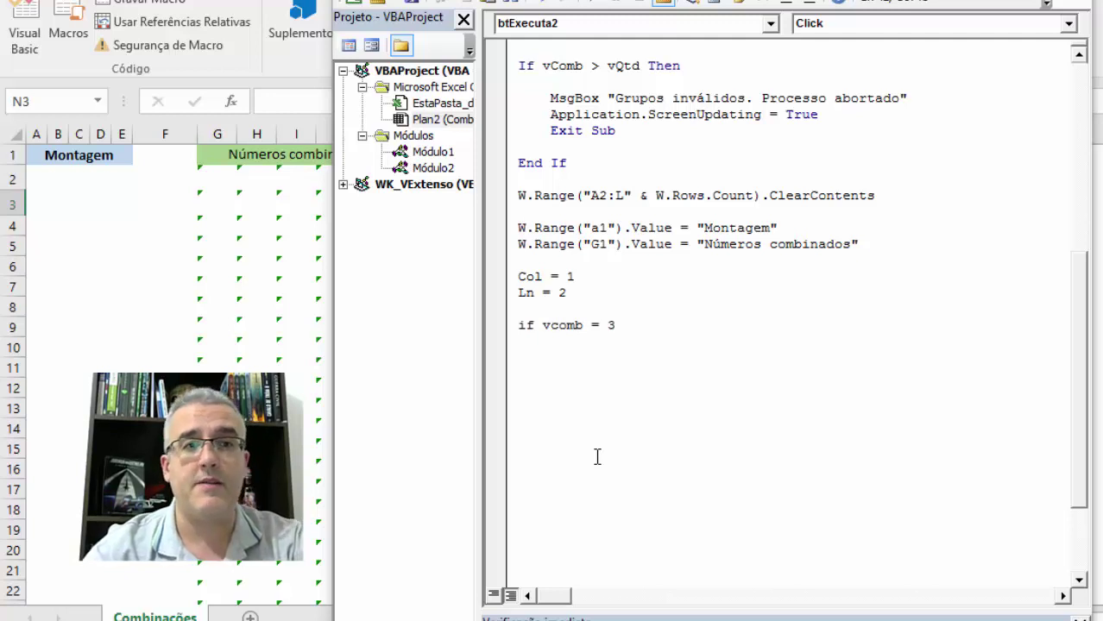
text(then)
key(Return)
key(Return)
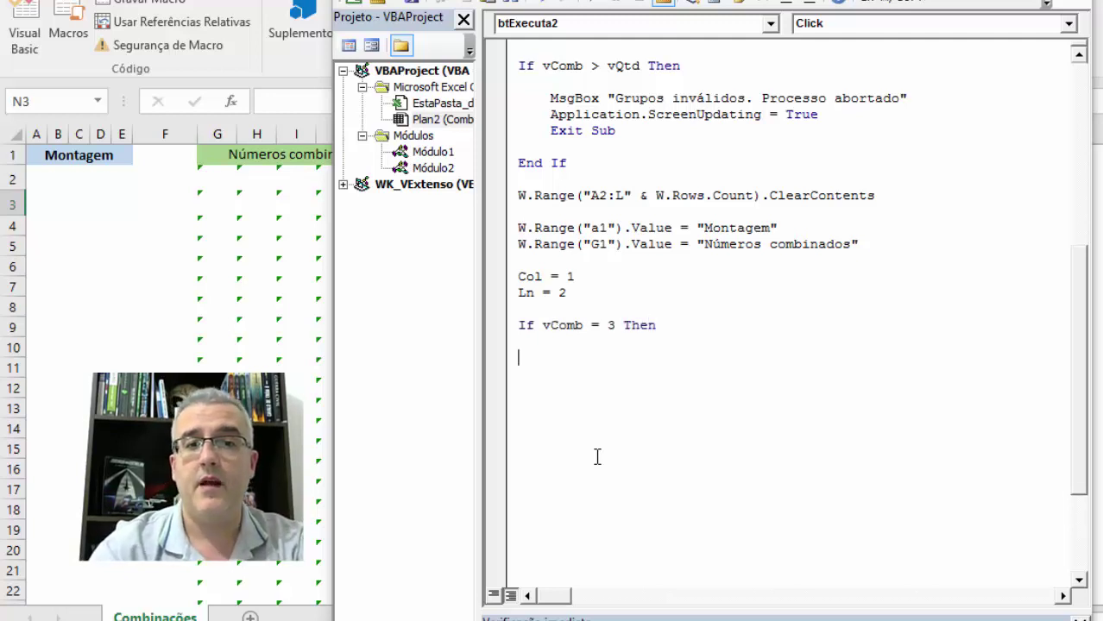
key(Return)
key(Return)
text(endif)
key(Up)
key(Up)
key(Up)
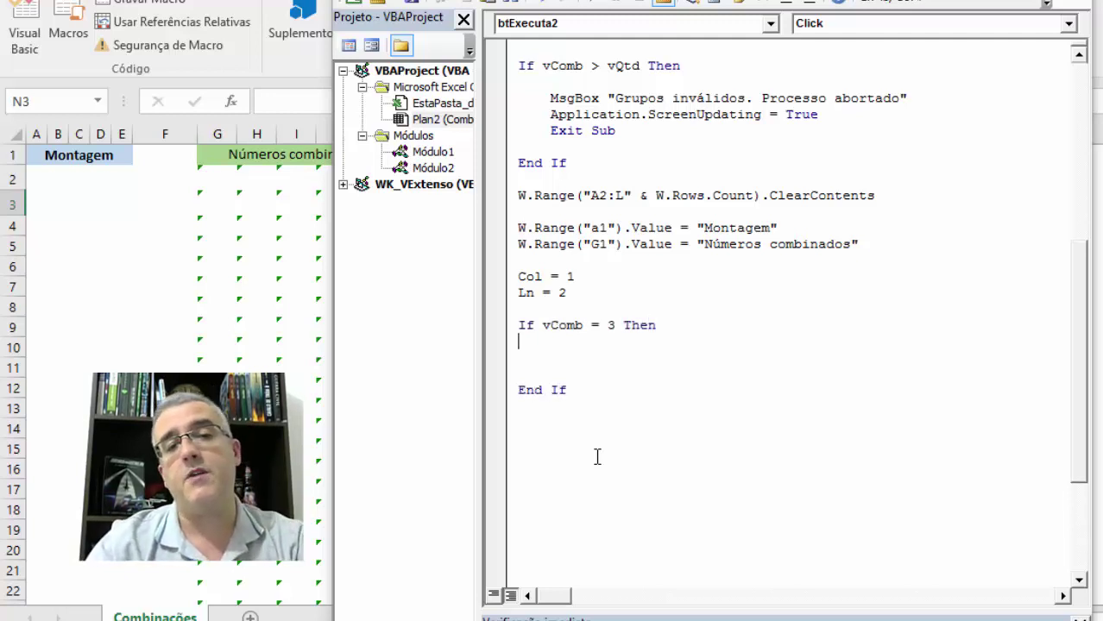
key(Tab)
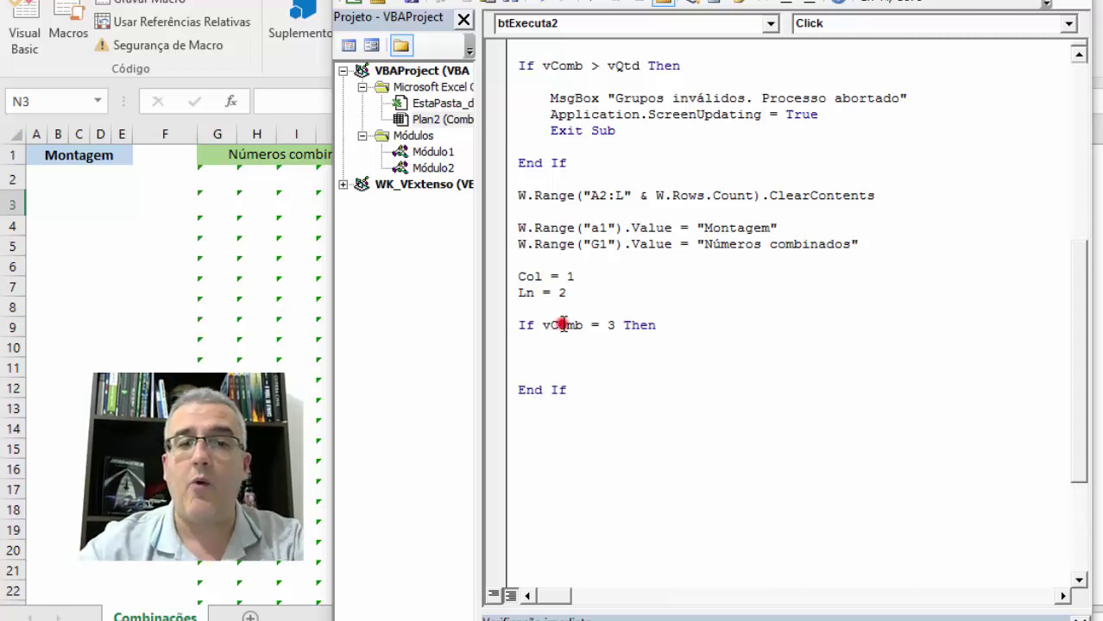
double_click(563, 324)
click(580, 326)
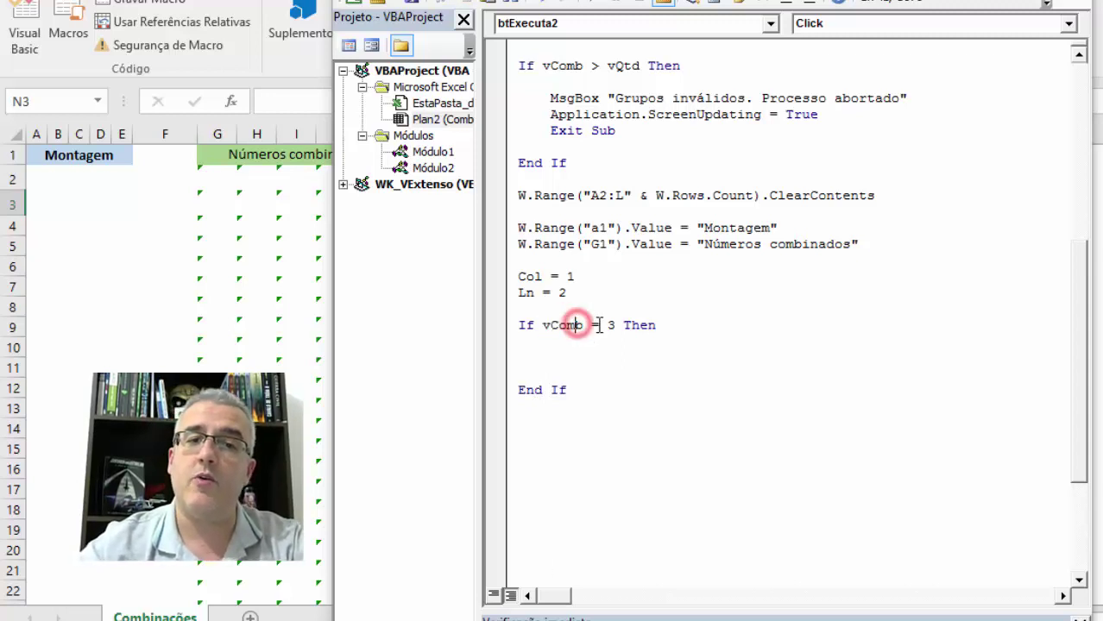
double_click(610, 325)
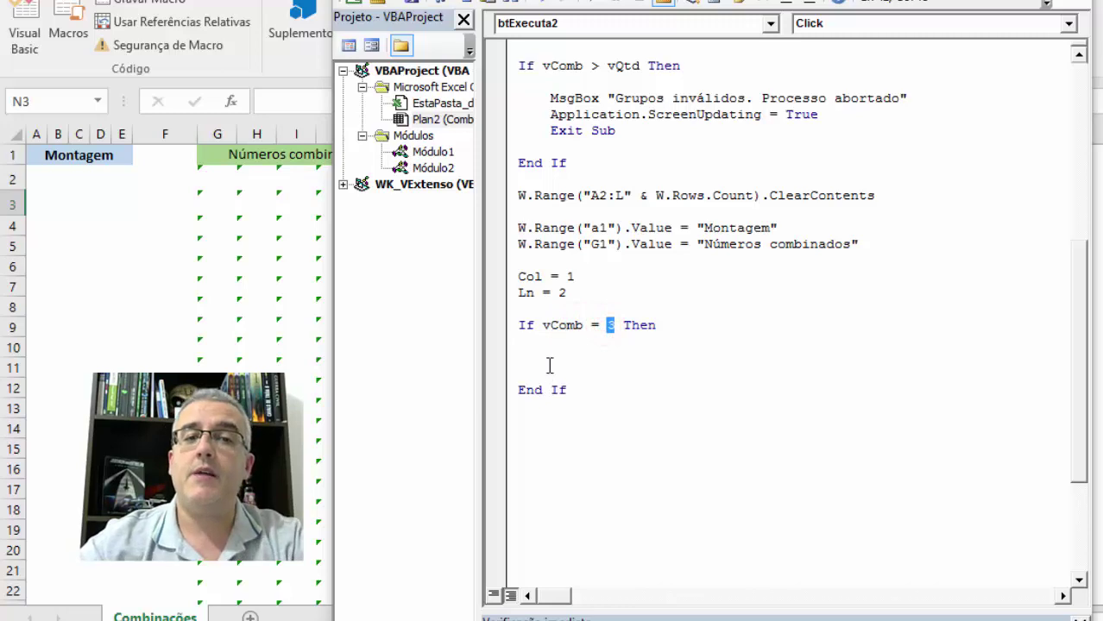
Step: Set the N3 group size to 3 on the worksheet
key(alt+F11)
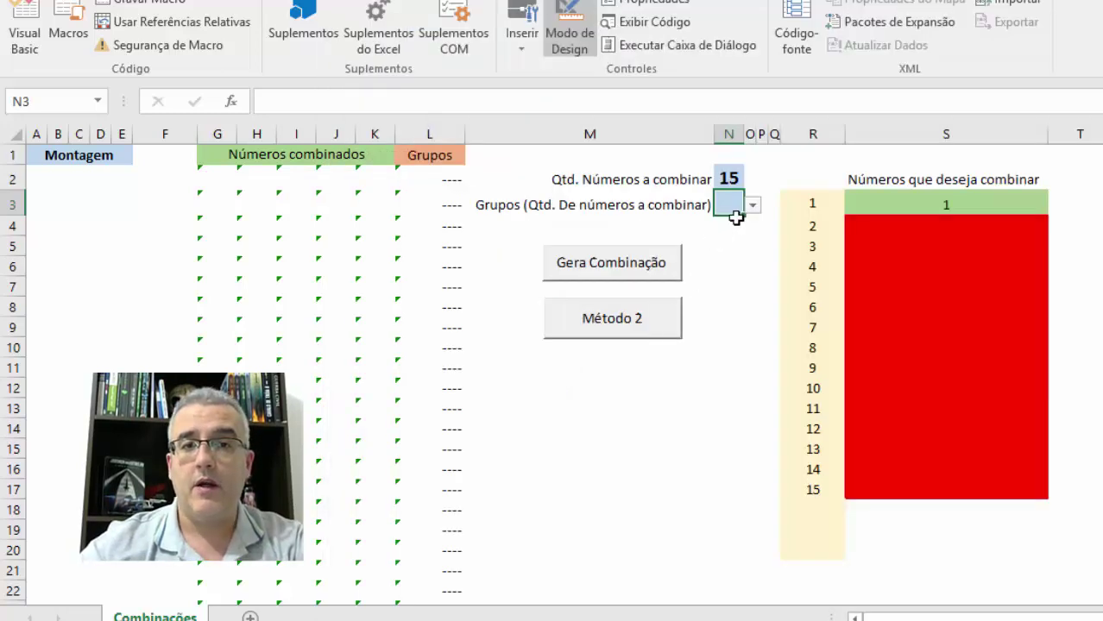
click(751, 206)
click(736, 223)
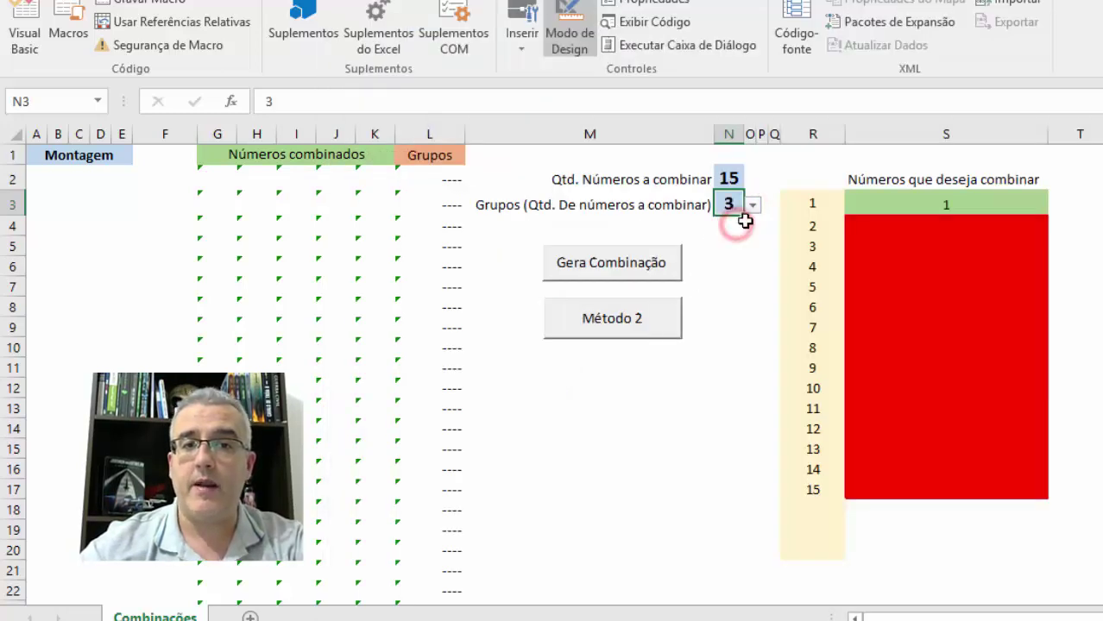
key(alt+F11)
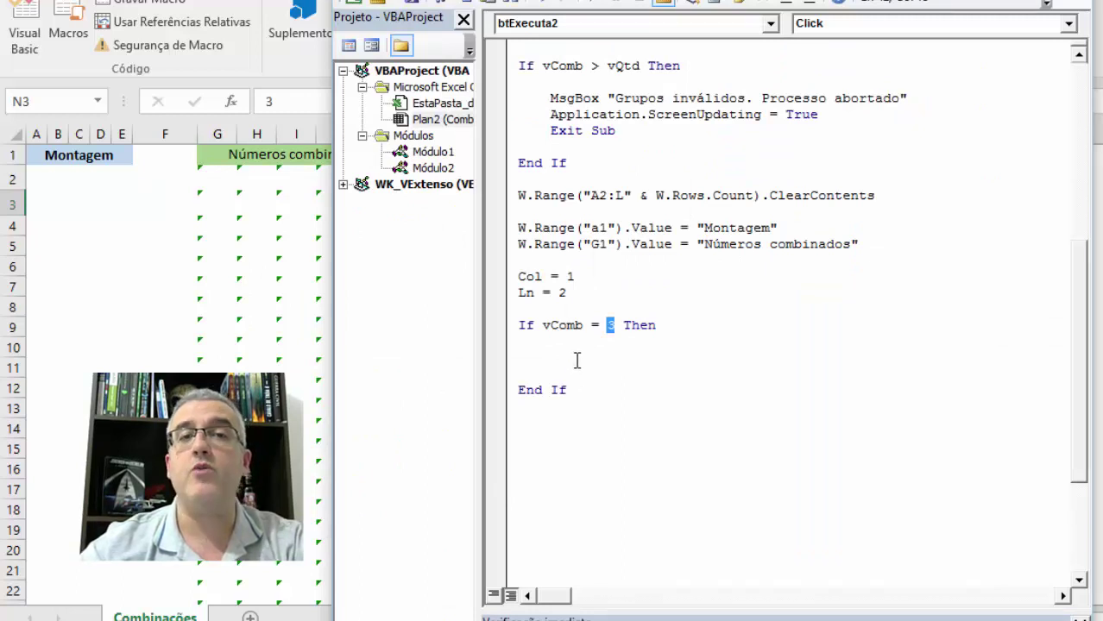
Step: Write the For A = 1 To vQtd - 2 and For B = A + 1 To vQtd - 1 loops with Next lines
click(585, 351)
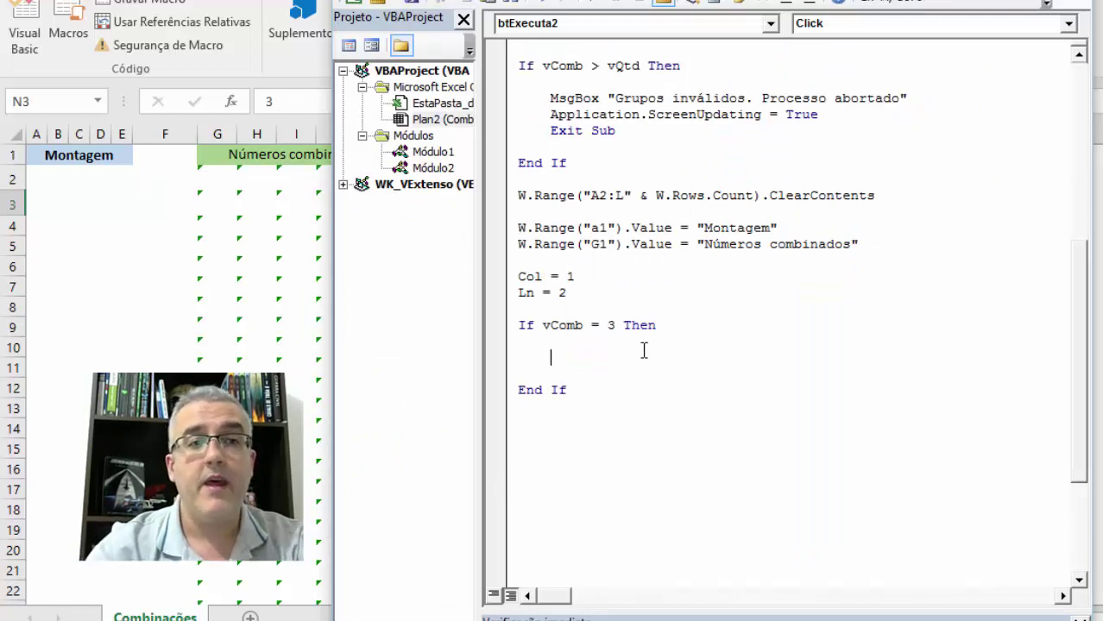
text(form)
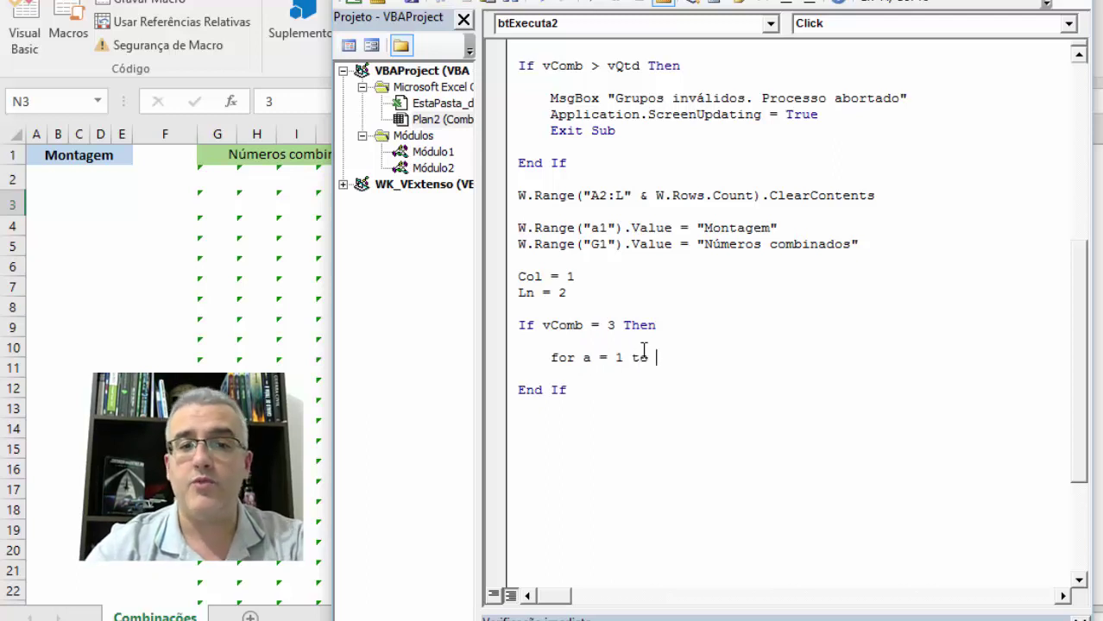
text(d -2)
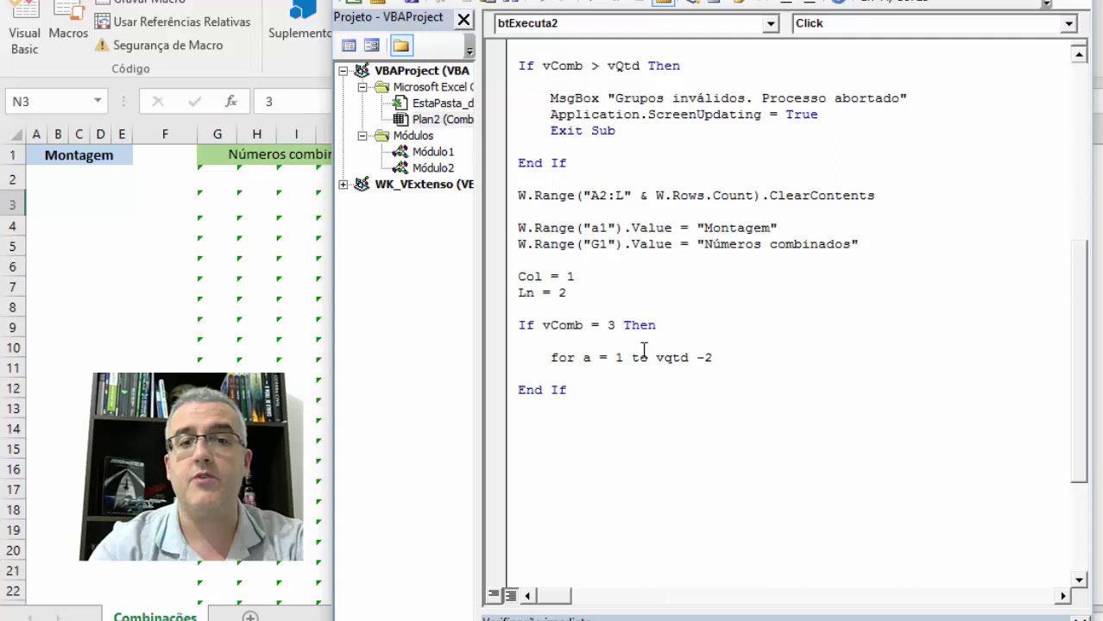
key(Return)
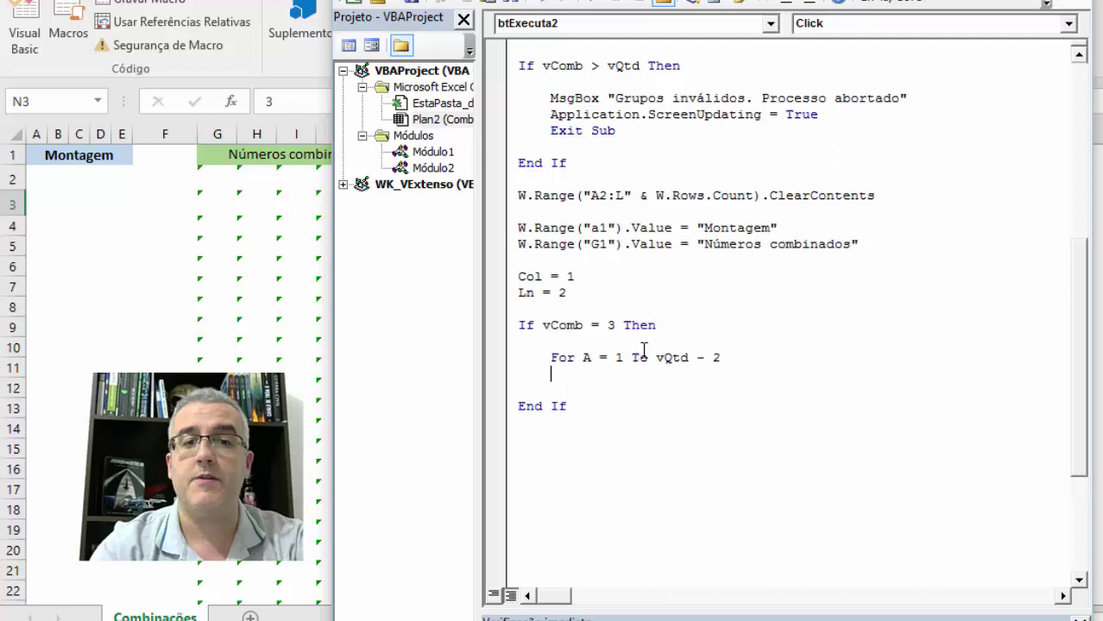
key(Return)
key(Return)
key(Return)
text(next a)
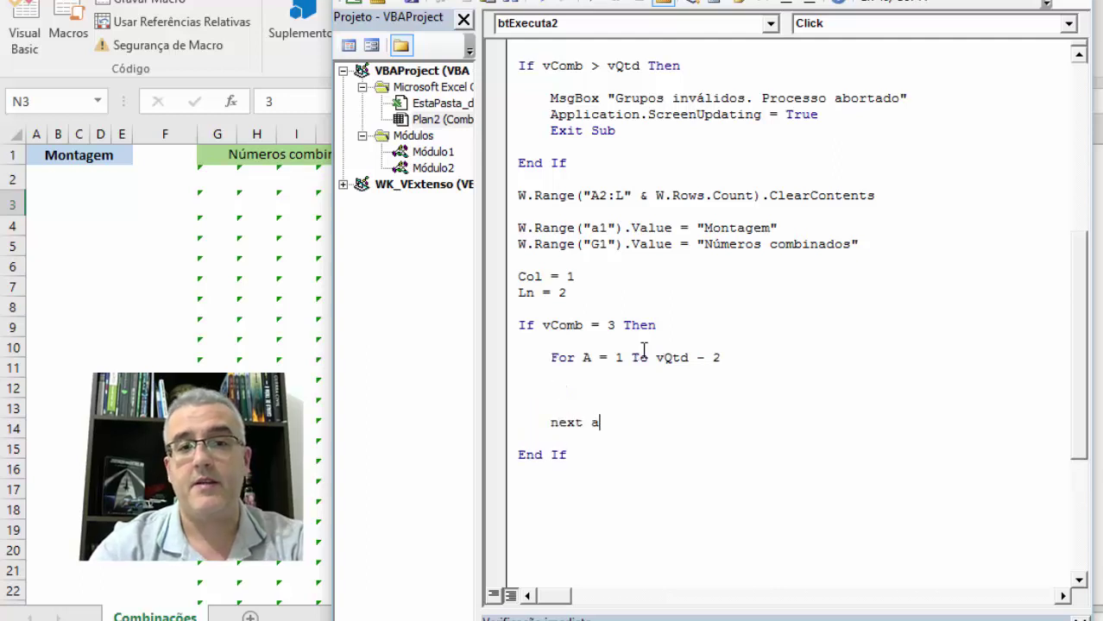
key(Up)
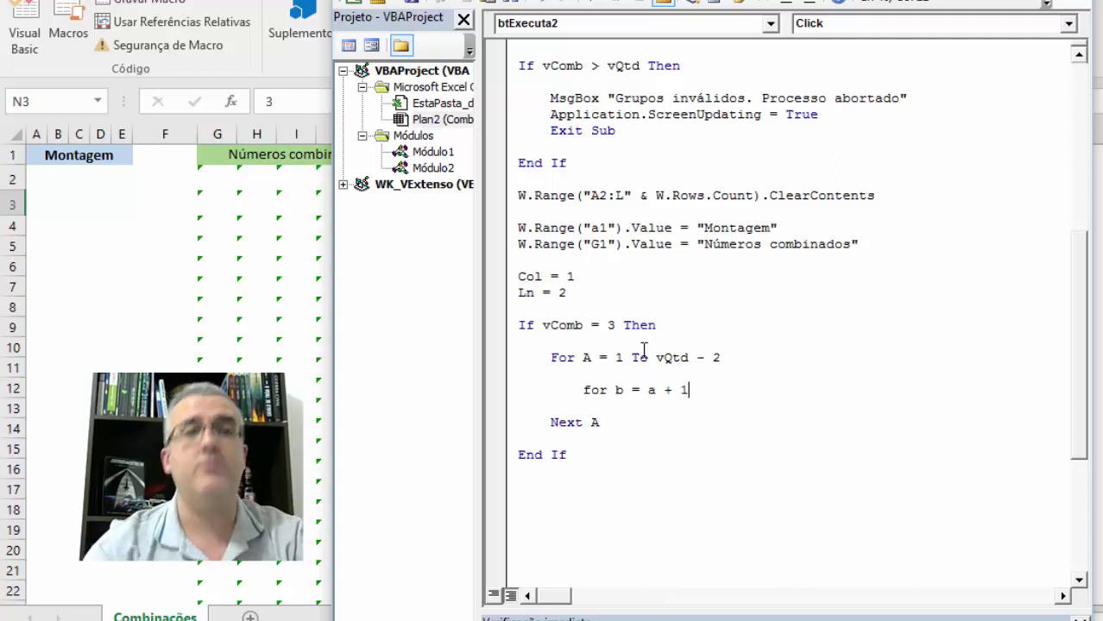
text( to v)
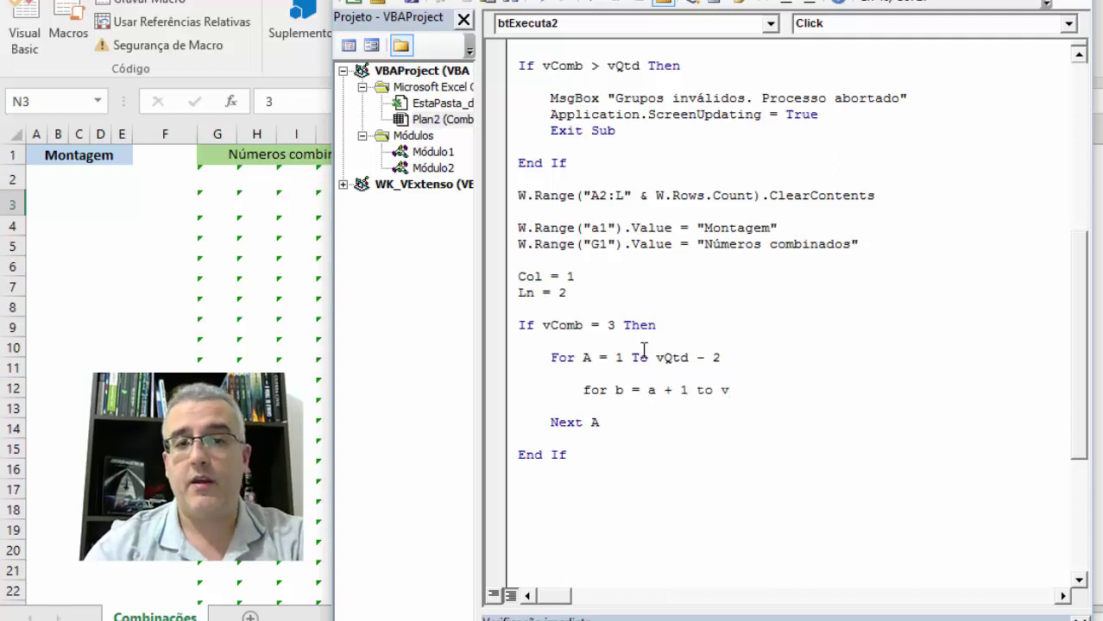
text(qtd -1)
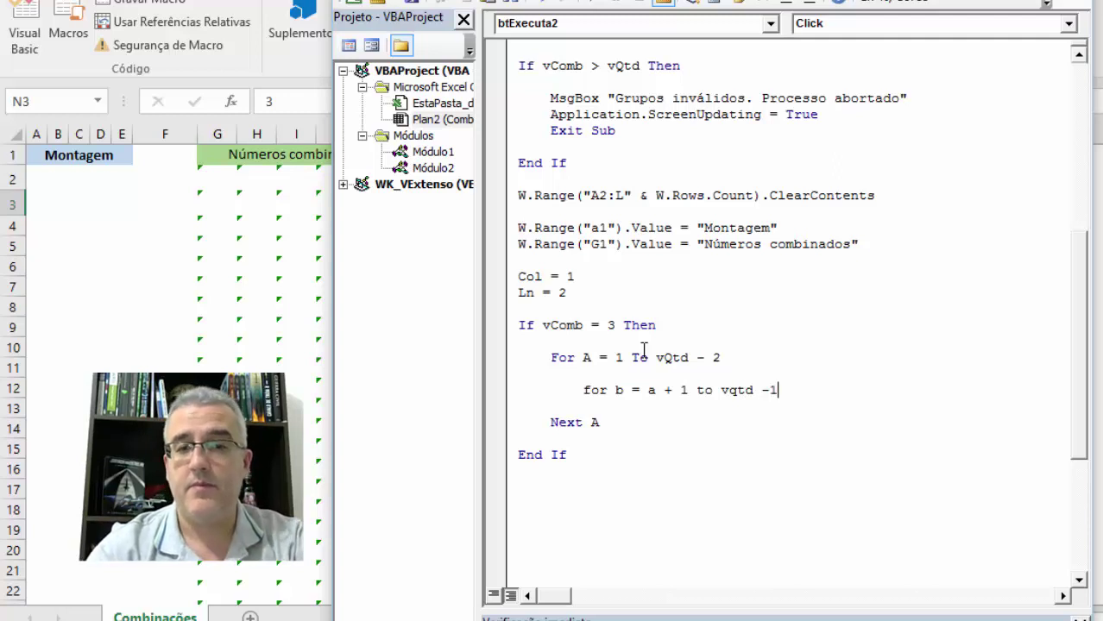
key(Return)
key(Return)
key(Return)
text(ne)
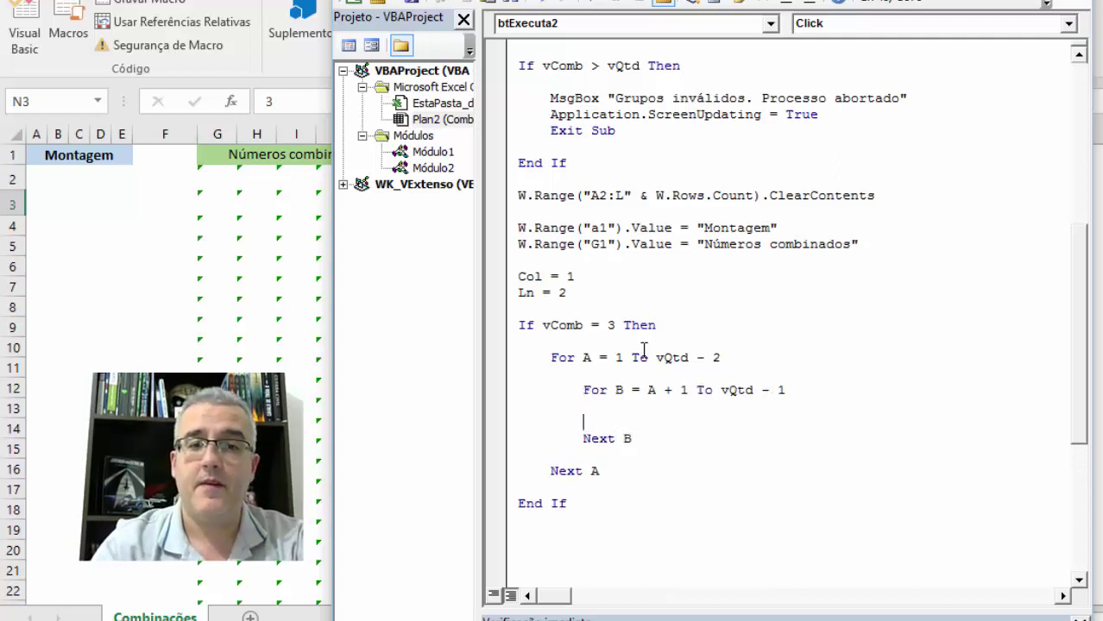
key(Return)
key(Tab)
Step: Add the inner For C = B + 1 To vQtd loop closed by Next C, clearing a compile error
text(for)
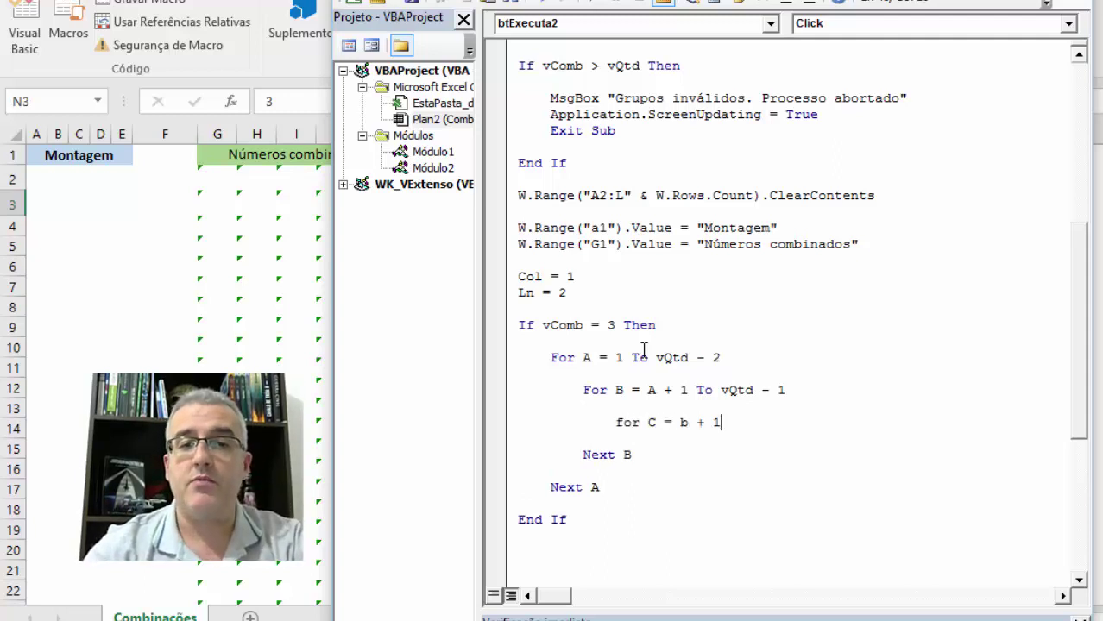
click(619, 387)
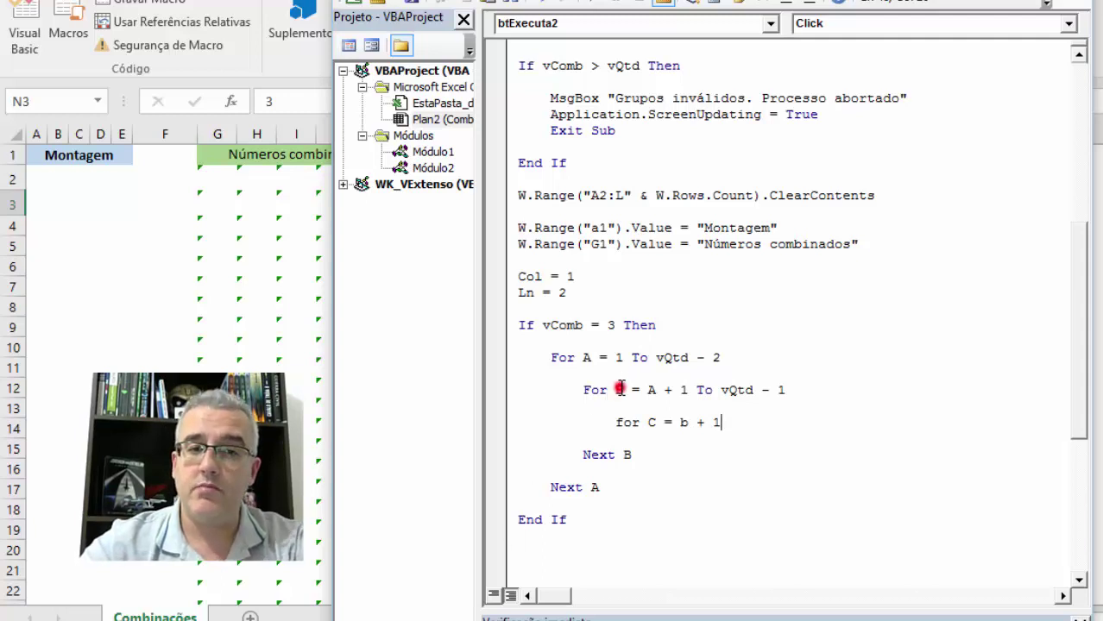
click(637, 383)
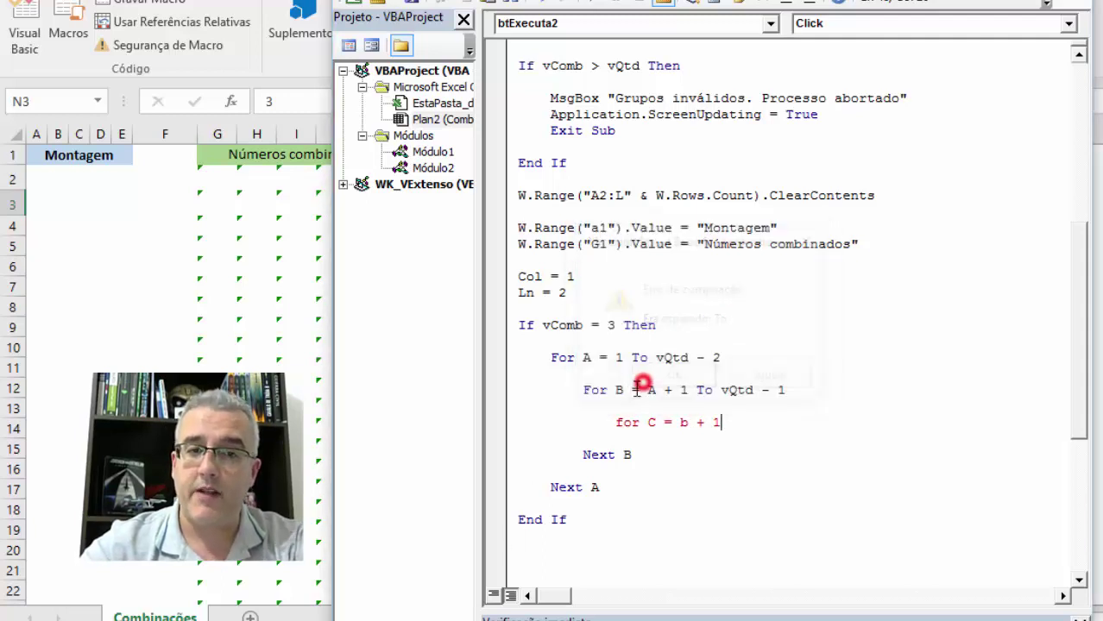
click(719, 423)
text(to v)
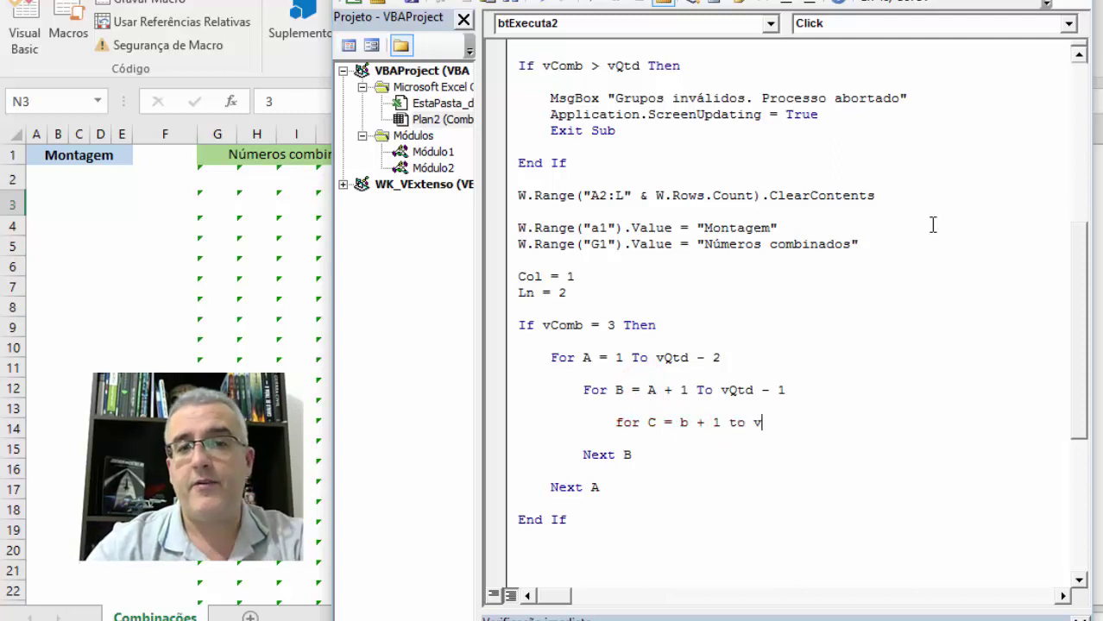
text(qtd)
key(Return)
key(Return)
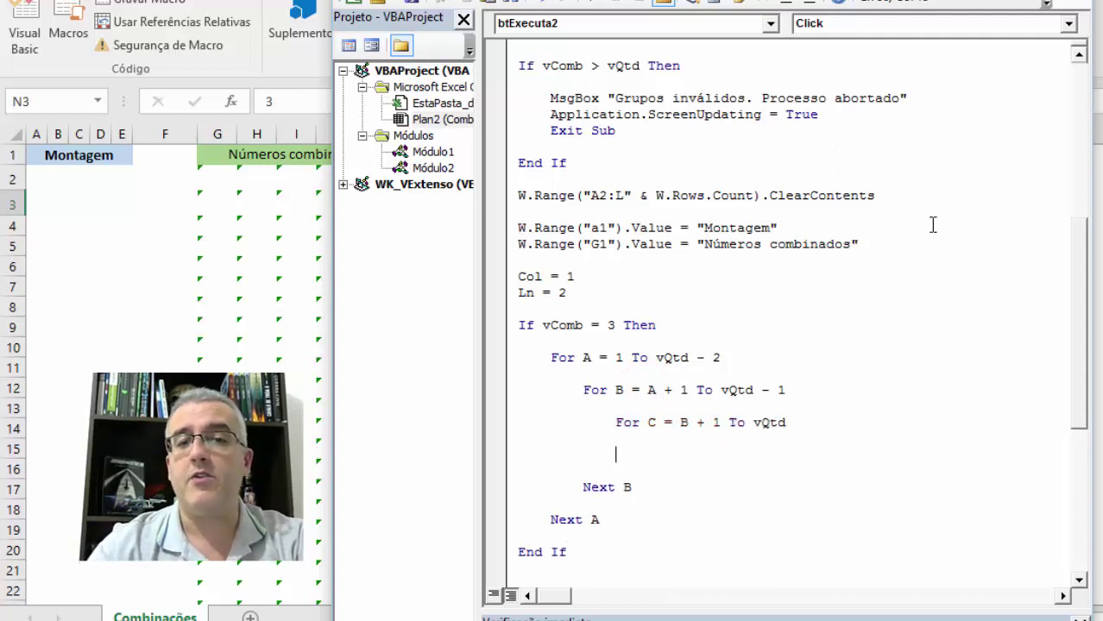
text(nect)
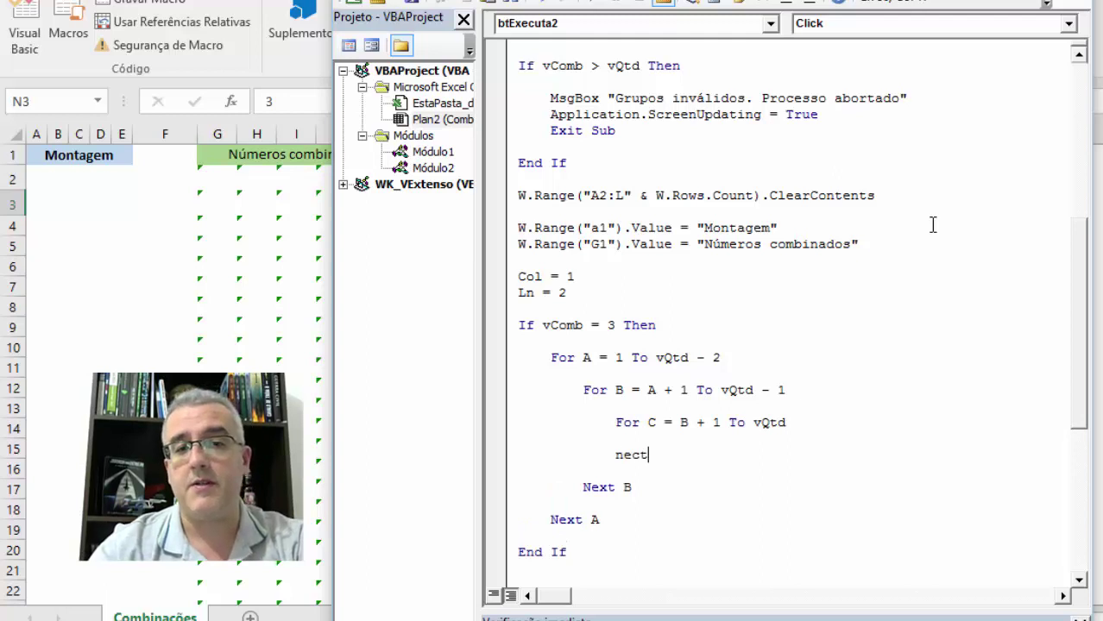
key(BackSpace)
key(BackSpace)
text(xt c)
key(Up)
key(End)
key(Return)
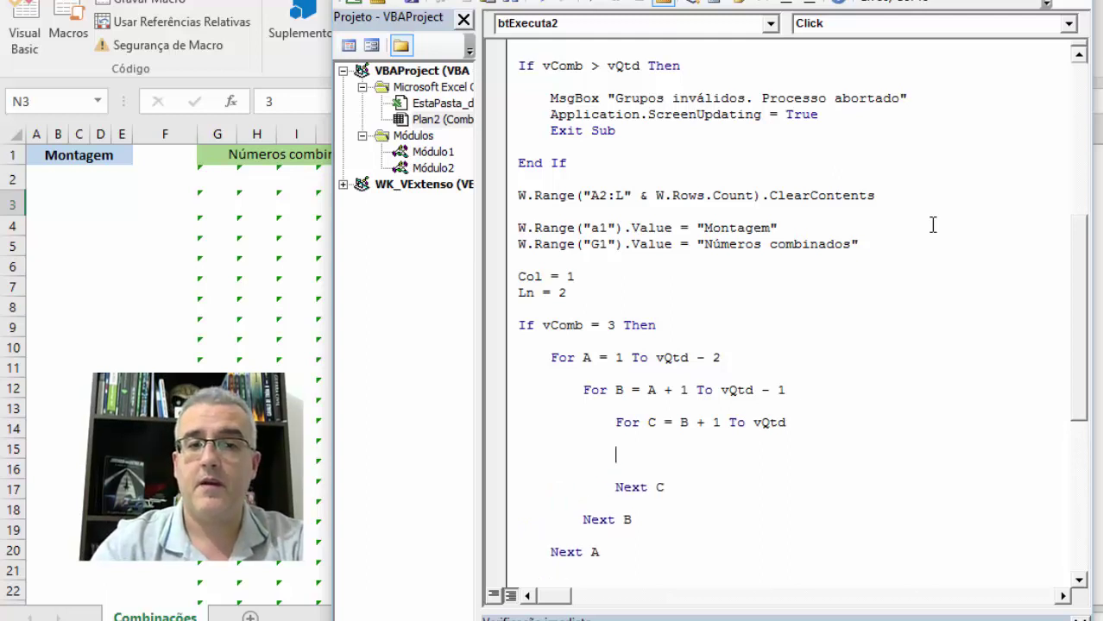
double_click(587, 357)
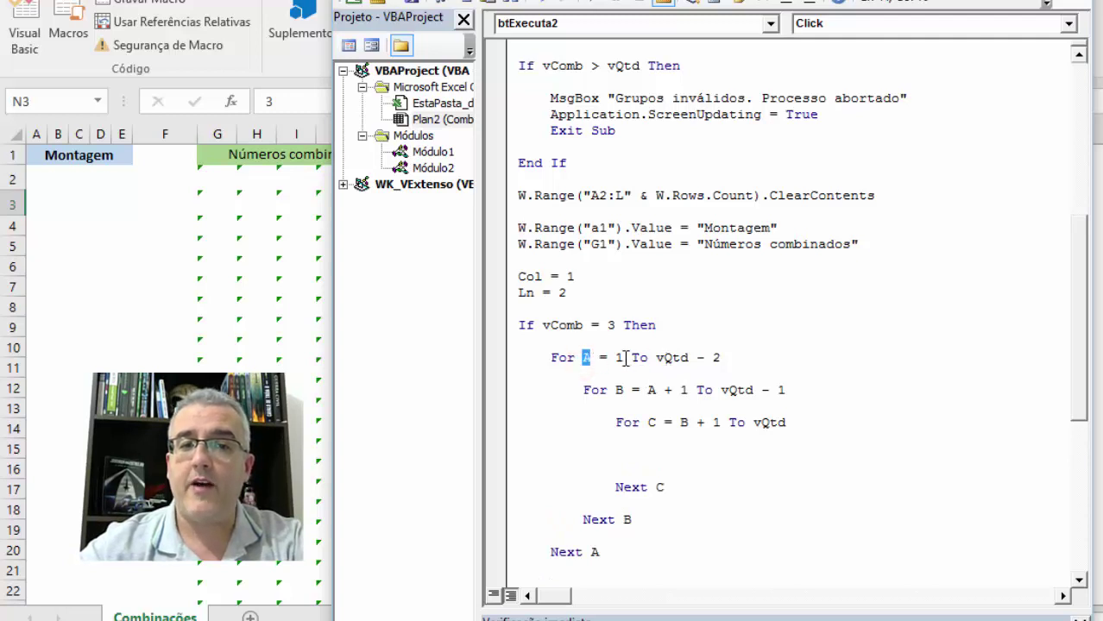
double_click(666, 357)
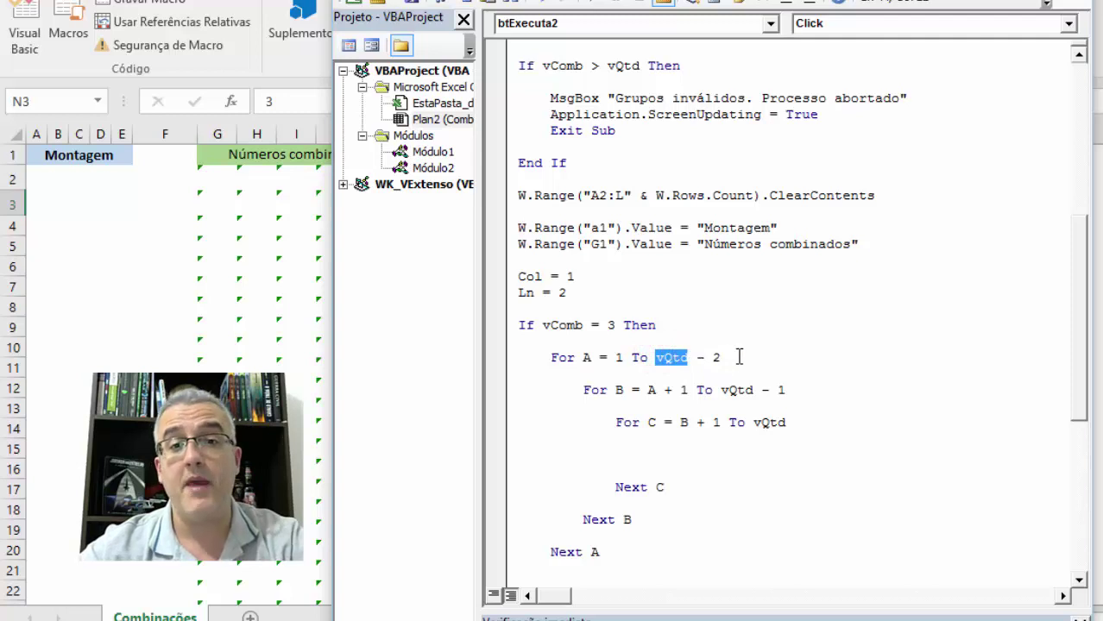
drag(696, 357, 734, 358)
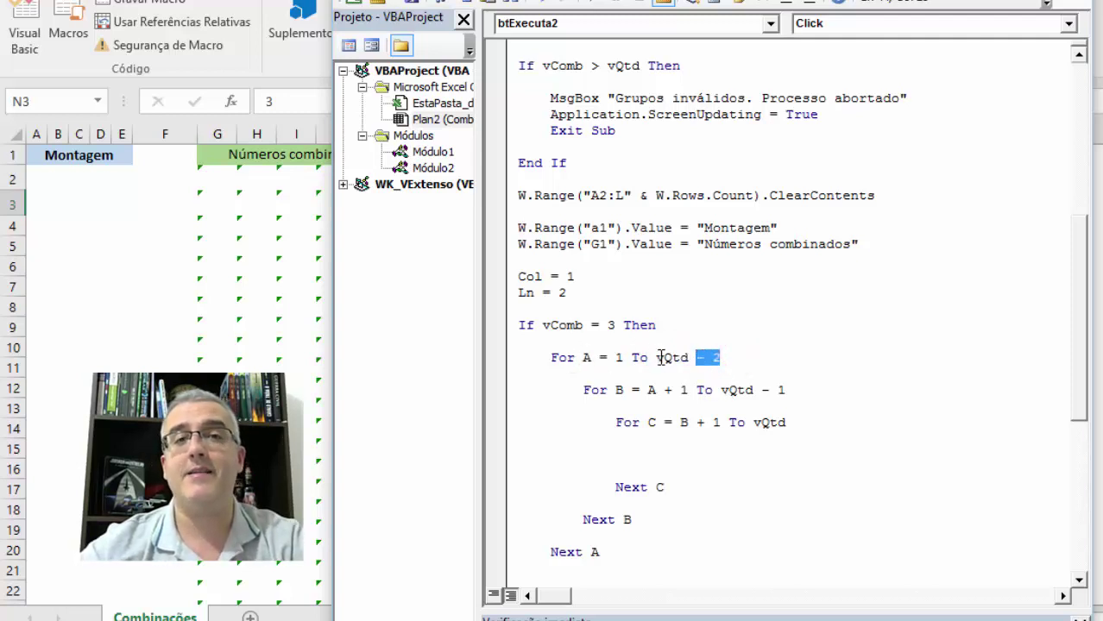
double_click(585, 358)
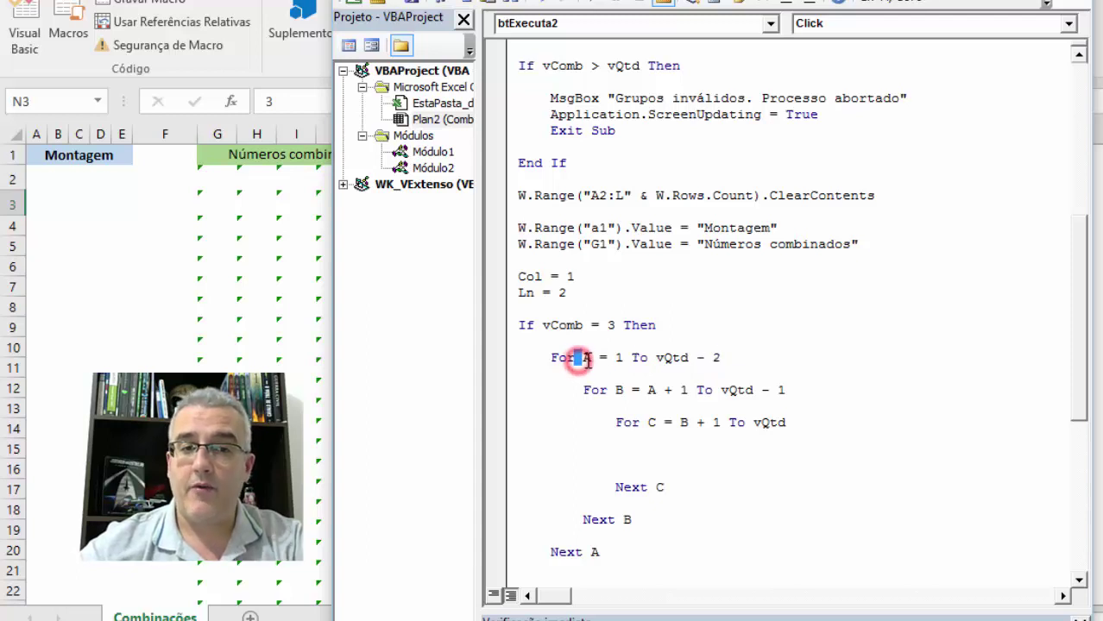
click(614, 389)
click(645, 388)
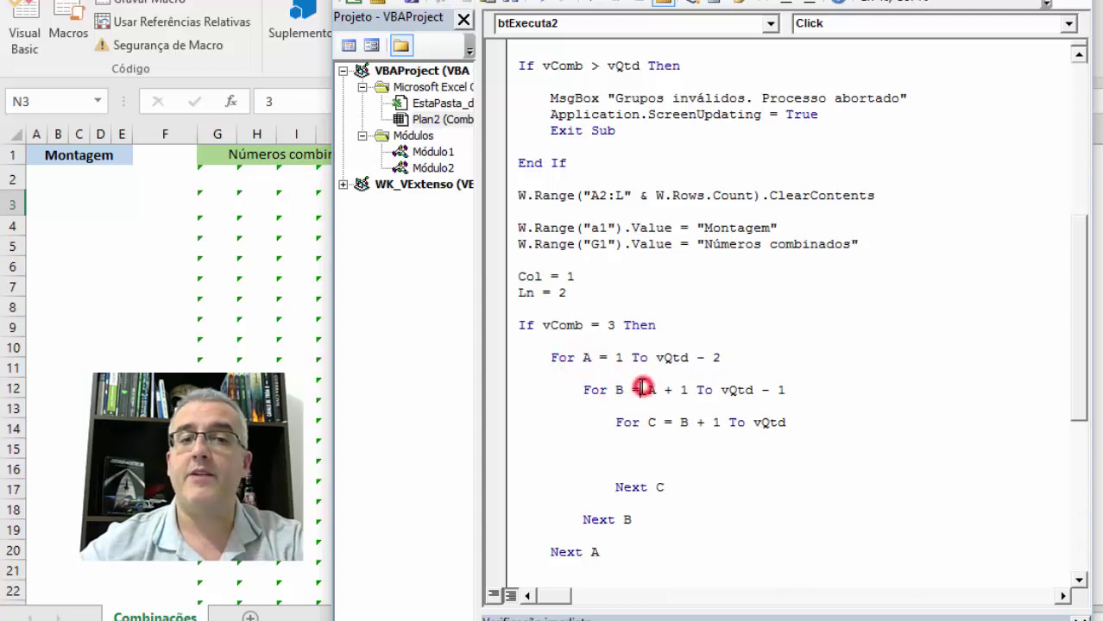
double_click(619, 389)
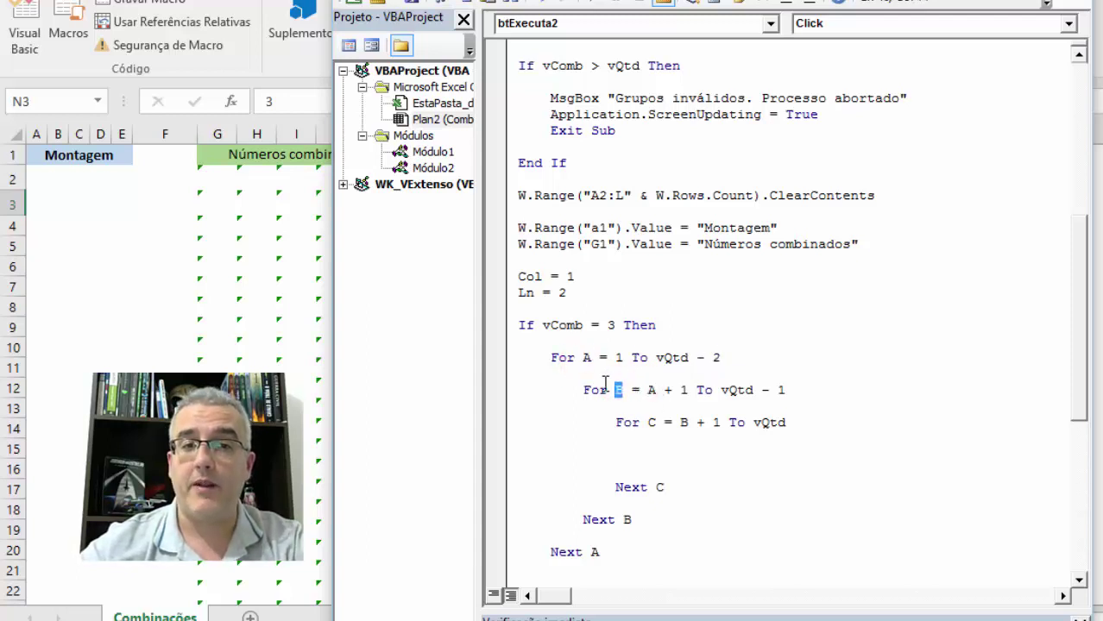
click(713, 391)
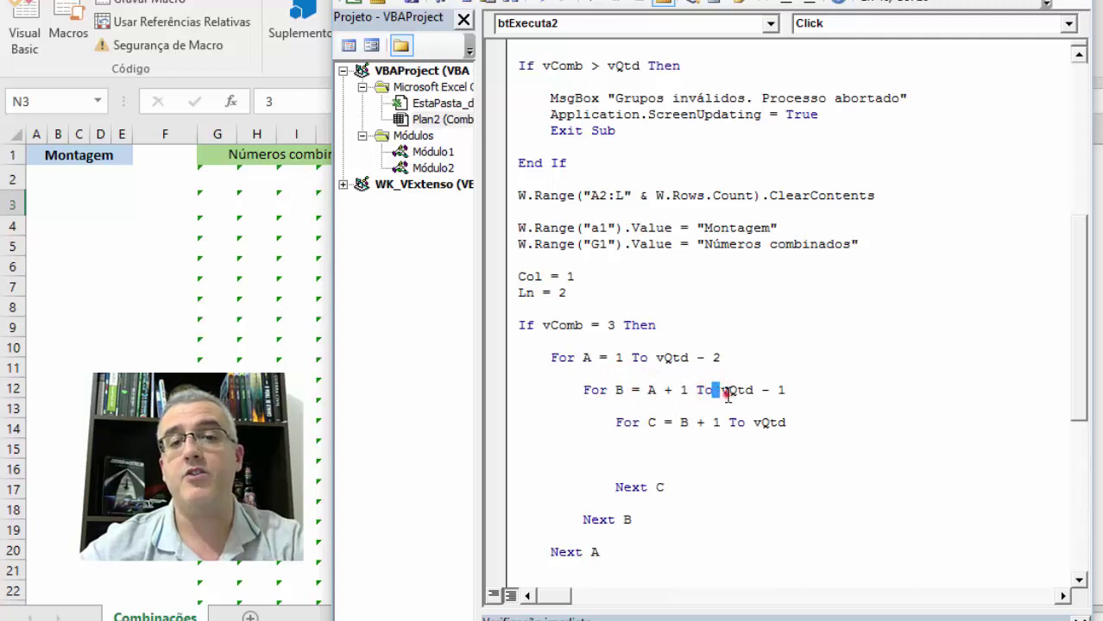
drag(721, 390, 788, 391)
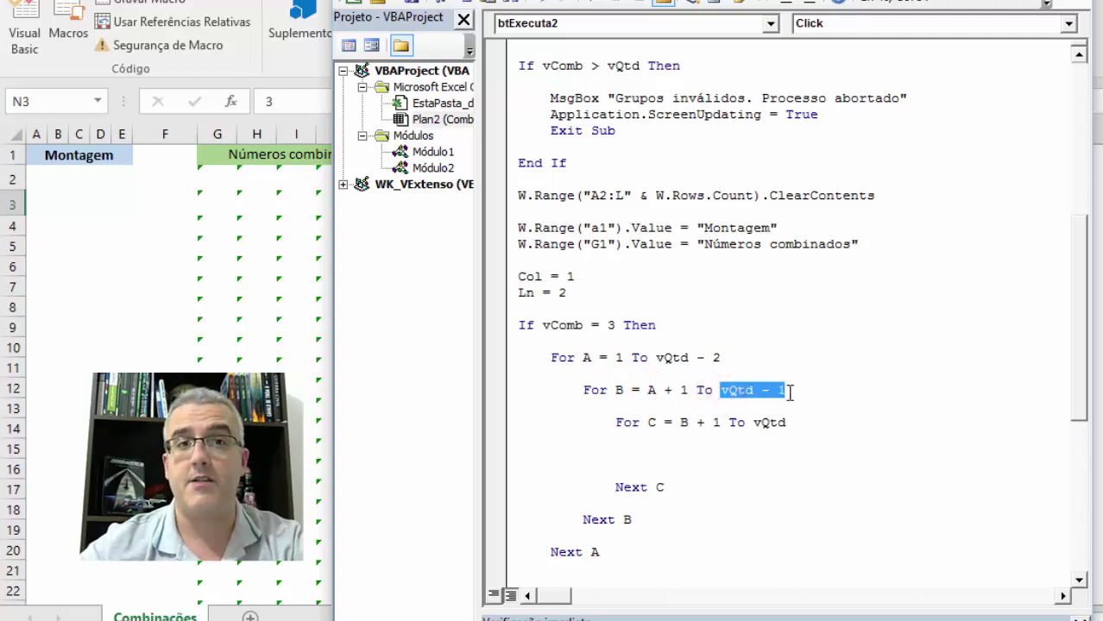
scroll(790, 393, down, 1)
click(653, 373)
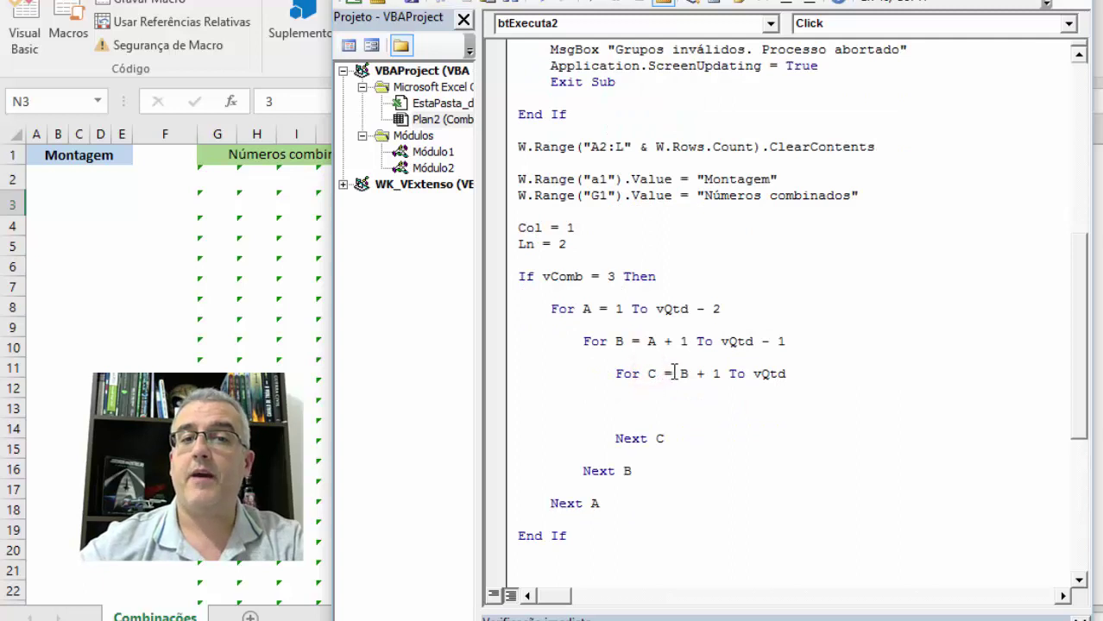
drag(678, 373, 720, 374)
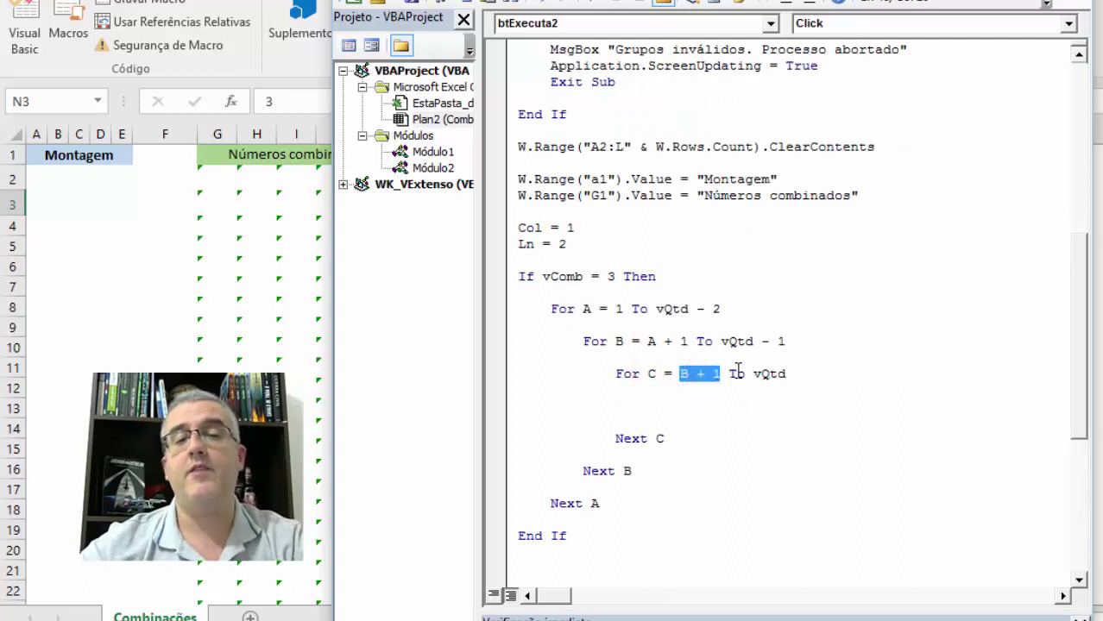
click(726, 402)
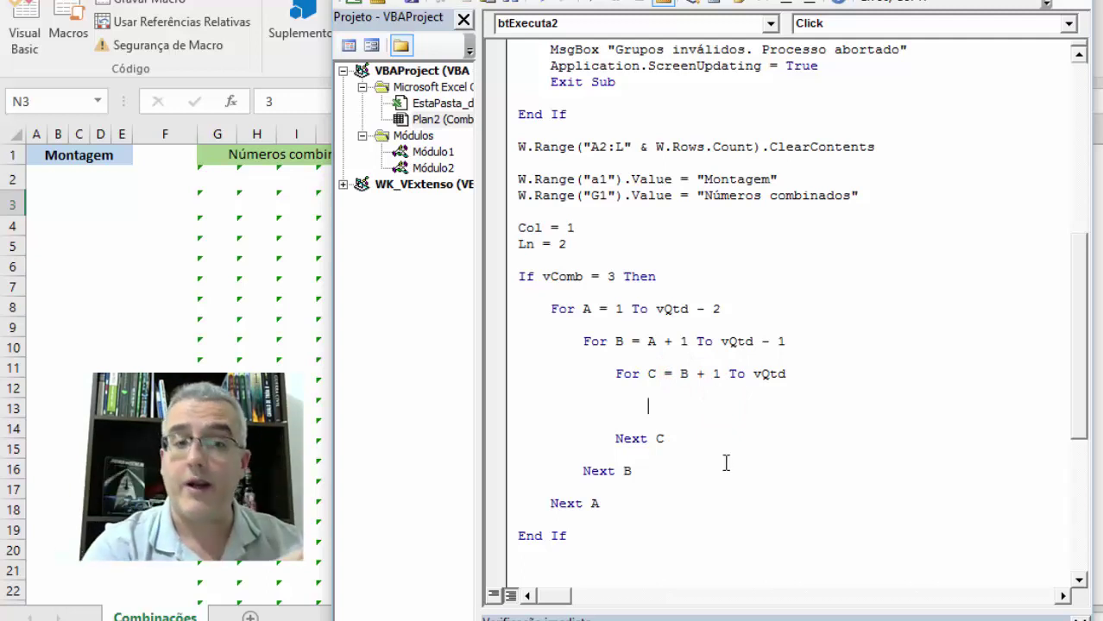
Step: Inside For C, add the line Cells(Ln, Col) = A followed by a blank line
text(cell)
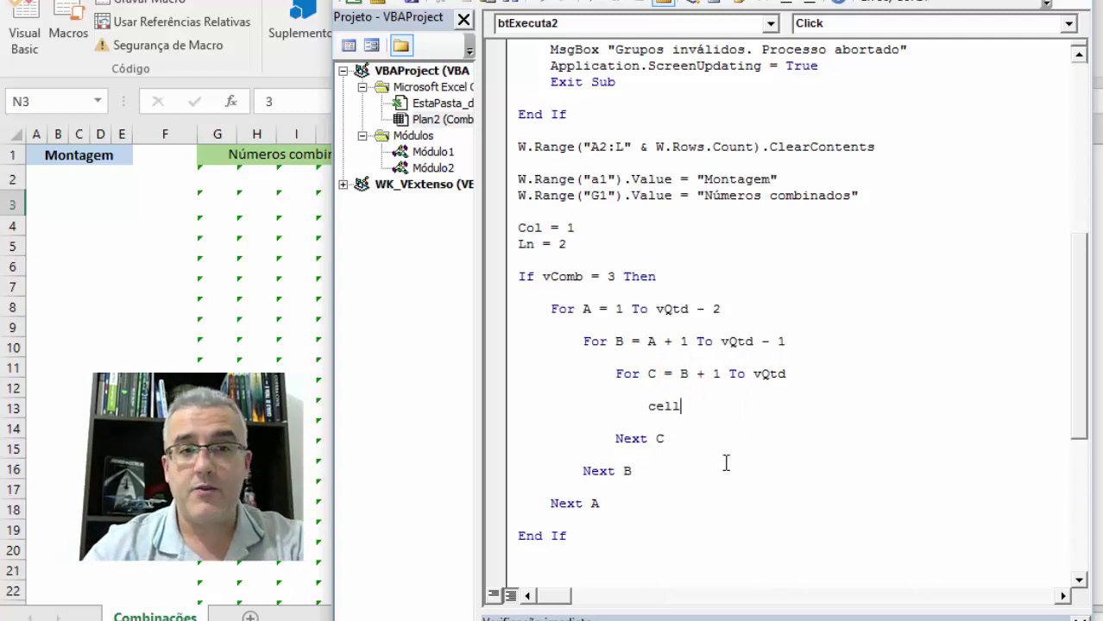
text(s()
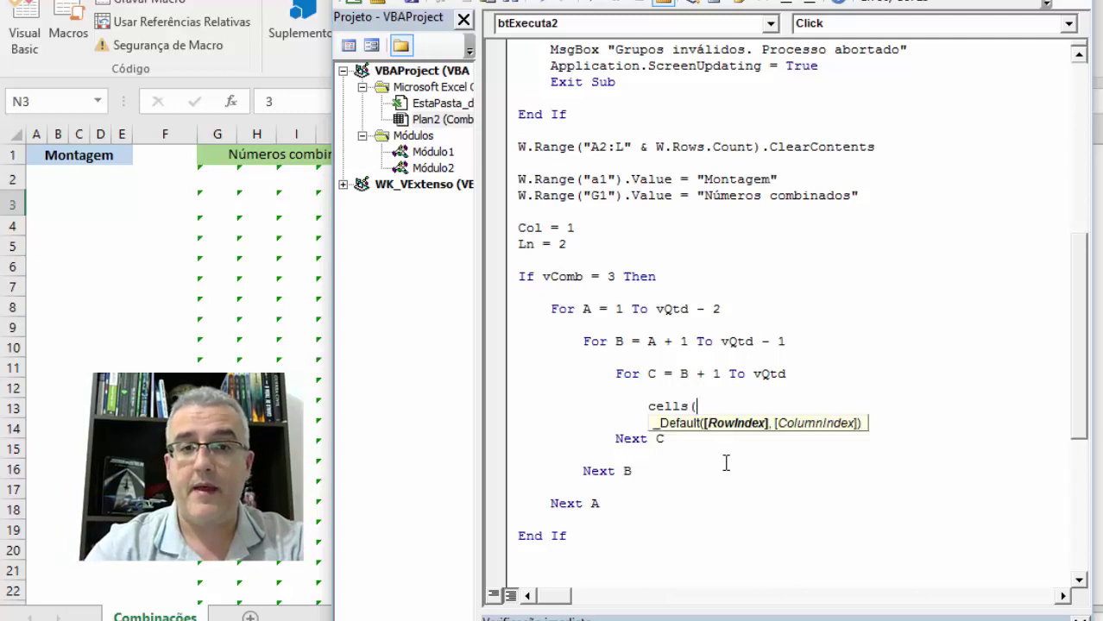
text(ln,co)
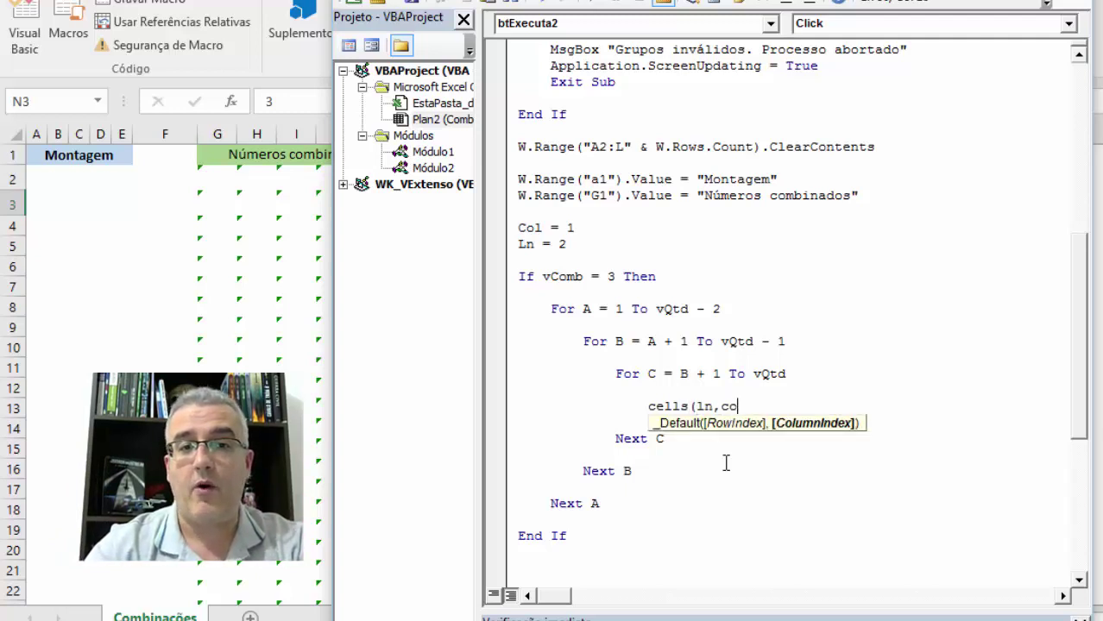
text(l) = a)
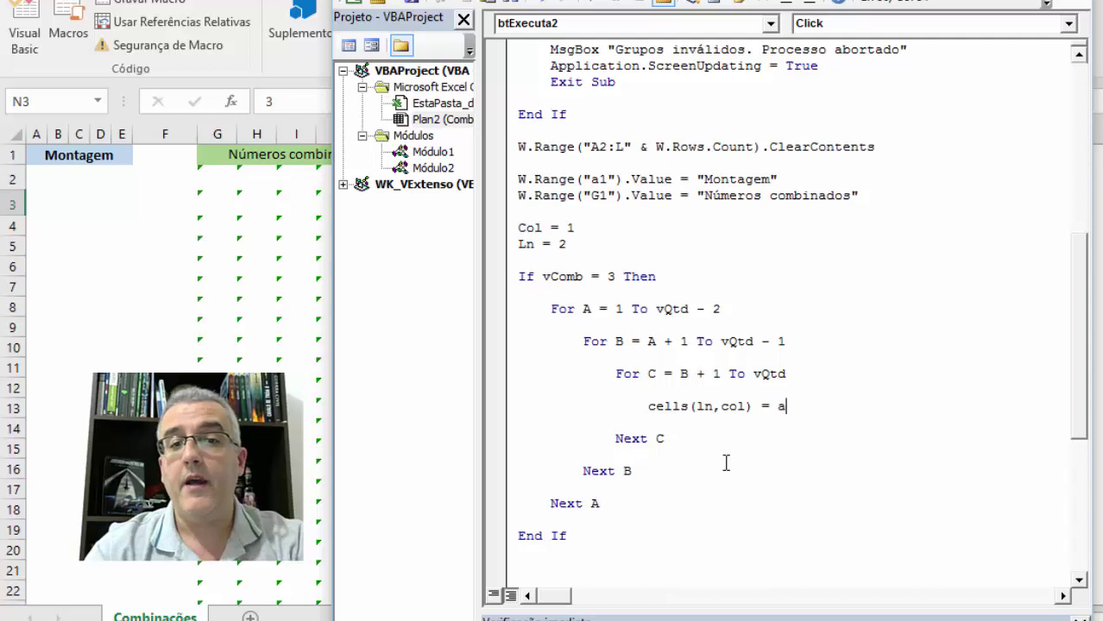
key(Return)
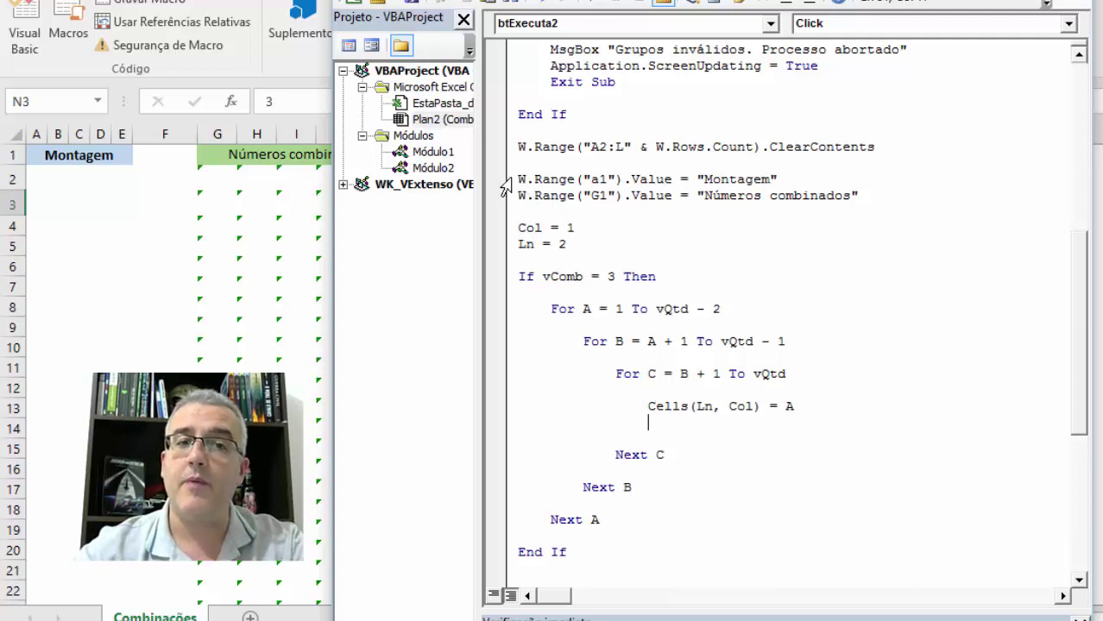
drag(518, 180, 622, 178)
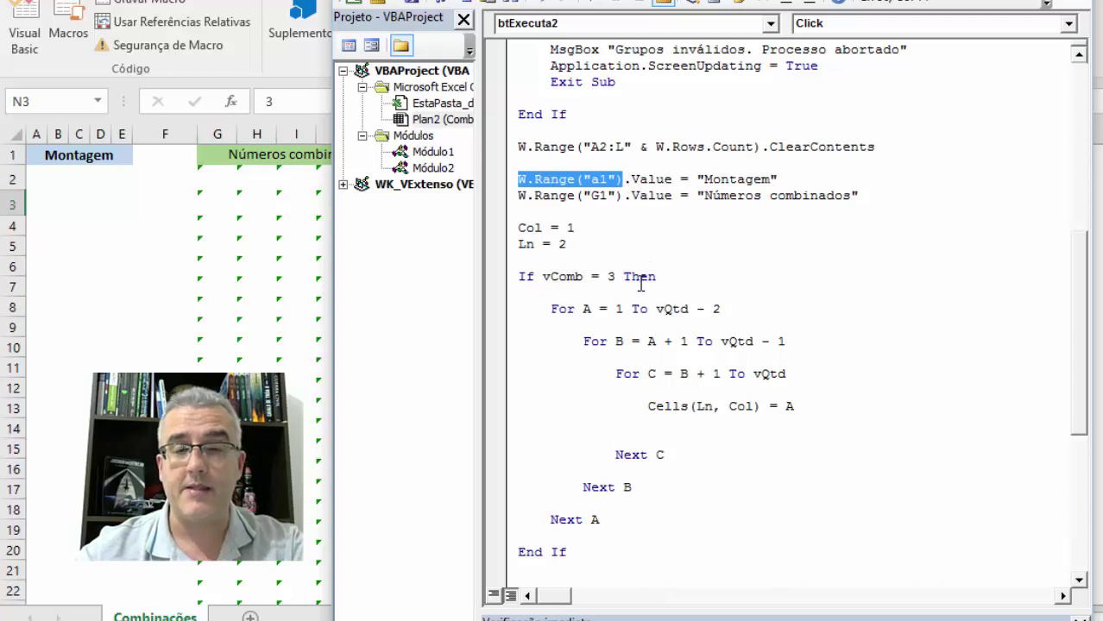
double_click(673, 406)
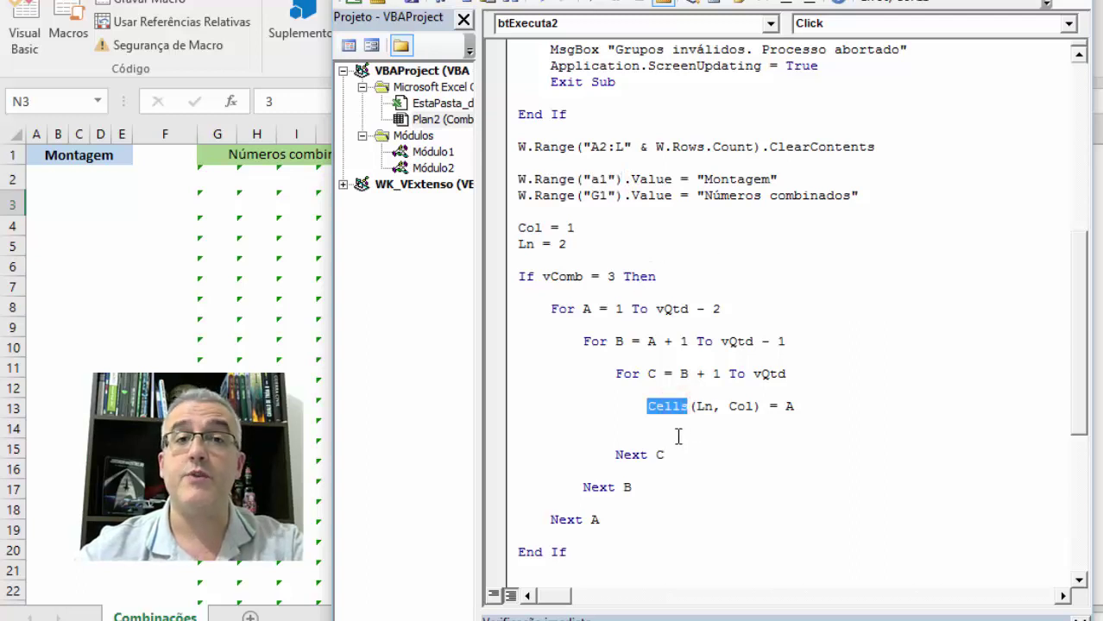
click(675, 407)
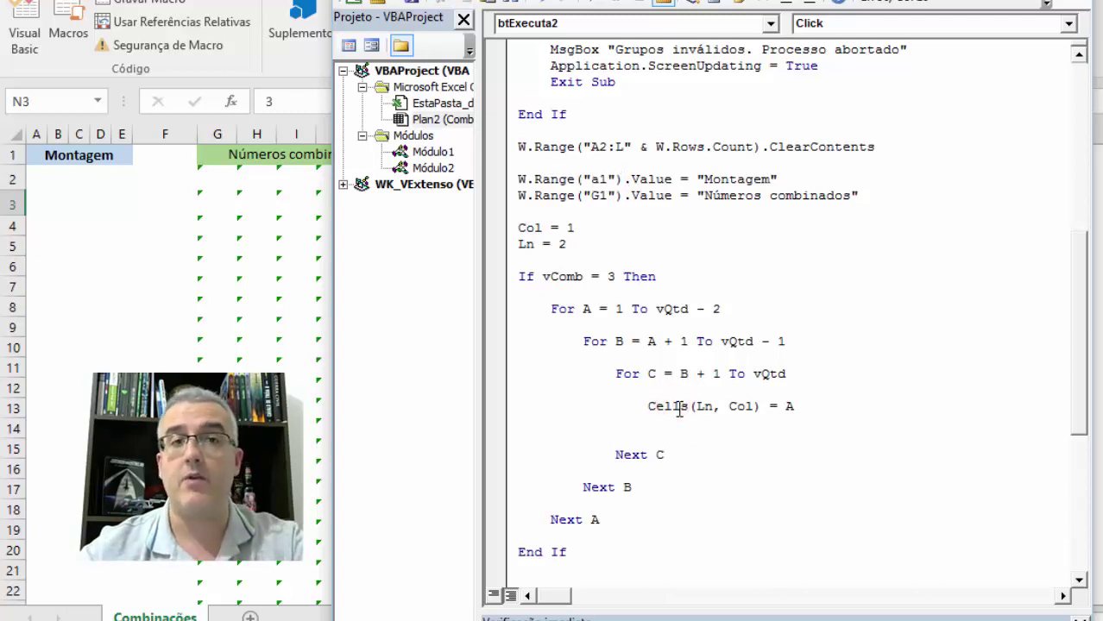
double_click(677, 408)
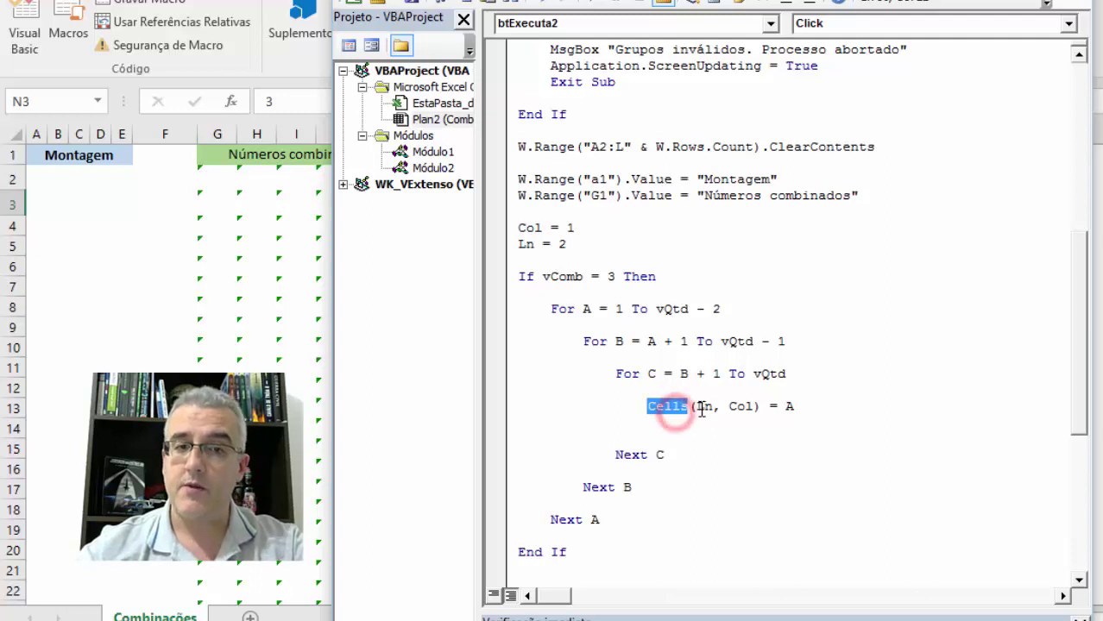
double_click(704, 406)
double_click(739, 406)
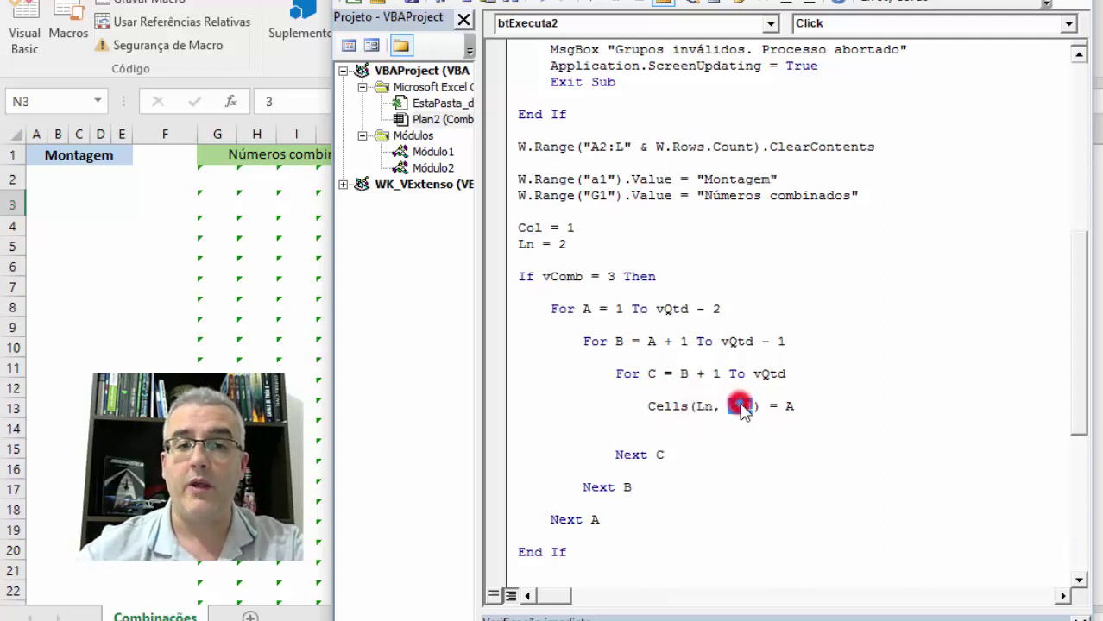
double_click(678, 407)
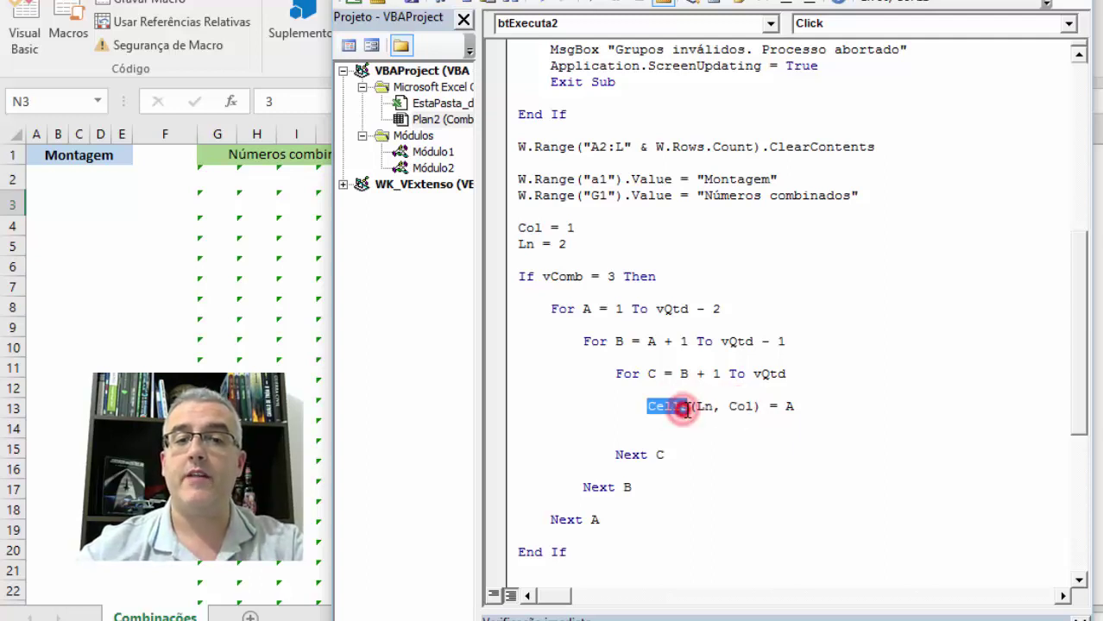
double_click(703, 407)
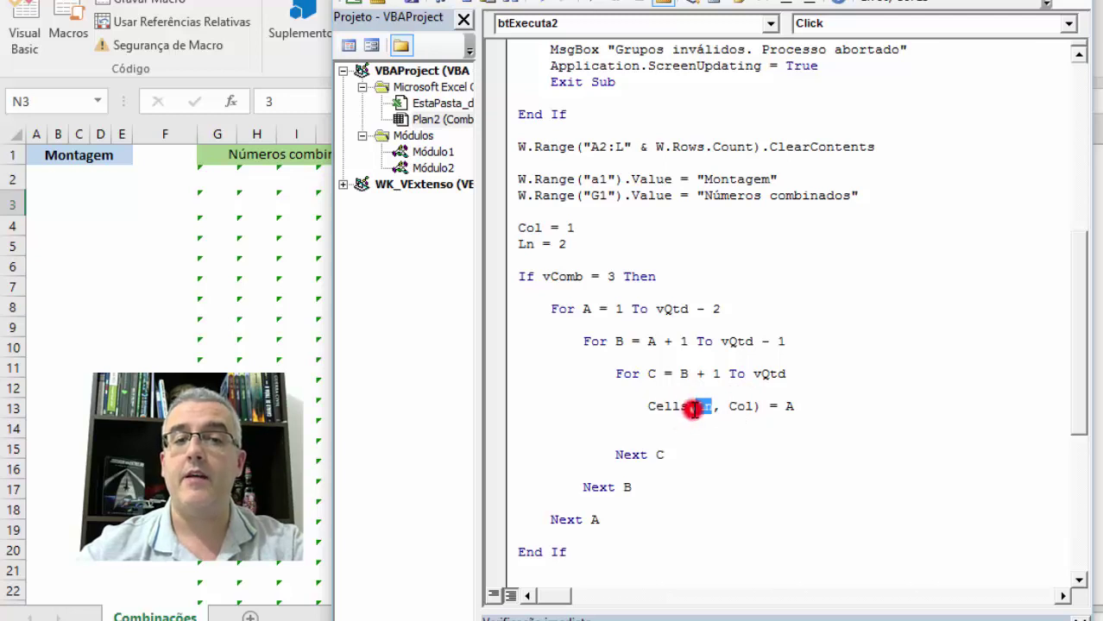
double_click(562, 245)
double_click(740, 407)
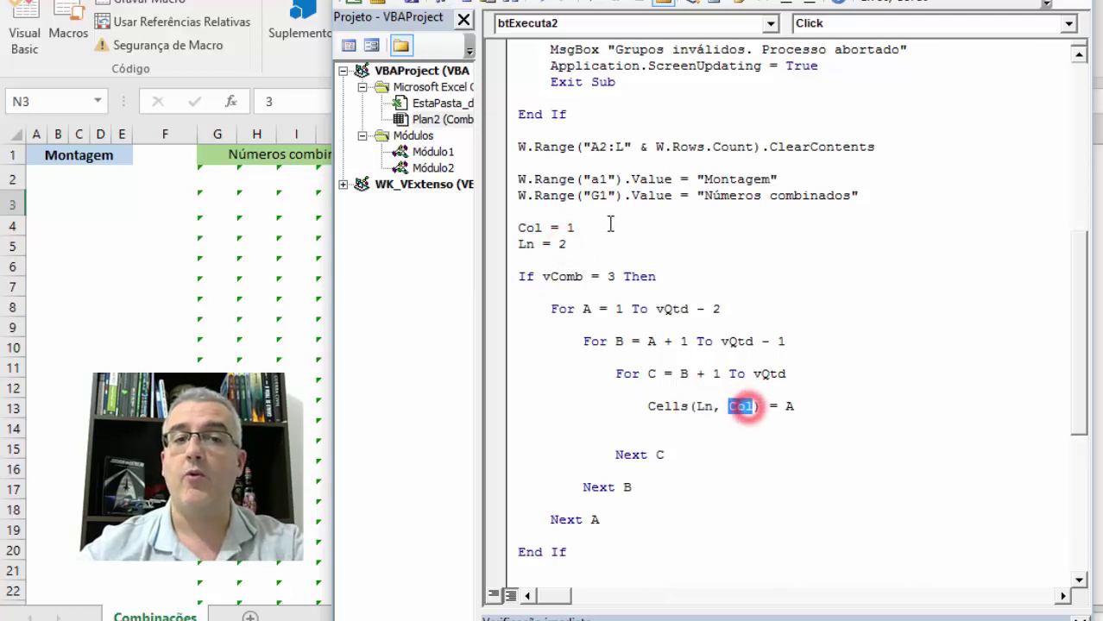
click(785, 406)
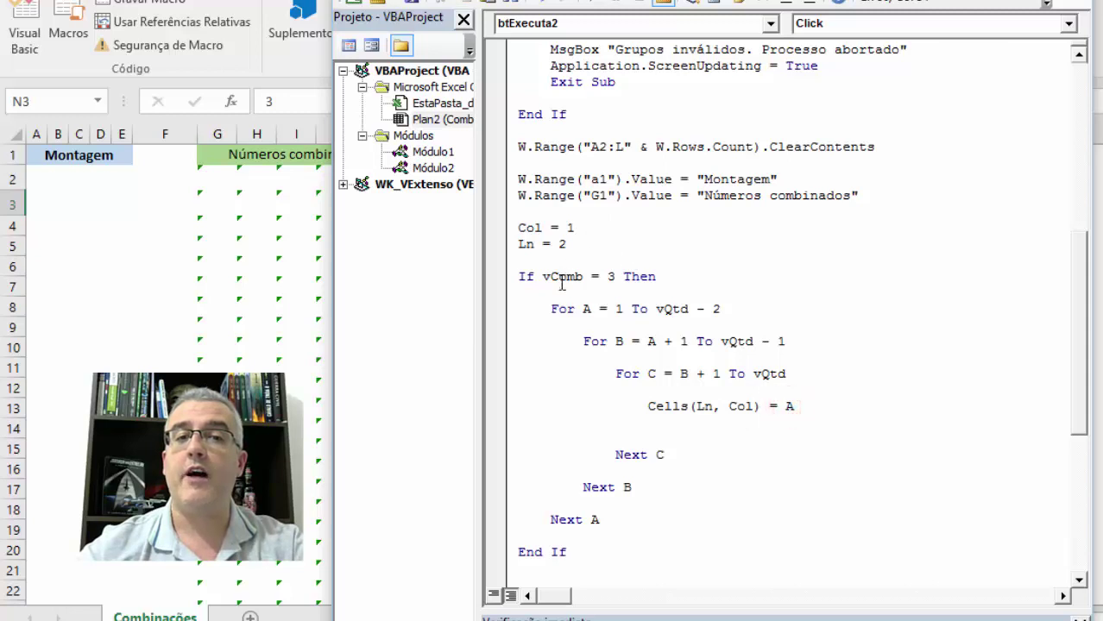
click(682, 424)
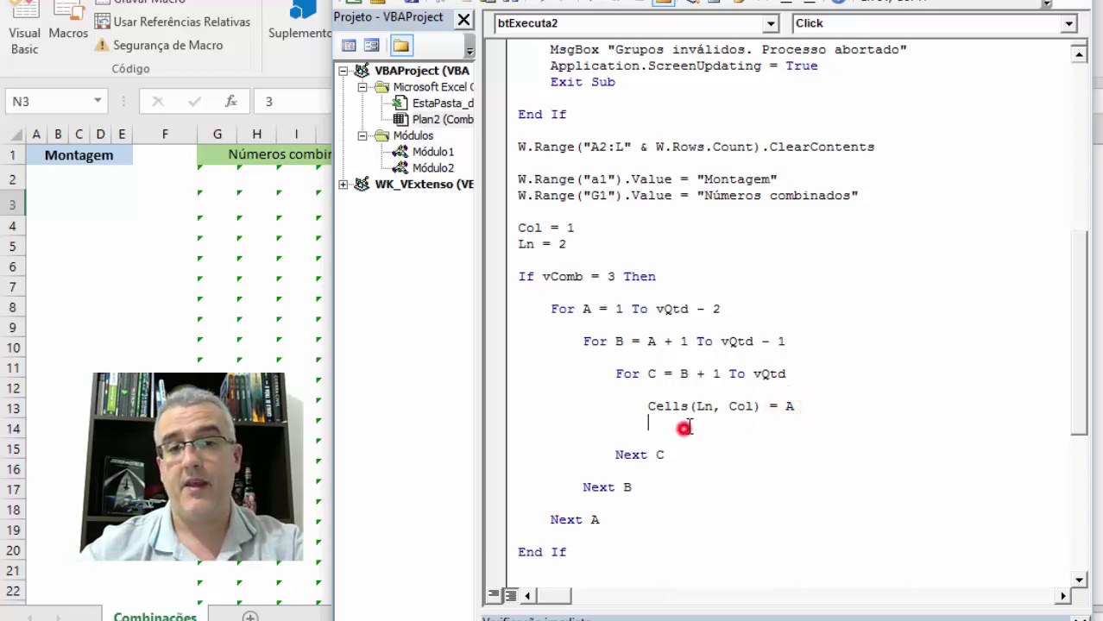
Step: Add Cells(Ln, Col + 1) = B, Cells(Ln, Col + 2) = C and Ln = Ln + 1 inside For C
text(cell)
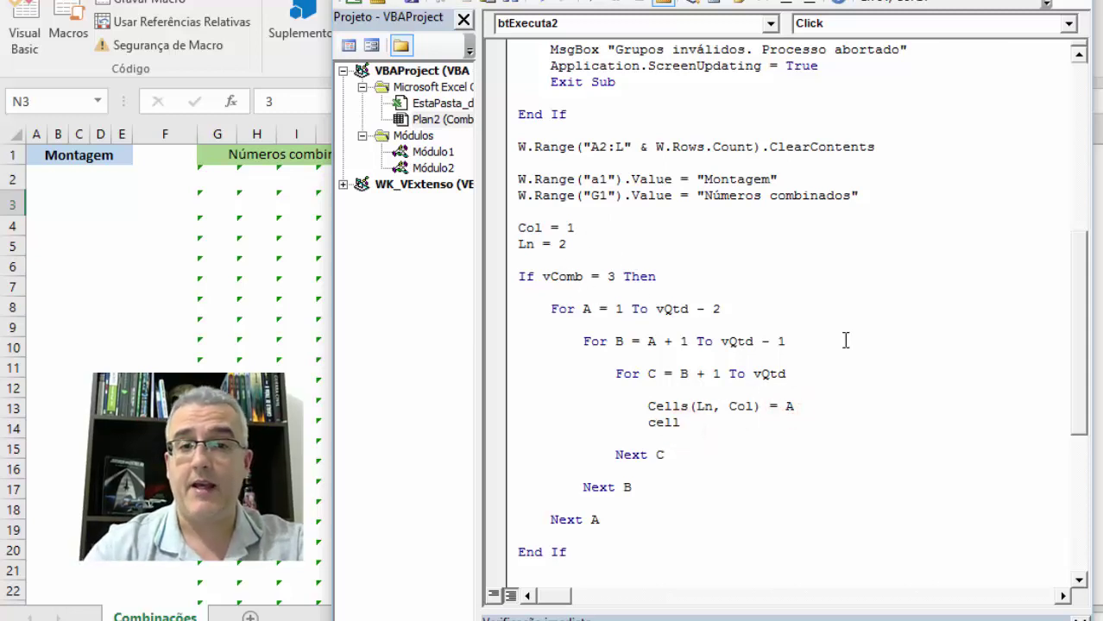
text(s(ln, )
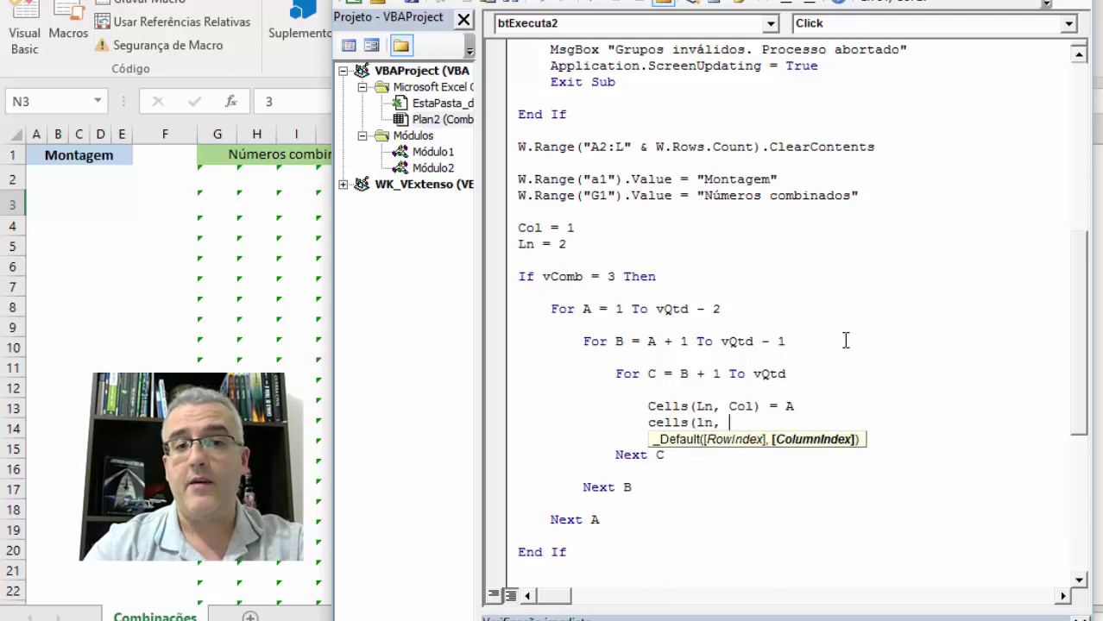
text(col +1) )
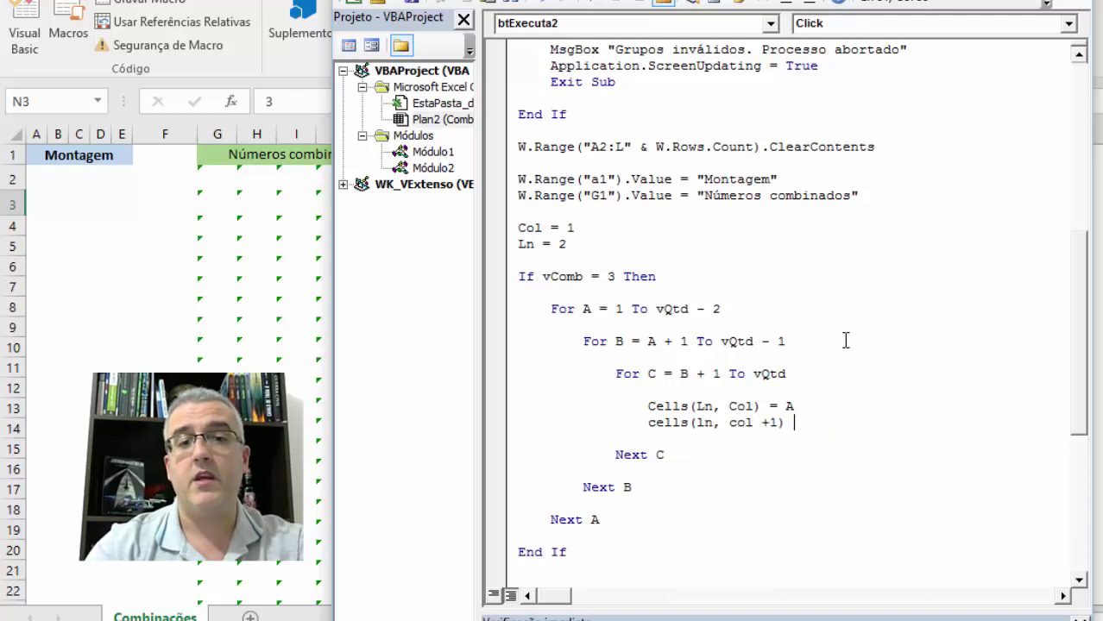
text(= B)
key(Return)
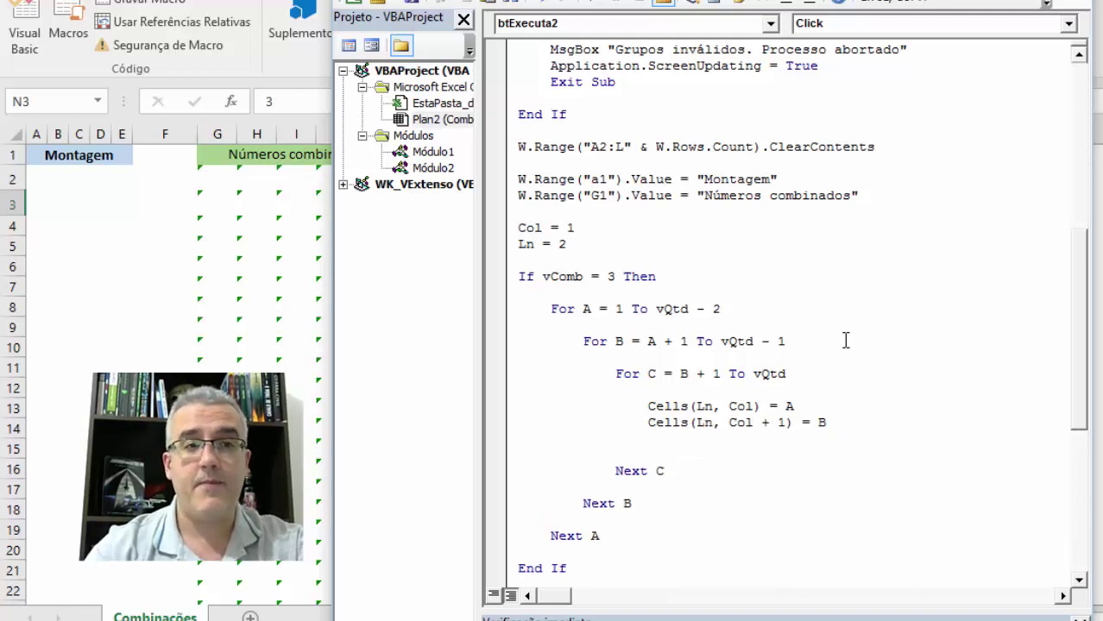
text(cells(ln)
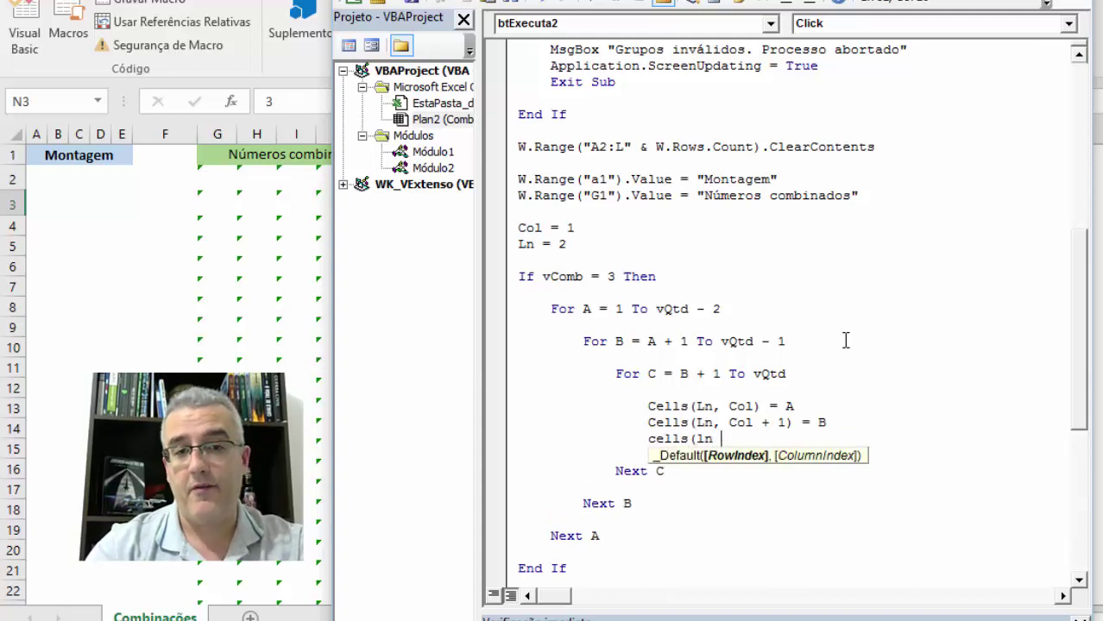
key(BackSpace)
text(, col + )
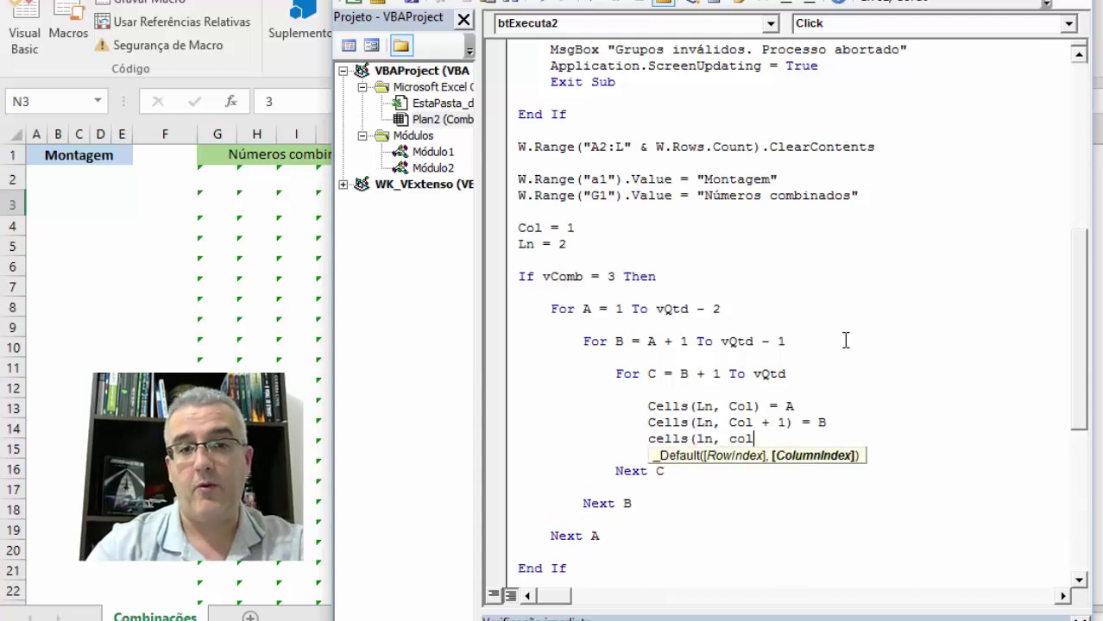
text(2) = c)
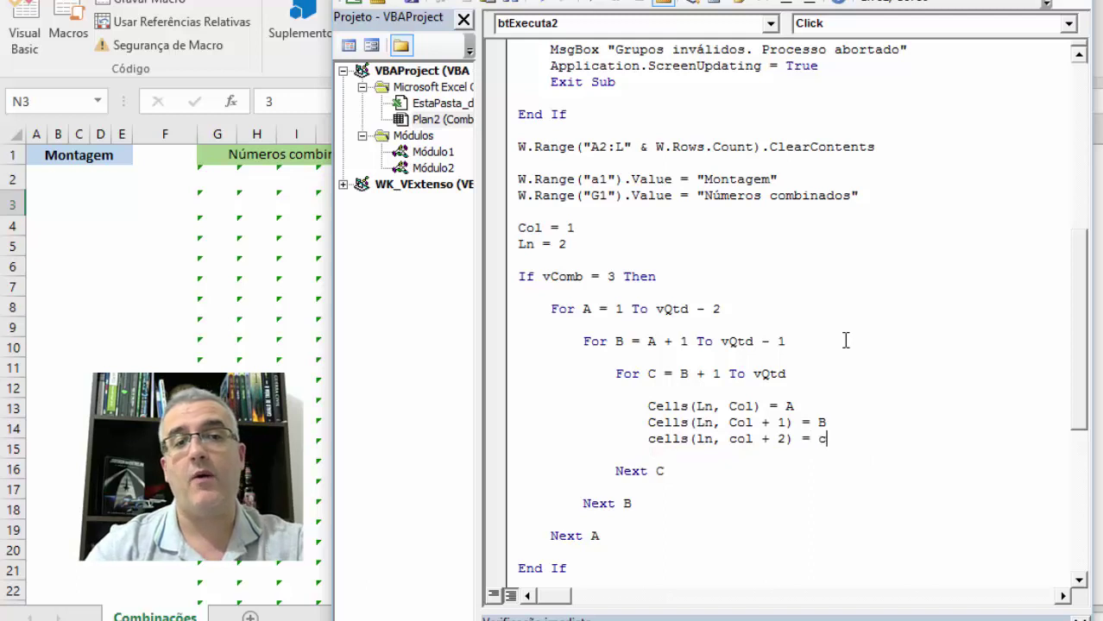
key(Return)
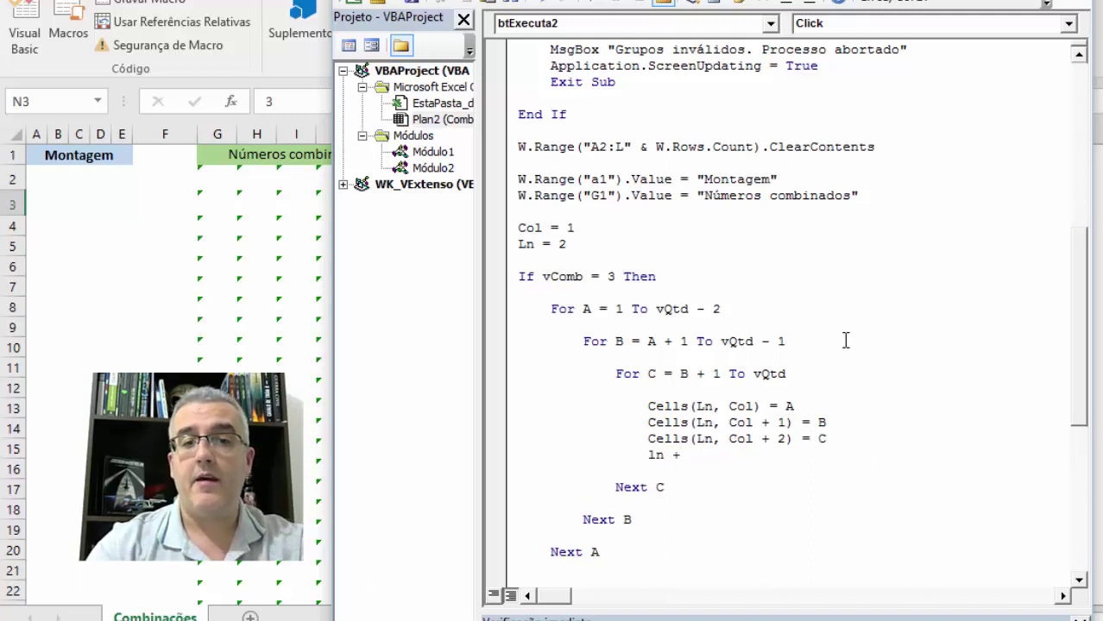
text(= ln)
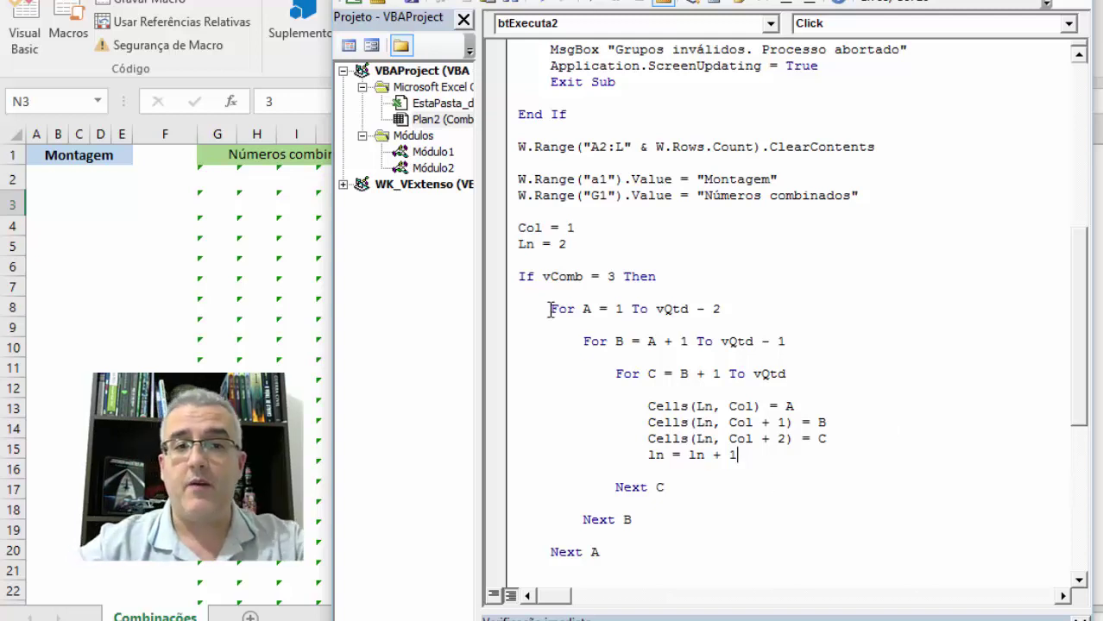
click(559, 278)
Step: Highlight vQtd, the first Cells line, Col and the column offsets to explain the loop code
scroll(683, 304, down, 1)
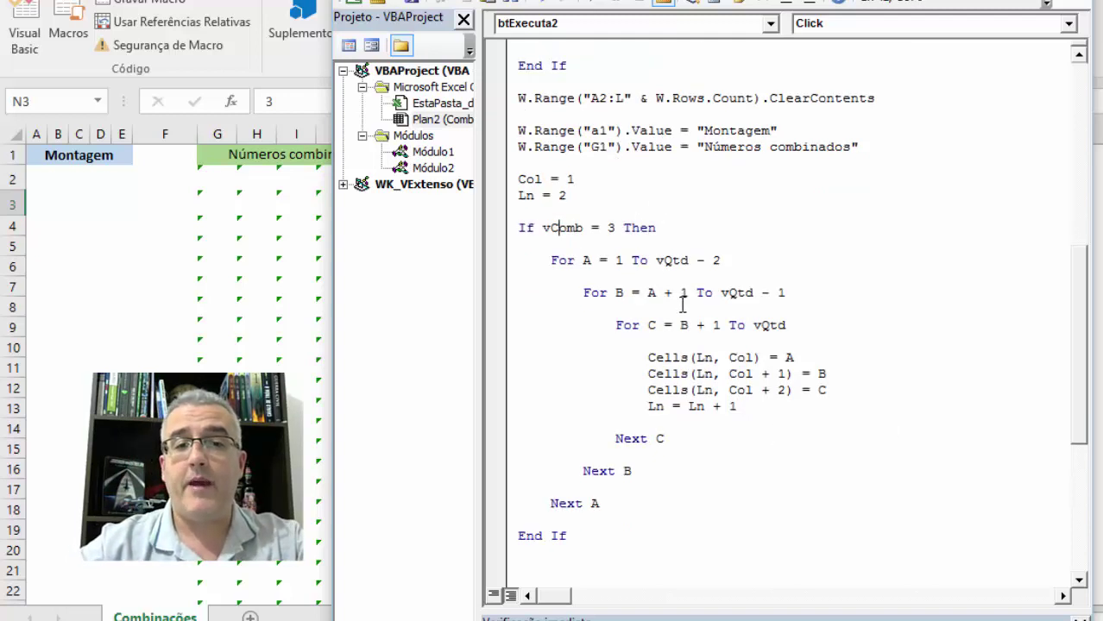
drag(794, 327, 752, 326)
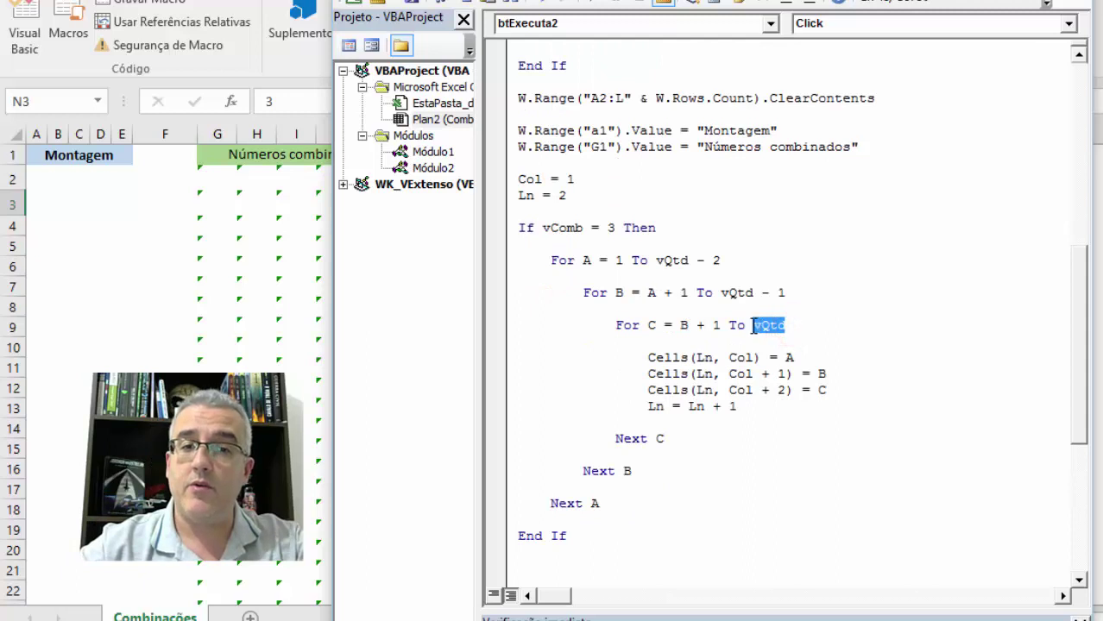
click(663, 325)
click(690, 357)
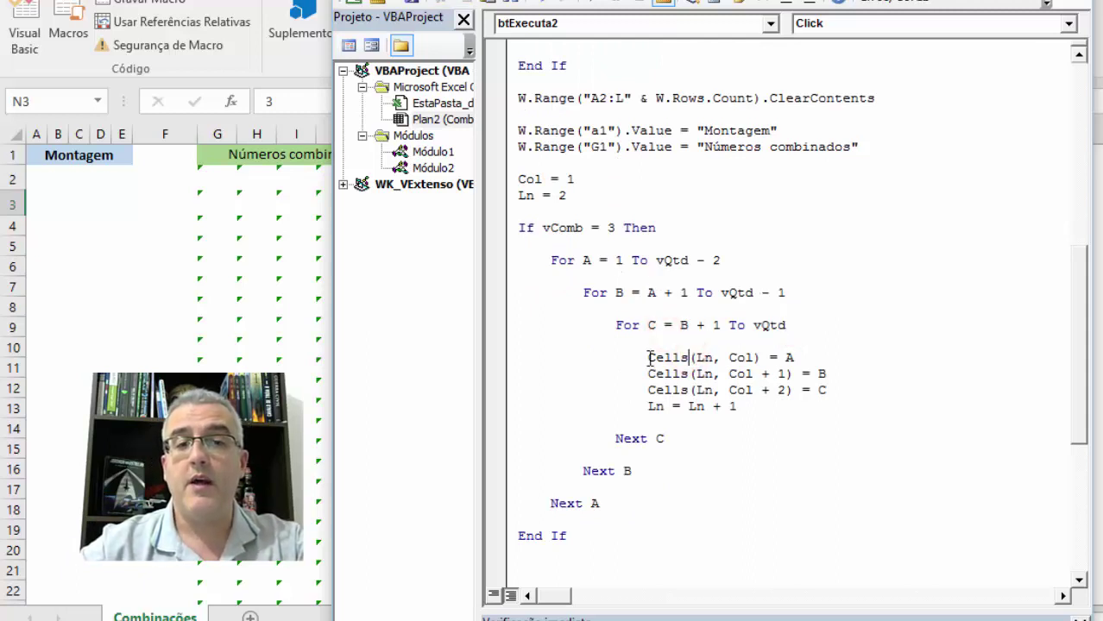
drag(647, 357, 792, 358)
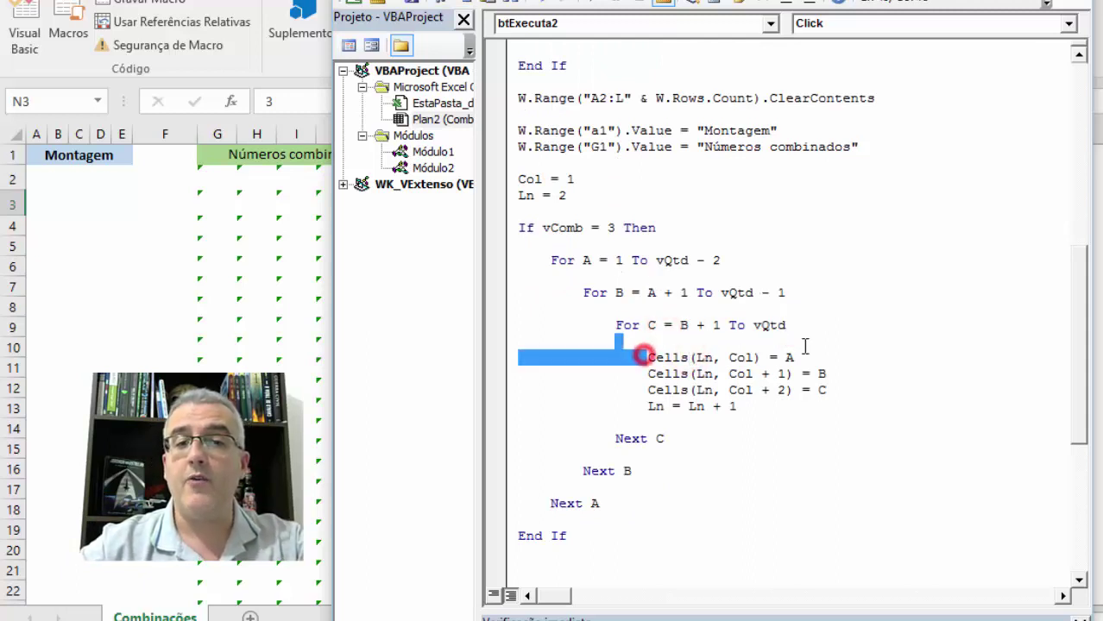
click(702, 357)
double_click(738, 356)
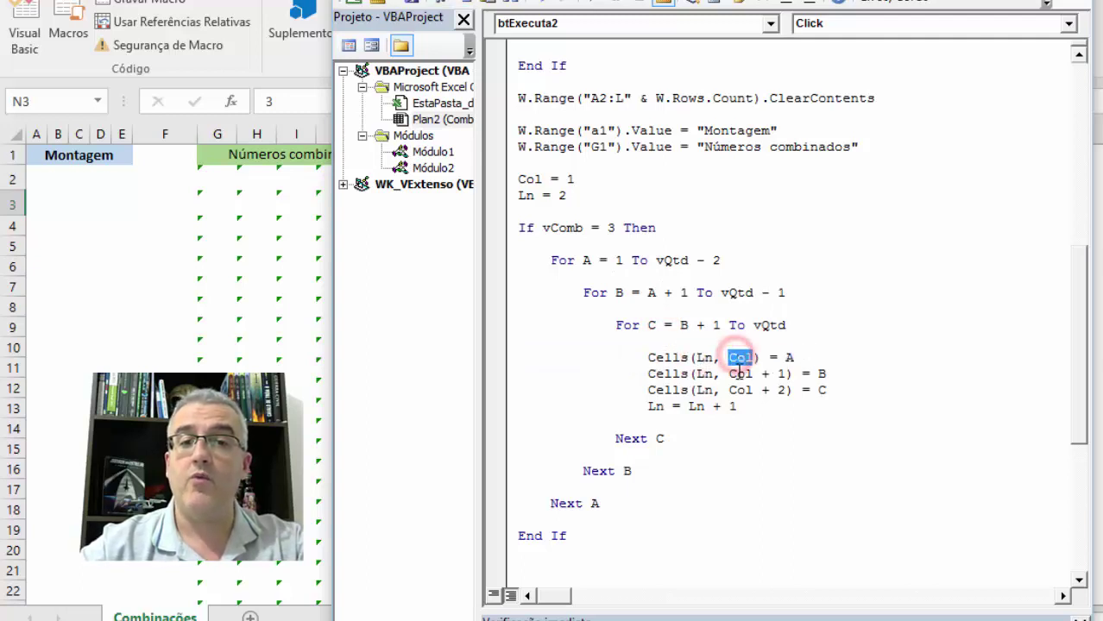
click(762, 375)
mouse_move(787, 374)
mouse_down()
mouse_move(730, 374)
mouse_move(730, 390)
mouse_up()
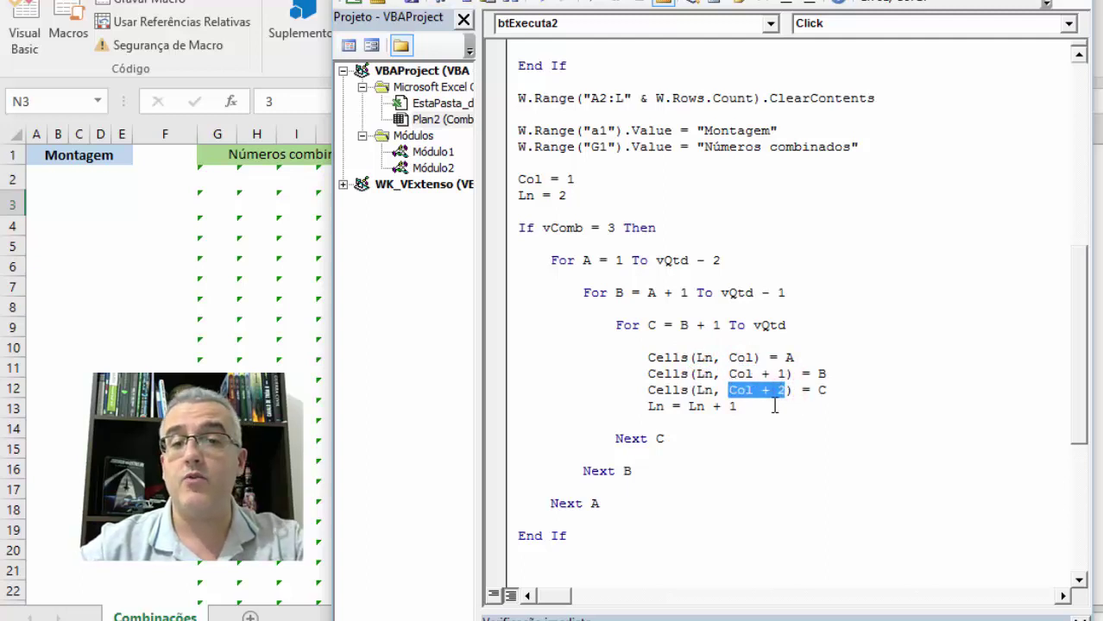
click(730, 287)
scroll(617, 283, up, 2)
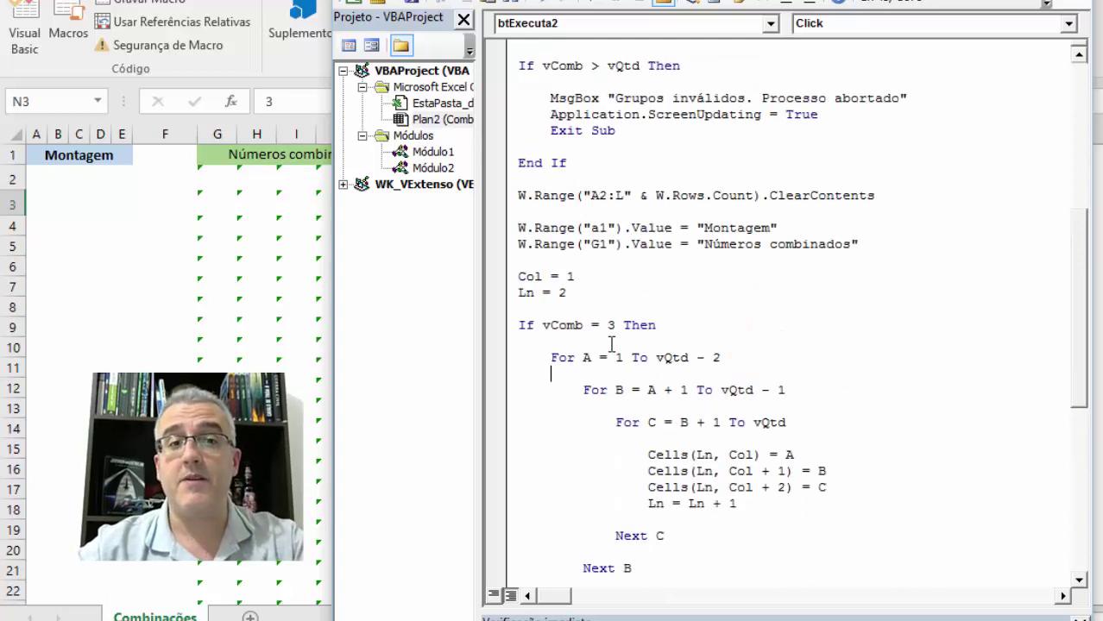
scroll(612, 341, up, 1)
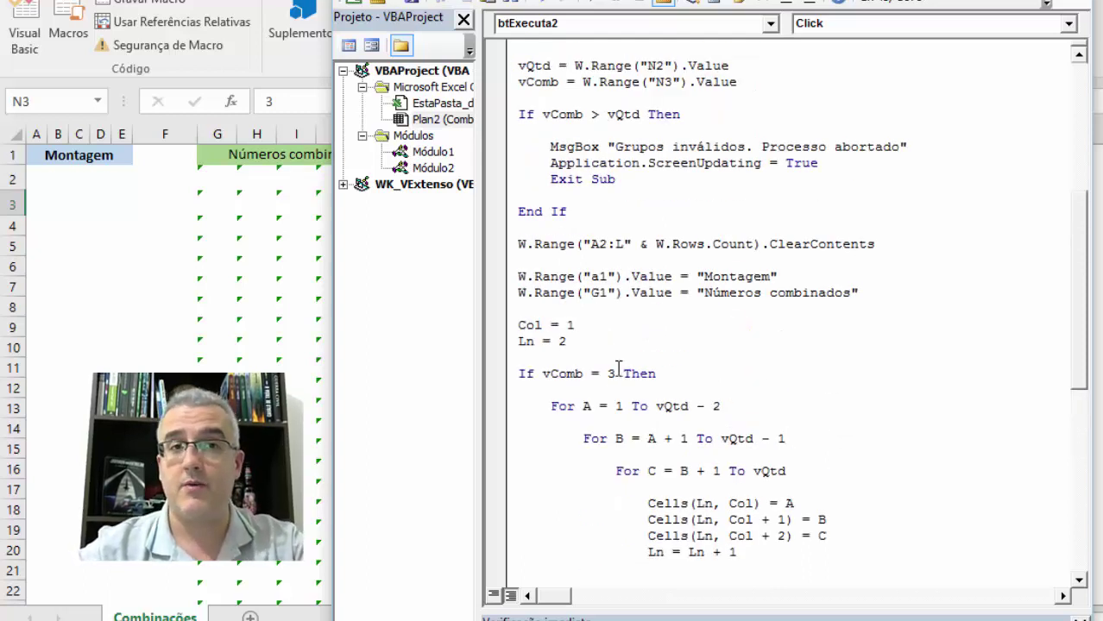
Step: Step with F8 through the vComb > vQtd validation check up to clearing the old results
click(679, 354)
key(F8)
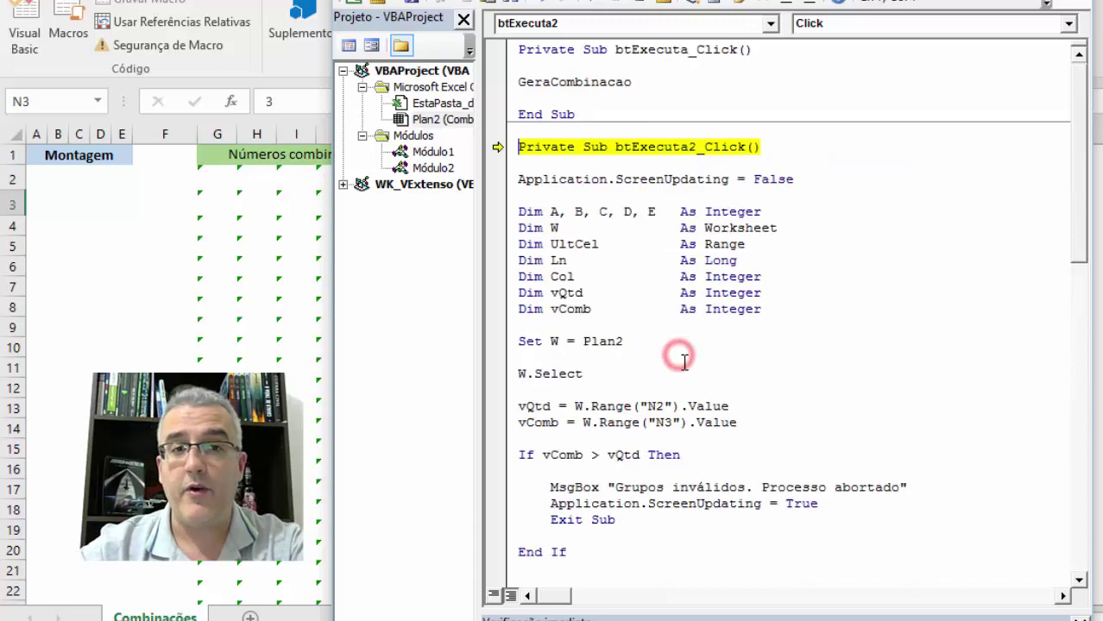
key(F8)
key(F8)
key(F8)
scroll(758, 362, down, 1)
scroll(764, 361, down, 4)
key(F8)
key(F8)
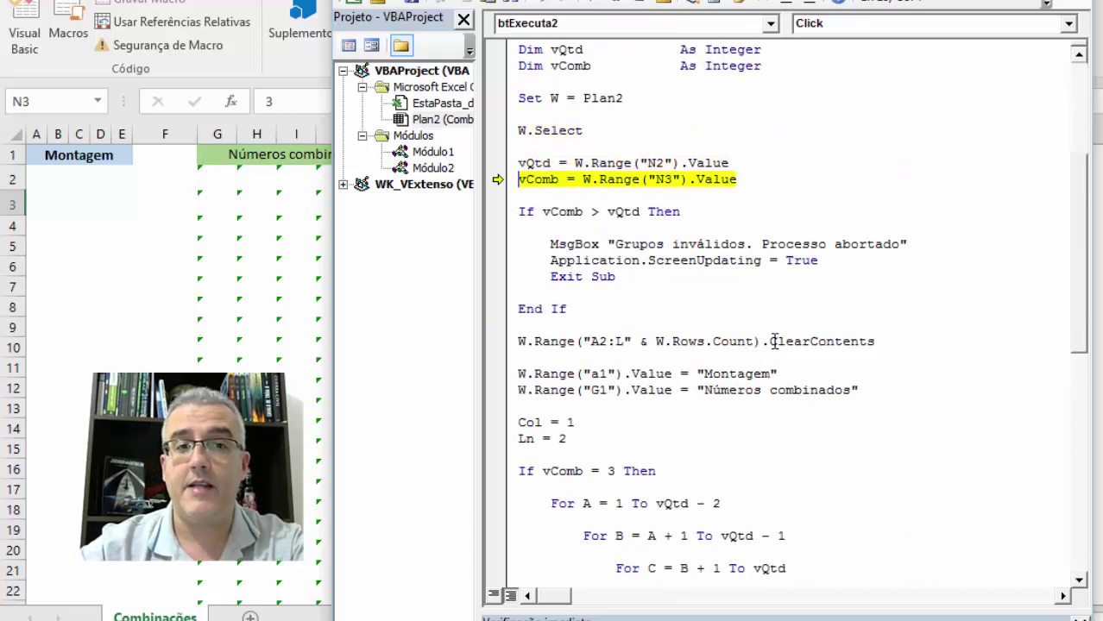
mouse_move(535, 163)
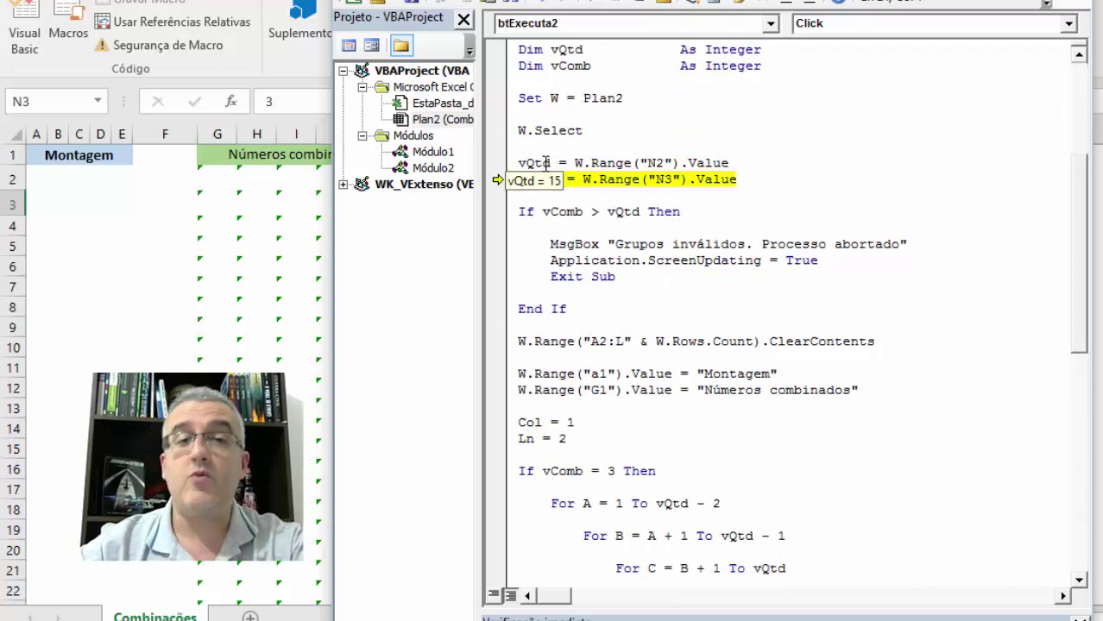
key(F8)
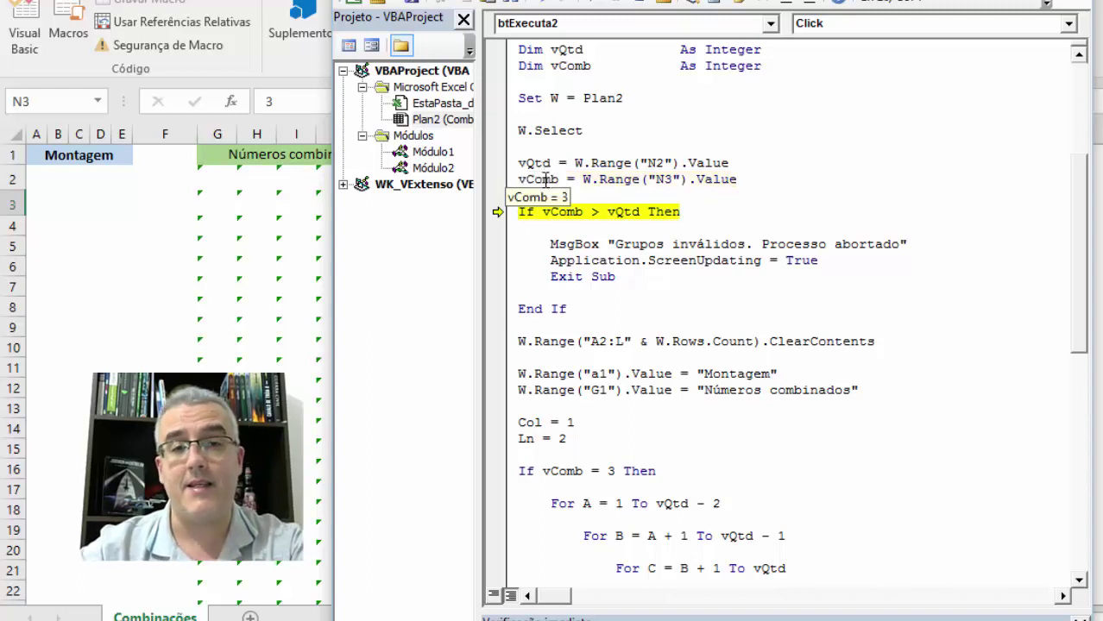
scroll(546, 179, down, 1)
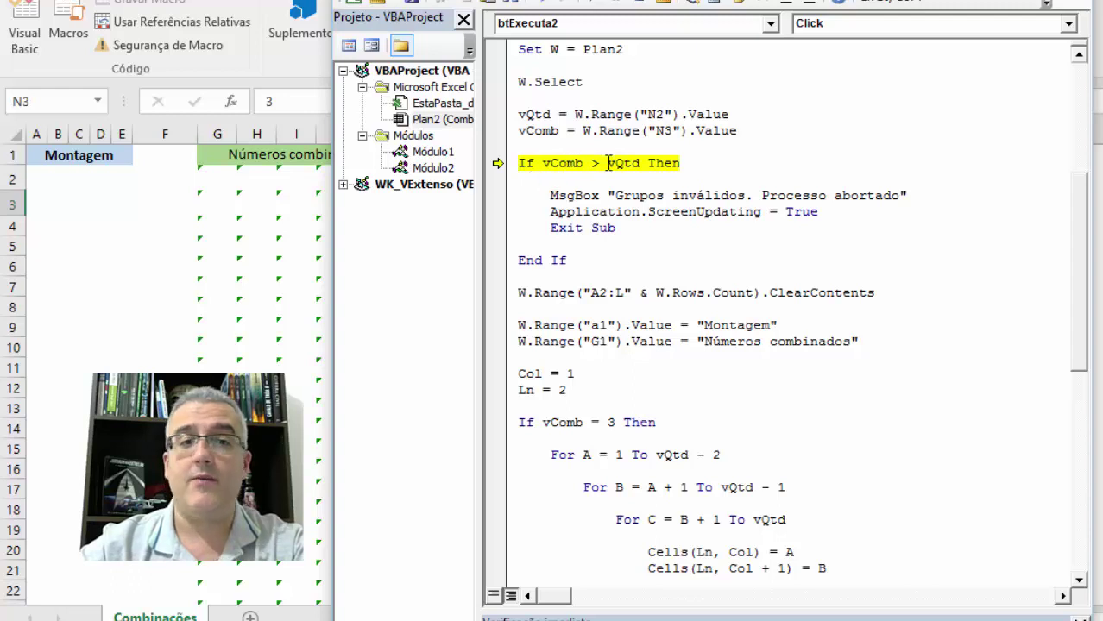
mouse_move(623, 163)
key(F8)
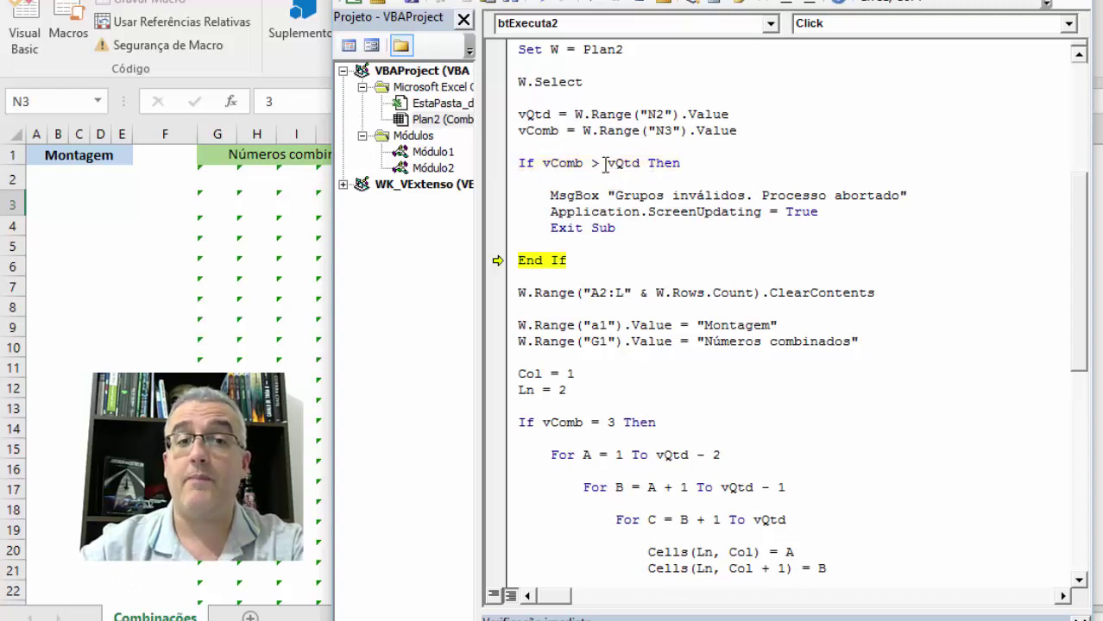
key(F8)
key(F8)
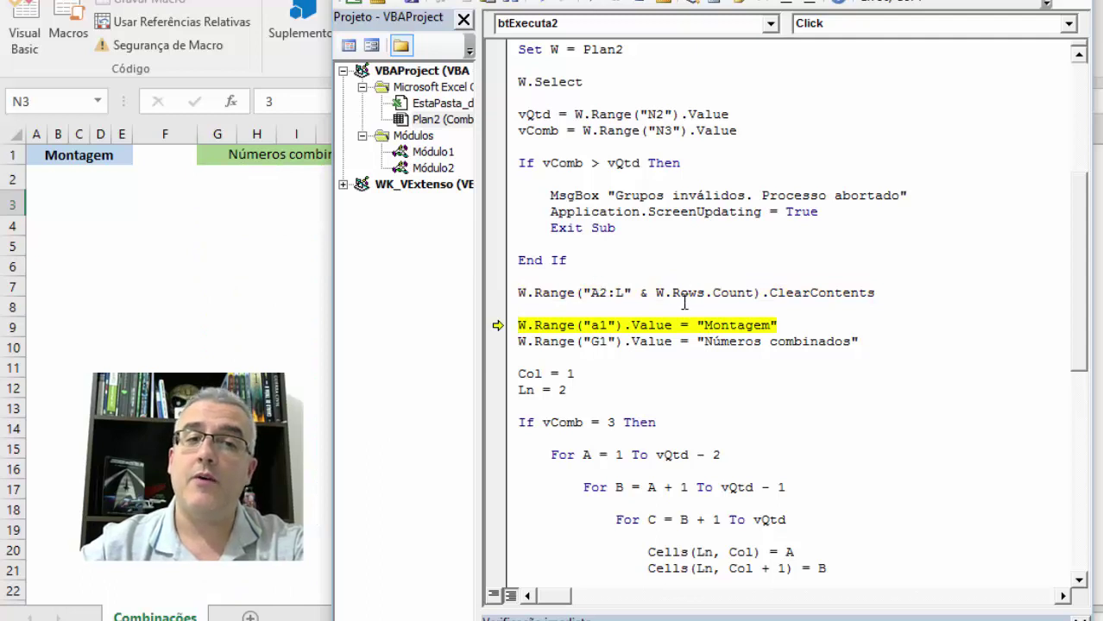
scroll(672, 324, down, 1)
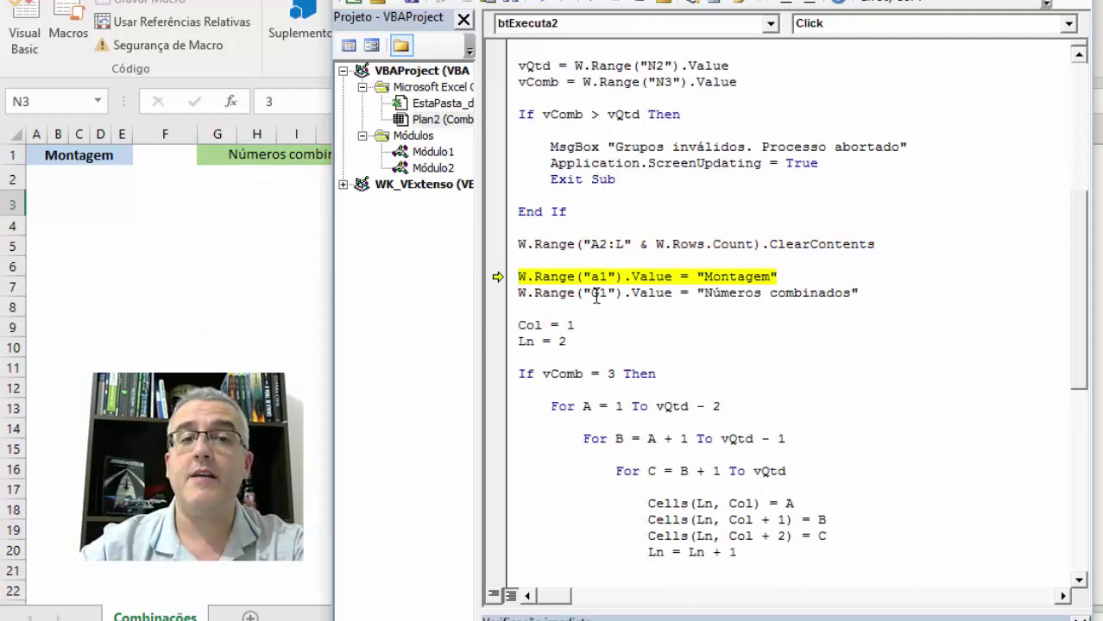
Step: Step through the A1/G1 headers, Col/Ln setup and For A, B, C loops to Cells(Ln, Col) = A
key(F8)
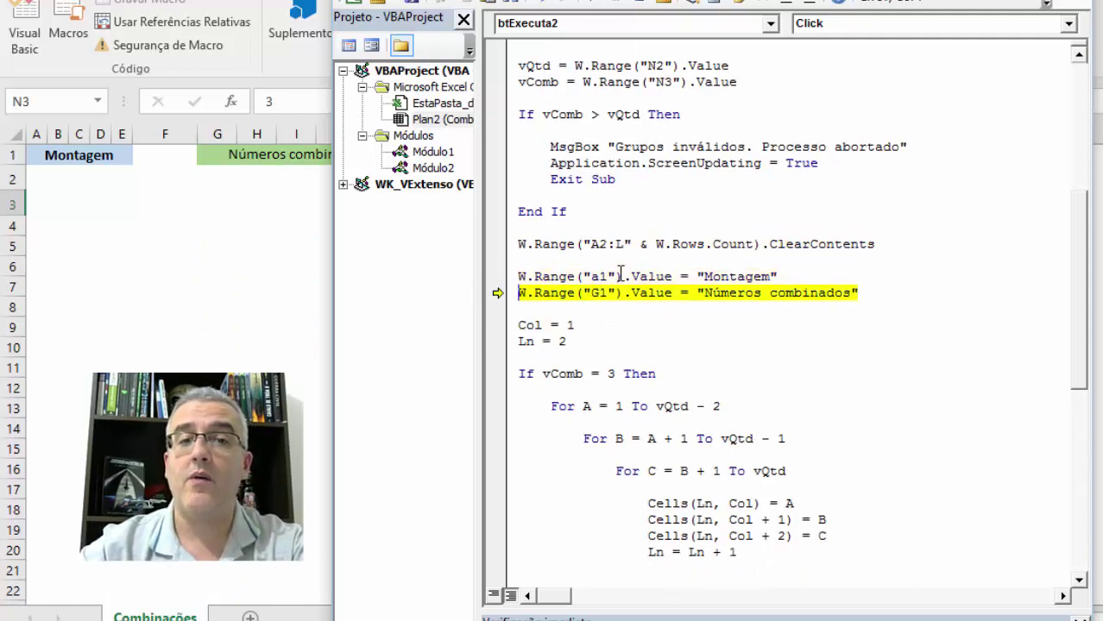
key(F8)
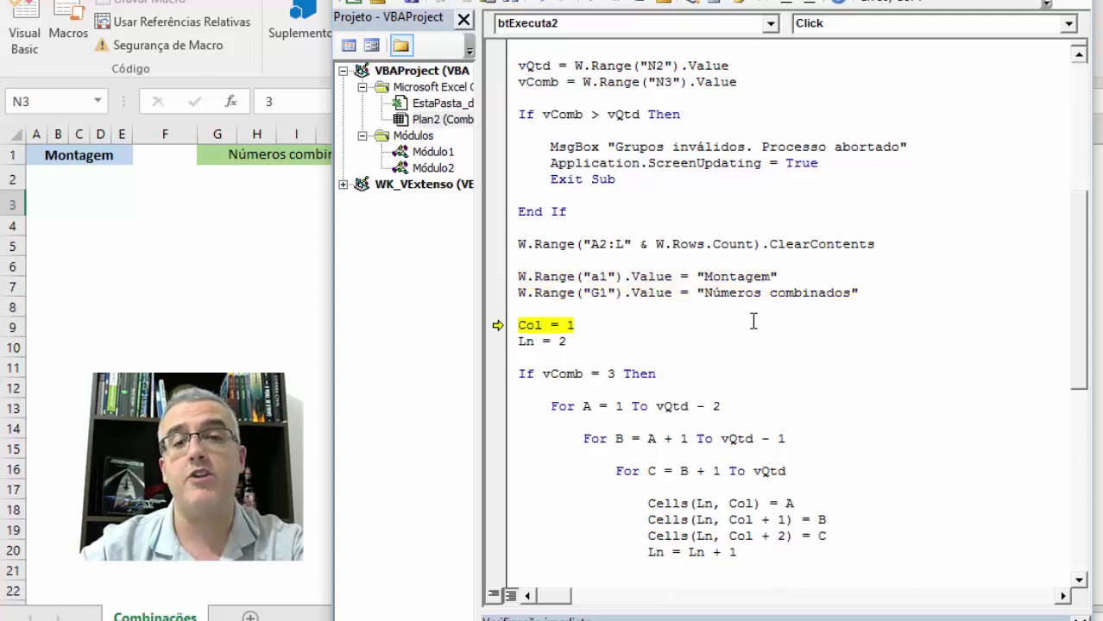
scroll(787, 304, down, 1)
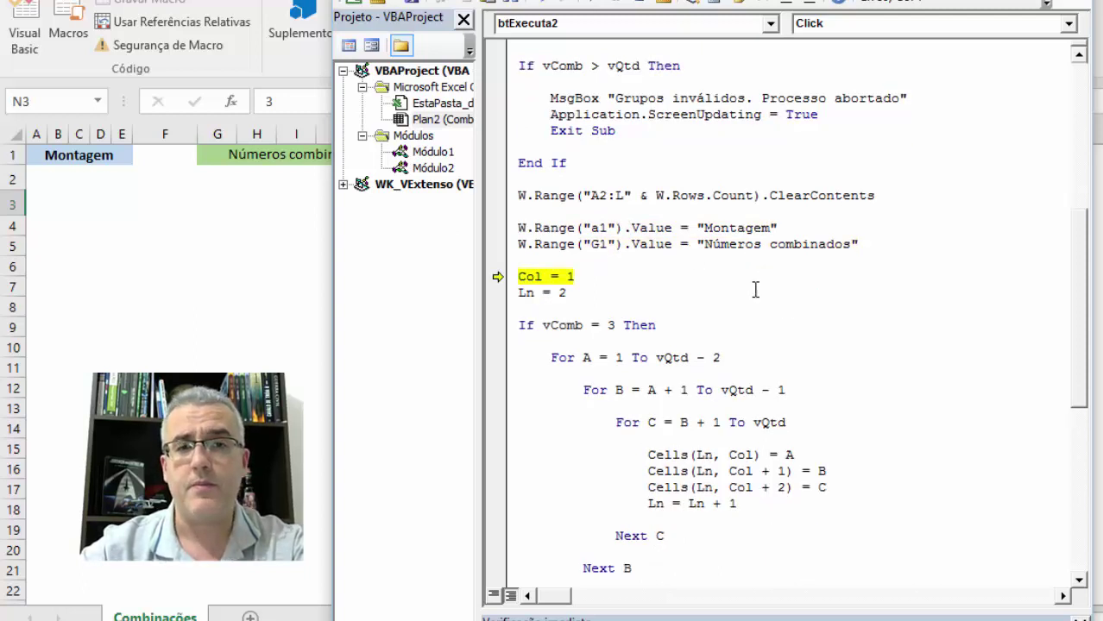
key(F8)
key(F8)
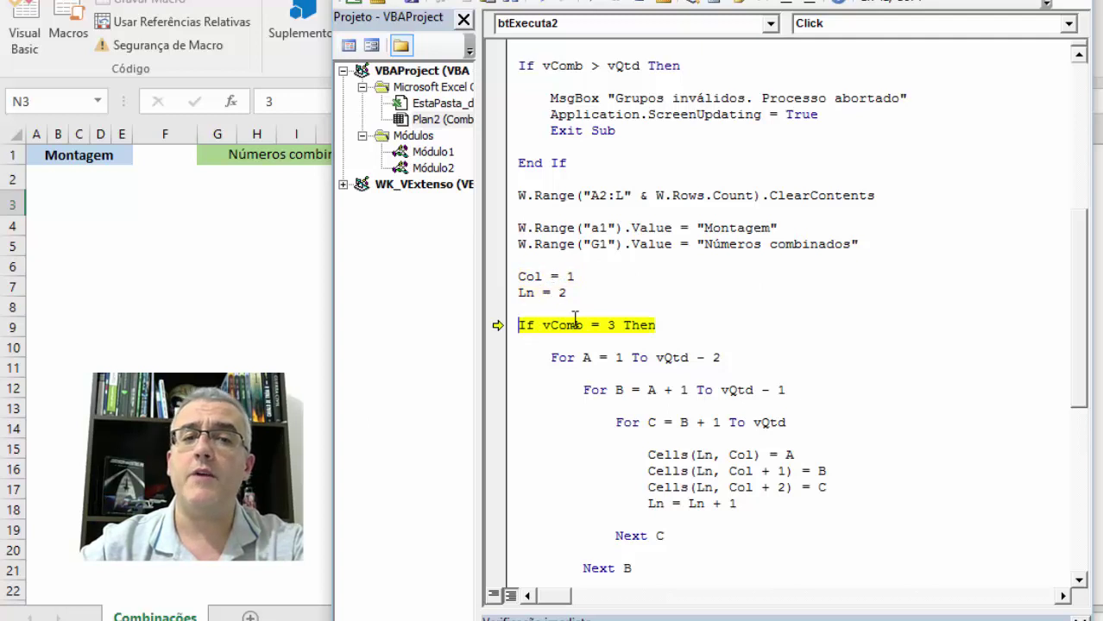
scroll(572, 322, down, 1)
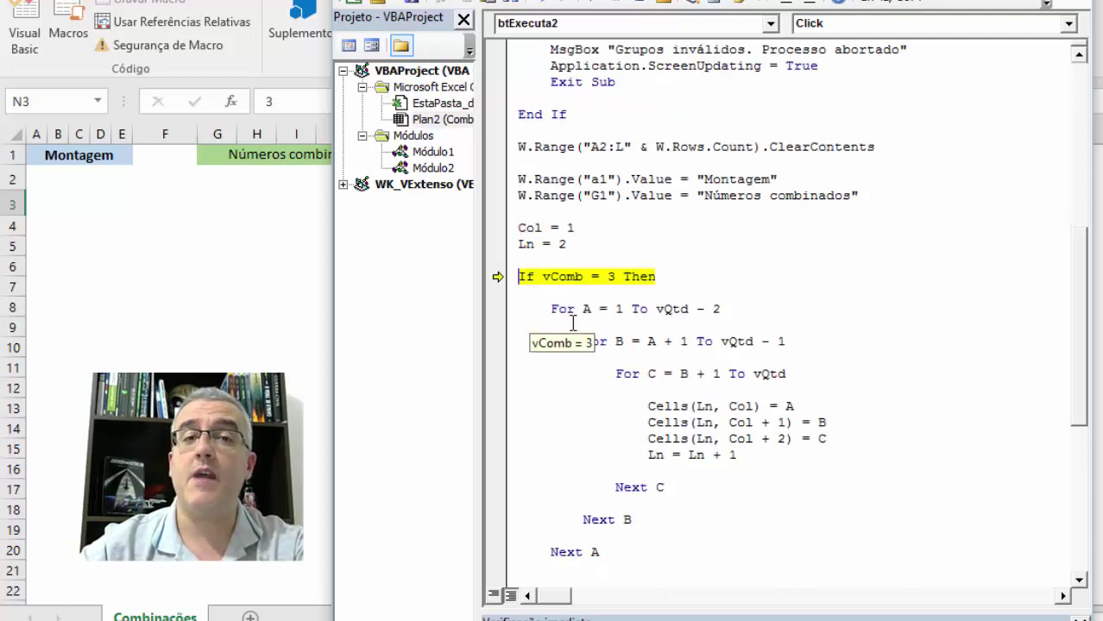
mouse_move(563, 326)
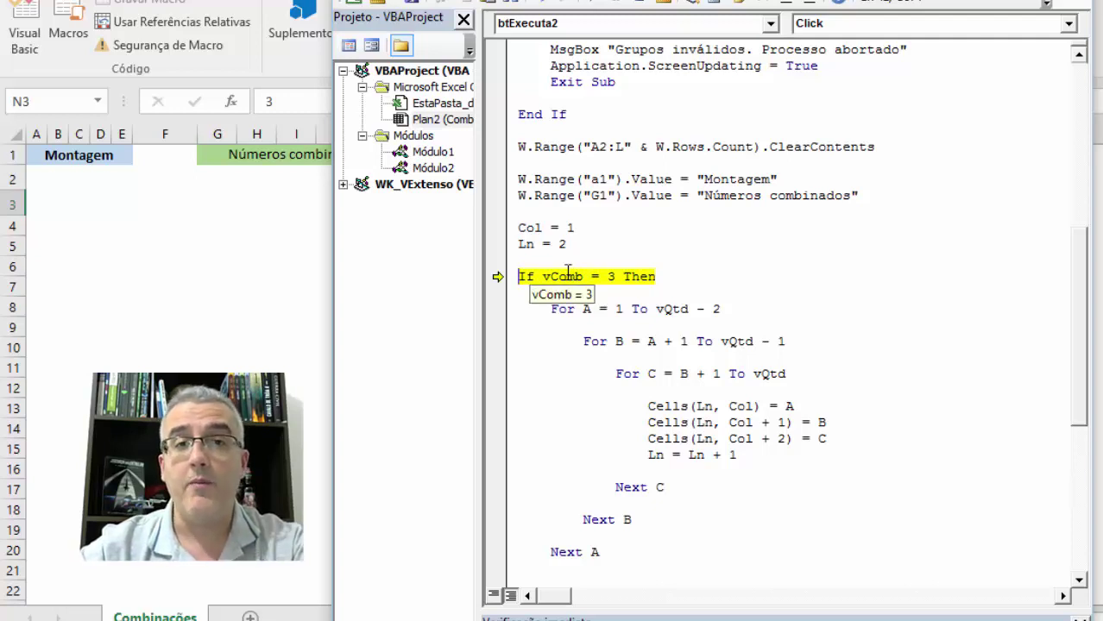
key(F8)
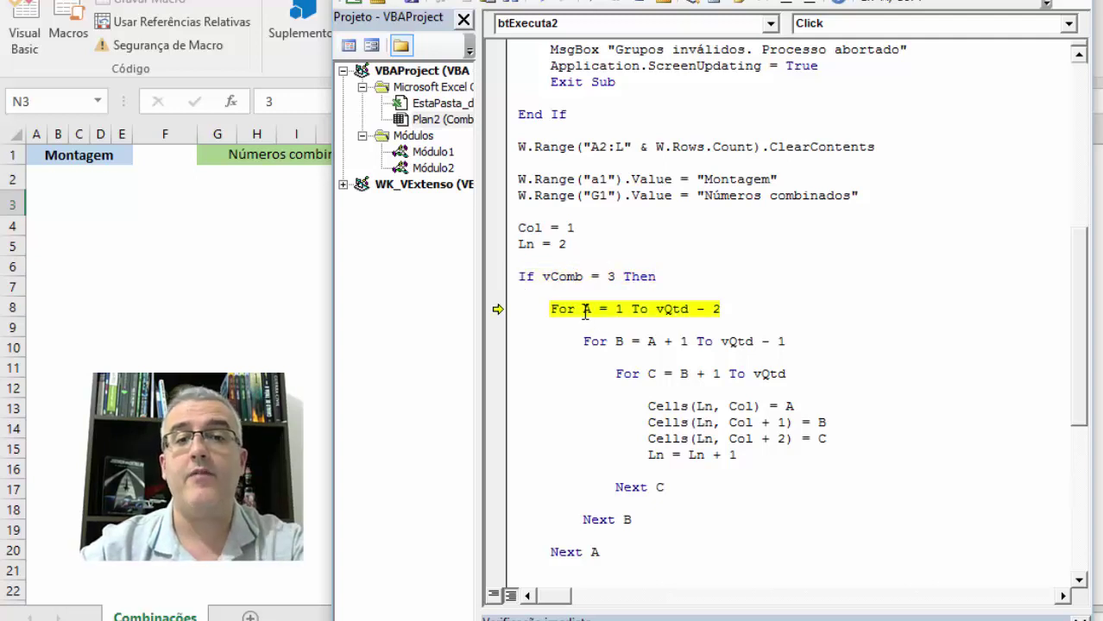
mouse_move(586, 309)
key(F8)
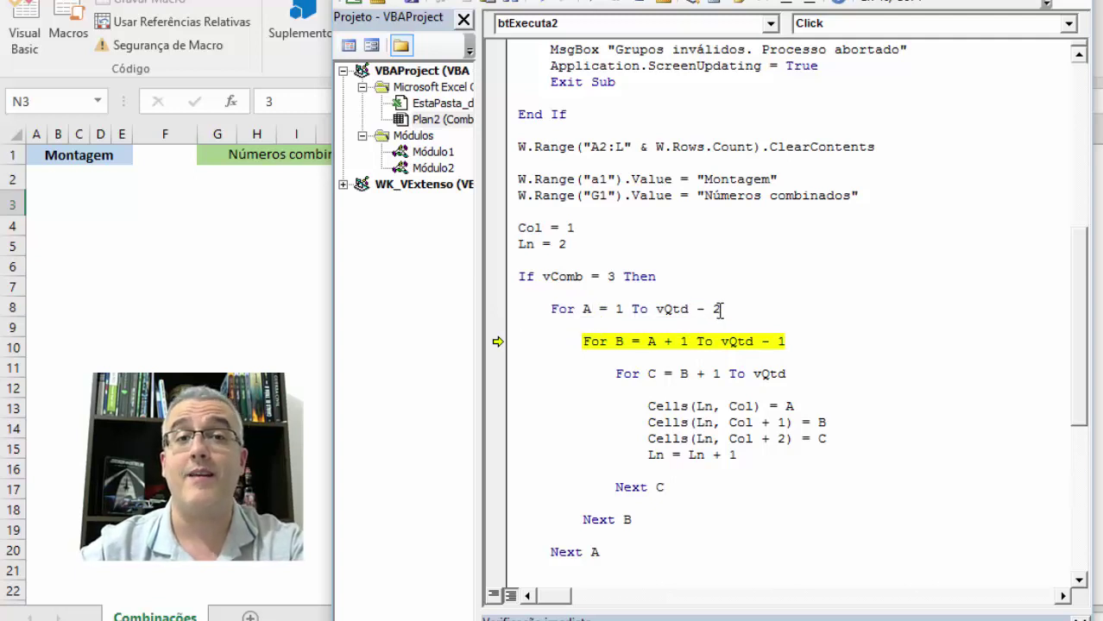
scroll(718, 309, down, 1)
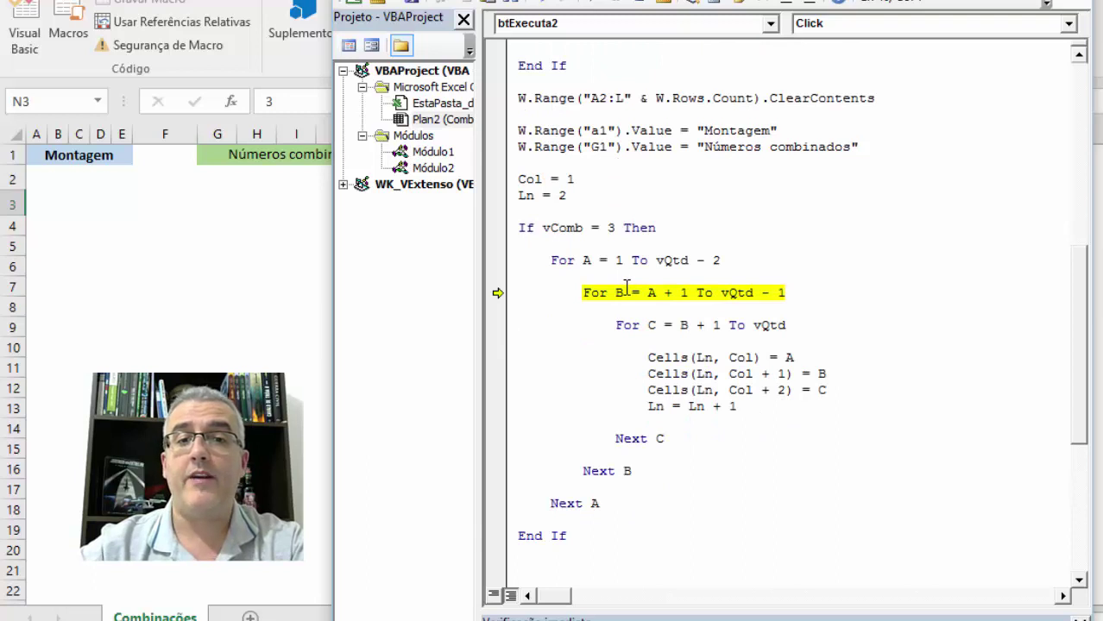
key(F8)
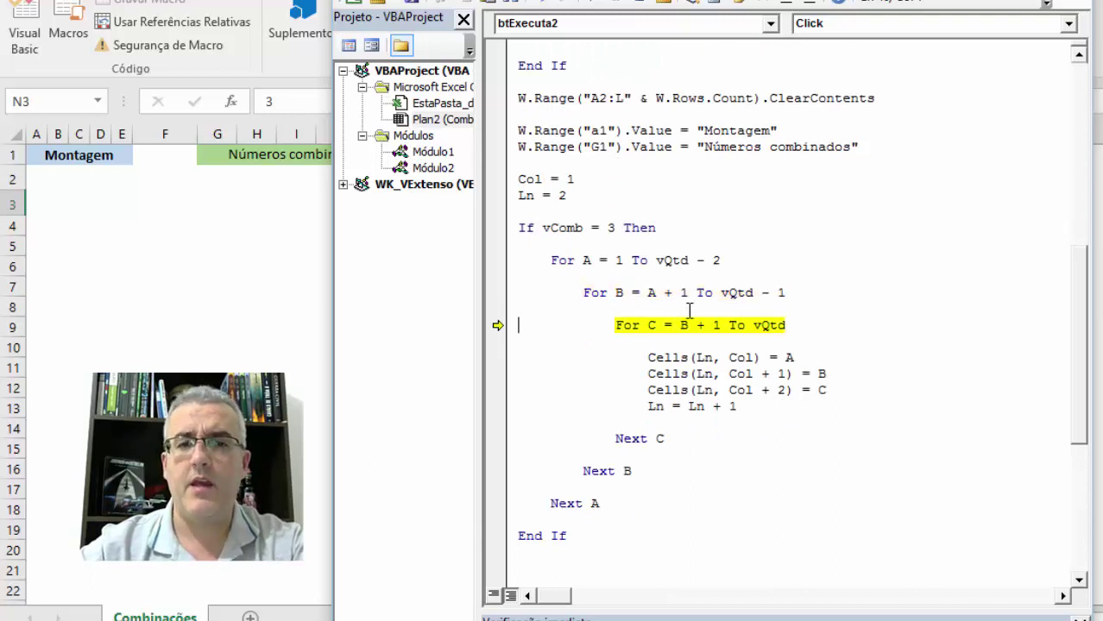
key(F8)
scroll(686, 297, down, 1)
scroll(681, 285, down, 1)
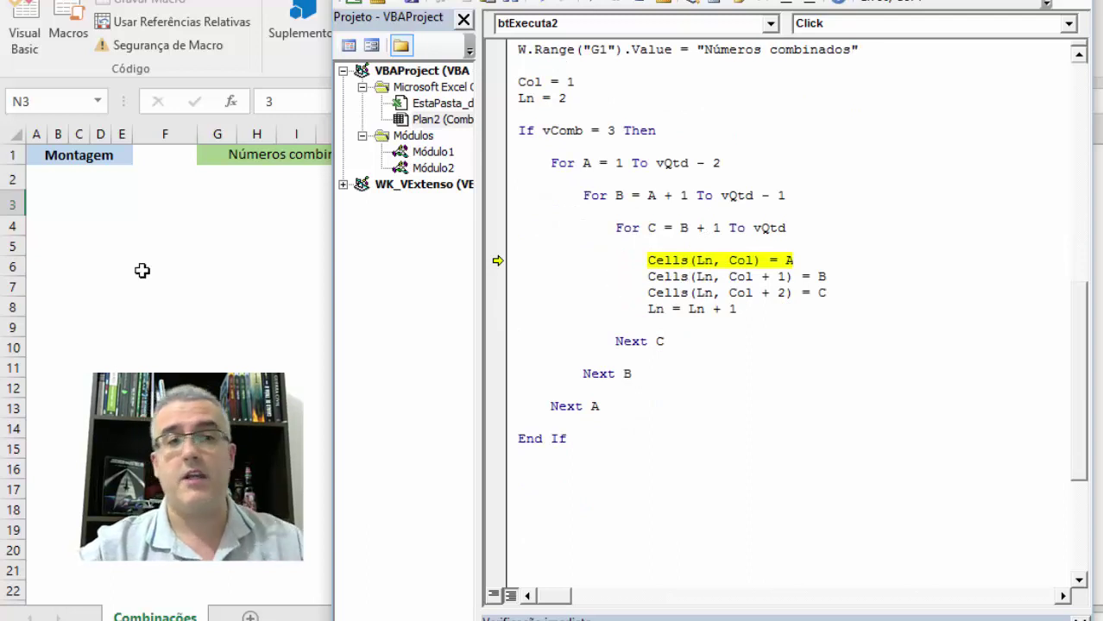
Step: Step through the Cells lines to write 1 2 3, then check the current C and B values
key(F8)
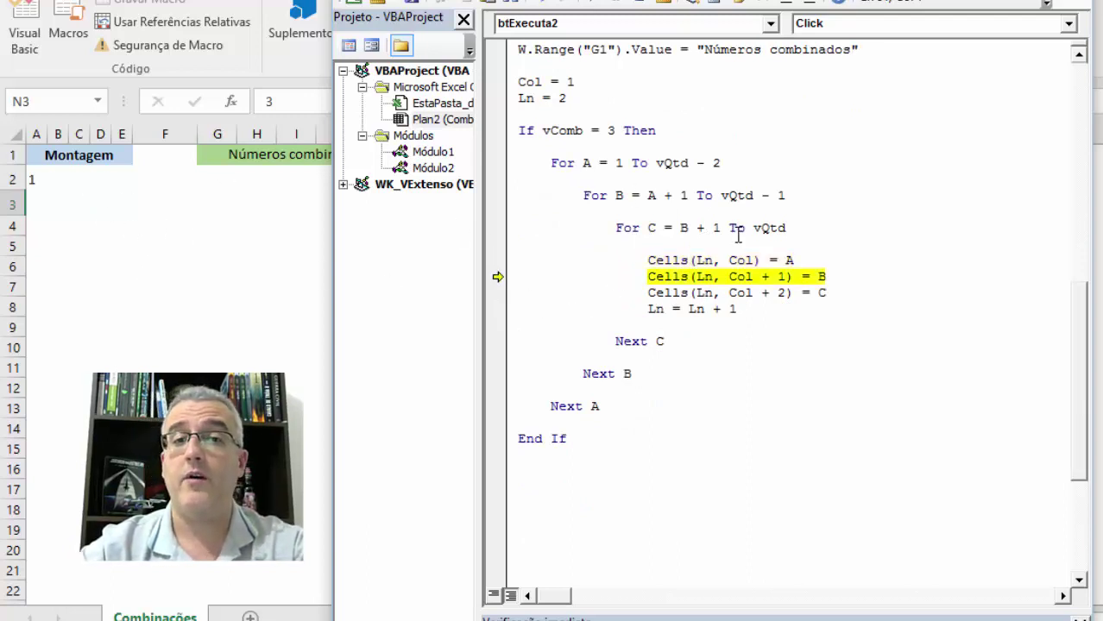
key(F8)
key(F8)
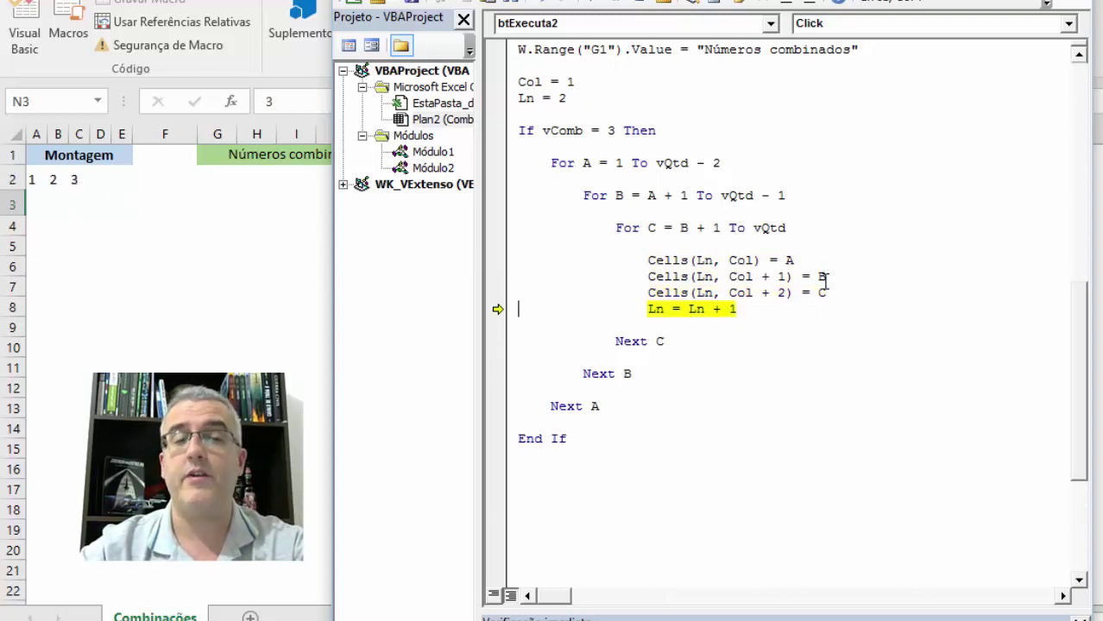
key(F8)
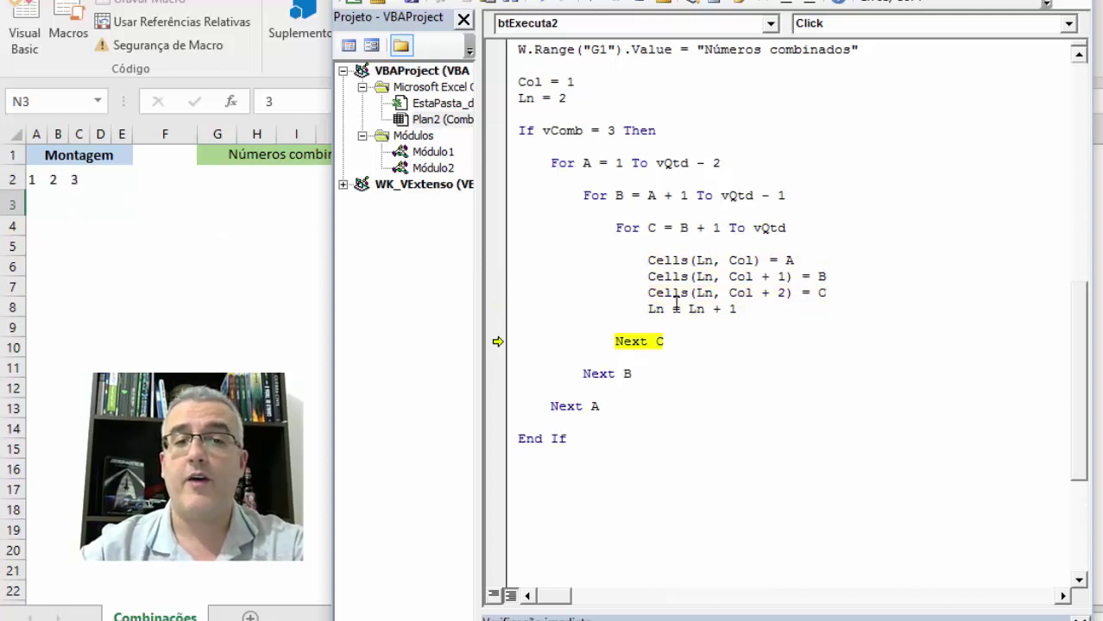
key(F8)
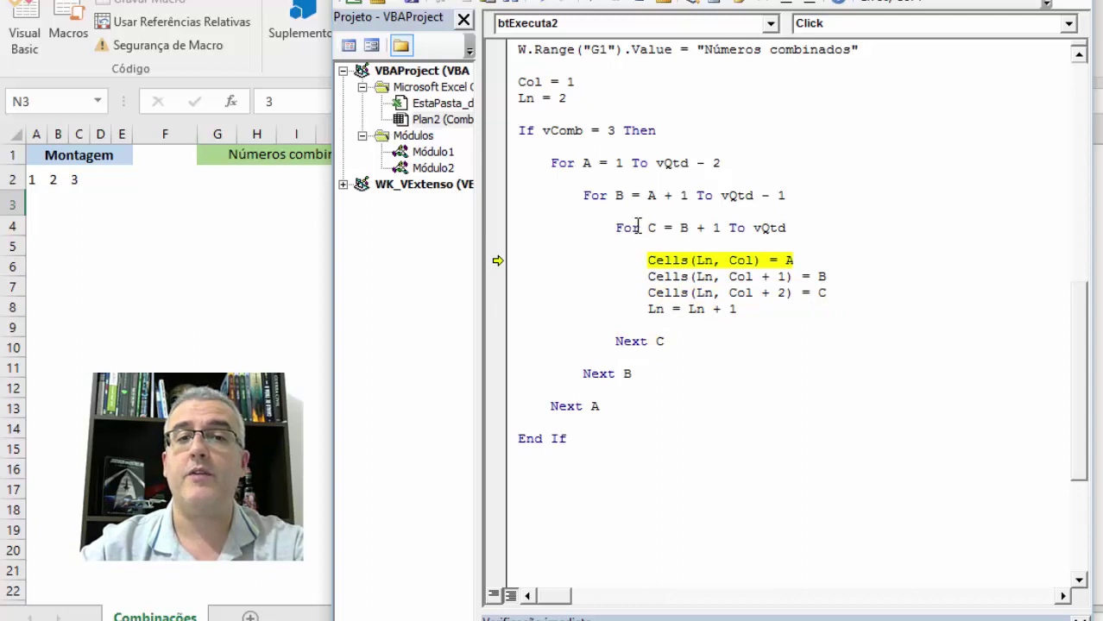
drag(649, 227, 665, 228)
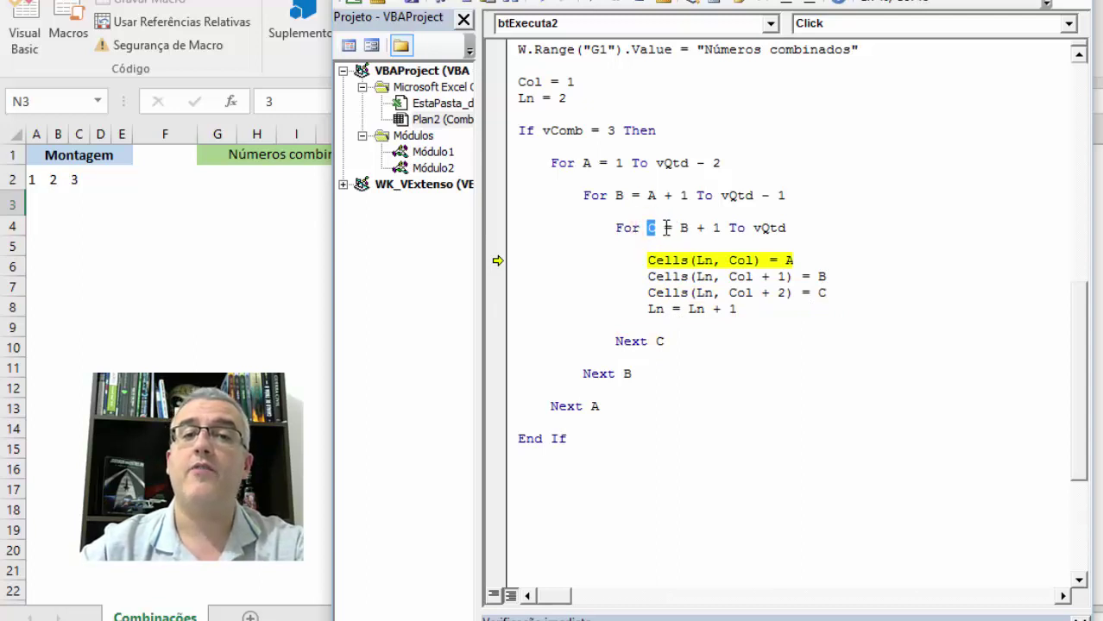
click(714, 228)
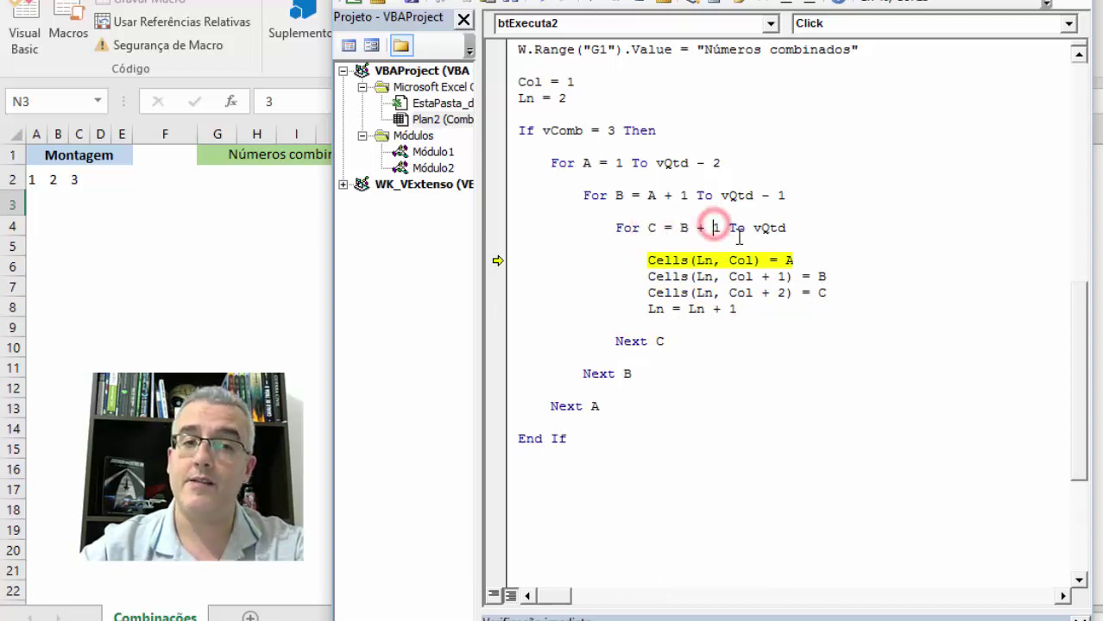
drag(729, 228, 669, 227)
click(682, 227)
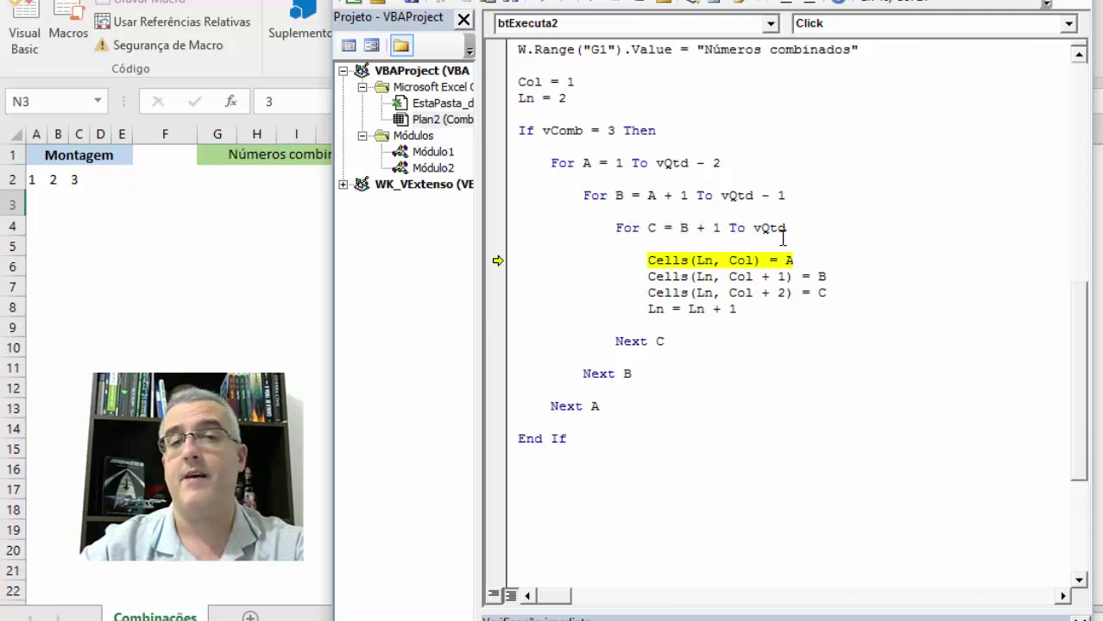
Step: Keep stepping to write 1 2 4 onward, then run with F5 to fill rows 2–22
key(F8)
key(F8)
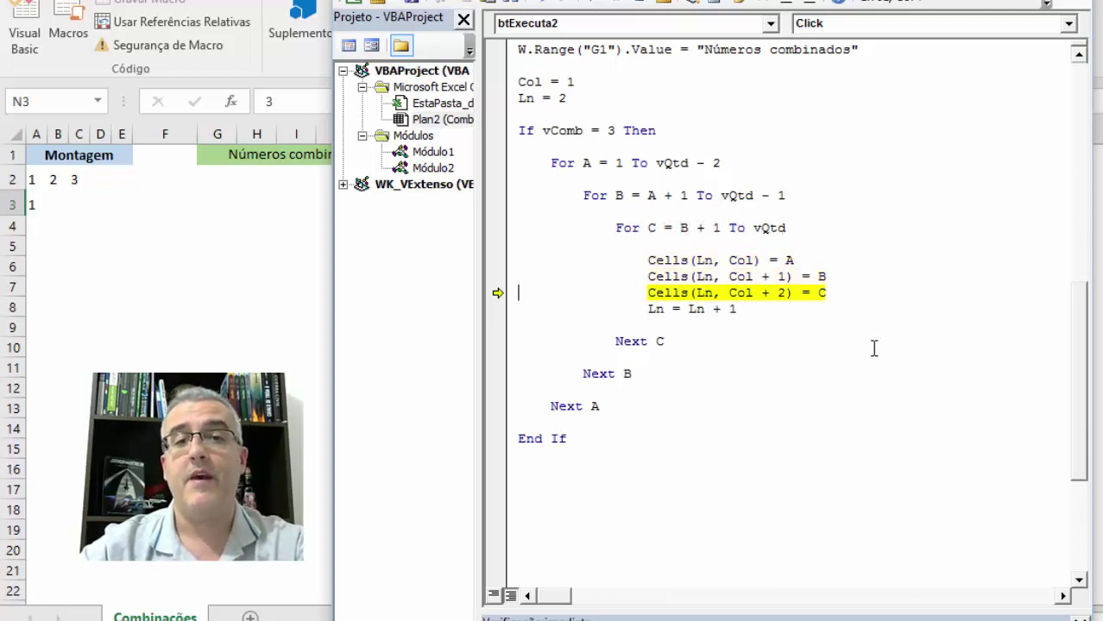
key(F8)
key(F8)
key(F8)
key(F8)
key(F8)
key(F8)
key(F8)
key(F8)
key(F8)
key(F8)
key(F8)
key(F8)
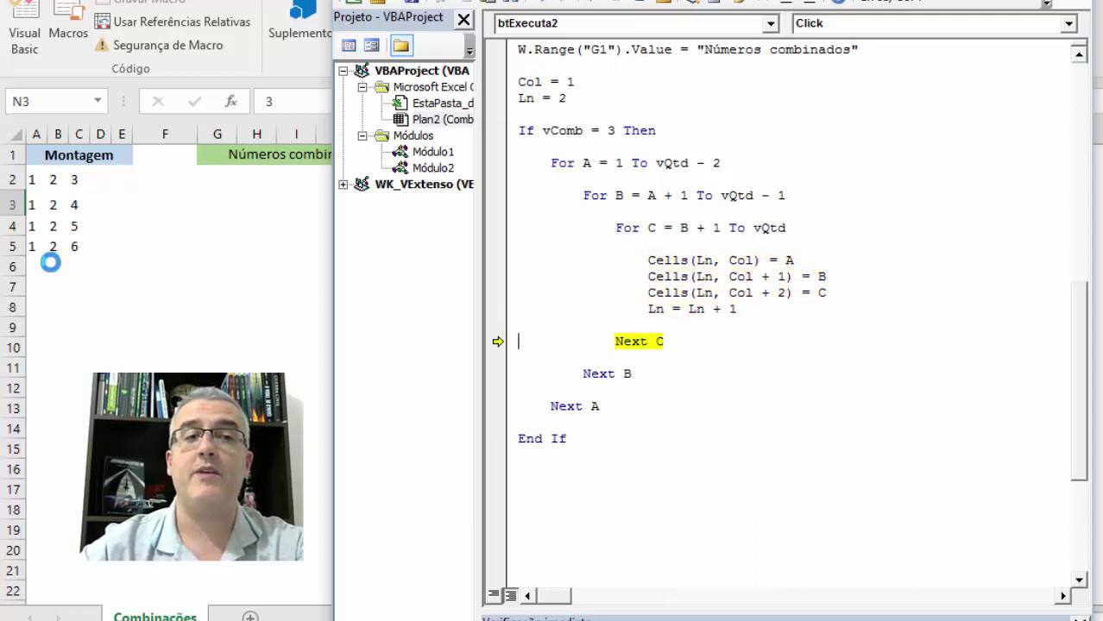
key(F8)
key(F8)
key(F8)
key(F8)
key(F8)
key(F8)
key(F8)
key(F8)
key(F8)
key(F8)
key(F8)
key(F8)
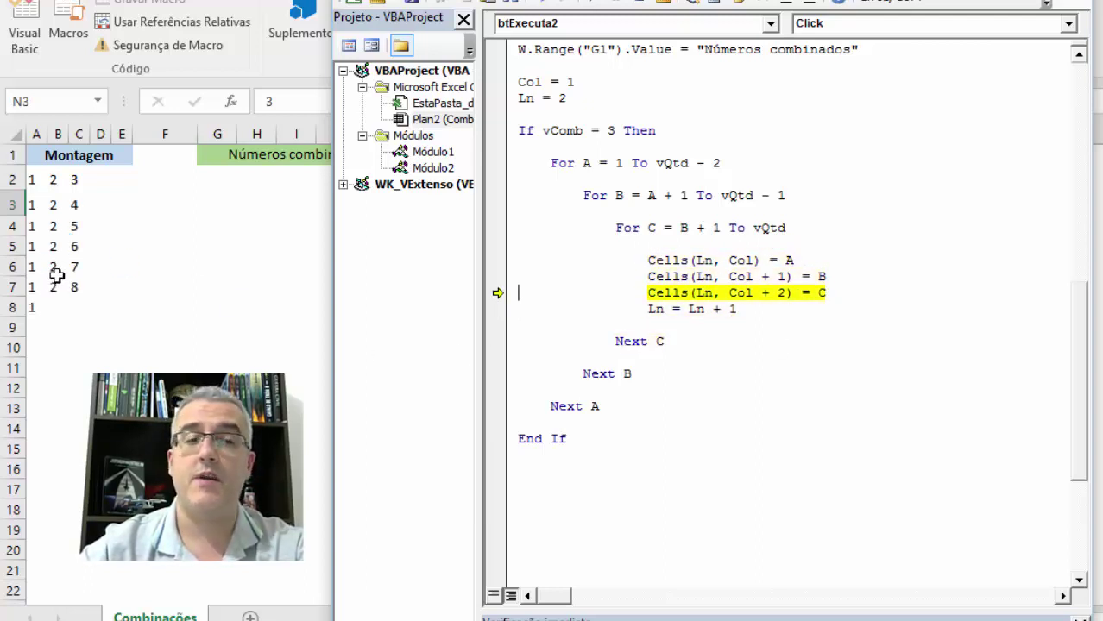
key(F8)
key(F8)
key(F8)
key(F8)
key(F8)
key(F8)
key(F8)
key(F8)
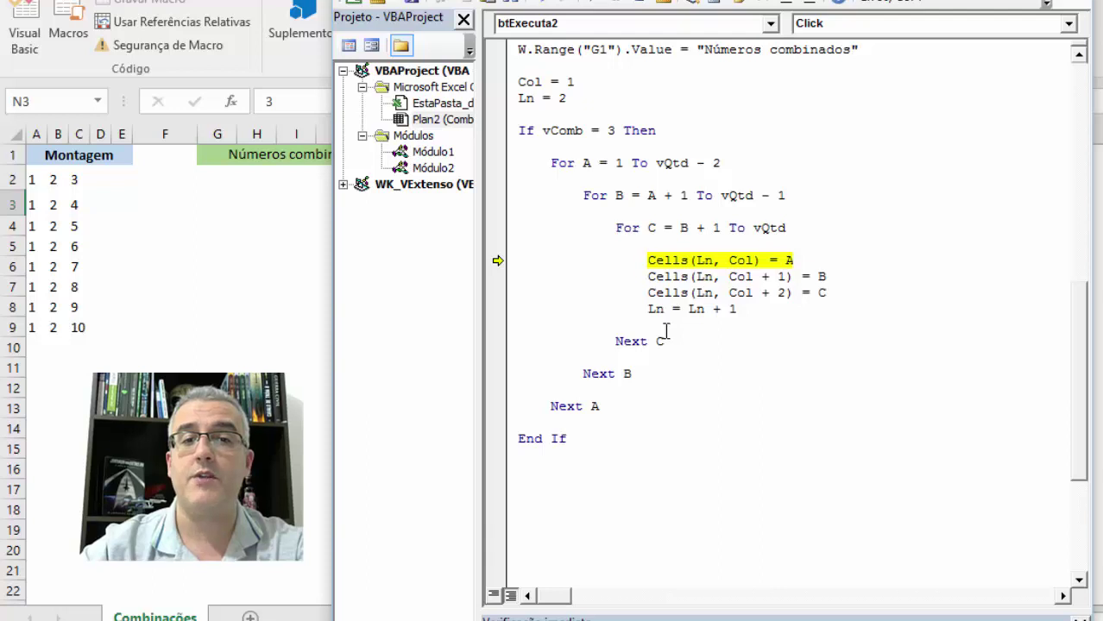
key(F8)
key(F8)
key(F8)
key(F8)
key(F8)
key(F8)
key(F8)
key(F8)
key(F8)
key(F8)
key(F8)
key(F8)
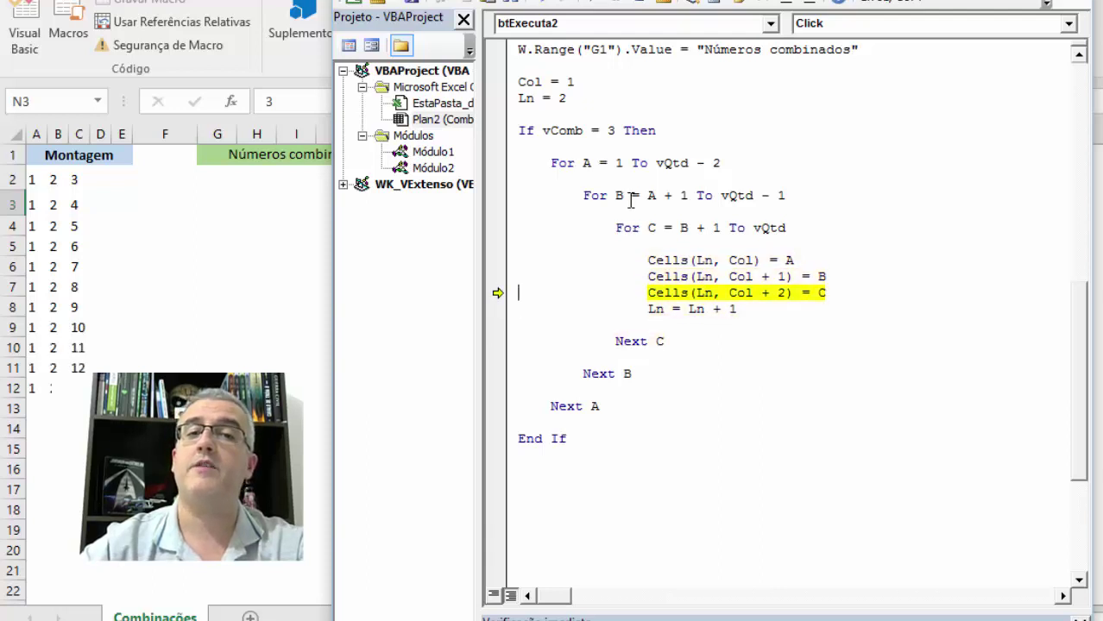
key(F8)
key(F8)
key(F8)
key(F8)
key(F8)
key(F8)
key(F8)
key(F8)
key(F8)
key(F8)
key(F8)
key(F8)
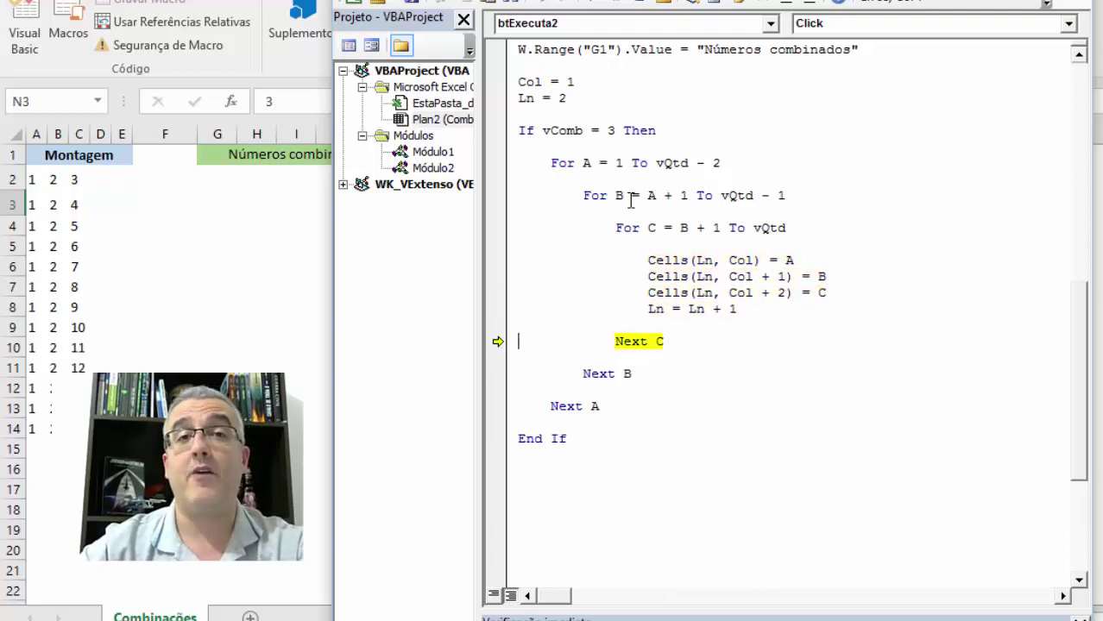
key(F8)
key(F8)
key(F8)
key(F8)
key(F8)
key(F8)
key(F8)
key(F8)
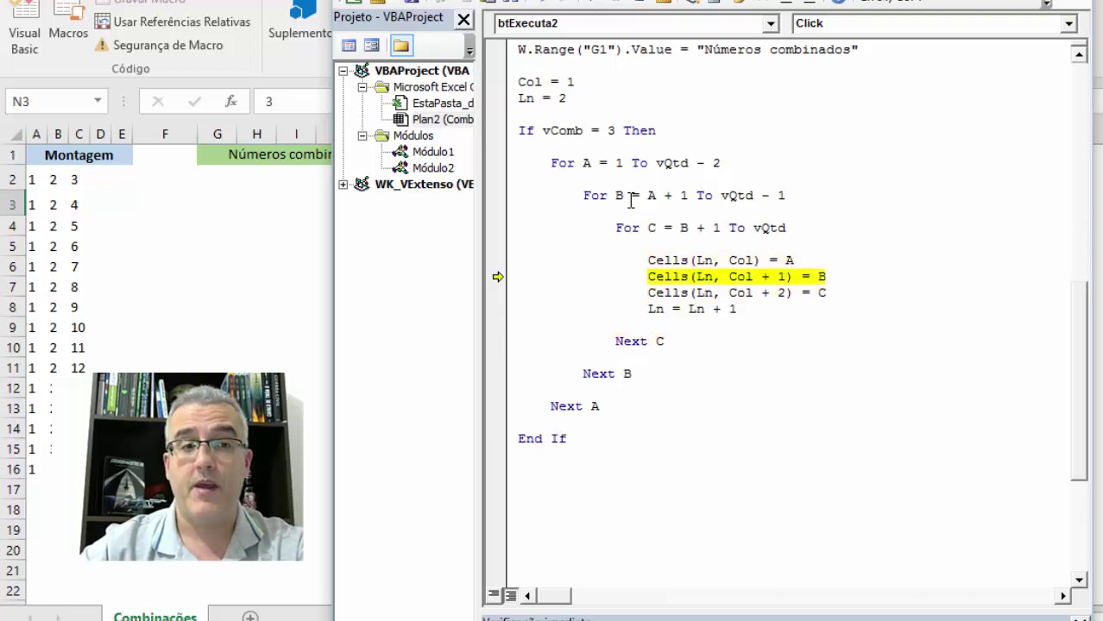
key(F8)
key(F8)
key(F8)
key(F8)
key(F8)
key(F8)
key(F8)
key(F8)
key(F8)
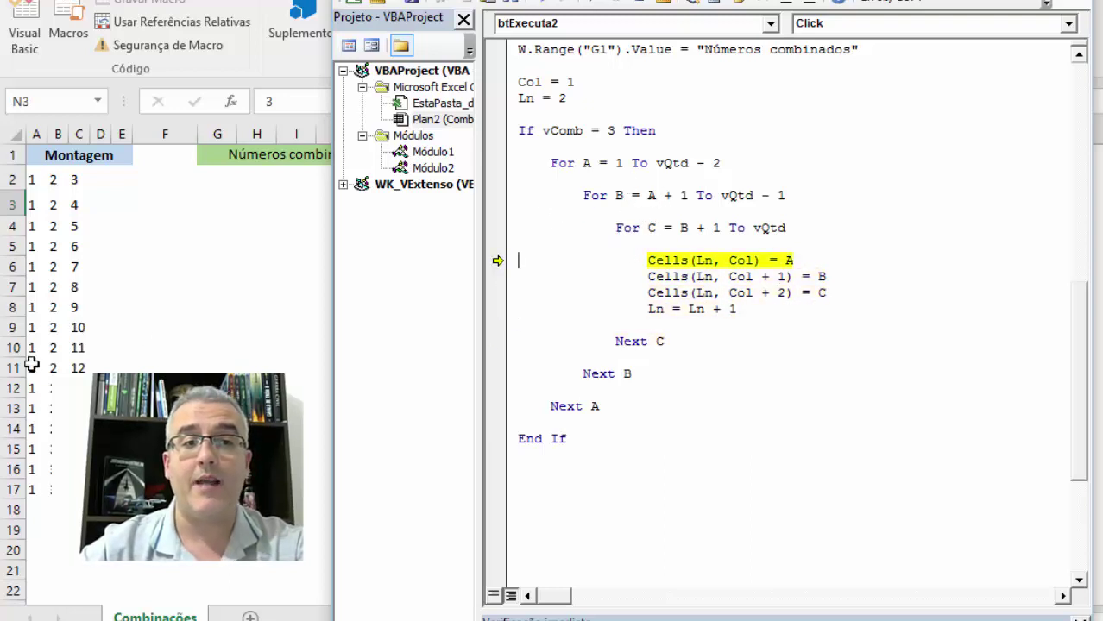
key(F5)
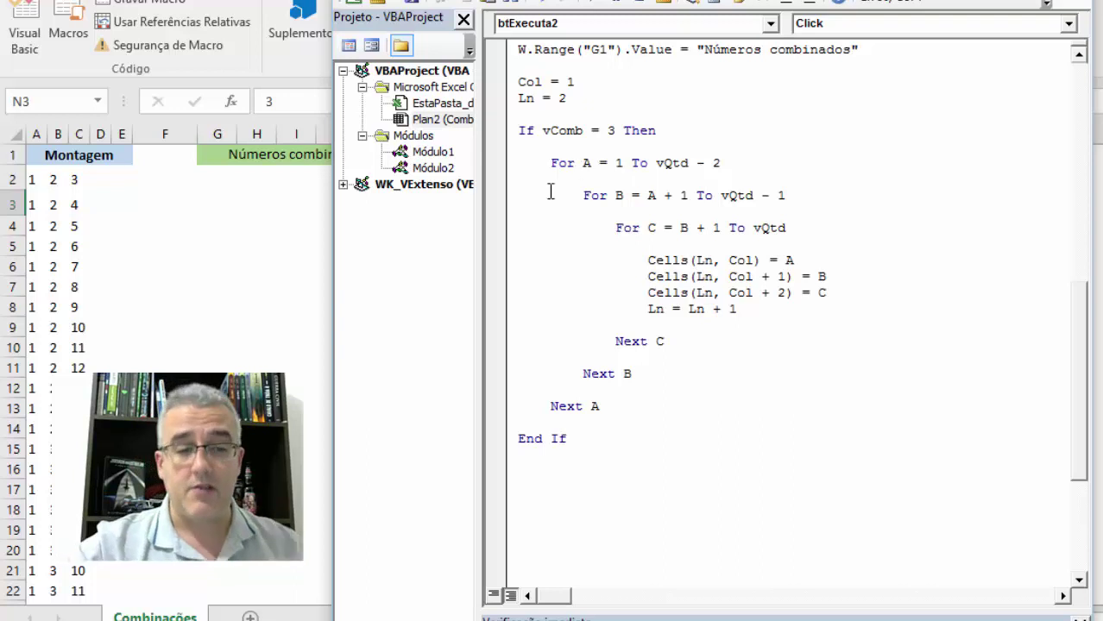
key(alt+Tab)
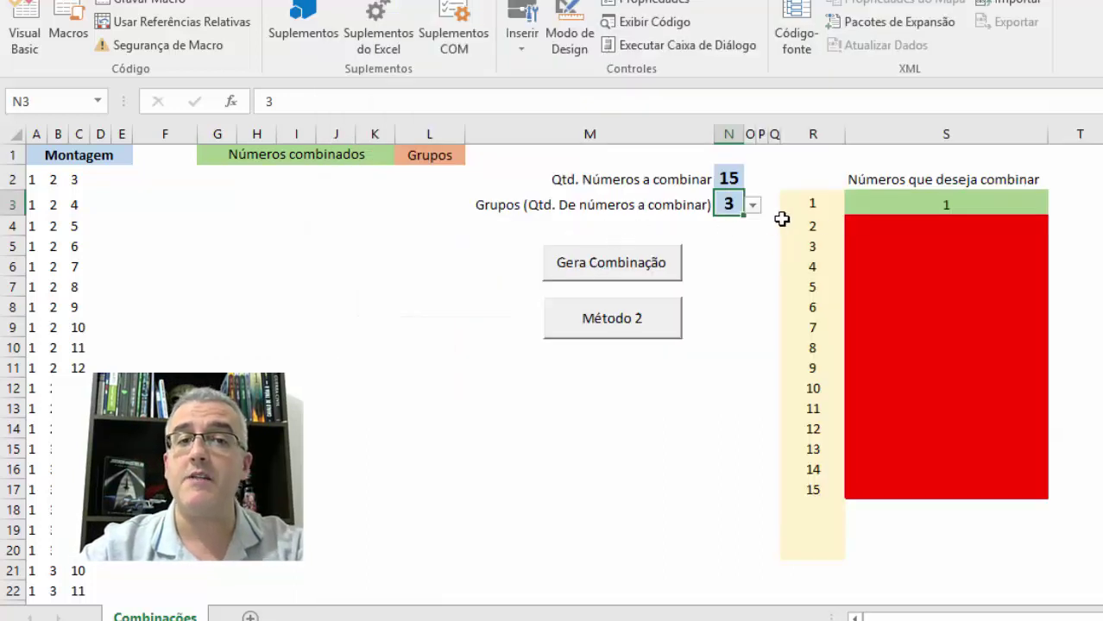
click(636, 404)
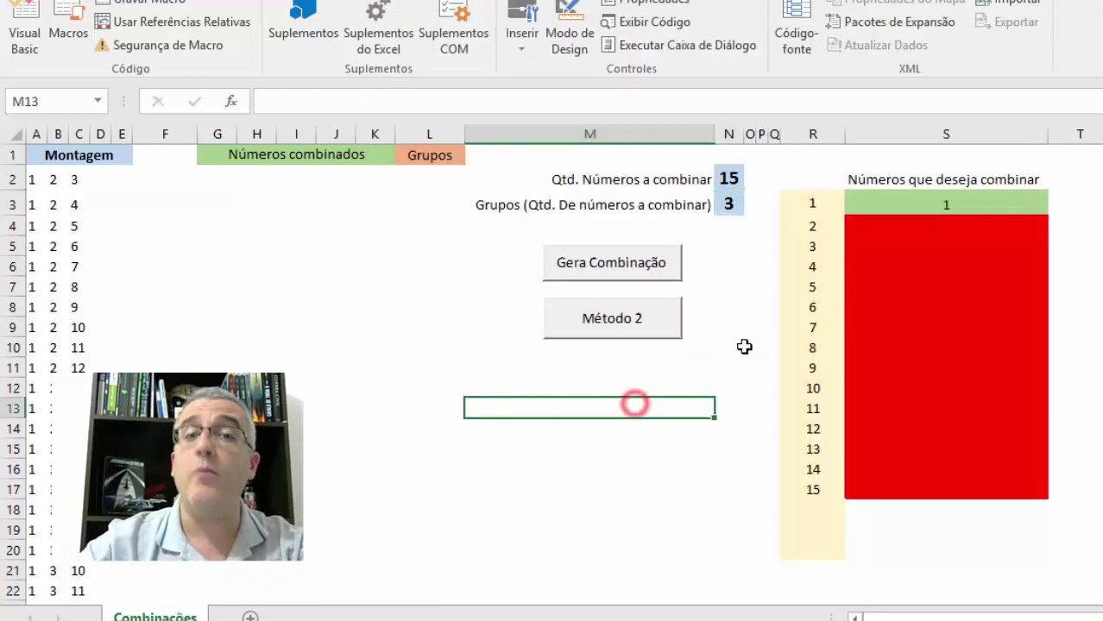
text(=combin)
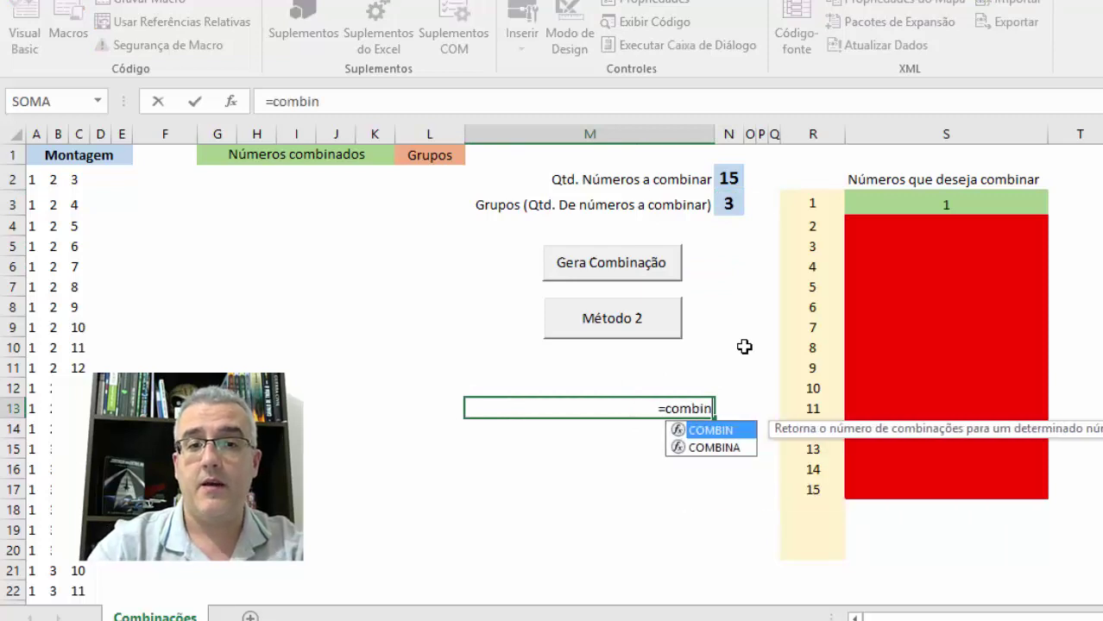
text((15)
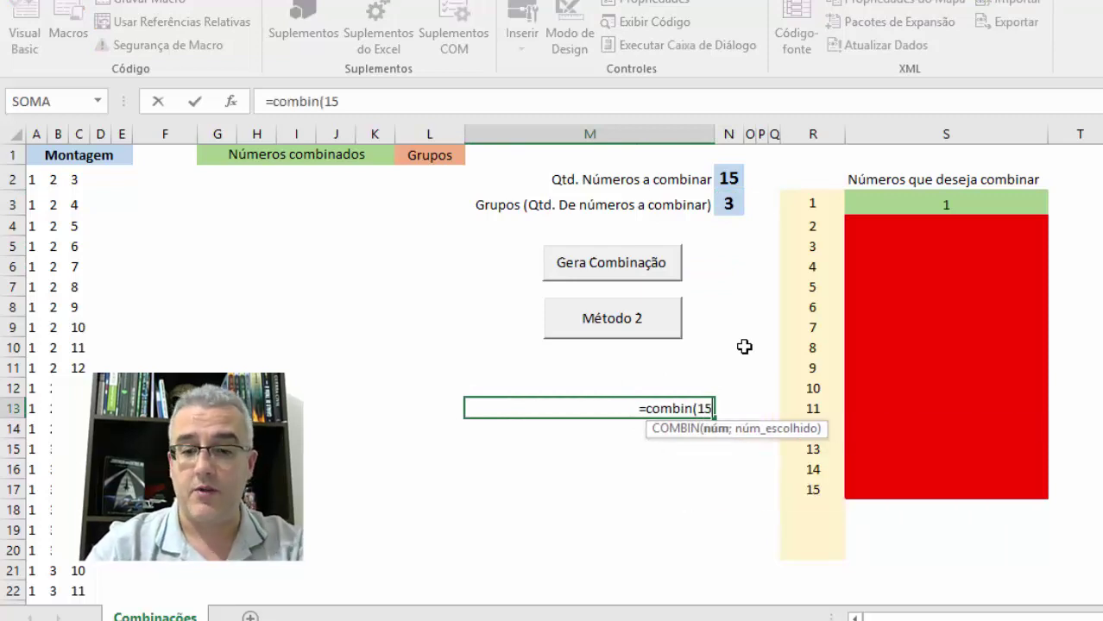
text(;3))
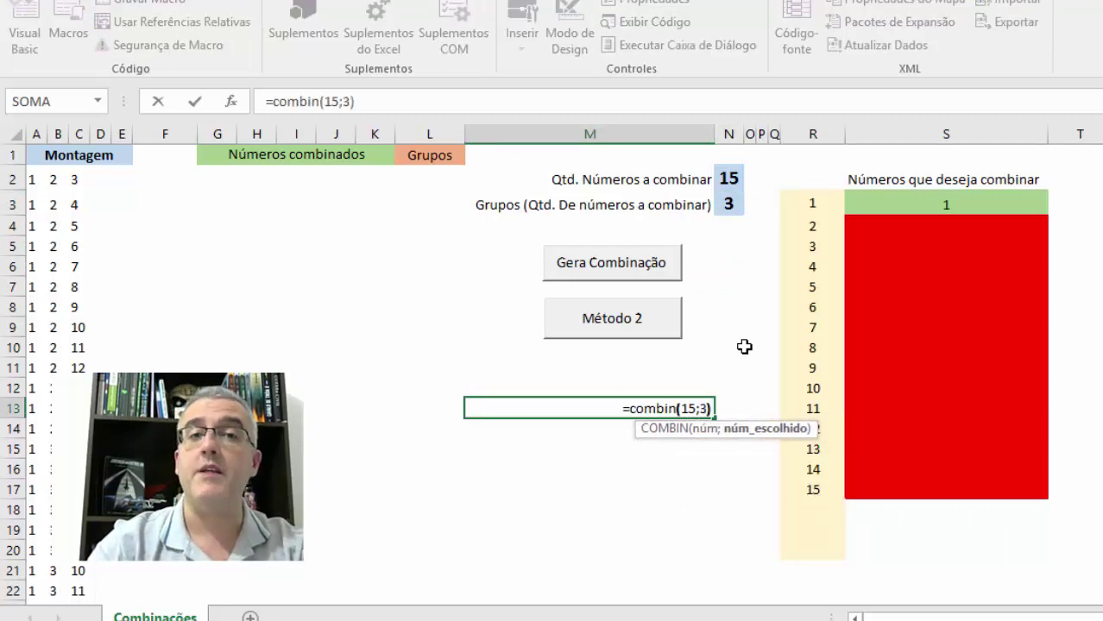
key(Return)
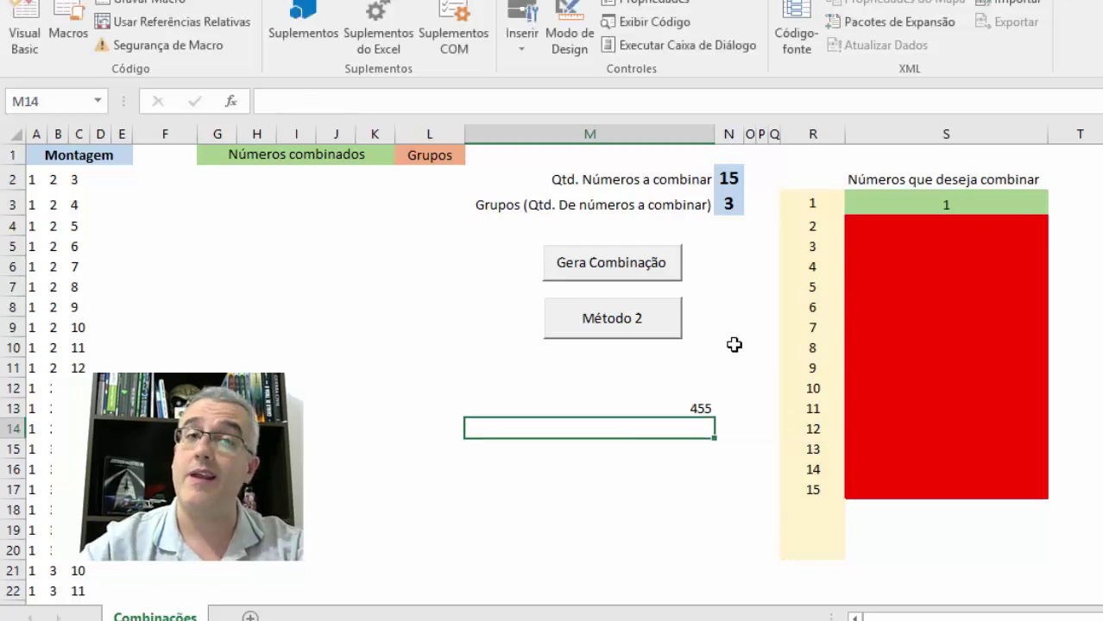
click(57, 202)
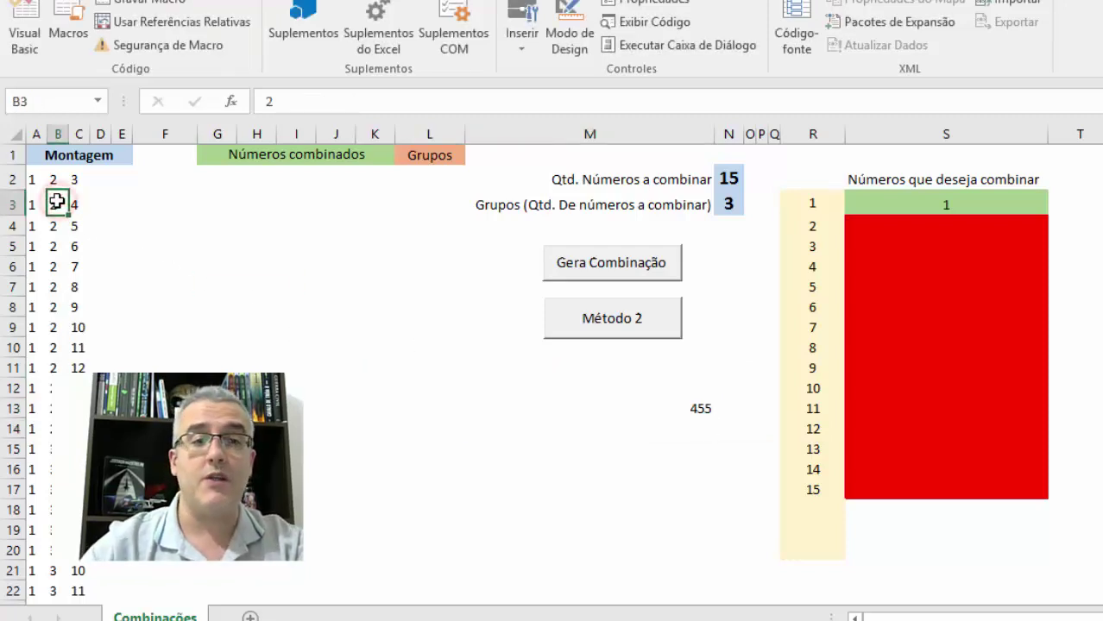
key(Down)
key(ctrl+Down)
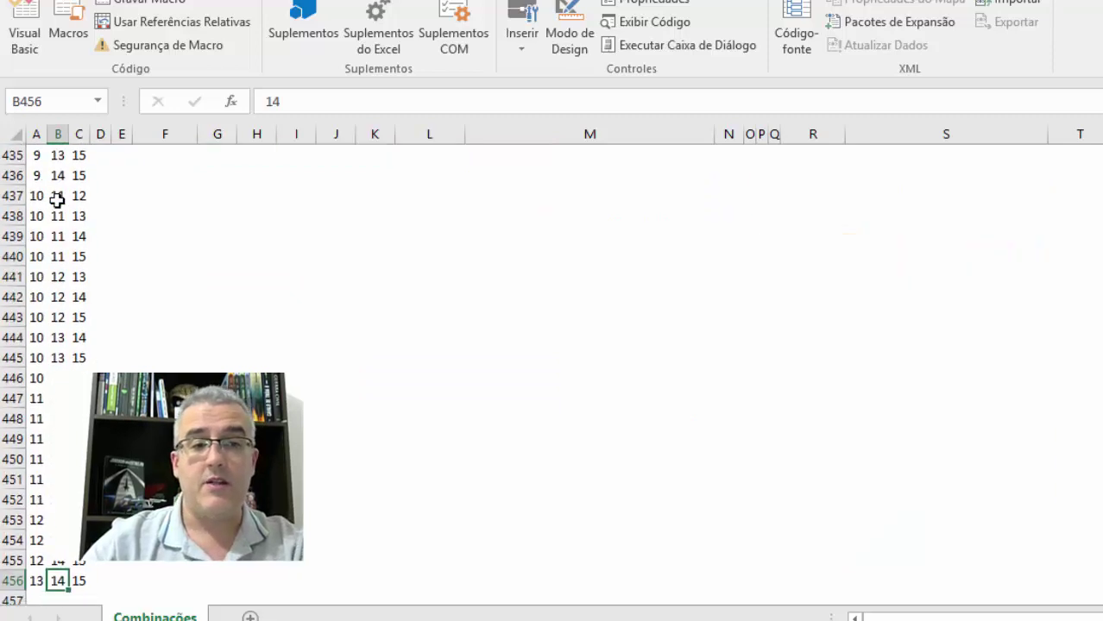
key(Left)
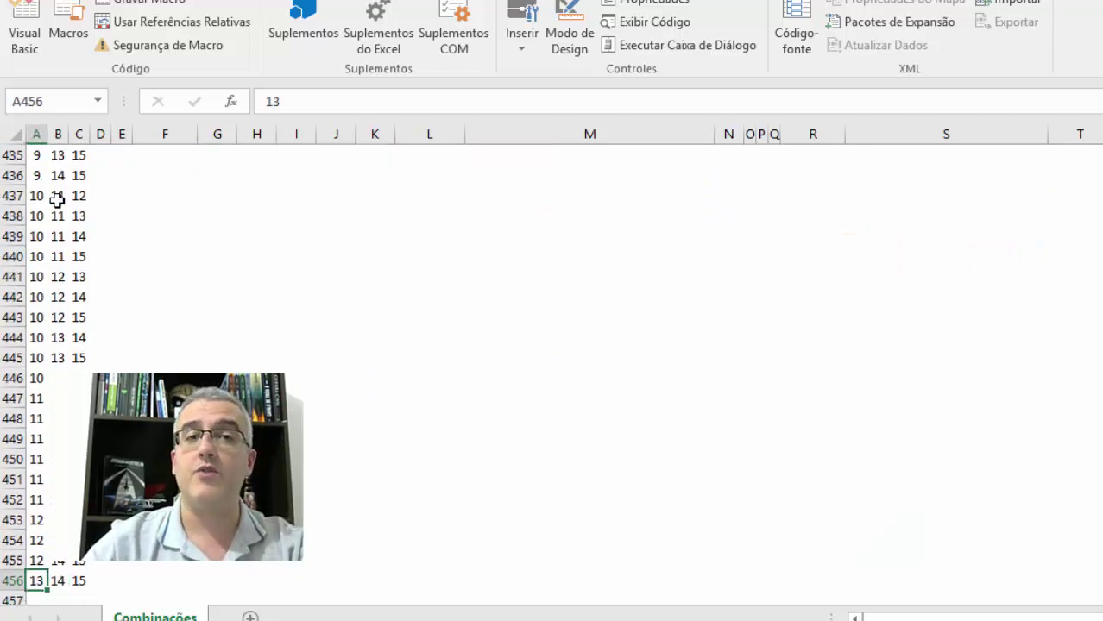
key(ctrl+Up)
key(Right)
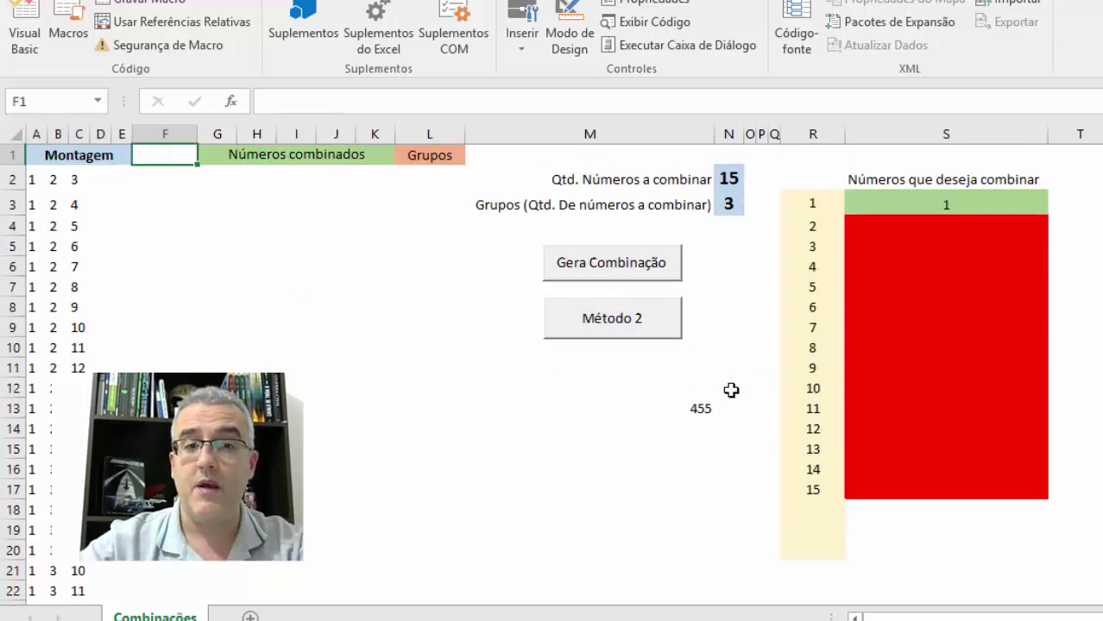
click(702, 404)
key(Delete)
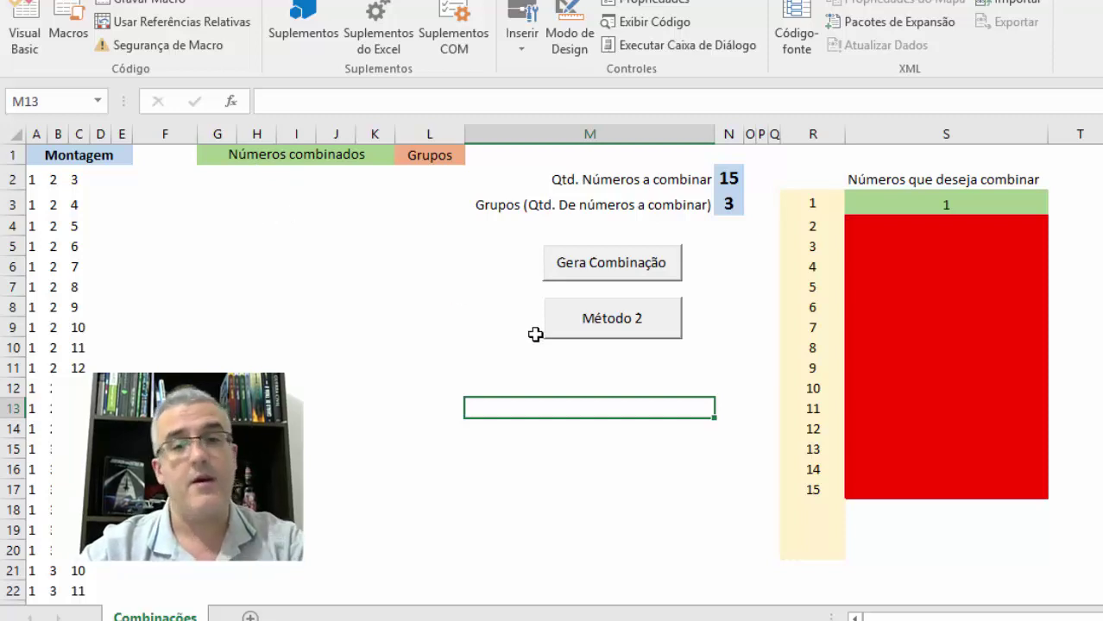
Step: Choose 4 from the N3 group-size dropdown and return to the macro code
click(664, 398)
key(alt+Tab)
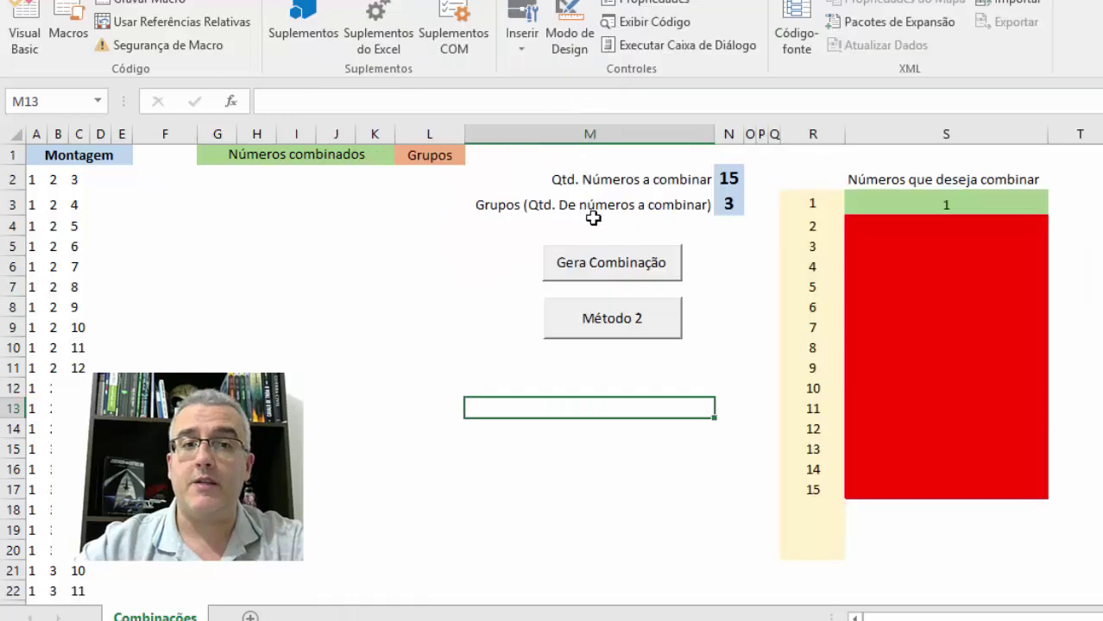
click(733, 205)
click(753, 205)
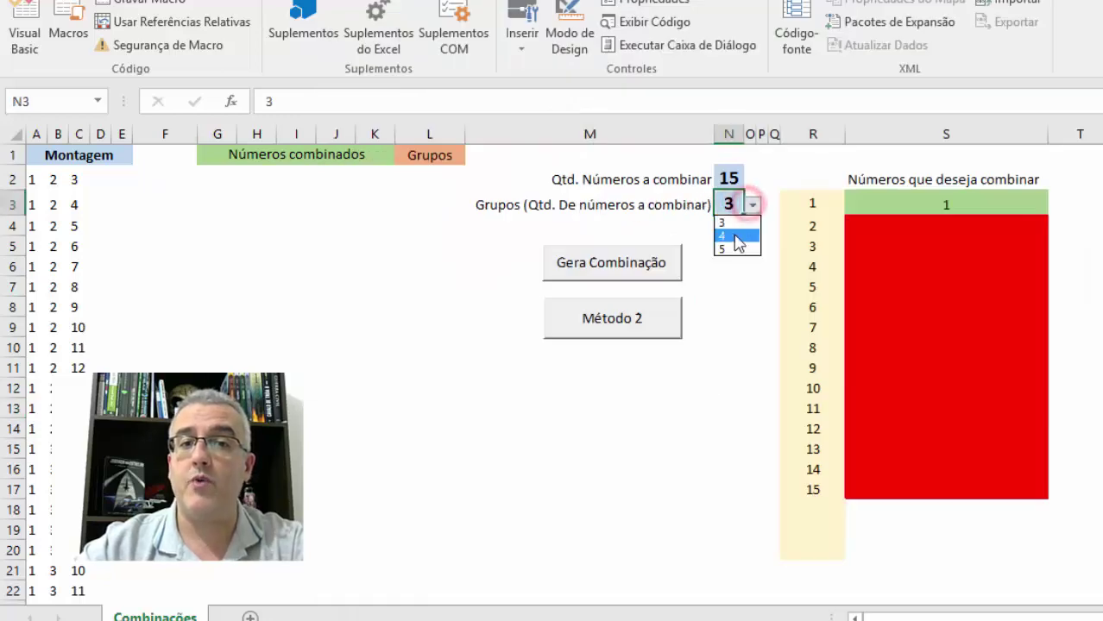
click(730, 249)
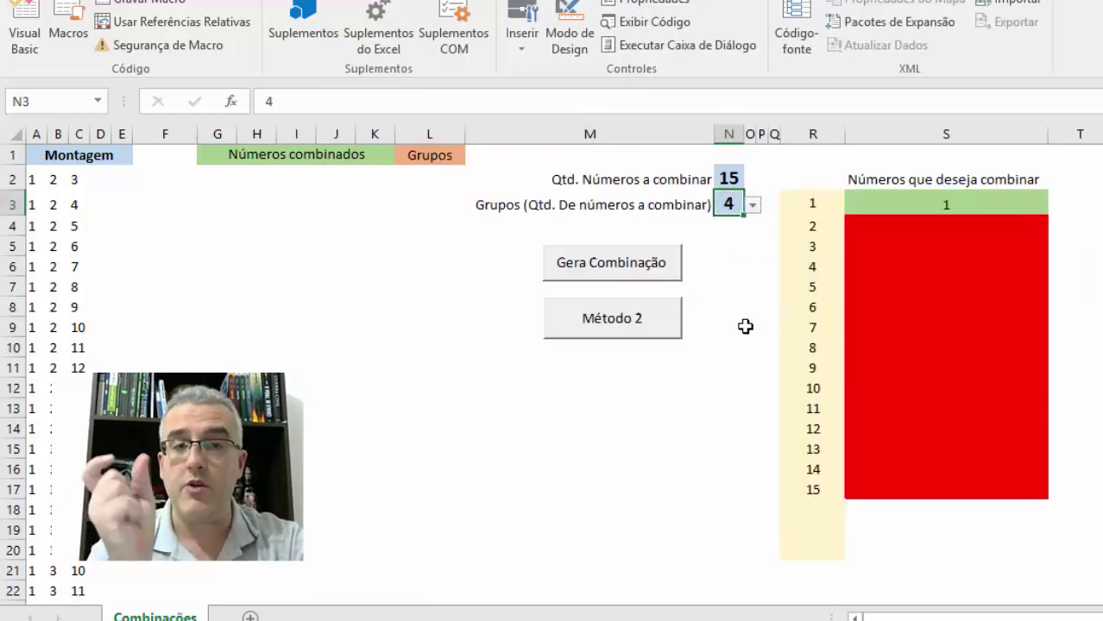
key(alt+F11)
Step: Add an If vComb = 4 Then block with its End If below the 3-number loops
click(595, 474)
text(if vc)
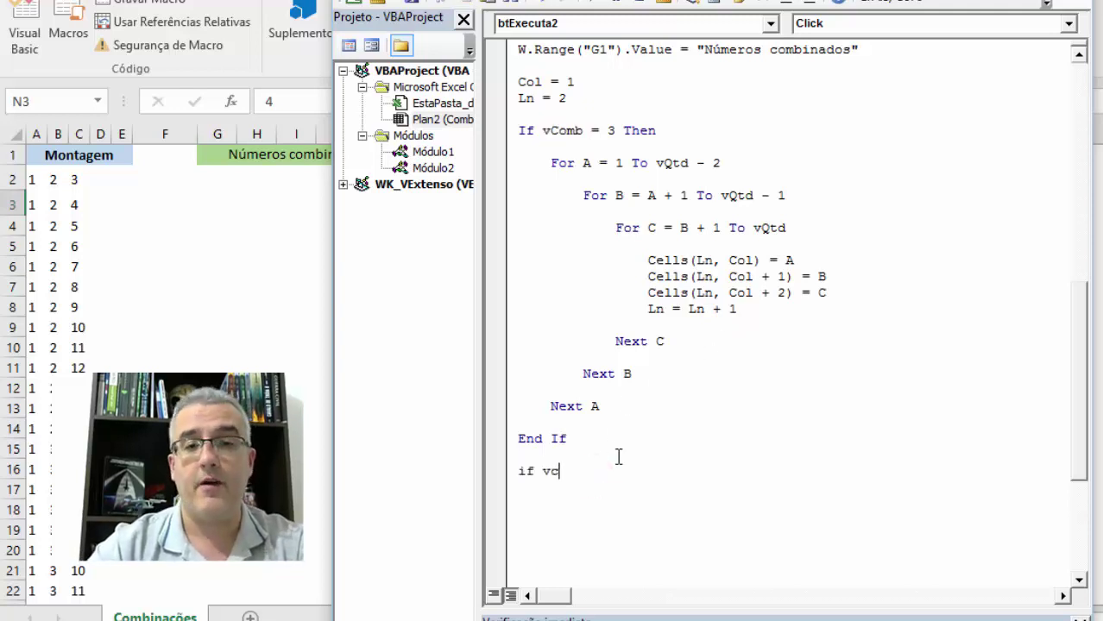
text(omb = 4 the)
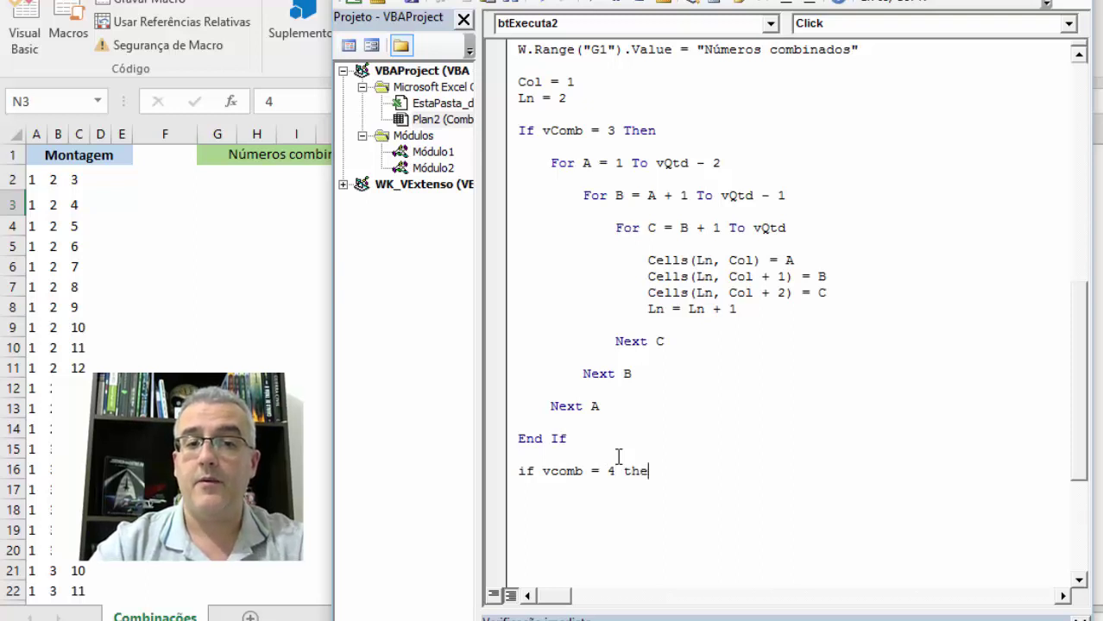
text(n)
key(Return)
text(endif)
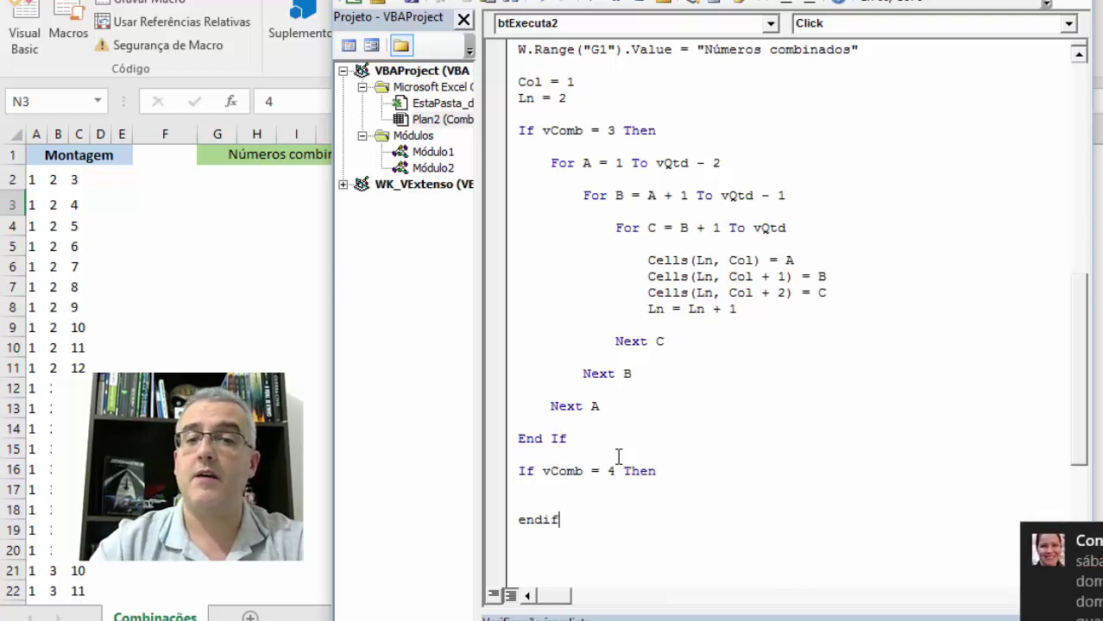
key(Up)
key(Up)
key(Return)
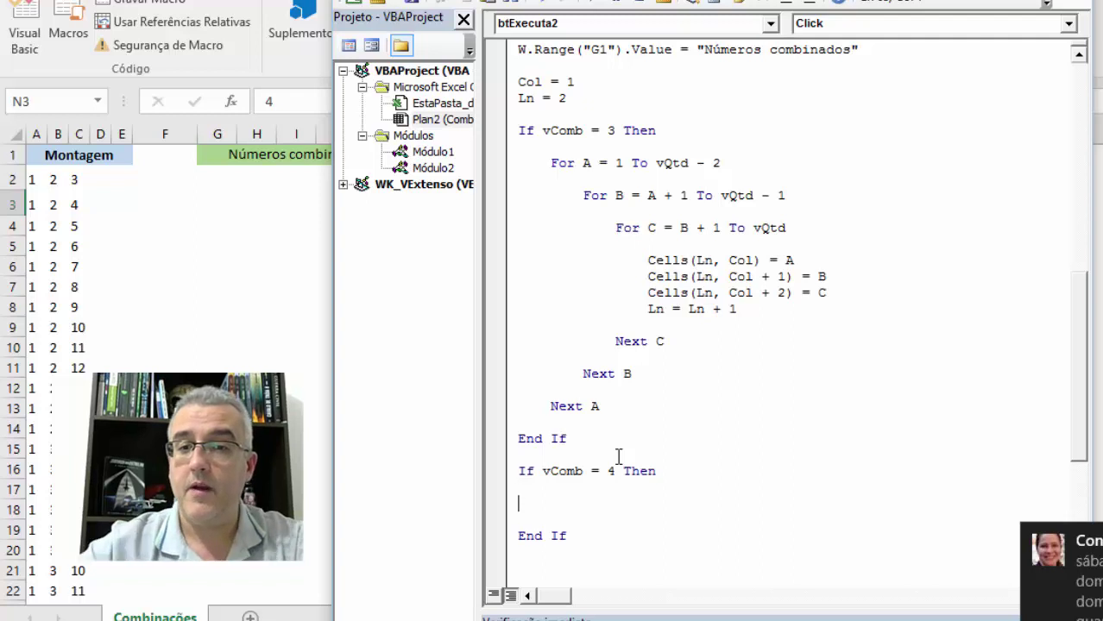
key(Tab)
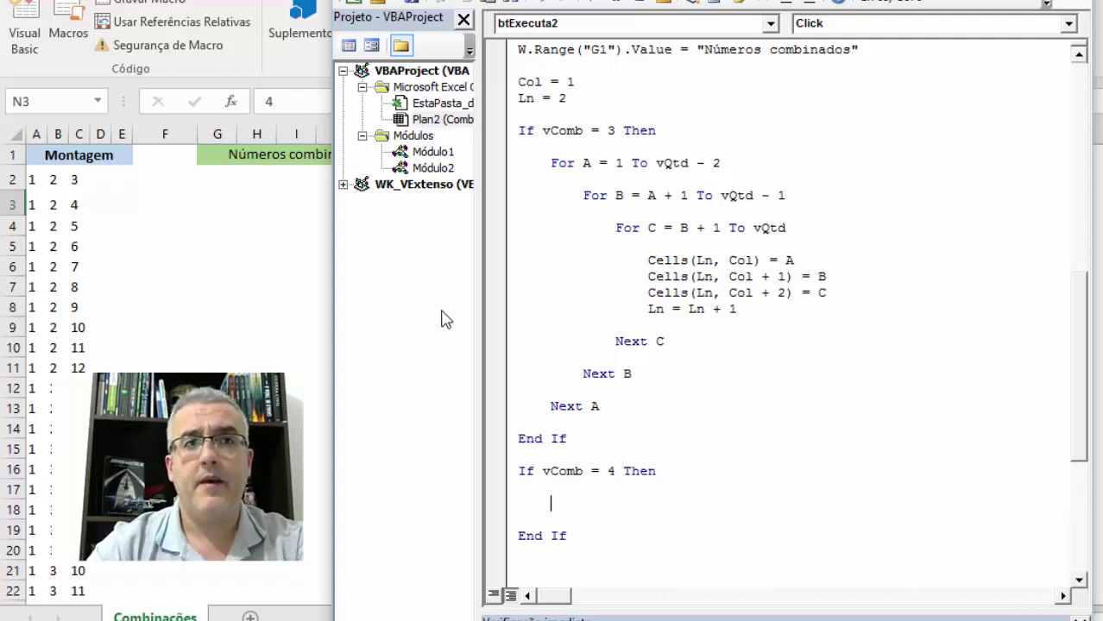
text(fir)
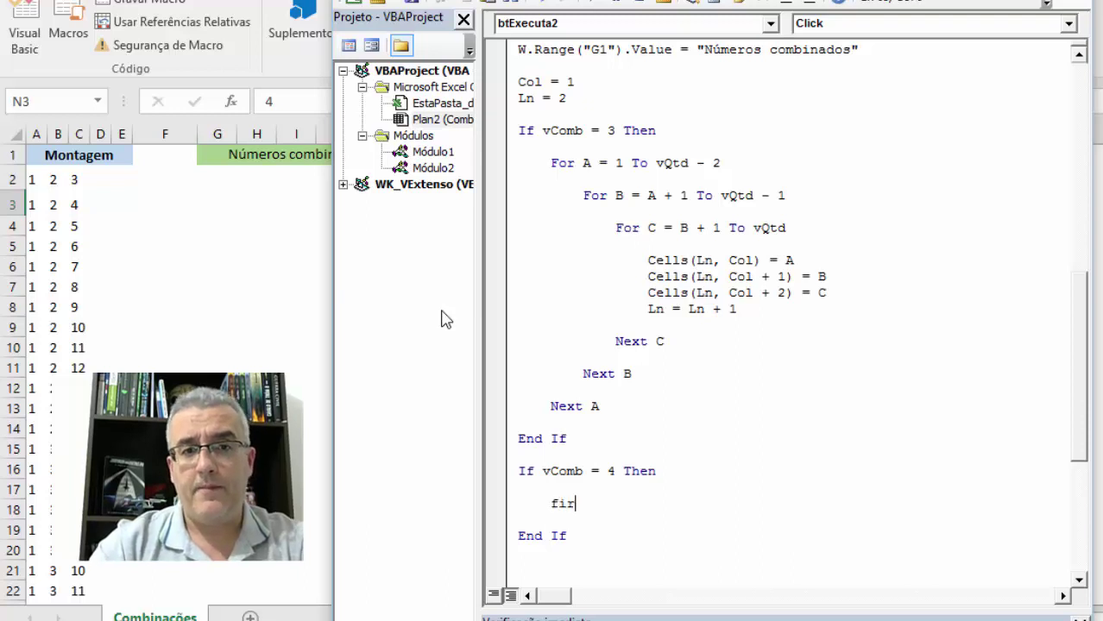
key(BackSpace)
key(BackSpace)
text(or)
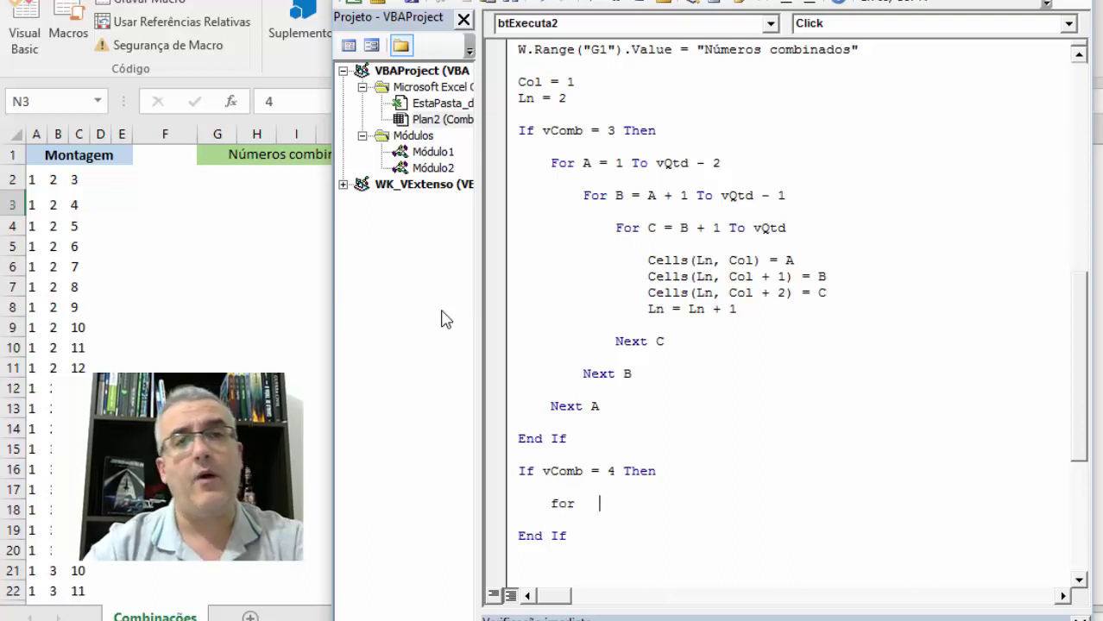
key(BackSpace)
key(BackSpace)
key(BackSpace)
key(BackSpace)
key(BackSpace)
key(BackSpace)
key(BackSpace)
key(BackSpace)
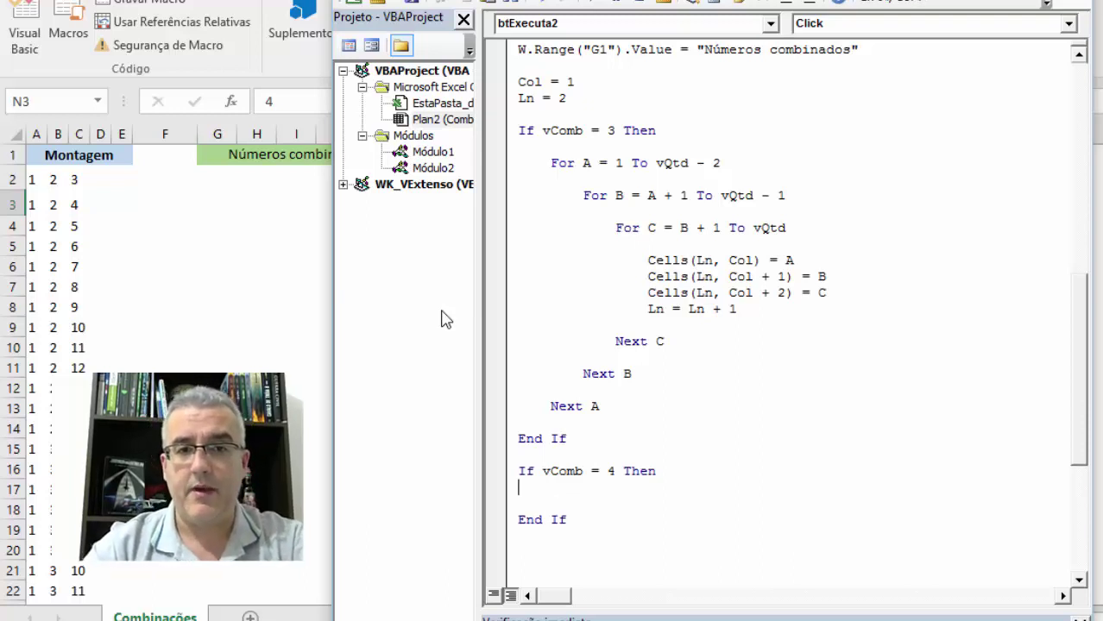
Step: Delete the 3-number block's End If and turn the new If into ElseIf vComb = 4 Then
key(shift+Down)
key(shift+Down)
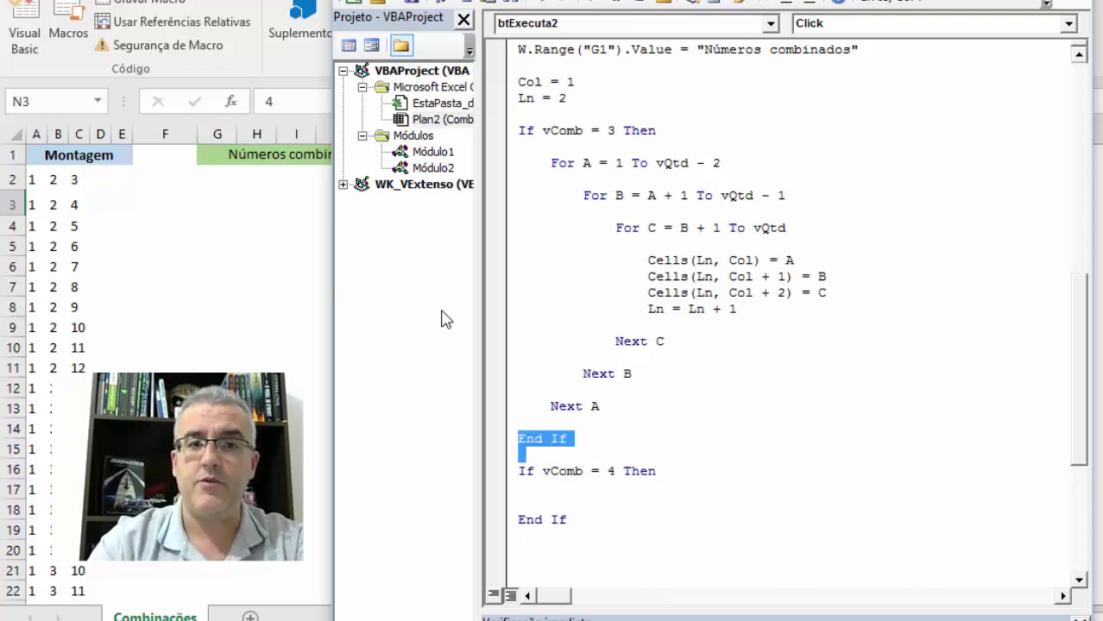
key(Delete)
text(els)
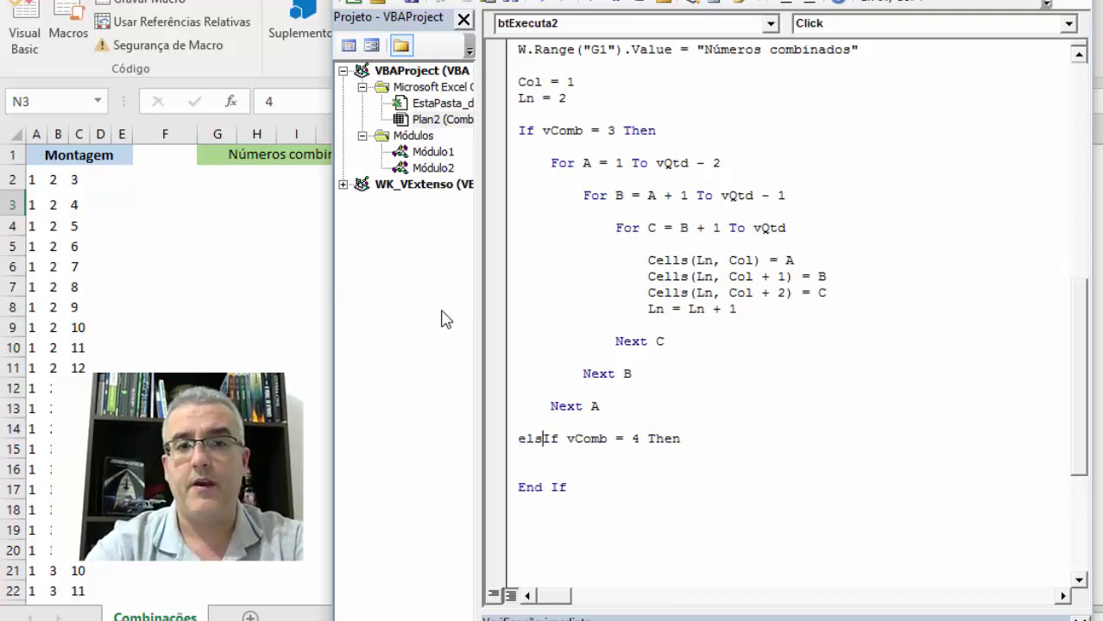
text(e)
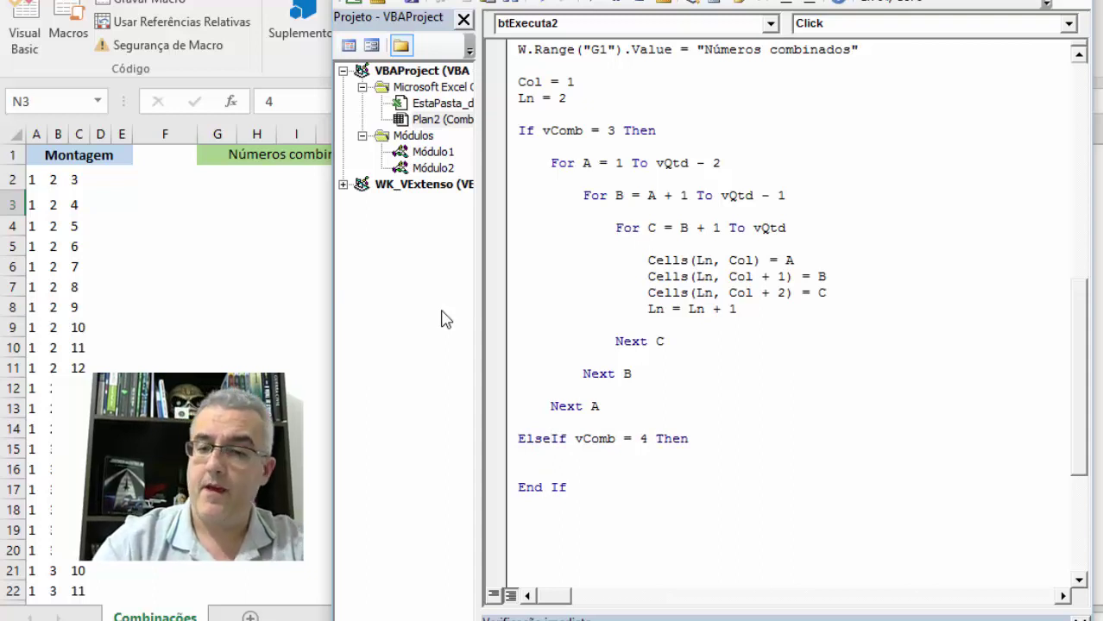
key(shift+End)
key(Delete)
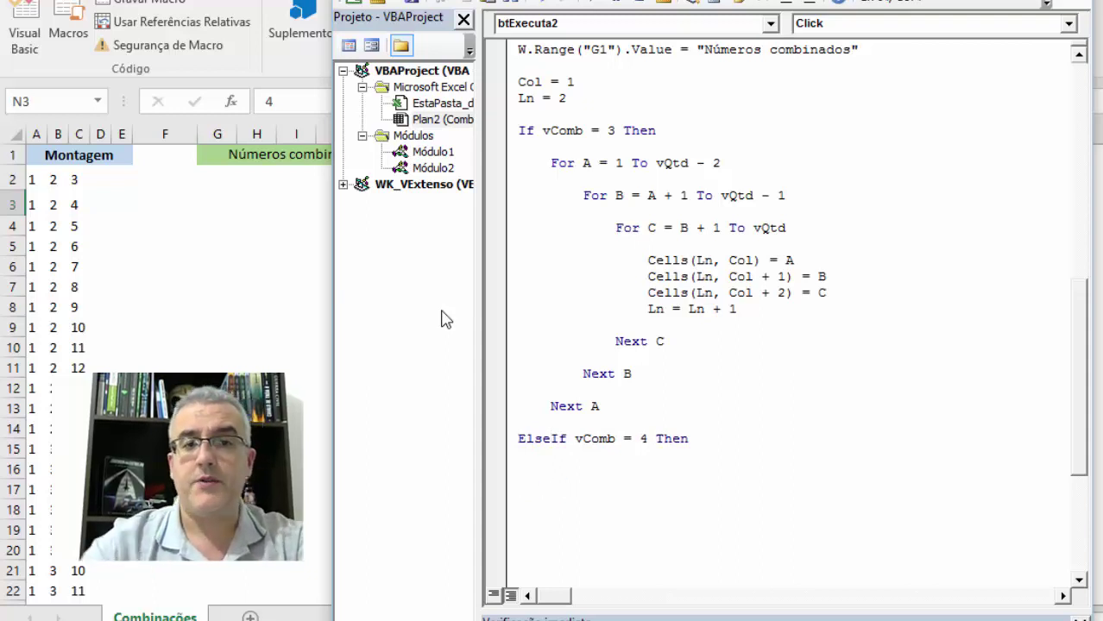
key(Return)
key(Return)
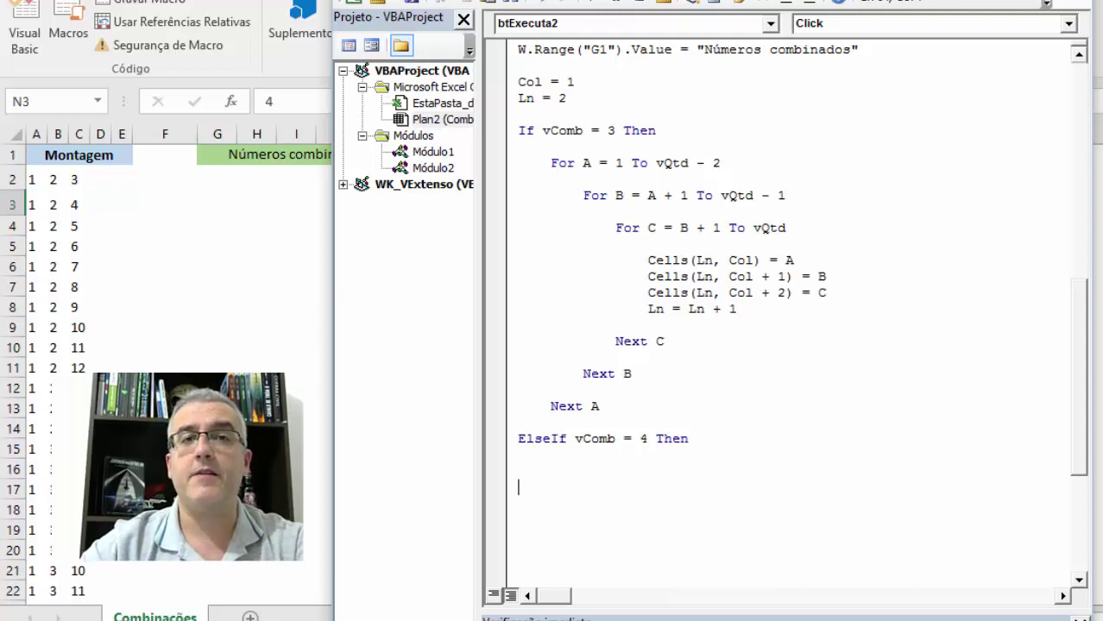
Step: Add the outer loop For A = 1 To vQtd - 3 under the ElseIf line
click(517, 487)
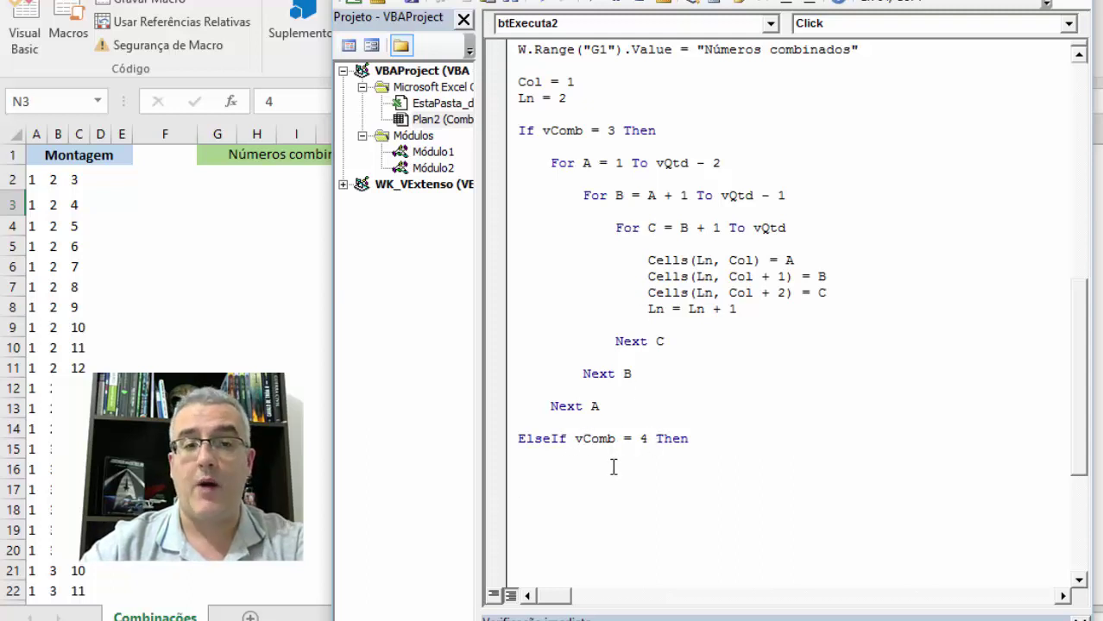
click(610, 464)
key(Tab)
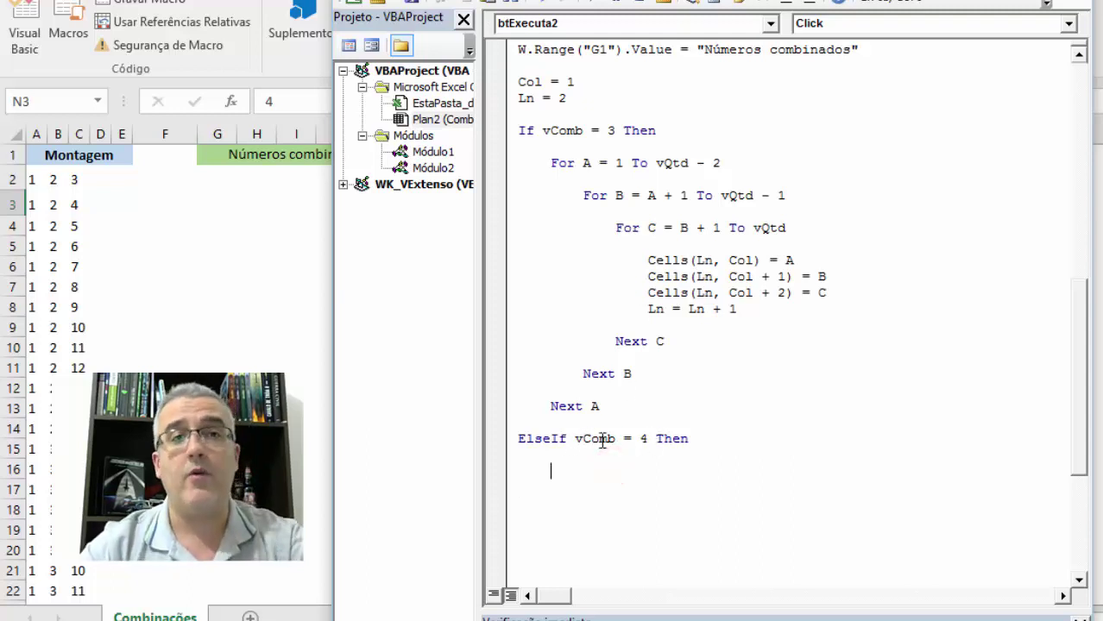
text(for)
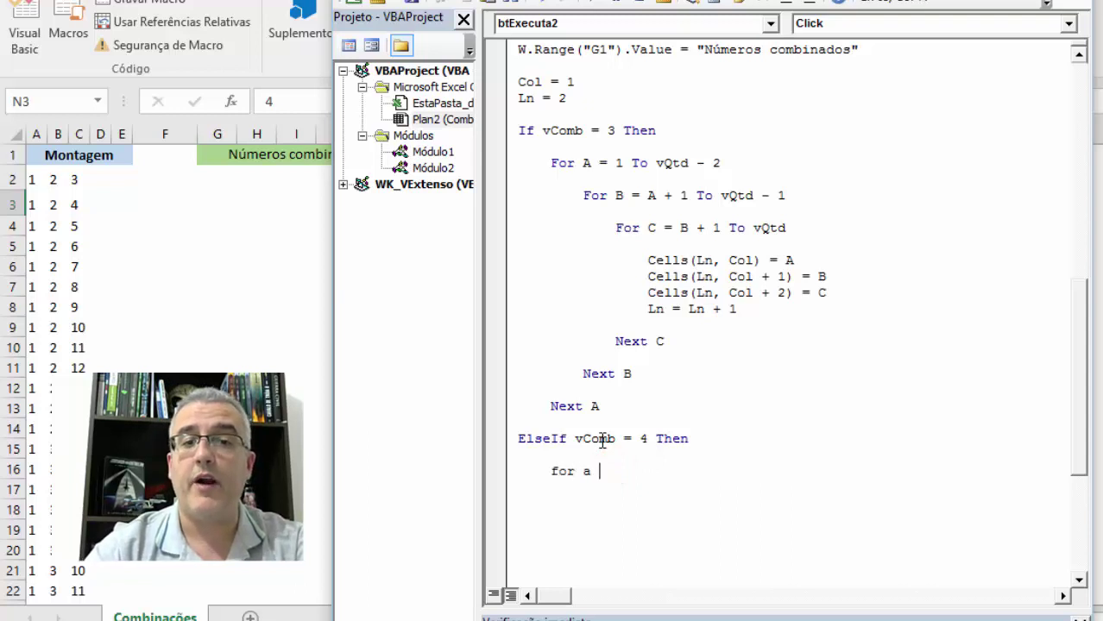
text(a = )
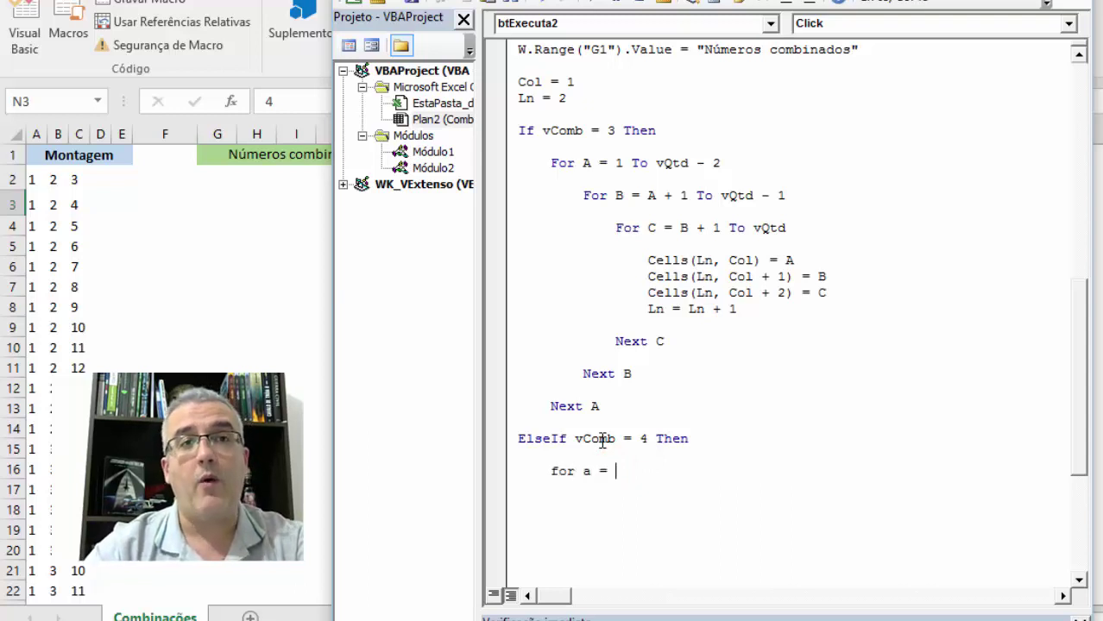
text(1 to vqtd)
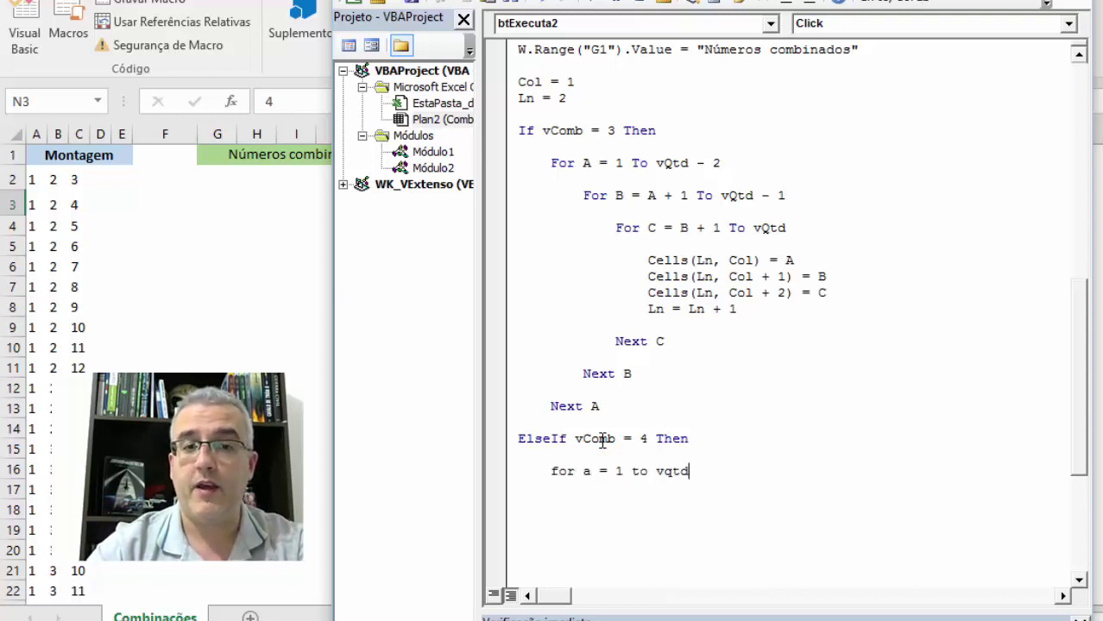
text(3)
key(Return)
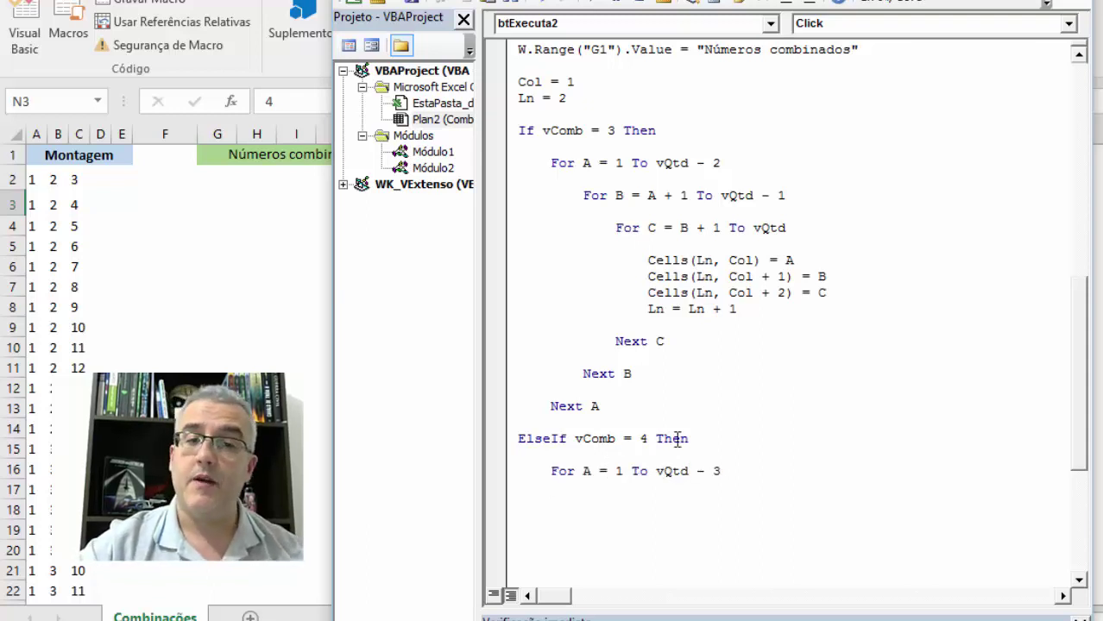
Step: Highlight the 4 in the ElseIf condition and the vQtd - 3 loop limit
double_click(644, 438)
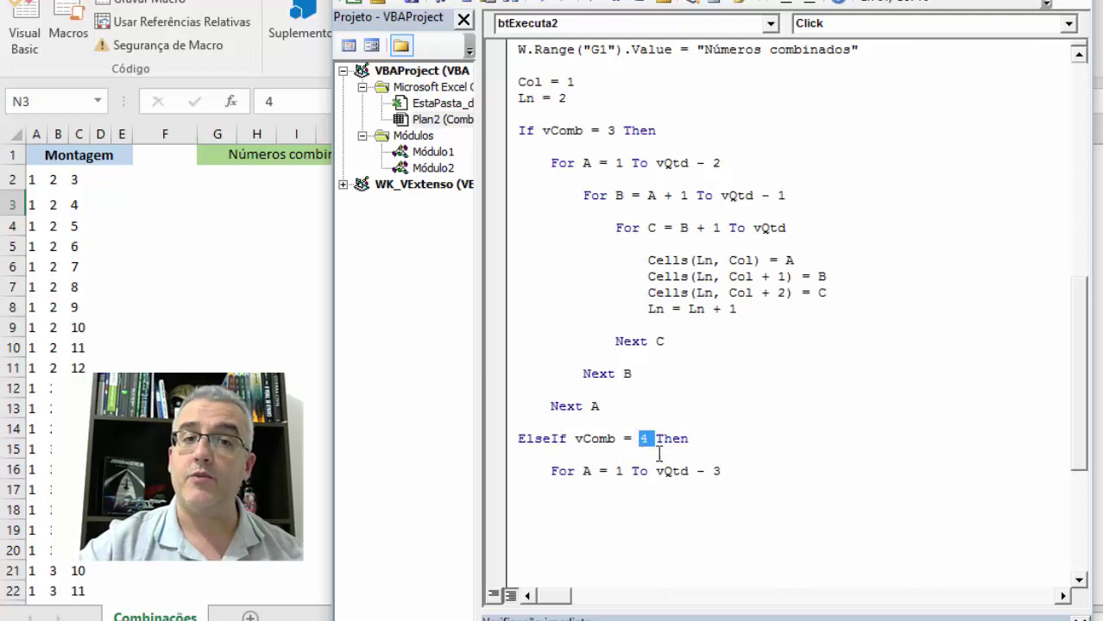
click(727, 469)
drag(727, 469, 661, 471)
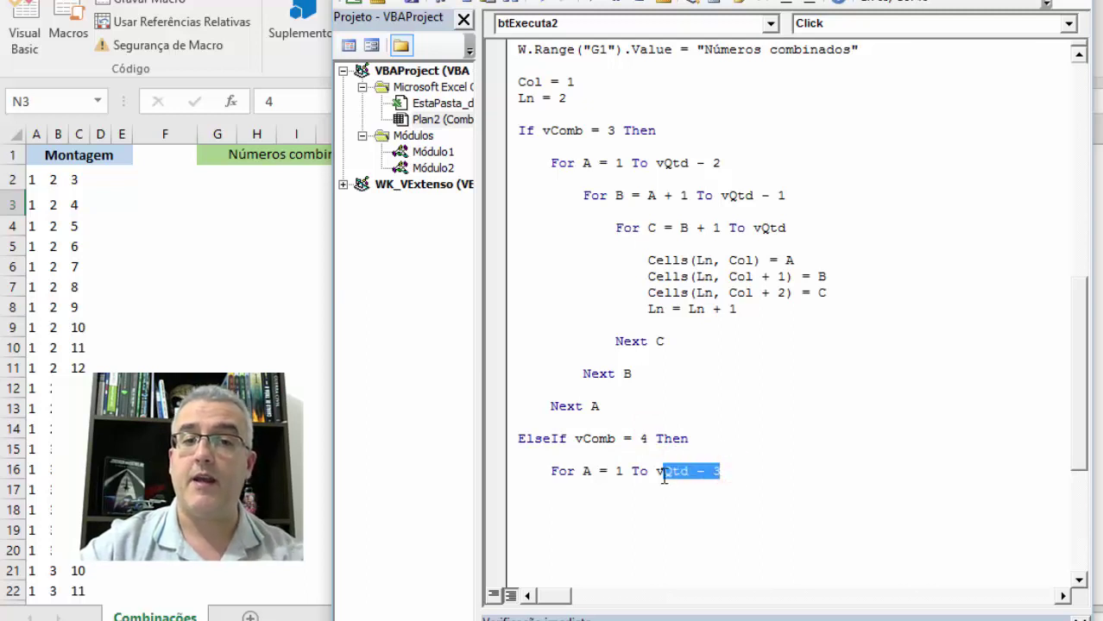
click(662, 472)
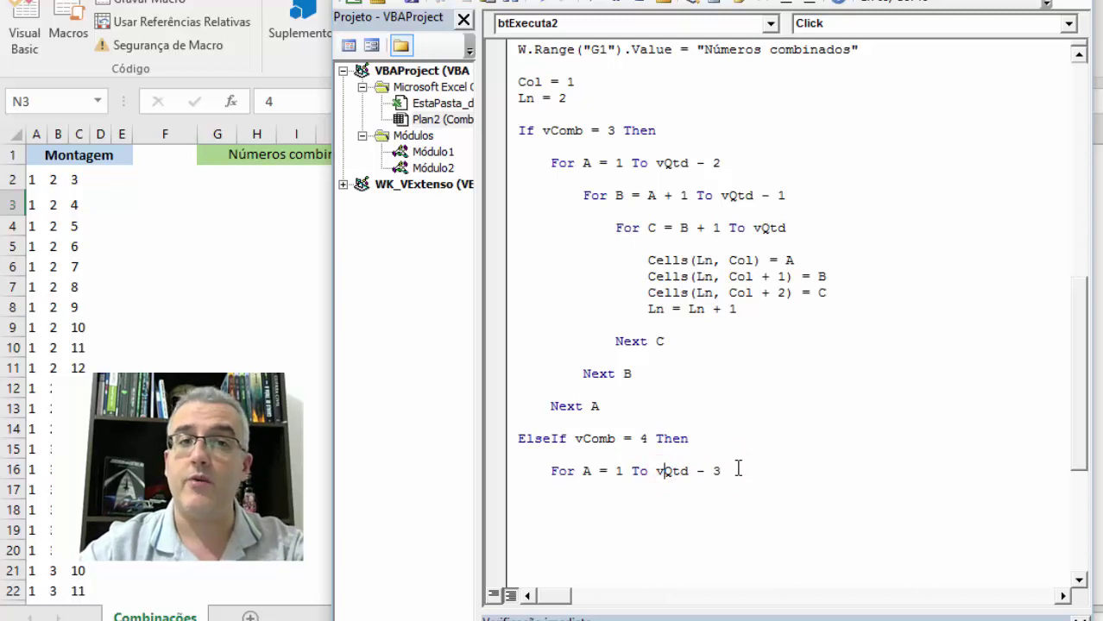
Step: Close the A loop with Next A and nest For B = A + 1 To vQtd - 2 with Next B
click(546, 502)
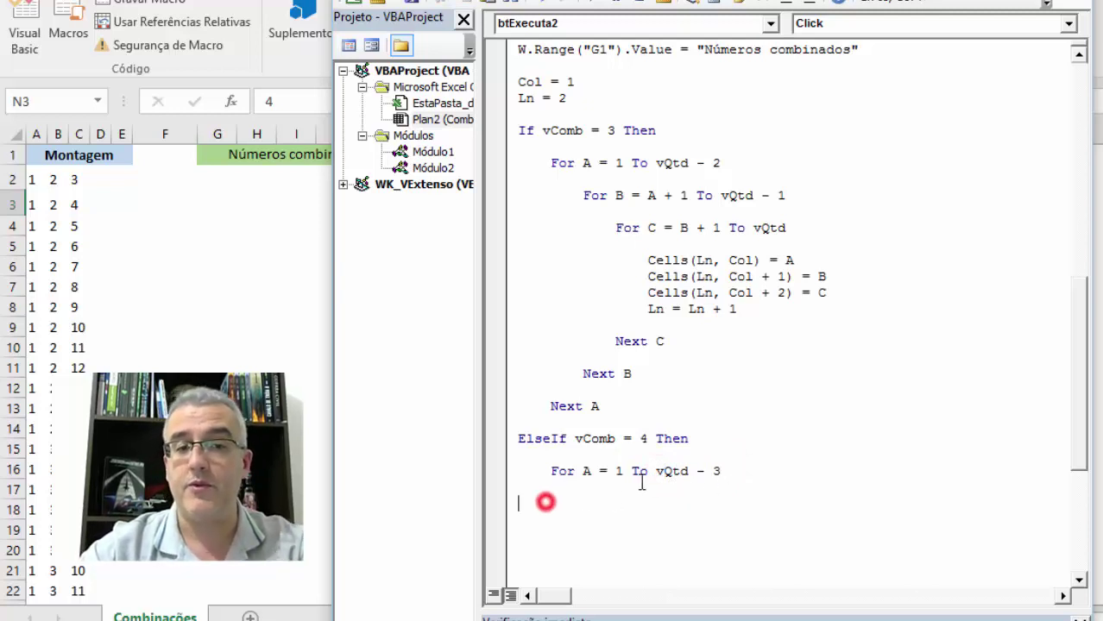
key(Return)
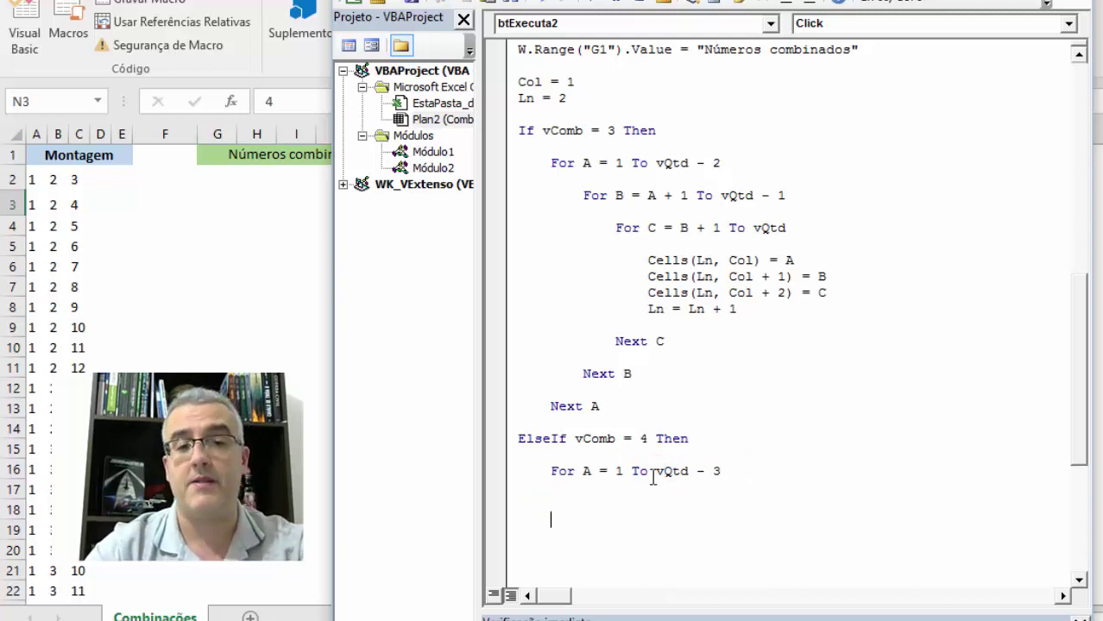
text(nexxt a)
key(BackSpace)
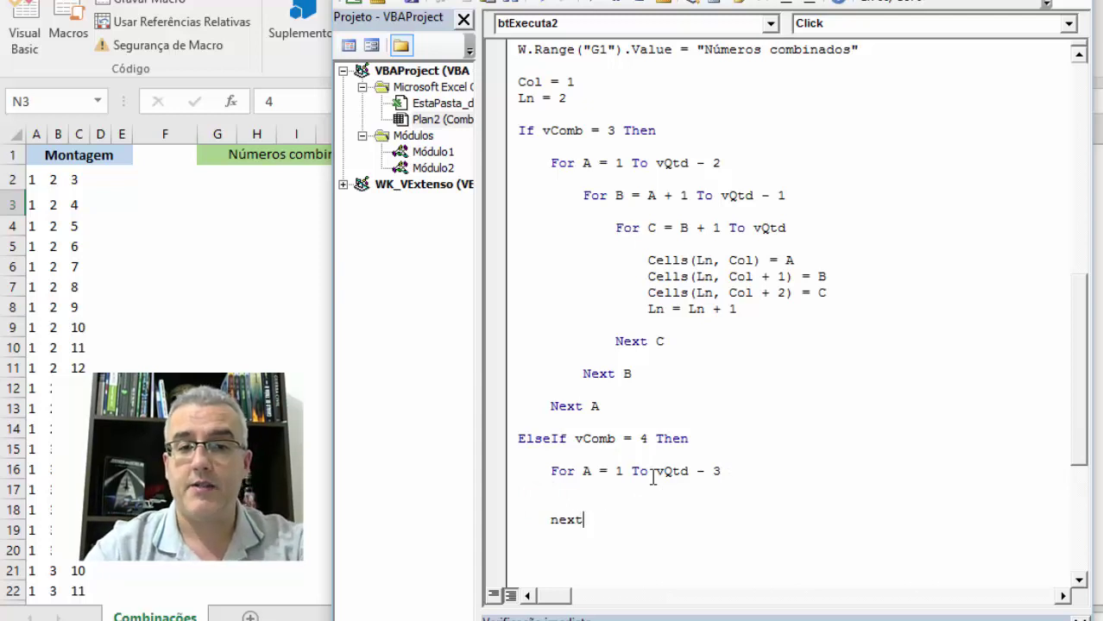
key(Up)
key(Up)
key(Return)
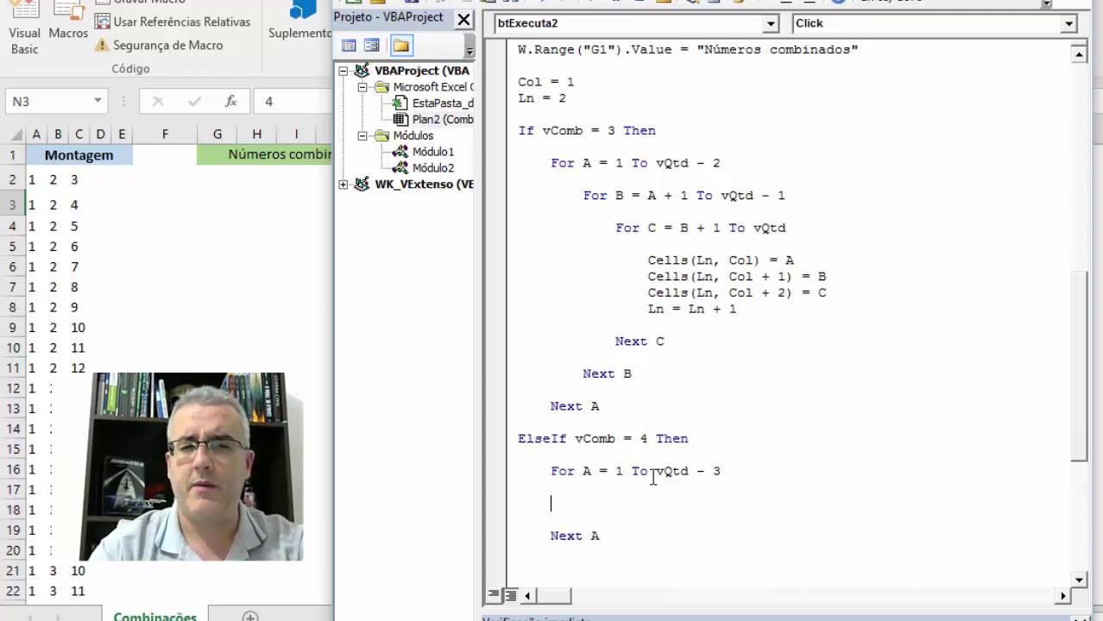
key(Tab)
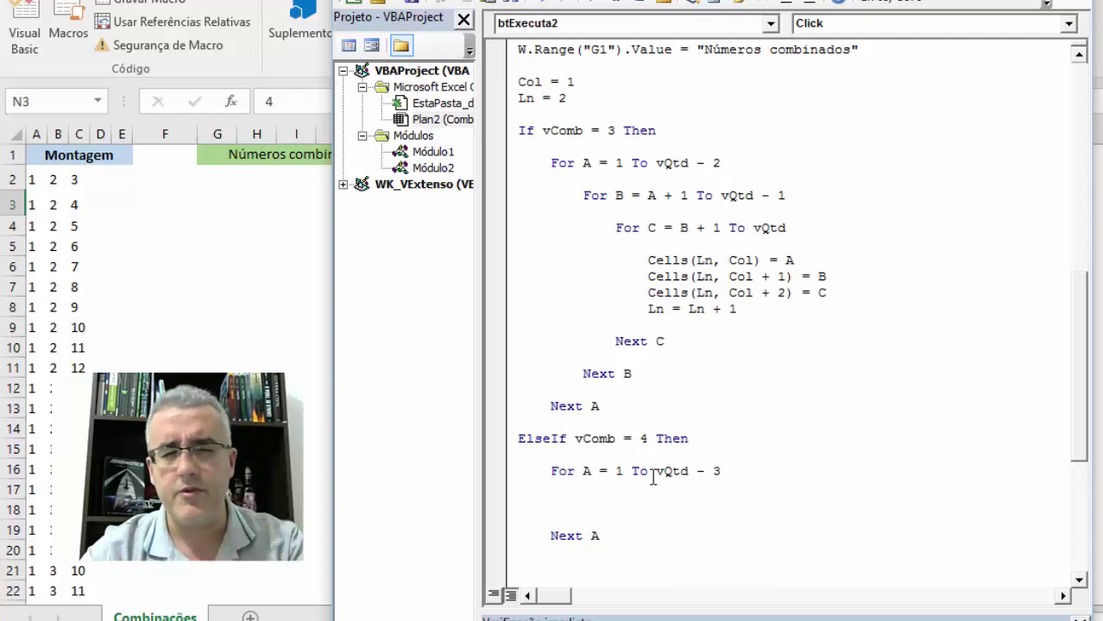
text(bo)
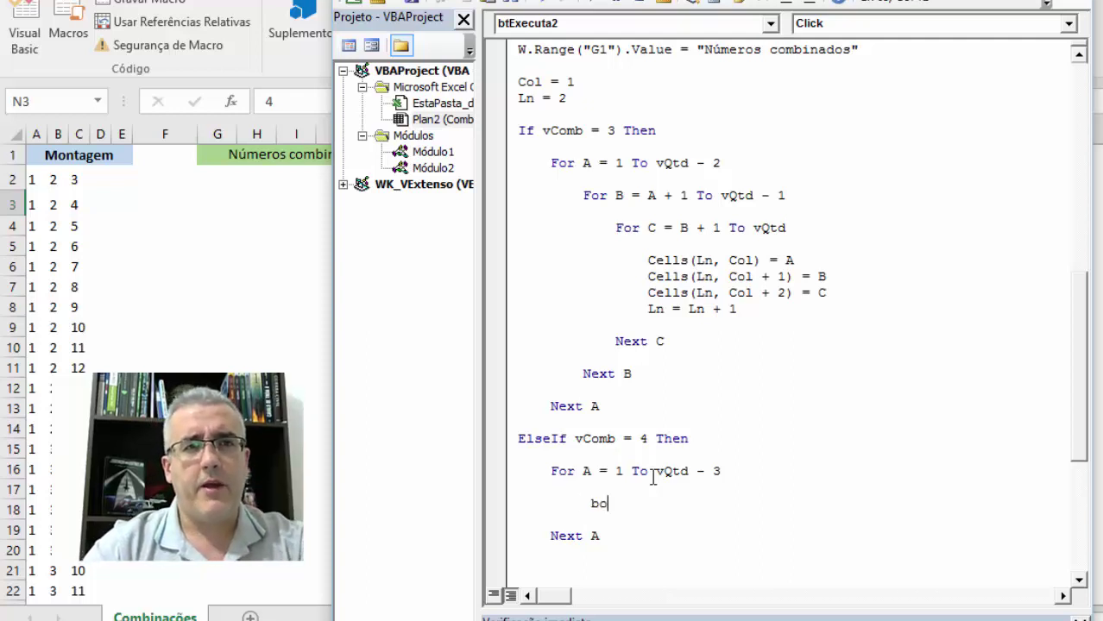
text( b =)
key(BackSpace)
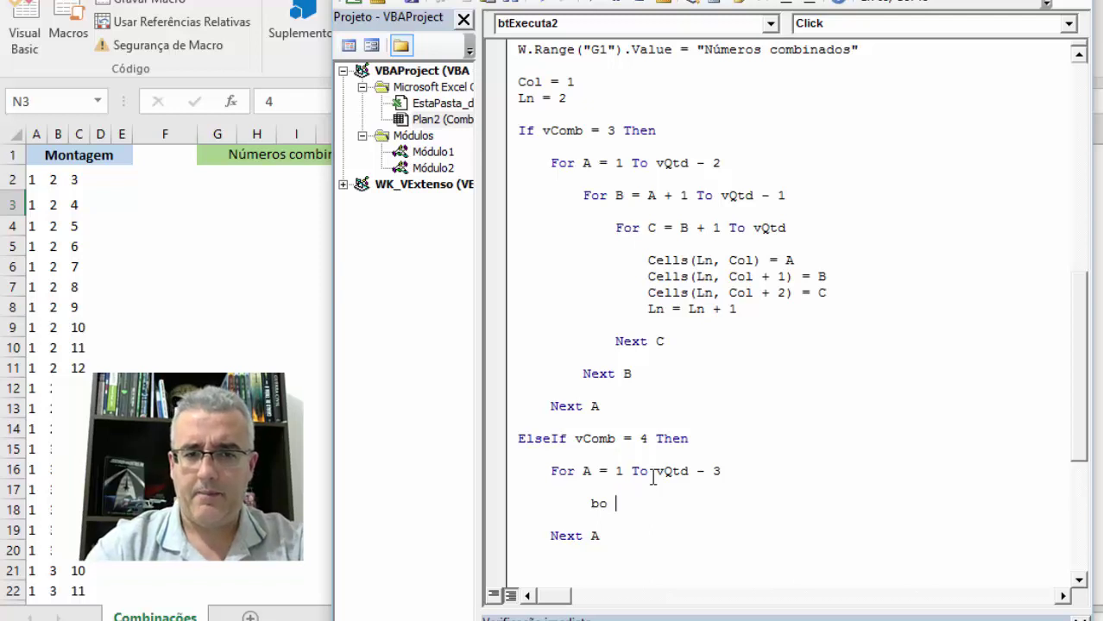
key(BackSpace)
key(BackSpace)
key(BackSpace)
text(for b = 1)
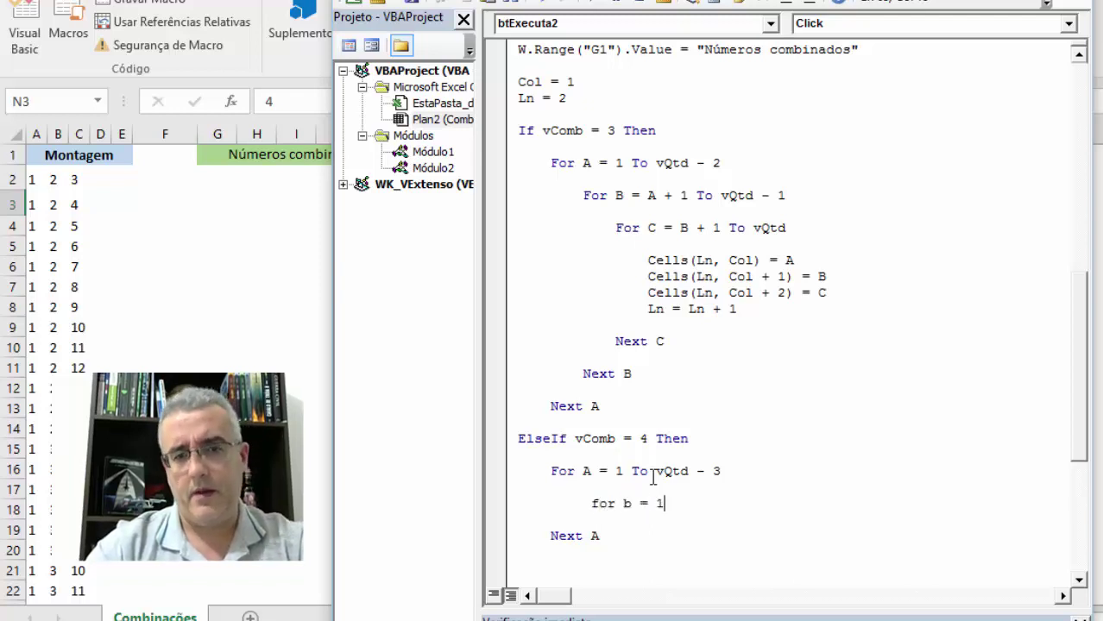
text(a +)
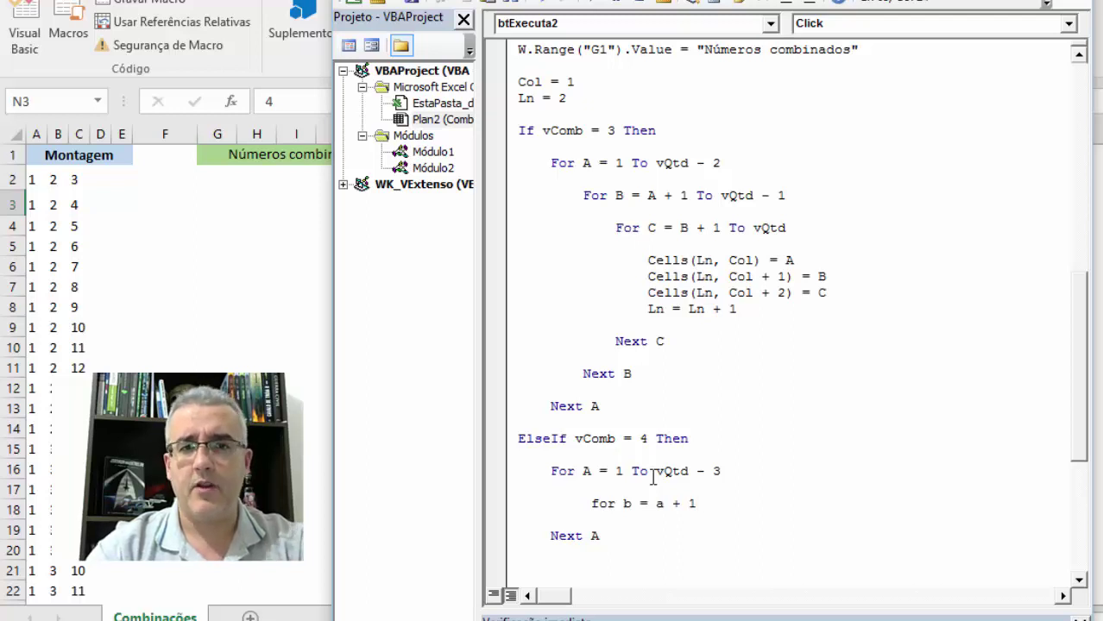
text( to vqtd -)
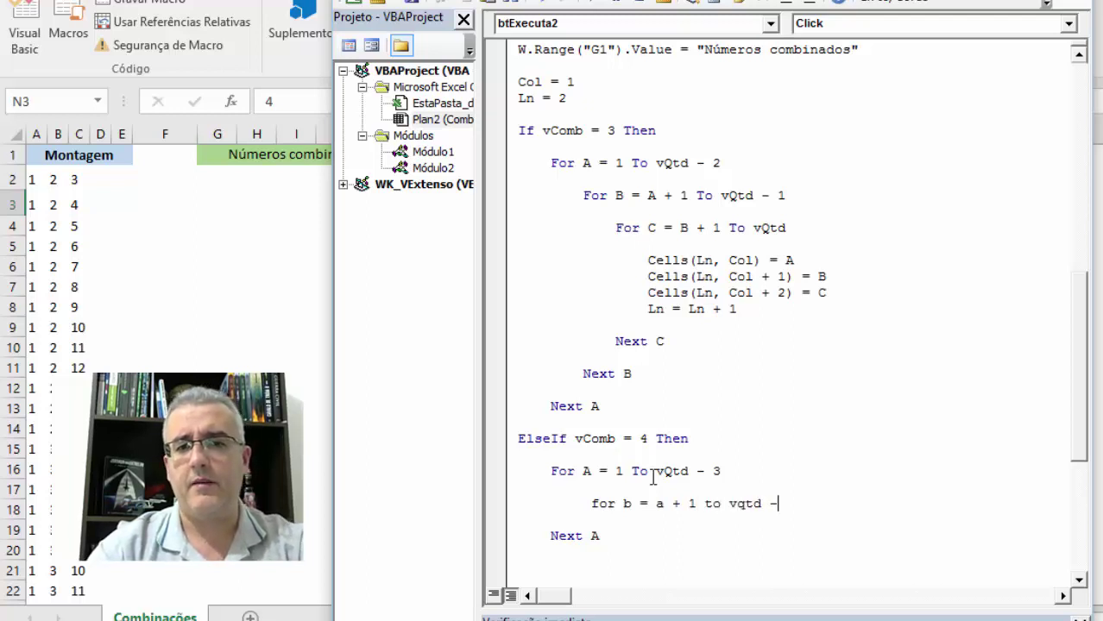
text(2)
key(Return)
text(next)
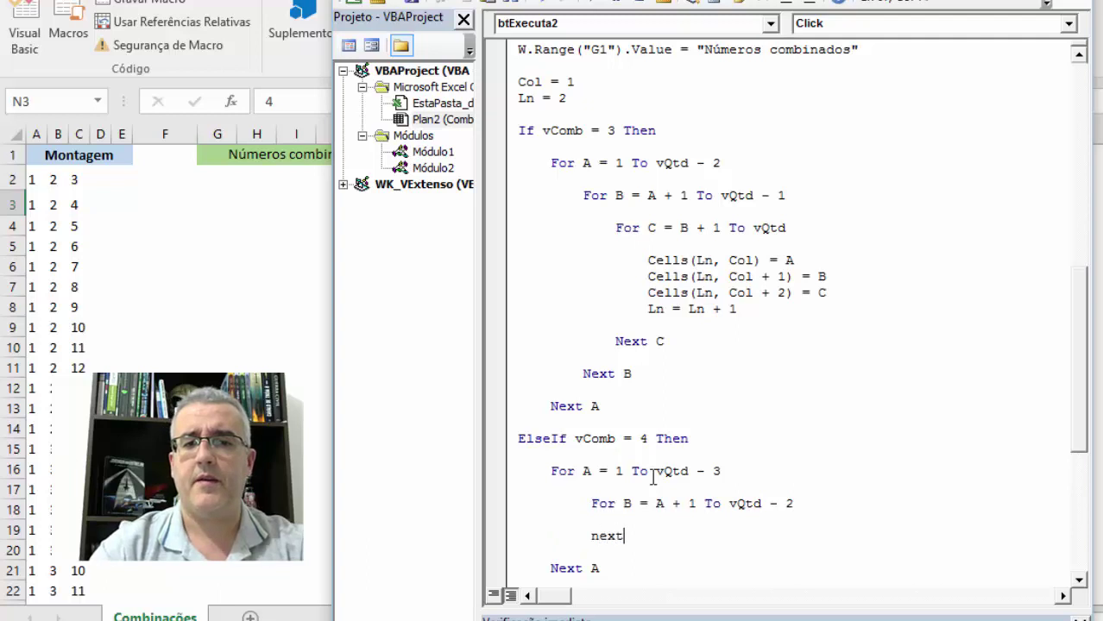
text( b)
Step: Nest For C = B + 1 To vQtd - 1 inside the B loop, closed by Next C
key(Home)
key(Return)
key(Up)
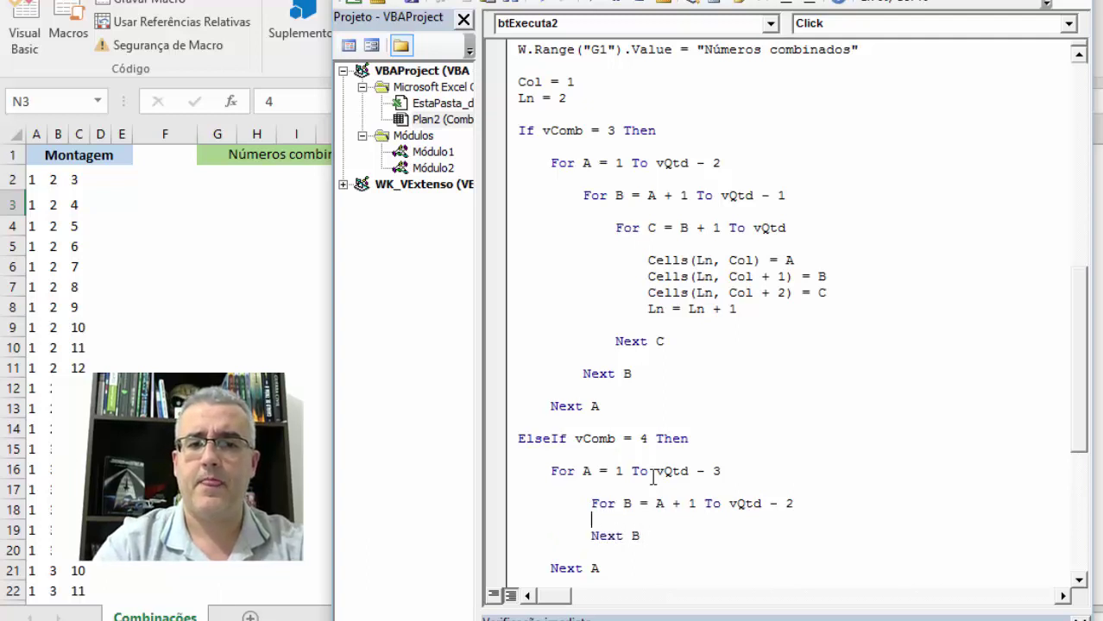
text(for C)
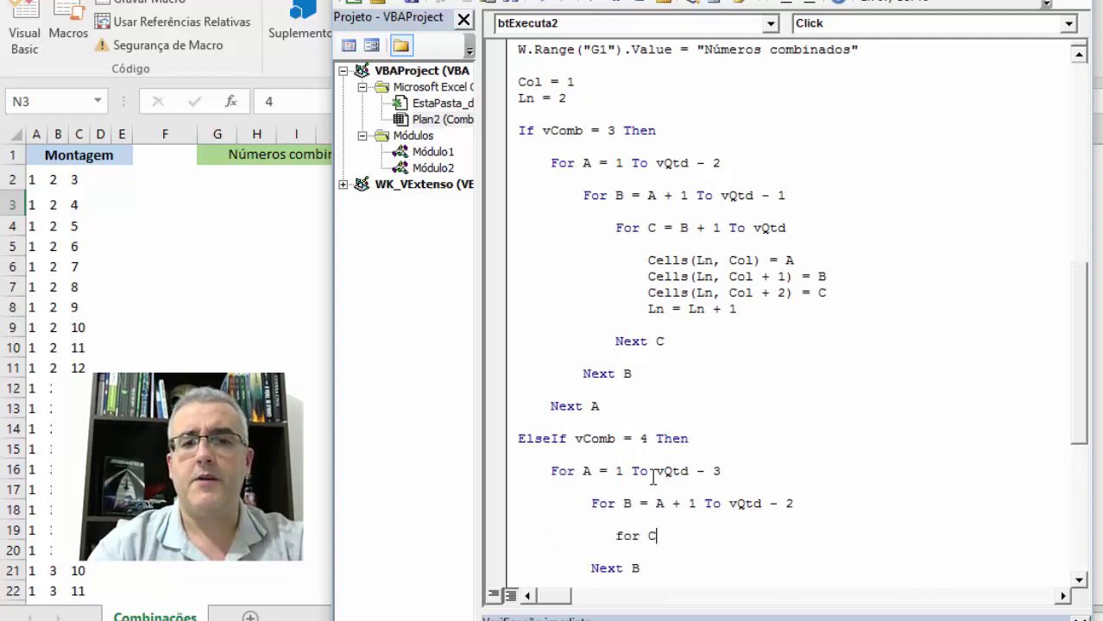
text( = B +)
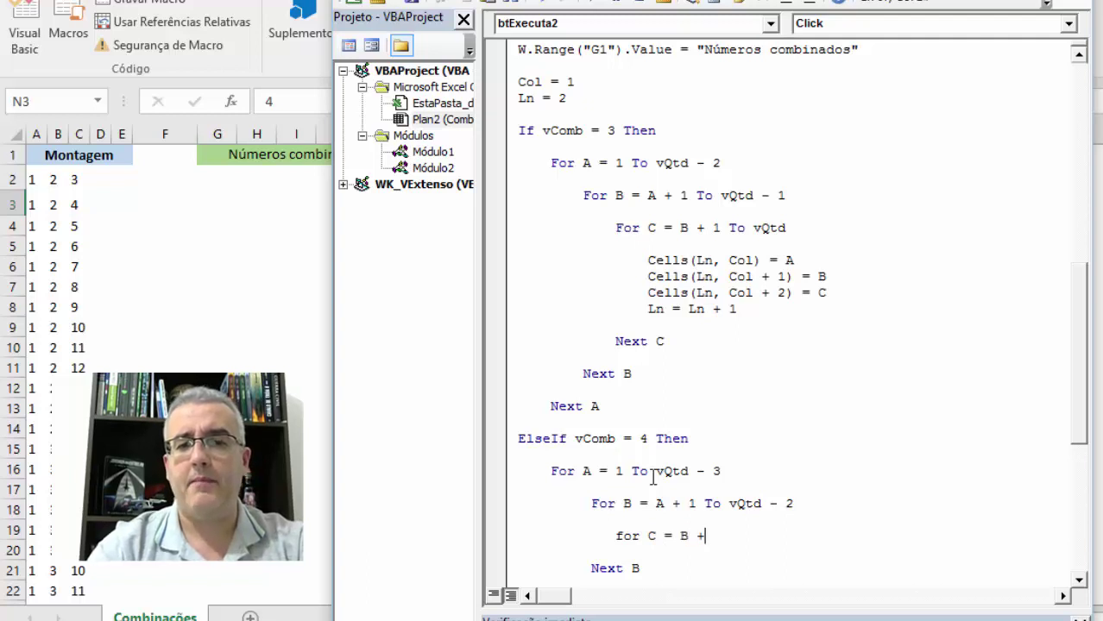
text( 1 to vqtd -1)
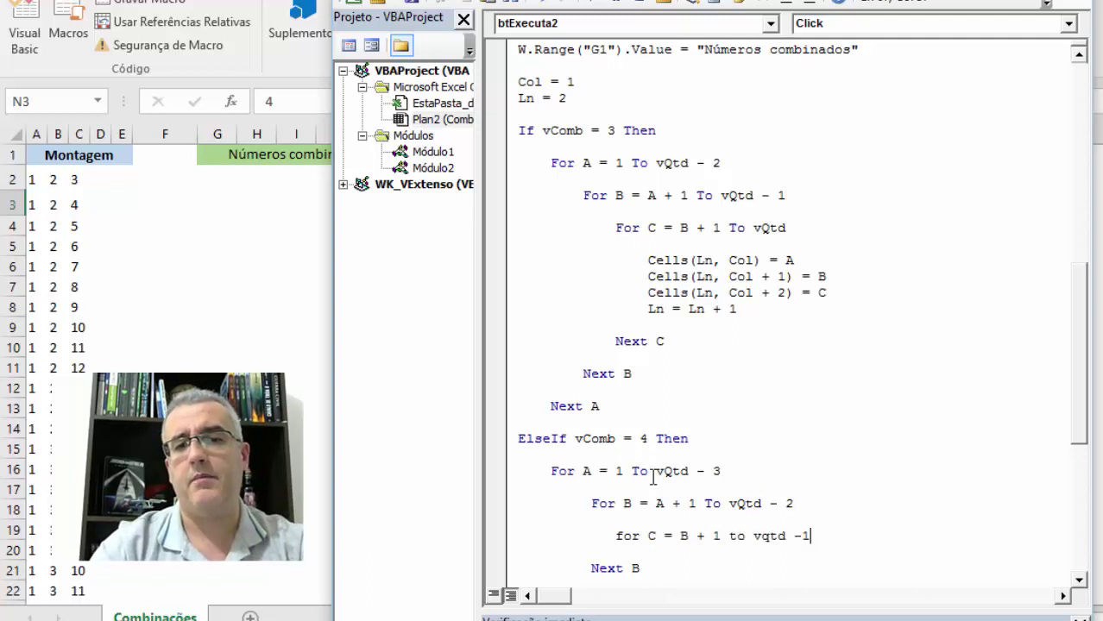
key(Return)
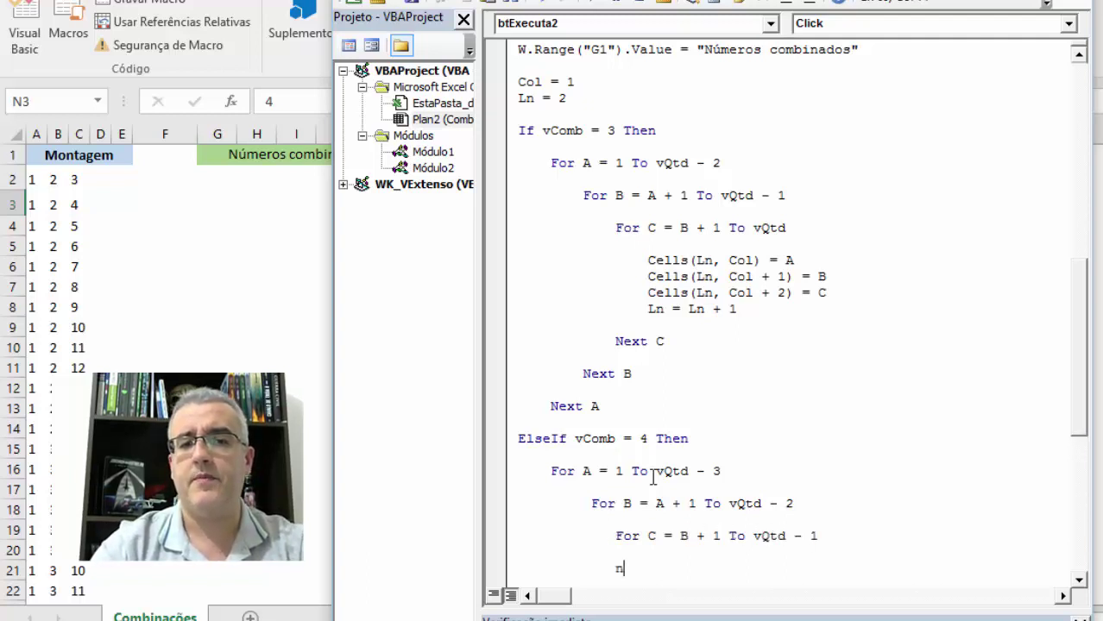
key(Return)
text(nexct)
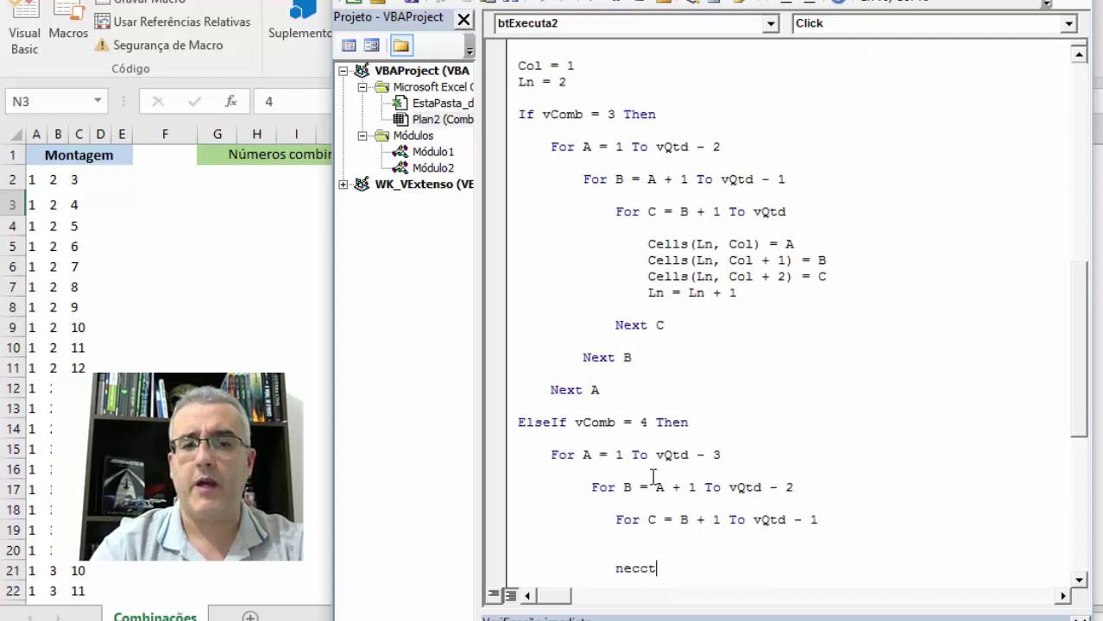
key(BackSpace)
key(BackSpace)
text(t)
key(Up)
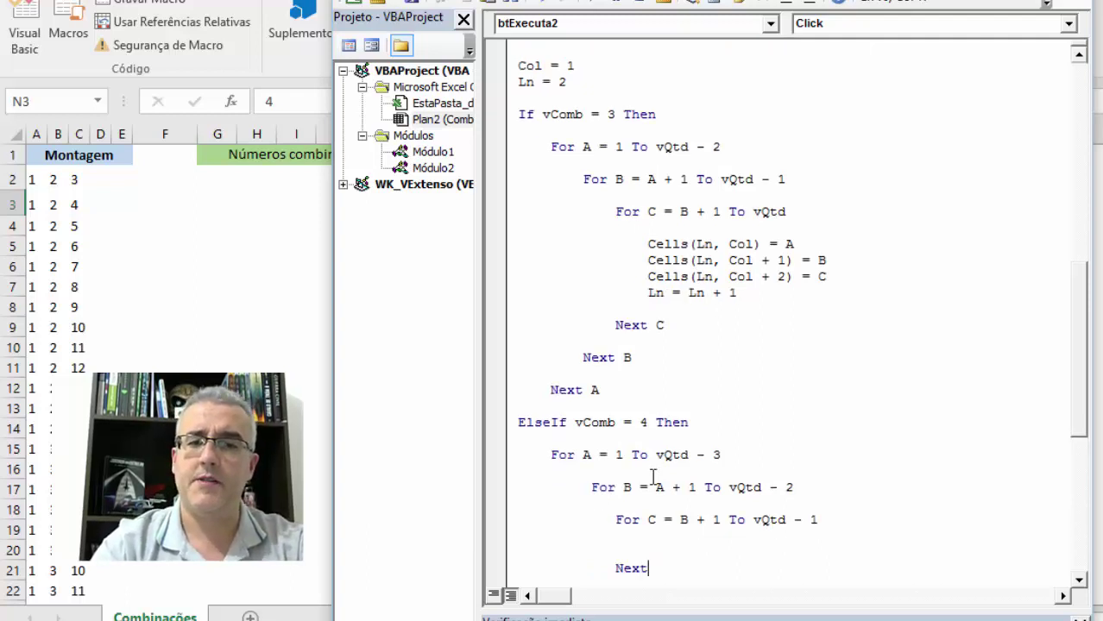
key(ctrl+z)
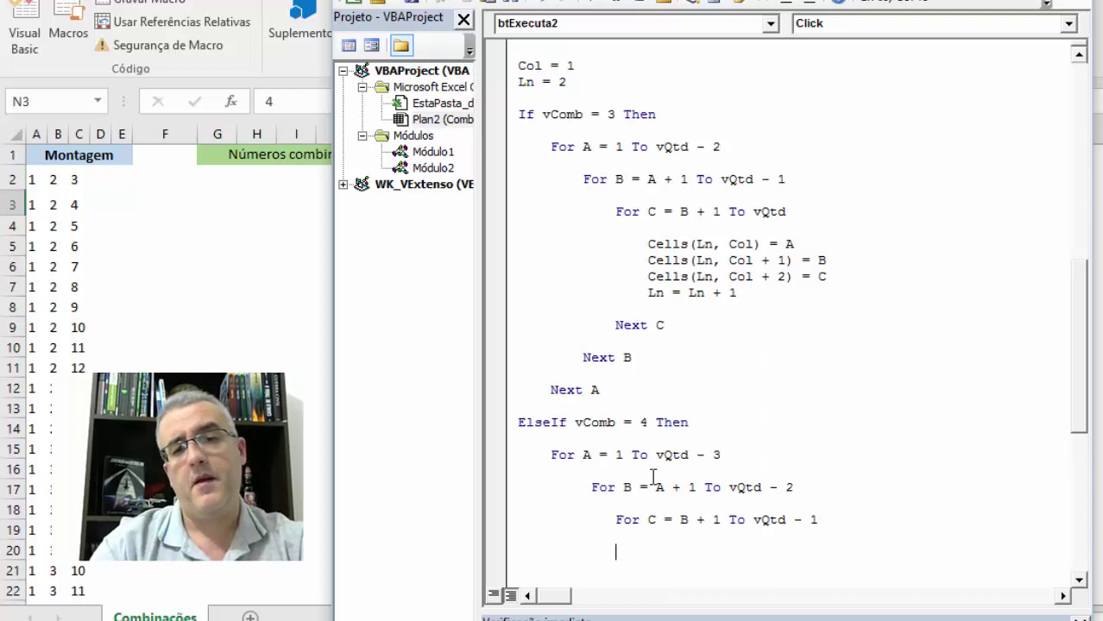
click(789, 553)
Step: Nest For D = C + 1 To vQtd inside the C loop, closed by Next D
text(for D)
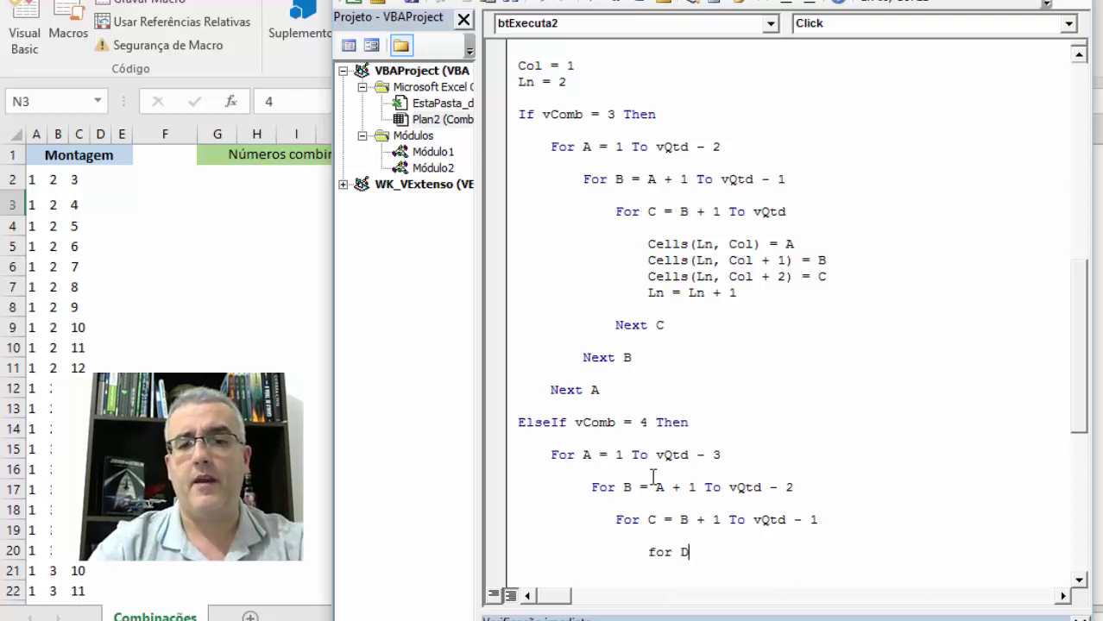
text( = C + )
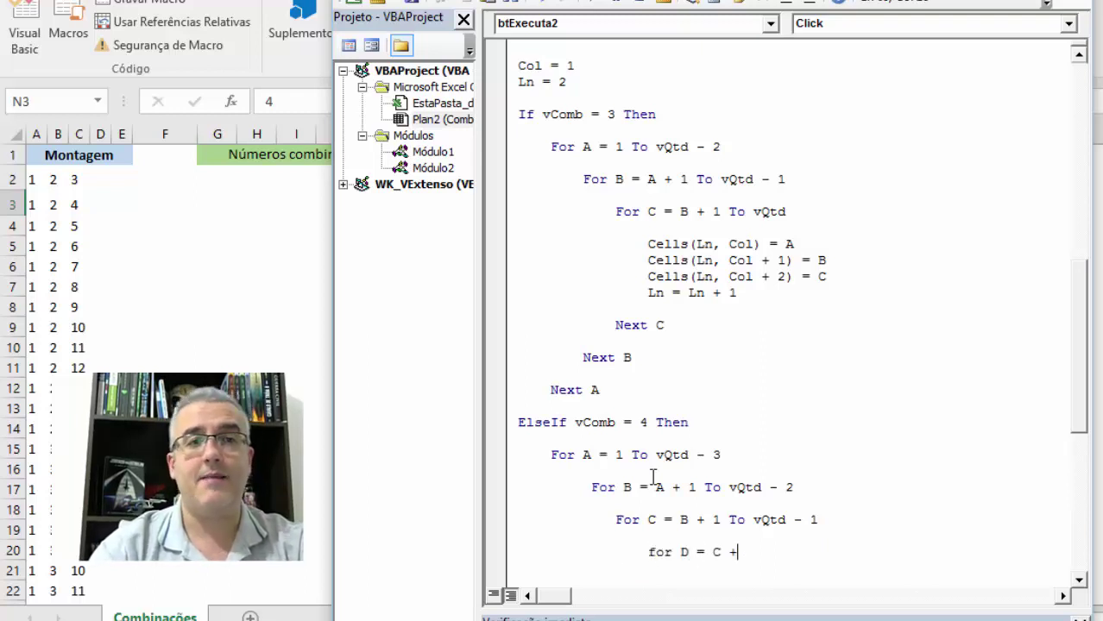
text(1 to v)
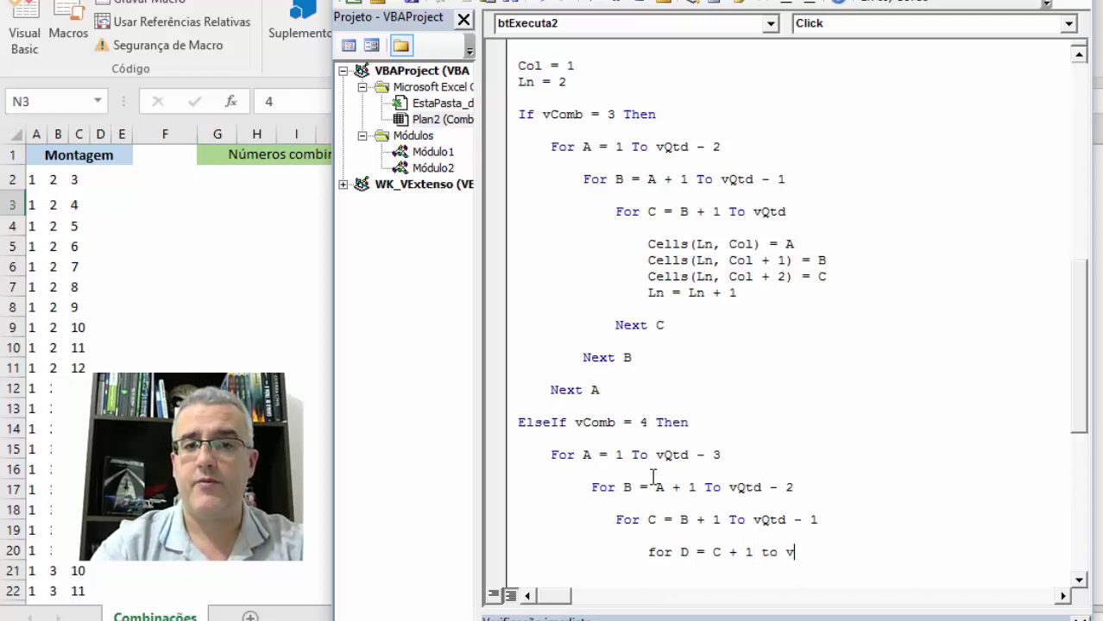
text(qtd)
key(Return)
scroll(654, 477, down, 1)
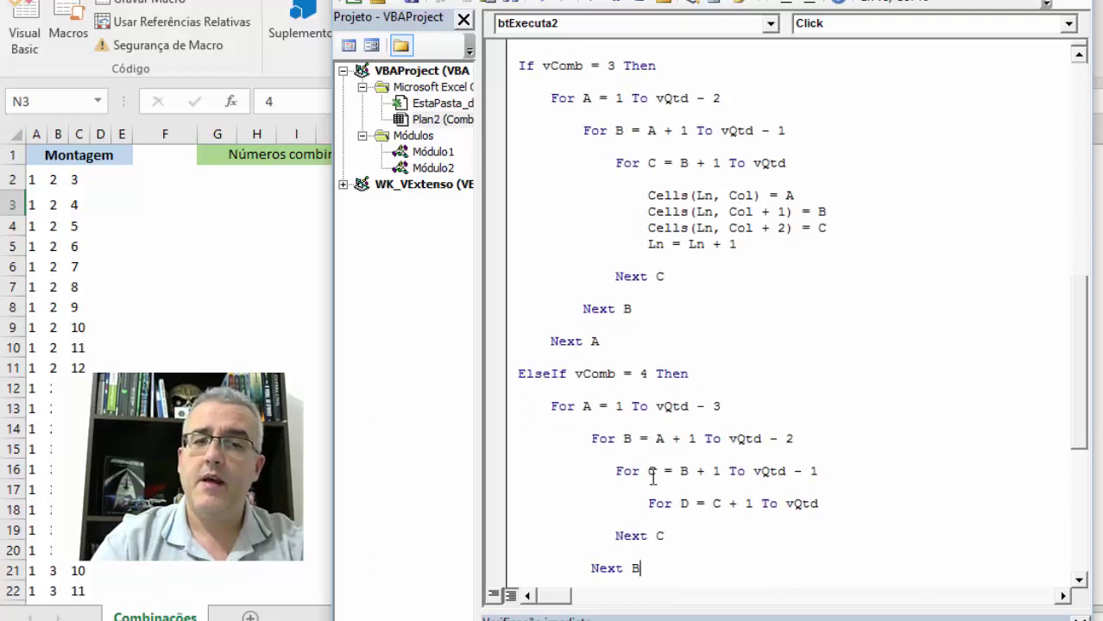
key(Return)
key(Tab)
key(Return)
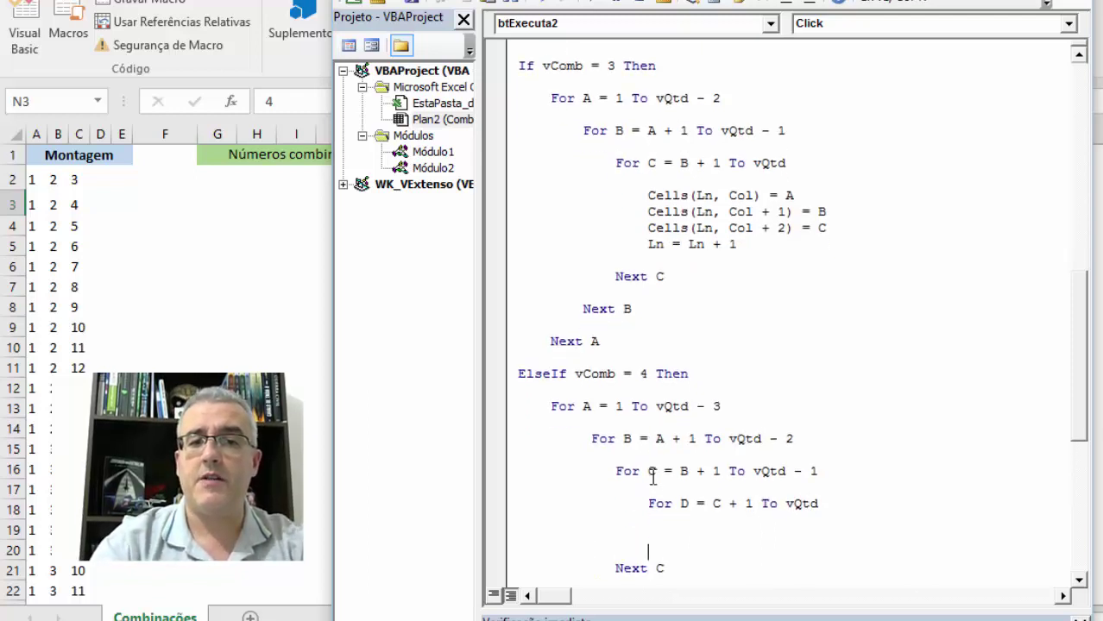
text(ne)
key(BackSpace)
key(BackSpace)
text(xt d)
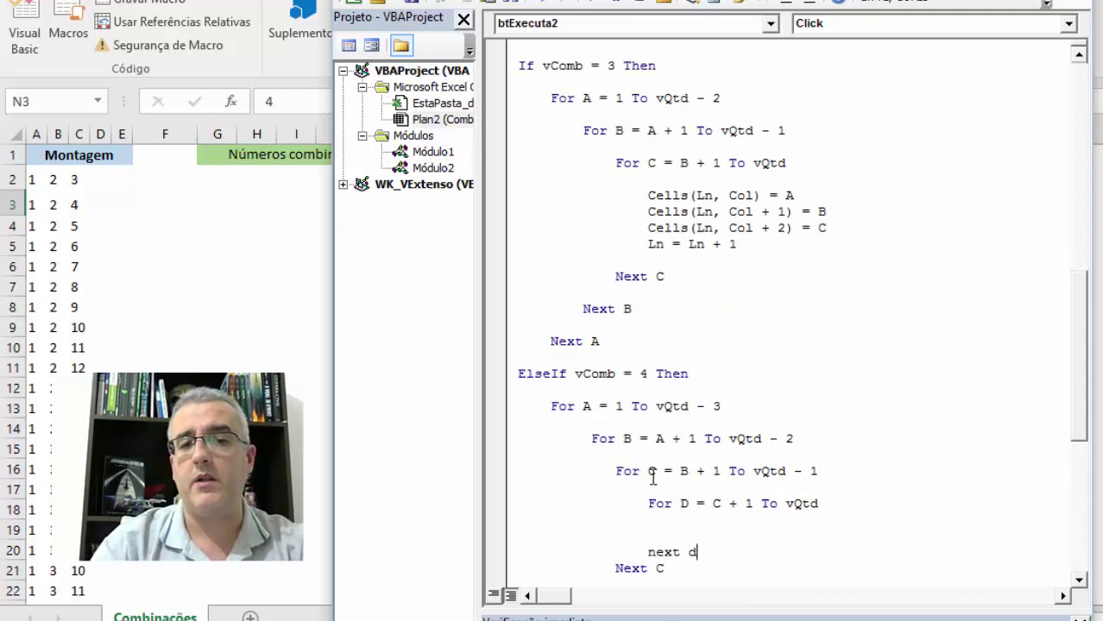
key(Return)
key(Up)
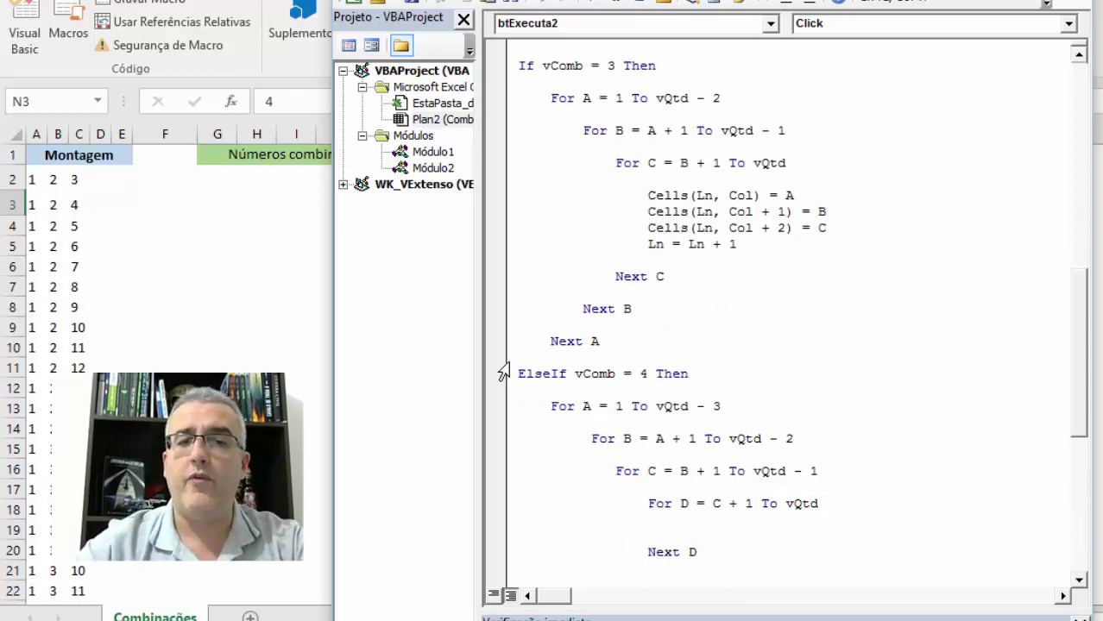
scroll(616, 378, down, 1)
Step: Highlight the For A to Next A span and each loop variable A, B, C and D
scroll(616, 378, down, 1)
drag(721, 309, 558, 317)
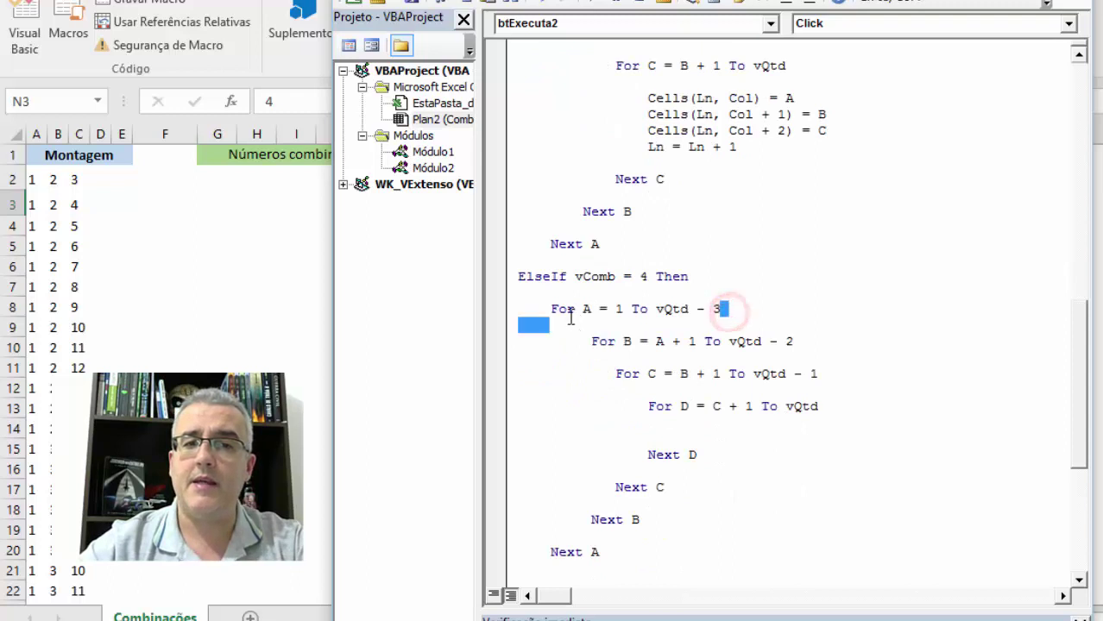
shift+click(618, 549)
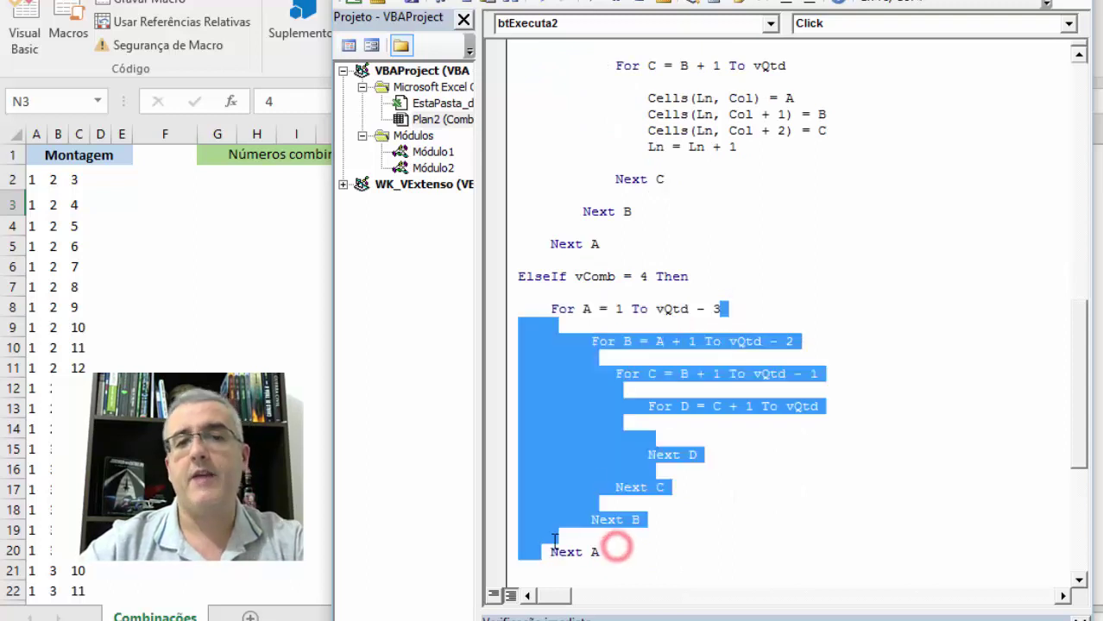
click(601, 371)
click(536, 308)
shift+click(720, 309)
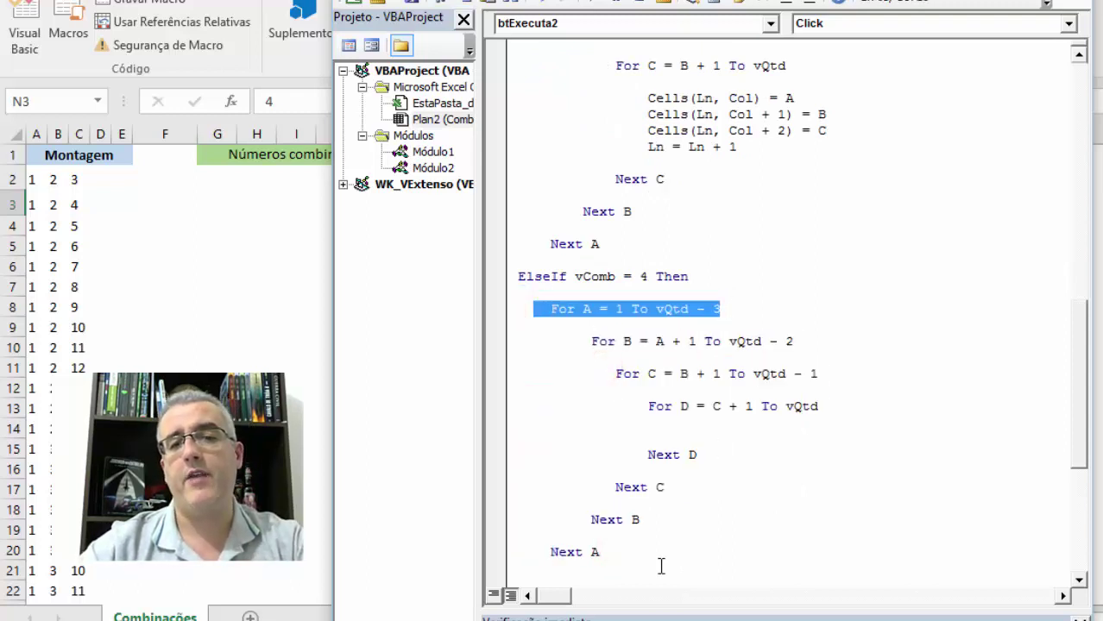
drag(618, 558, 549, 553)
click(727, 401)
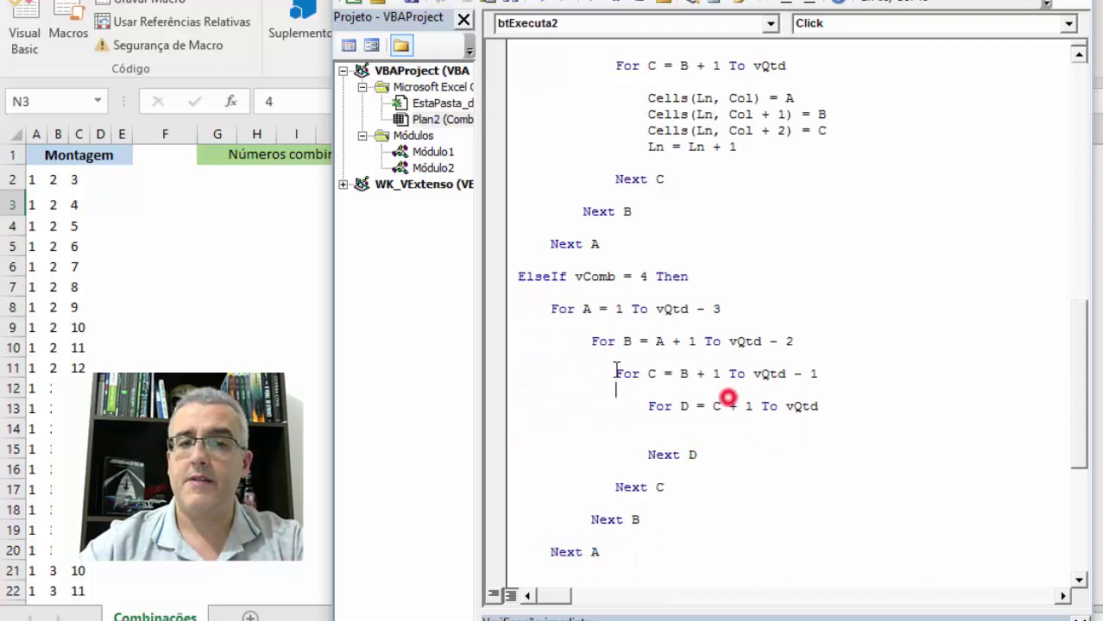
double_click(585, 308)
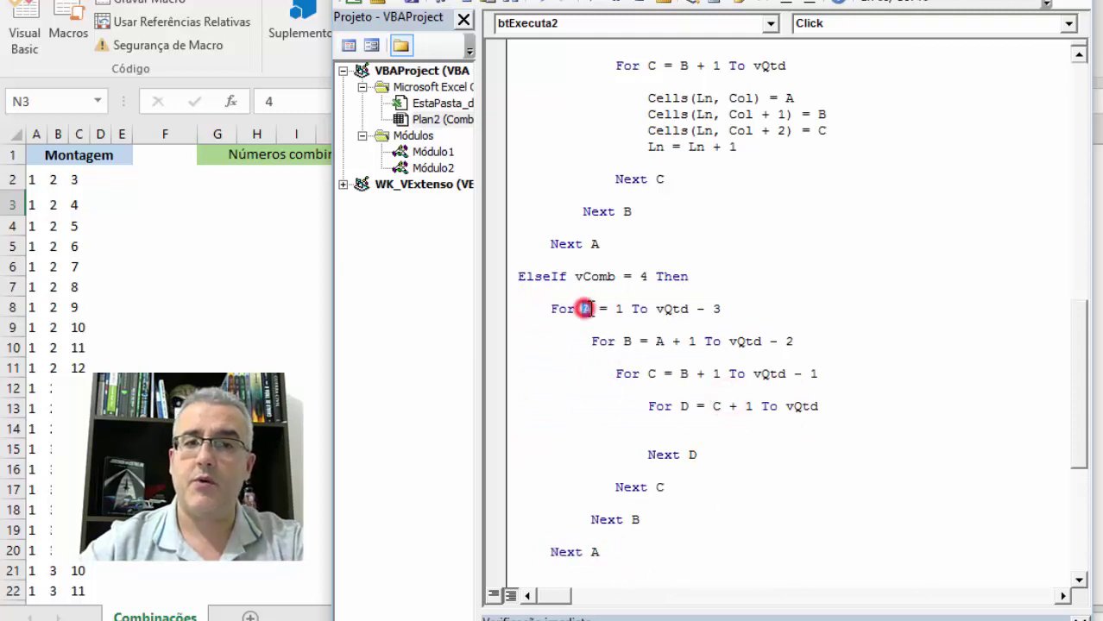
double_click(628, 342)
double_click(652, 375)
double_click(684, 407)
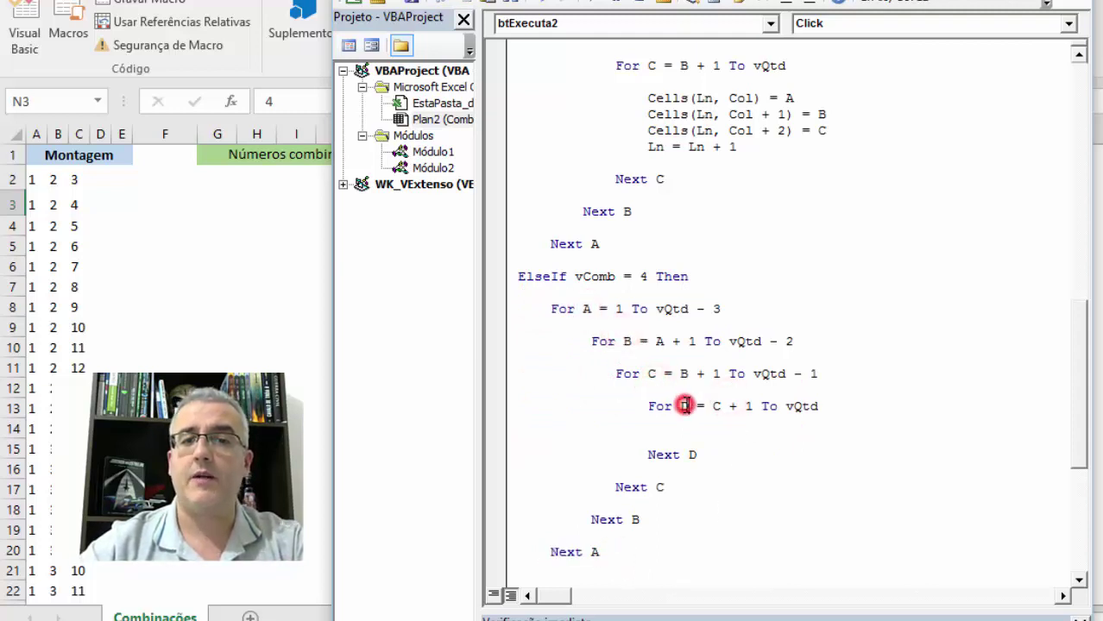
Step: Open an indented blank line inside the For D loop, removing a stray line above it
click(691, 423)
key(Up)
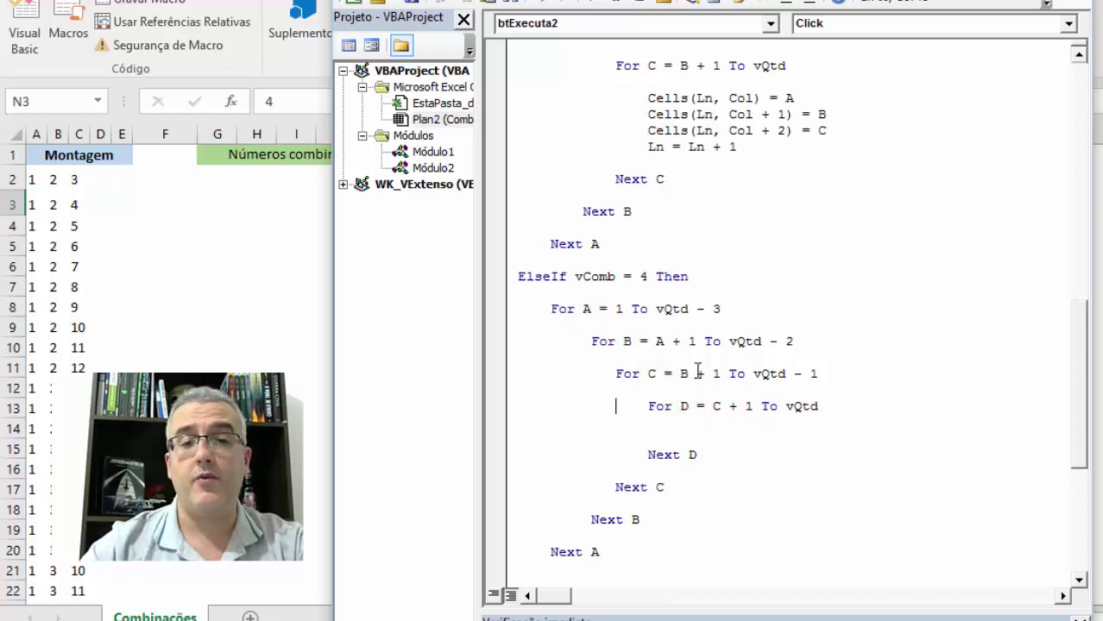
key(Return)
key(shift+Down)
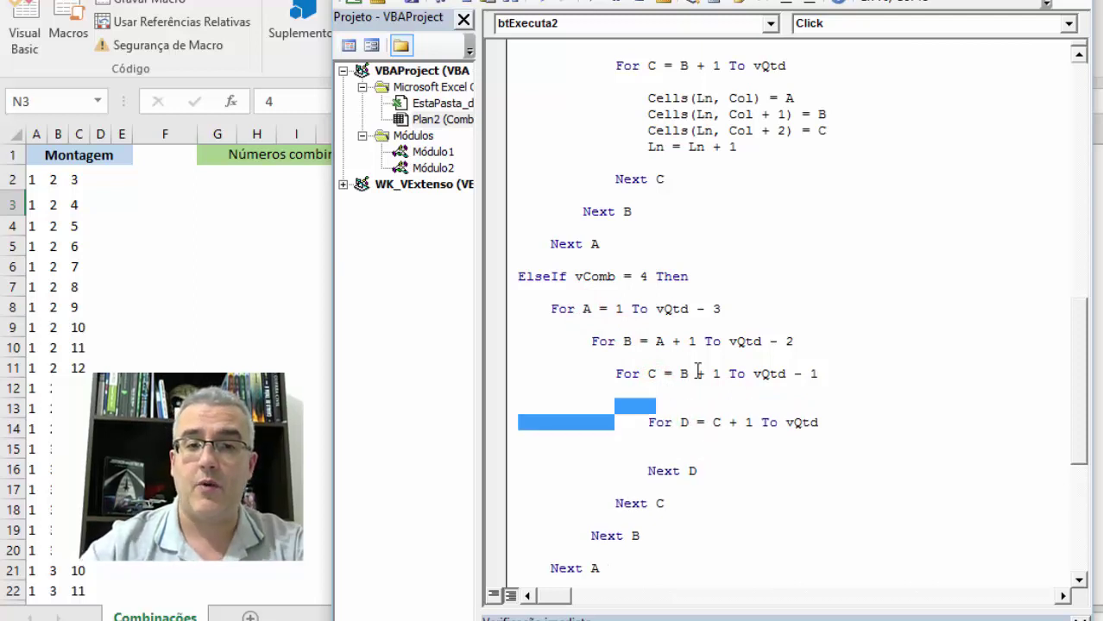
key(Delete)
key(Return)
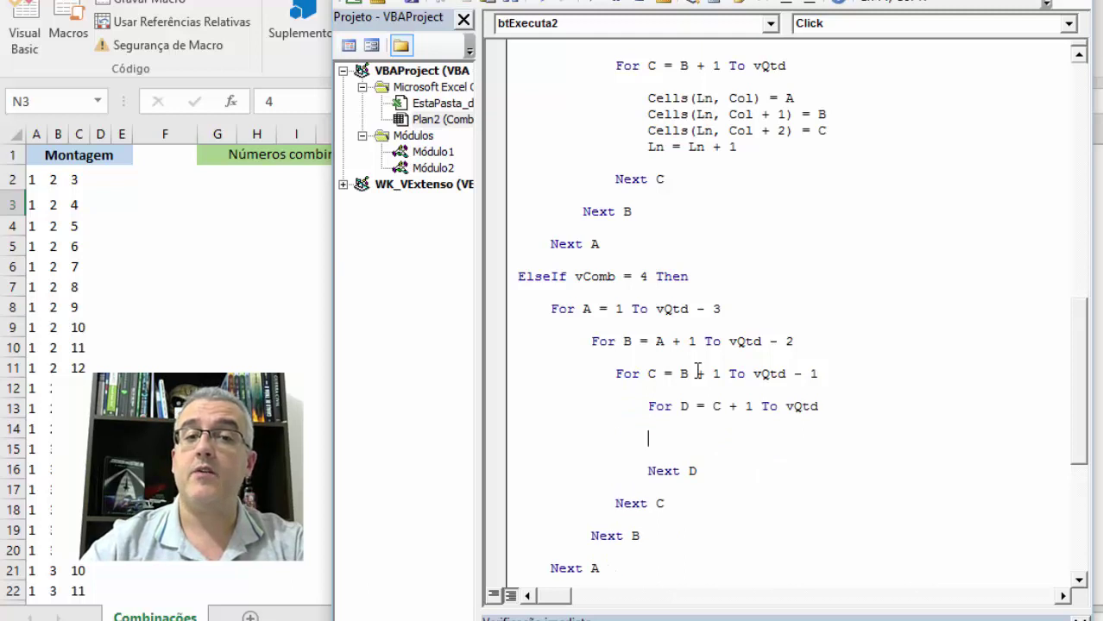
key(Tab)
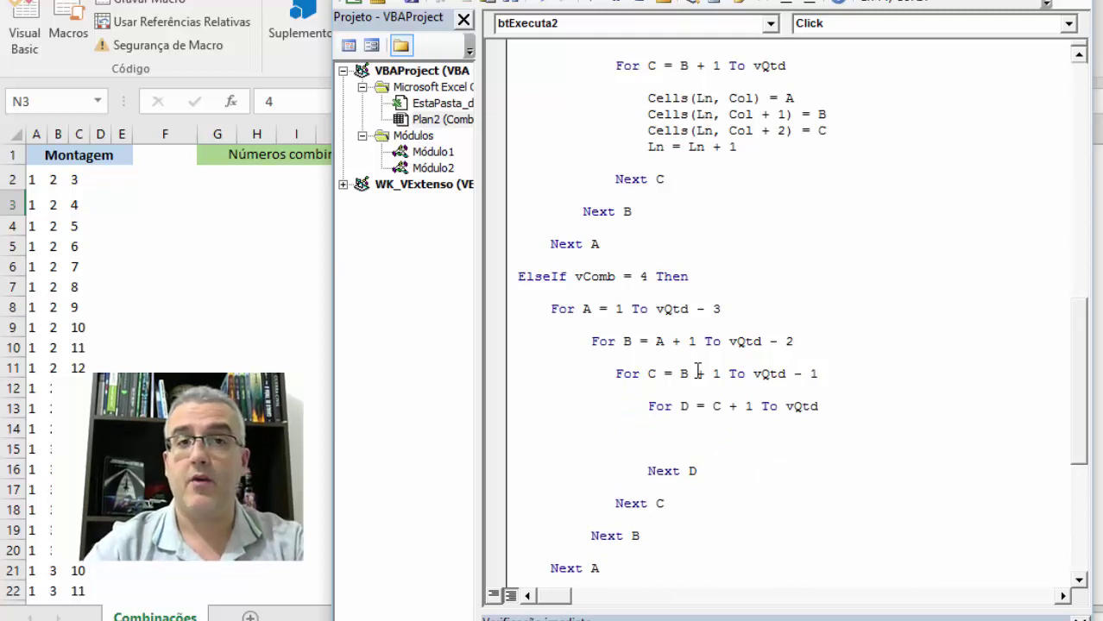
Step: Write Cells(Ln, Col) = A and Cells(Ln, Col + 1) = B inside the For D loop
text(el)
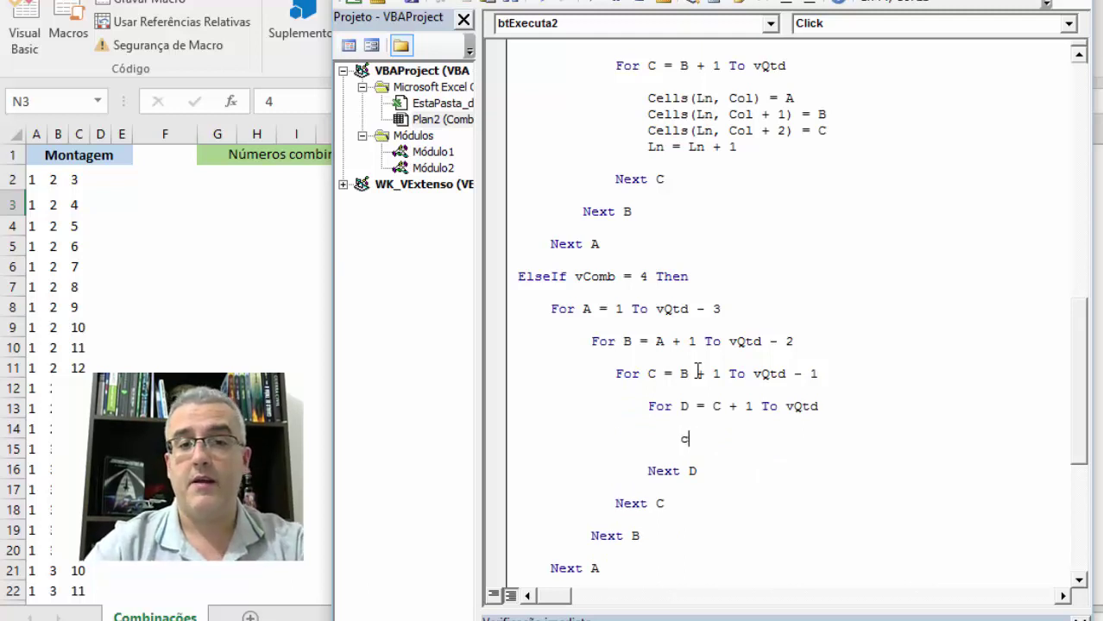
text(ells(ln)
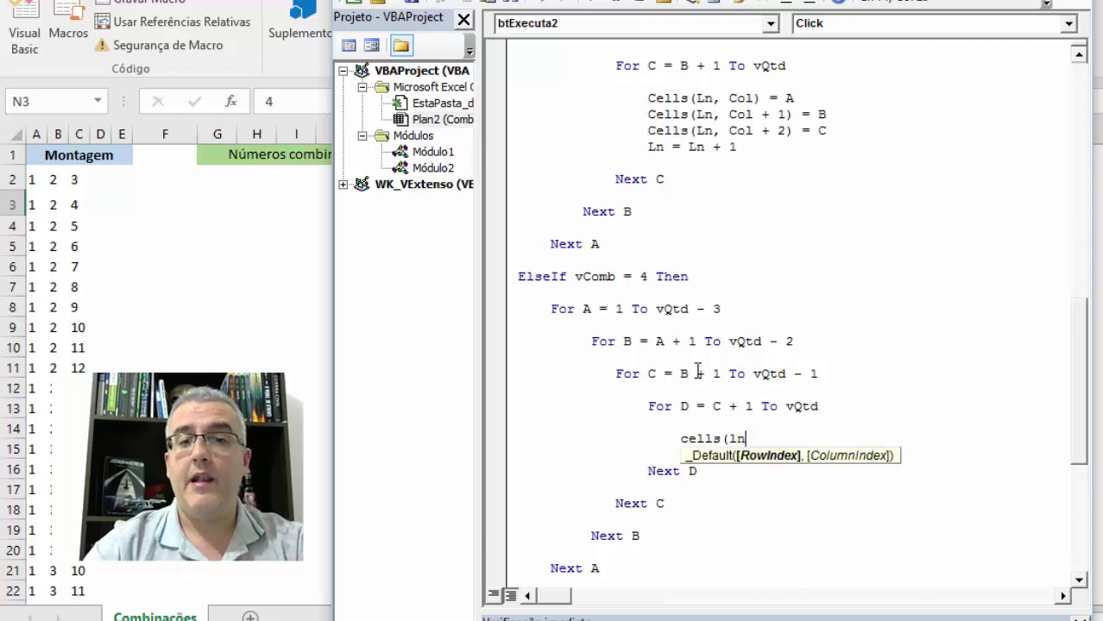
text(,col_)
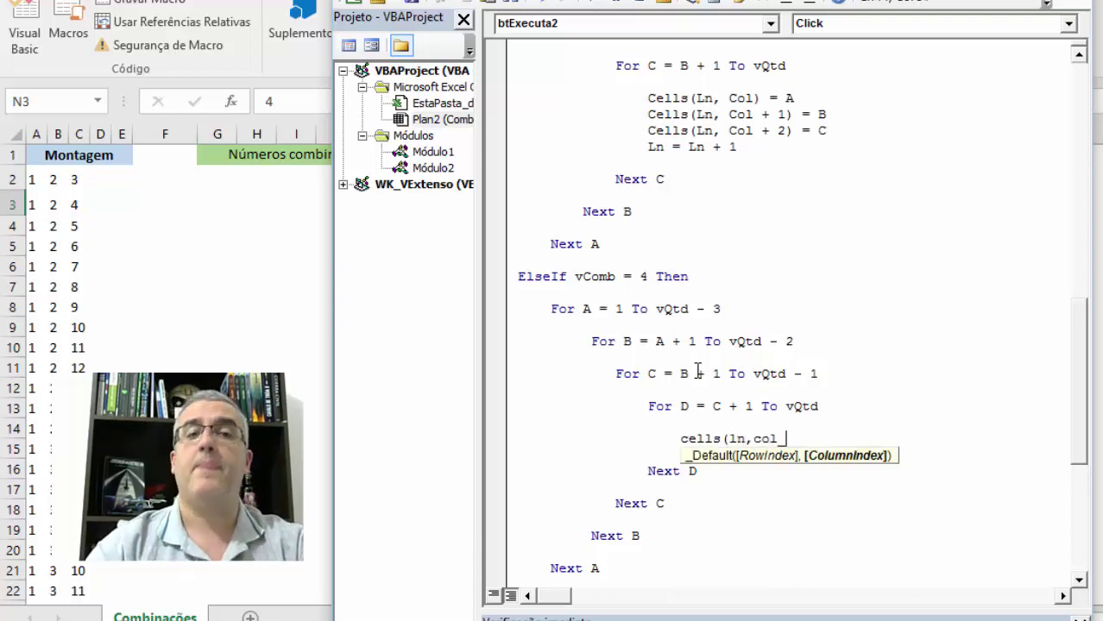
text( = a)
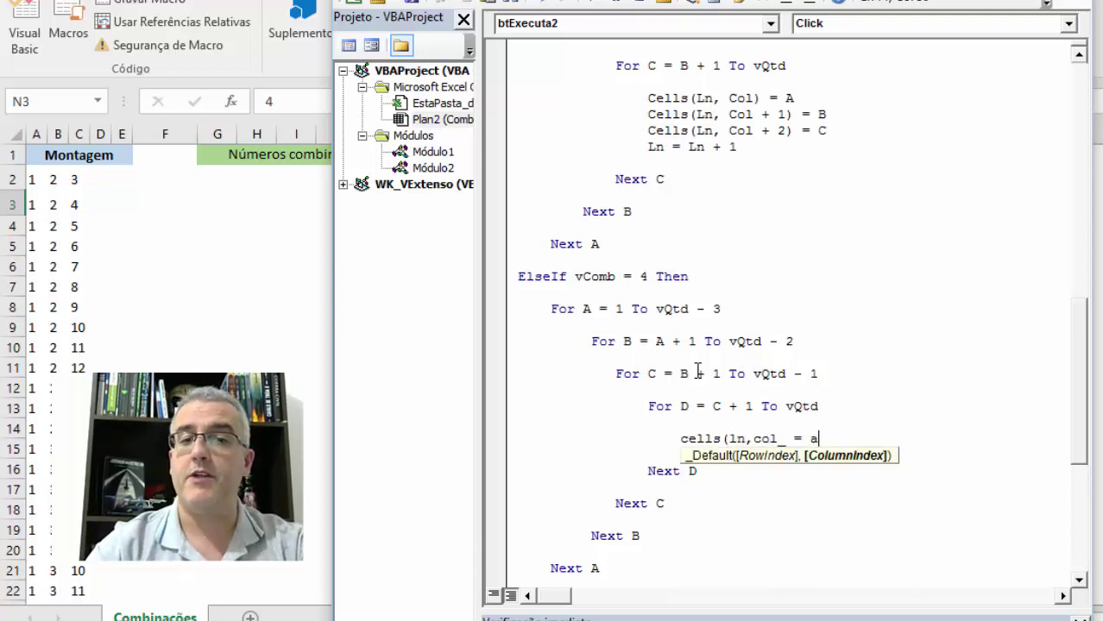
key(Return)
click(698, 371)
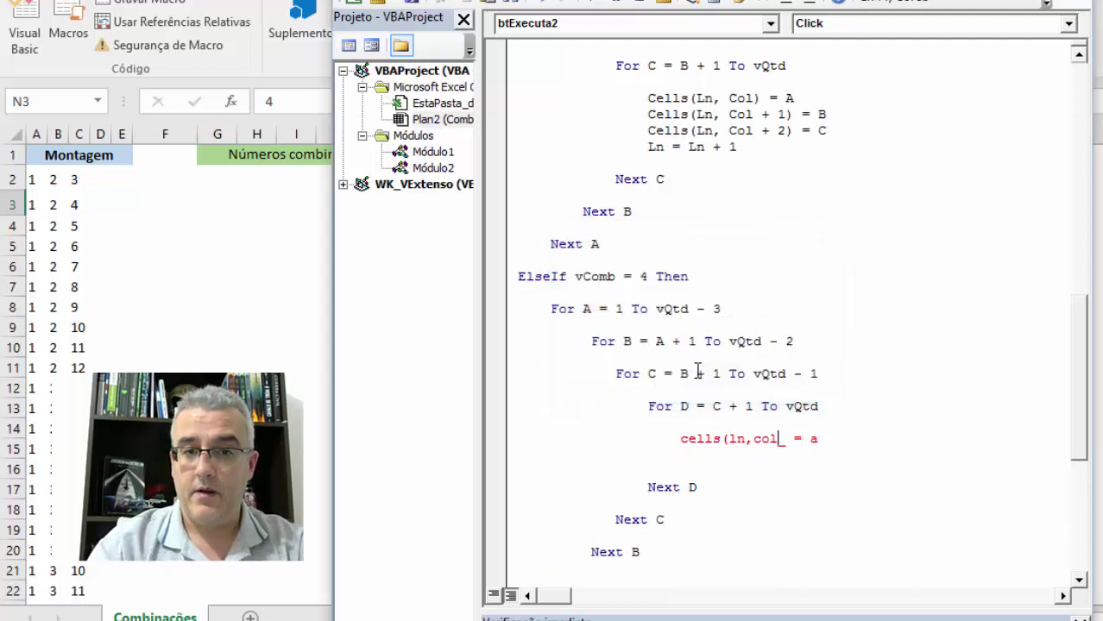
text())
key(Down)
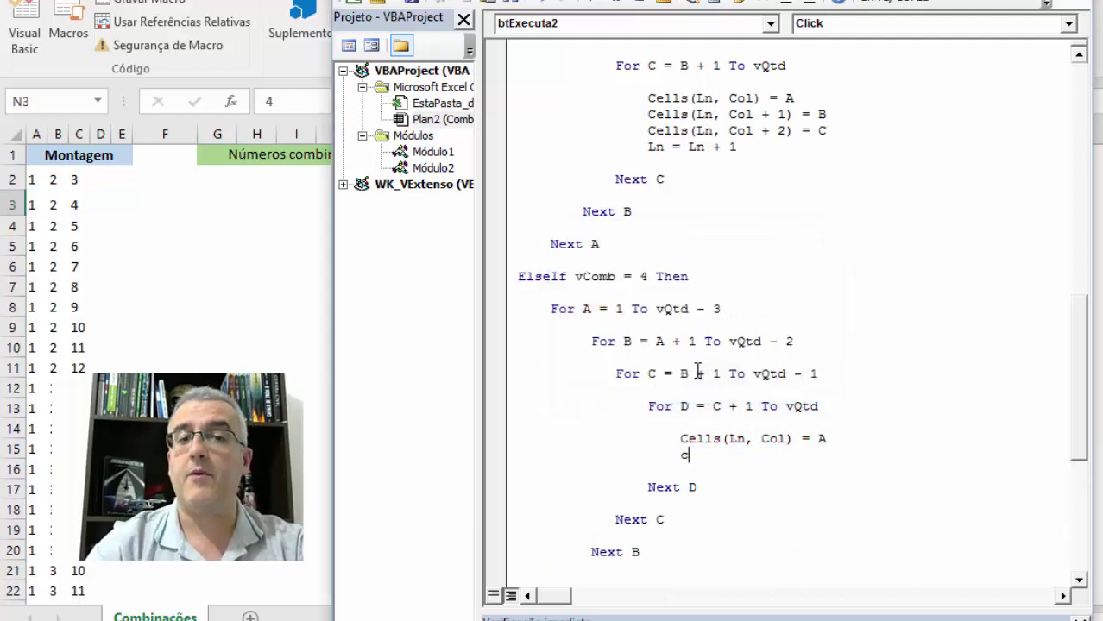
text(ells(ln)
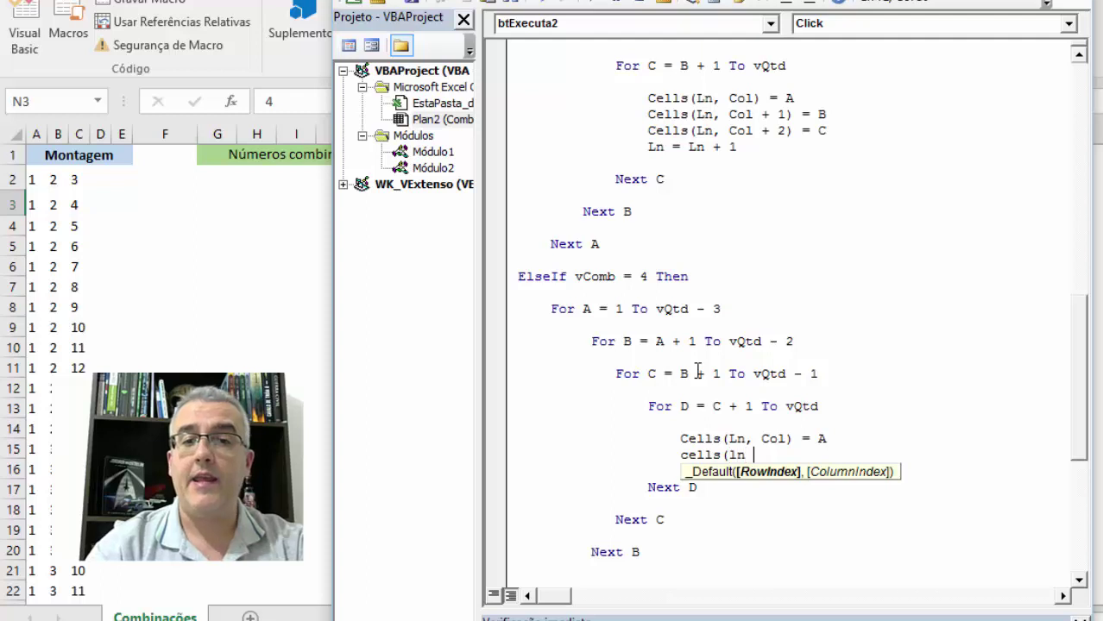
text(, col +)
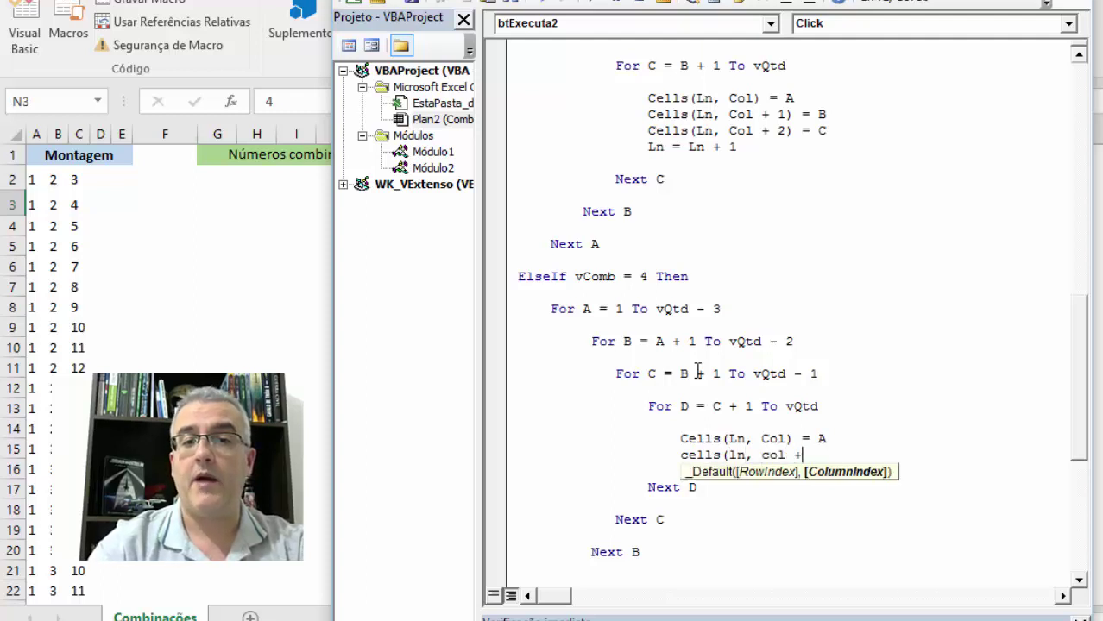
text( 1) = B)
key(Return)
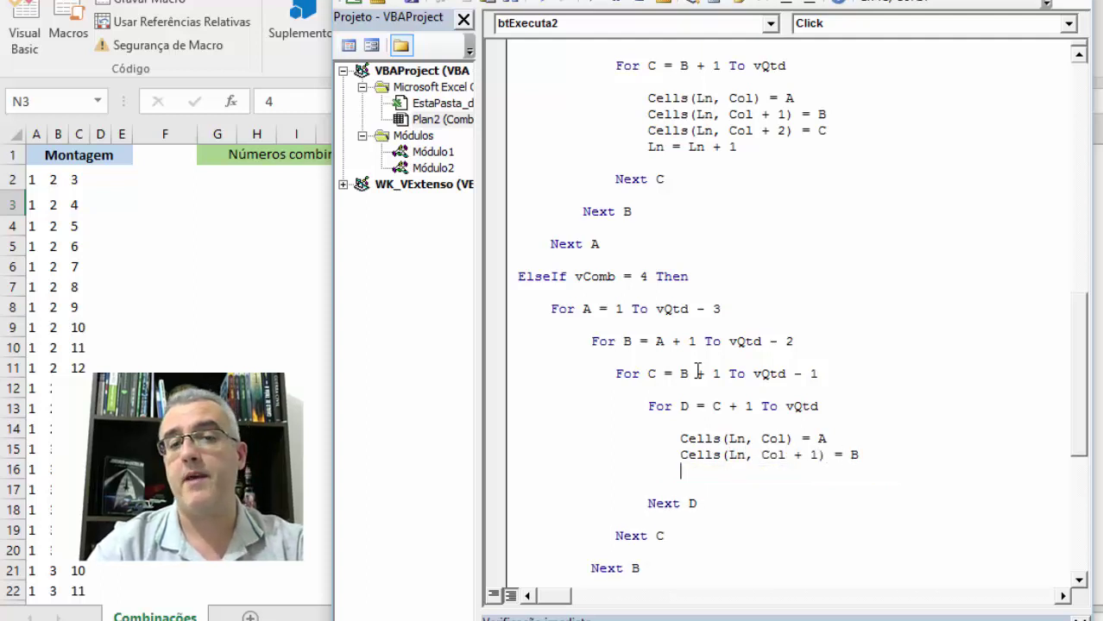
Step: Add Cells(Ln, Col + 2) = C, Cells(Ln, Col + 3) = D, then Ln = Ln + 1
text(cells()
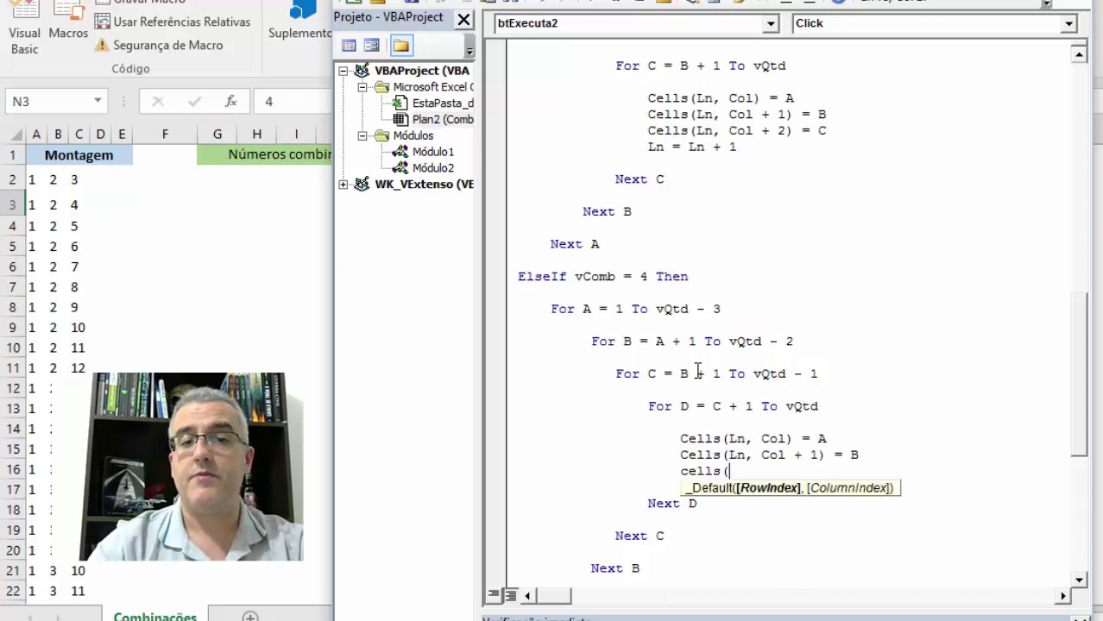
text(ln, col)
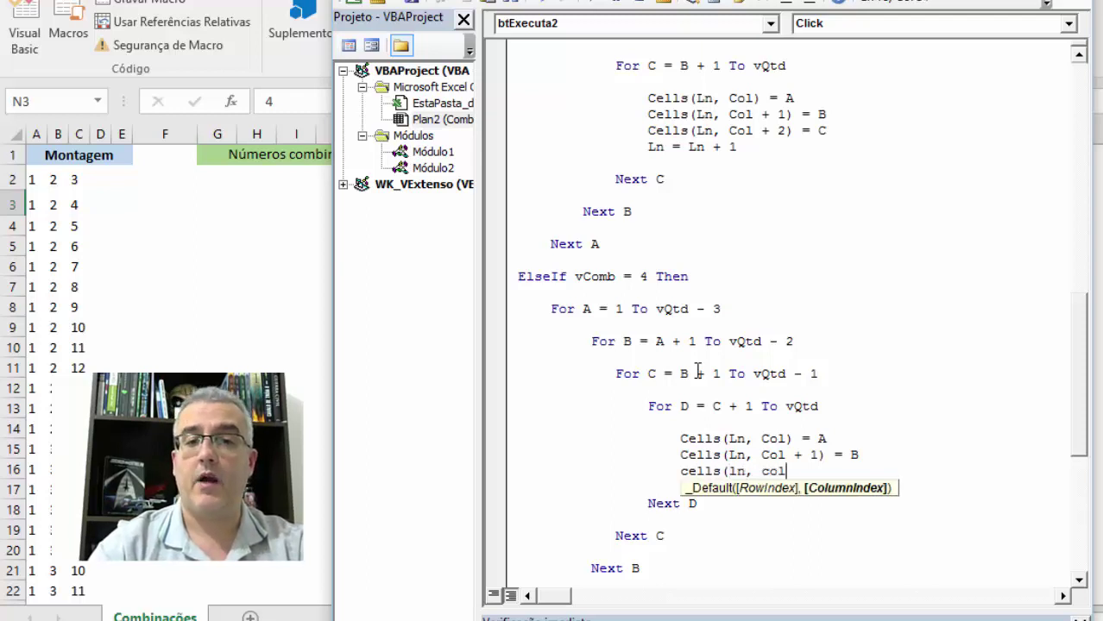
text( + 2) =)
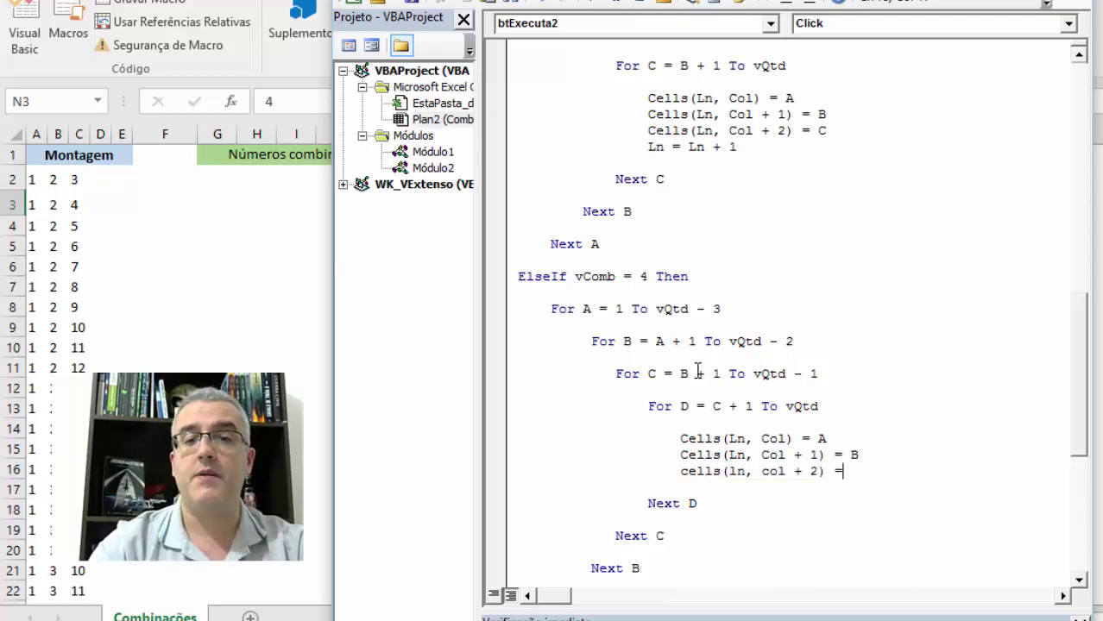
text( C)
key(Return)
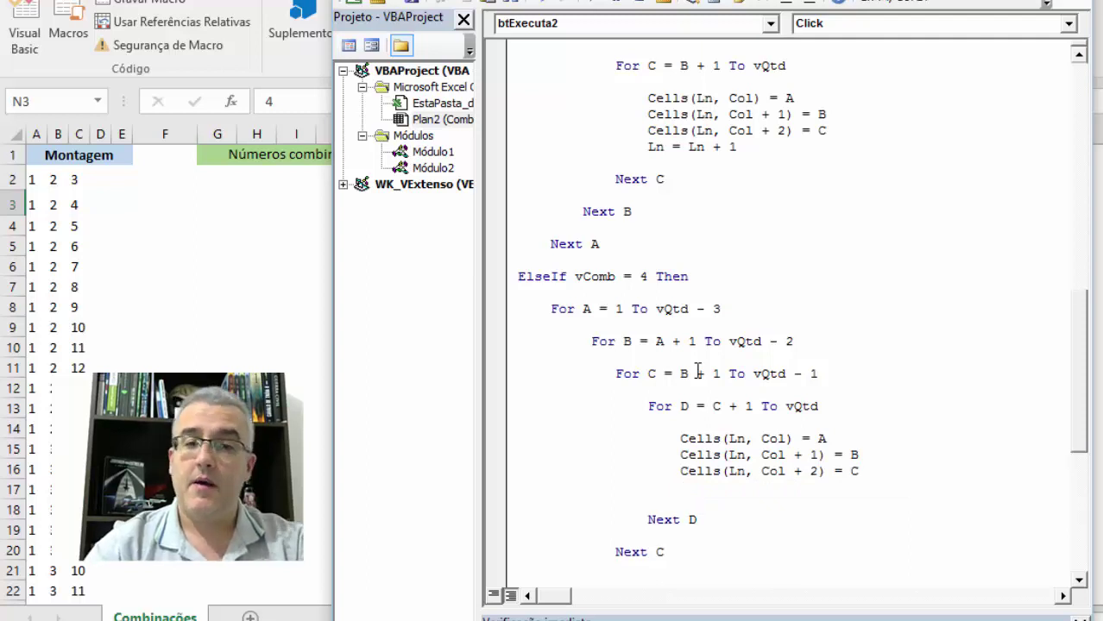
text(cells()
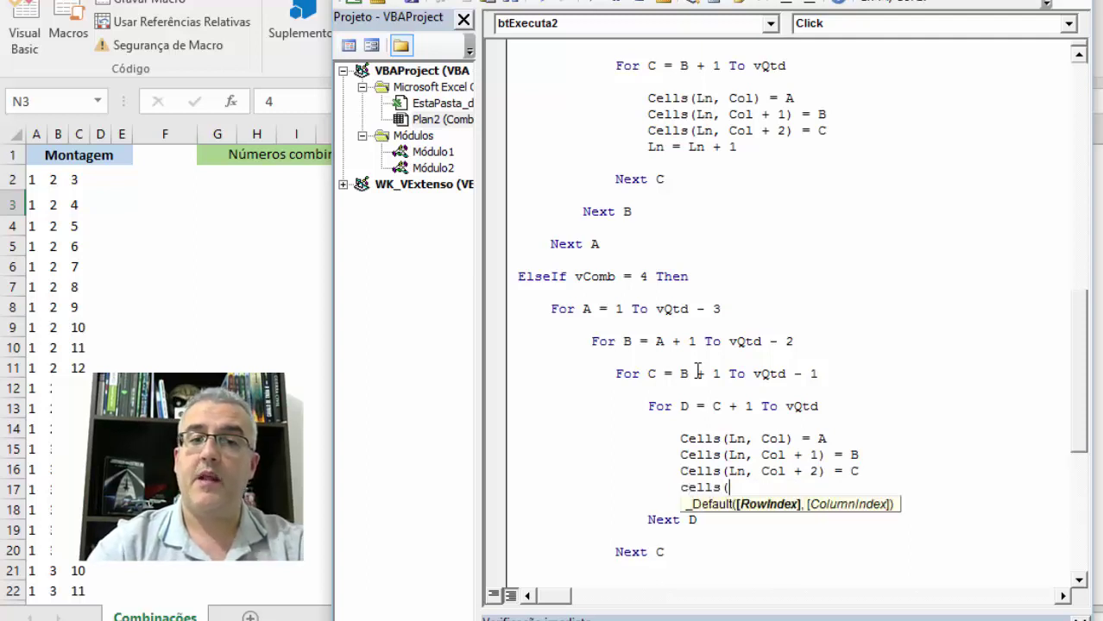
text(ln, col + 3)
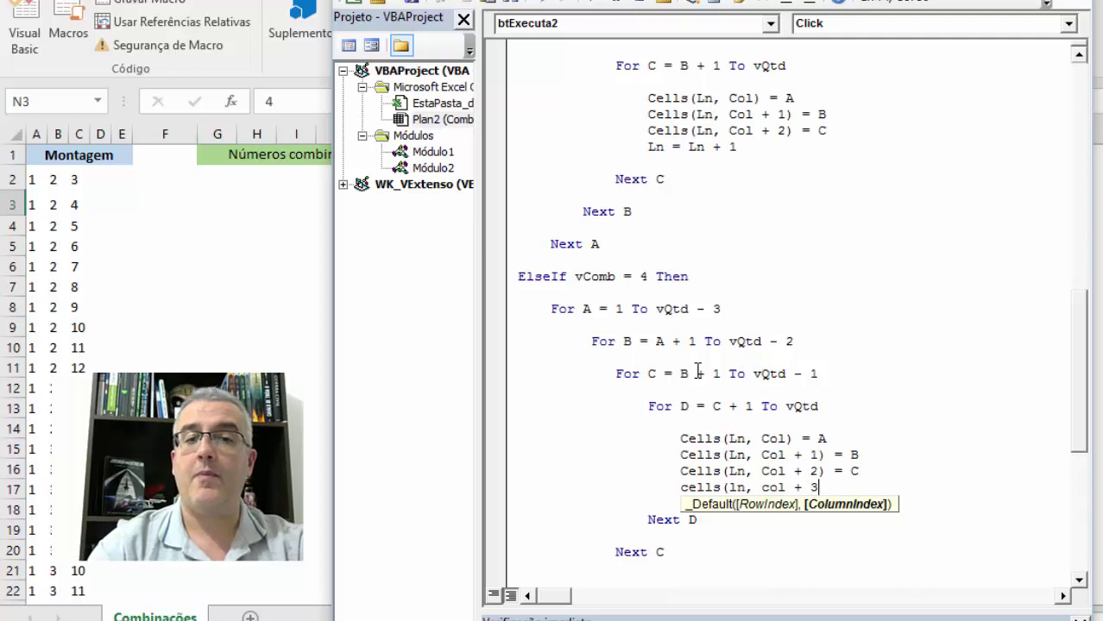
text() = D)
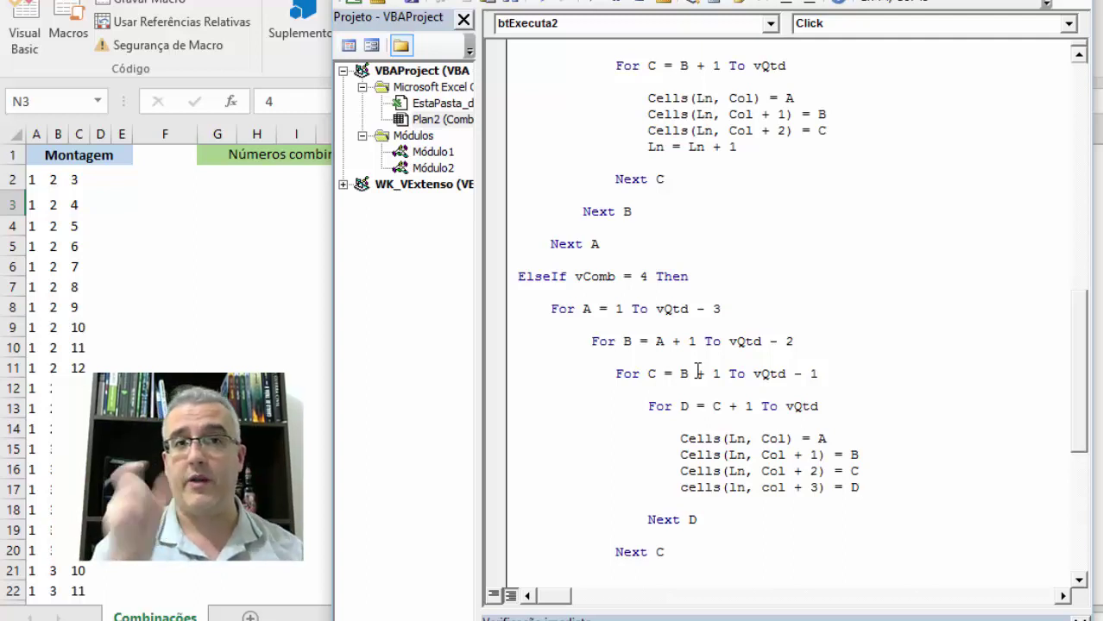
key(Return)
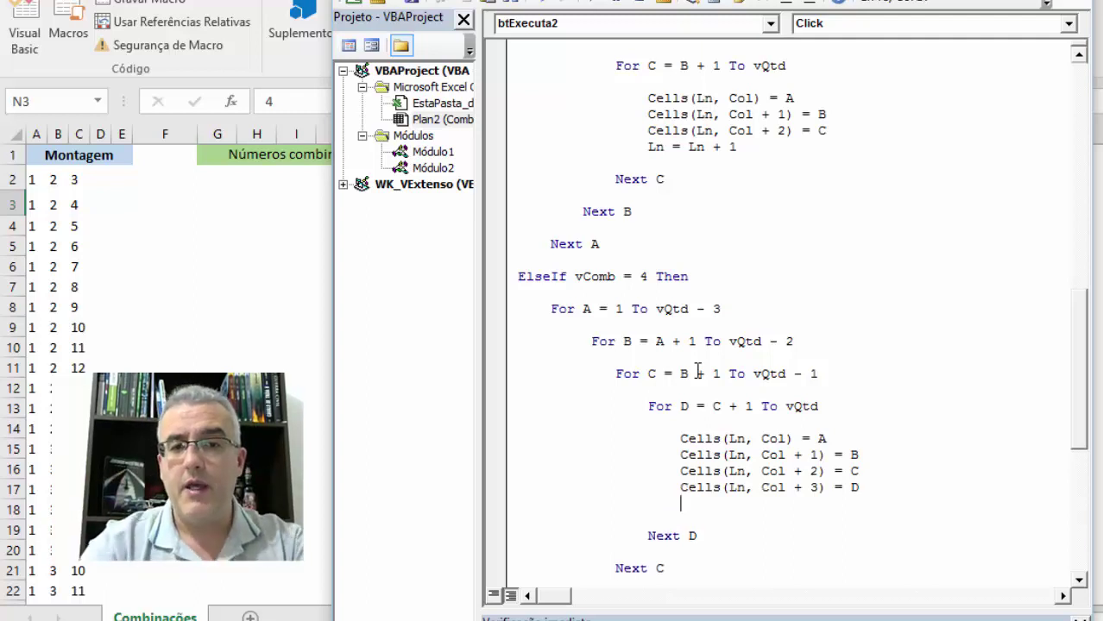
text(ln = )
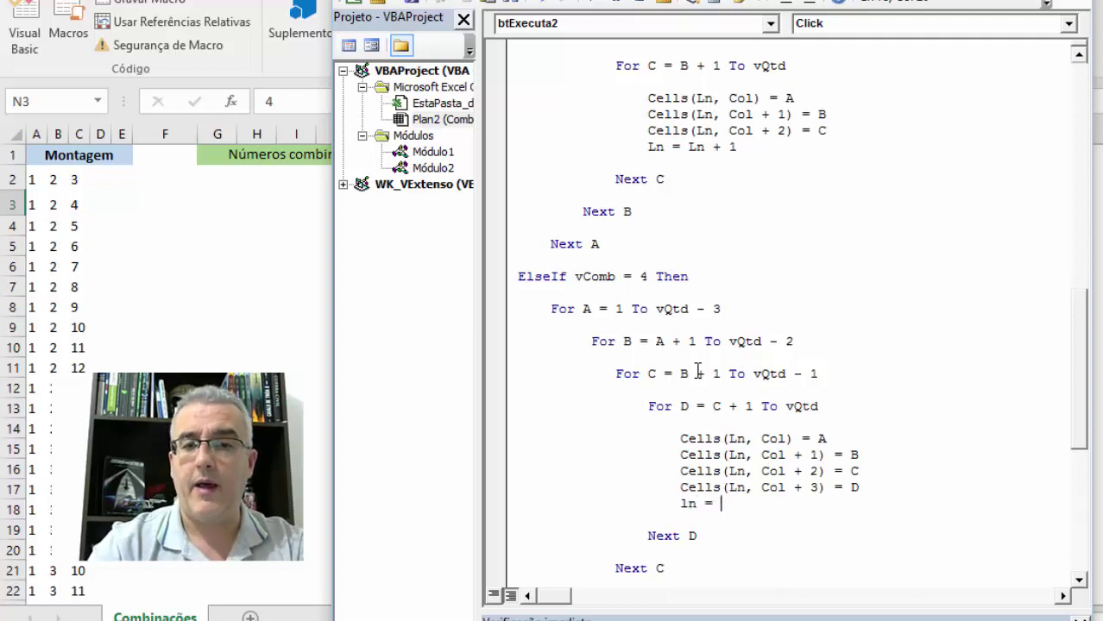
text(ln + 1)
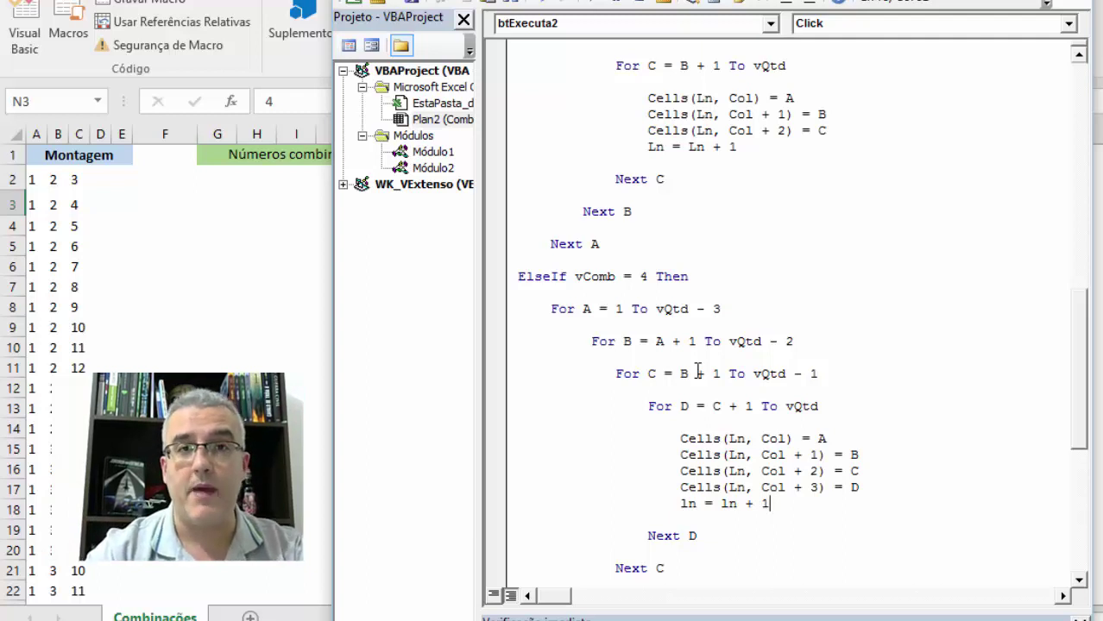
click(662, 424)
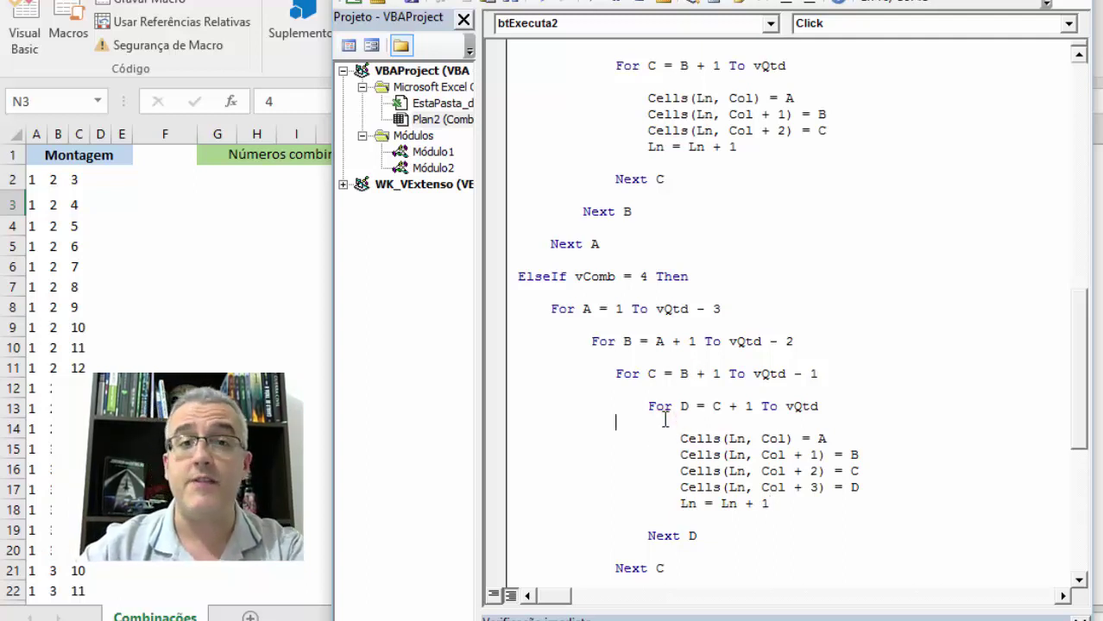
Step: Fix the missing End If by adding End If after Next A, rerun the macro and view the sheet
key(F5)
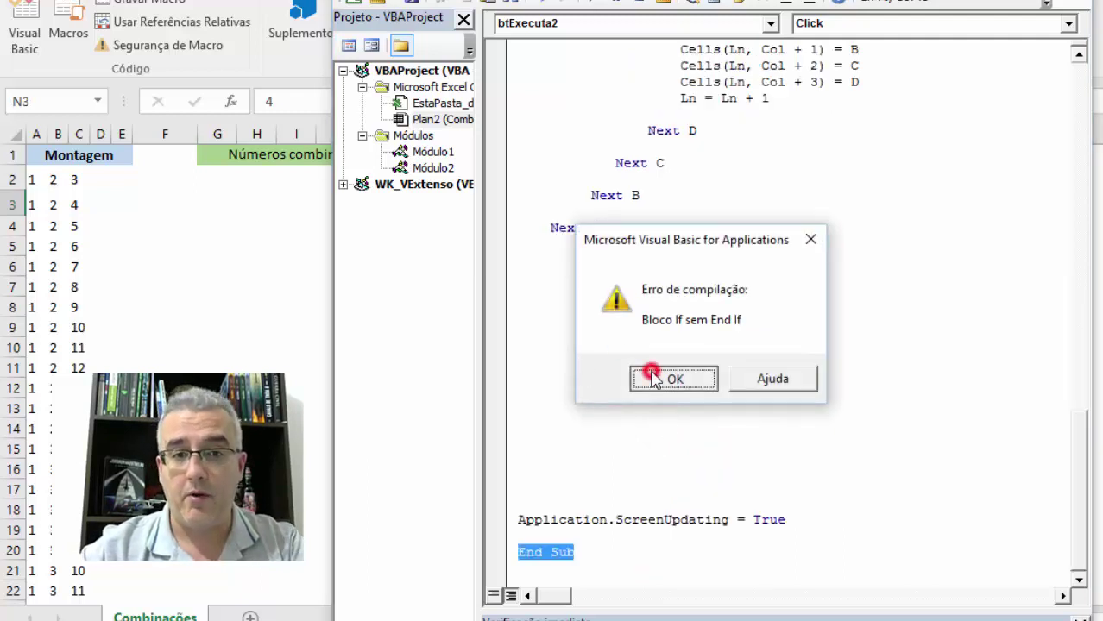
click(652, 373)
click(634, 343)
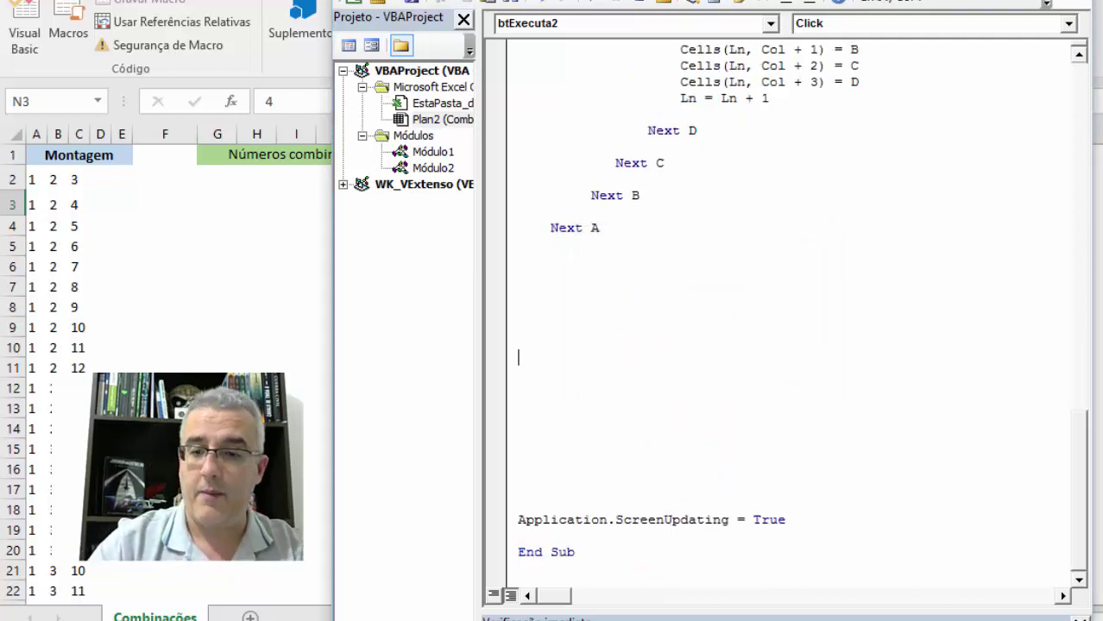
text(end if)
key(Return)
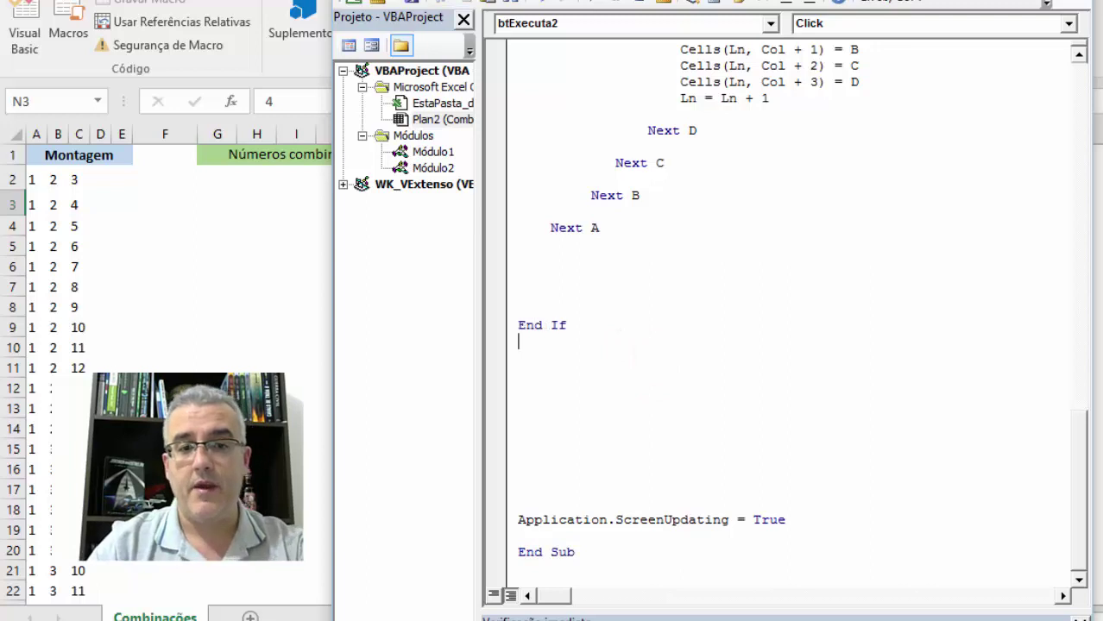
key(F5)
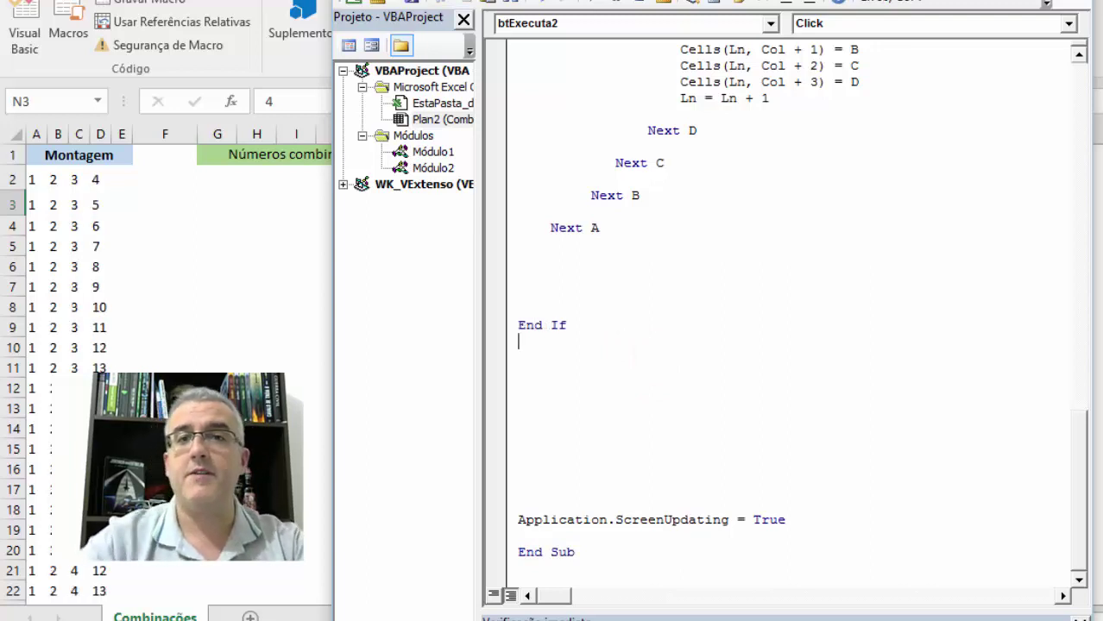
key(alt+F11)
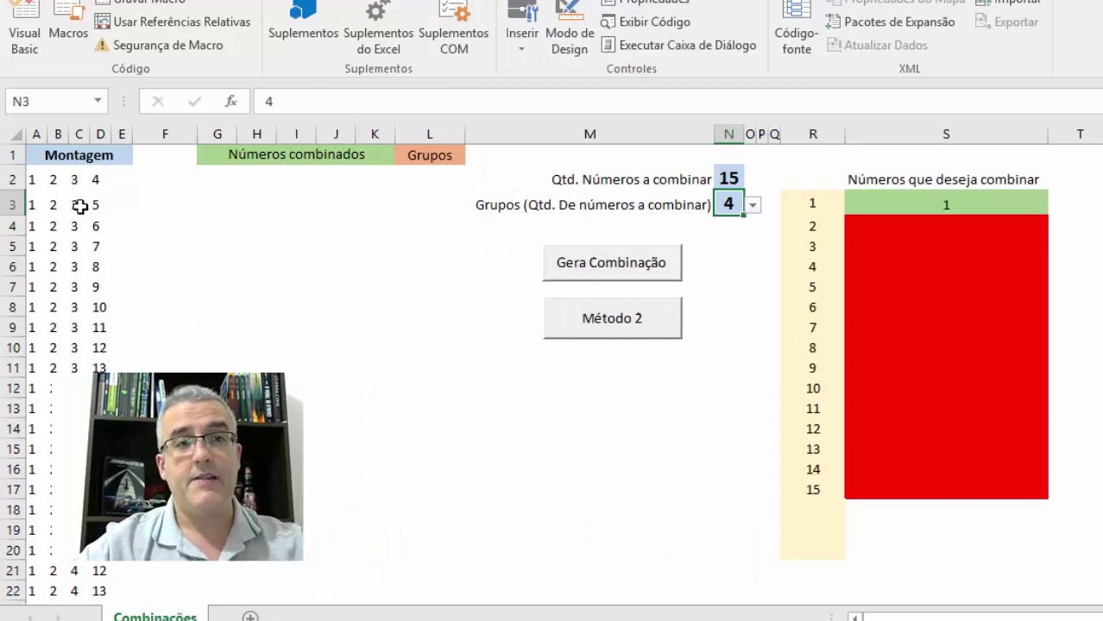
Step: Check that =COMBIN(15;4) in M12 gives 1365, then clear that cell
click(615, 379)
text(=)
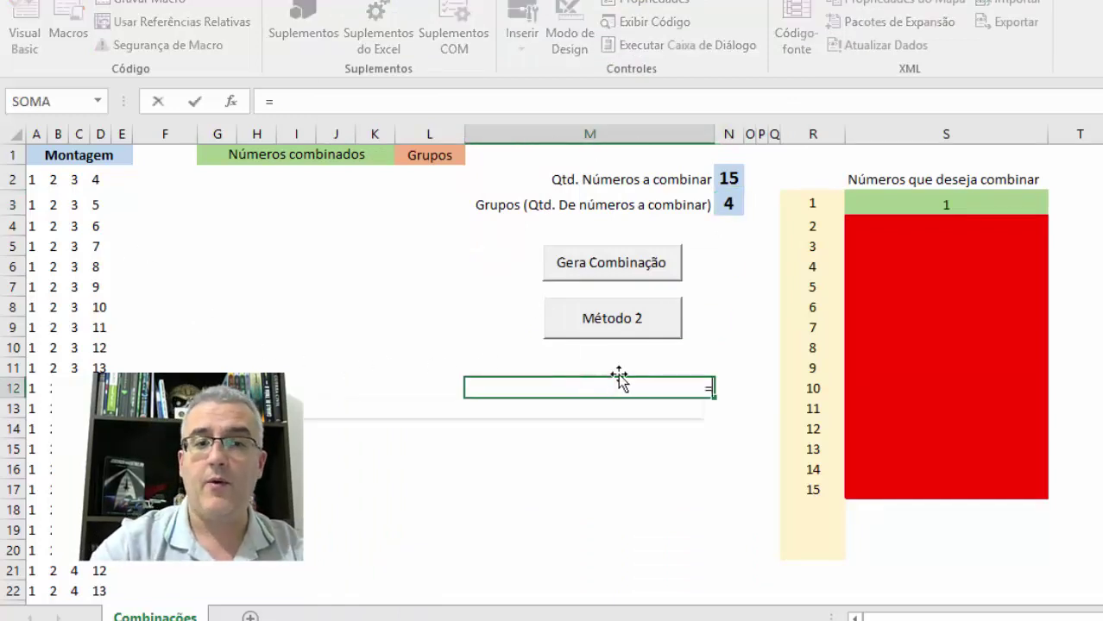
text(combin()
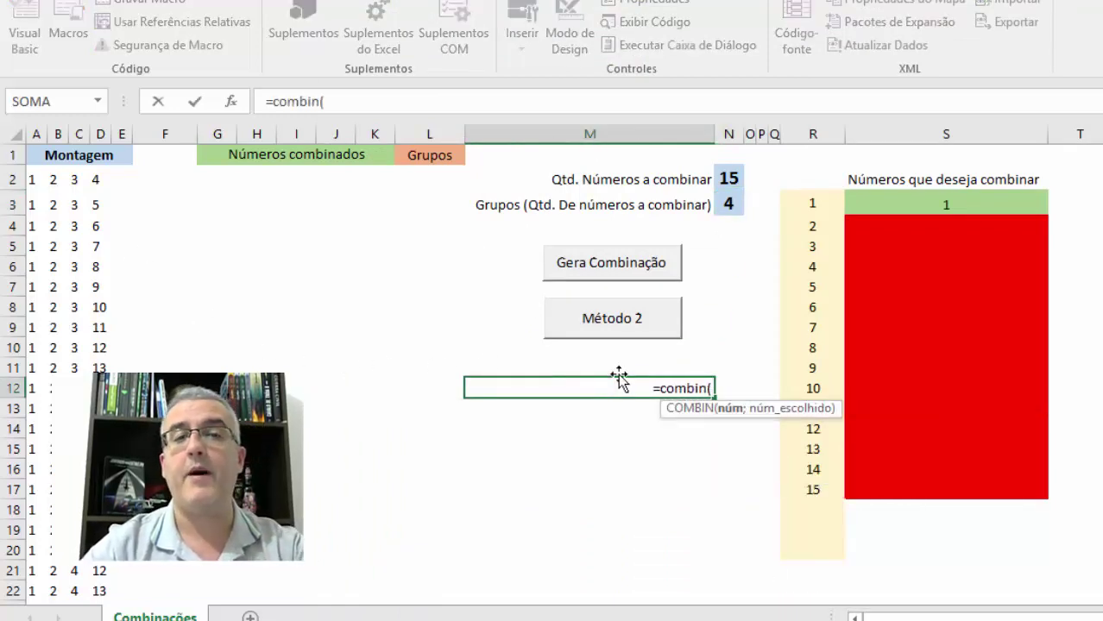
text(15)
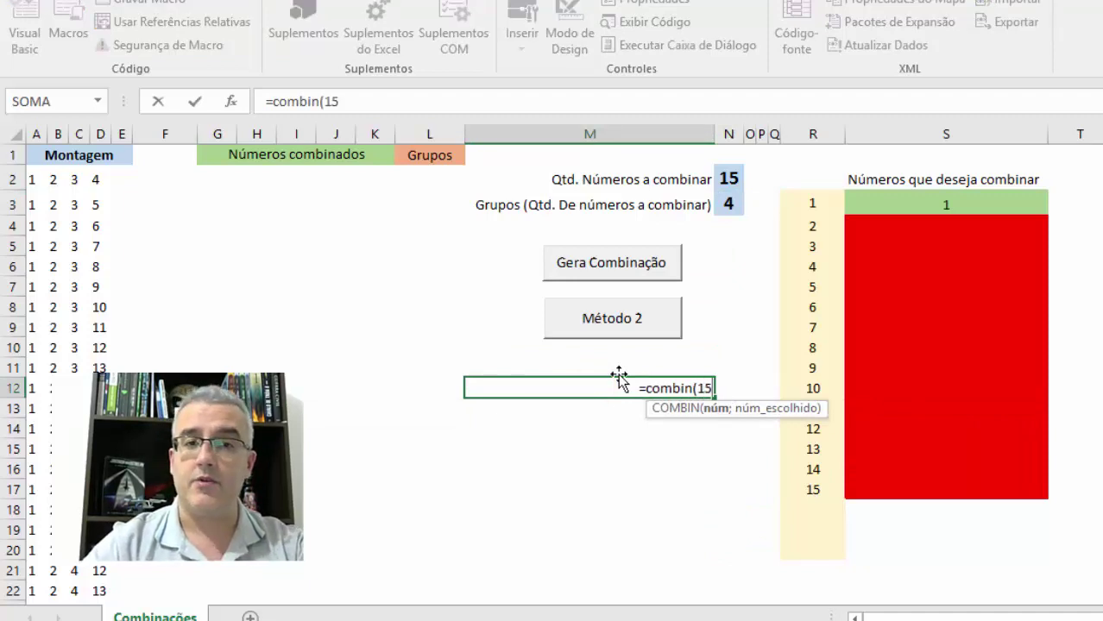
text(;4))
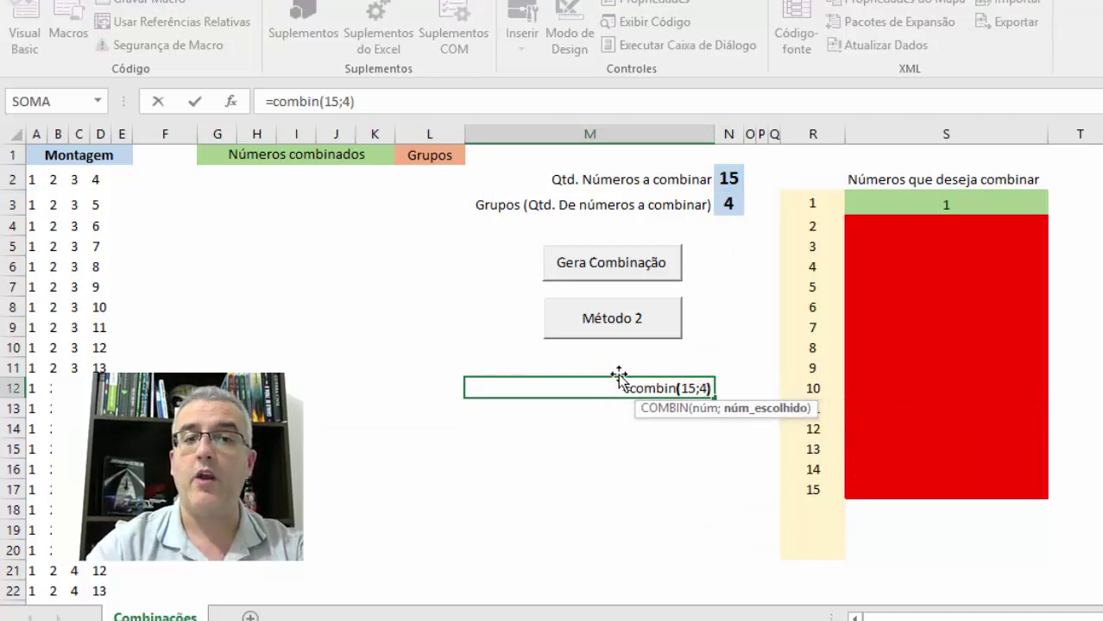
key(Return)
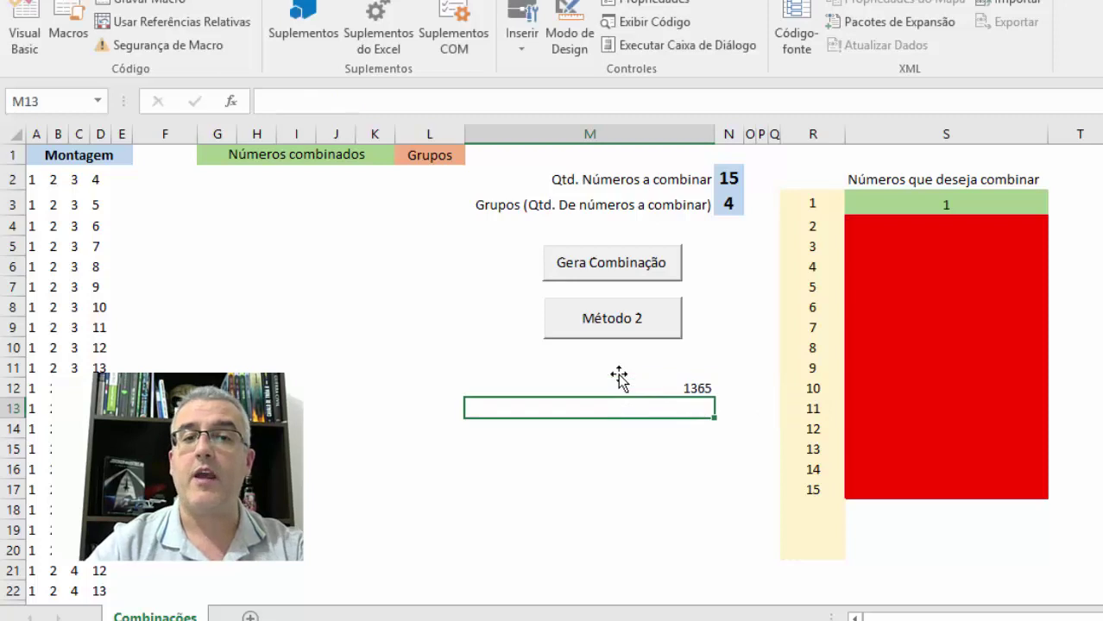
click(619, 384)
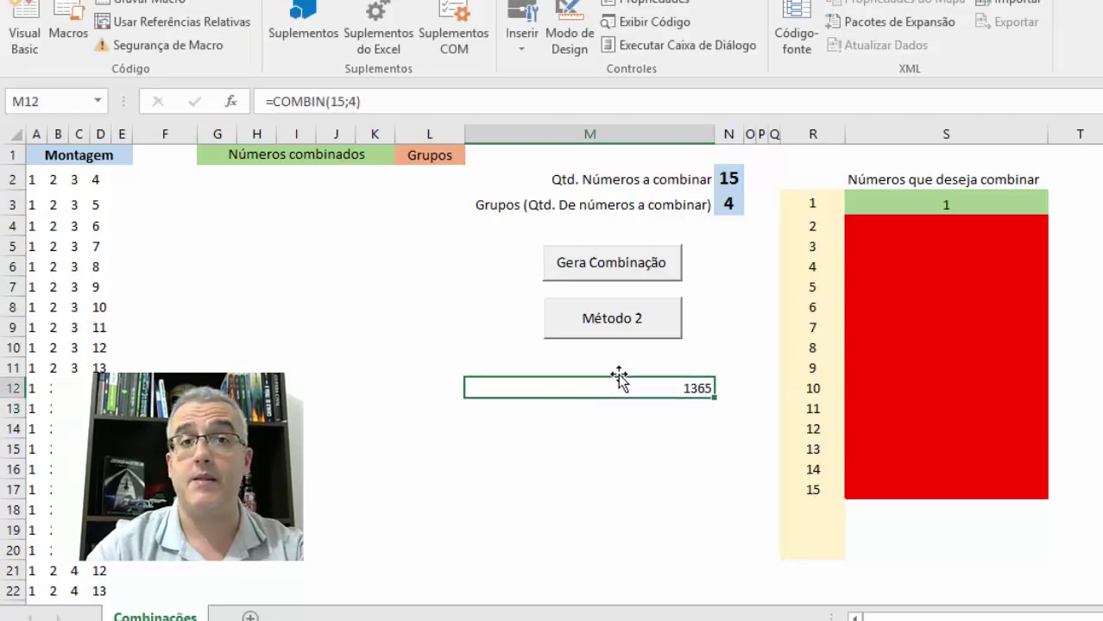
key(Delete)
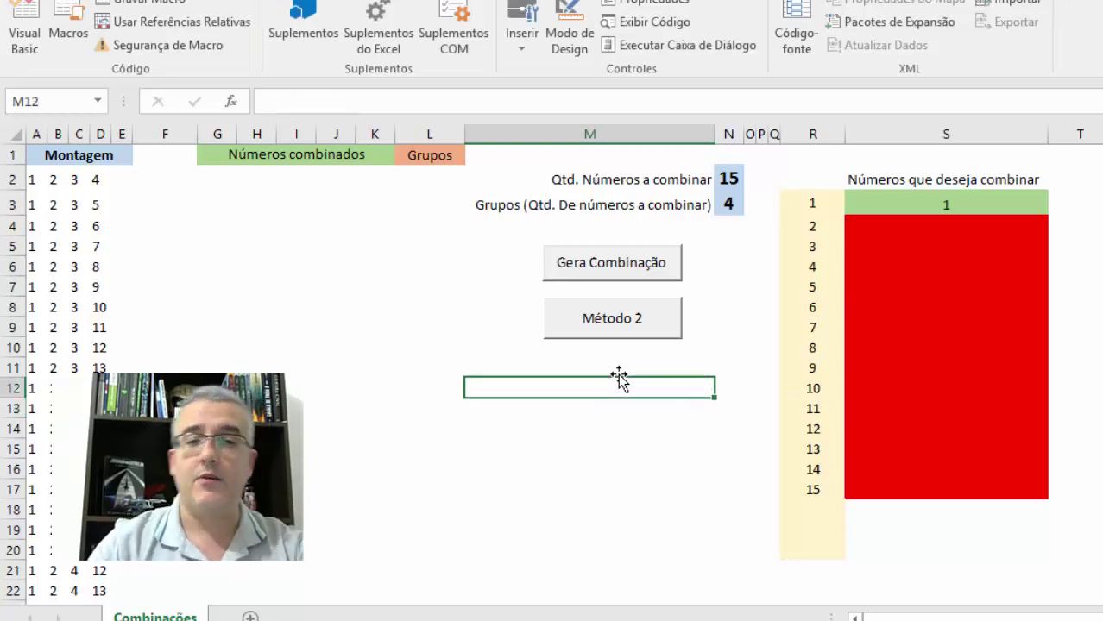
key(Left)
key(Left)
key(Left)
key(Left)
key(Left)
key(Left)
key(Left)
key(Left)
key(Left)
key(Left)
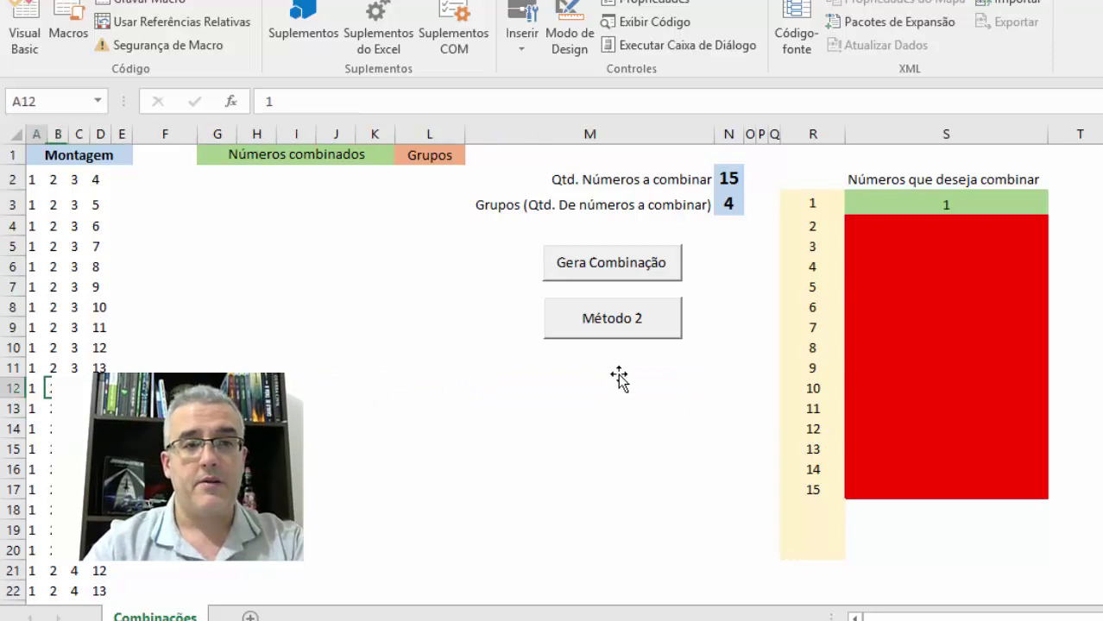
Step: Confirm the list ends at row 1366, select the first combination A2:D2, and reopen the VBA editor
key(ctrl+Down)
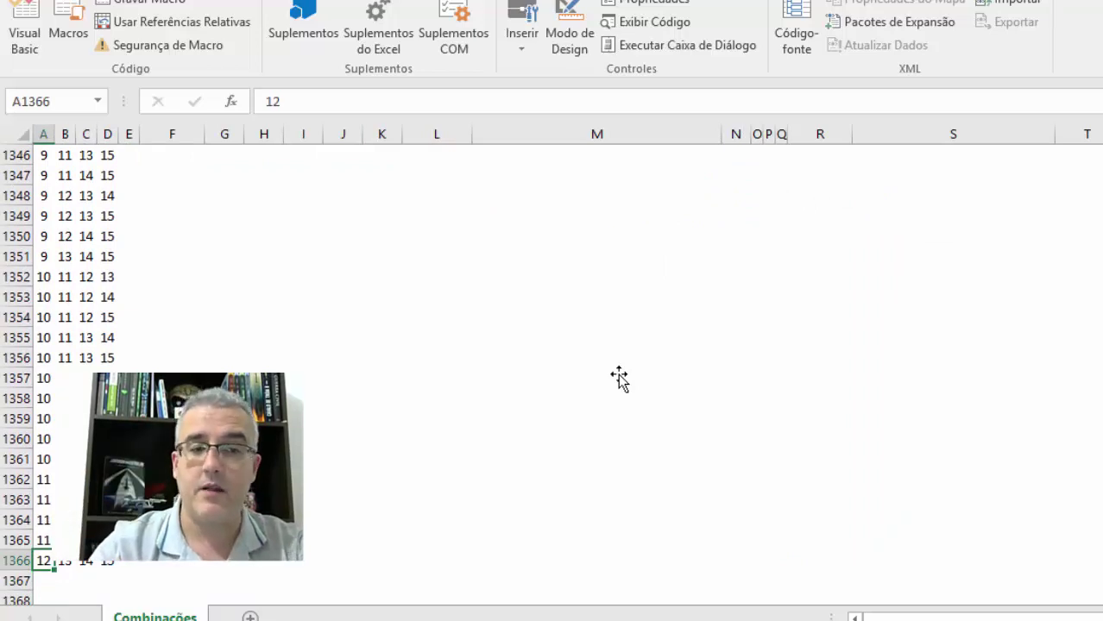
key(ctrl+Up)
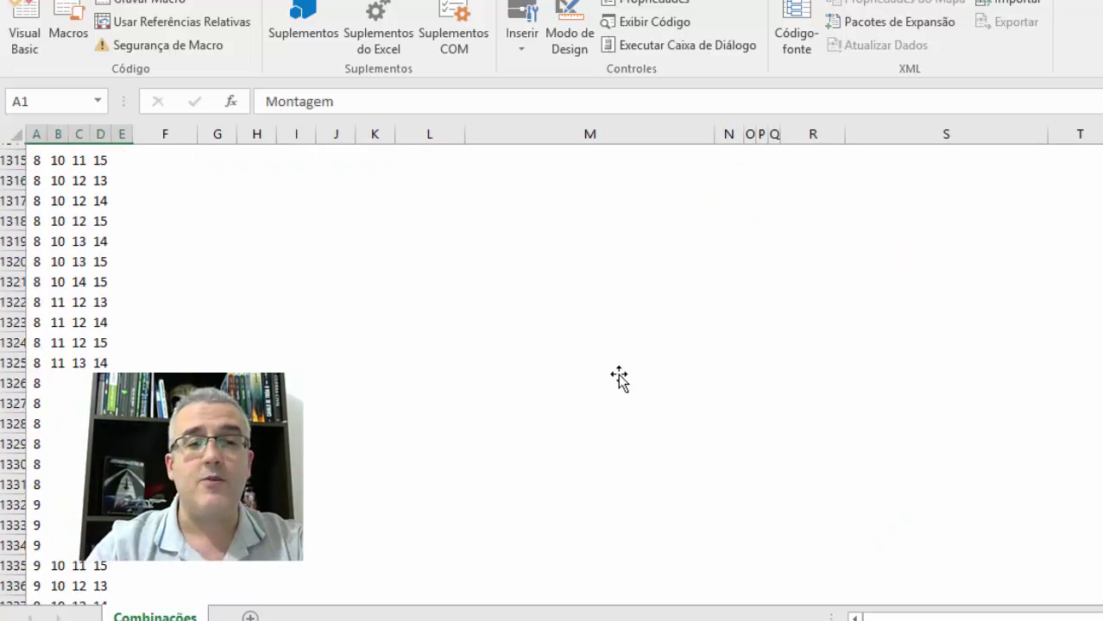
key(Down)
key(shift+Right)
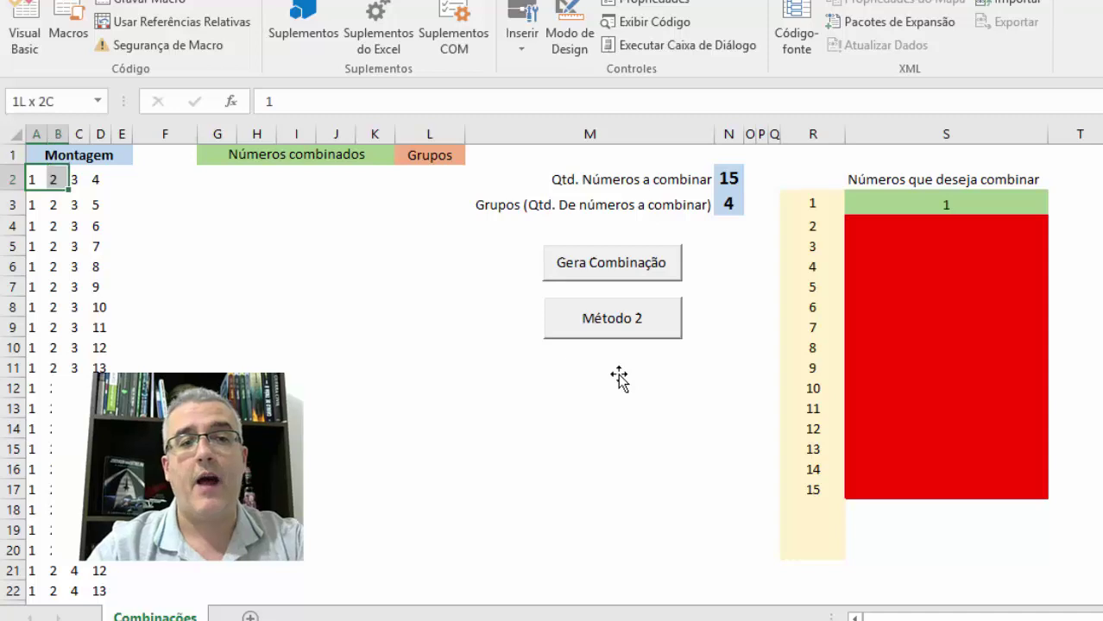
key(shift+Right)
key(shift+Right)
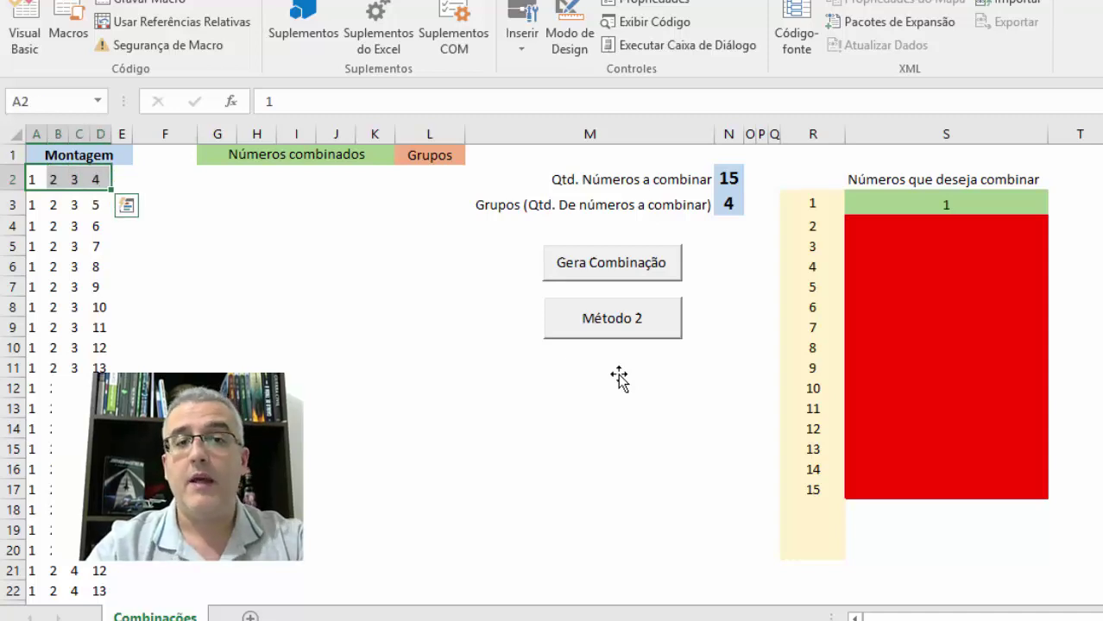
key(alt+F11)
Step: Walk through the For A, B, C and D lines, showing each starts one past its outer variable
scroll(878, 348, up, 4)
scroll(864, 288, up, 1)
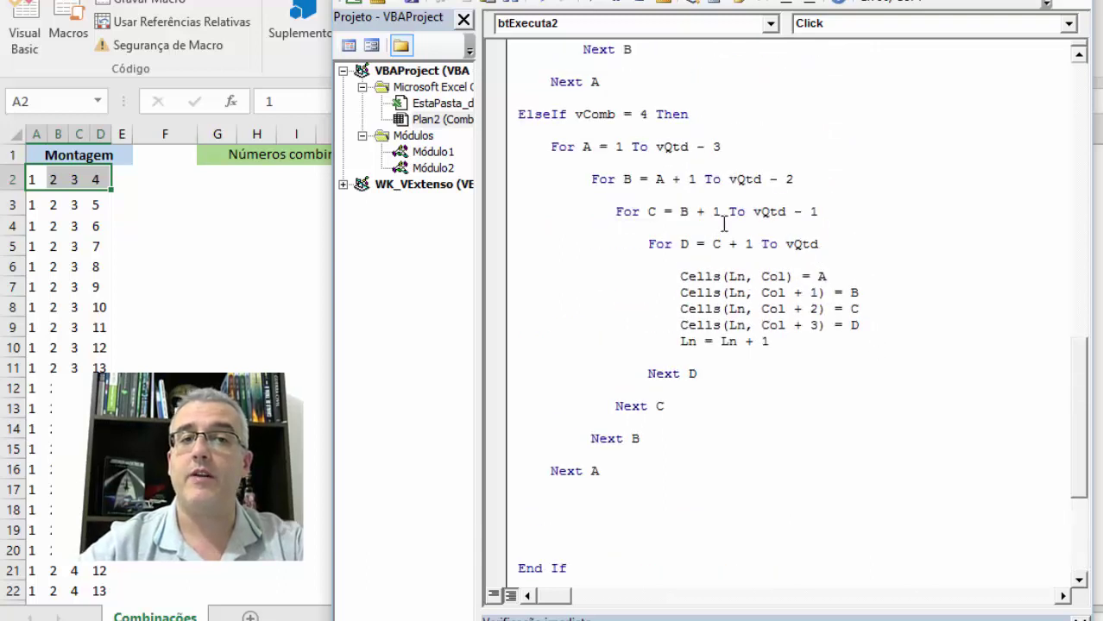
mouse_move(573, 146)
mouse_down()
mouse_move(614, 178)
mouse_move(697, 179)
mouse_up()
click(612, 147)
double_click(628, 179)
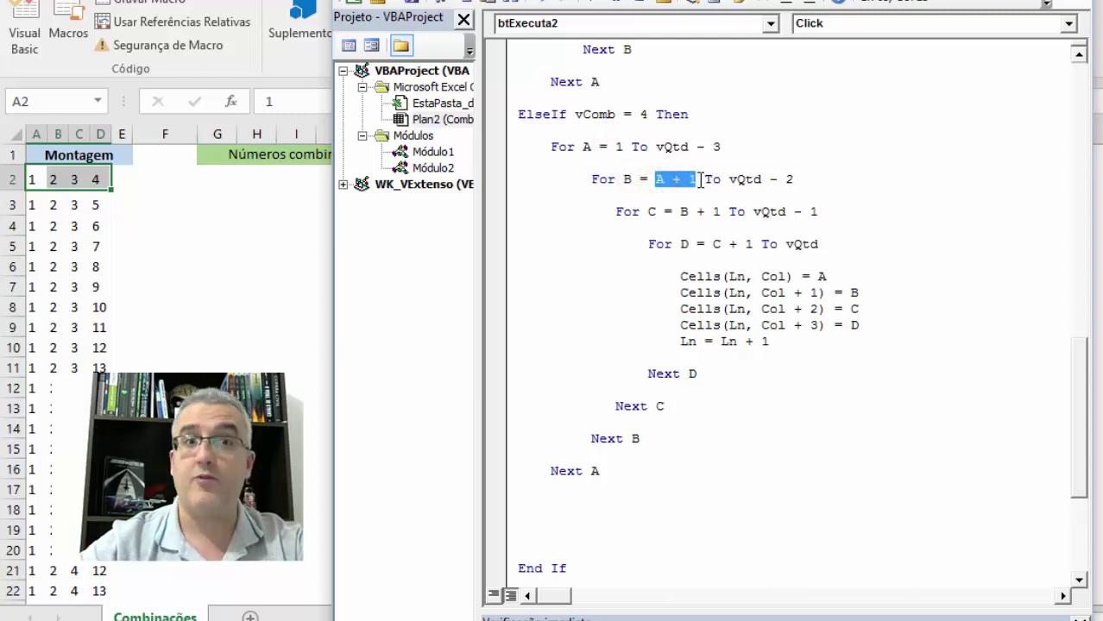
click(653, 211)
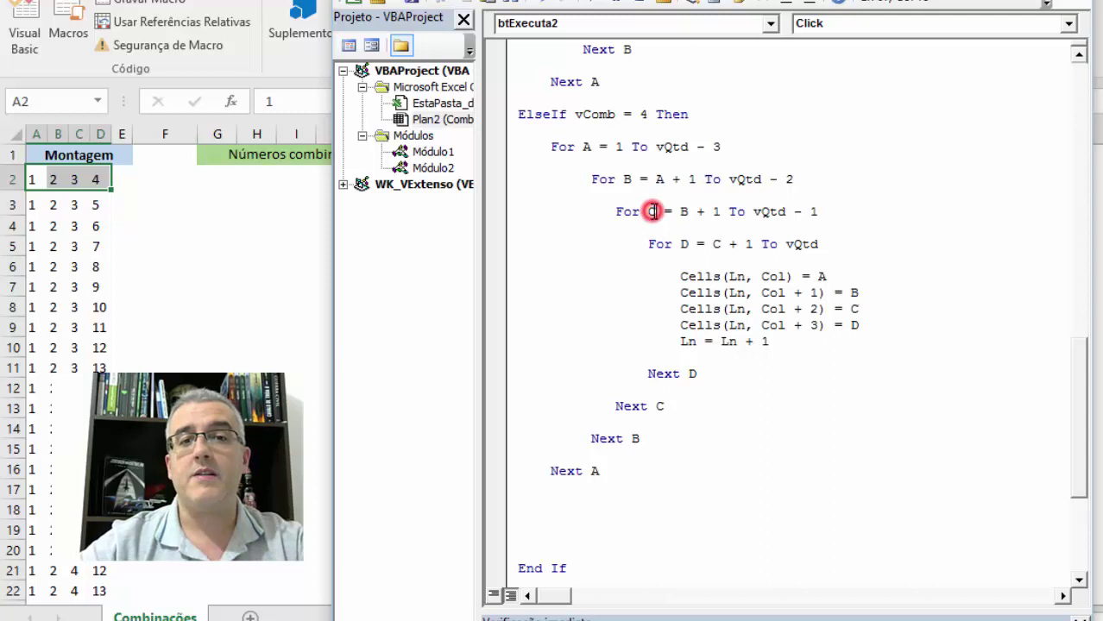
click(681, 212)
drag(652, 244, 688, 244)
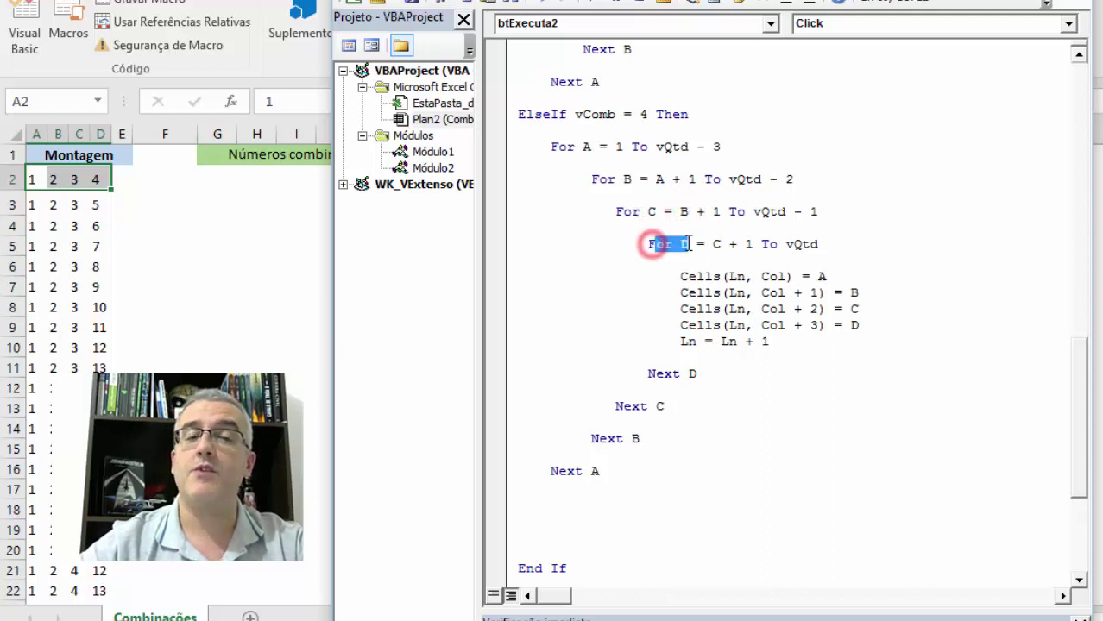
Step: Point out the first and last numbers of rows 2 to 4 in the combination list
click(64, 204)
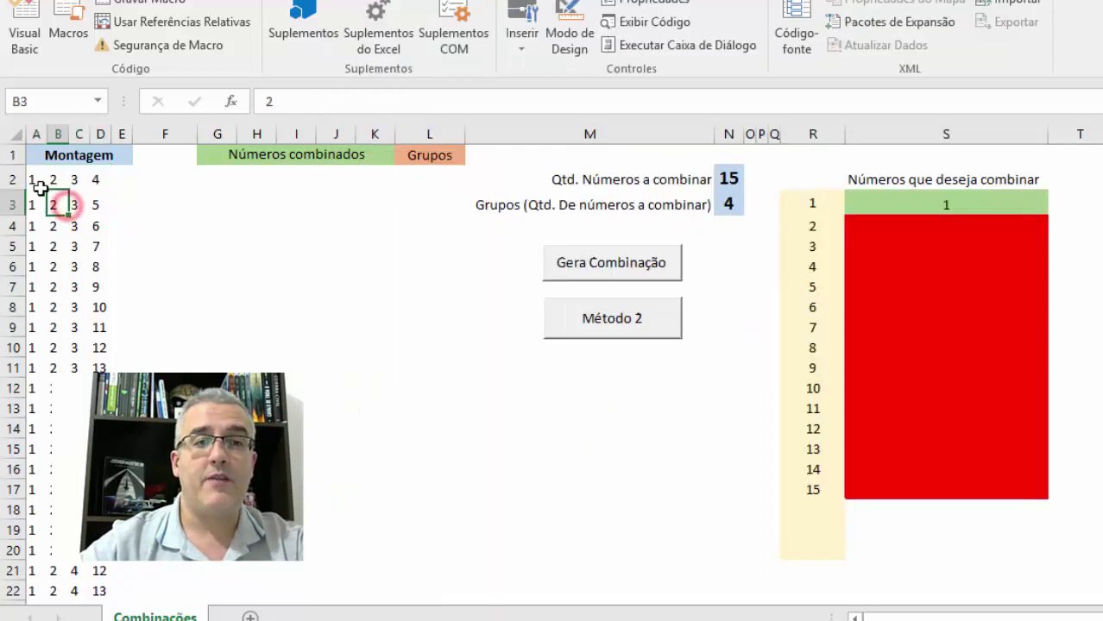
click(31, 180)
click(92, 180)
click(31, 206)
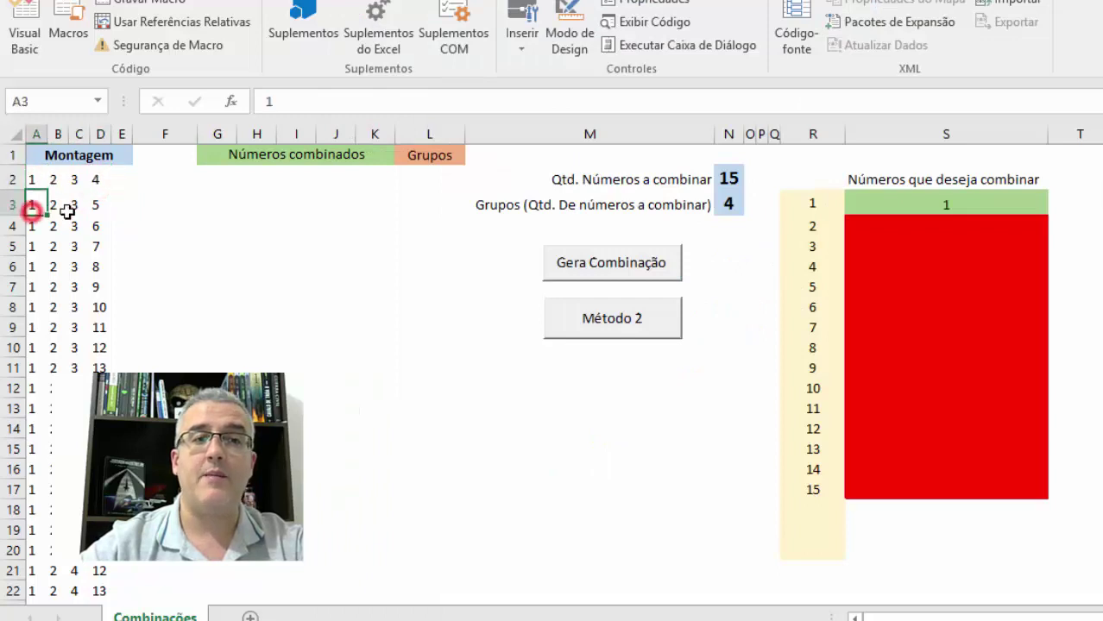
click(94, 205)
click(101, 226)
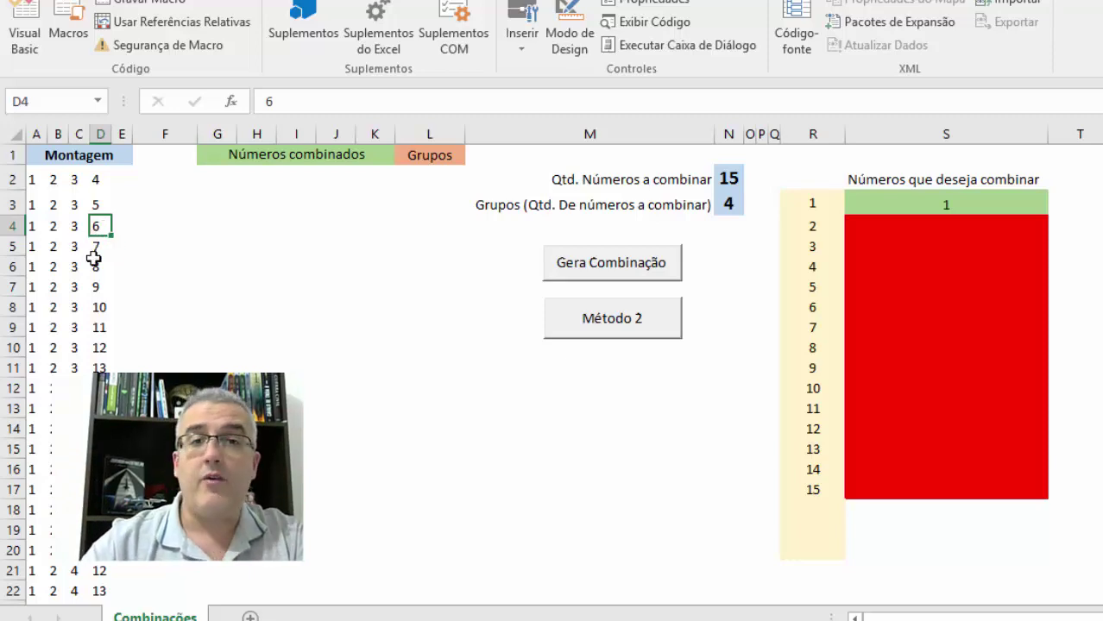
Step: Jump to the last combination at row 1366, return to the top, and reopen the macro code
key(ctrl+Down)
scroll(29, 363, down, 1)
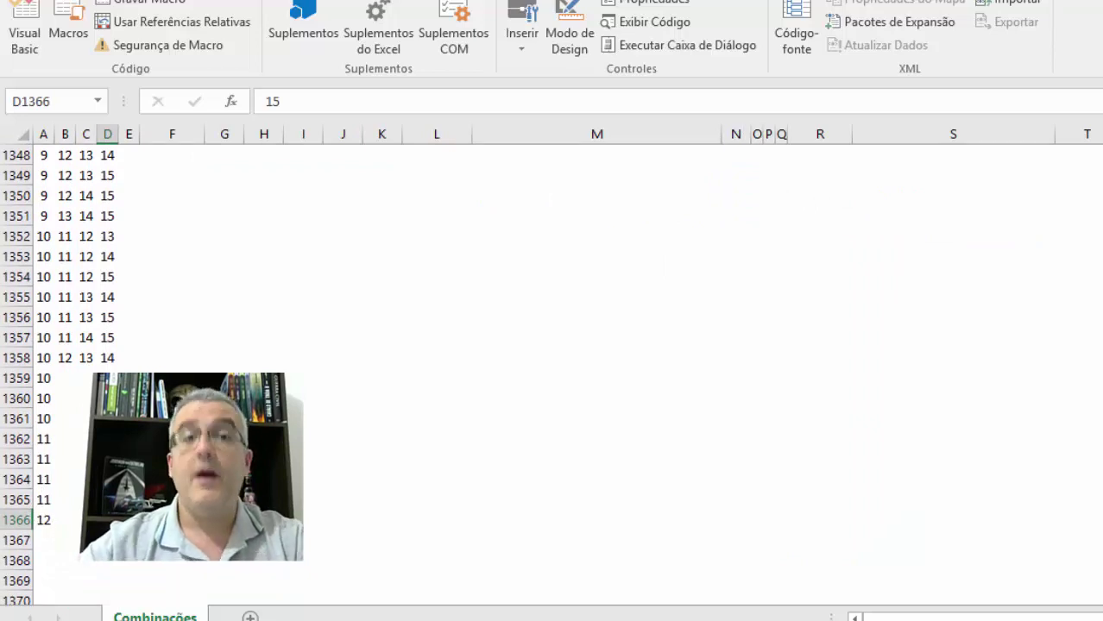
scroll(315, 510, up, 6)
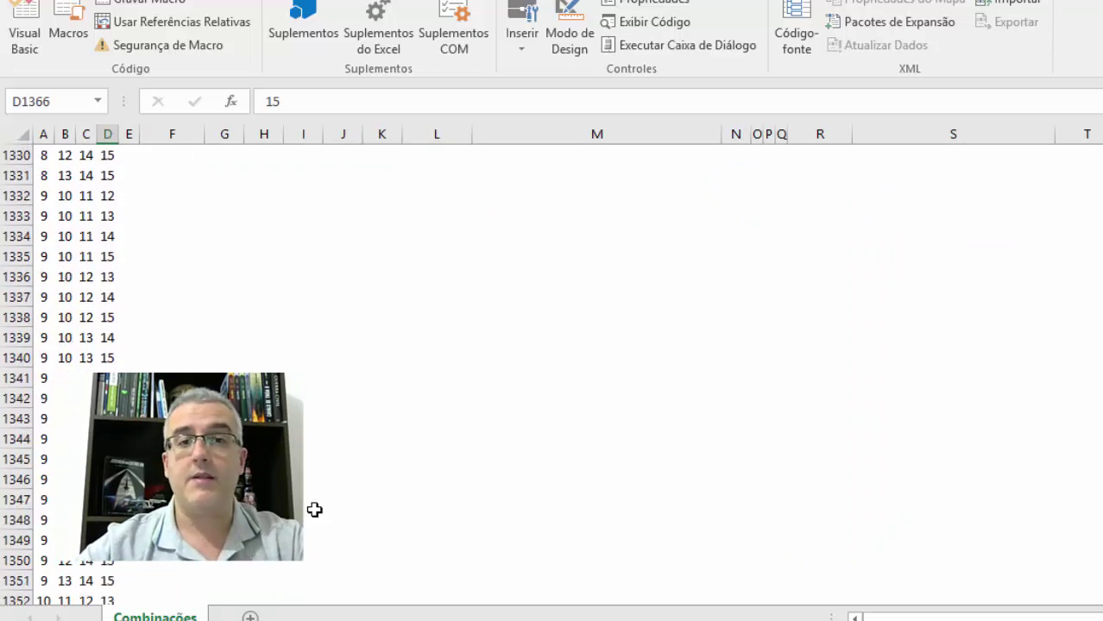
scroll(480, 348, up, 6)
click(480, 348)
key(ctrl+Up)
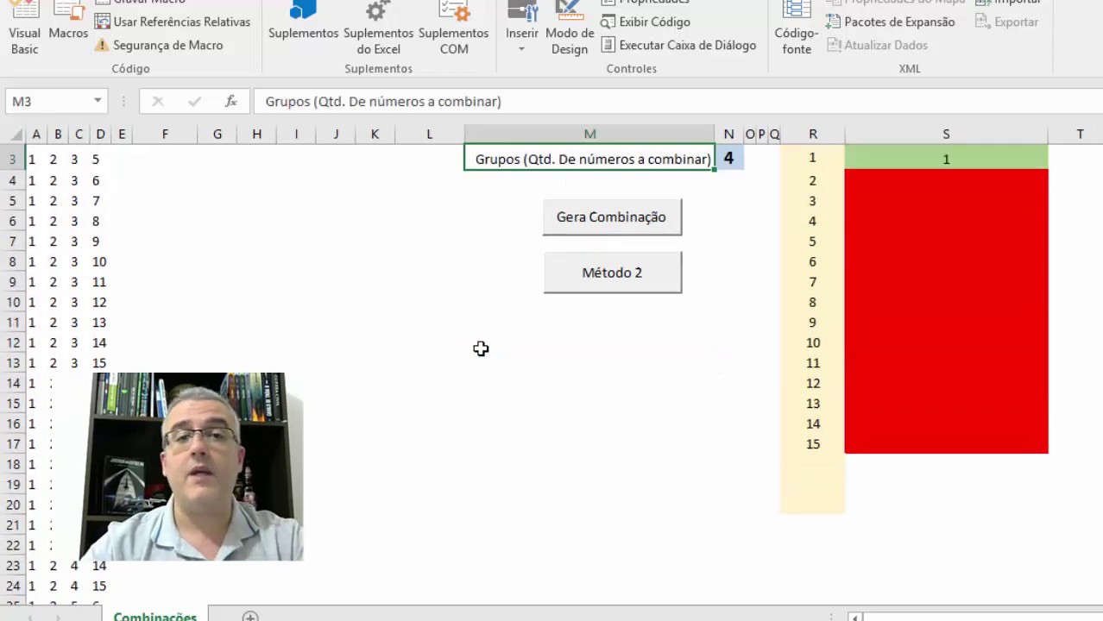
key(ctrl+Up)
key(ctrl+Up)
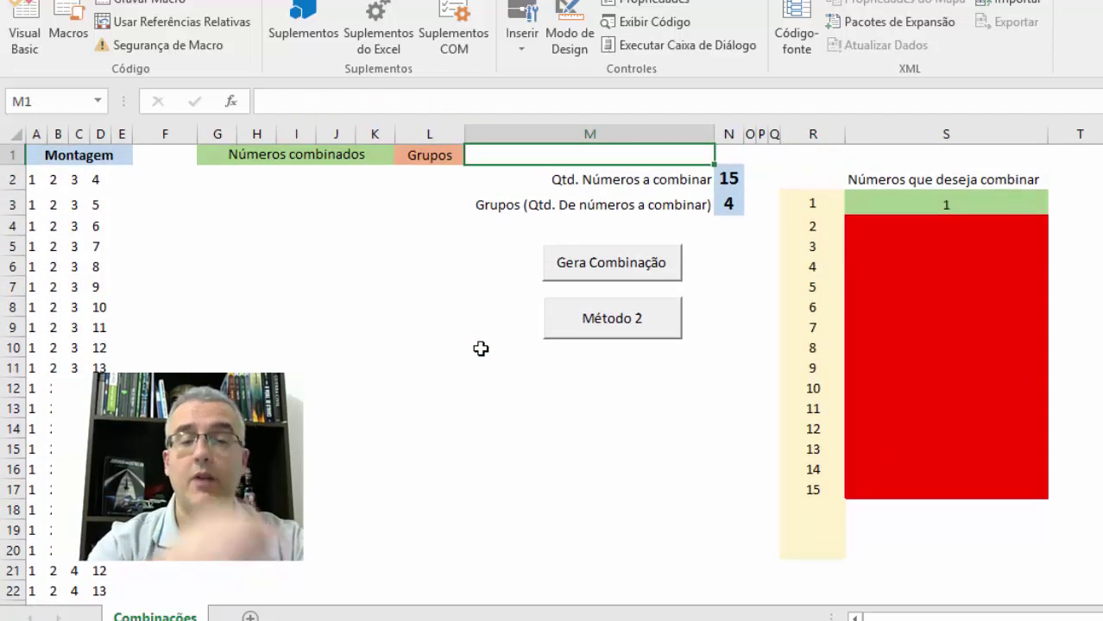
key(Right)
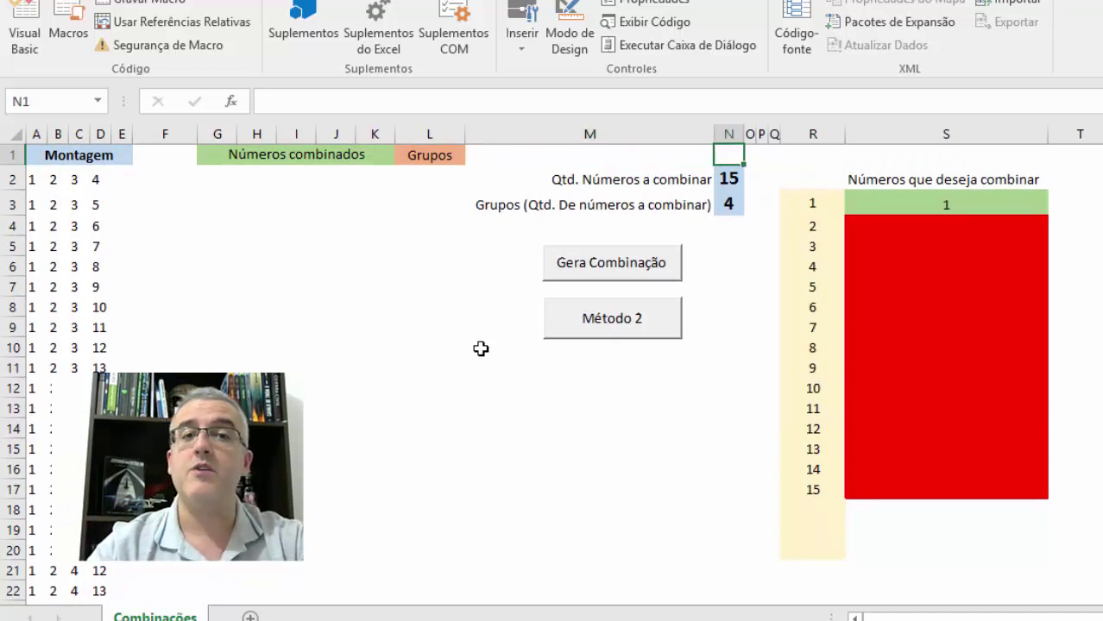
click(481, 349)
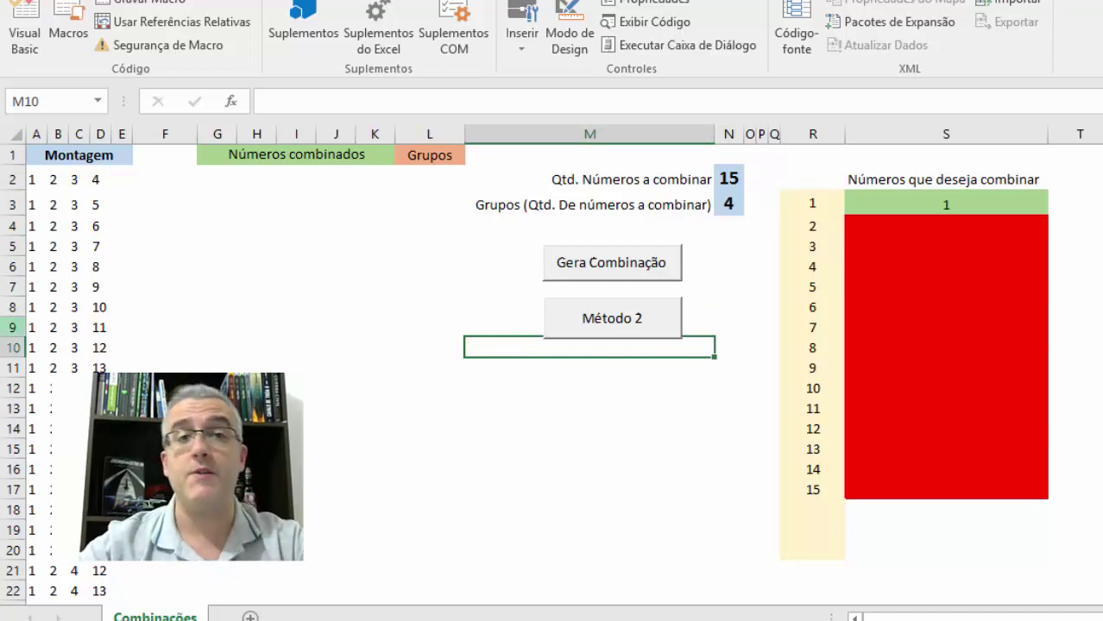
key(alt+F11)
click(565, 515)
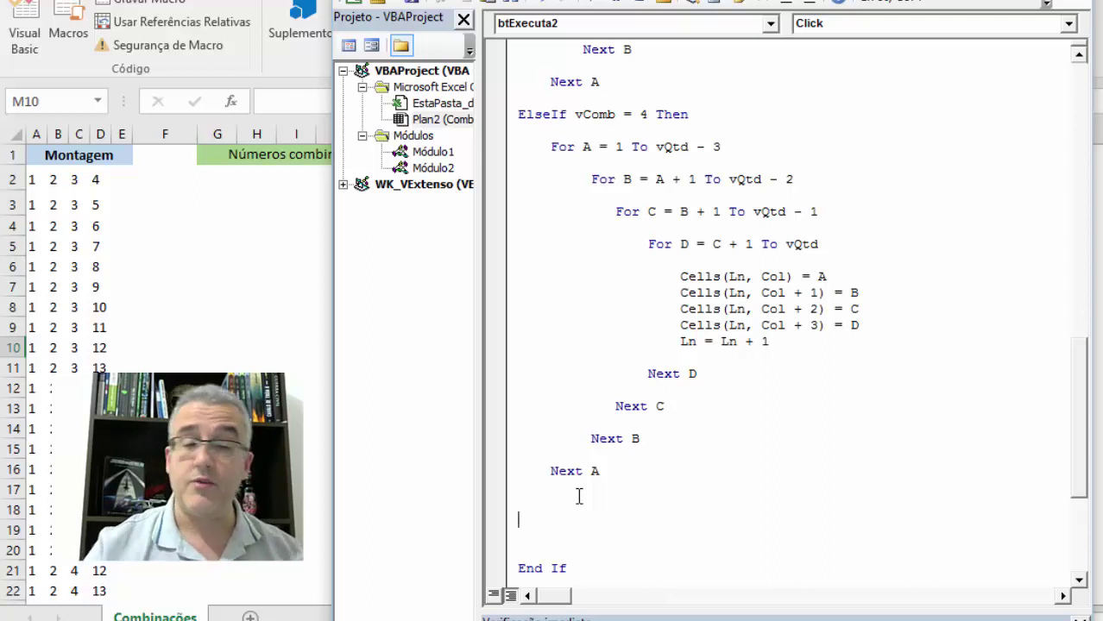
Step: Replace the extra blank line after Next A with an 'ElseIf vComb = 5 Then' line
key(BackSpace)
text(e)
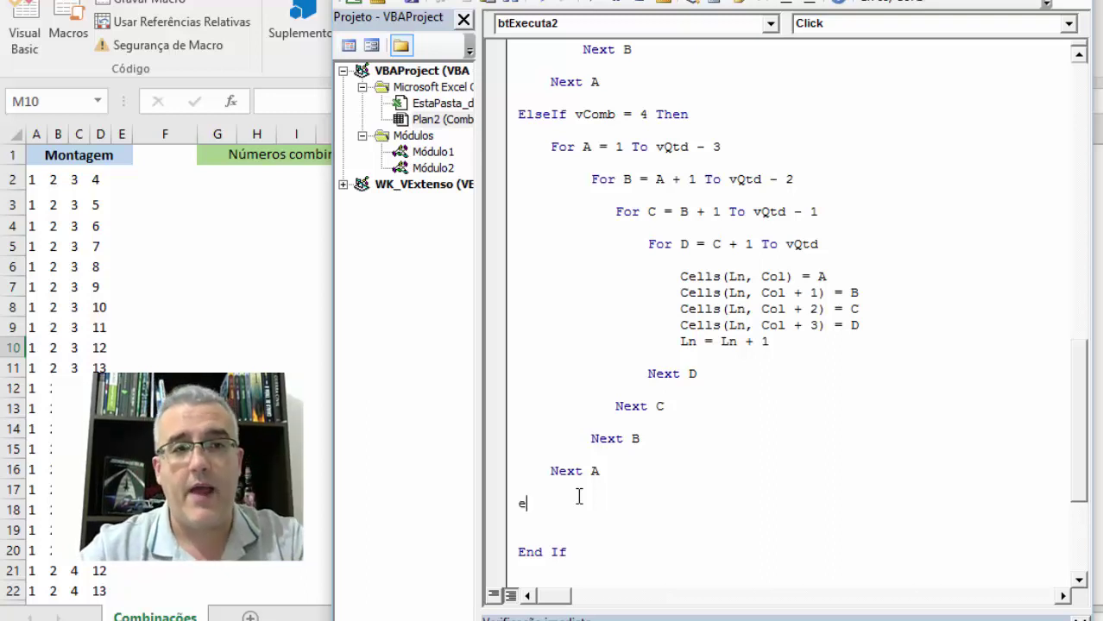
text(lseif v)
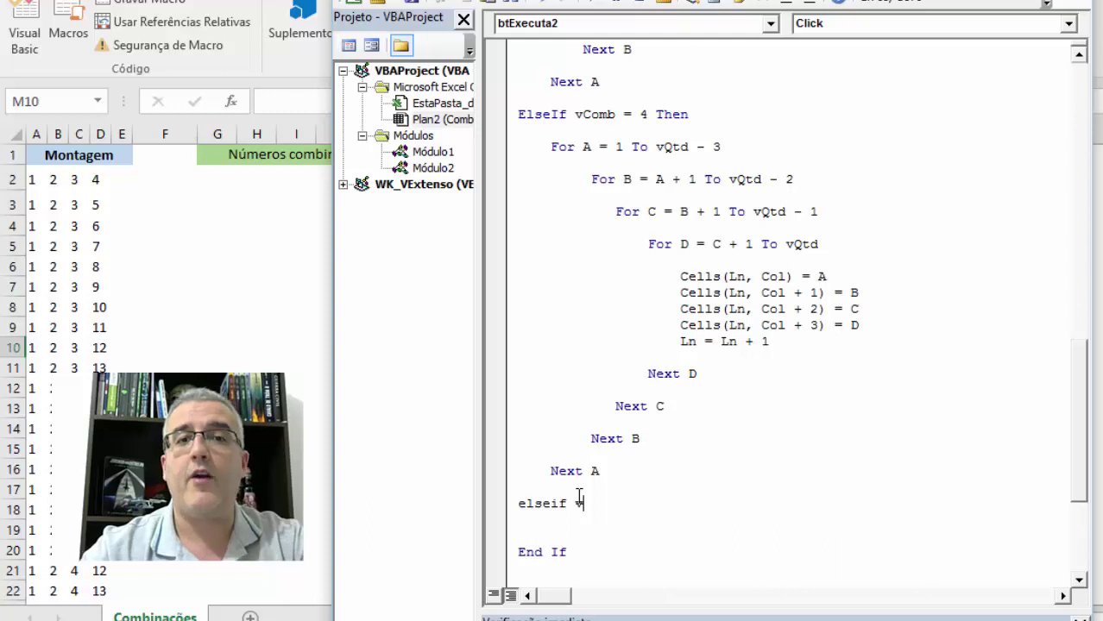
text(comb = )
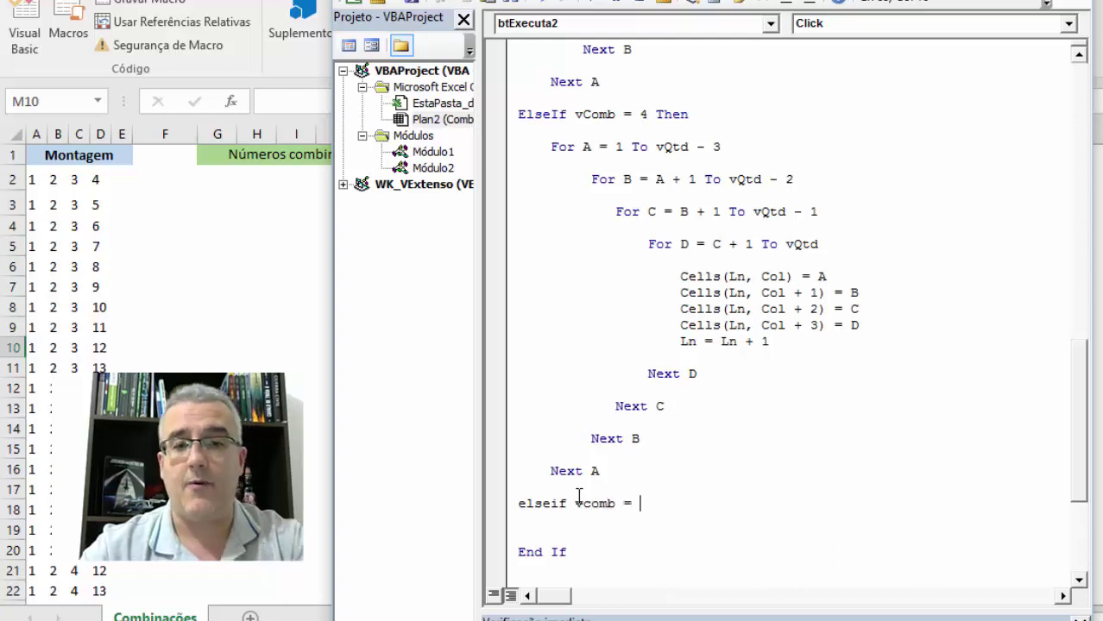
text(5)
key(Return)
key(Return)
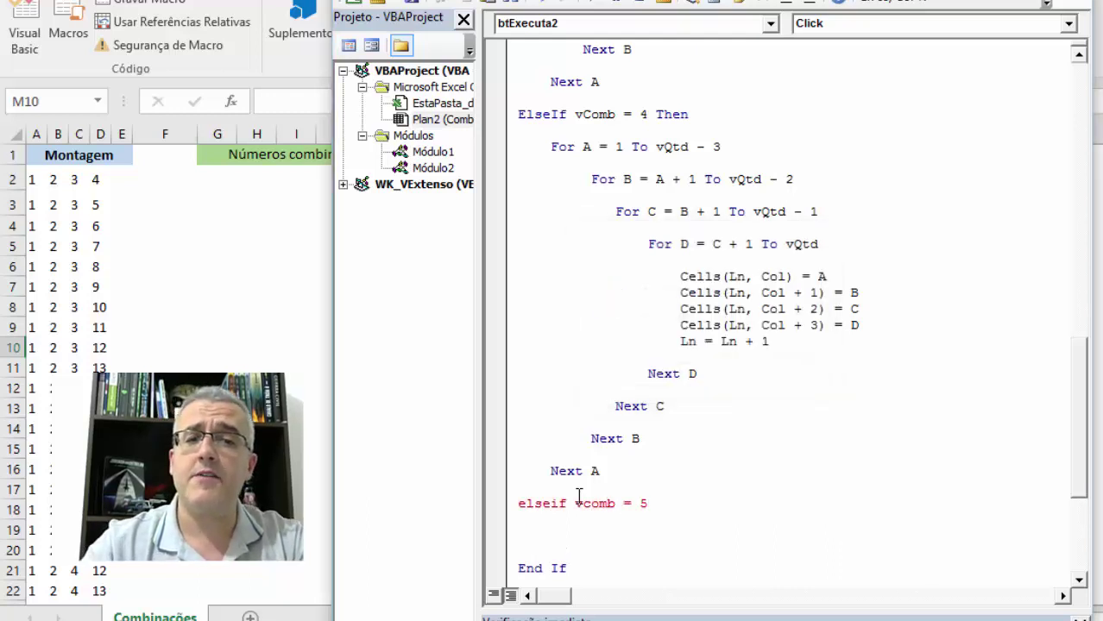
text(then)
key(Return)
key(Return)
key(Return)
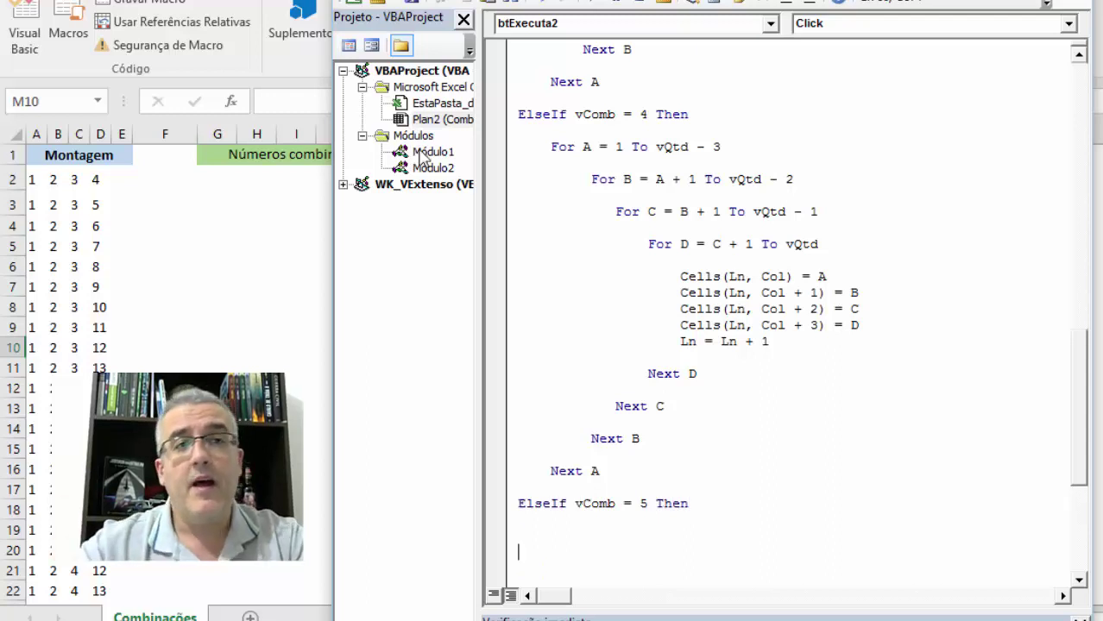
scroll(666, 259, down, 1)
scroll(647, 250, down, 1)
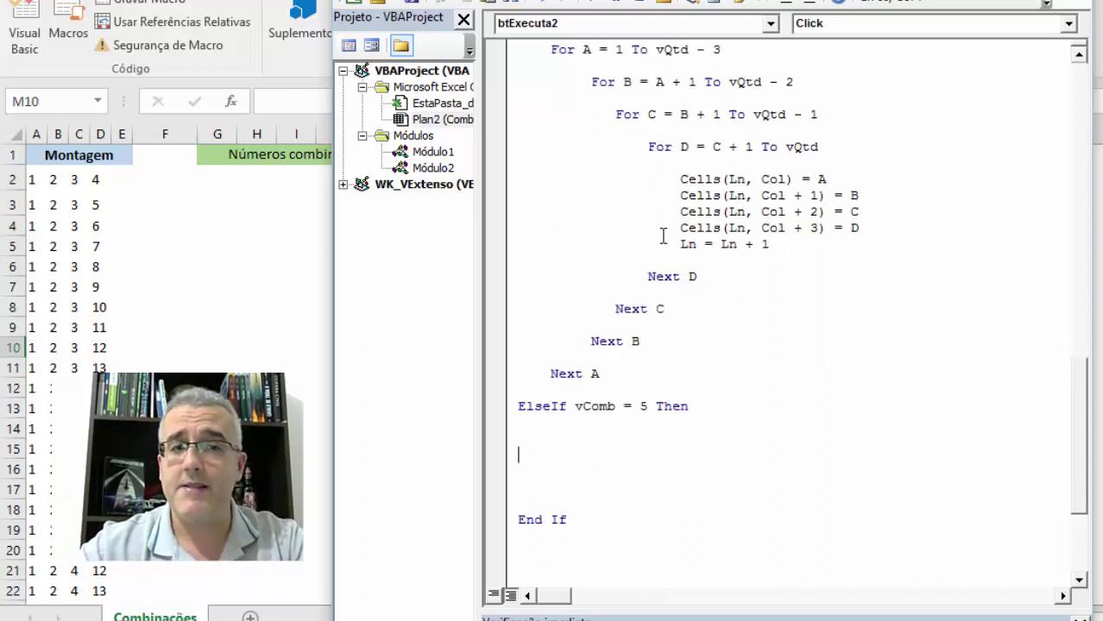
scroll(612, 310, down, 1)
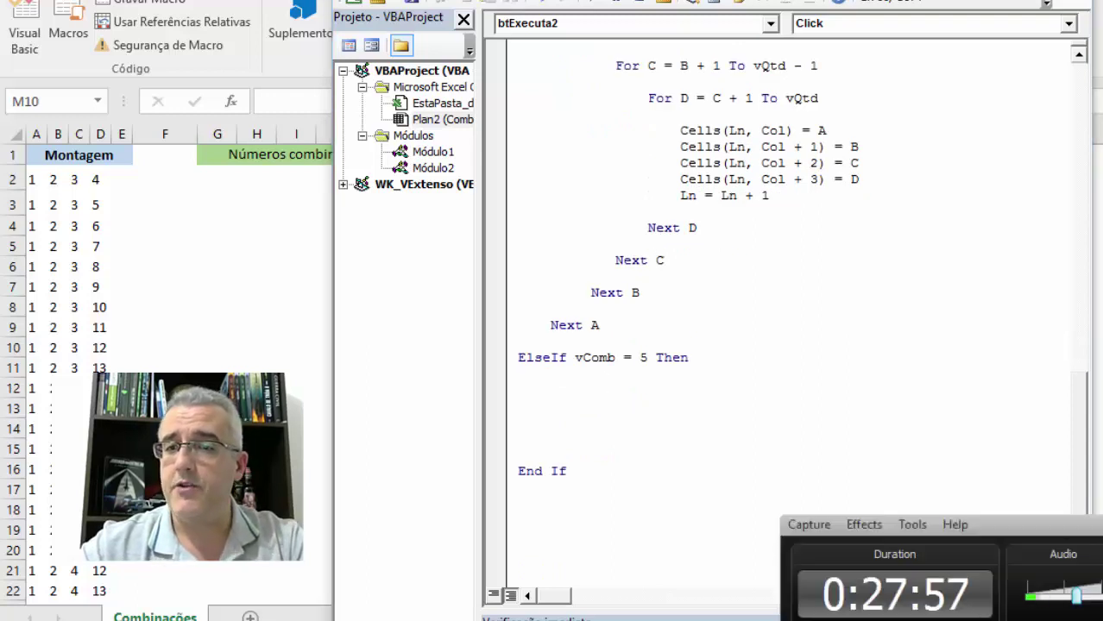
click(581, 406)
Step: Write the indented loop line 'For A = 1 To vQtd - 4' under the ElseIf
key(Tab)
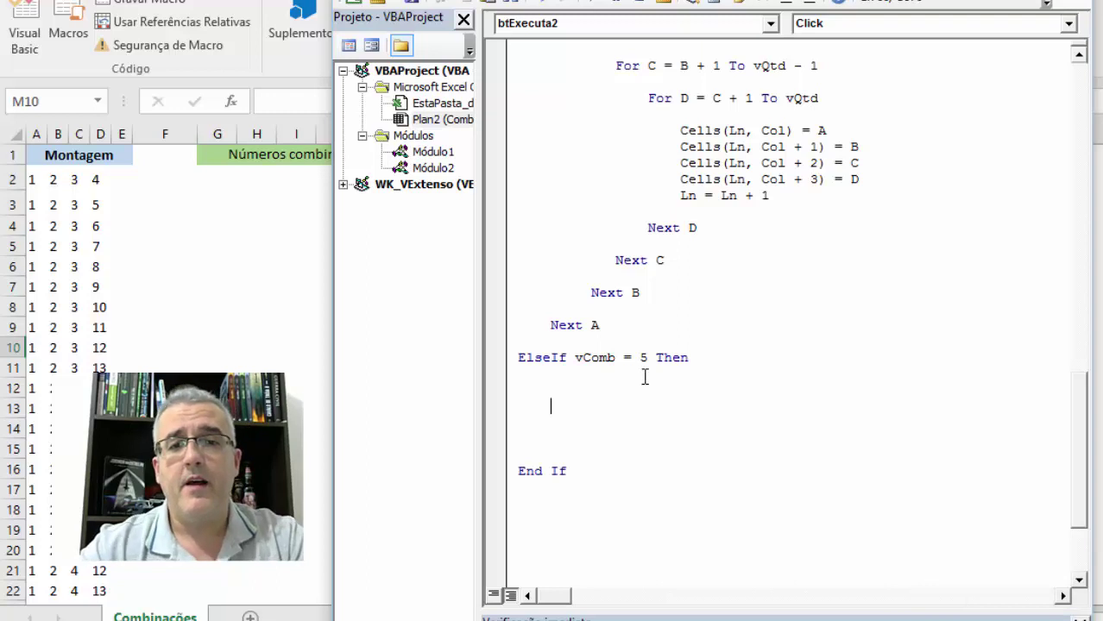
text(fo)
key(BackSpace)
key(BackSpace)
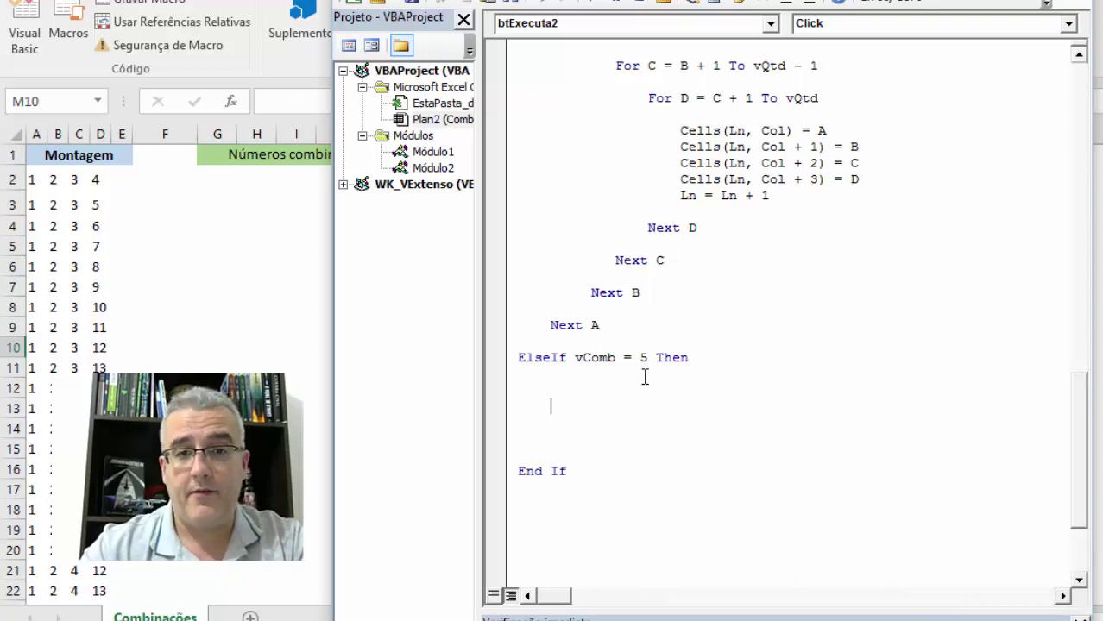
text(for)
key(BackSpace)
key(BackSpace)
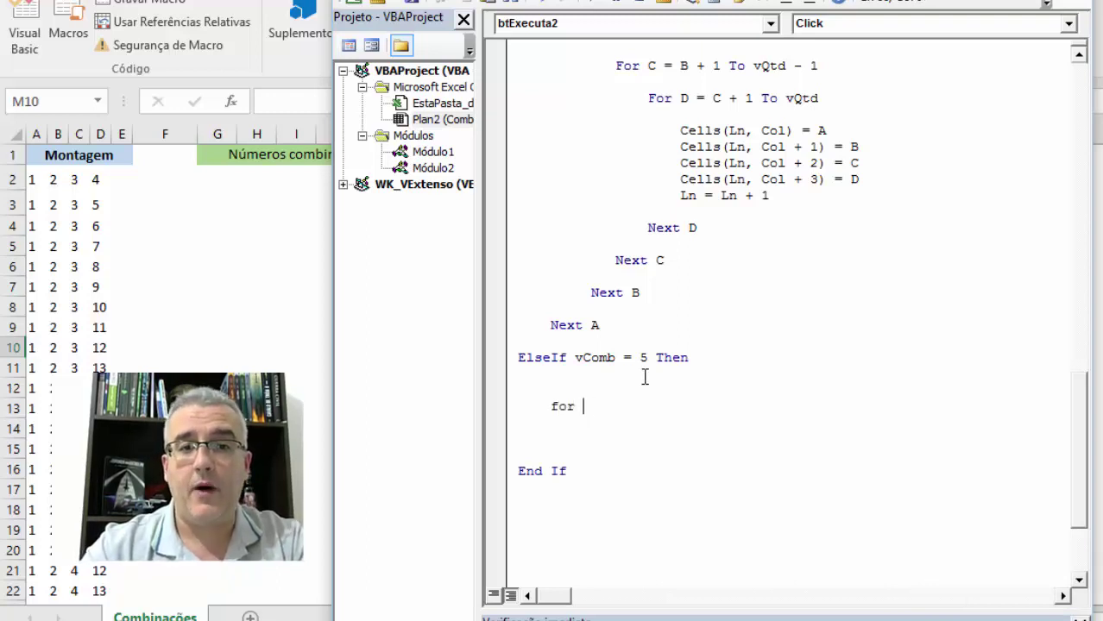
text(a = 1 to v)
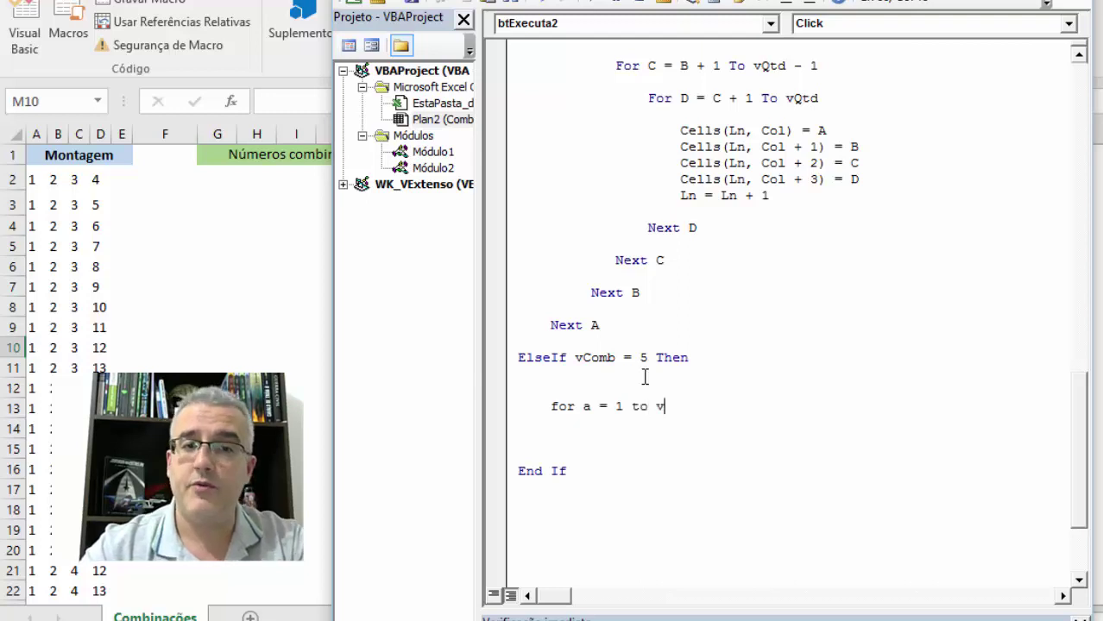
text(qtd -)
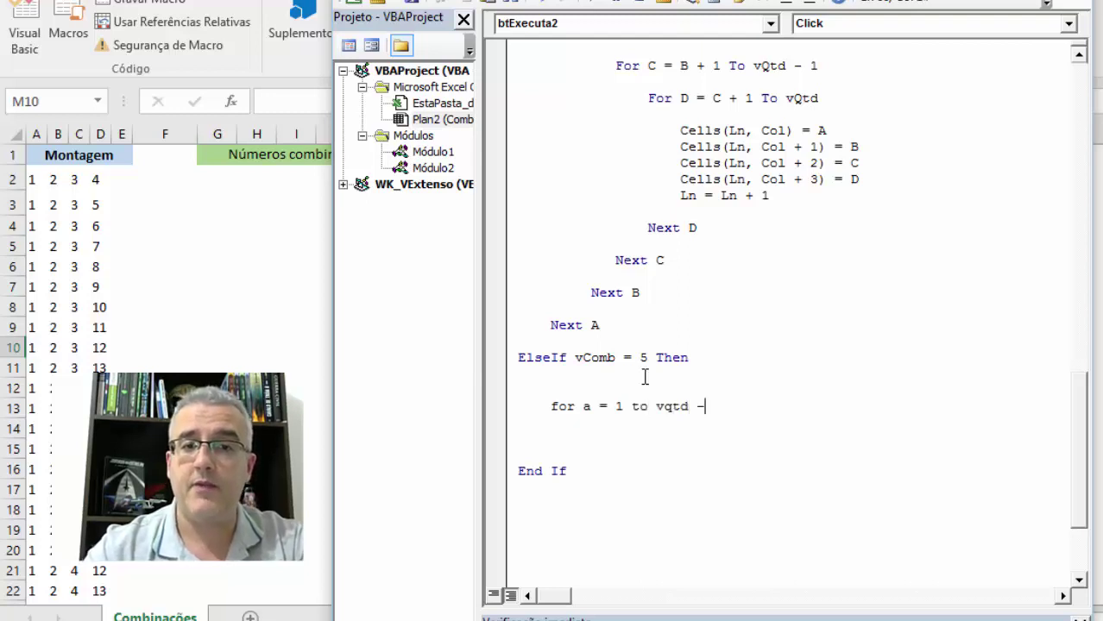
text(4)
double_click(643, 357)
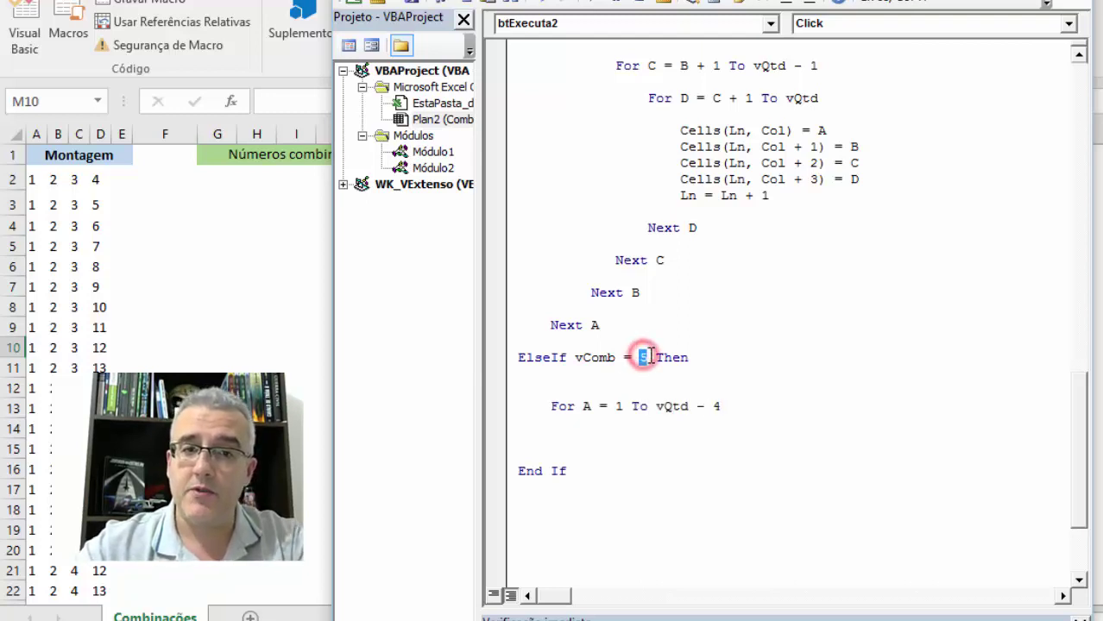
drag(729, 405, 689, 406)
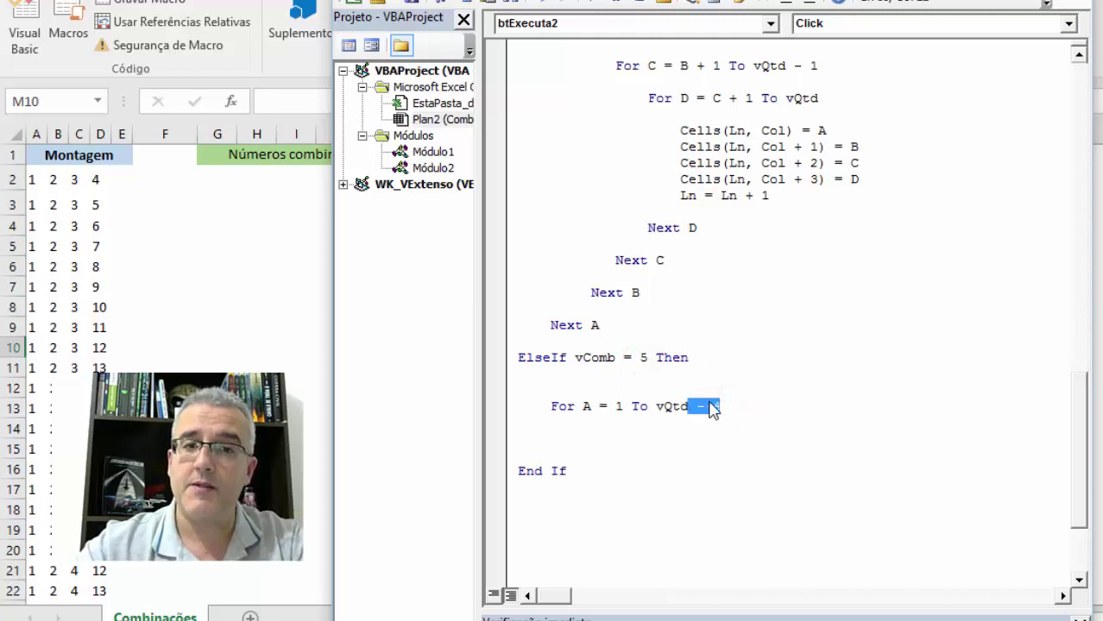
double_click(713, 406)
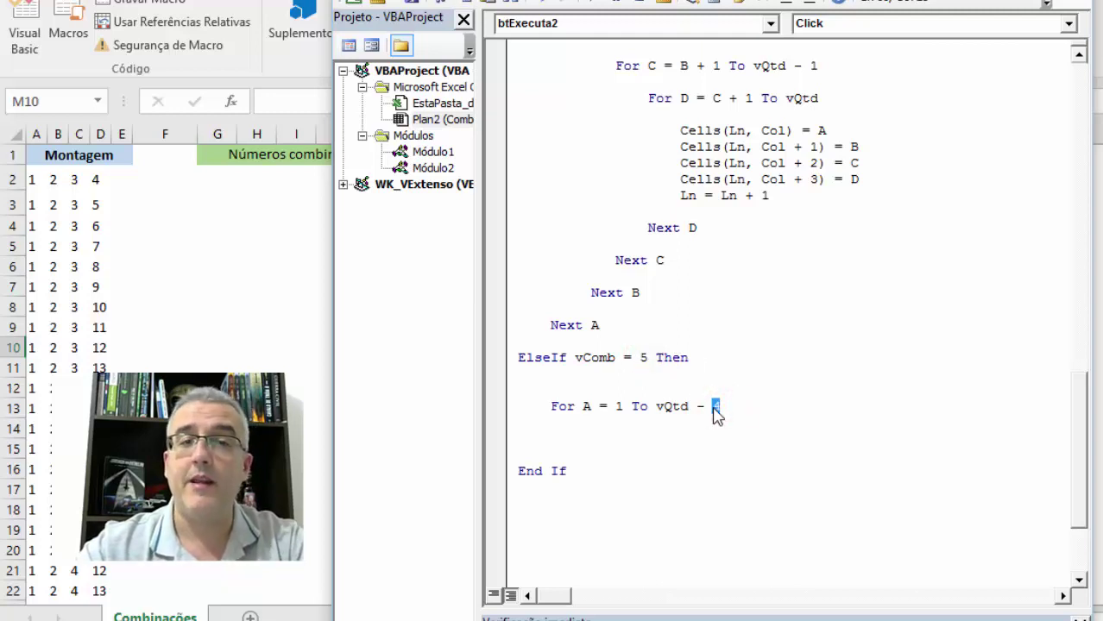
Step: Close the loop with 'Next A' and add an indented blank line inside it
click(600, 442)
key(Return)
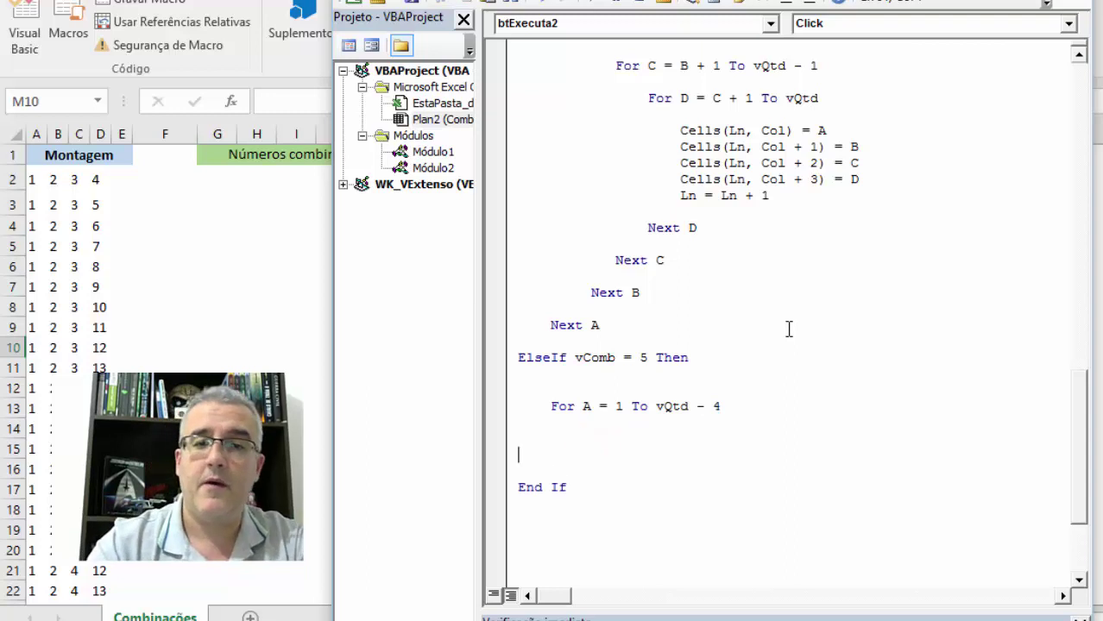
text(next a)
key(Up)
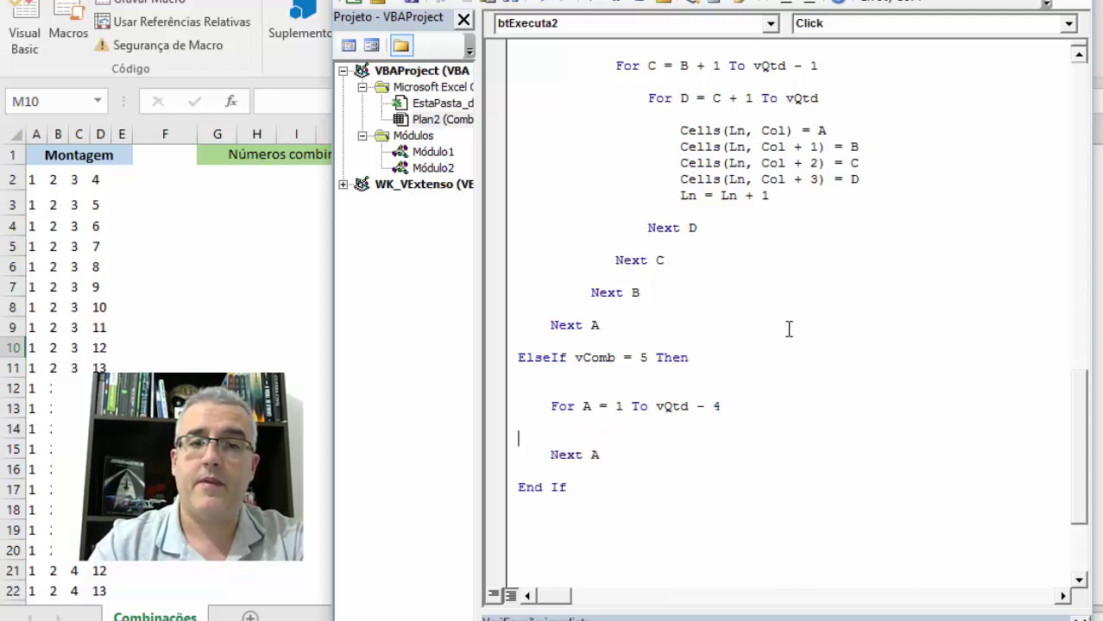
key(Return)
key(Tab)
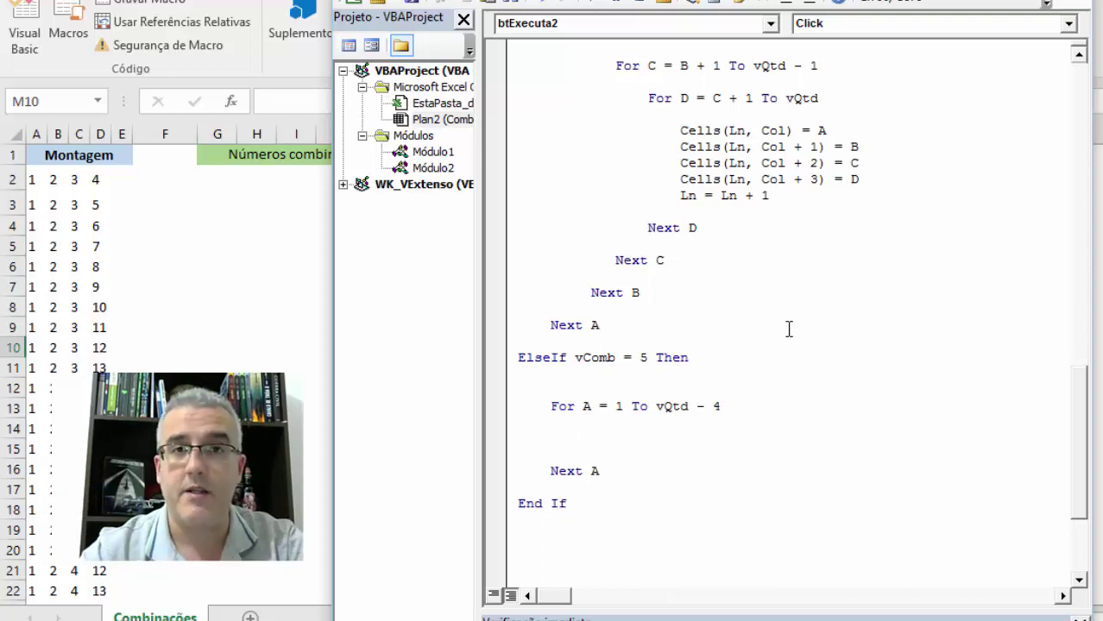
Step: Add a 'For B = A + 1 To vQtd - 3' loop with its Next B
text(for b)
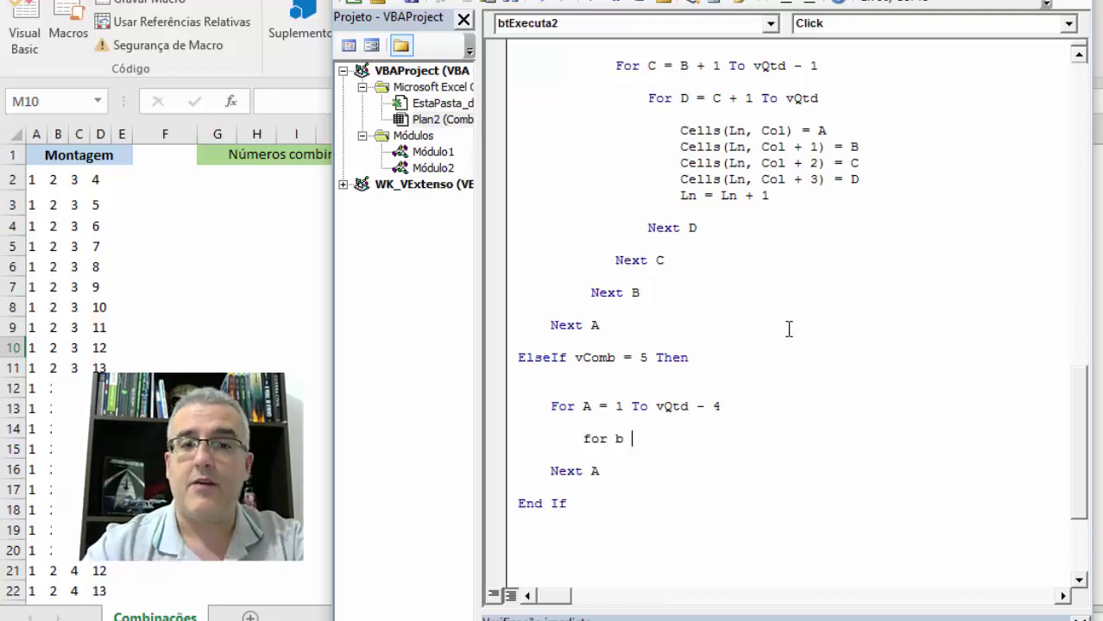
text( = a + 1)
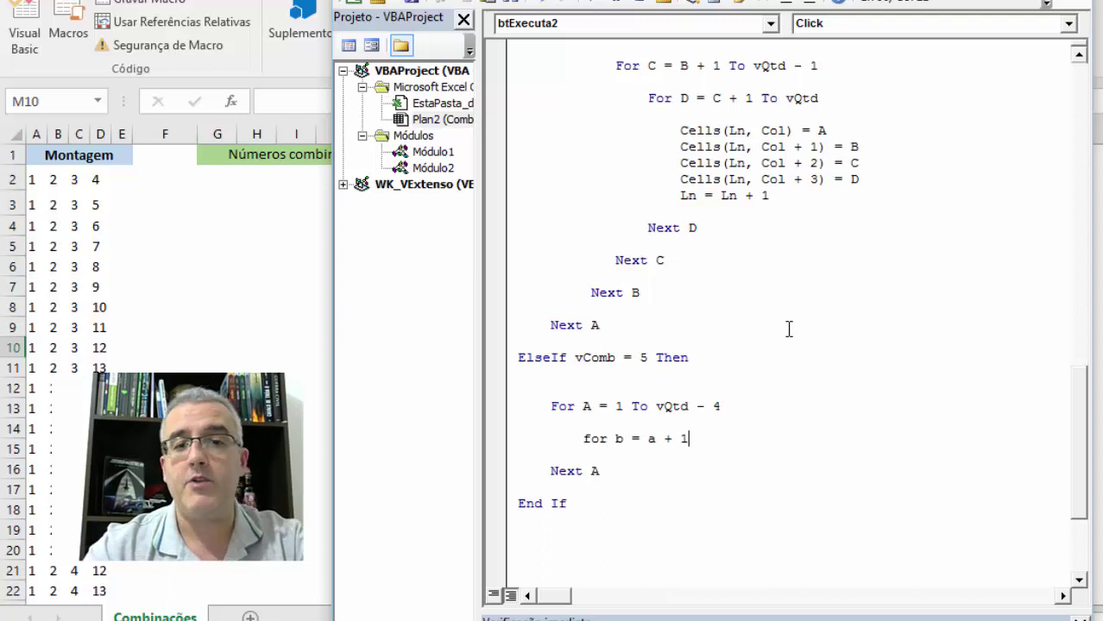
text( to vtq)
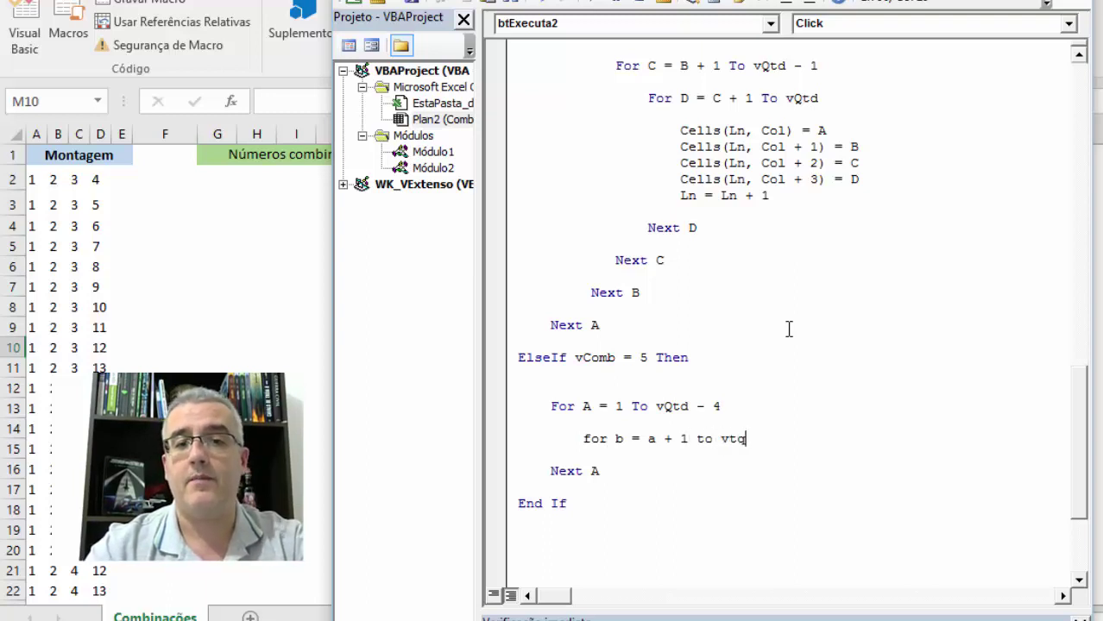
key(BackSpace)
key(BackSpace)
text(qtd -3)
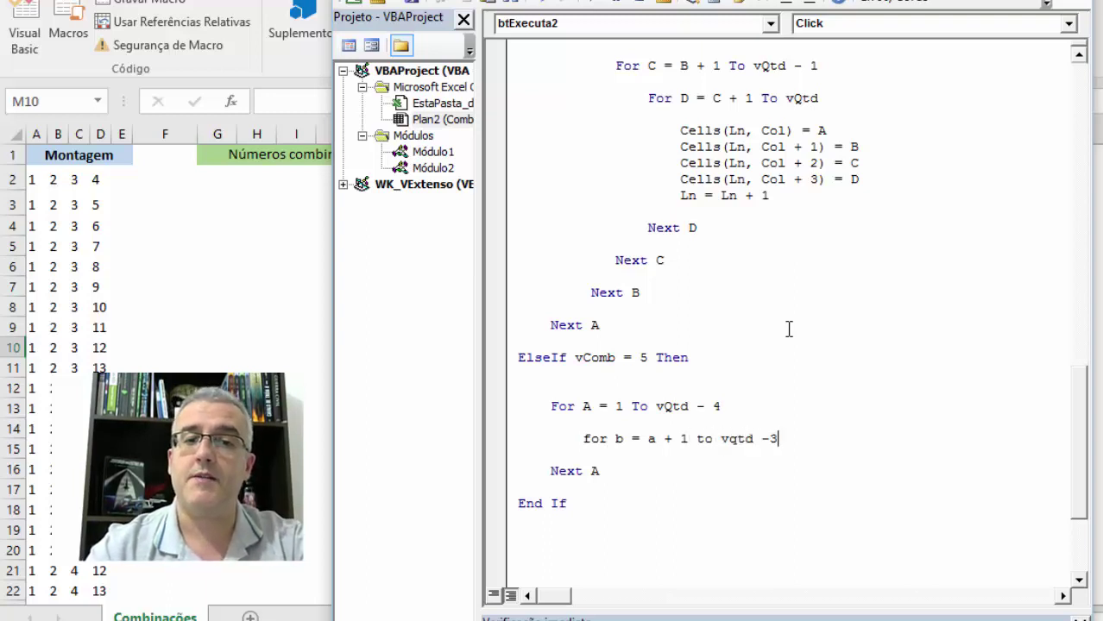
key(Return)
text(next b)
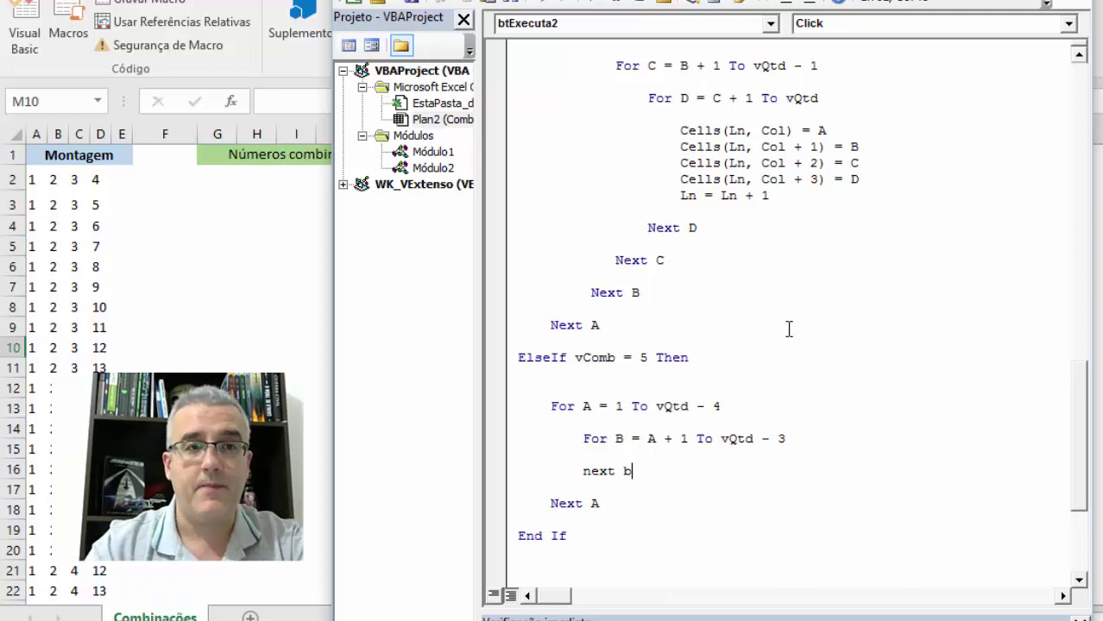
key(Up)
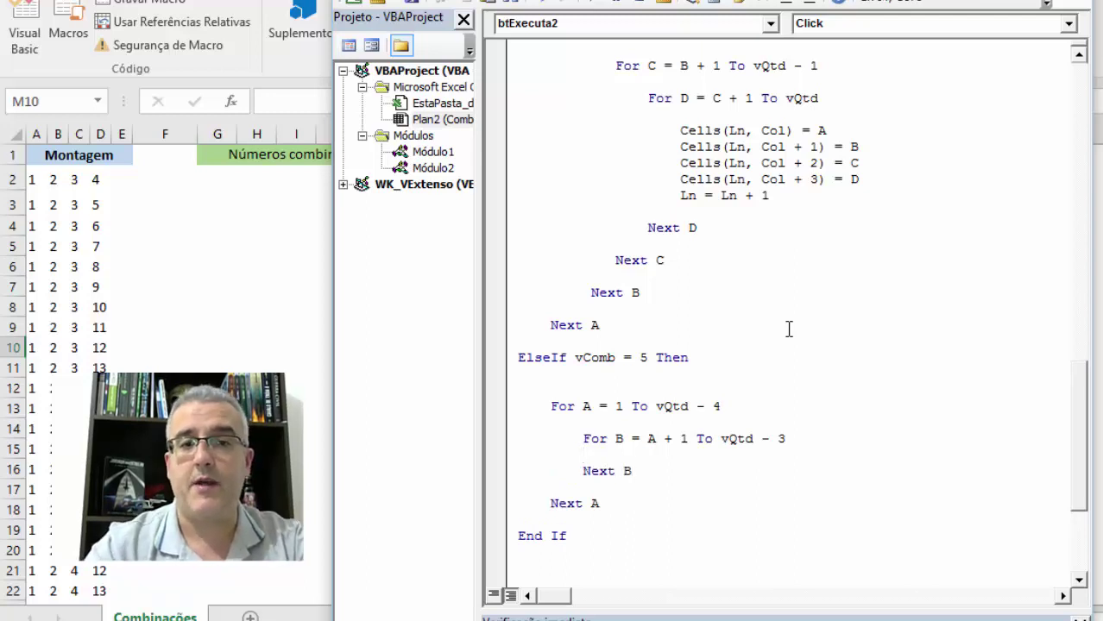
Step: Nest a 'For C = B + 1 To vQtd - 2' loop with Next C inside For B
key(Return)
key(Tab)
text(for c =)
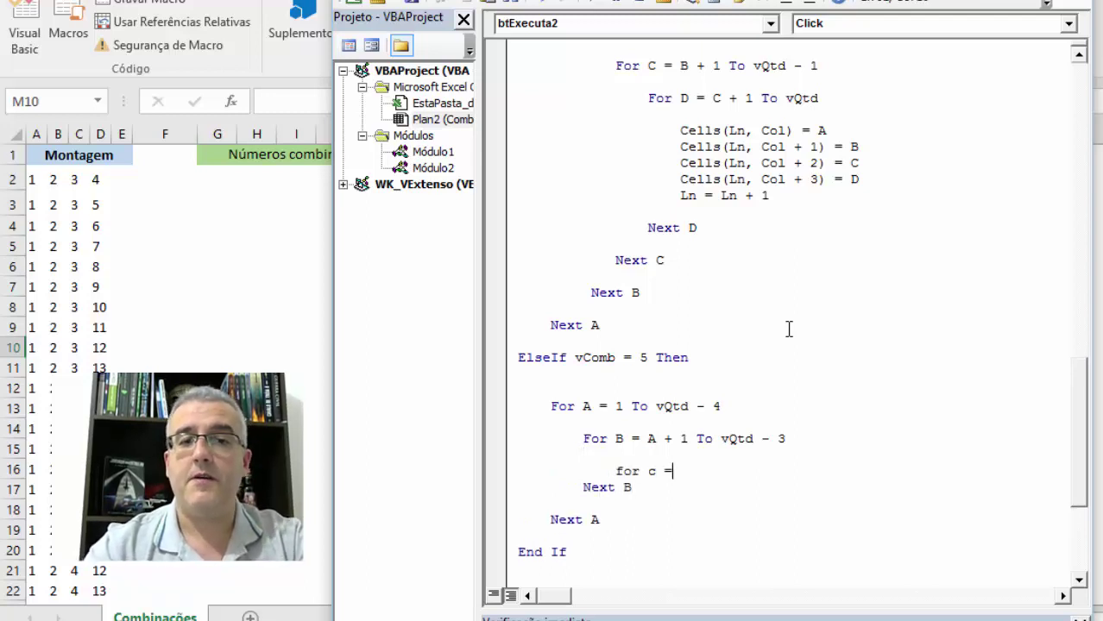
text(b +1 to)
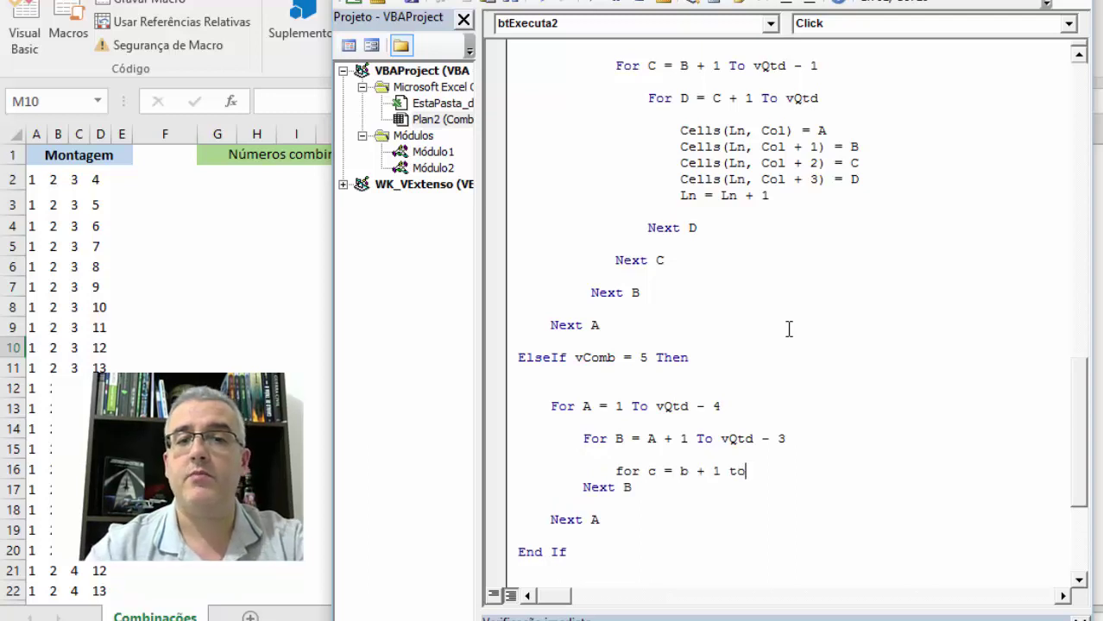
text( vqtd)
text(2)
key(Return)
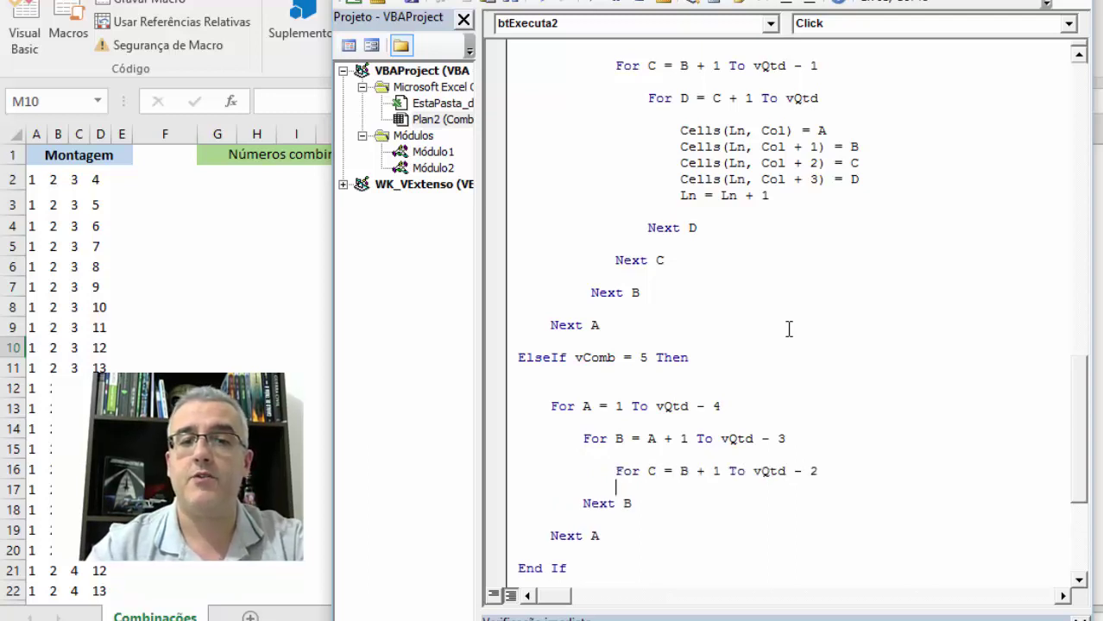
key(Return)
text(next c)
key(Return)
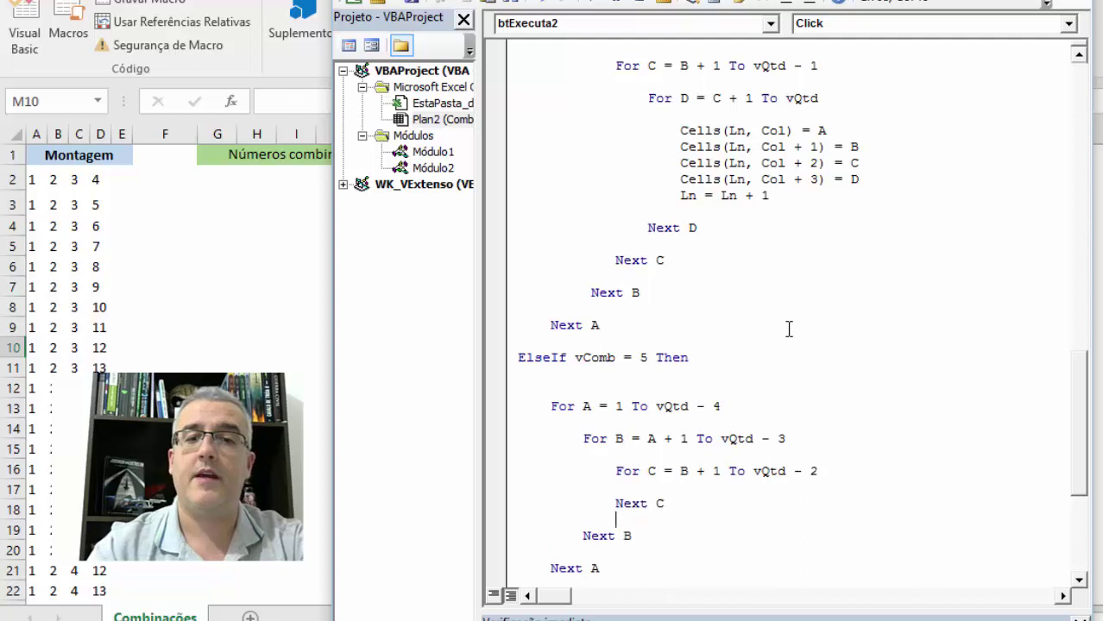
key(Return)
key(Up)
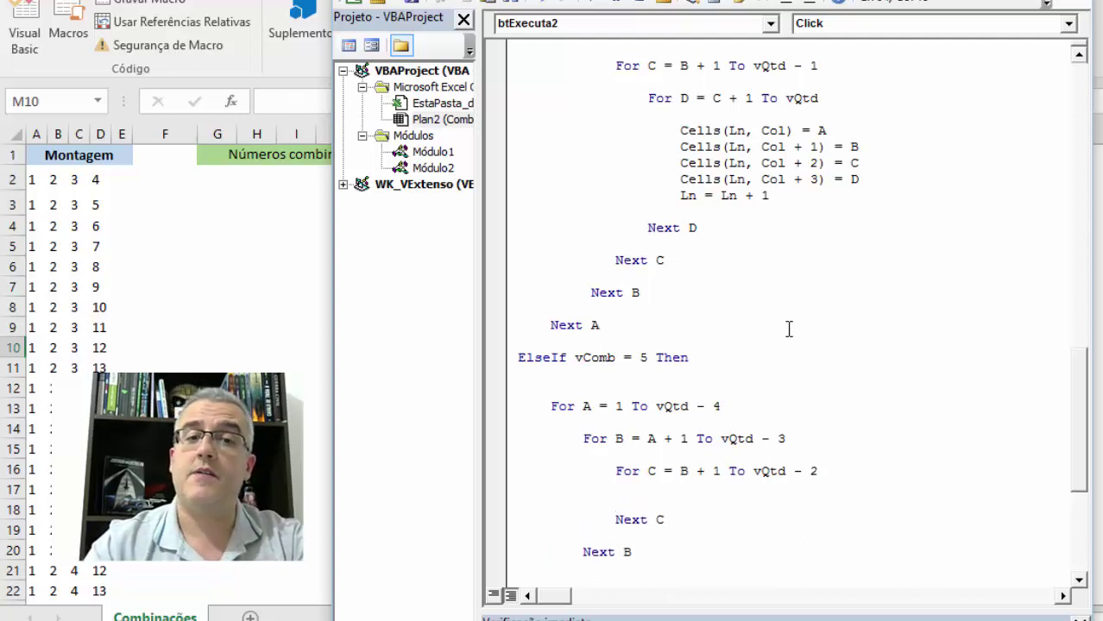
key(Return)
key(Up)
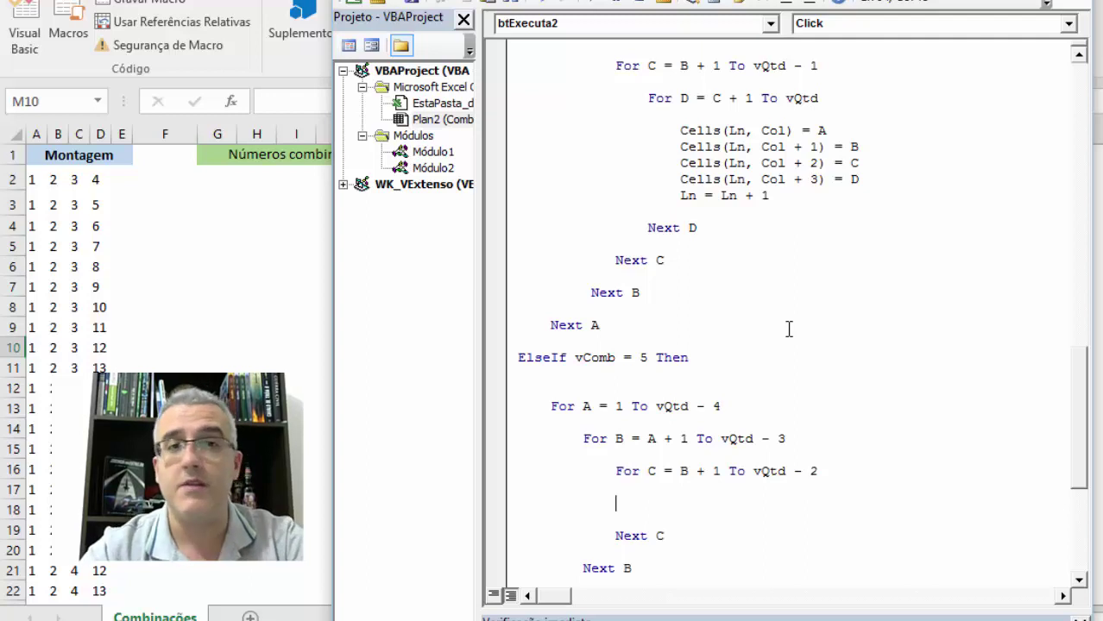
Step: Nest a 'For D ... To vQtd - 1' loop with Next D, and begin 'For E ='
text(for )
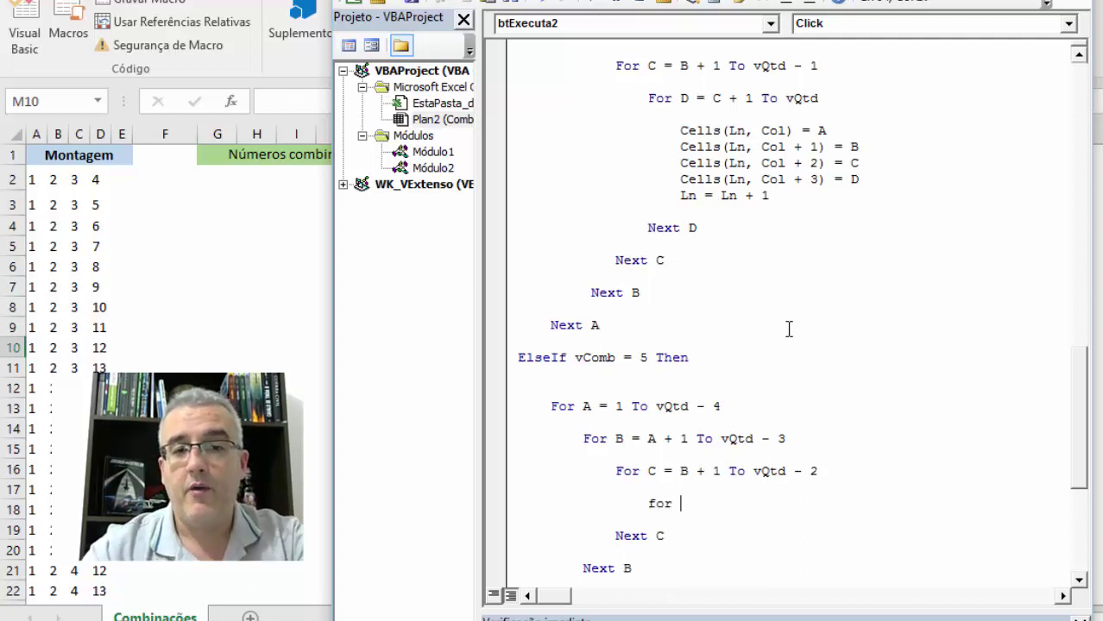
text(D = c)
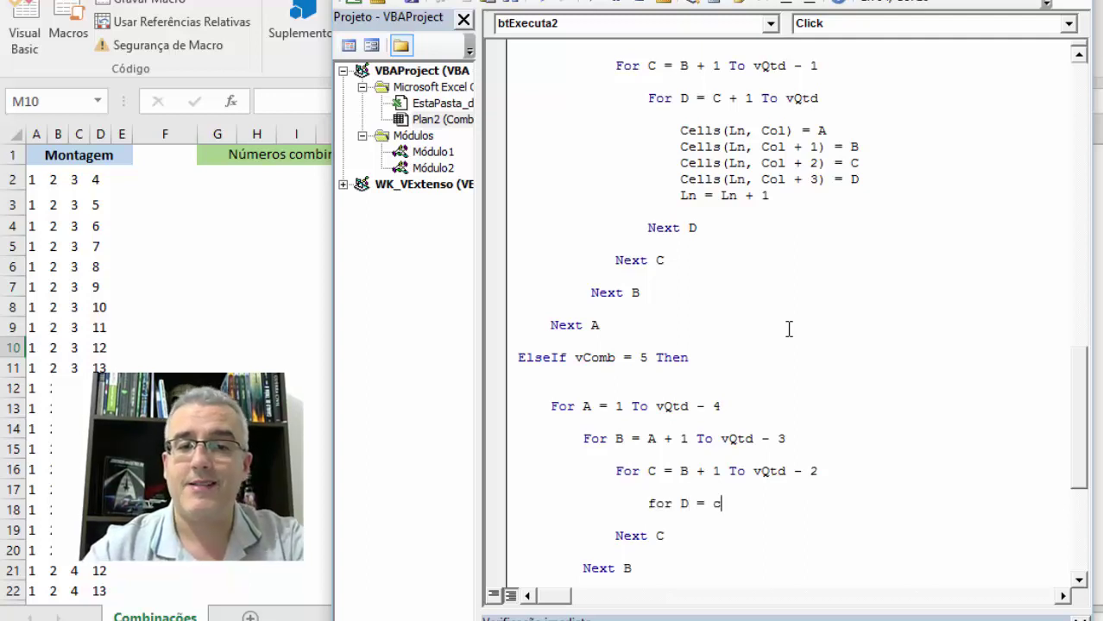
text( + 1 to v)
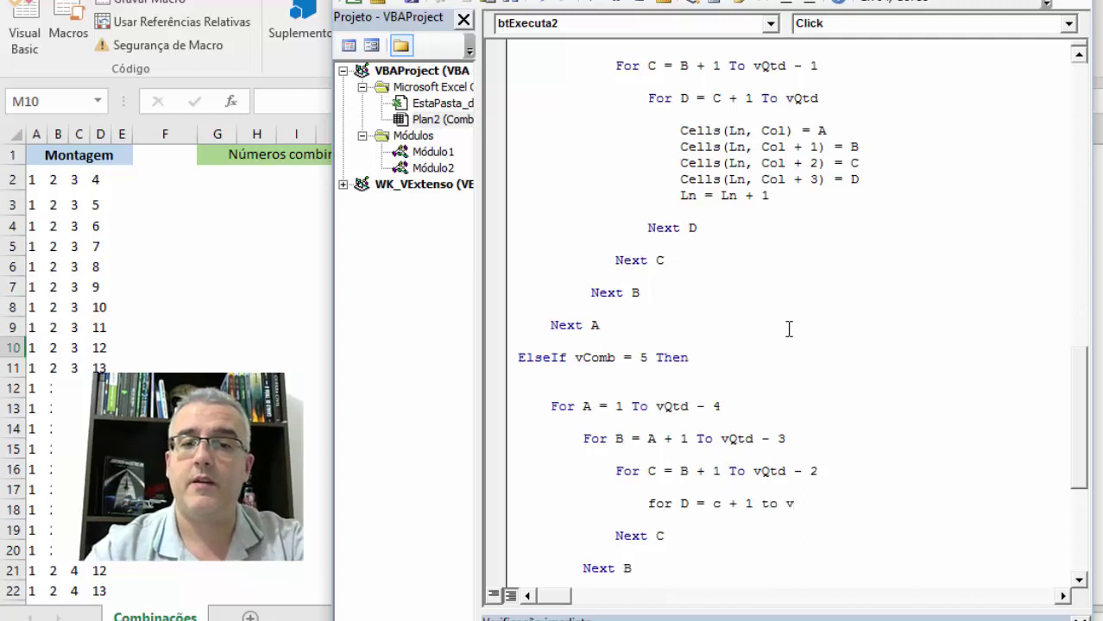
text(qtd )
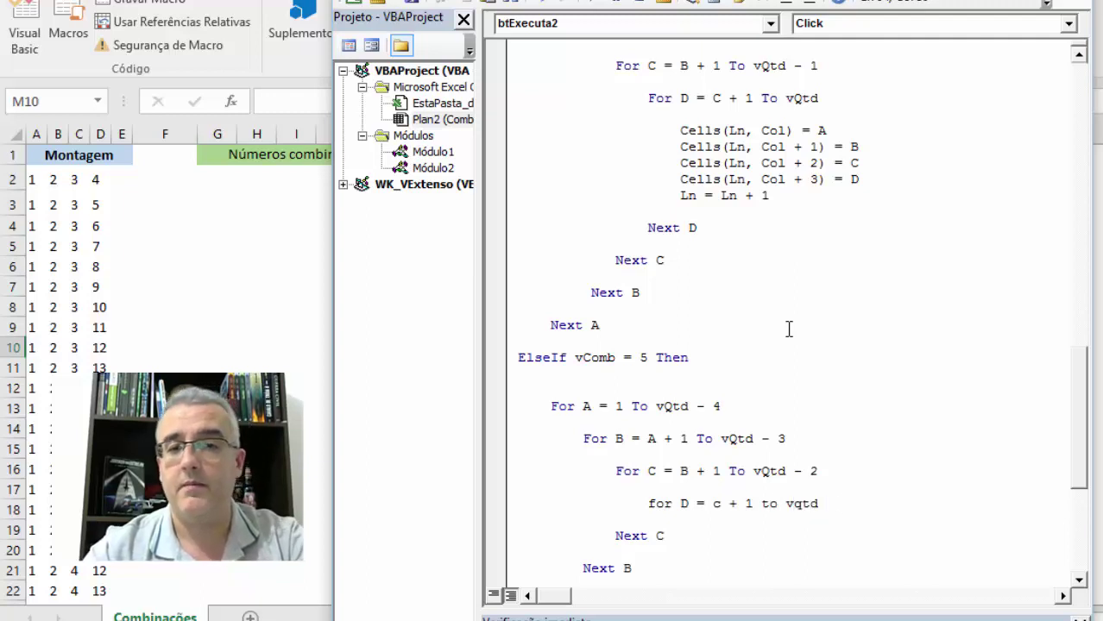
text(- 1)
key(Return)
key(Return)
text(next)
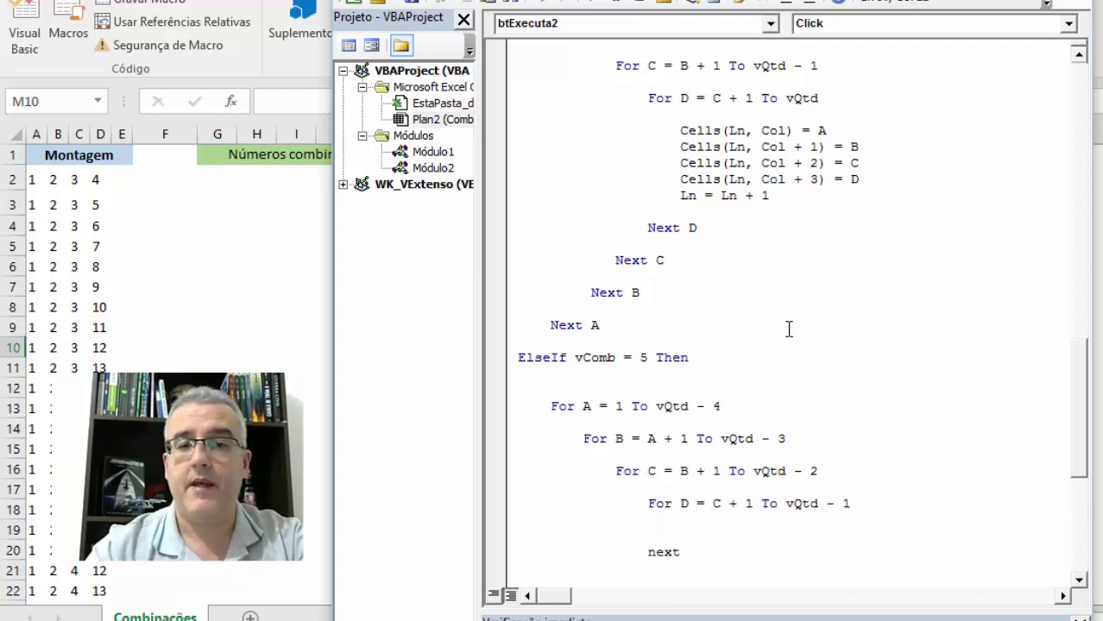
text( D)
key(Up)
key(Return)
key(Tab)
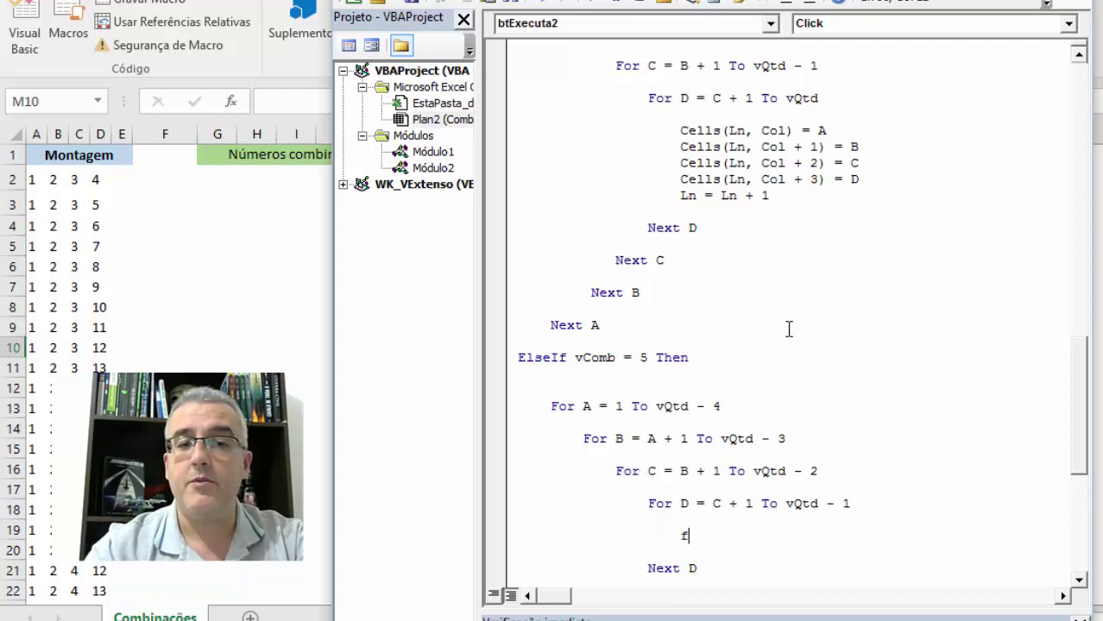
text(or E = d + 1 to vqtd)
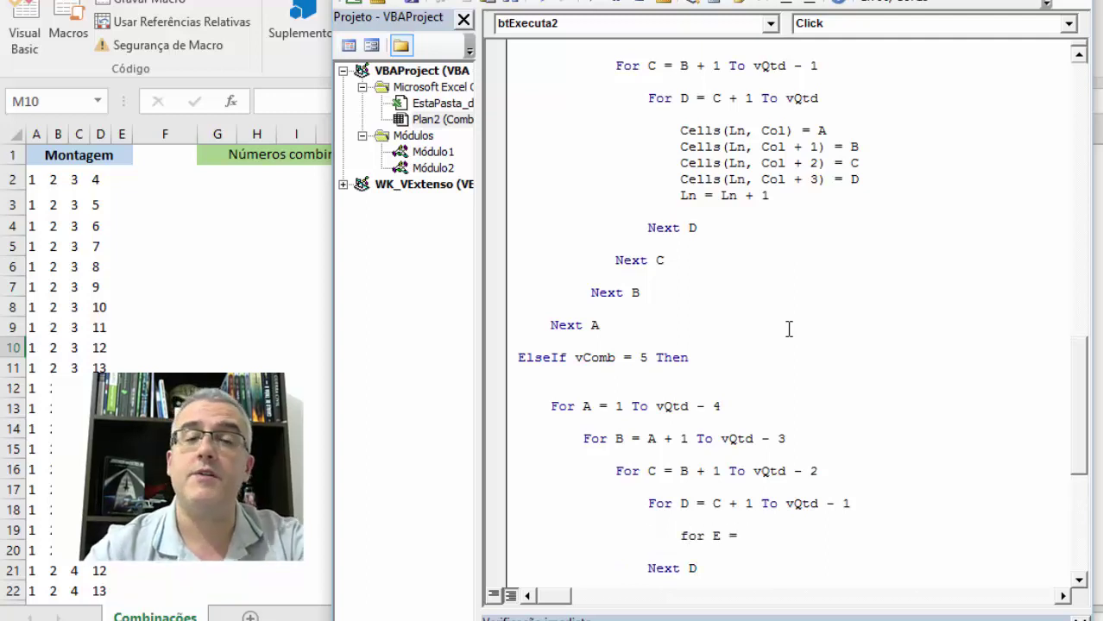
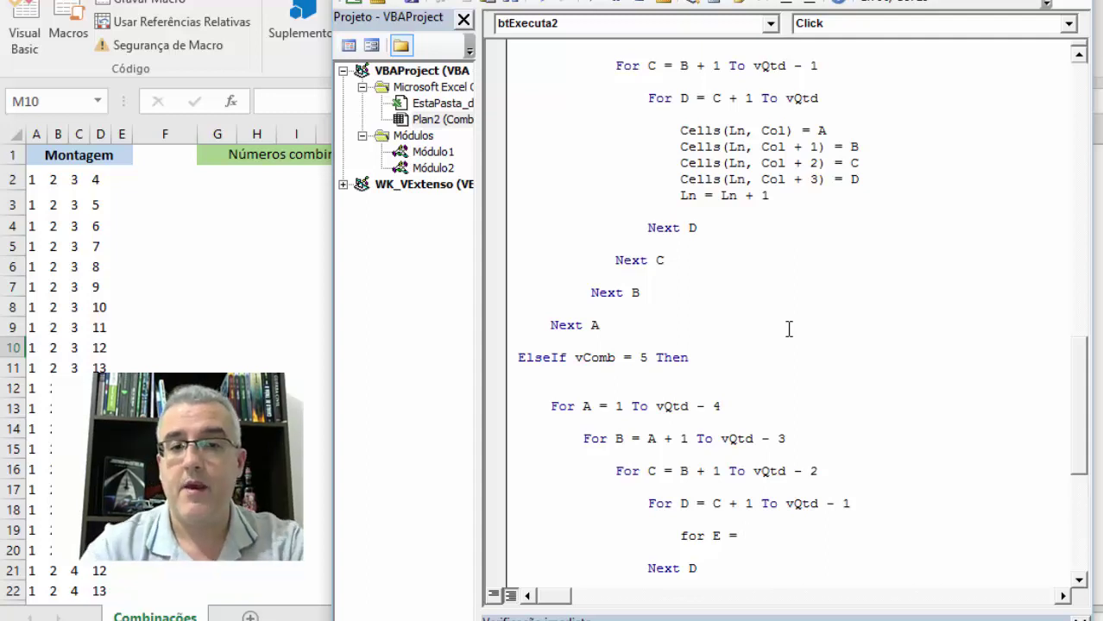
Step: Write 'For E = D + 1 To vQtd' with 'Next E' below it, leaving an empty line inside
text(d + 1 to )
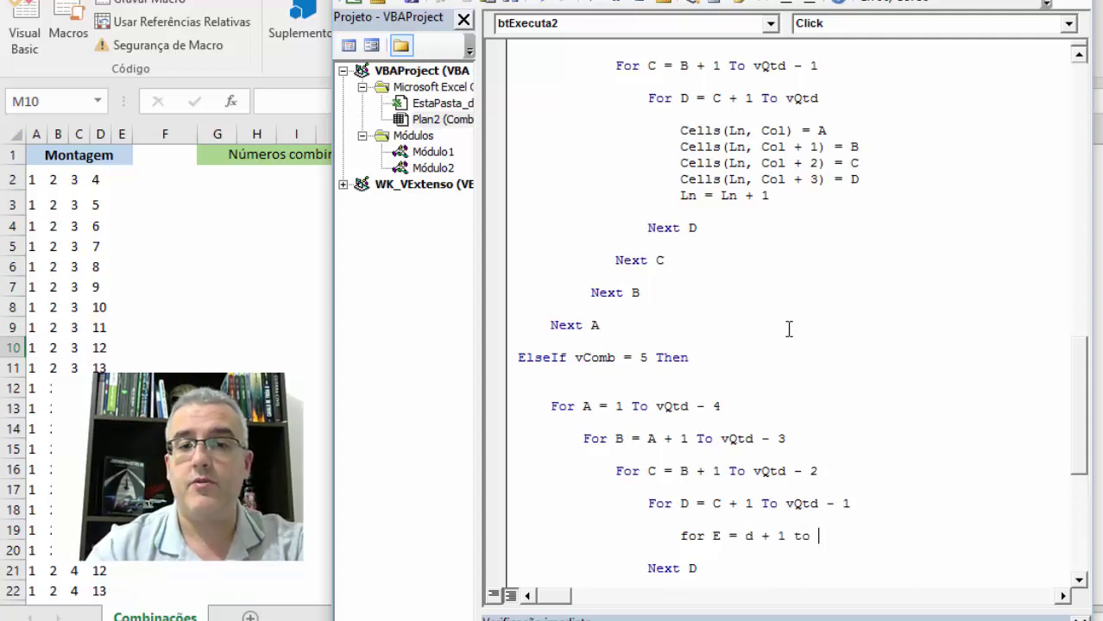
text(vqtd)
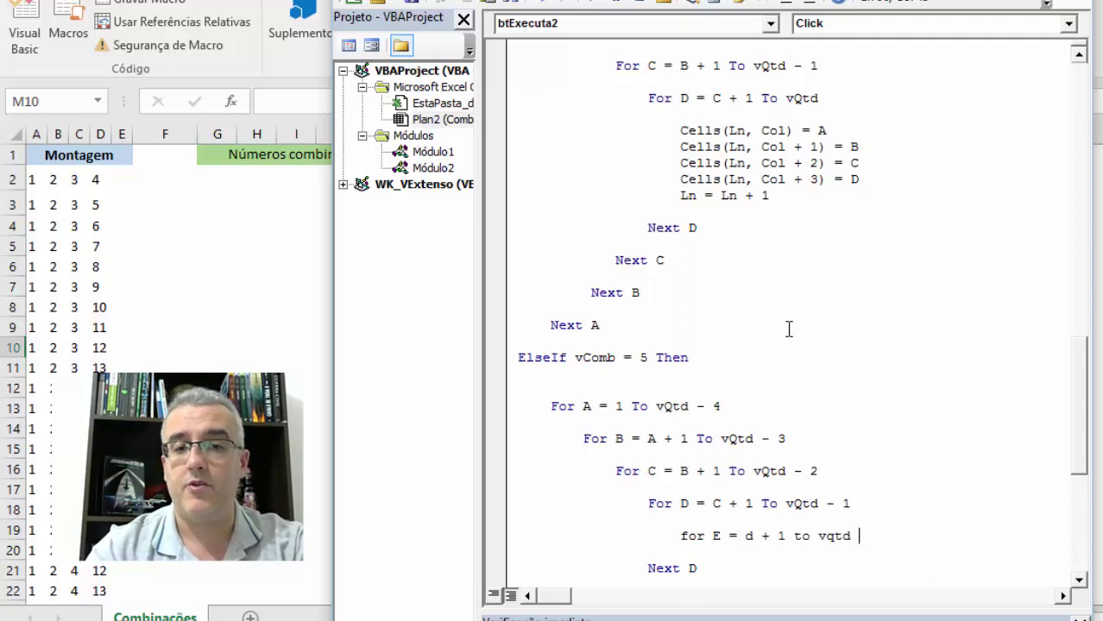
key(Return)
text(nex)
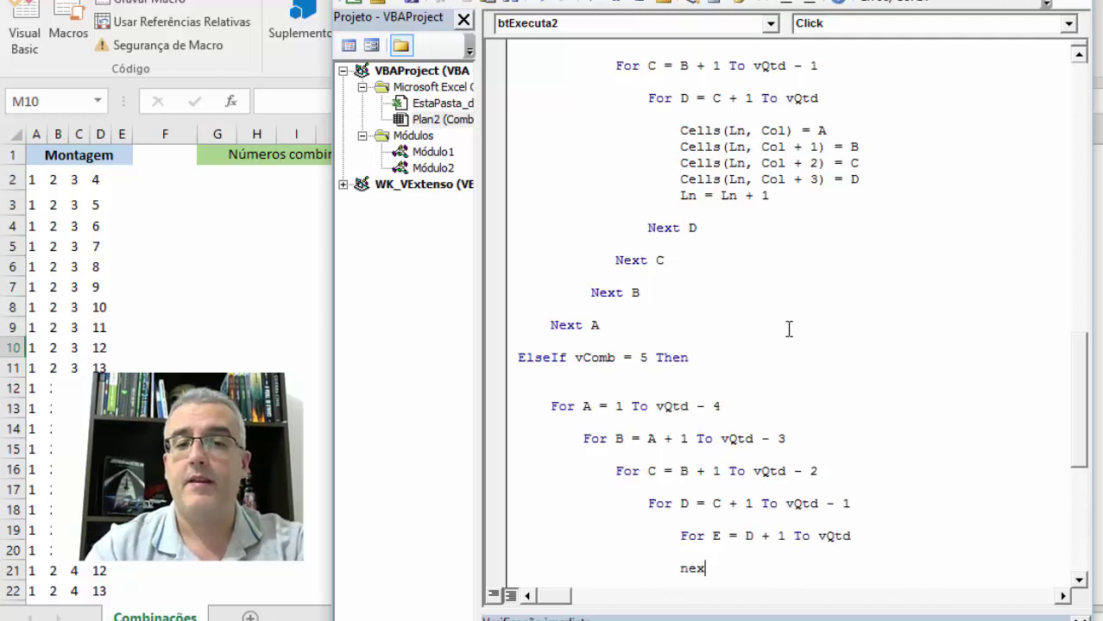
text(t E)
key(BackSpace)
key(BackSpace)
key(BackSpace)
scroll(788, 329, down, 1)
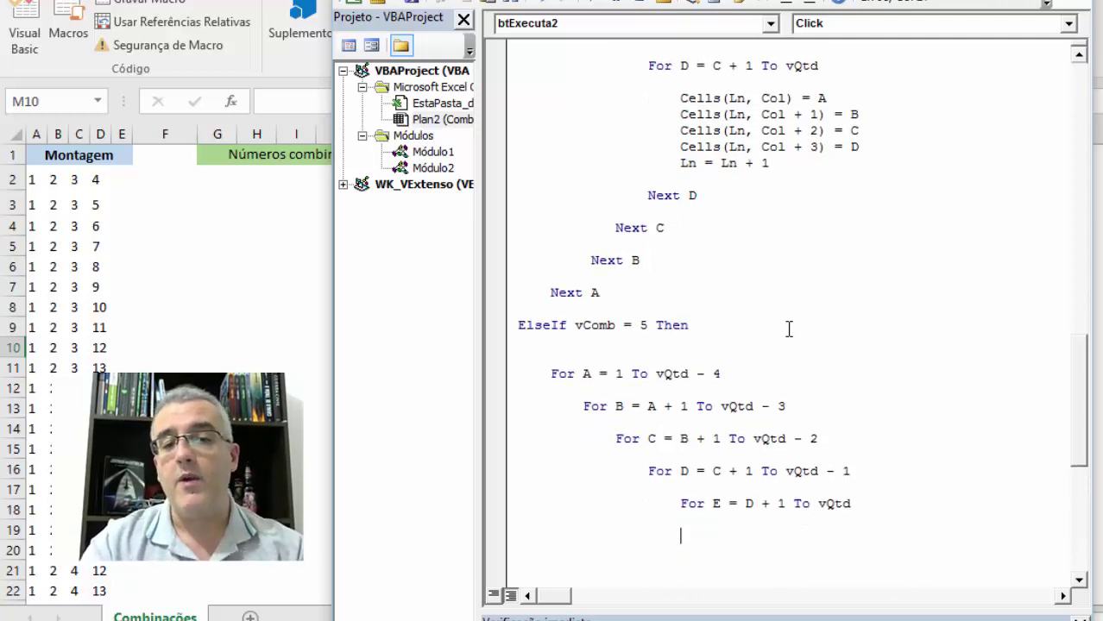
scroll(788, 329, down, 1)
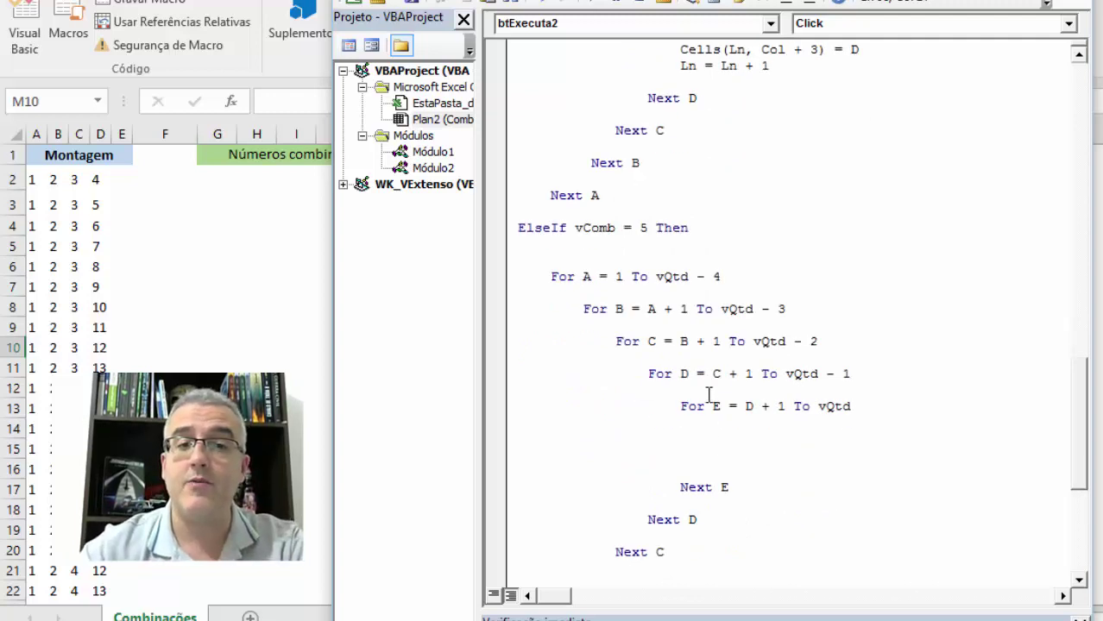
click(588, 274)
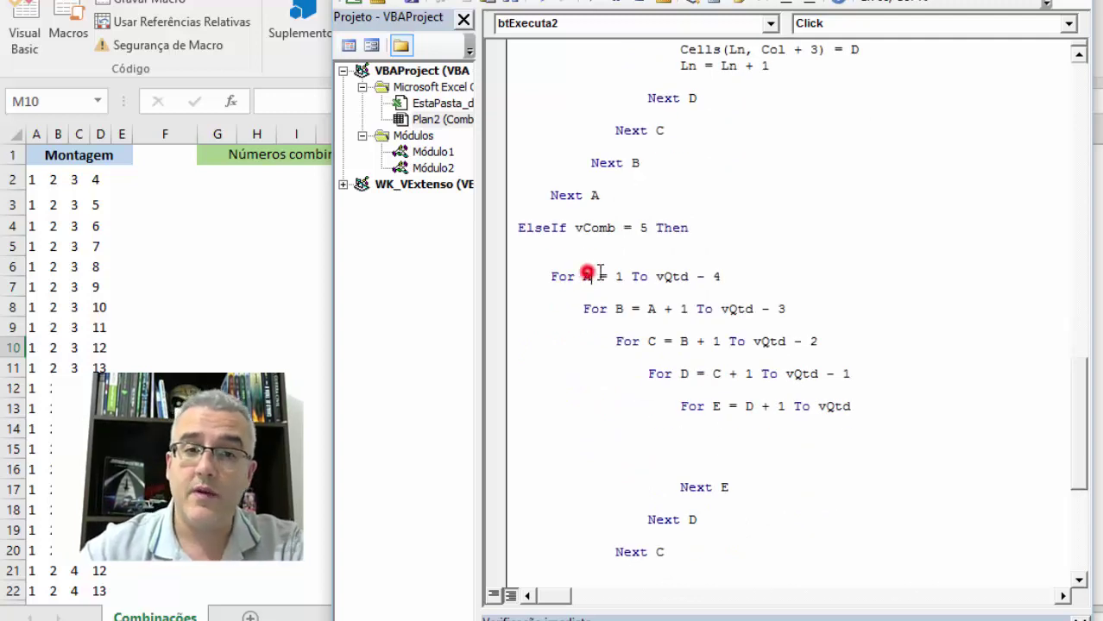
double_click(834, 405)
click(848, 405)
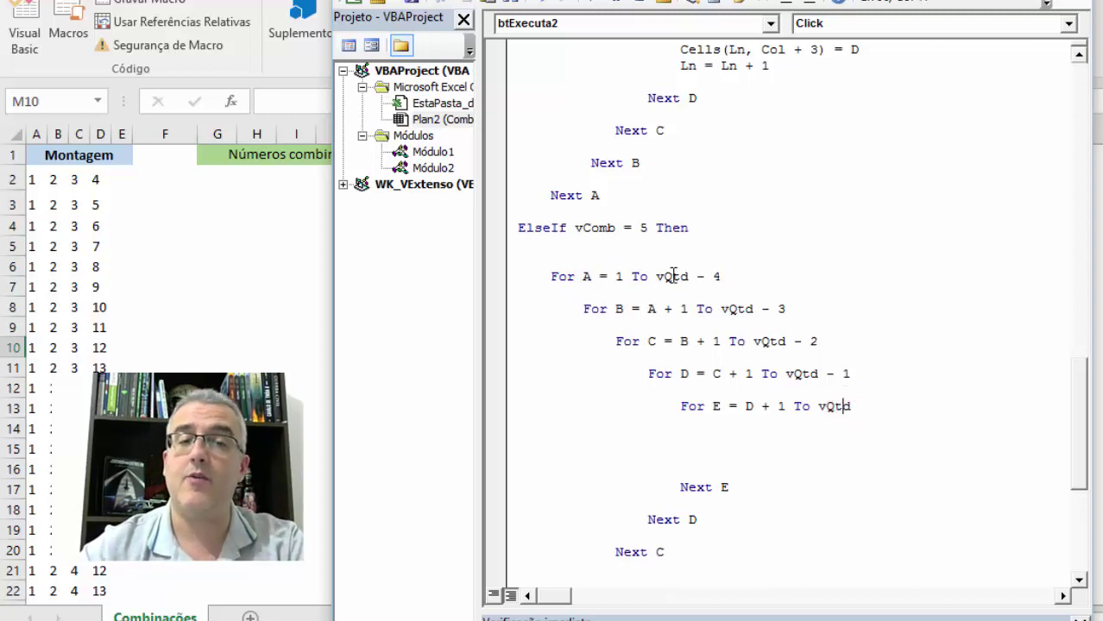
scroll(651, 286, down, 1)
Step: Inside the E loop, write 'Cells(Ln, Col) = A' and paste it into five lines
click(722, 387)
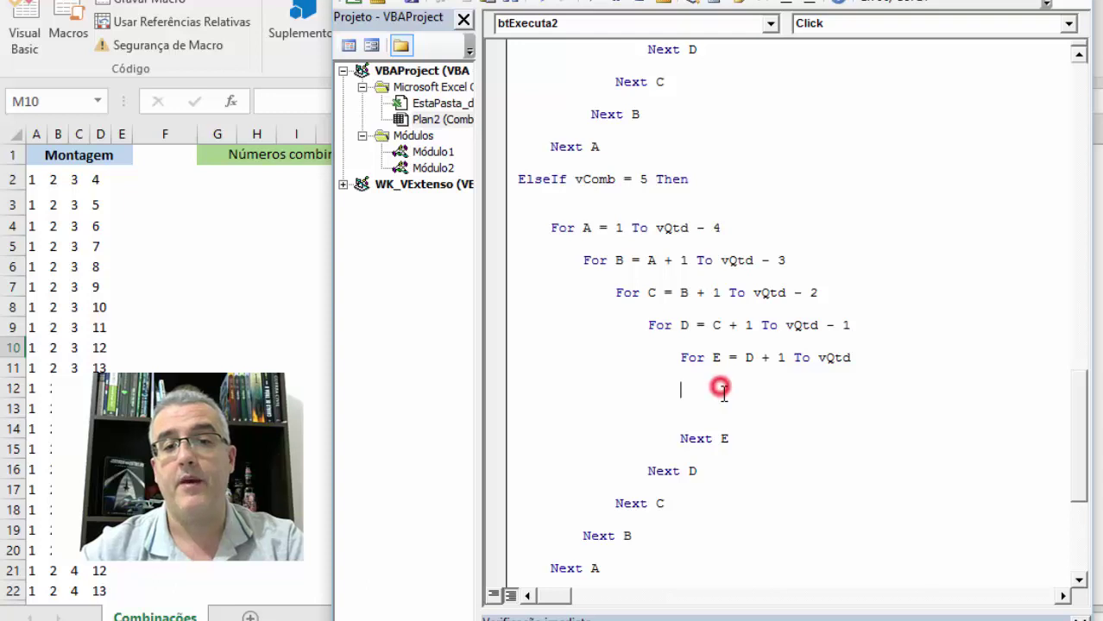
text(ce)
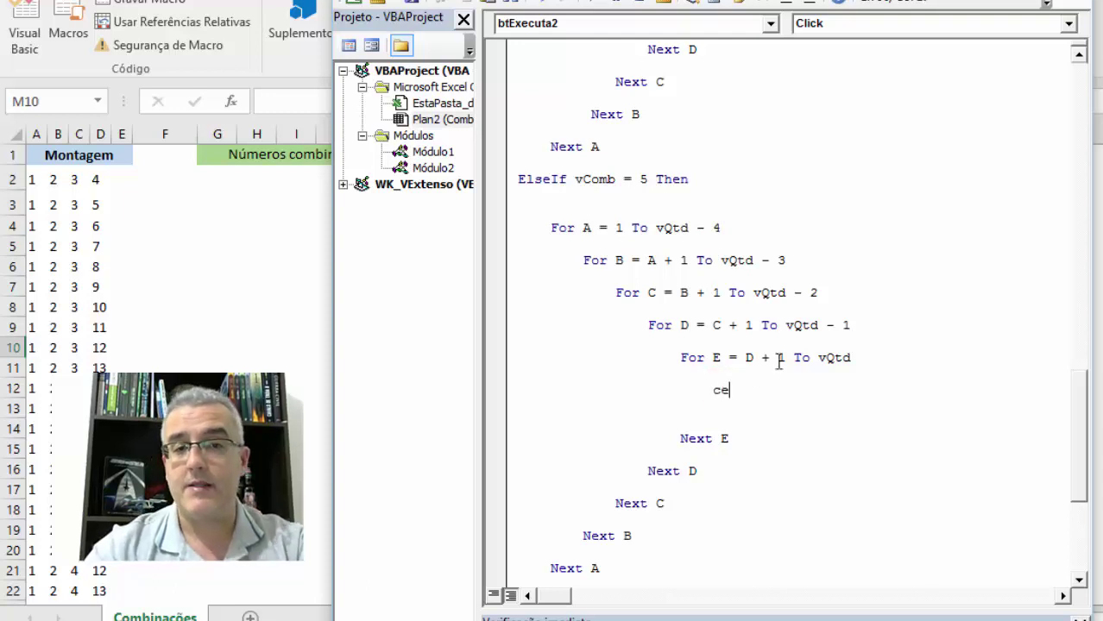
text(lls(ln)
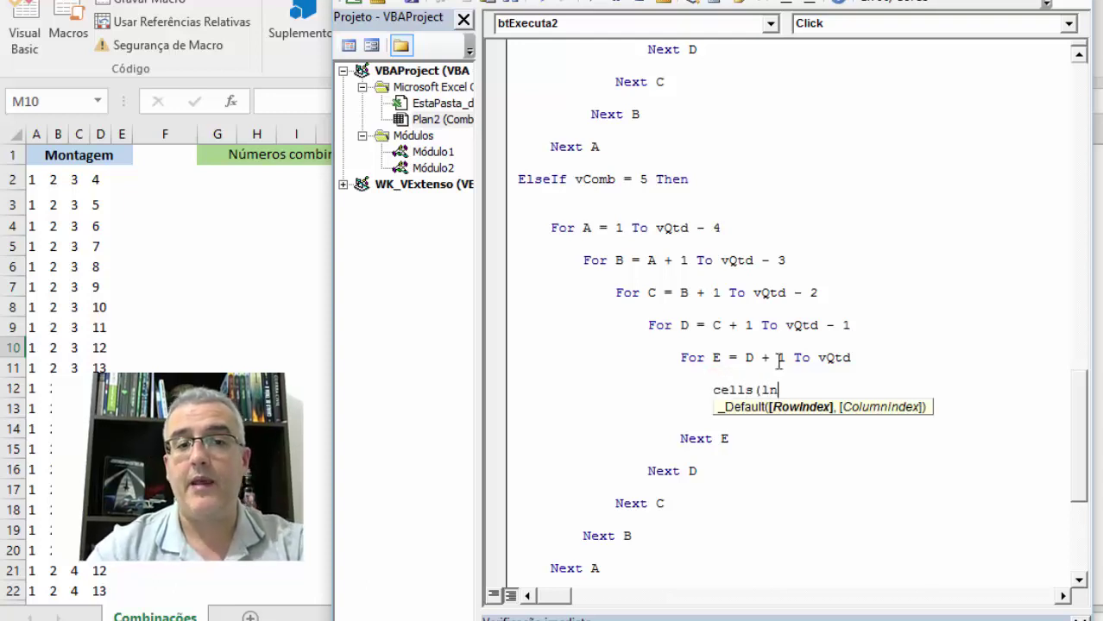
text(,col)
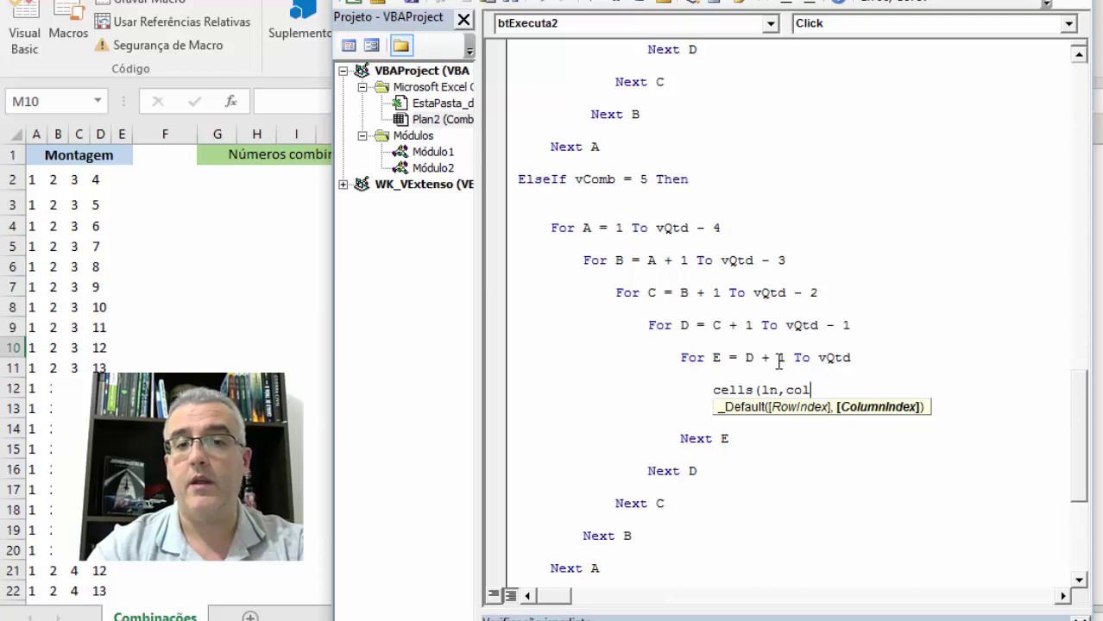
text() =)
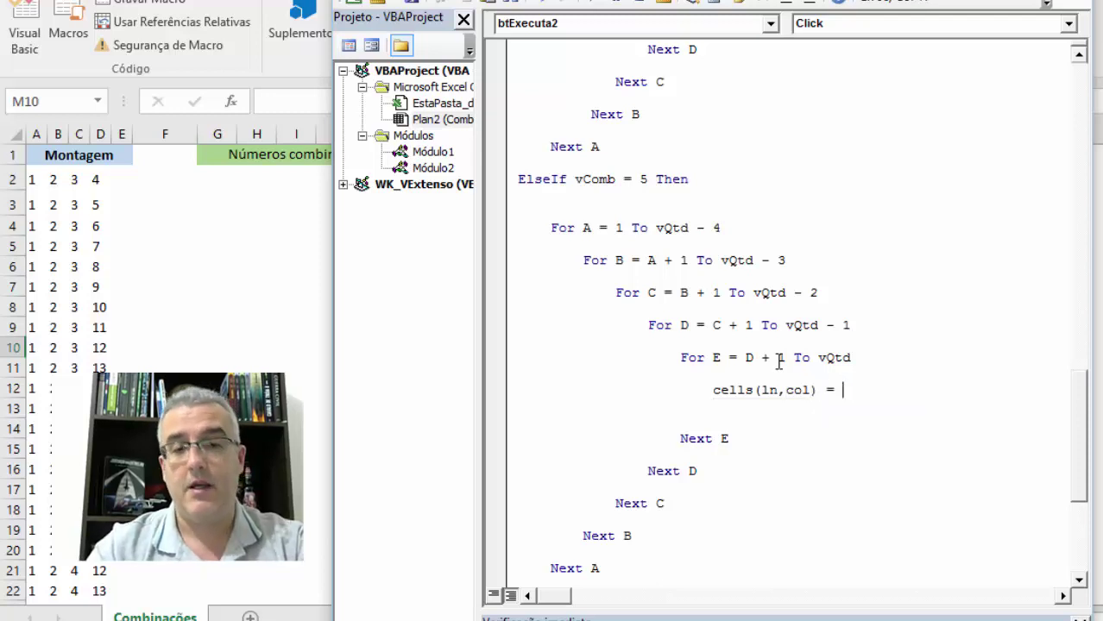
key(shift+Left)
key(shift+Left)
key(shift+Left)
key(shift+Left)
key(shift+Left)
key(shift+Left)
key(shift+Left)
key(shift+Left)
key(shift+Left)
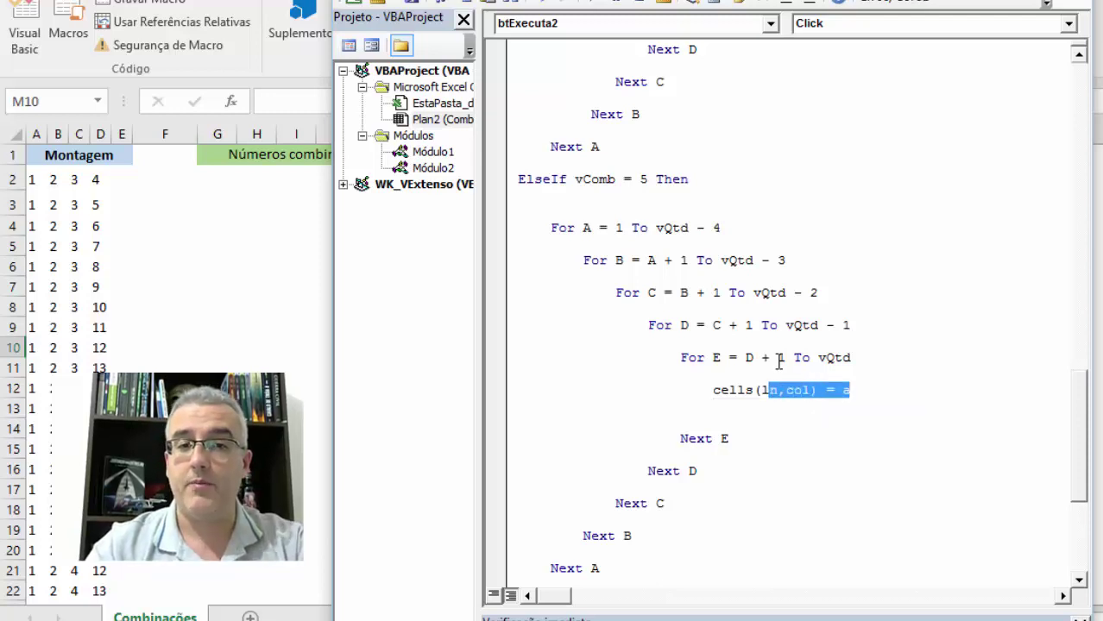
key(shift+Left)
key(shift+Left)
key(shift+Left)
key(shift+Left)
key(shift+Left)
key(shift+Left)
key(ctrl+c)
key(End)
key(Return)
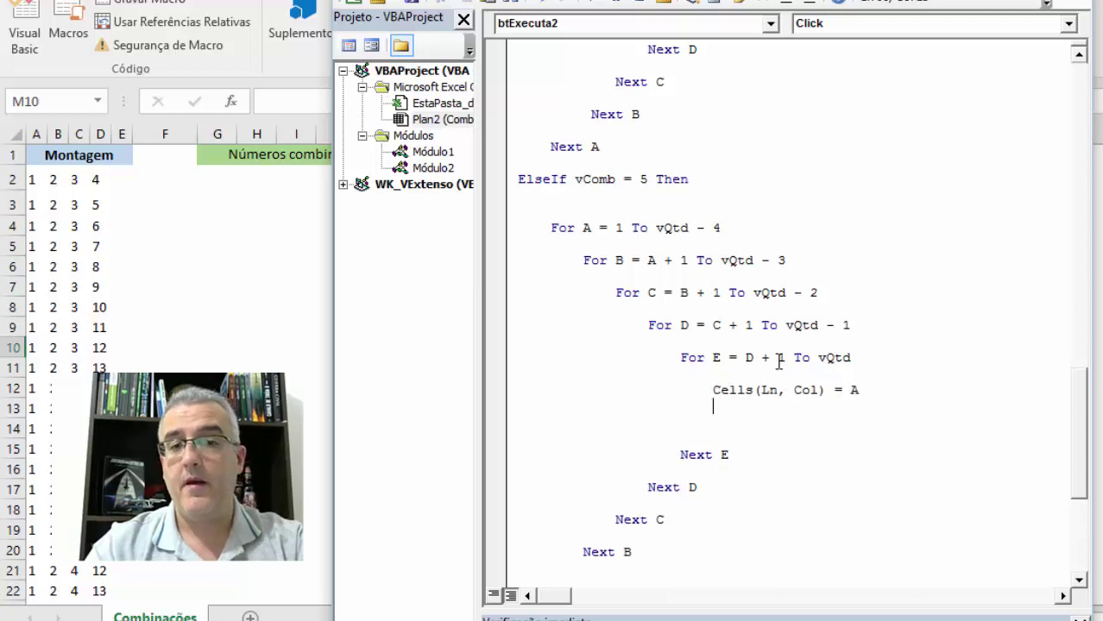
key(ctrl+v)
key(Return)
key(ctrl+v)
key(Return)
key(ctrl+v)
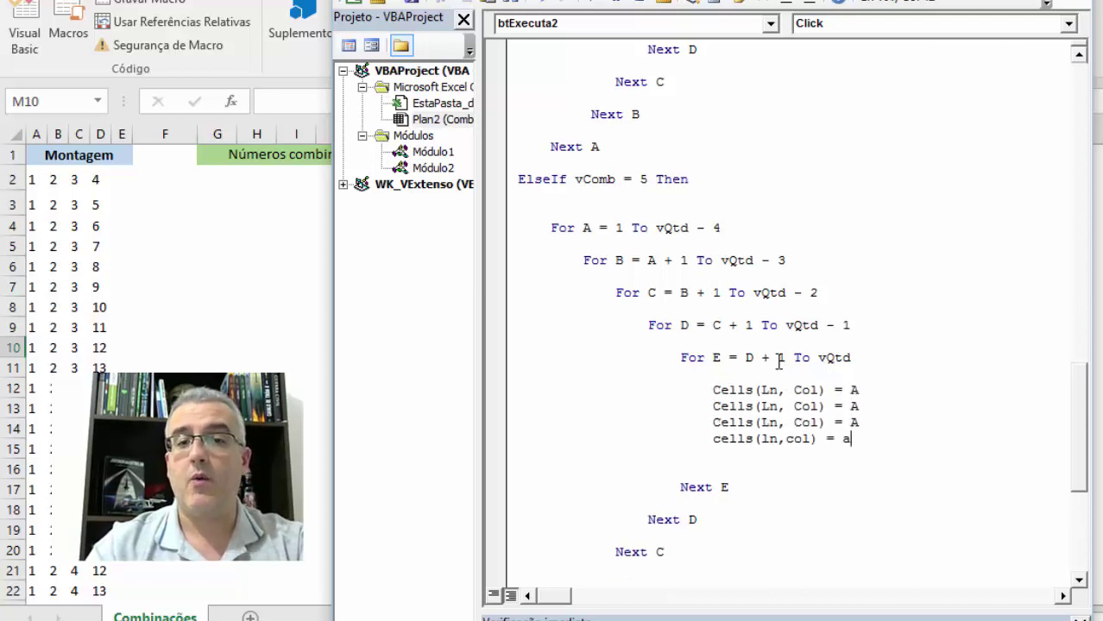
key(Return)
key(ctrl+v)
Step: Edit the copies to write B, C, D and E at Col + 1 through Col + 4
key(Up)
key(Up)
key(Up)
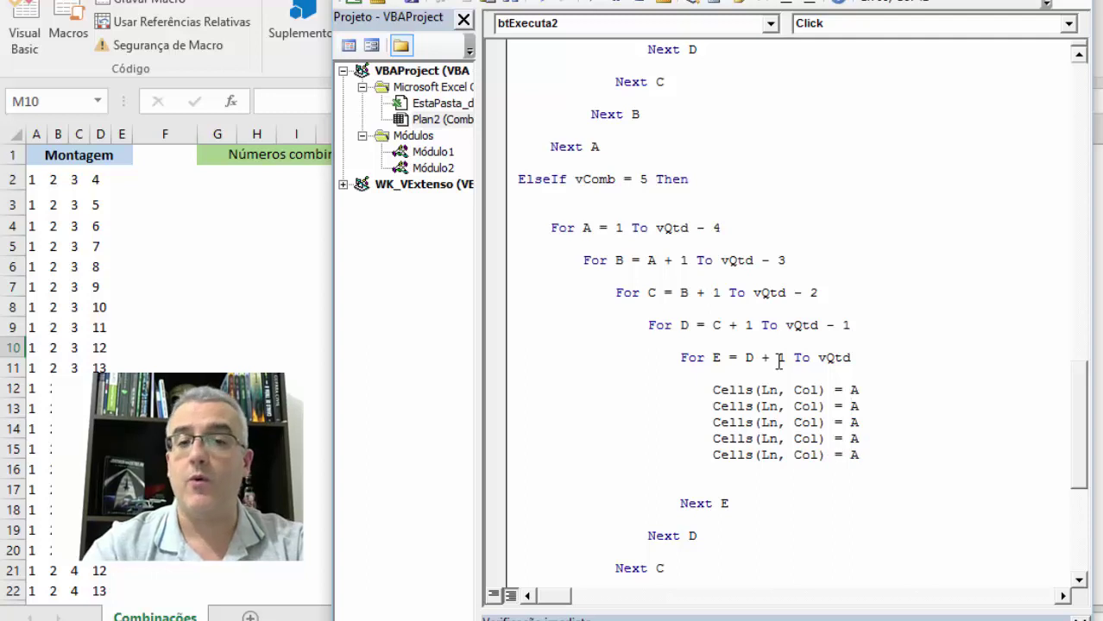
key(BackSpace)
text(B)
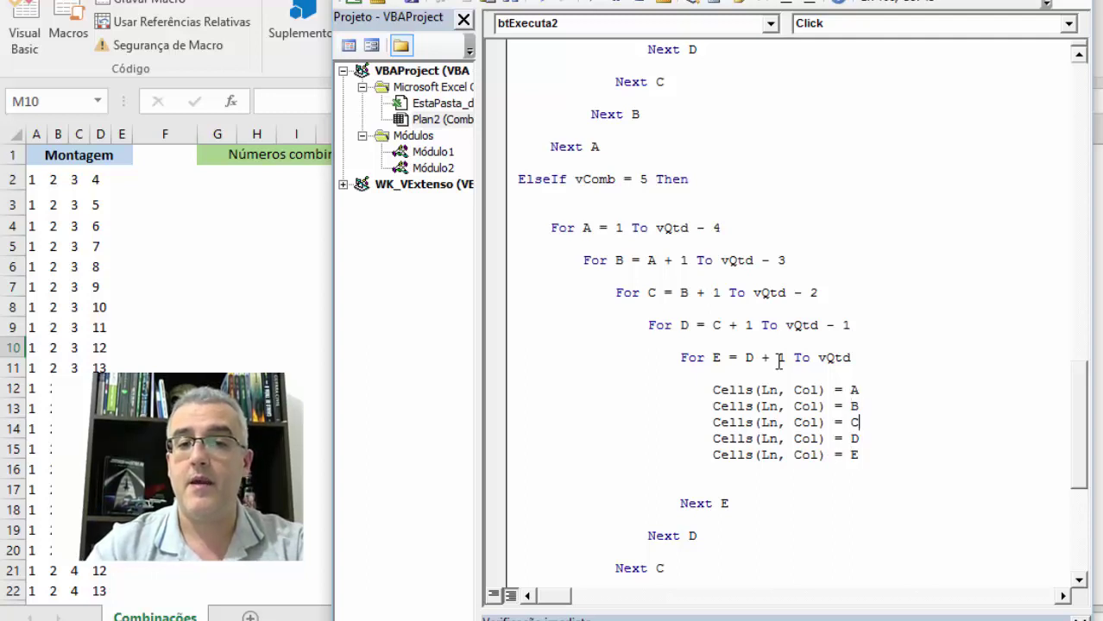
text(+1)
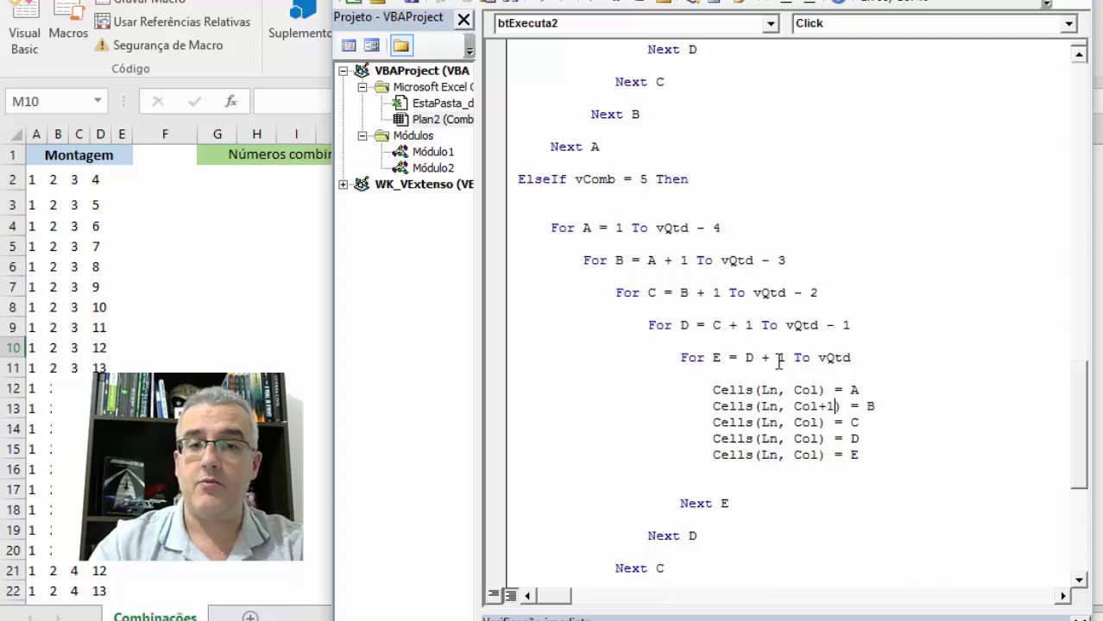
key(Down)
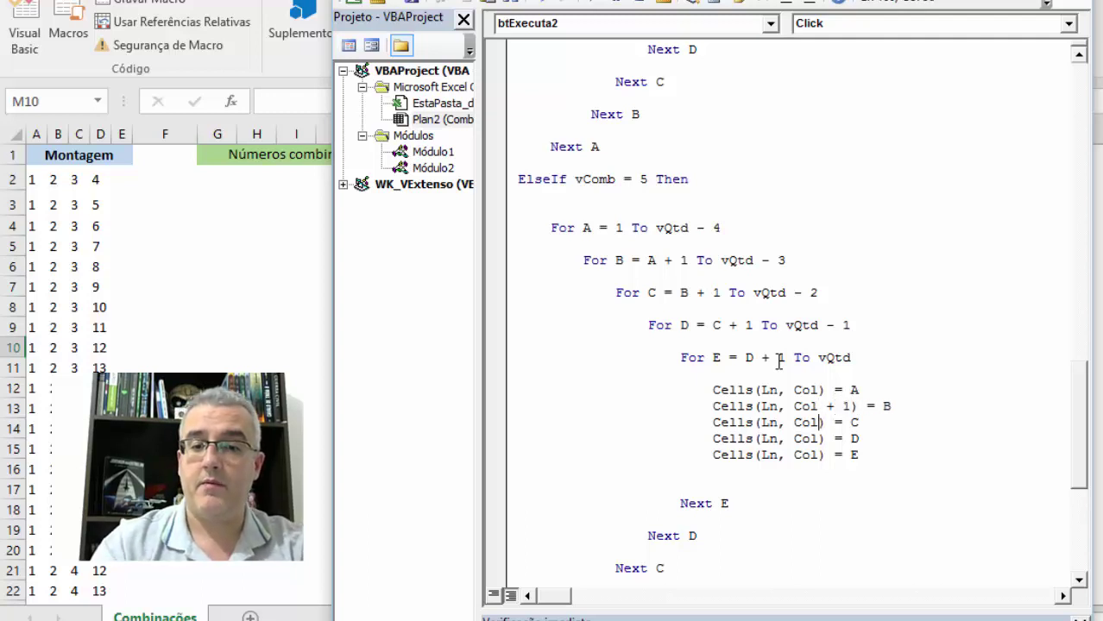
text(+2)
key(Down)
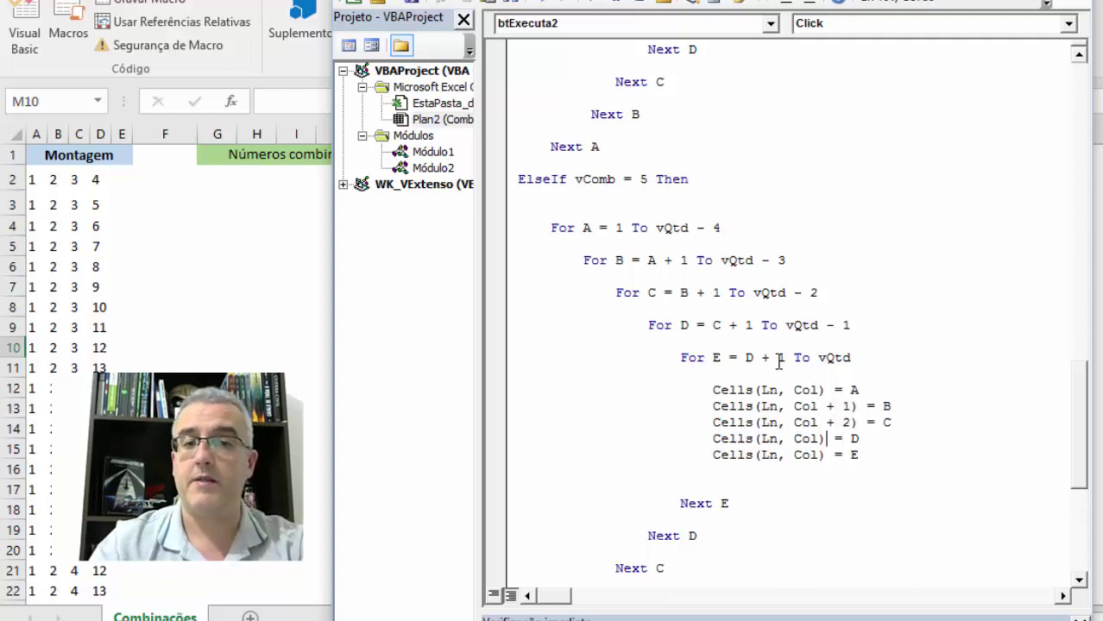
text(+ 4)
key(Down)
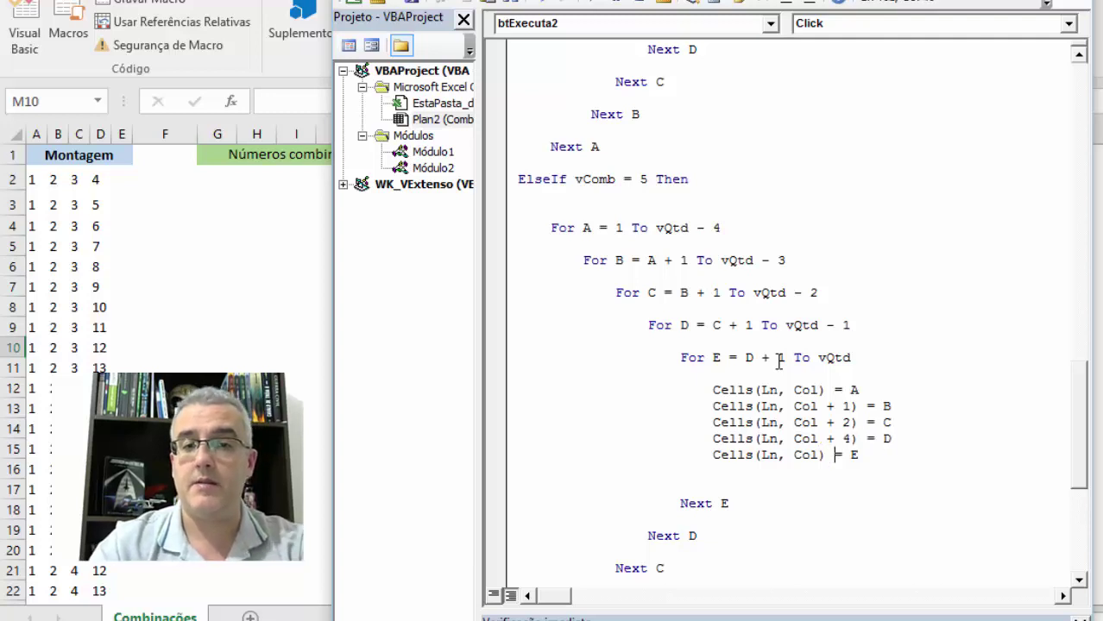
key(Delete)
key(Delete)
text(3)
key(Down)
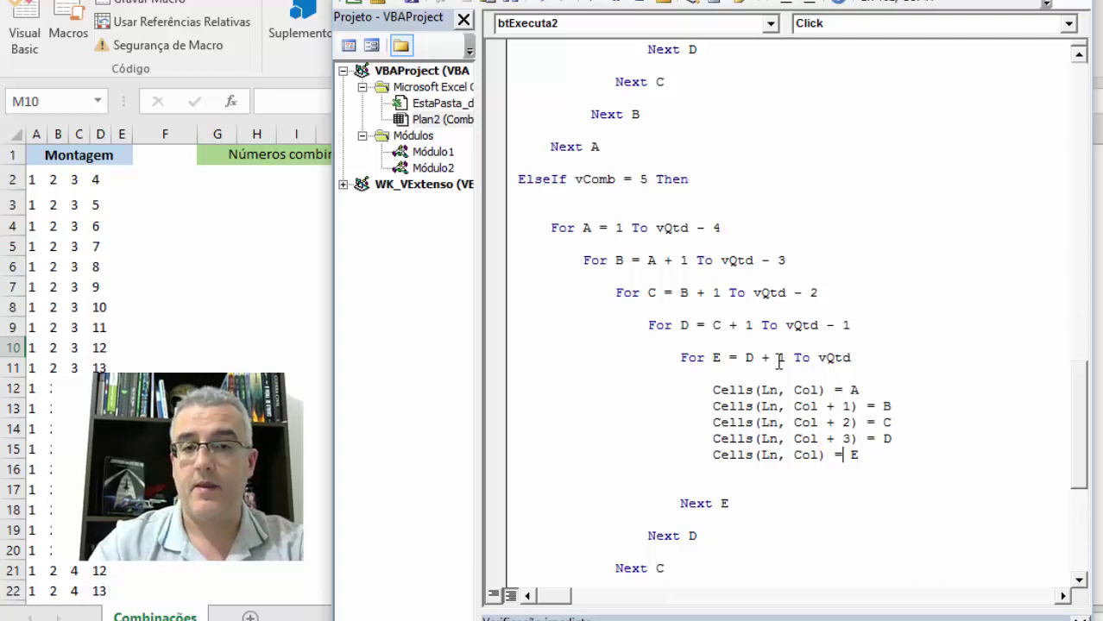
text(+ 4)
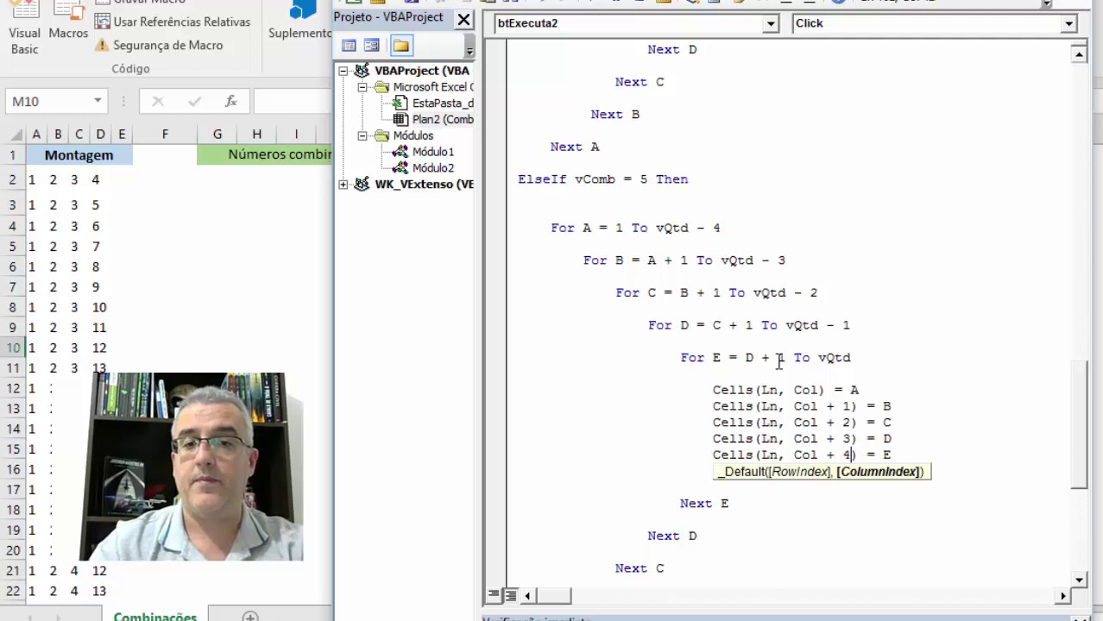
text(4)
key(BackSpace)
Step: Add 'Ln = Ln + 1' below the five Cells assignments
key(Down)
key(Down)
key(Down)
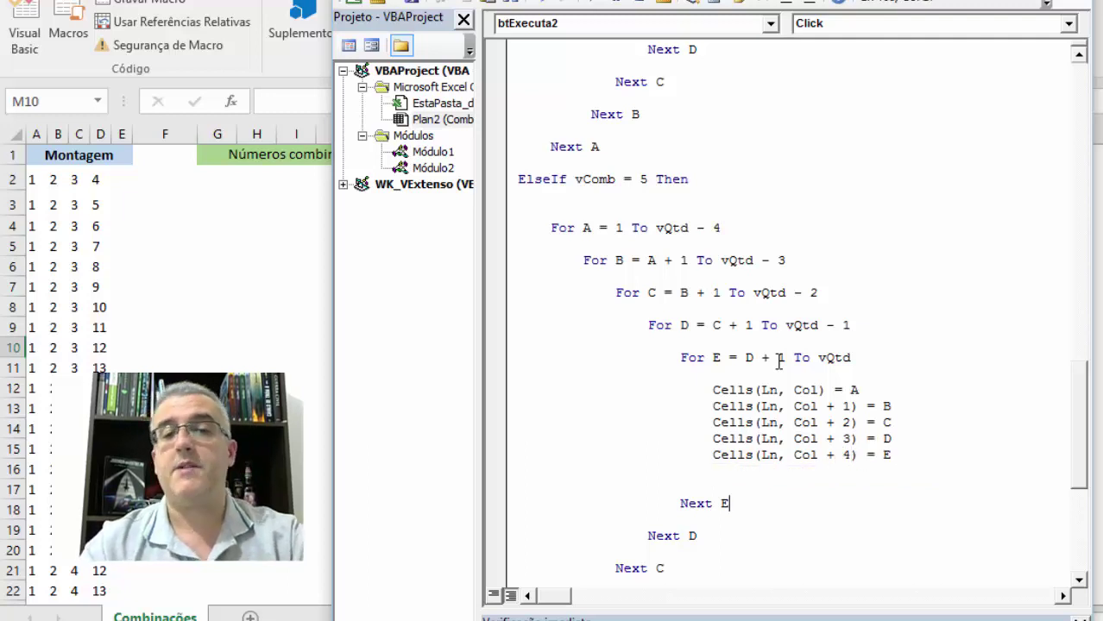
key(Up)
key(Up)
key(Tab)
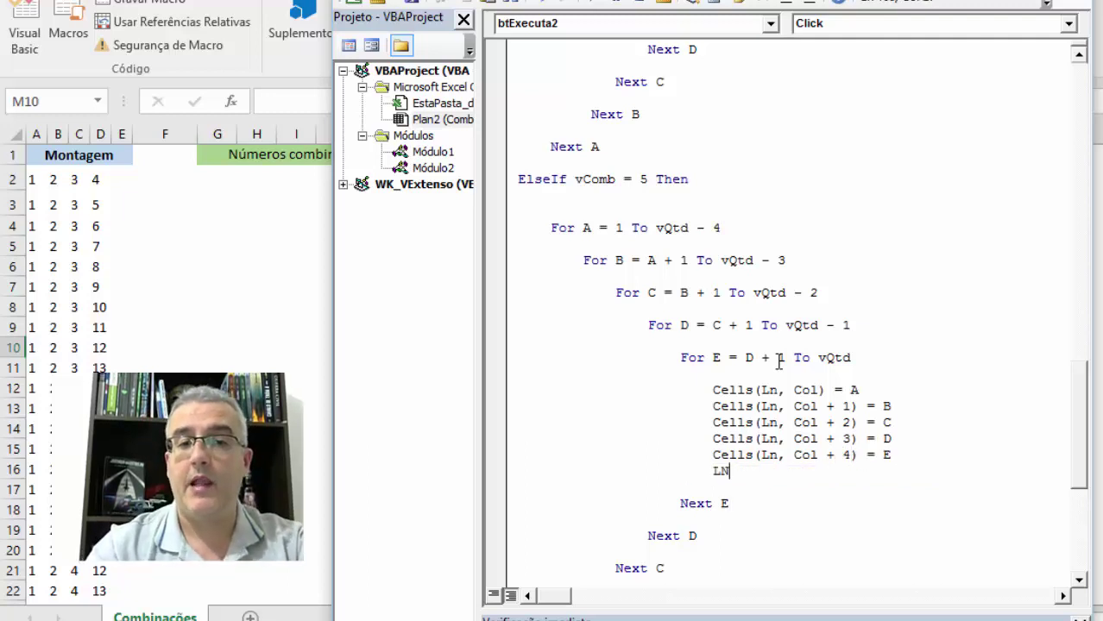
text( = LN )
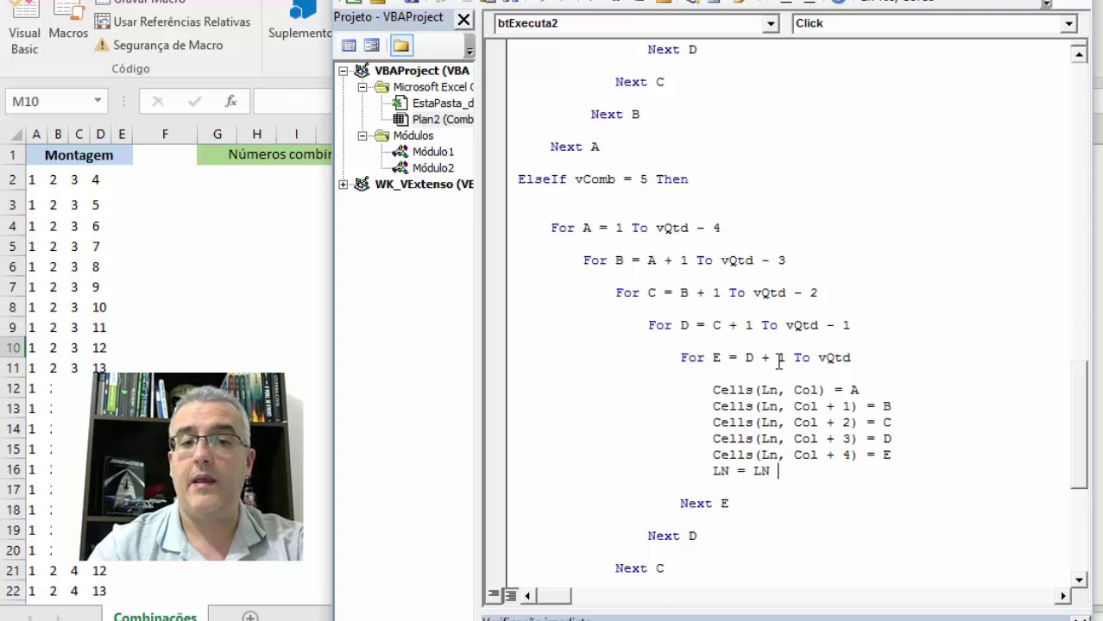
text(+ 1)
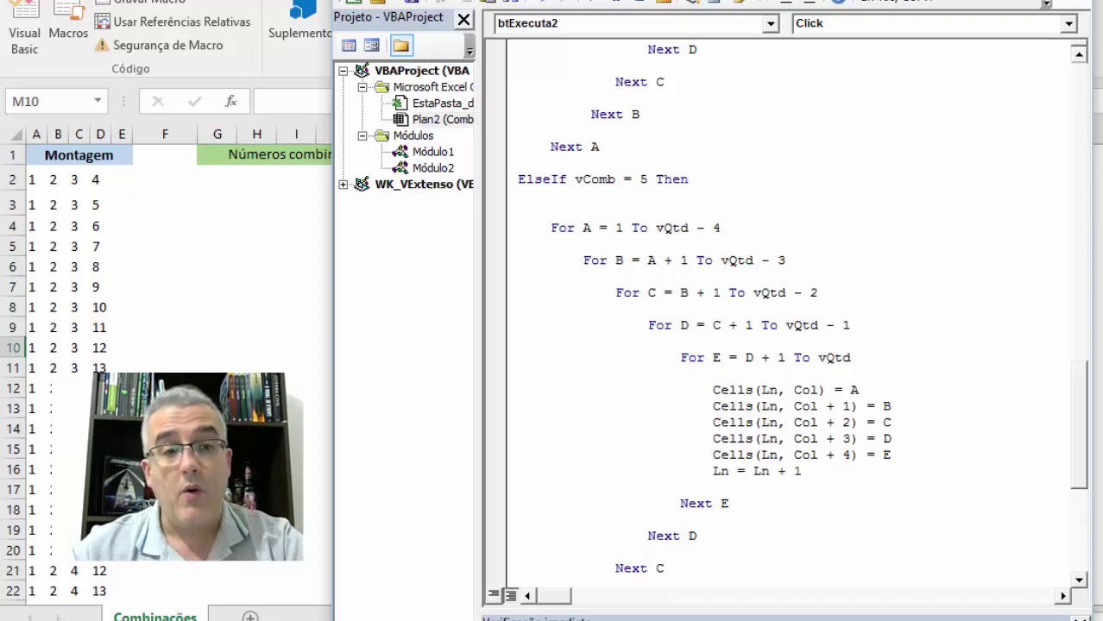
click(648, 520)
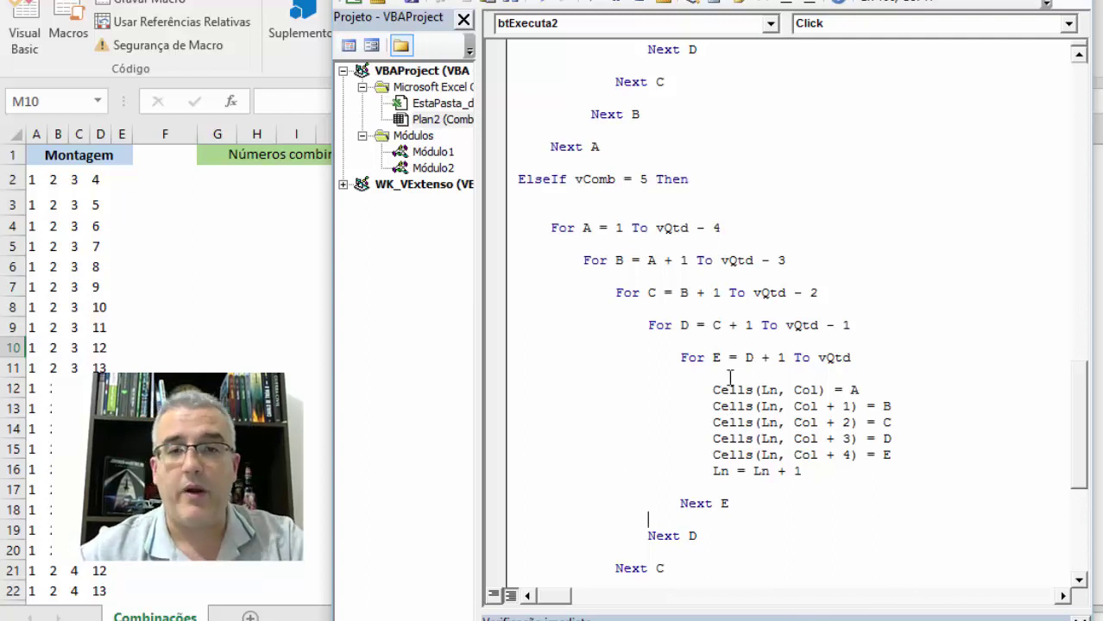
Step: Delete the blank line under 'ElseIf vComb = 5 Then' and review the For A…Next A block
scroll(729, 373, down, 1)
scroll(723, 354, down, 1)
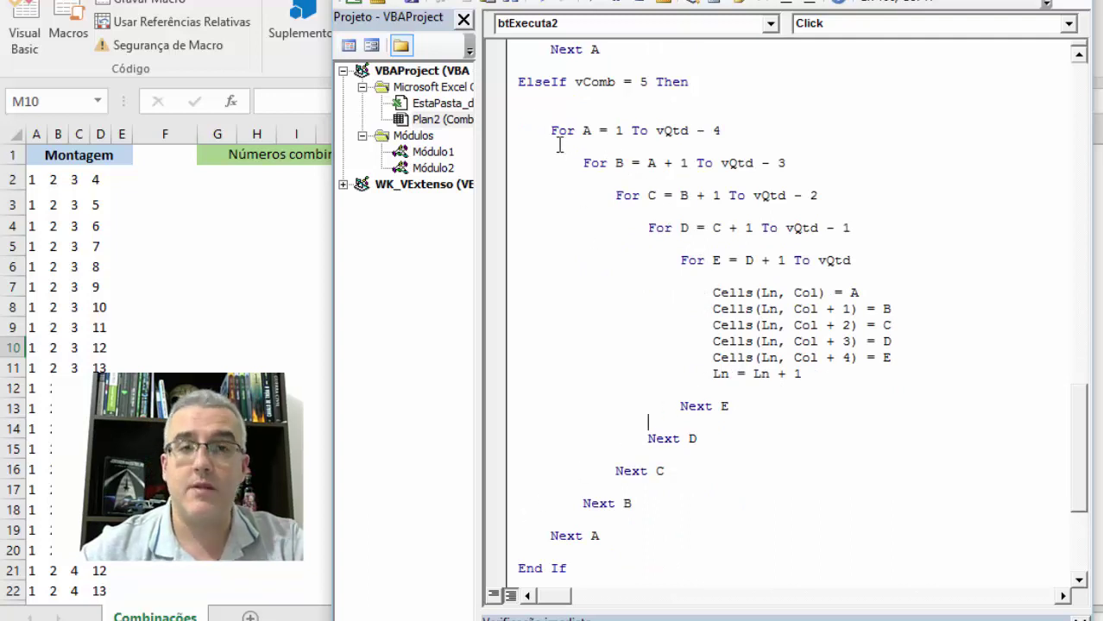
click(571, 115)
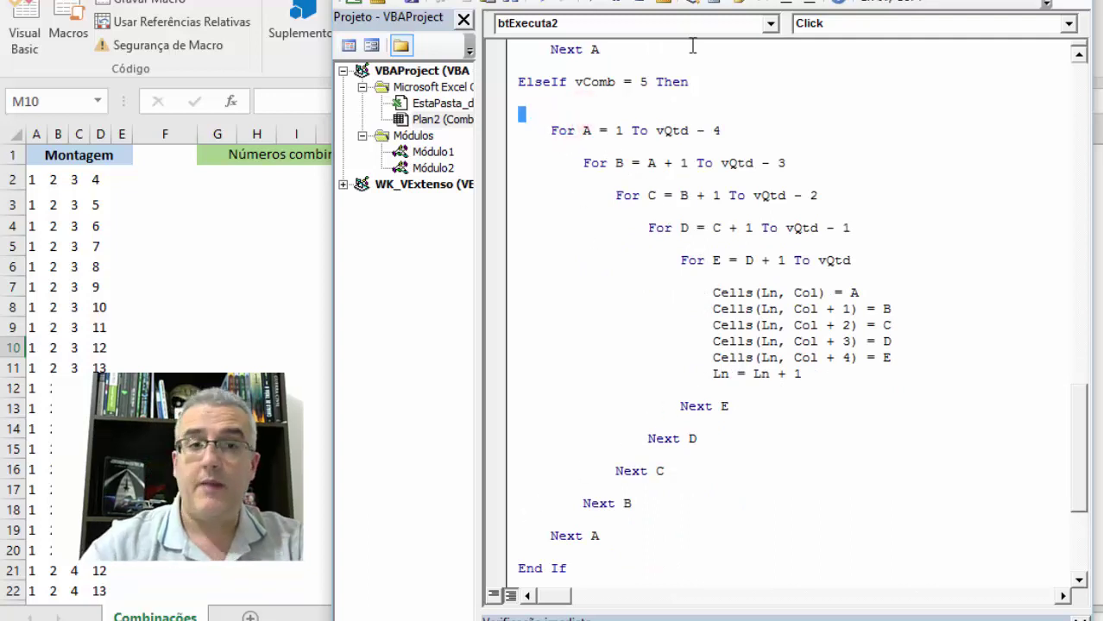
key(Delete)
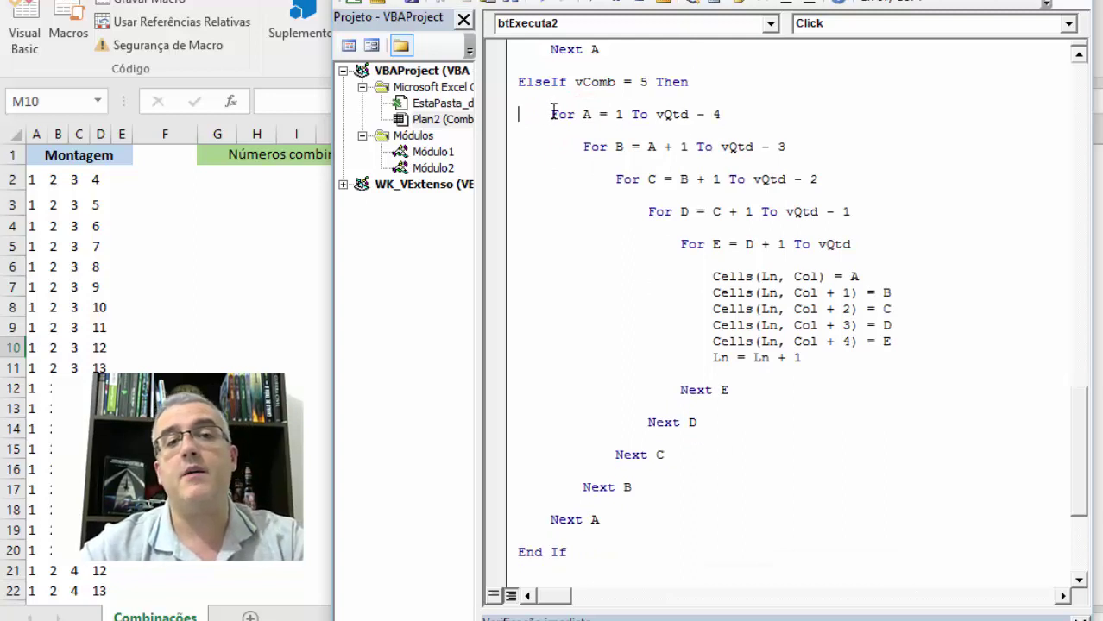
click(550, 114)
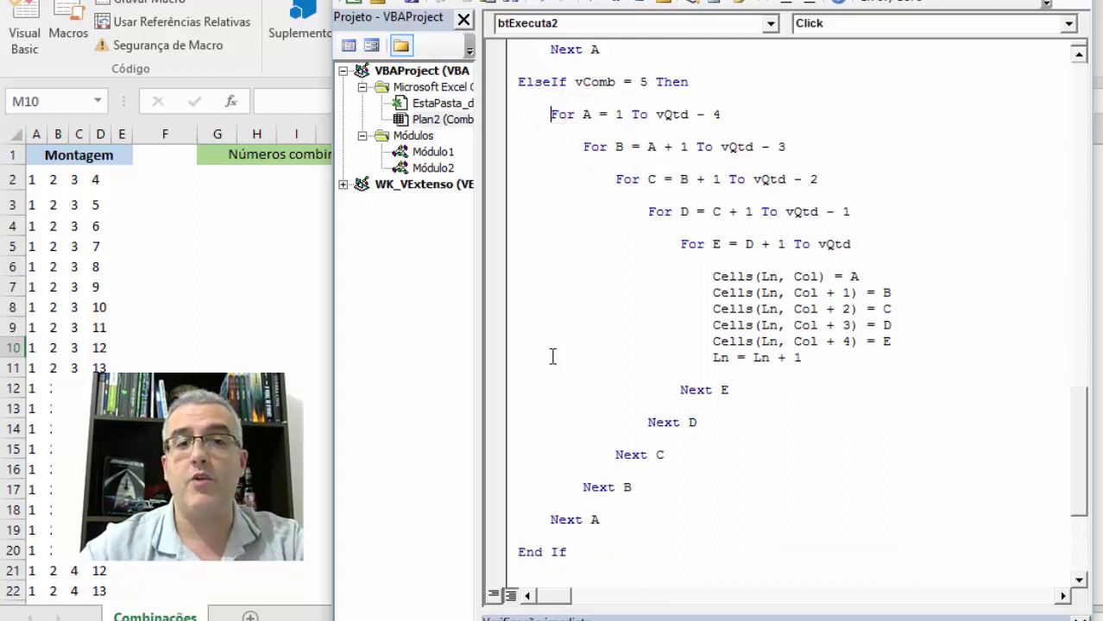
mouse_move(551, 113)
mouse_down()
mouse_move(551, 509)
mouse_move(601, 517)
mouse_up()
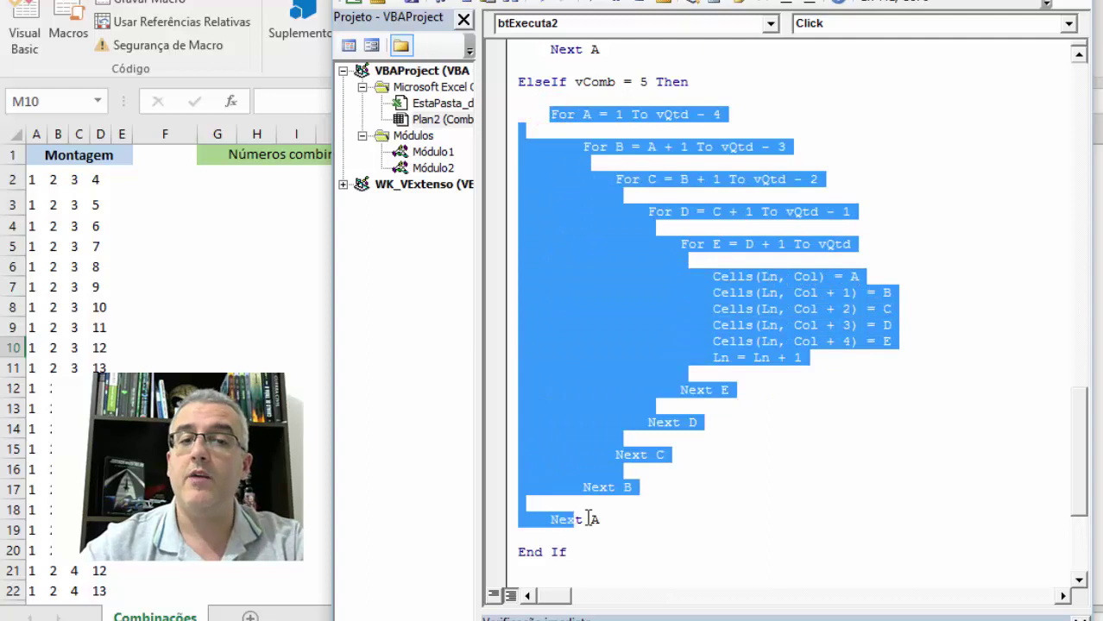
click(622, 311)
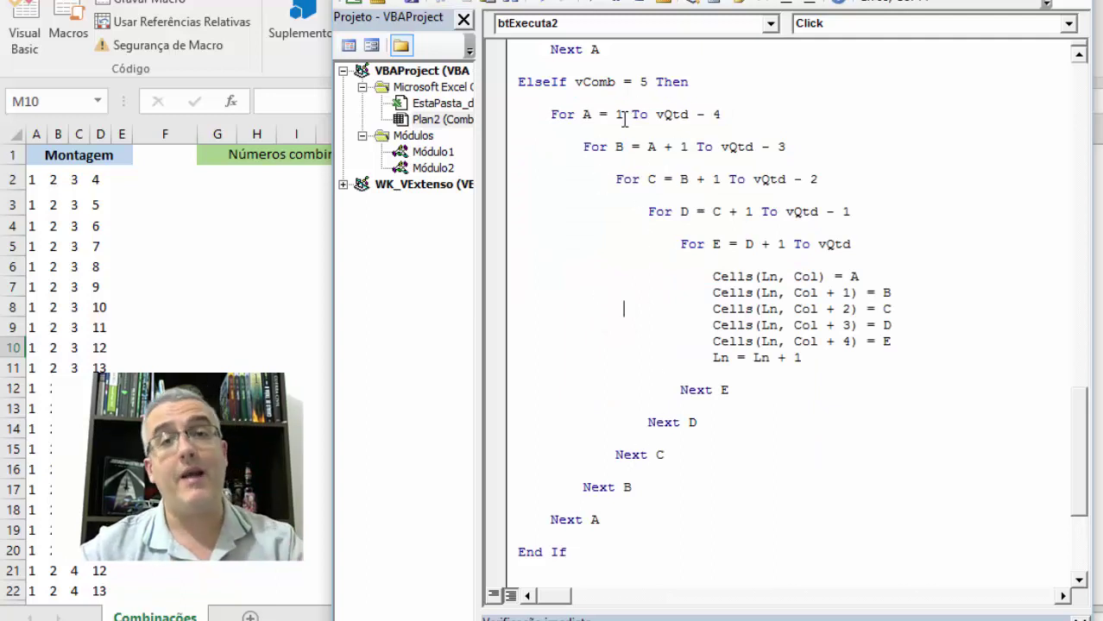
scroll(699, 294, down, 1)
click(613, 487)
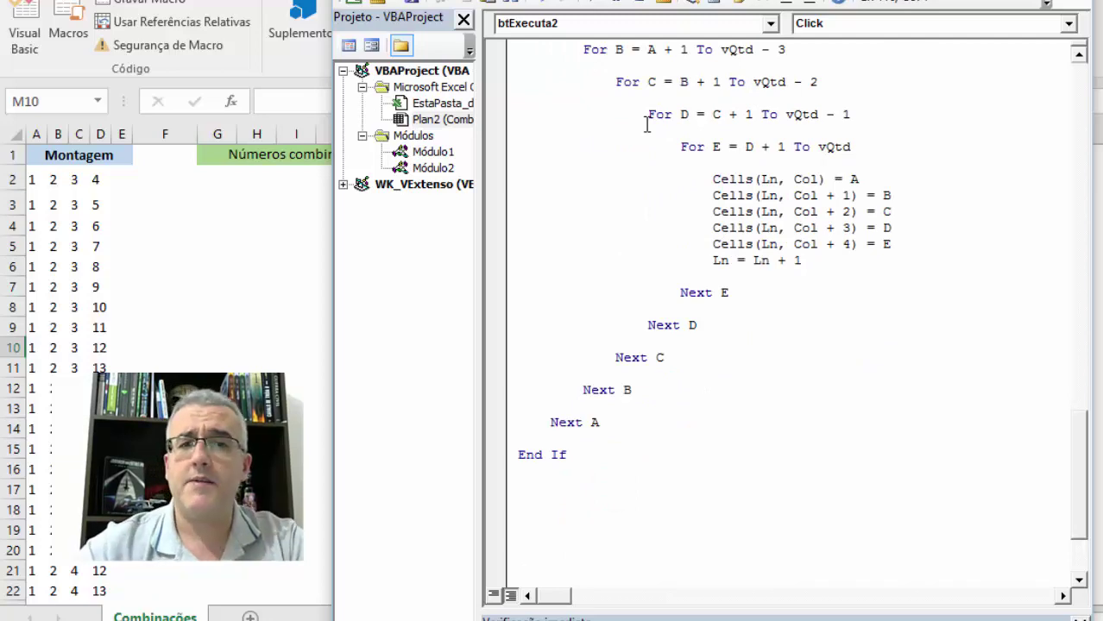
Step: Back in the worksheet, set the group size in N3 to 5
key(alt+F11)
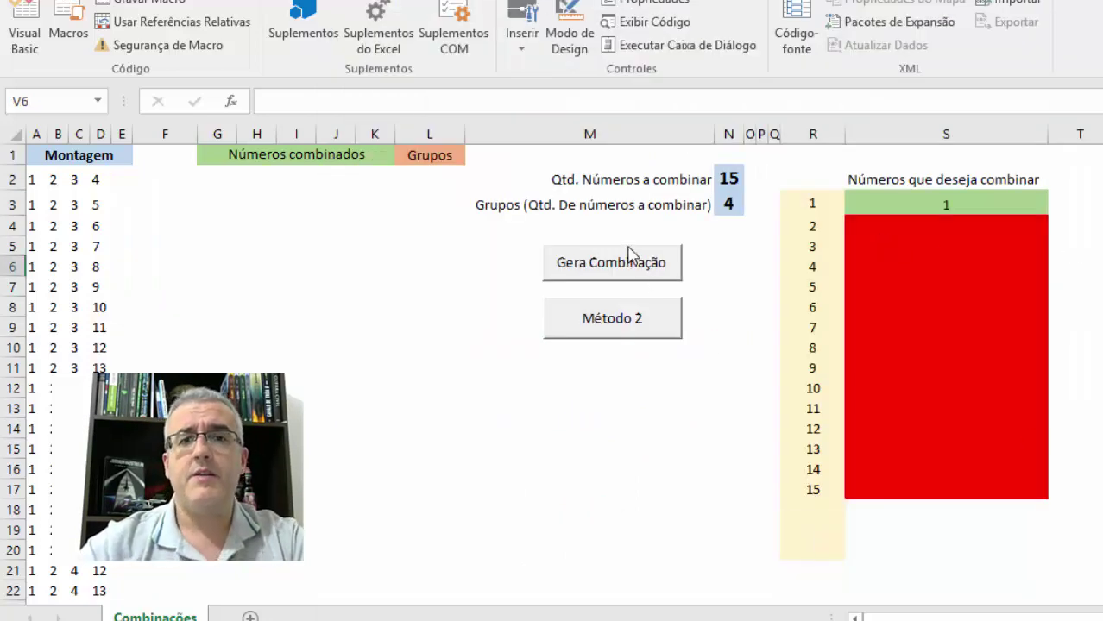
click(729, 205)
text(5)
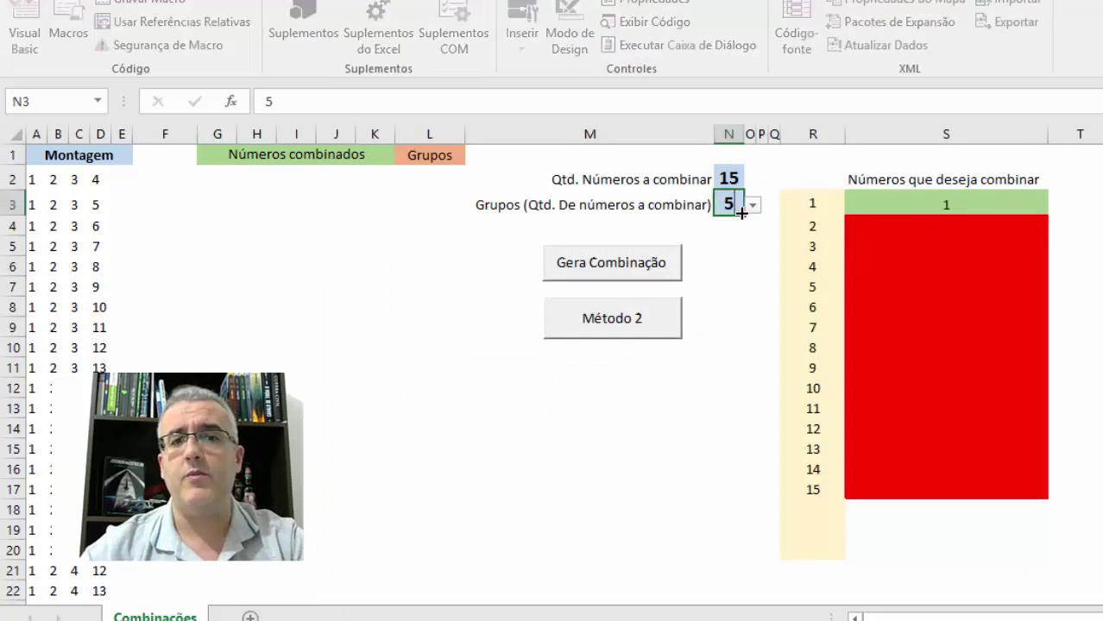
key(Return)
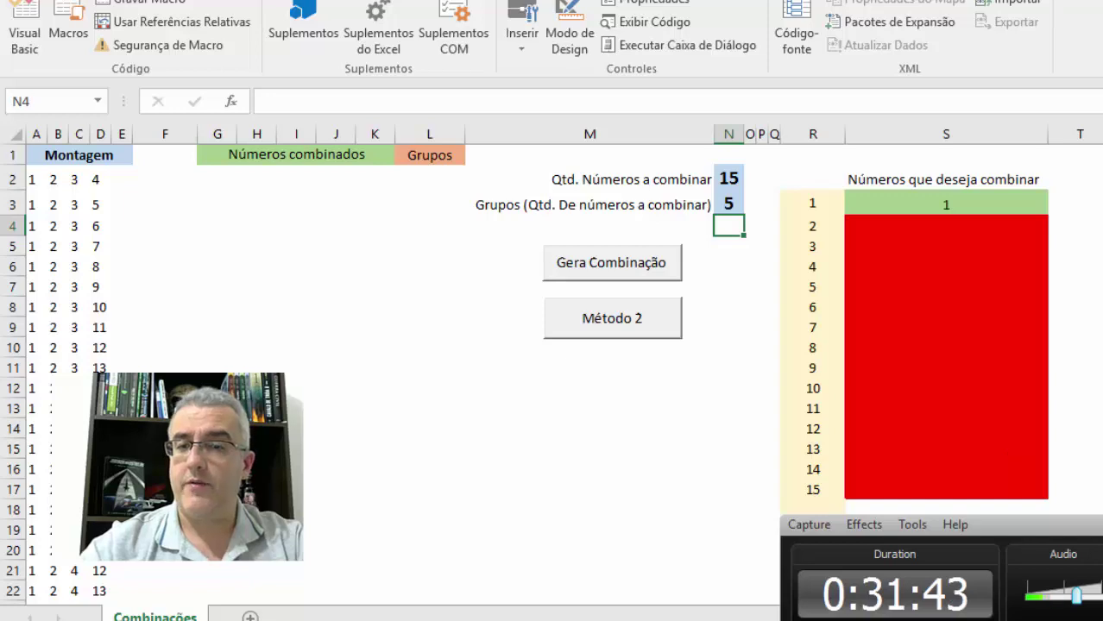
Step: Regenerate the combinations with Método 2 and start a =COMBIN(15;5) check in M13
click(613, 324)
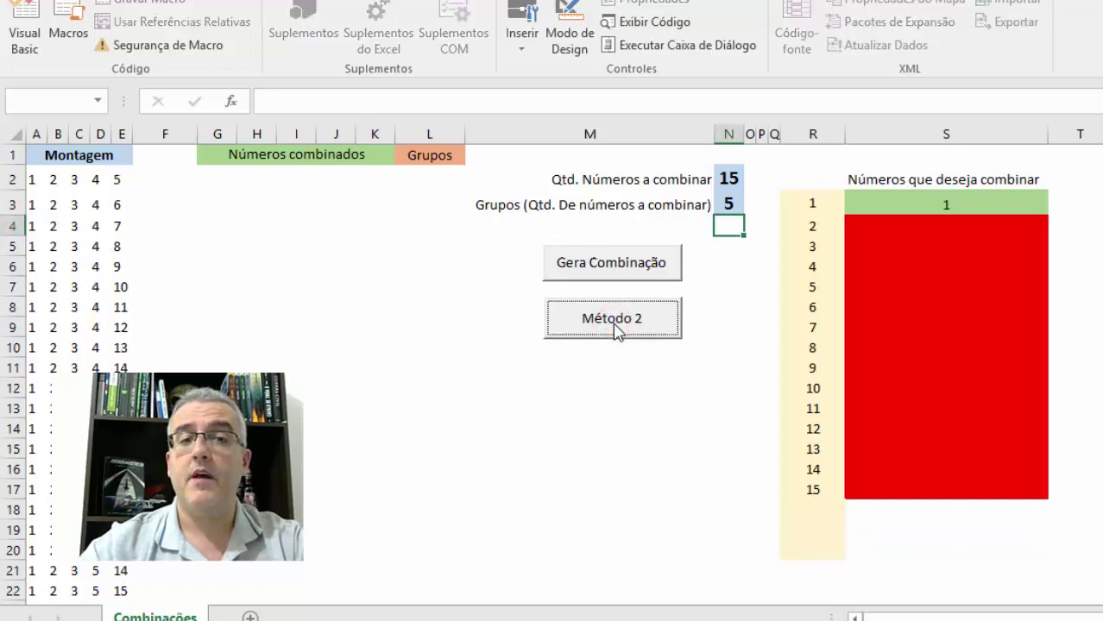
click(620, 402)
text(=COMB)
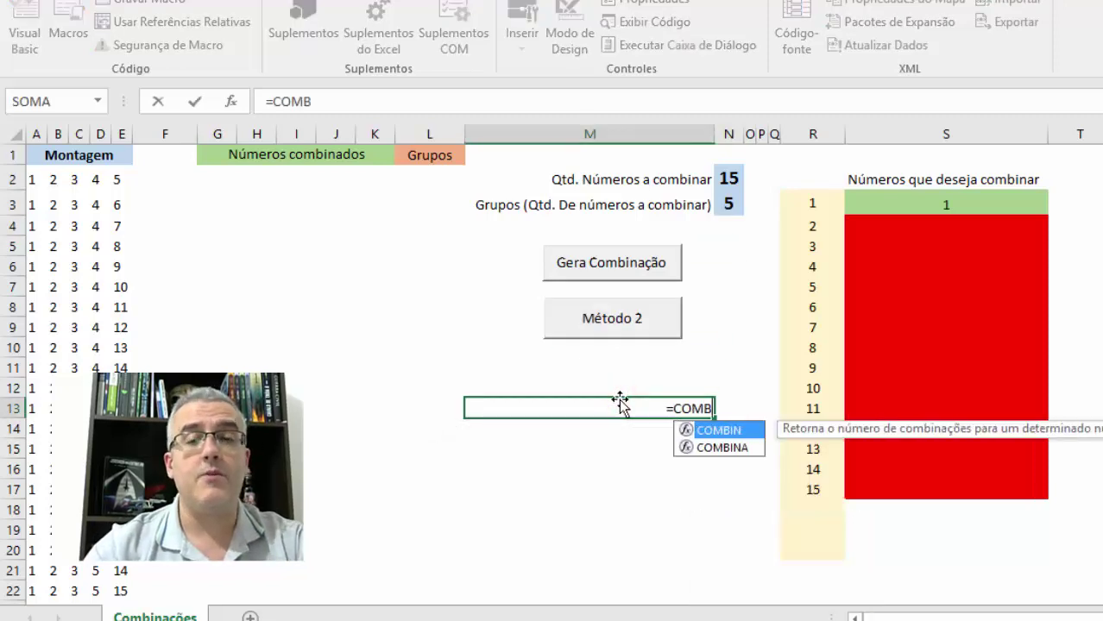
text(IN()
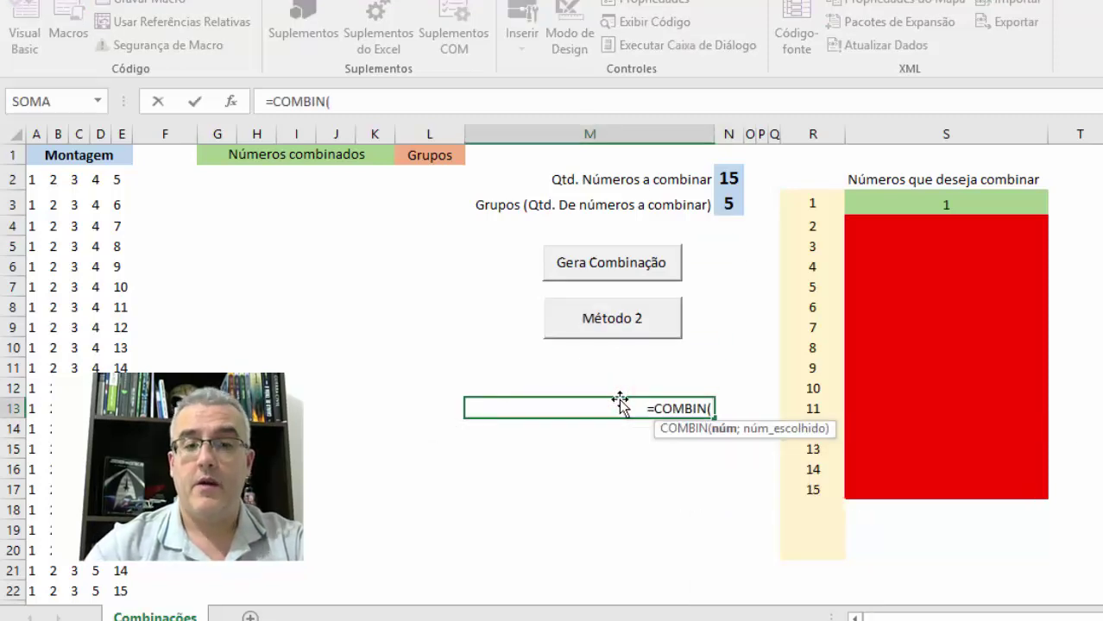
text(15;)
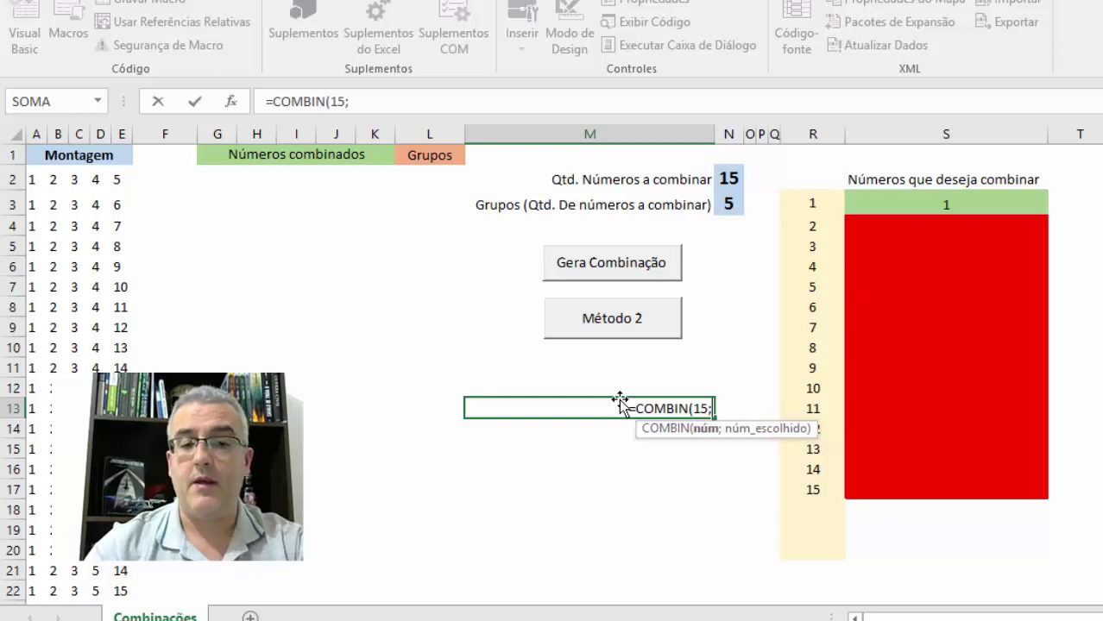
text(5))
Step: Enter =COMBIN(15;5) in M13 to get 3003, then clear the check
key(Return)
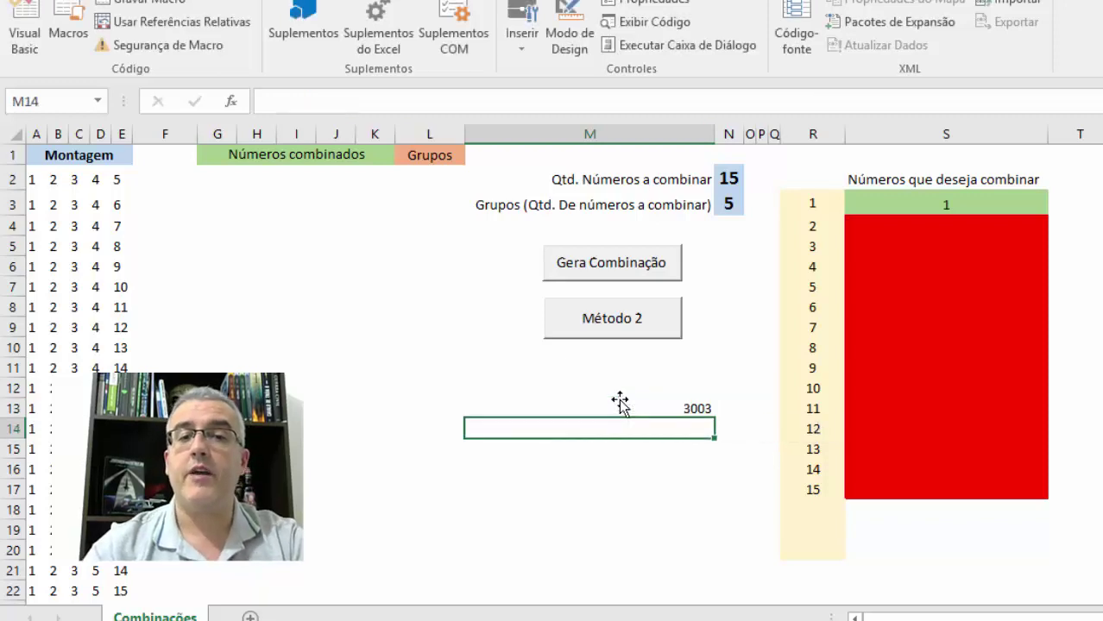
click(619, 402)
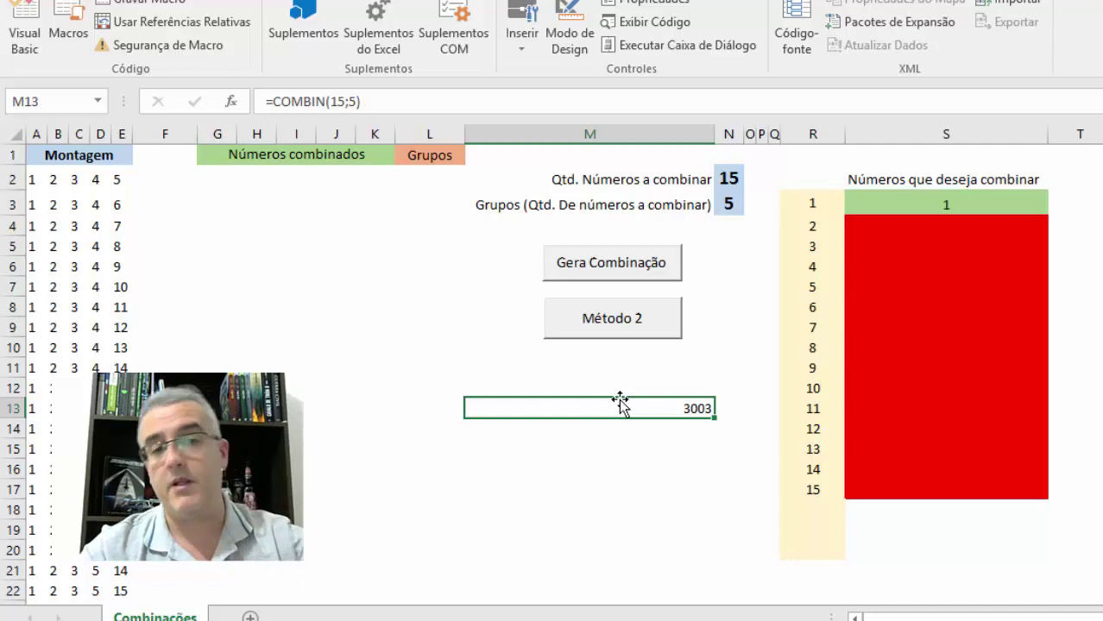
key(Delete)
Step: Jump to the last combination at row 3004 and back to the top
key(Left)
key(Left)
key(Left)
key(Left)
key(Left)
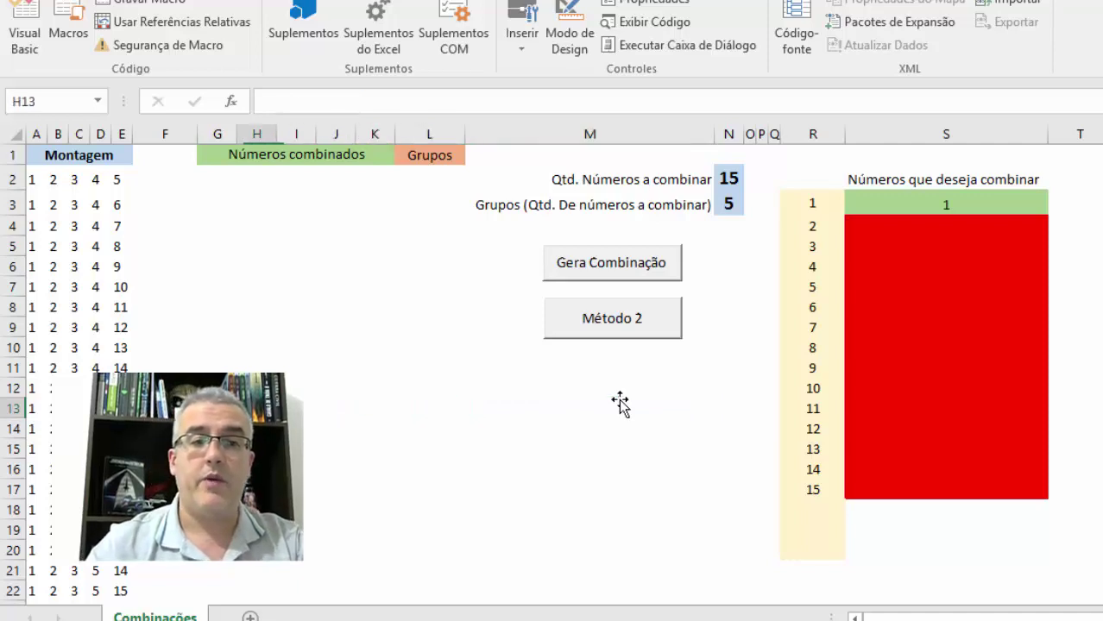
key(Left)
key(Left)
key(Left)
key(Left)
key(Left)
key(Left)
key(ctrl+Down)
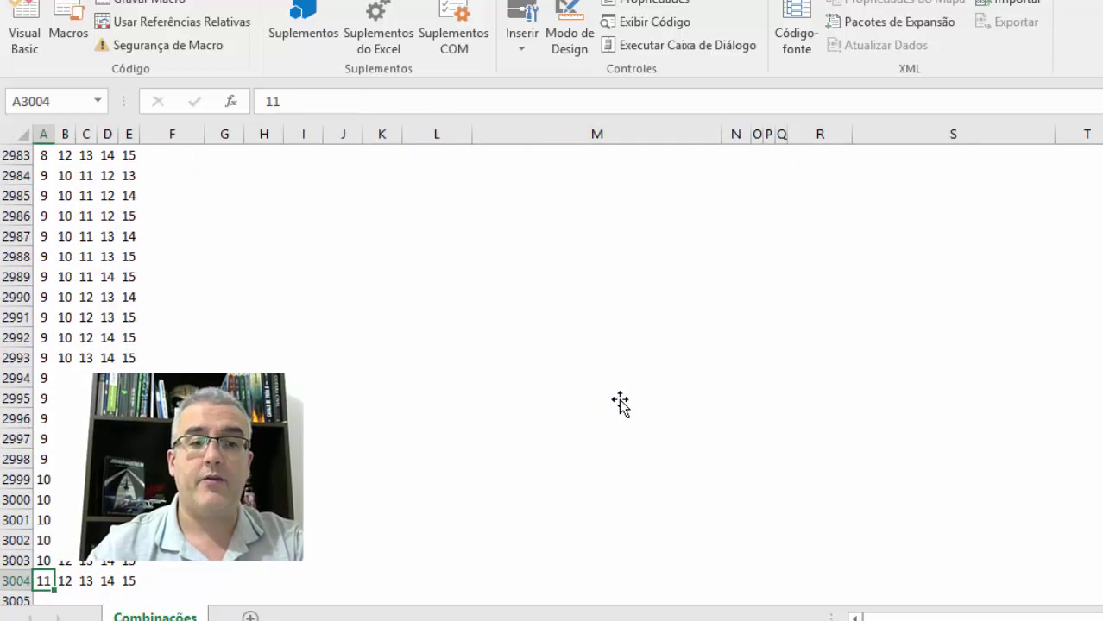
key(Down)
key(Up)
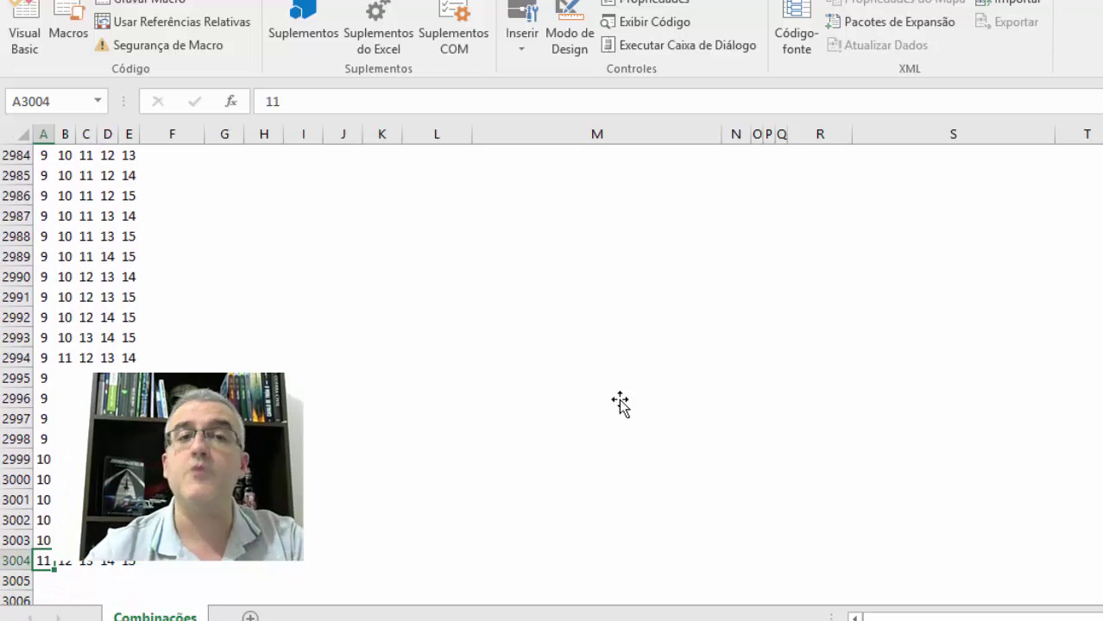
key(ctrl+Up)
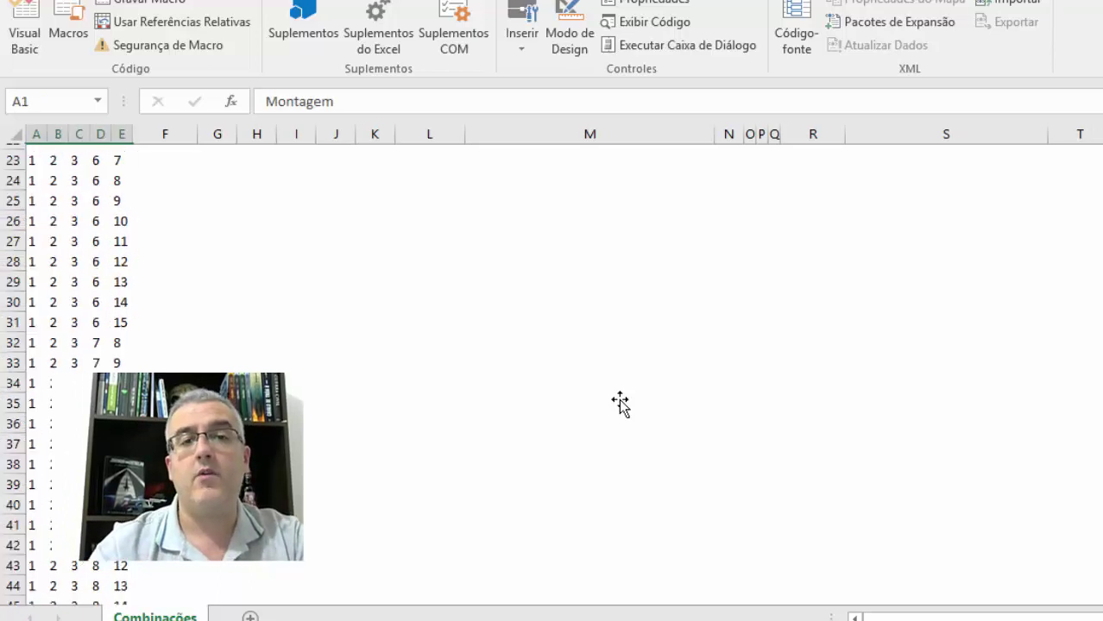
Step: Check the last value in column E, return to A1, and reopen the VBA editor
key(Down)
key(Down)
key(Right)
key(Right)
key(Right)
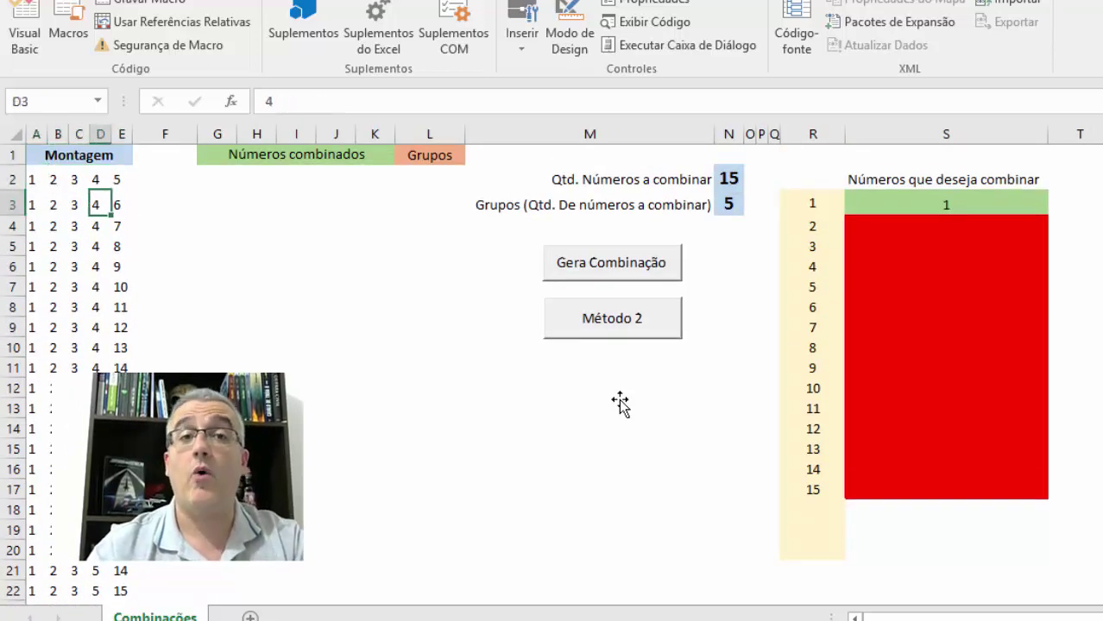
key(Right)
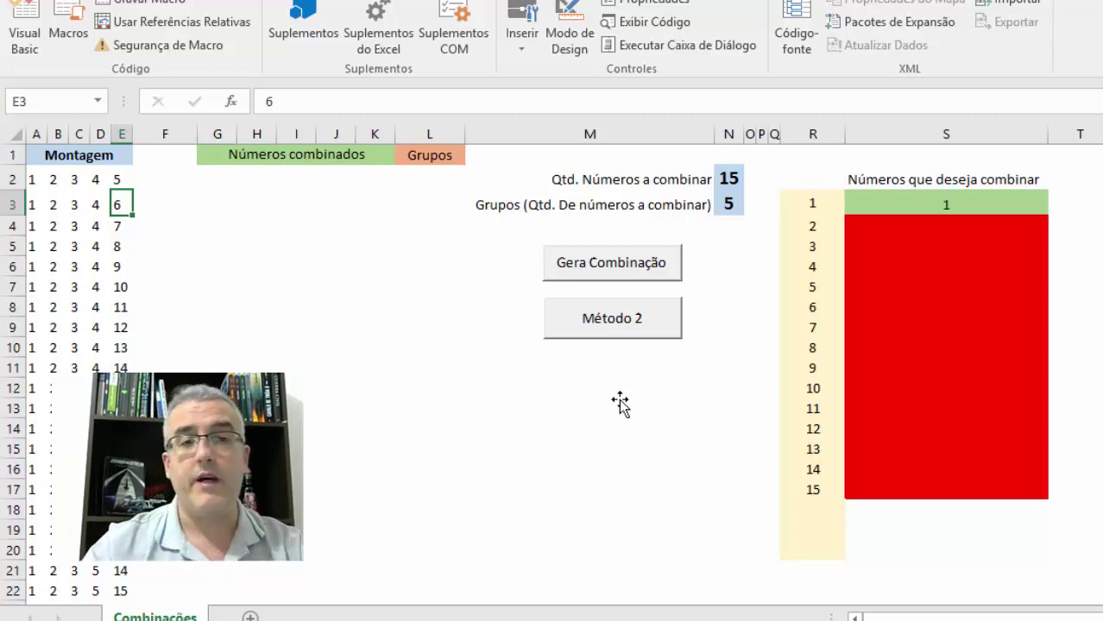
key(Down)
key(Down)
key(Down)
key(Down)
key(ctrl+Down)
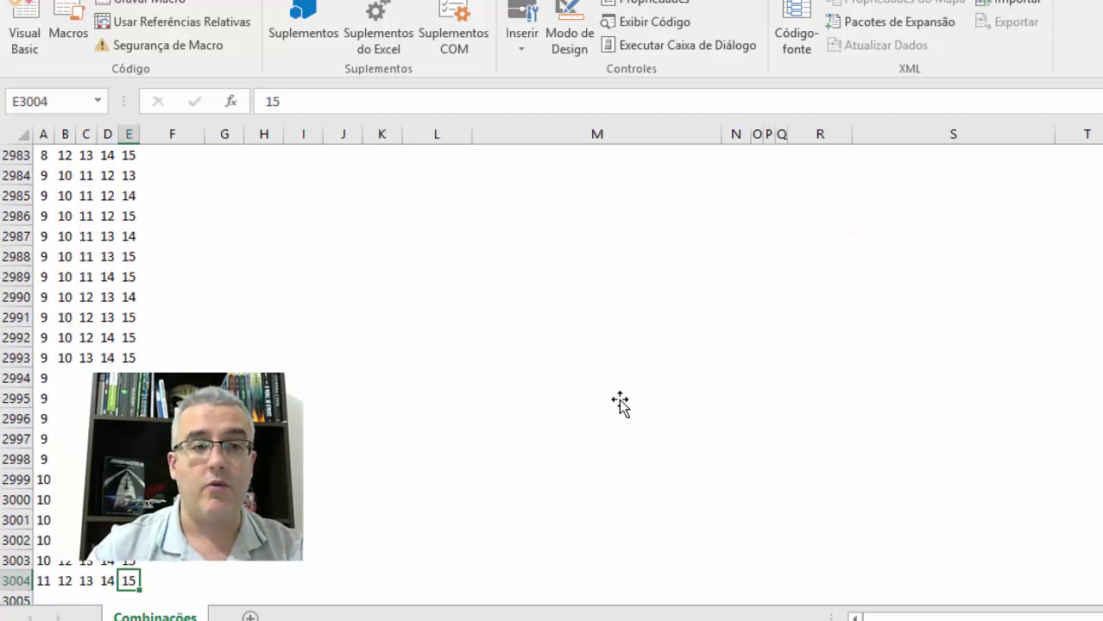
key(ctrl+Home)
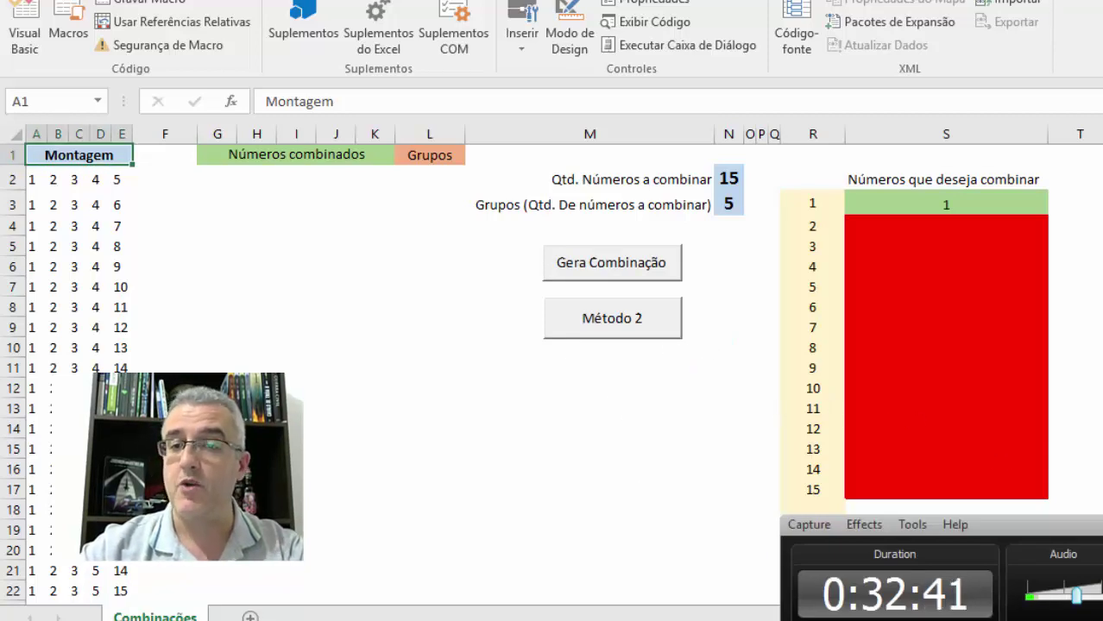
click(701, 449)
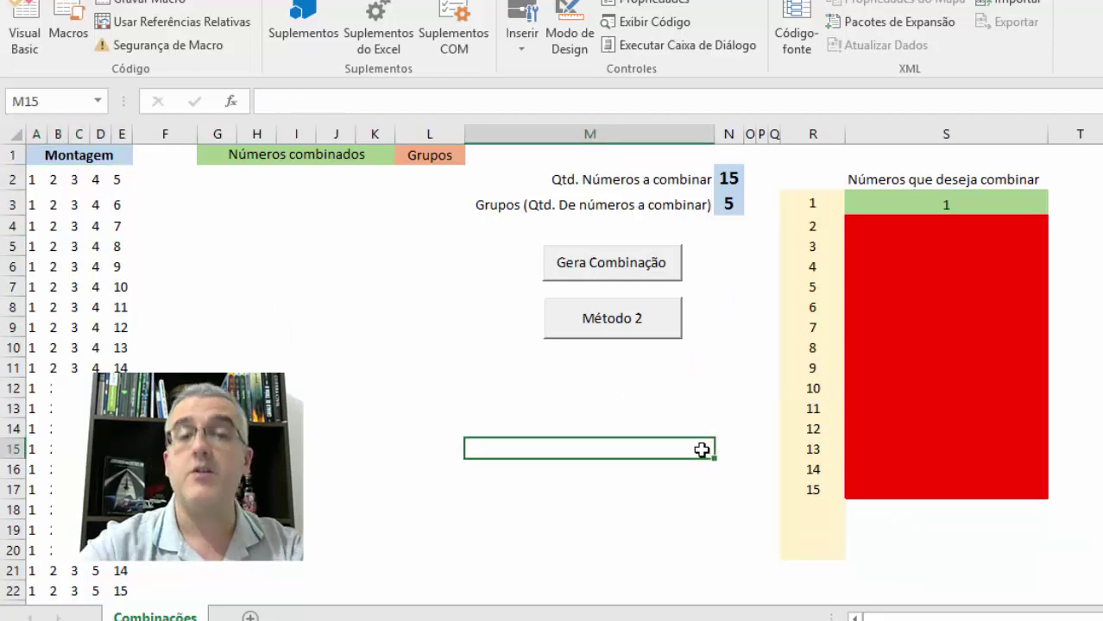
key(alt+F11)
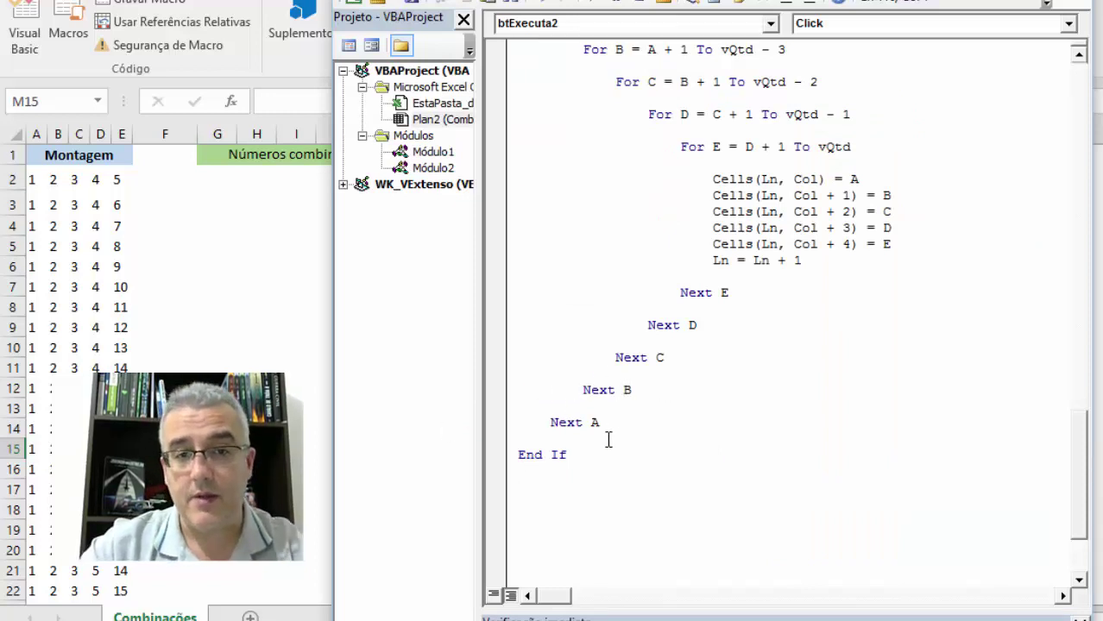
Step: Add the comment 'terminar a planilha and the line 'Set UltCel = W.Cells(W.Rows.Count, 1).End(xlUp)'
click(566, 484)
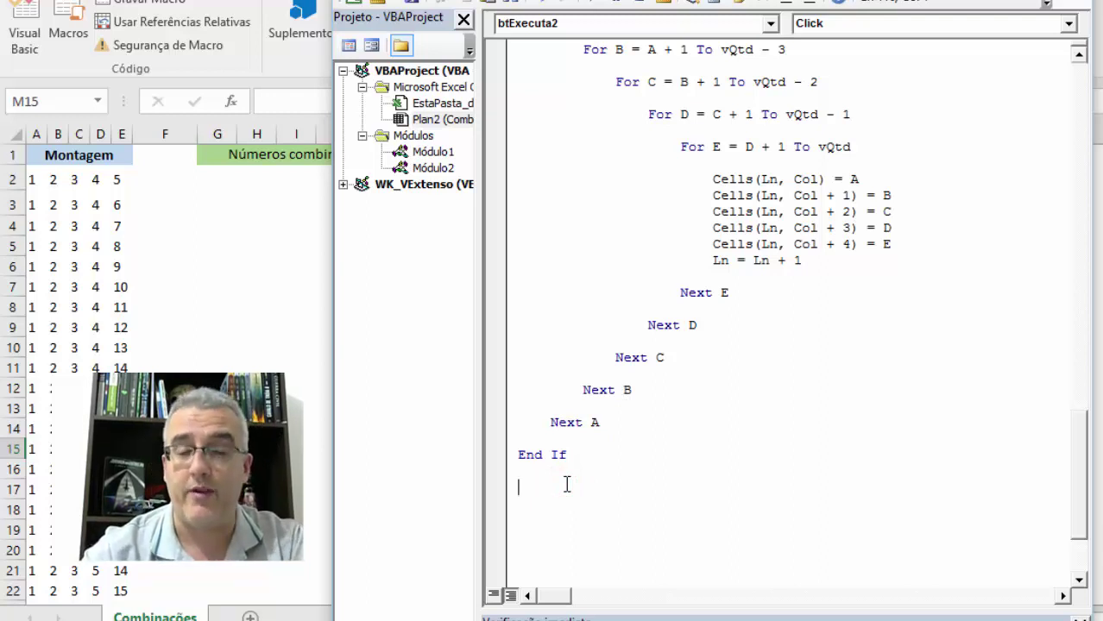
text(msg)
key(BackSpace)
key(BackSpace)
key(BackSpace)
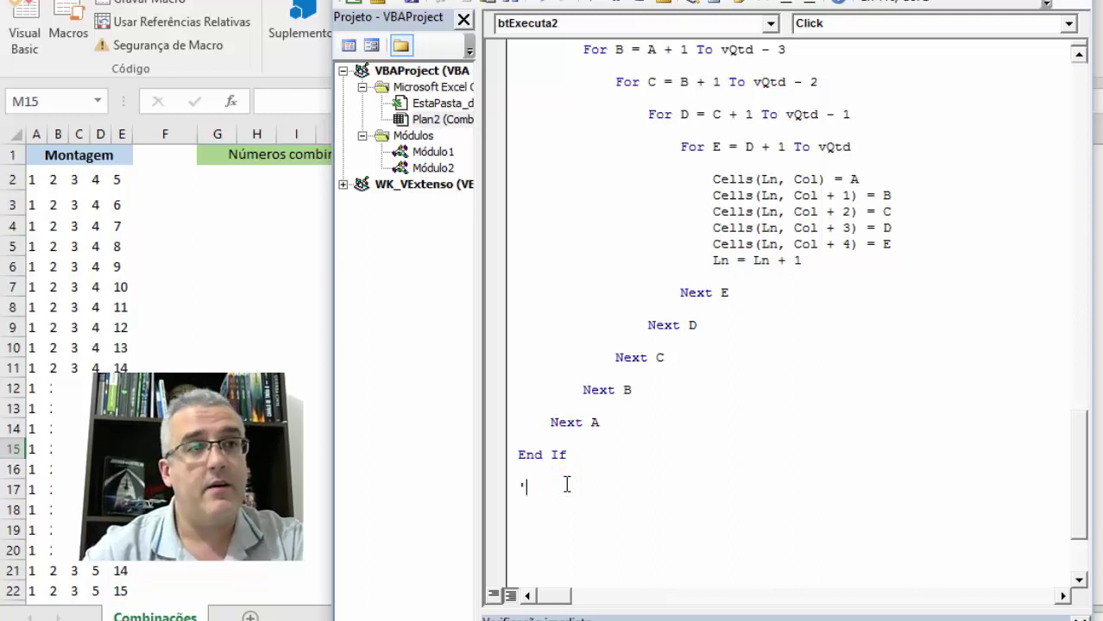
text(terminar )
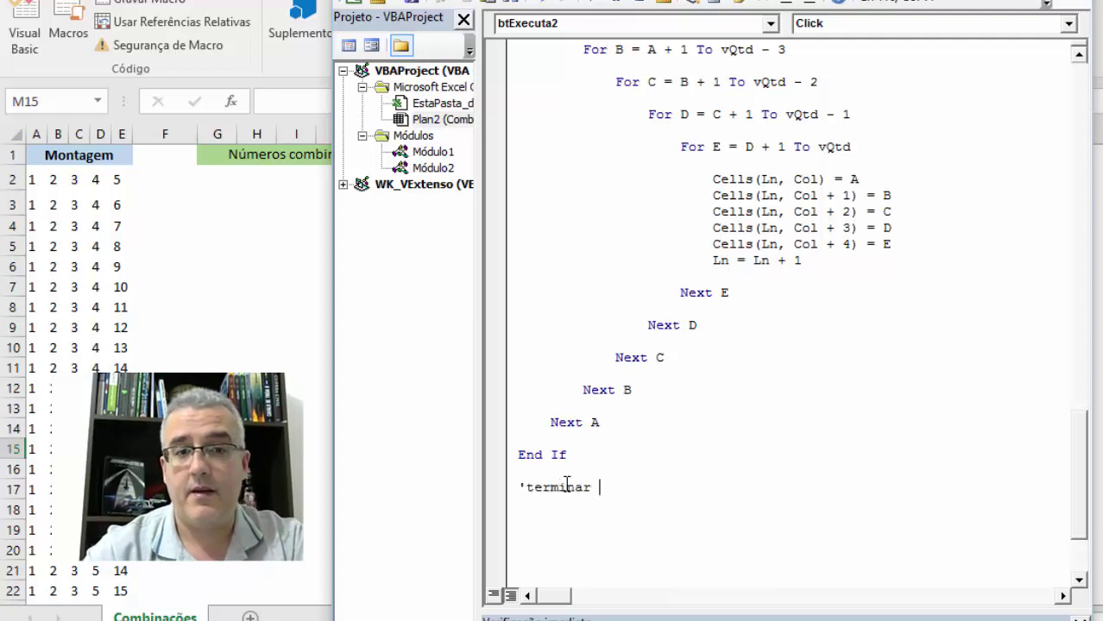
text( aplanilha)
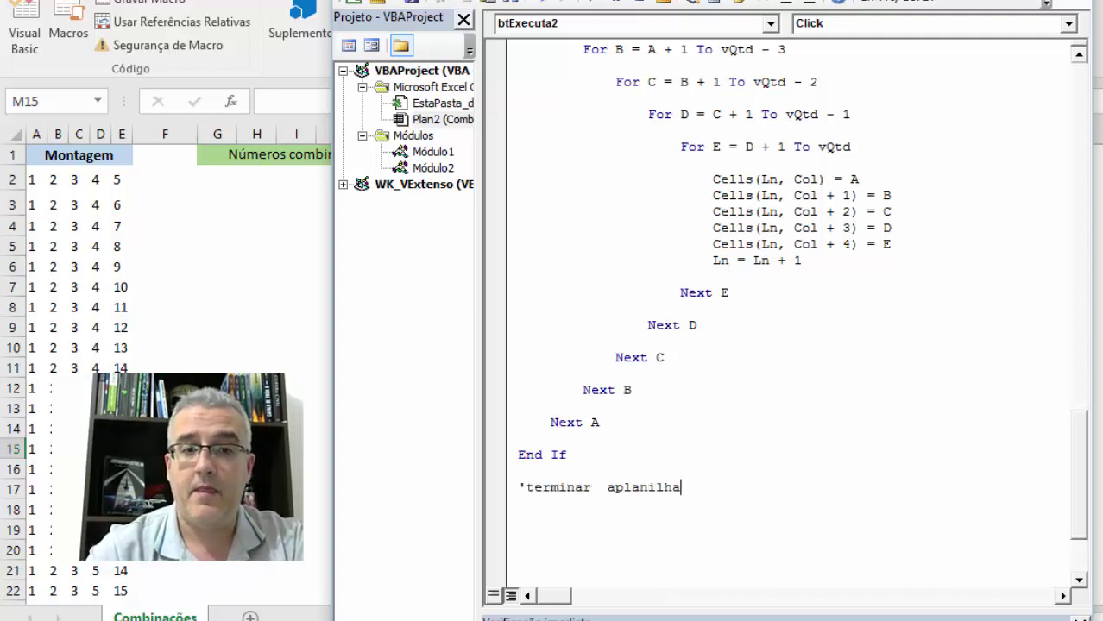
key(BackSpace)
key(BackSpace)
key(BackSpace)
text(plan)
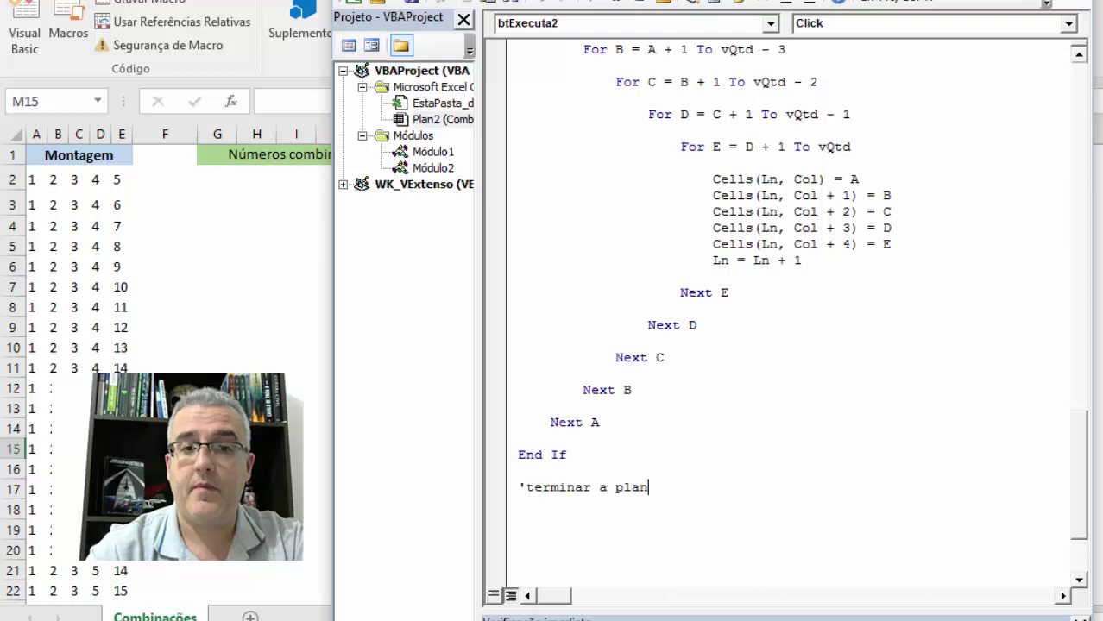
text(ilha)
key(Return)
key(Return)
text(')
key(BackSpace)
text(SET U)
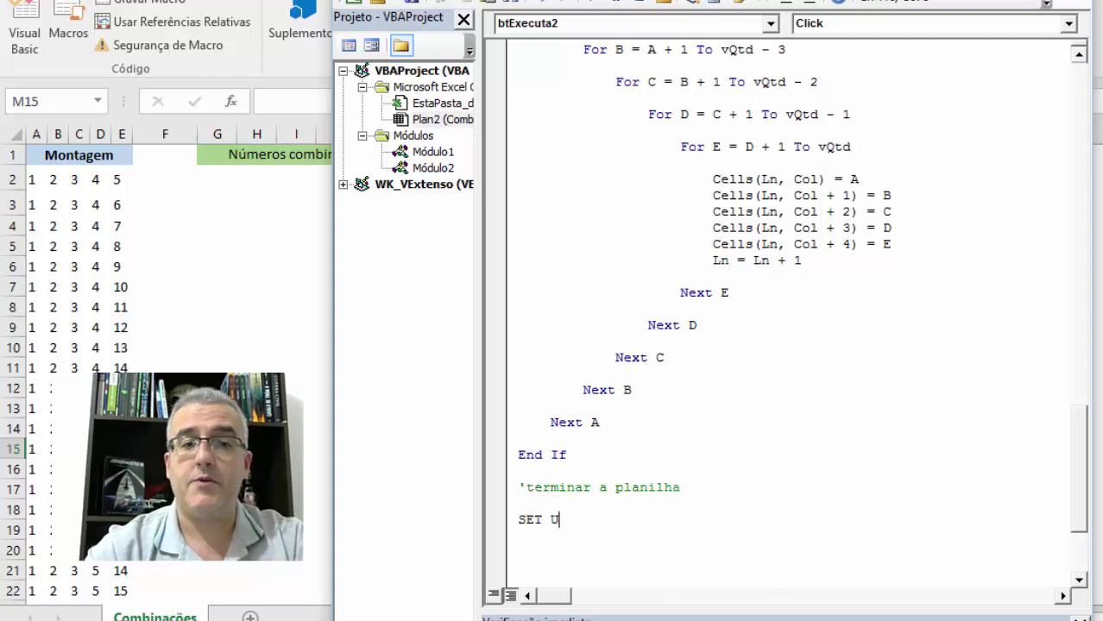
text(LTCEL =)
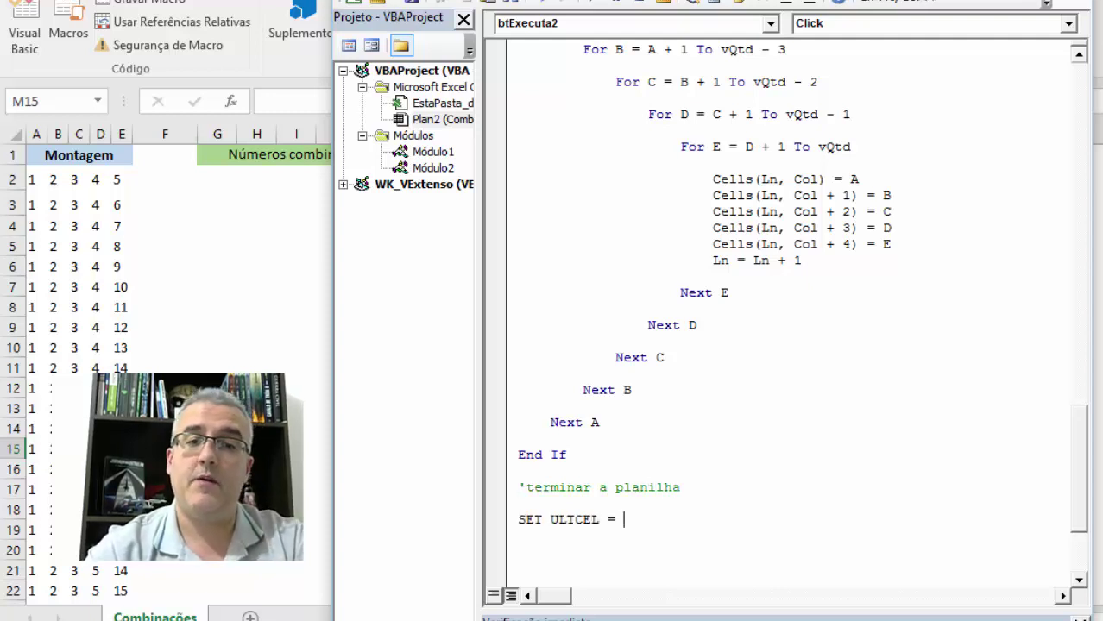
text(w.cells()
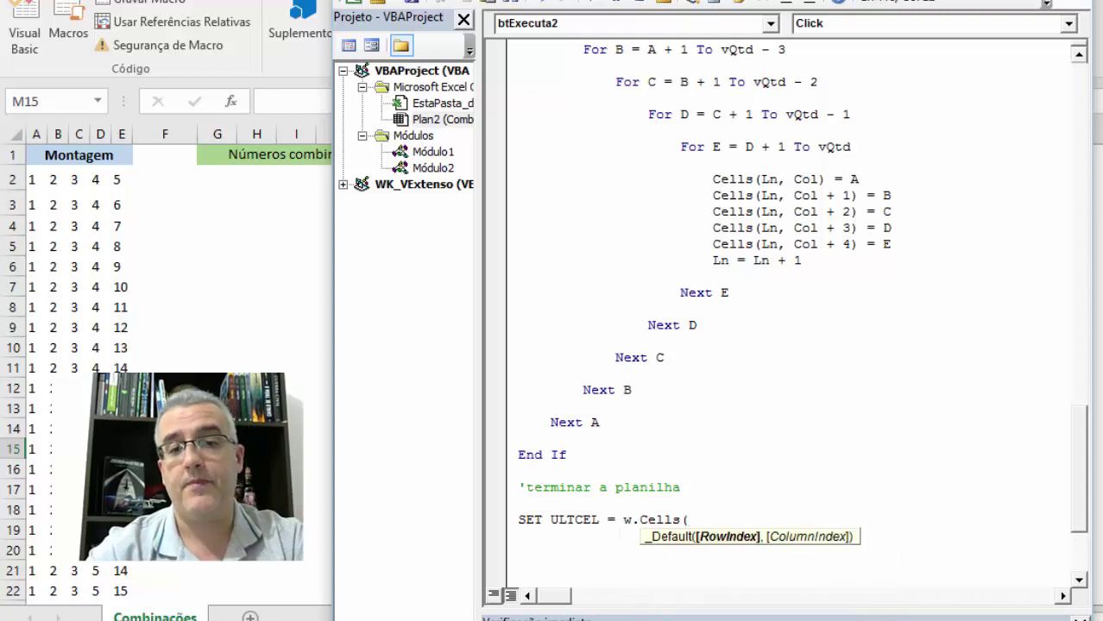
text(w.rows.c)
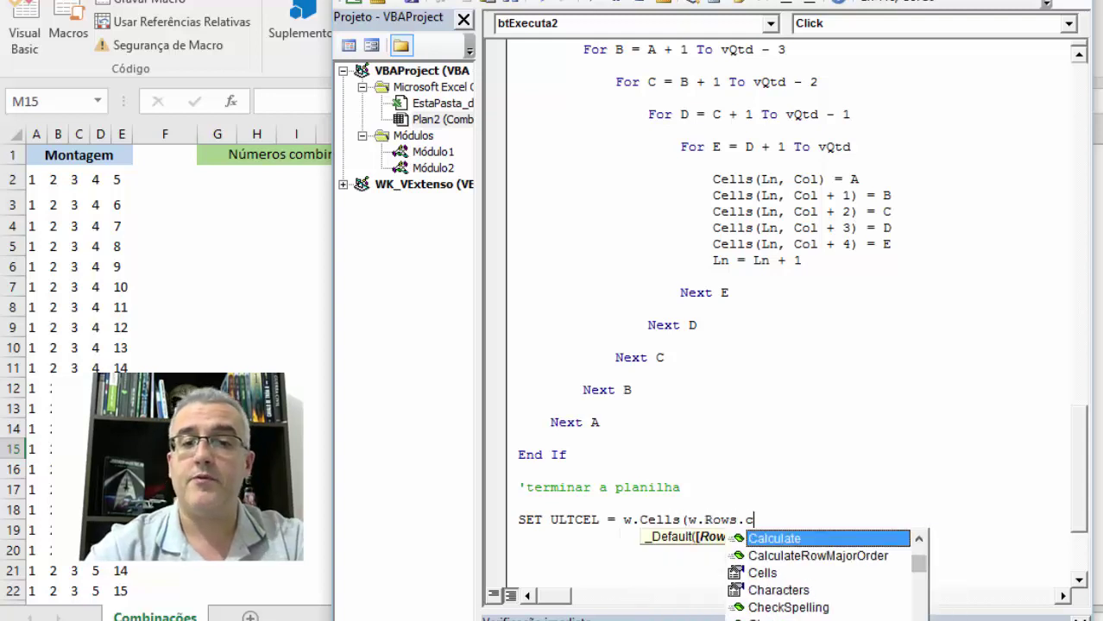
text(ount,1))
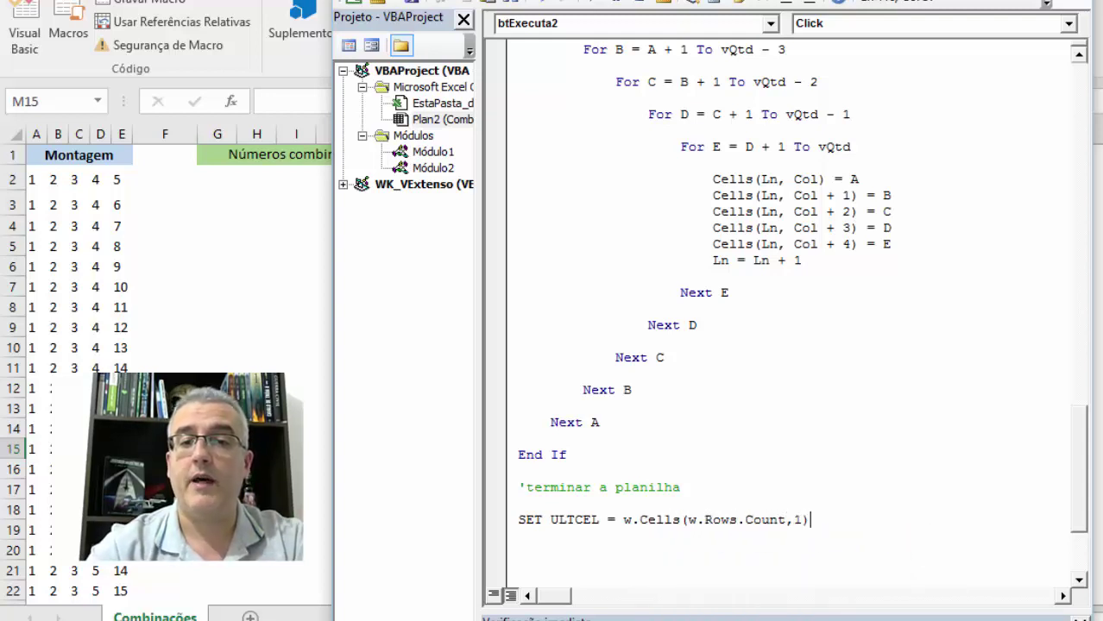
text(.end(xlup)
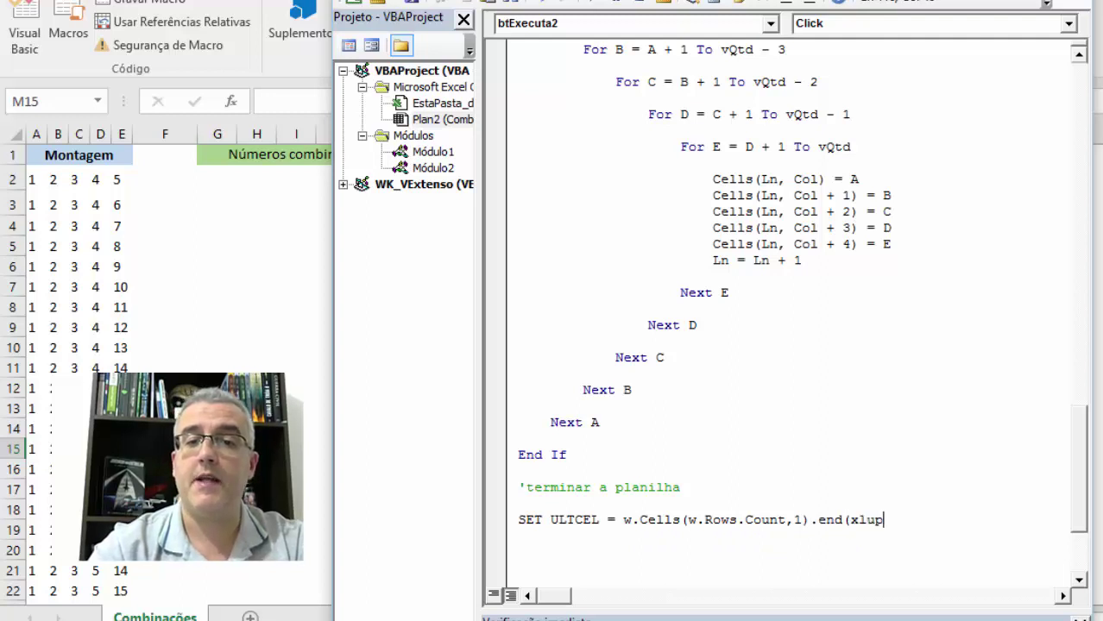
text())
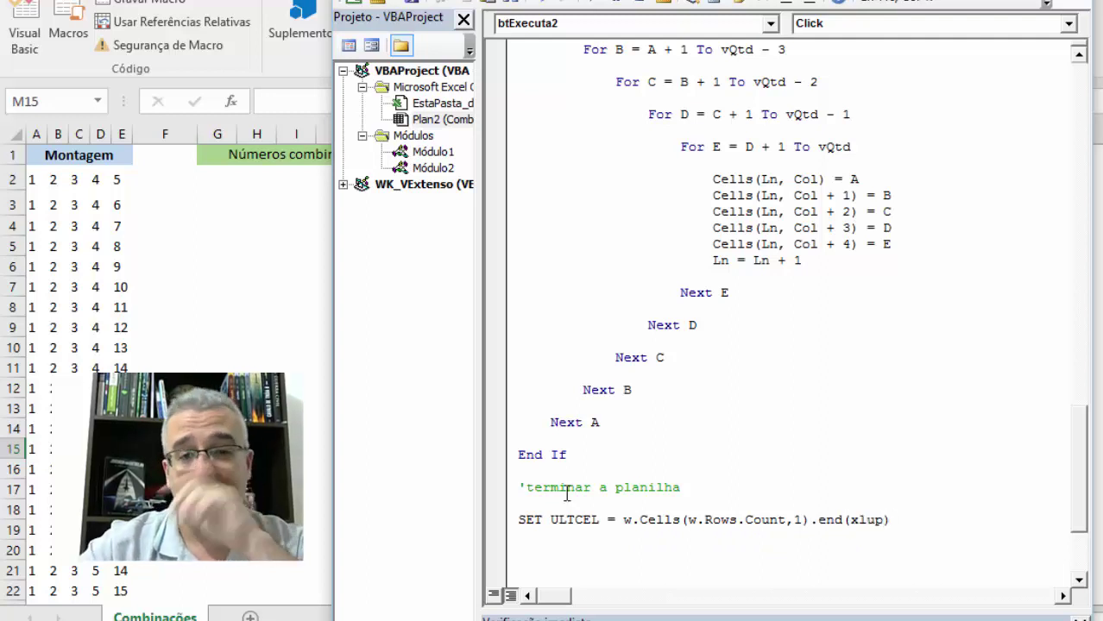
Step: Highlight UltCel, the column 1 argument, W.Rows.Count, End and xlUp to explain the statement
double_click(576, 520)
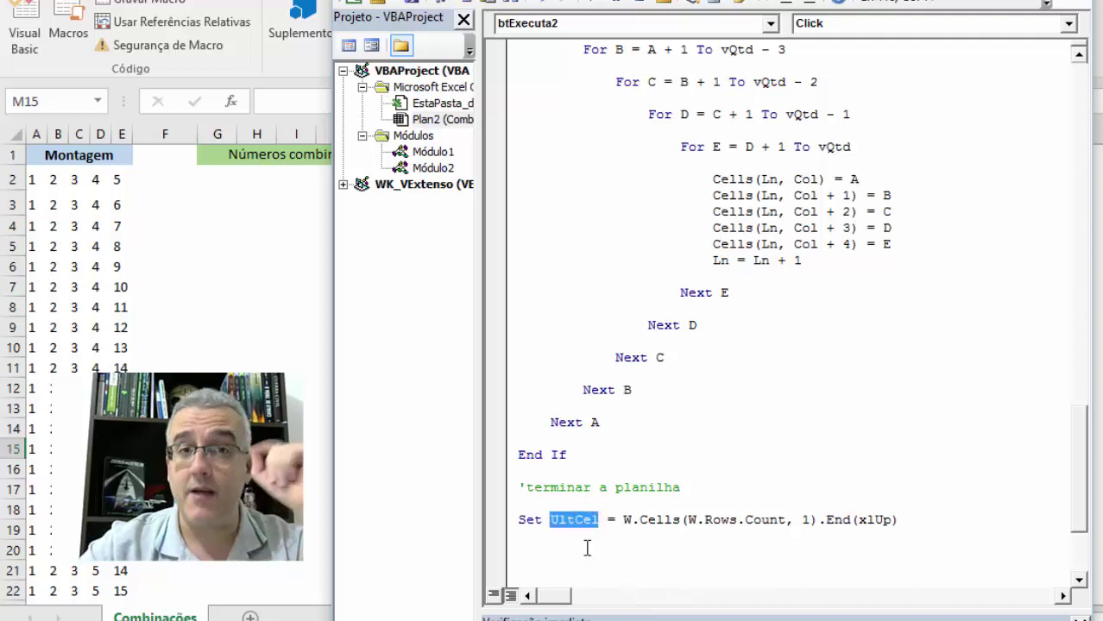
click(811, 518)
double_click(808, 520)
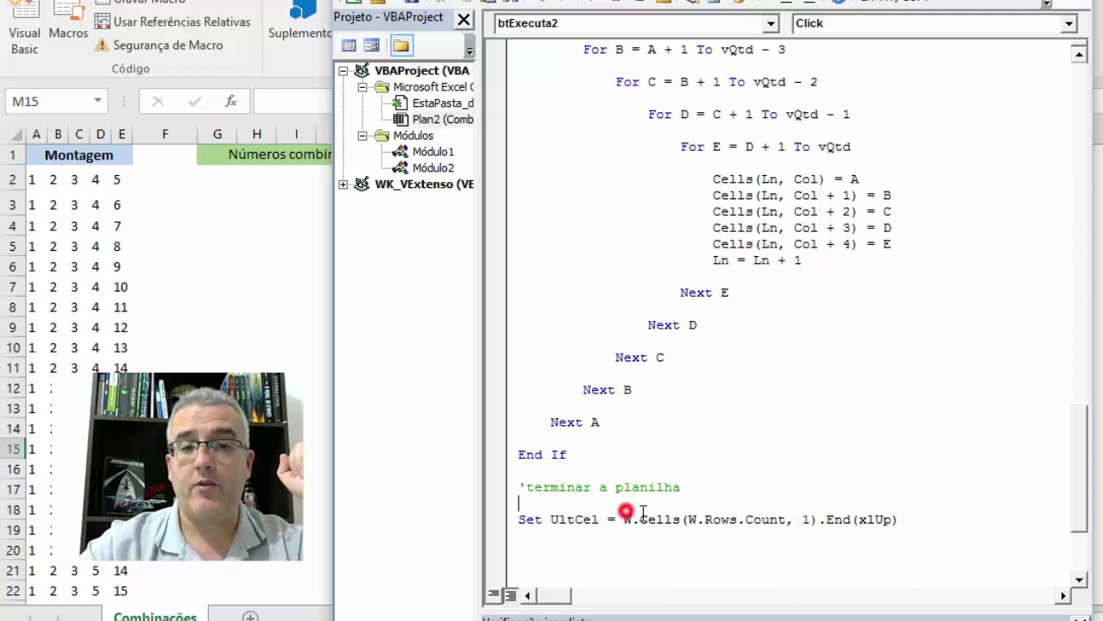
drag(621, 516, 787, 521)
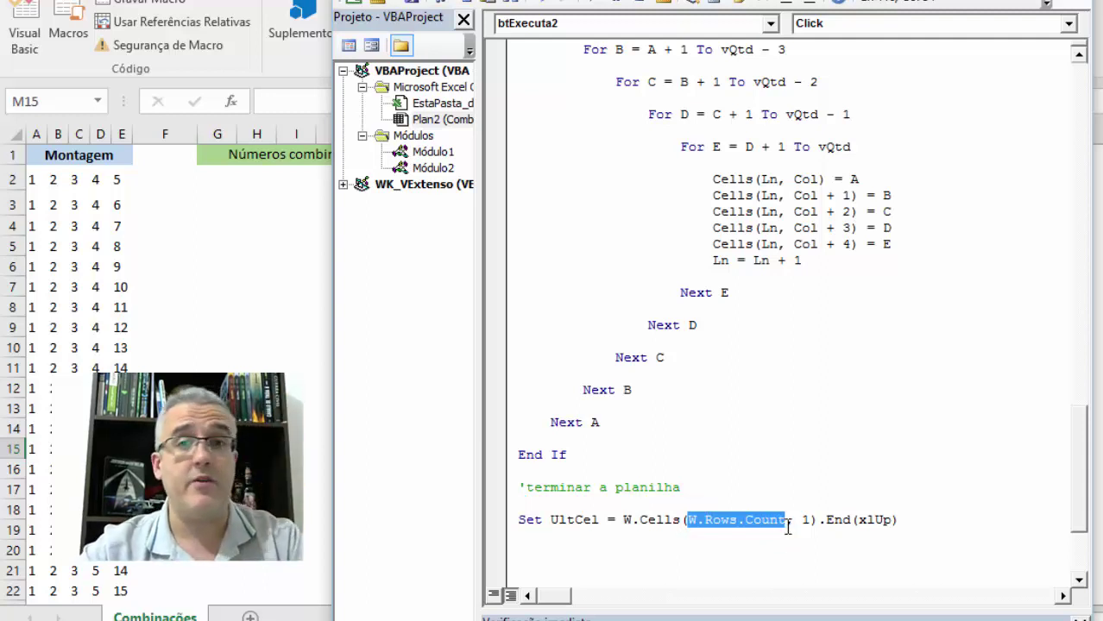
click(743, 523)
click(688, 522)
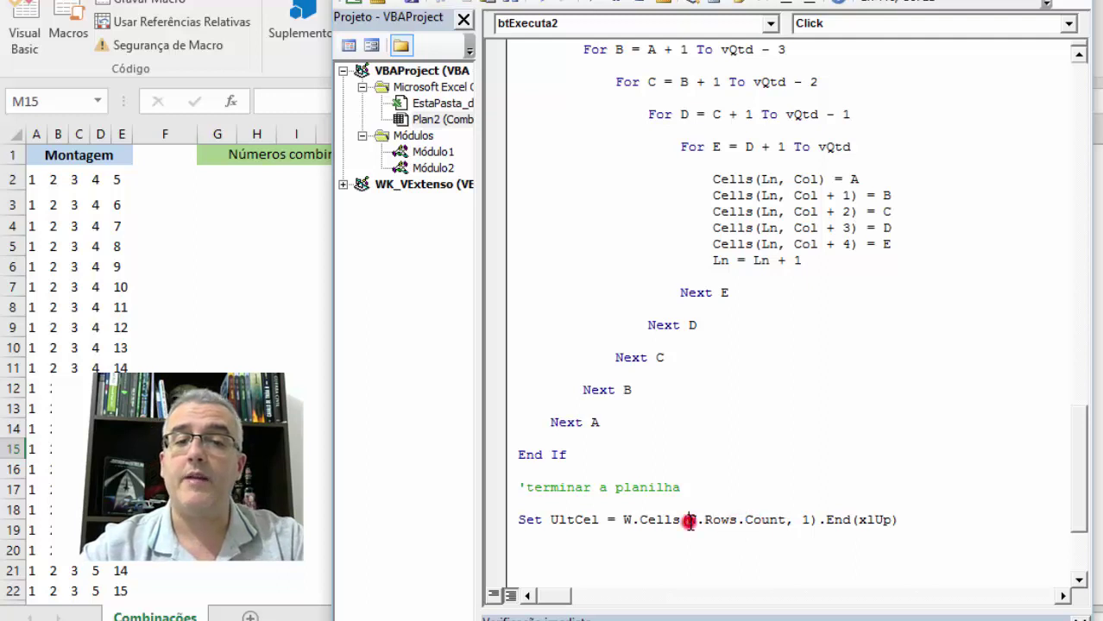
drag(688, 522, 789, 519)
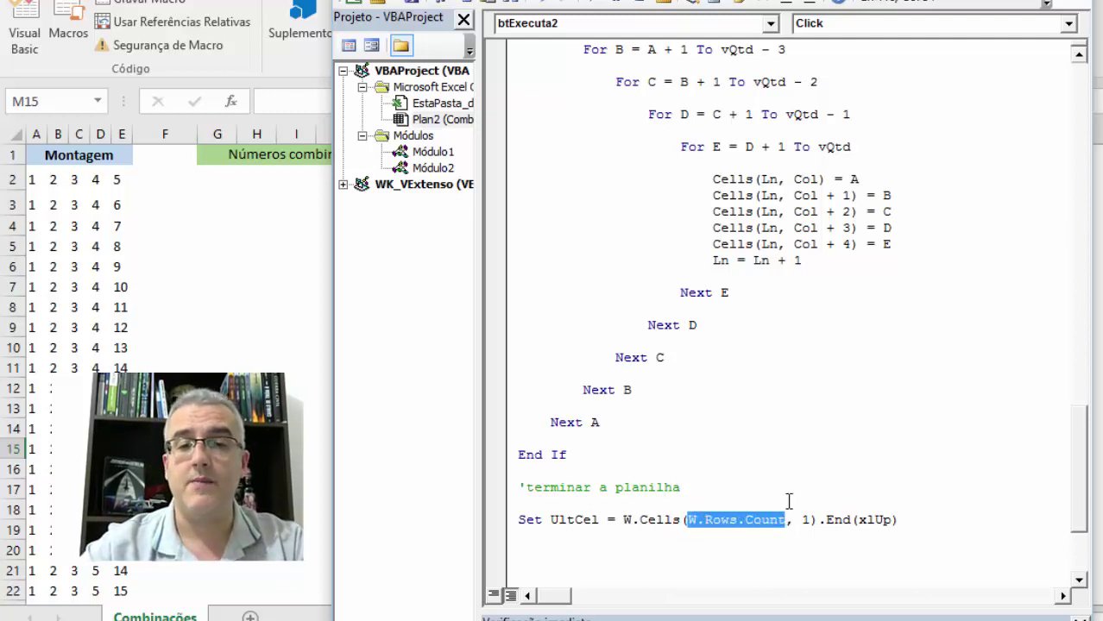
click(705, 522)
click(825, 519)
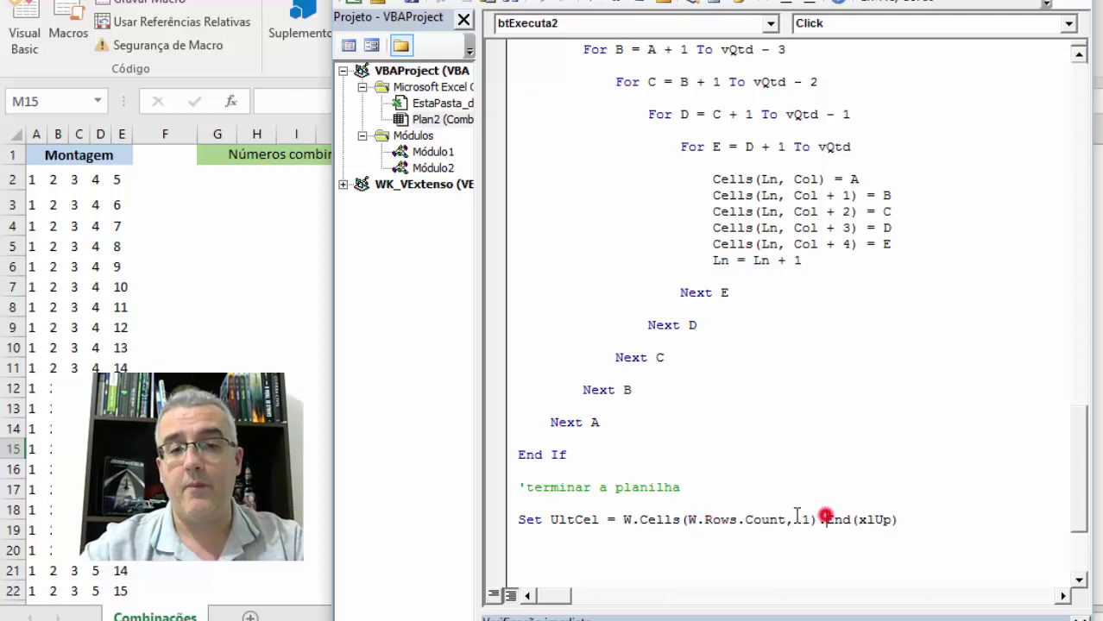
drag(624, 520, 824, 520)
double_click(826, 521)
double_click(873, 521)
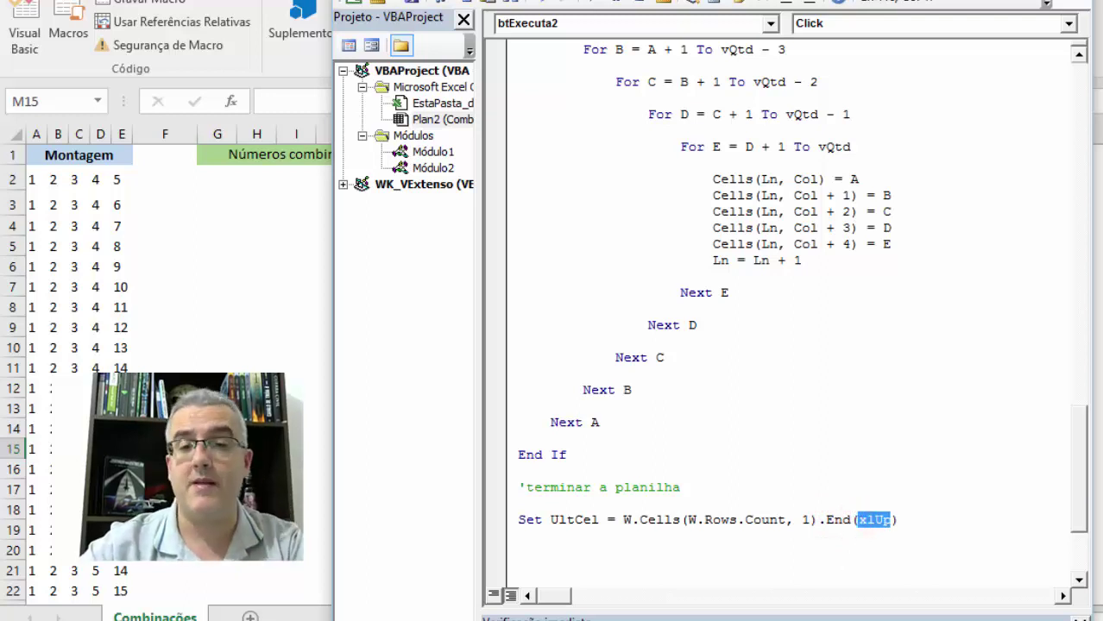
click(571, 555)
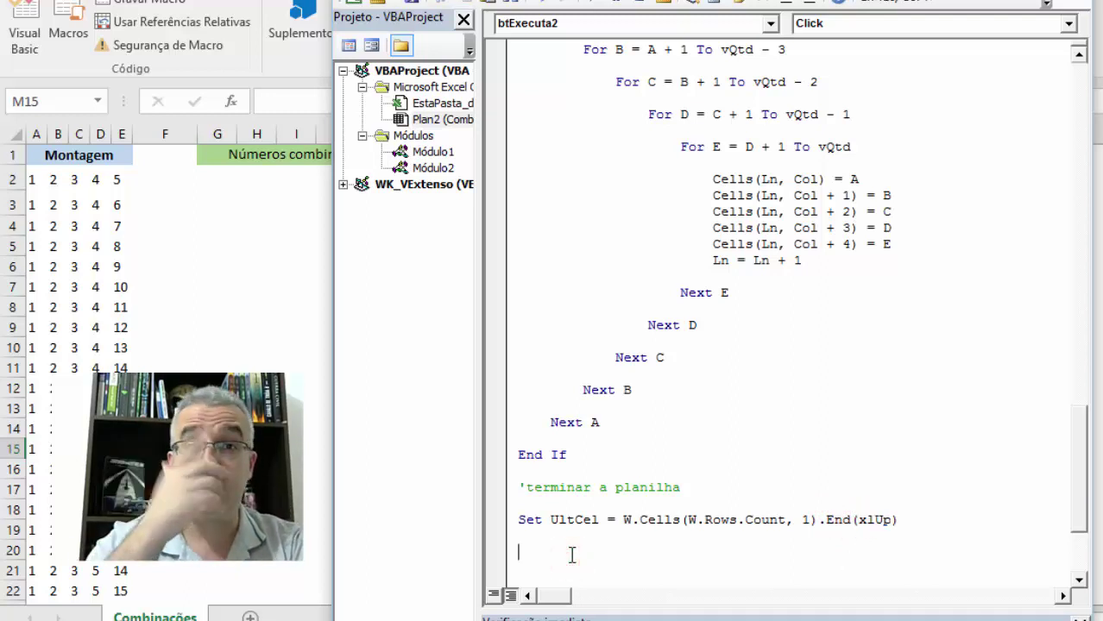
Step: Create a 'With W.Range("G2")' … 'End With' block with an indented empty line inside
text(wit)
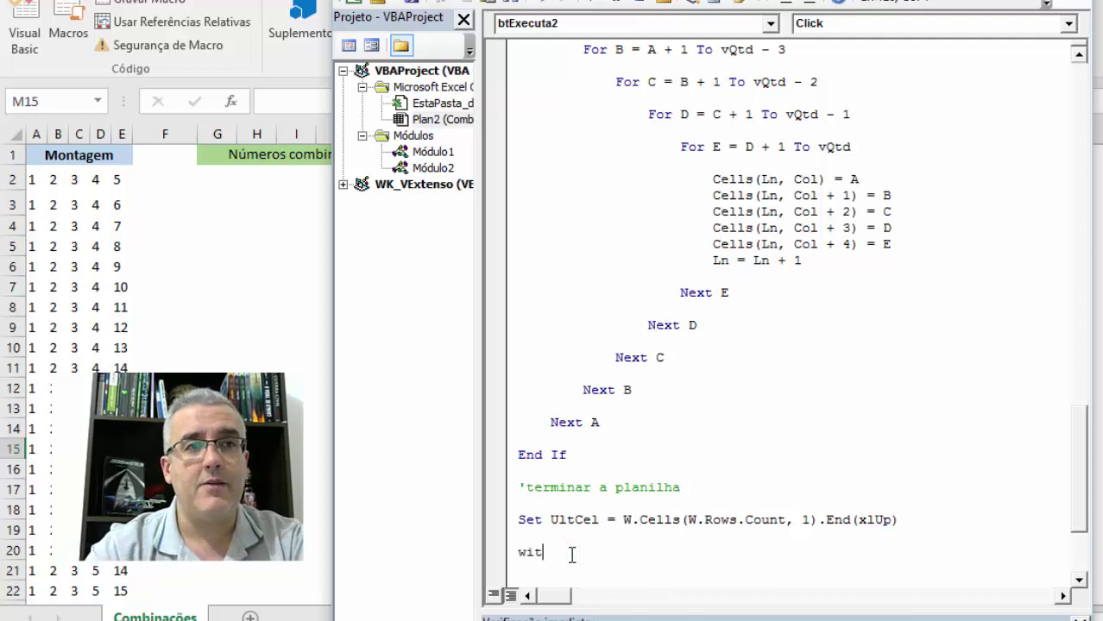
text(h w.r)
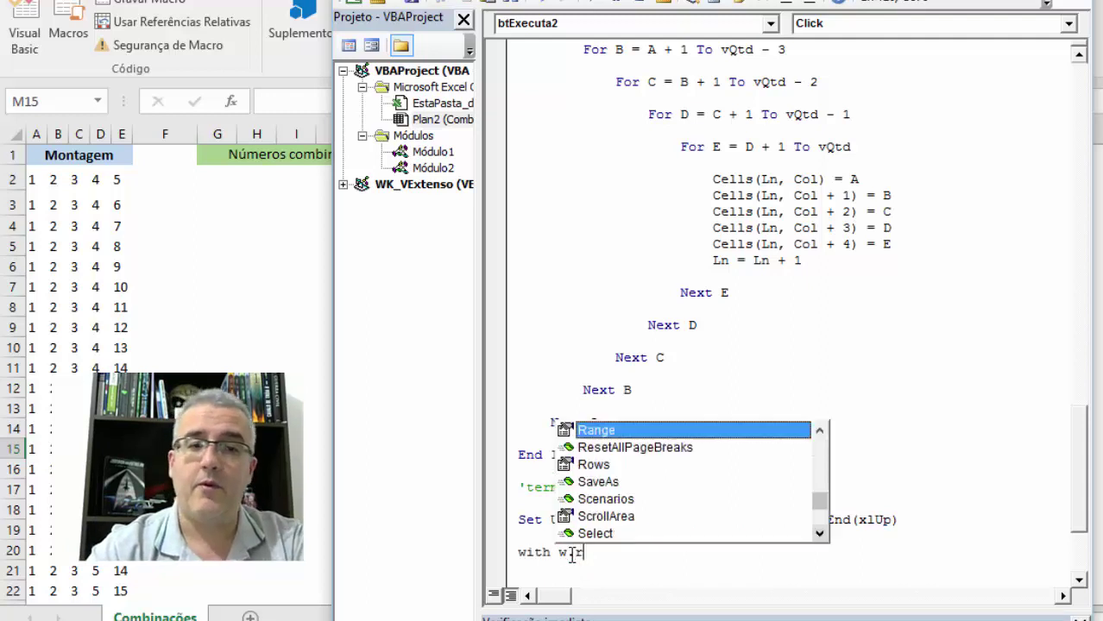
text(("G2"))
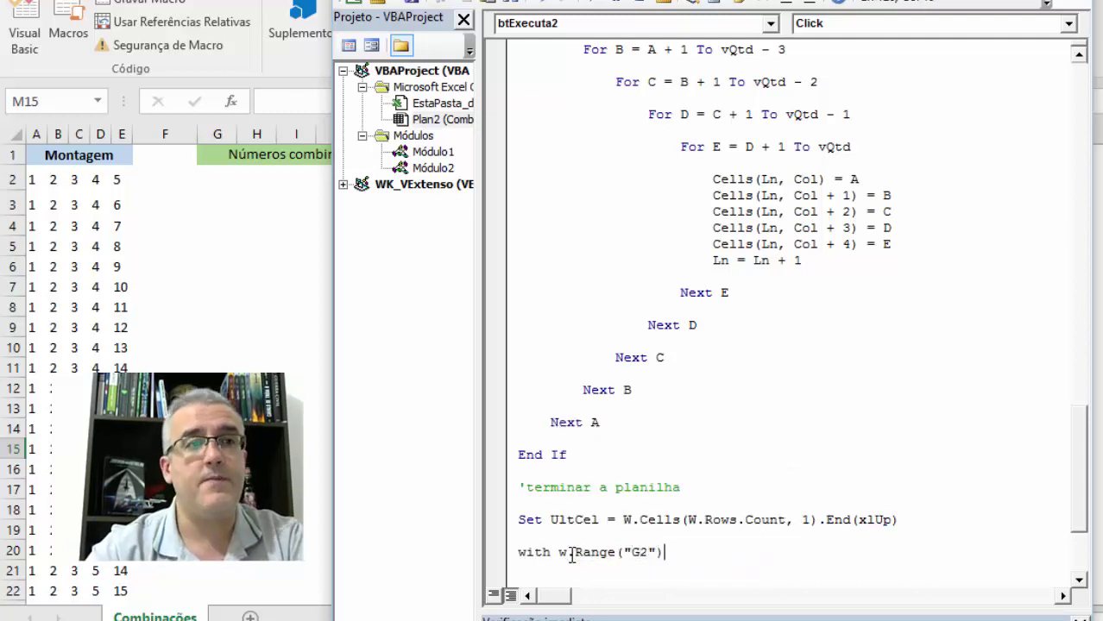
key(Return)
key(Return)
text(end)
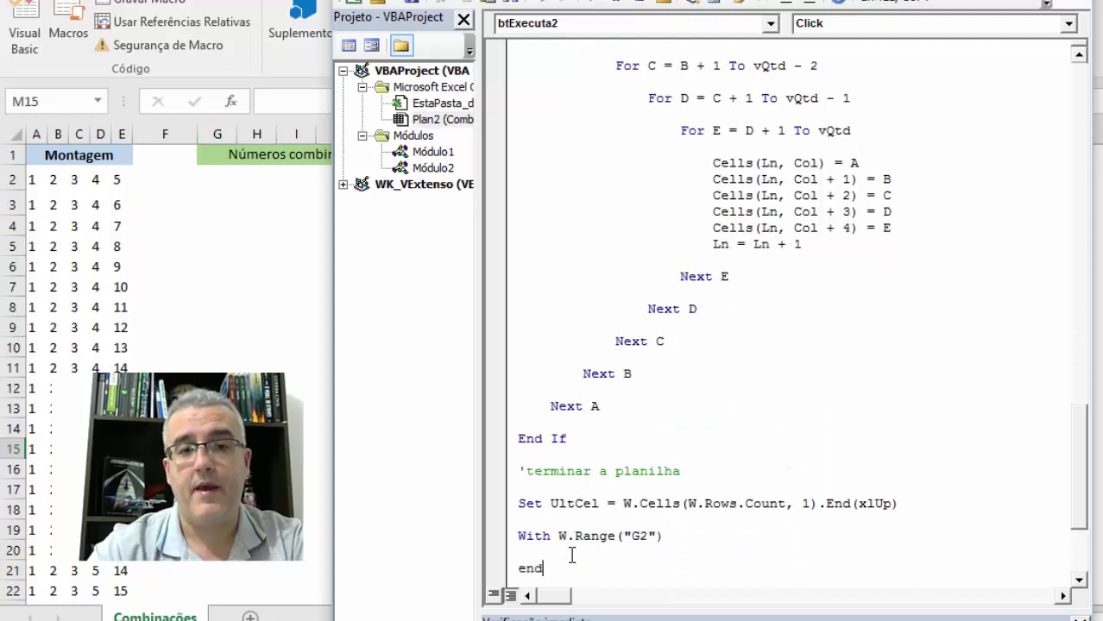
text( with)
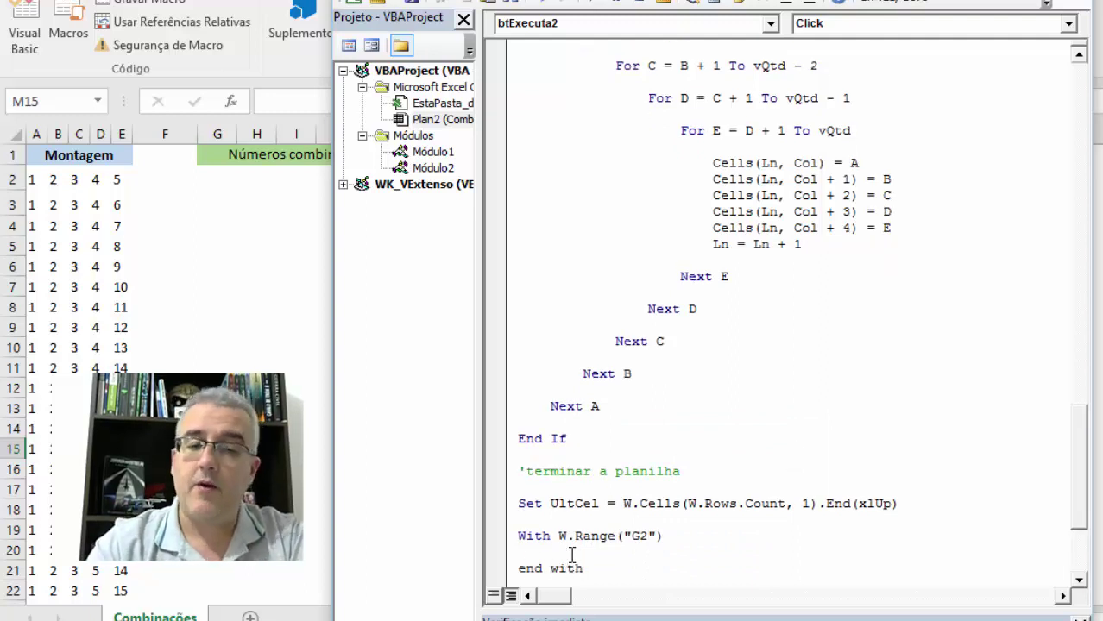
key(Home)
key(Return)
key(Up)
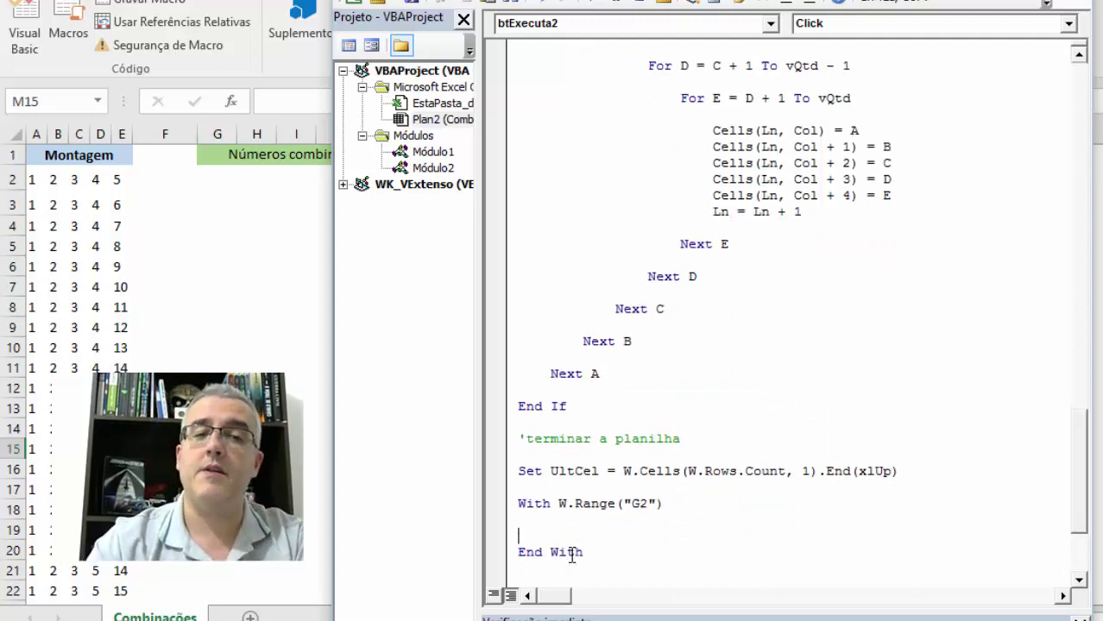
key(Return)
key(Up)
key(Tab)
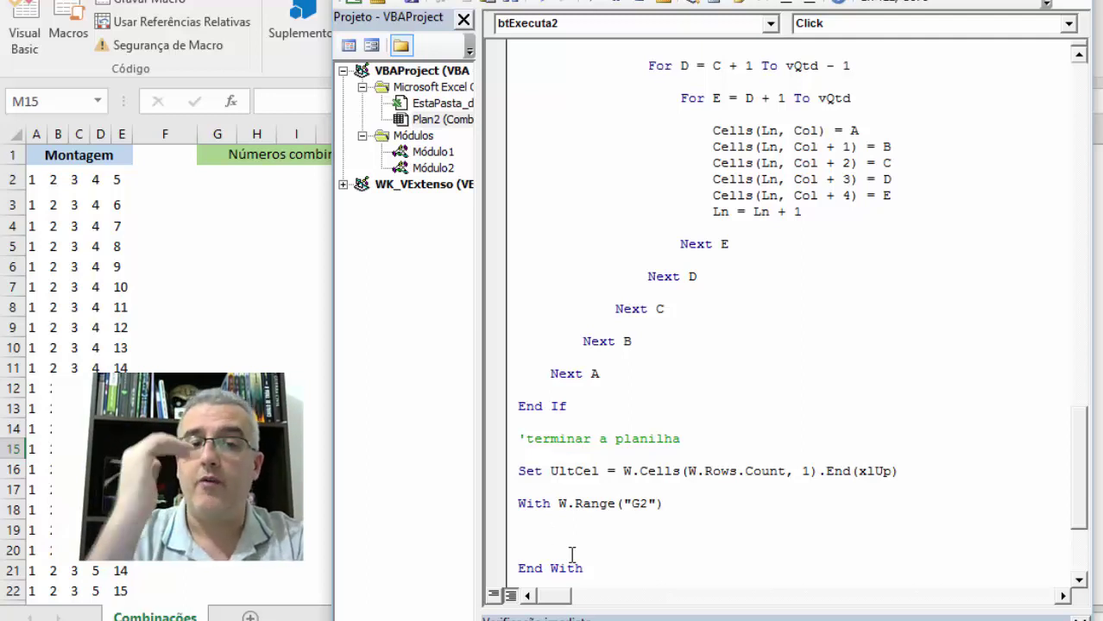
Step: Inside the With block, add .Select and begin a .FormulaR1C1 assignment
key(alt+F11)
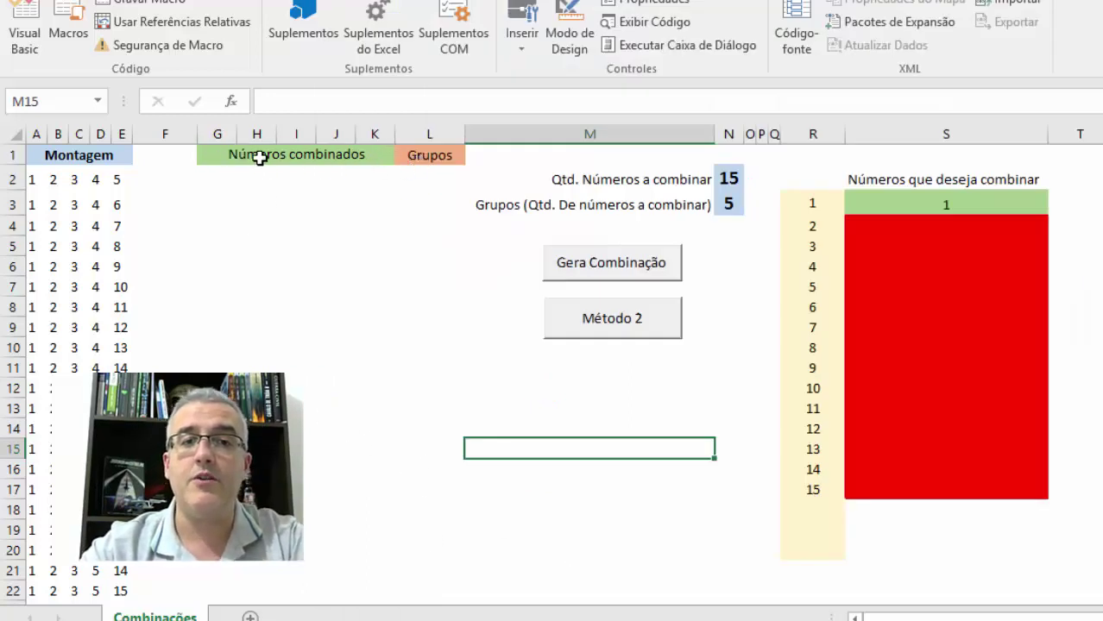
key(alt+F11)
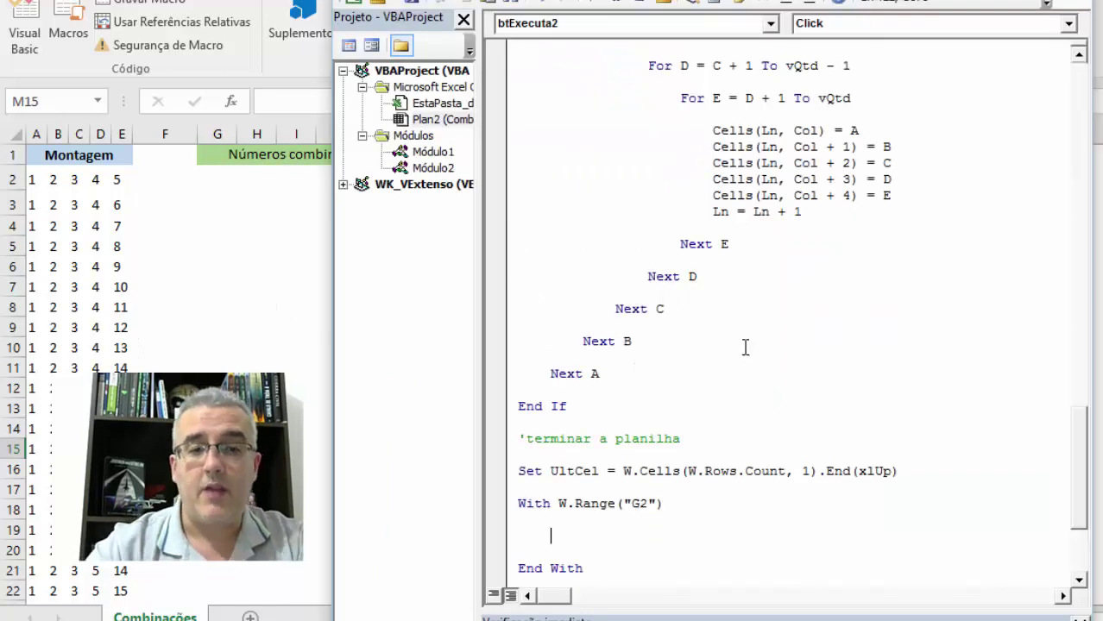
text(.se)
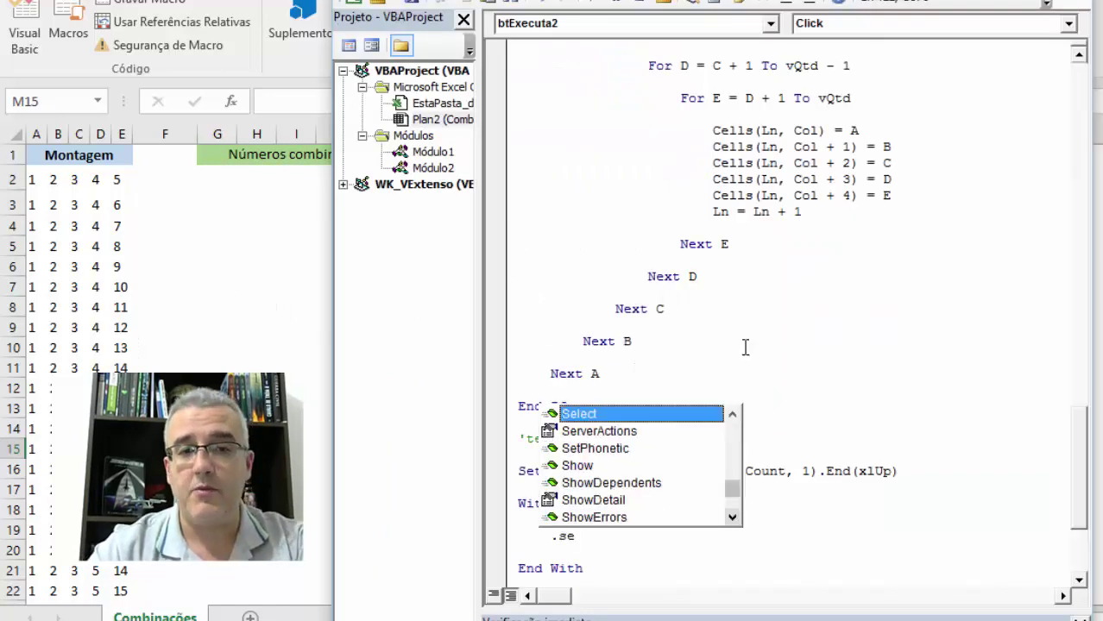
text(lect)
key(Return)
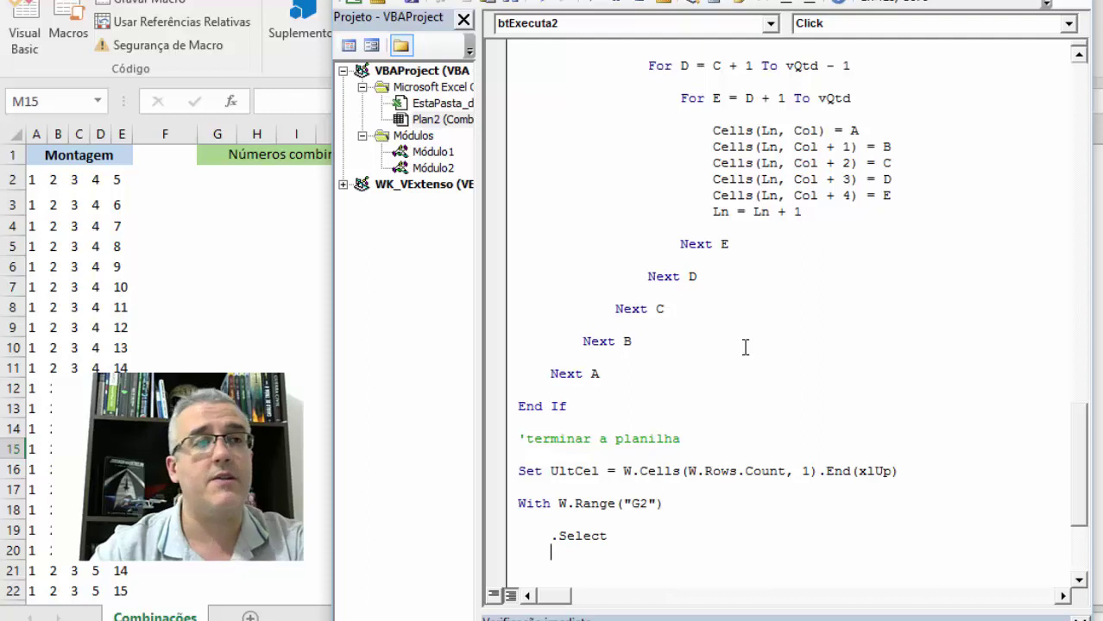
text(.formu)
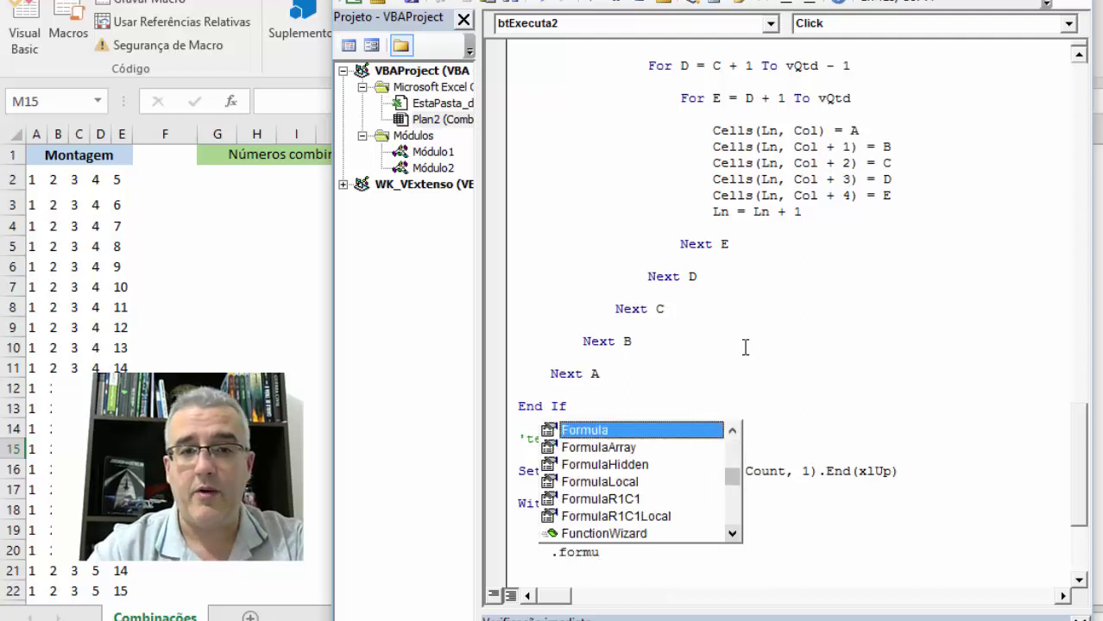
text(lar)
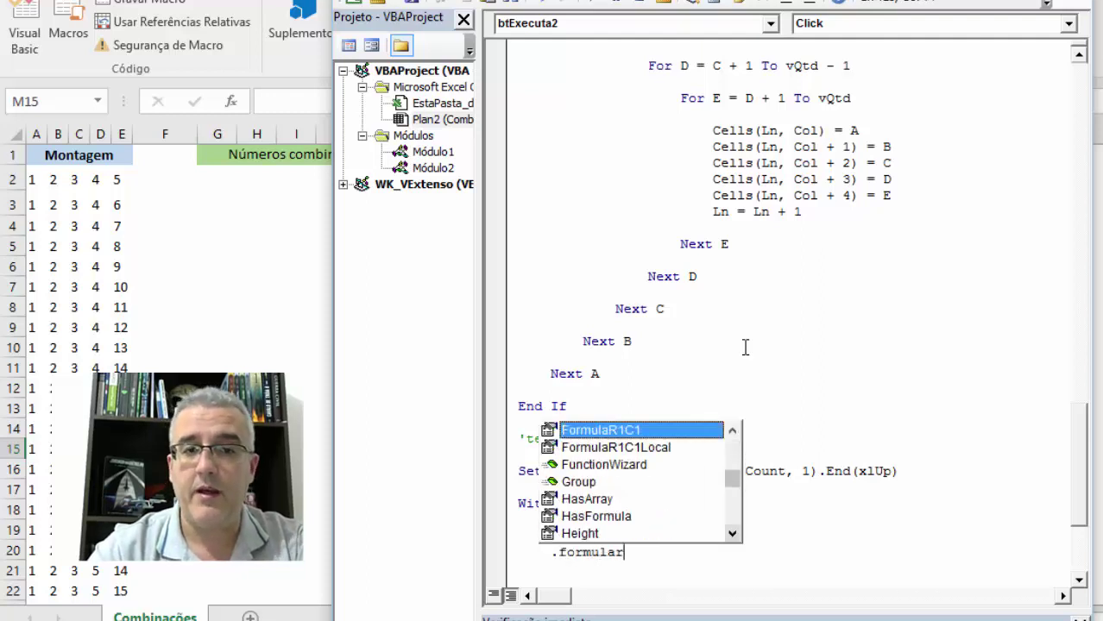
text(1c1)
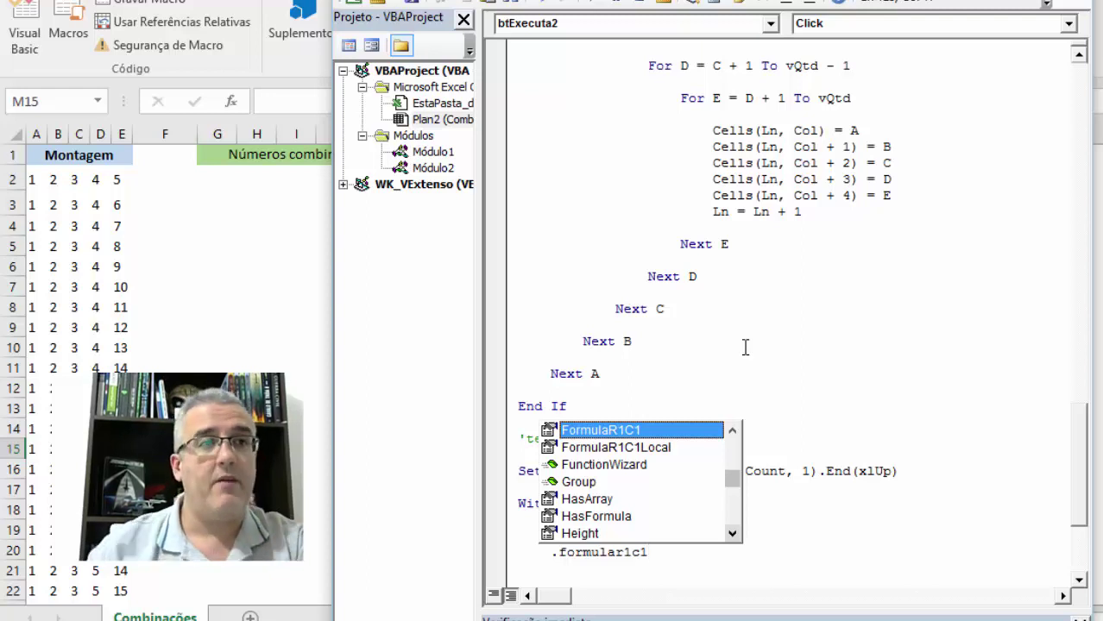
key(alt+Tab)
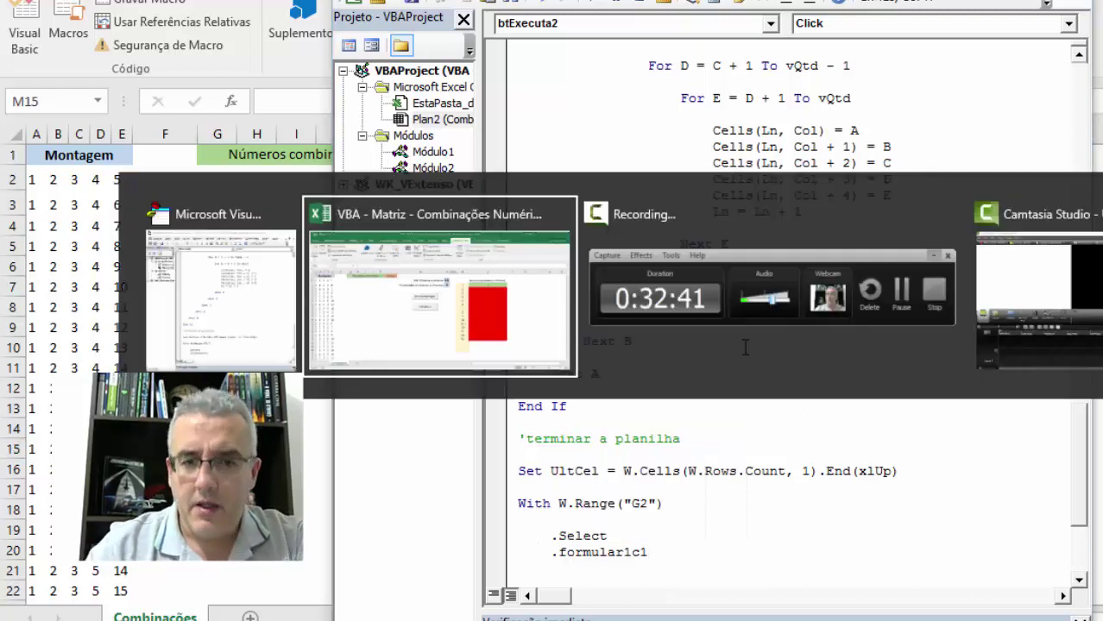
key(alt+Tab)
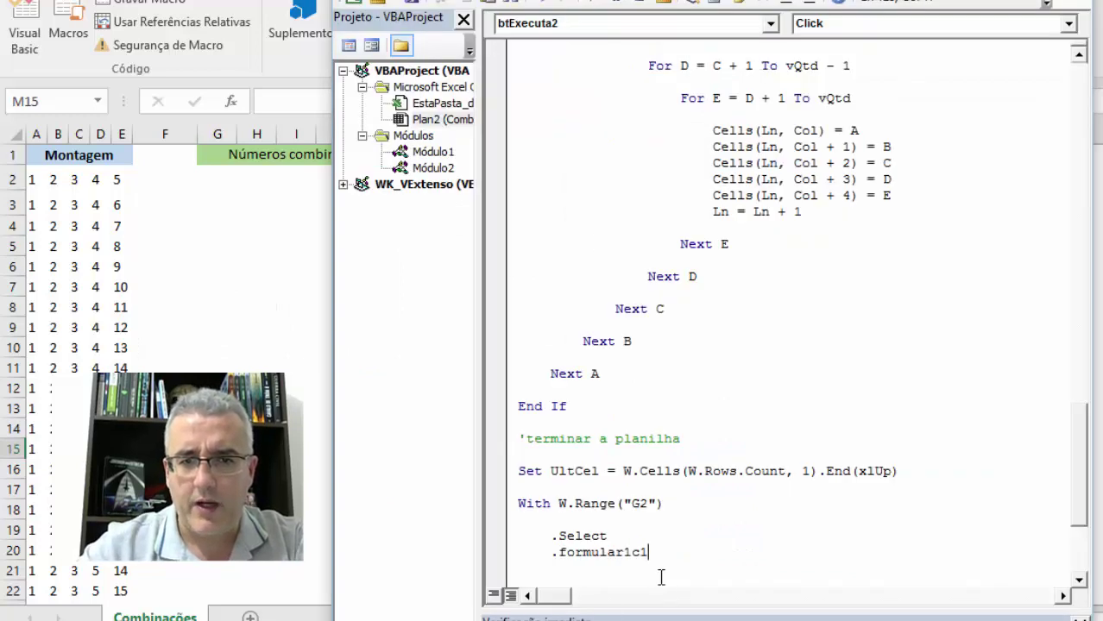
click(659, 561)
Step: Complete the line as .FormulaR1C1 = "=IFERROR(VLOOKUP(RC[-6],R3C18:R20C19,2,0),"""")"
click(659, 552)
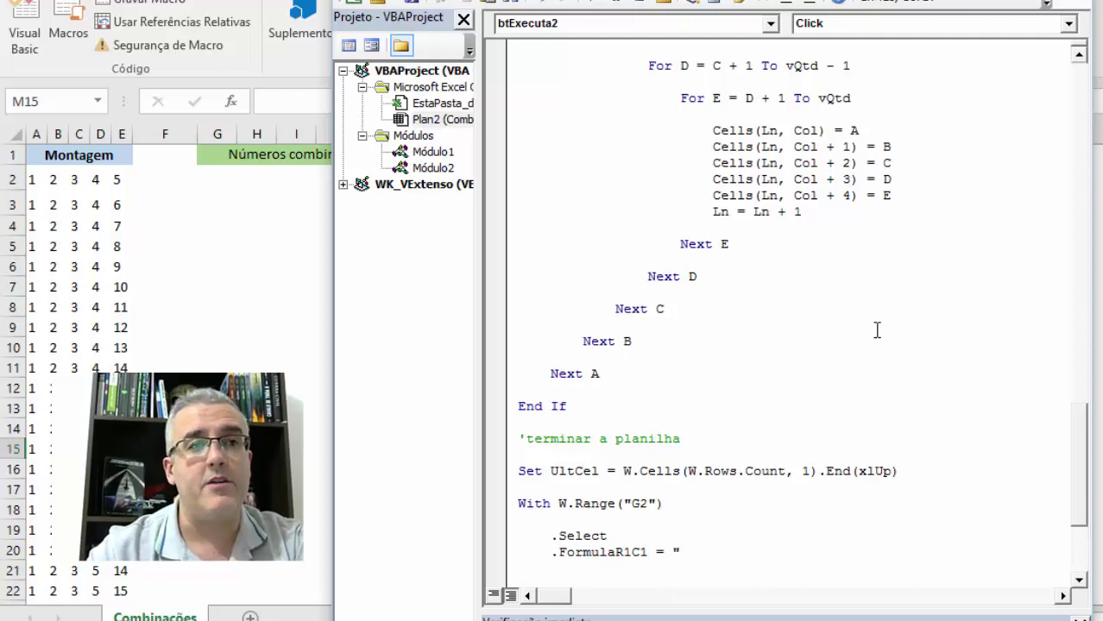
text(=)
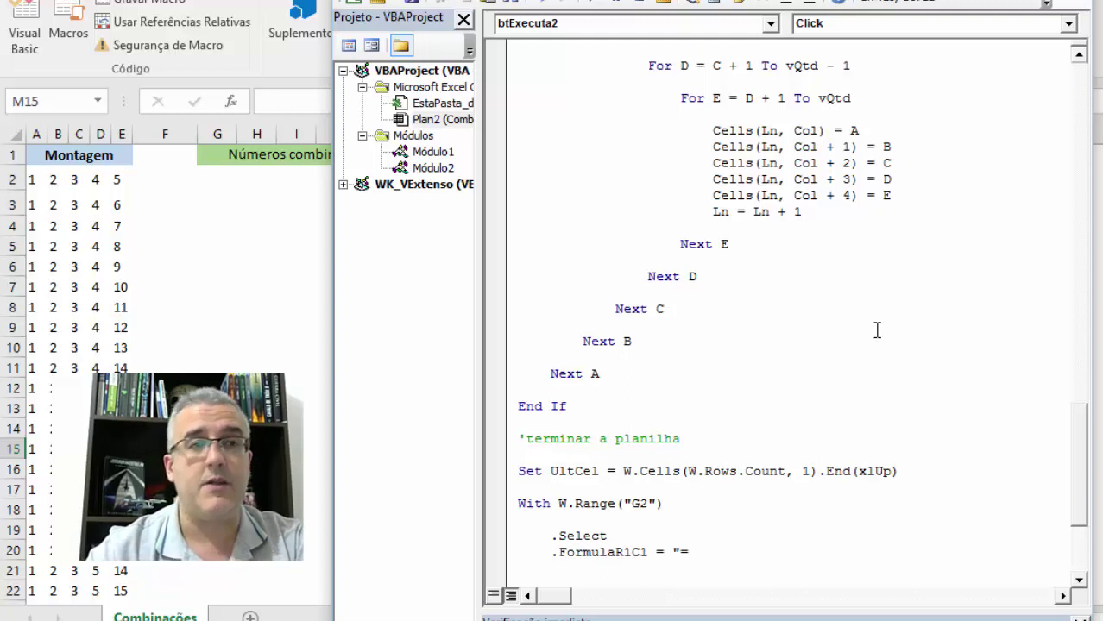
text(IF )
text(RROR(VLOC)
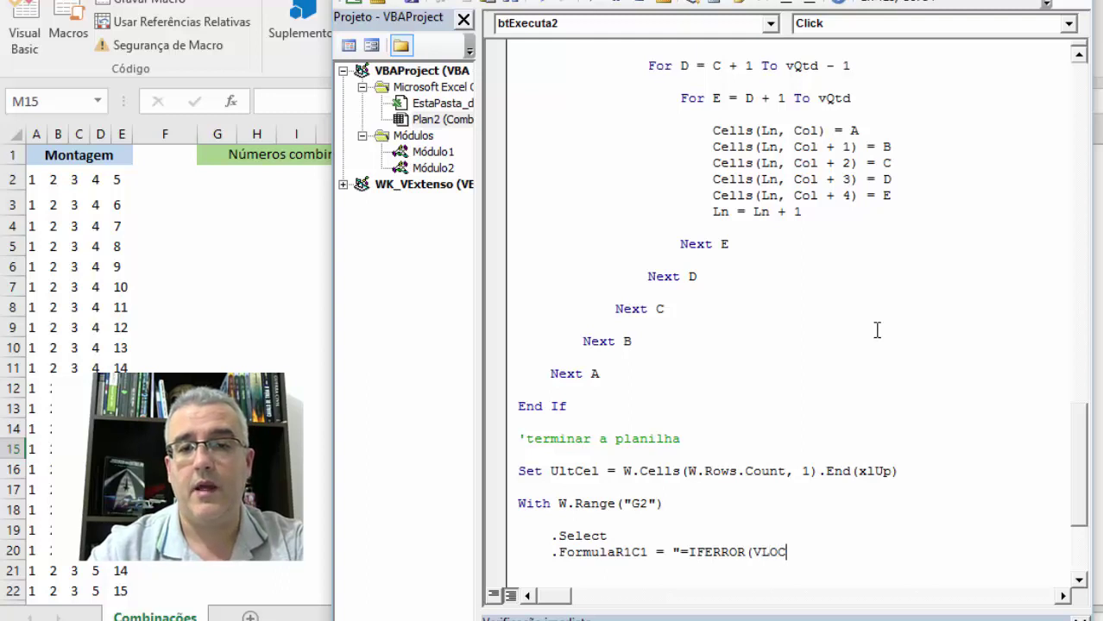
key(BackSpace)
text(OK)
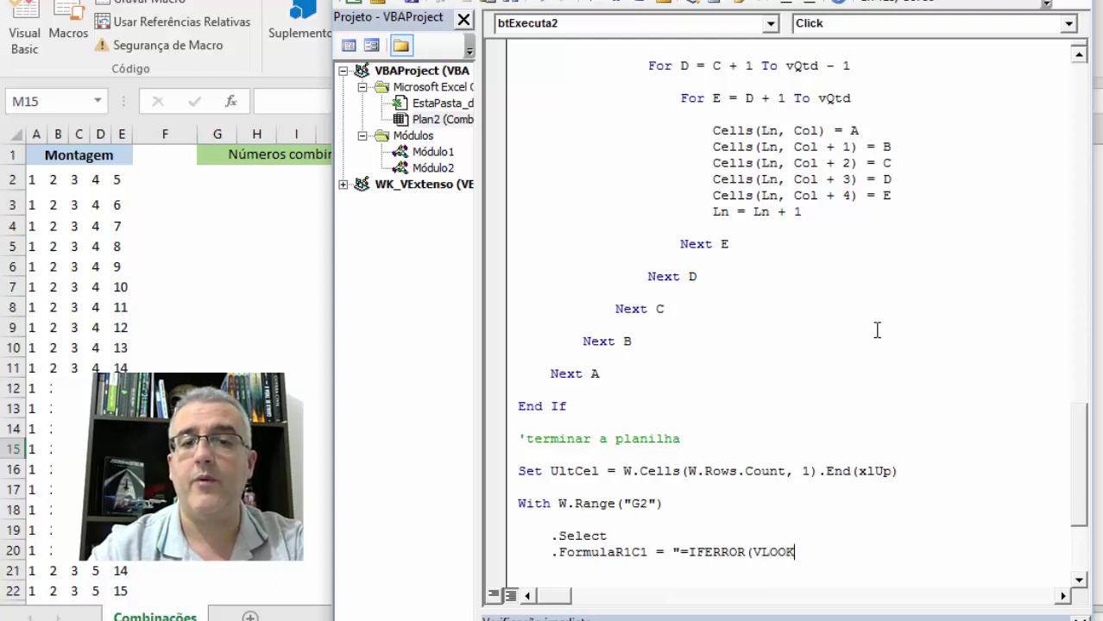
text(UP)
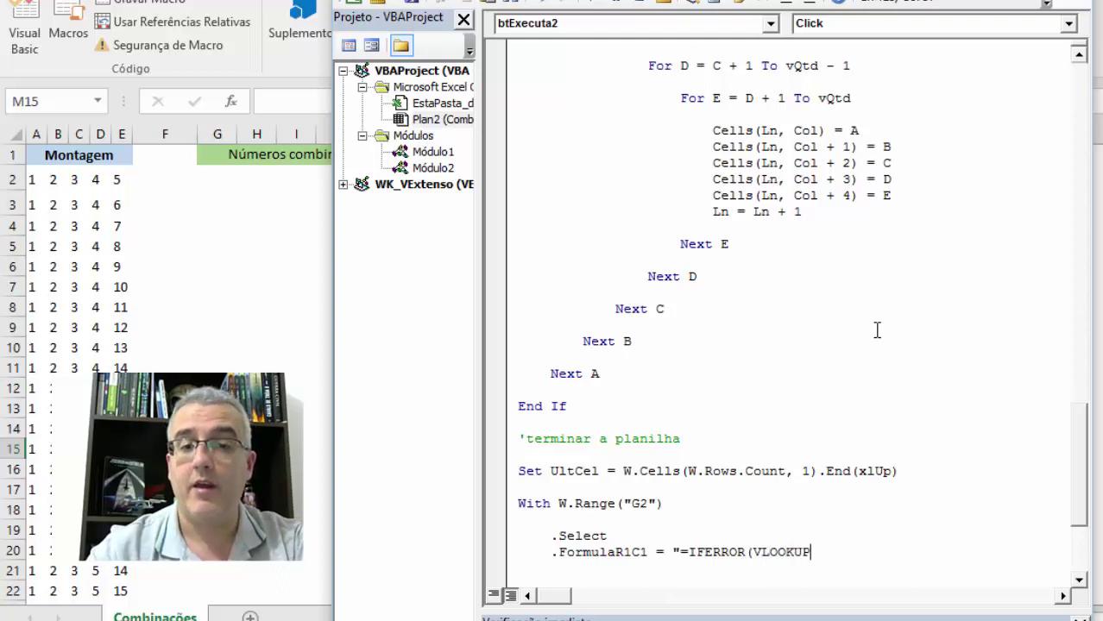
text((RC)
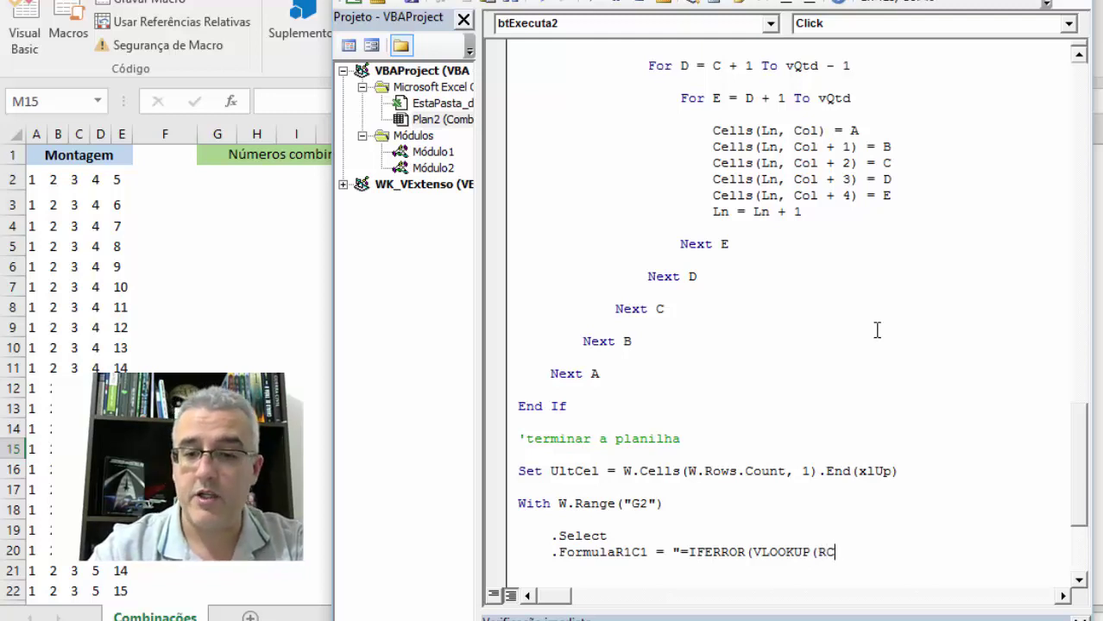
text([-6])
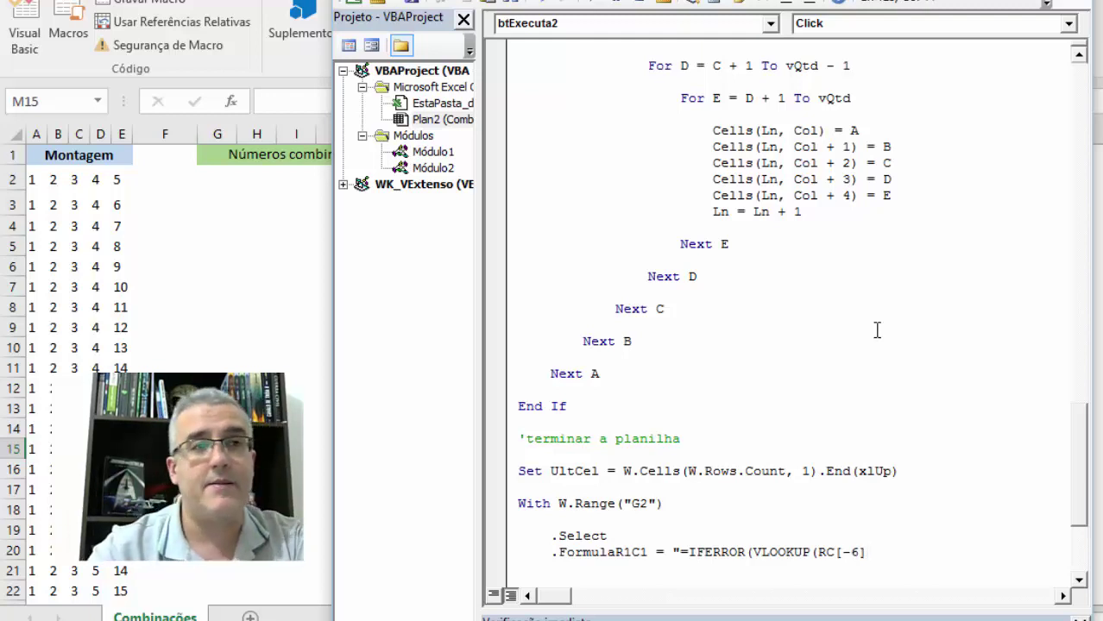
text(,R)
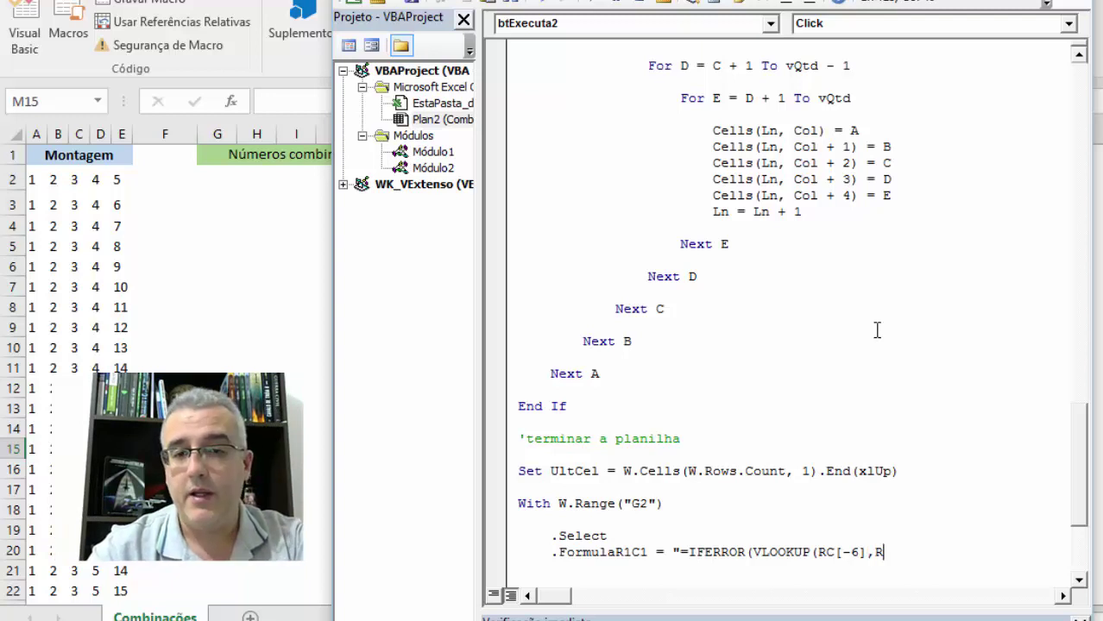
text(3C)
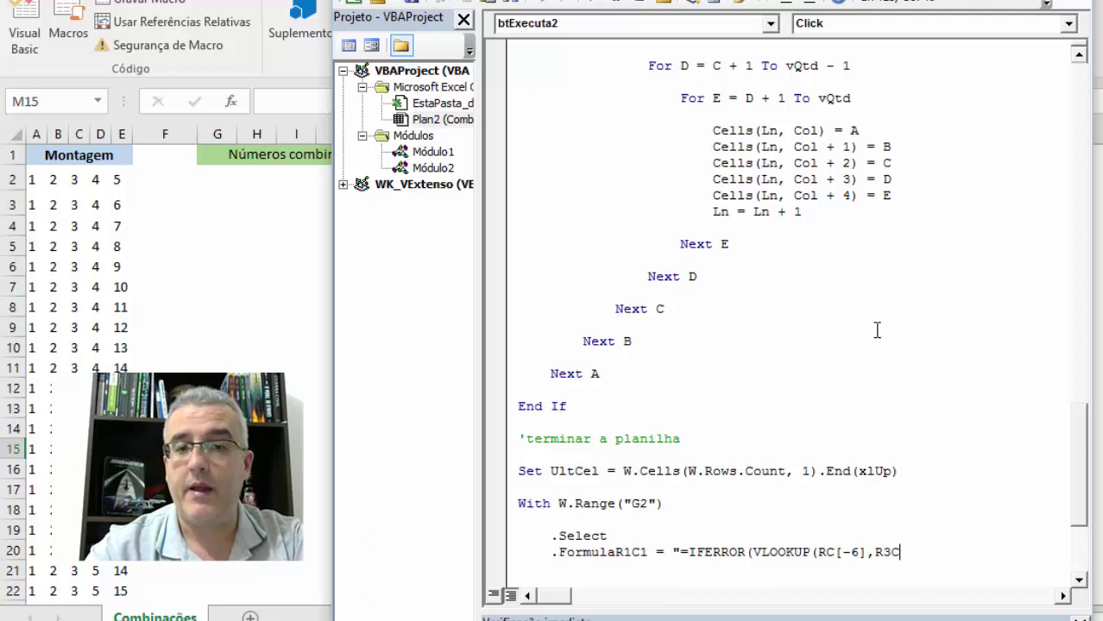
text(18:R)
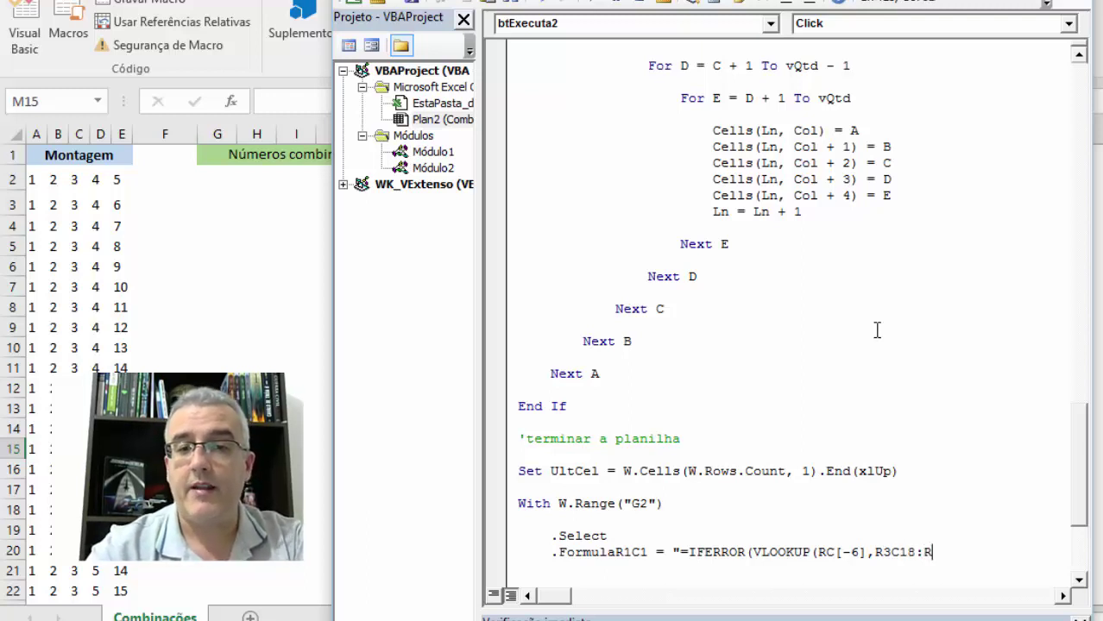
text(20)
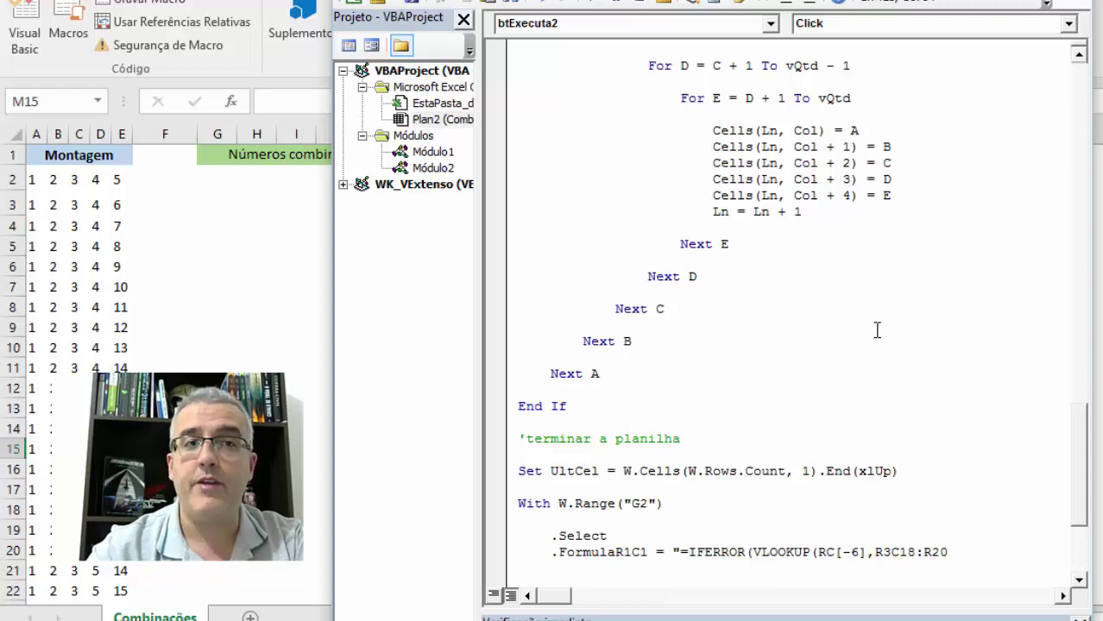
text(C19,2,0)
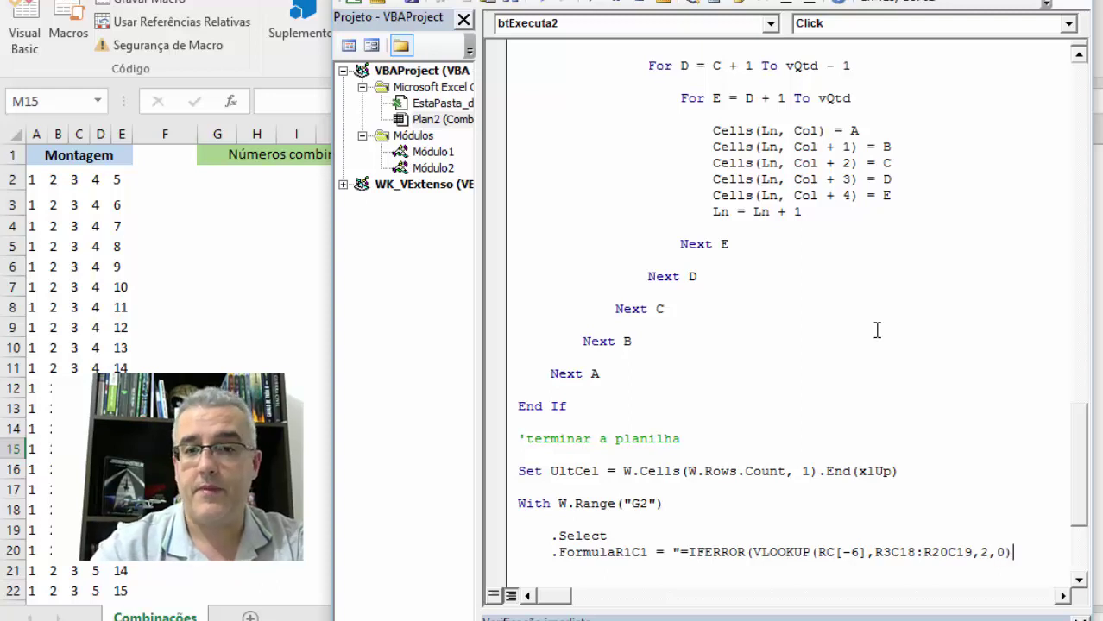
text("")
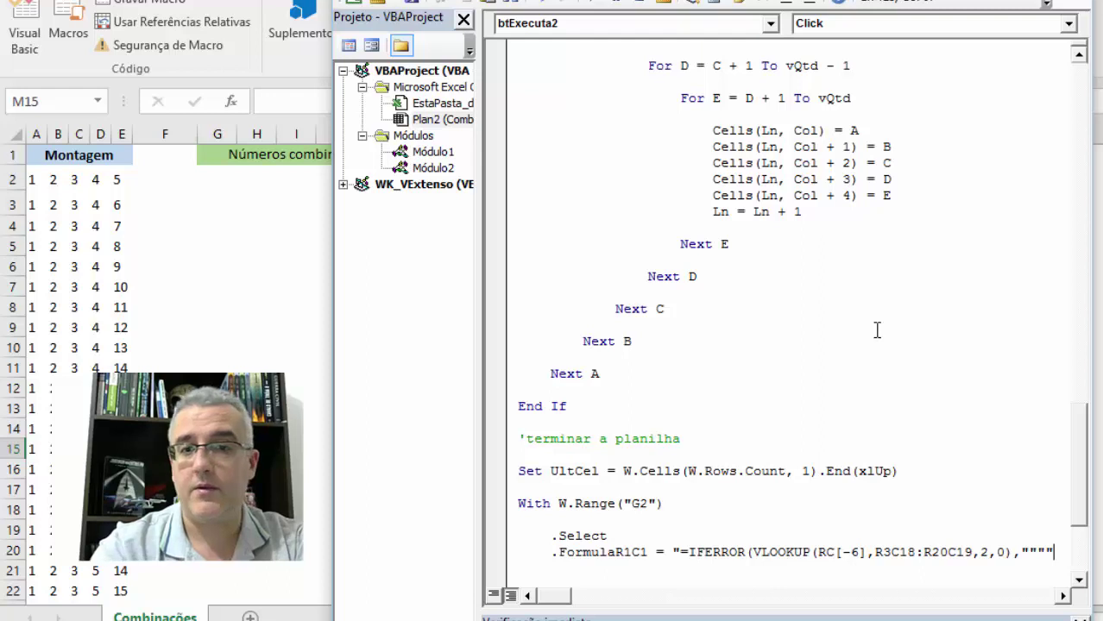
text()")
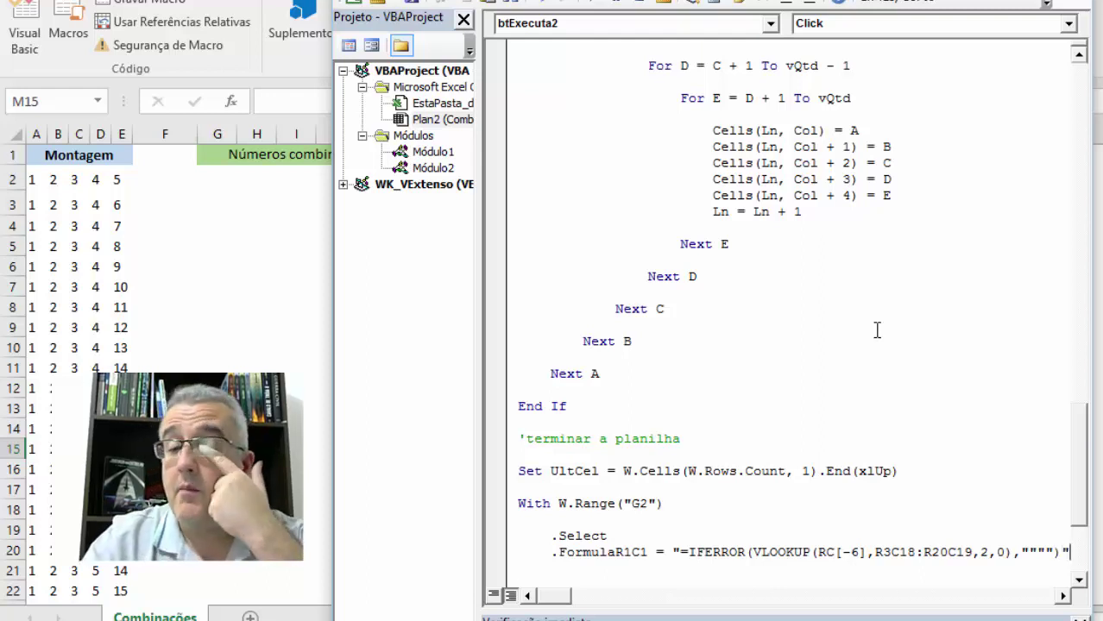
key(Down)
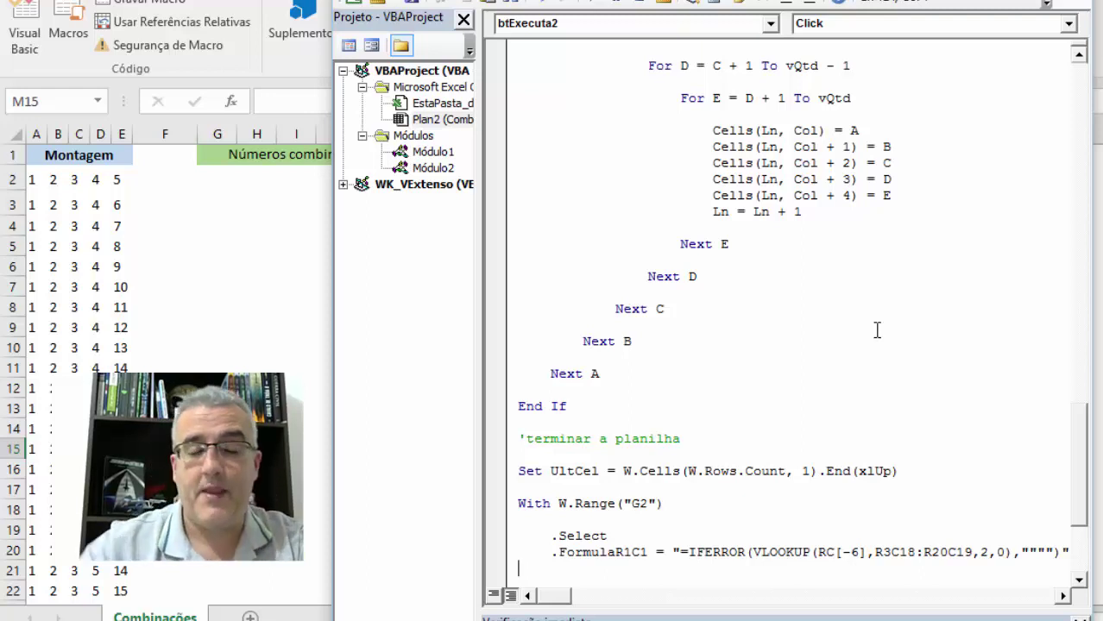
Step: Explain IFERROR, VLOOKUP and RC[-6], showing on the sheet how G2 refers to A2
double_click(713, 550)
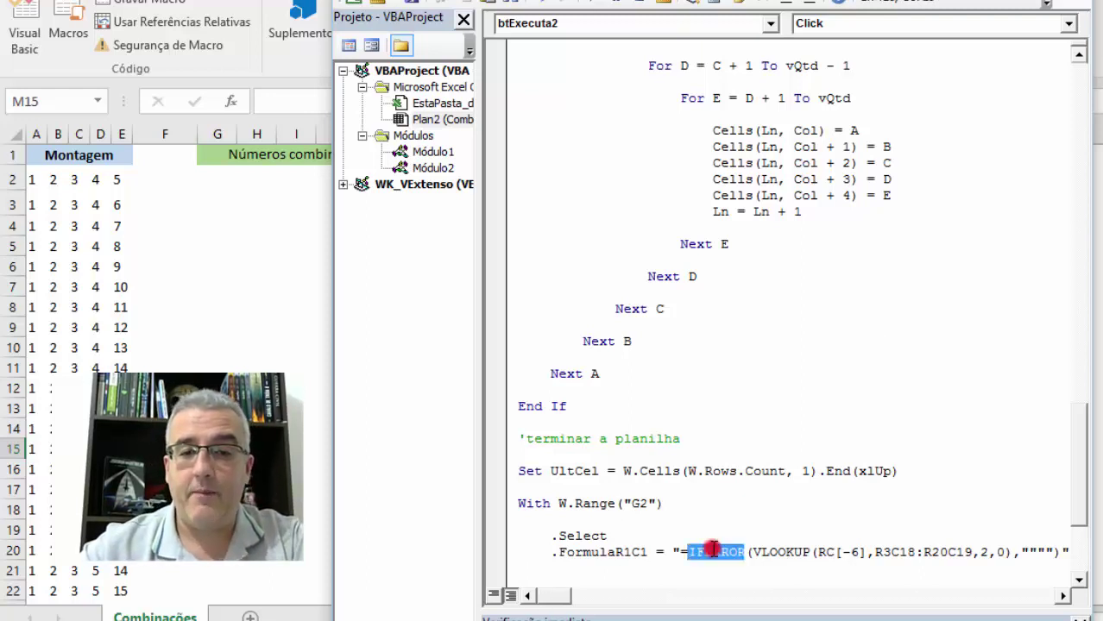
double_click(763, 550)
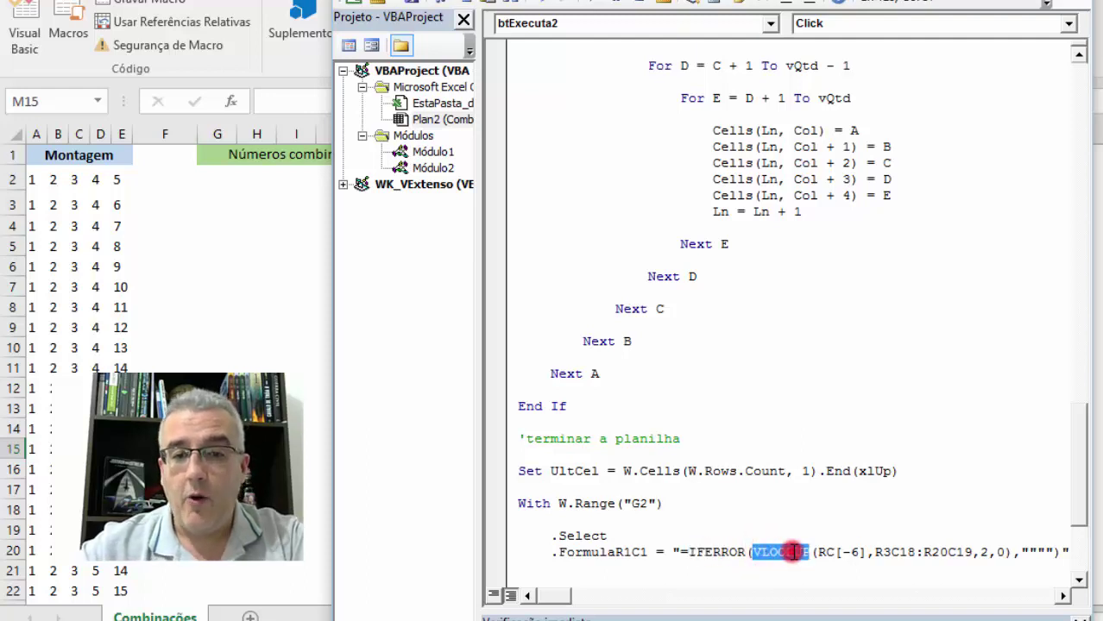
double_click(824, 552)
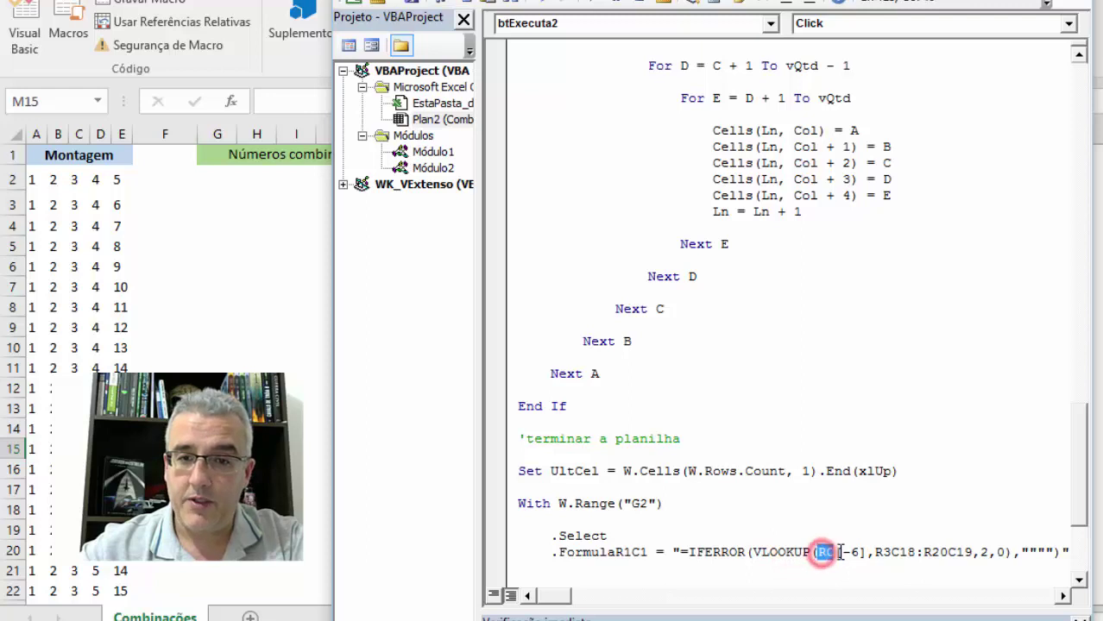
key(alt+F11)
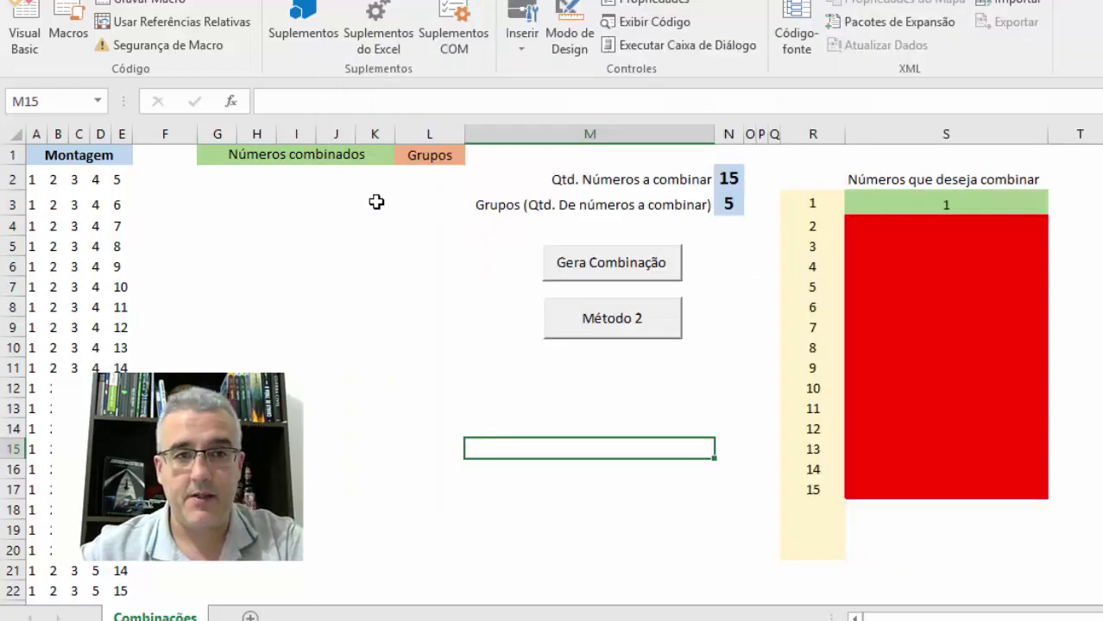
click(228, 178)
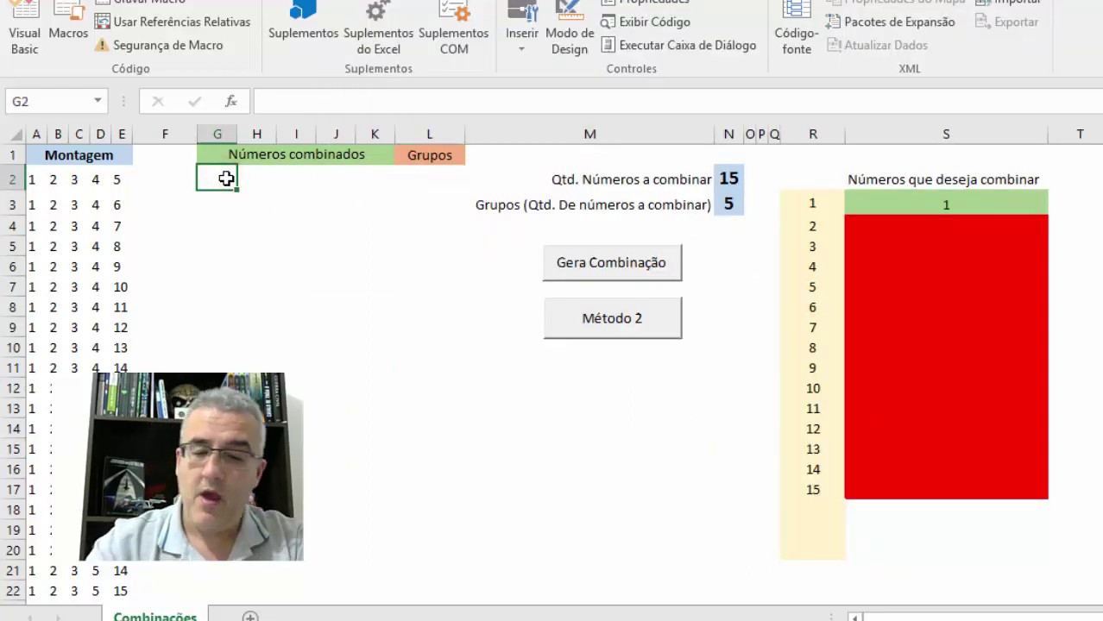
key(Left)
key(Left)
key(Left)
key(Left)
key(Left)
key(Left)
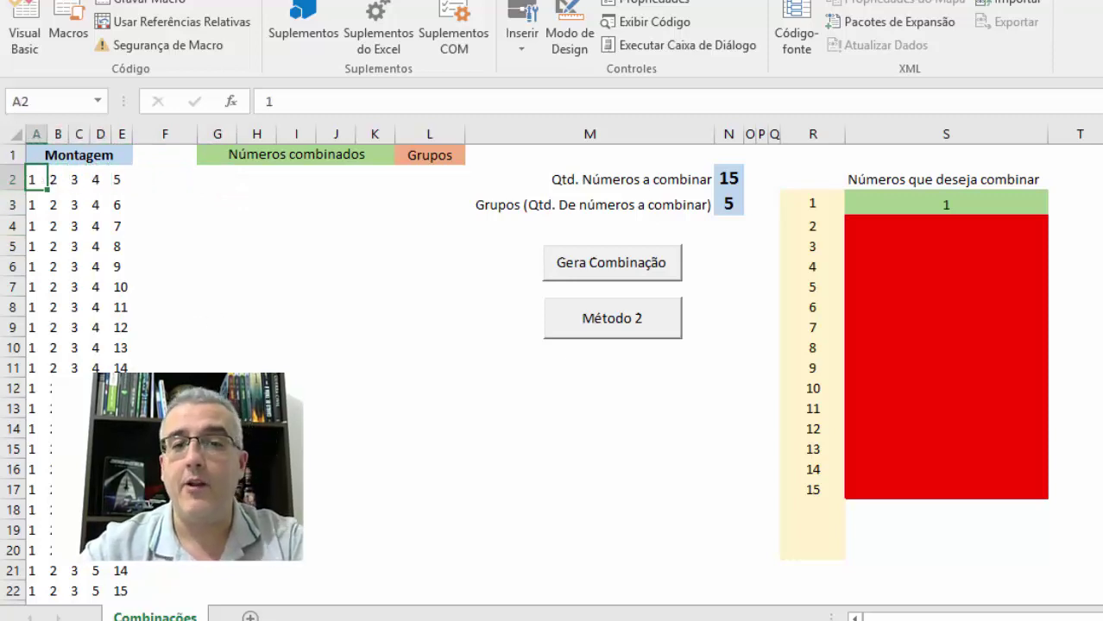
key(alt+F11)
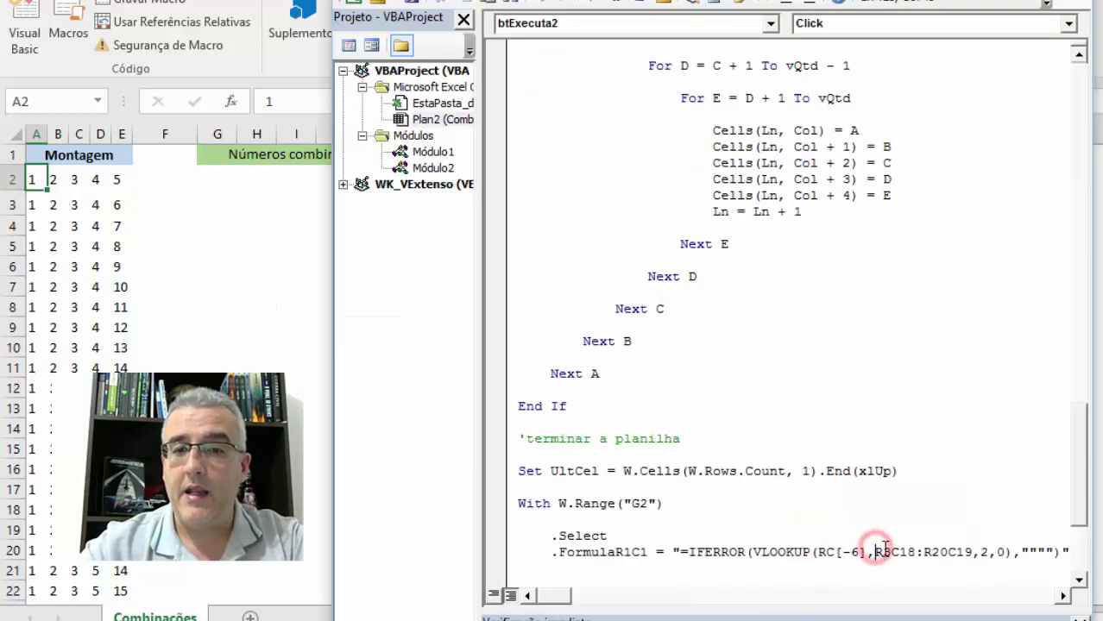
Step: Point out the R3C18:R20C19 lookup range, paste over A3:R3, then select R3
drag(874, 552, 916, 552)
key(alt+F11)
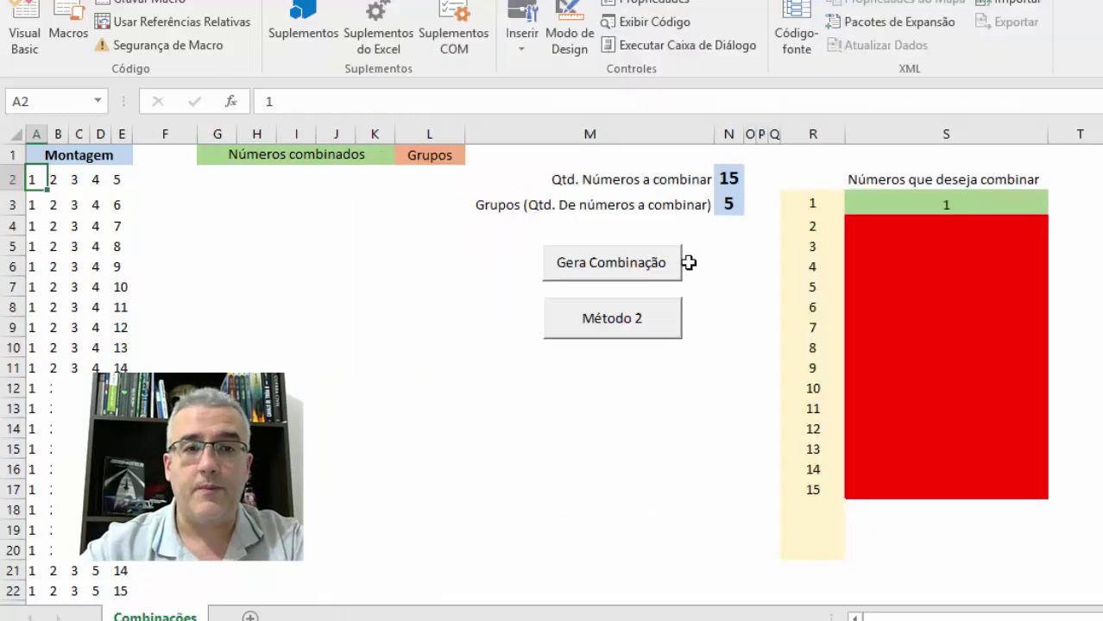
click(228, 210)
key(Left)
key(Left)
key(Left)
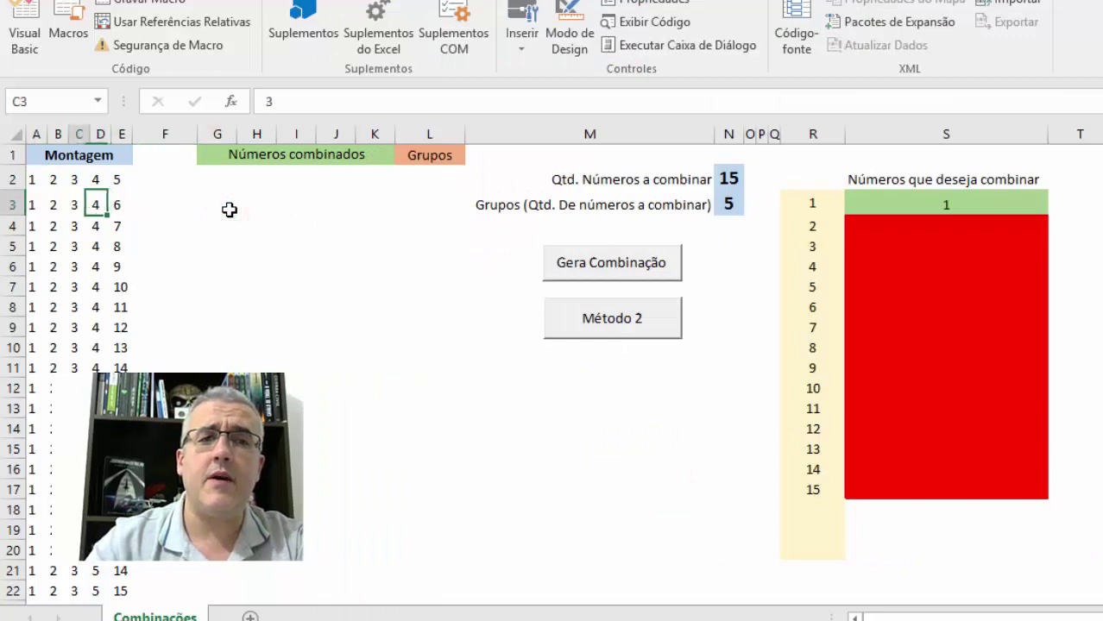
key(Left)
key(Left)
key(shift+Right)
key(shift+Right)
key(shift+Right)
key(shift+Right)
key(shift+Right)
key(shift+Right)
key(shift+Right)
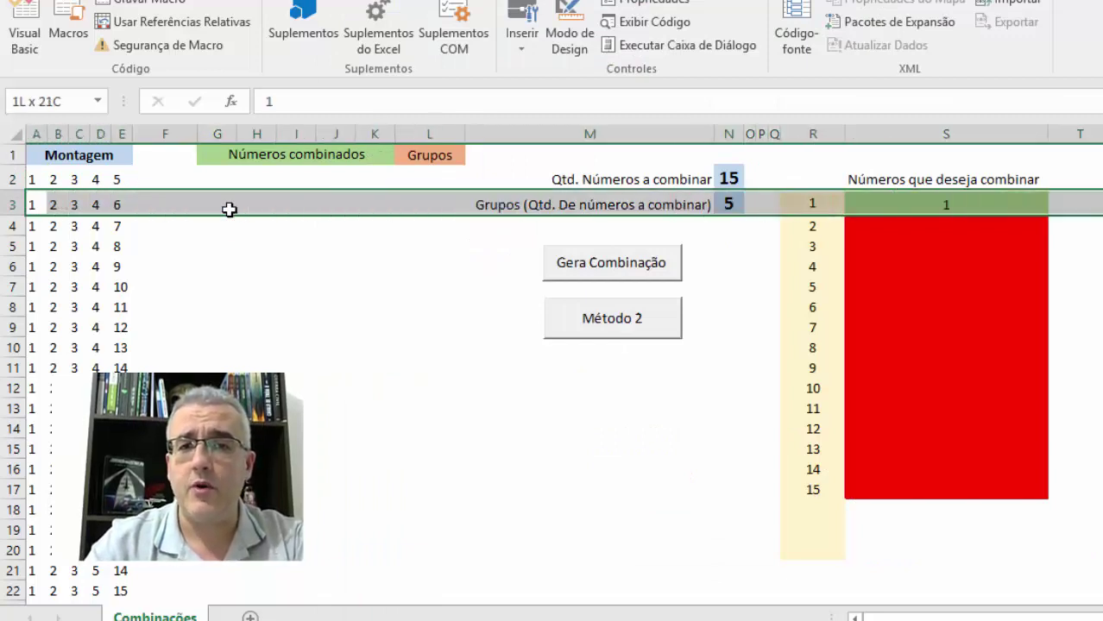
key(shift+Left)
key(shift+Left)
key(shift+Left)
key(ctrl+v)
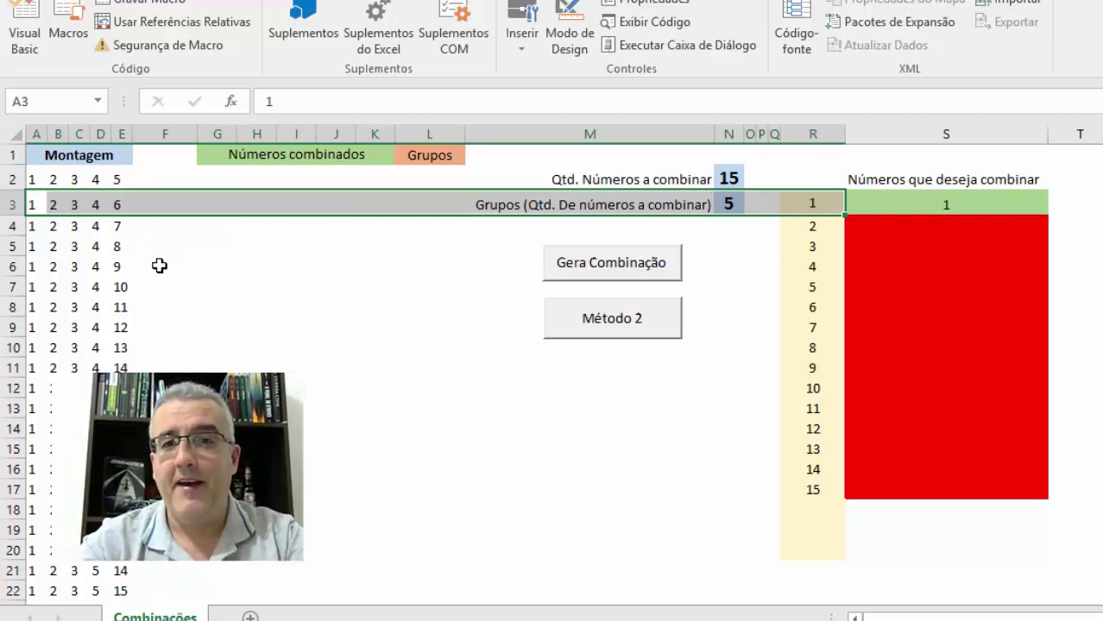
click(815, 207)
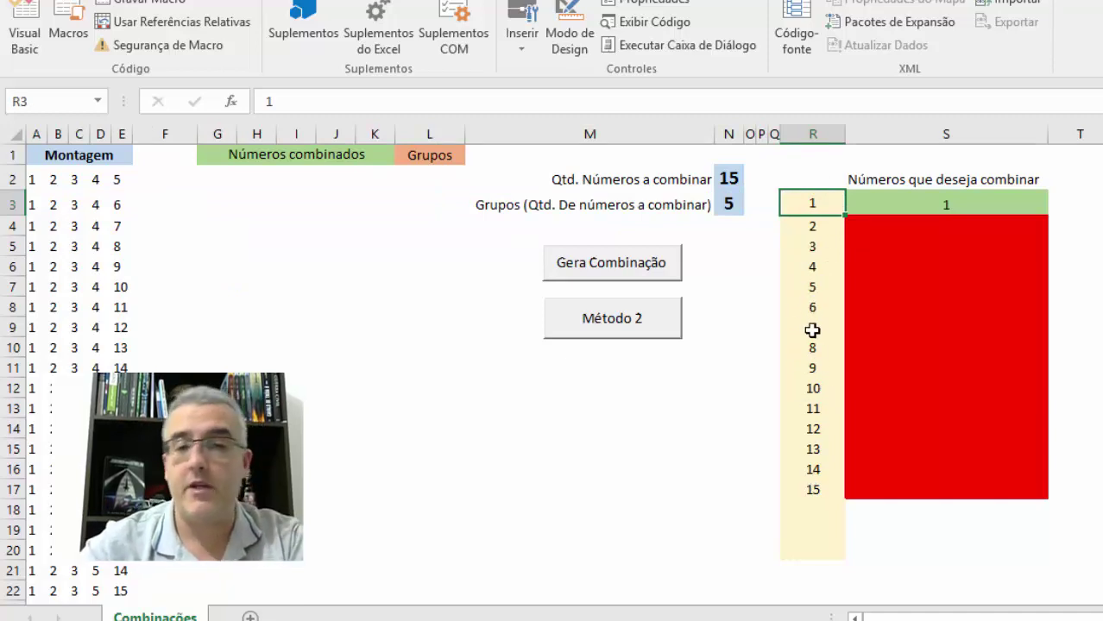
Step: Check the R3C18:R20C19 lookup range in the code against the worksheet's R3:S17 data
key(alt+F11)
drag(924, 552, 982, 552)
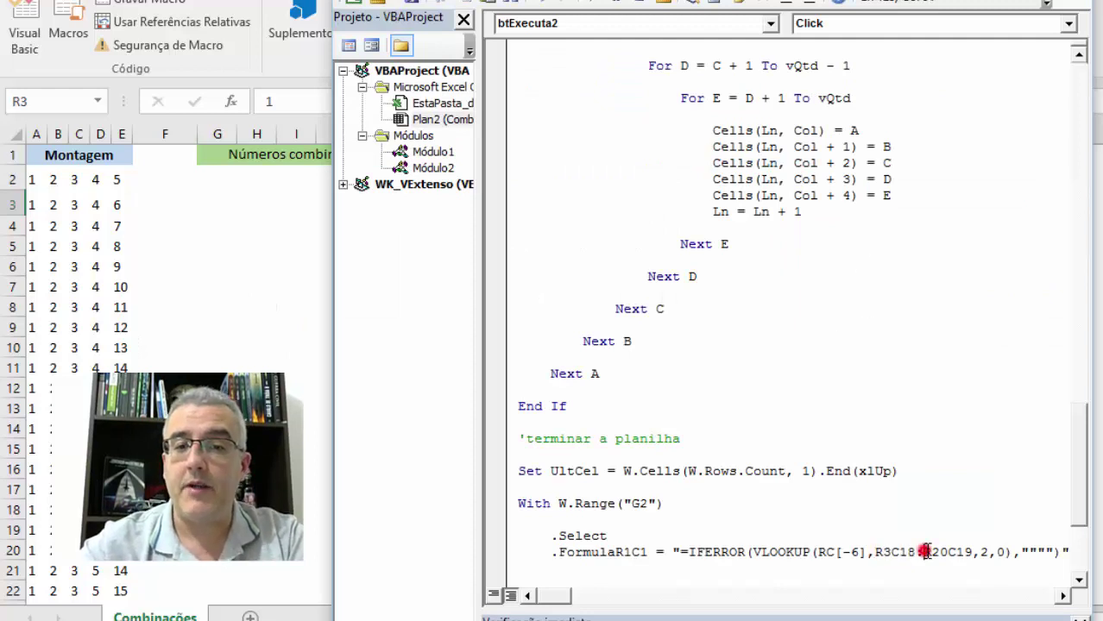
double_click(983, 552)
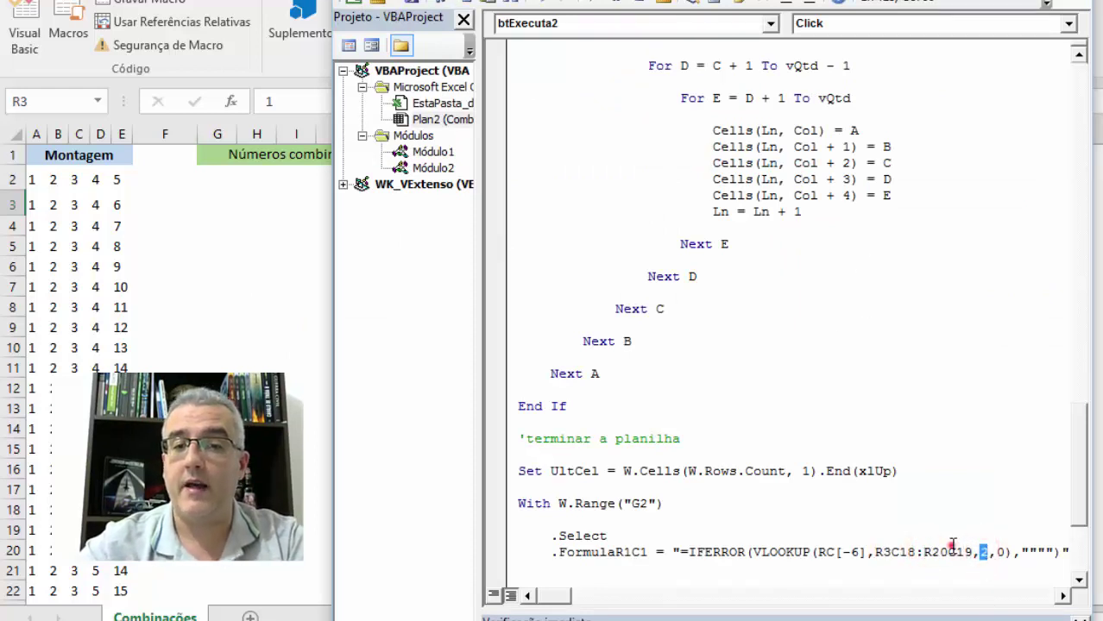
drag(949, 552, 963, 552)
click(886, 551)
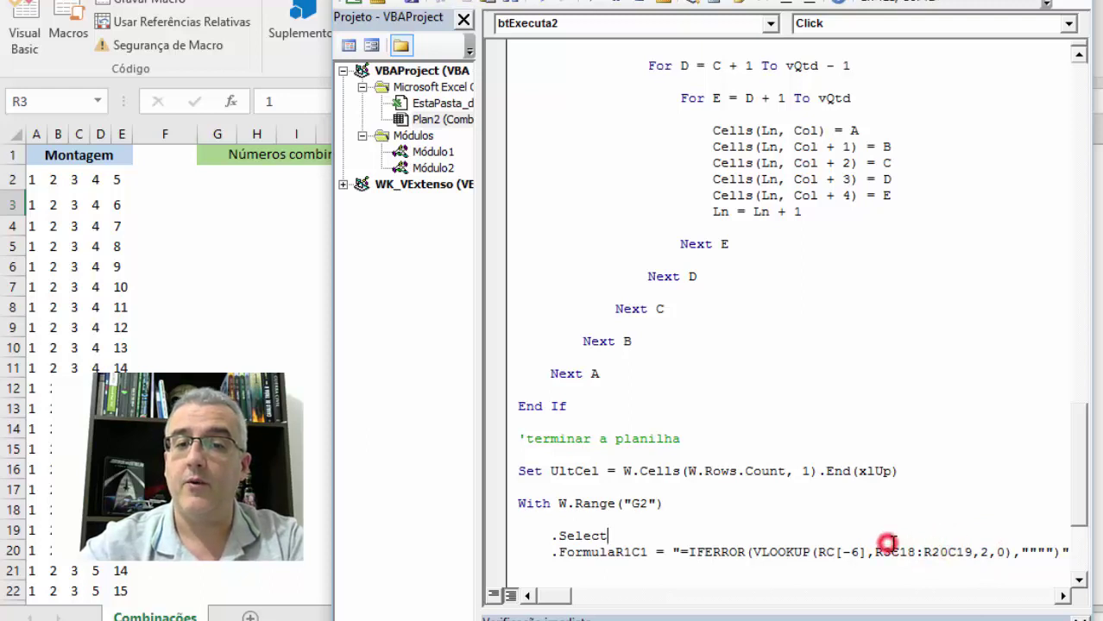
click(959, 547)
key(alt+F11)
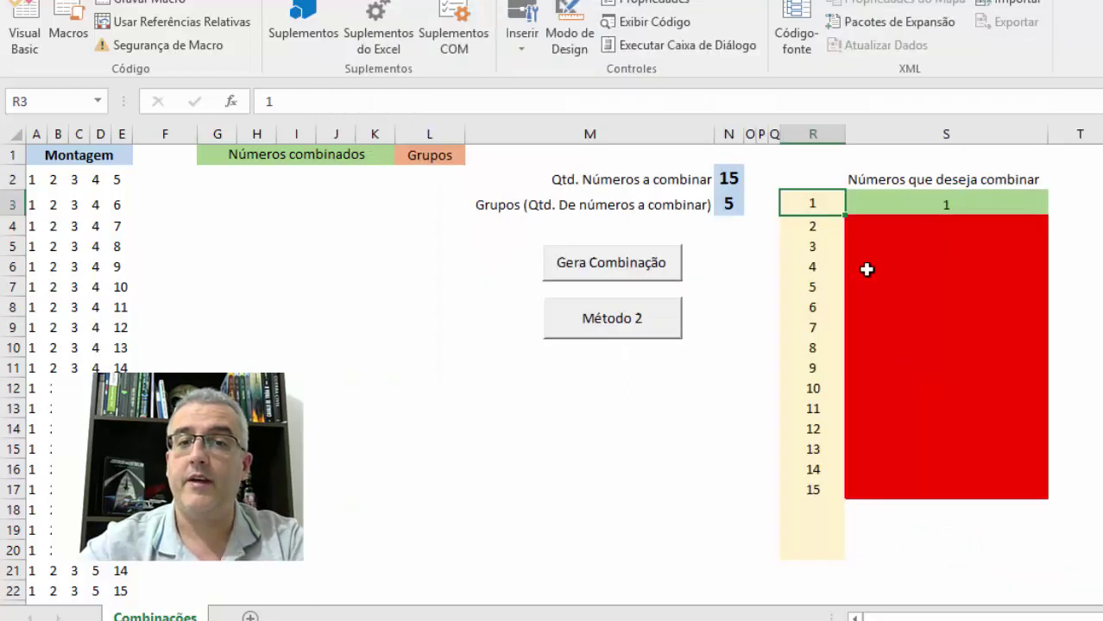
drag(832, 199, 980, 494)
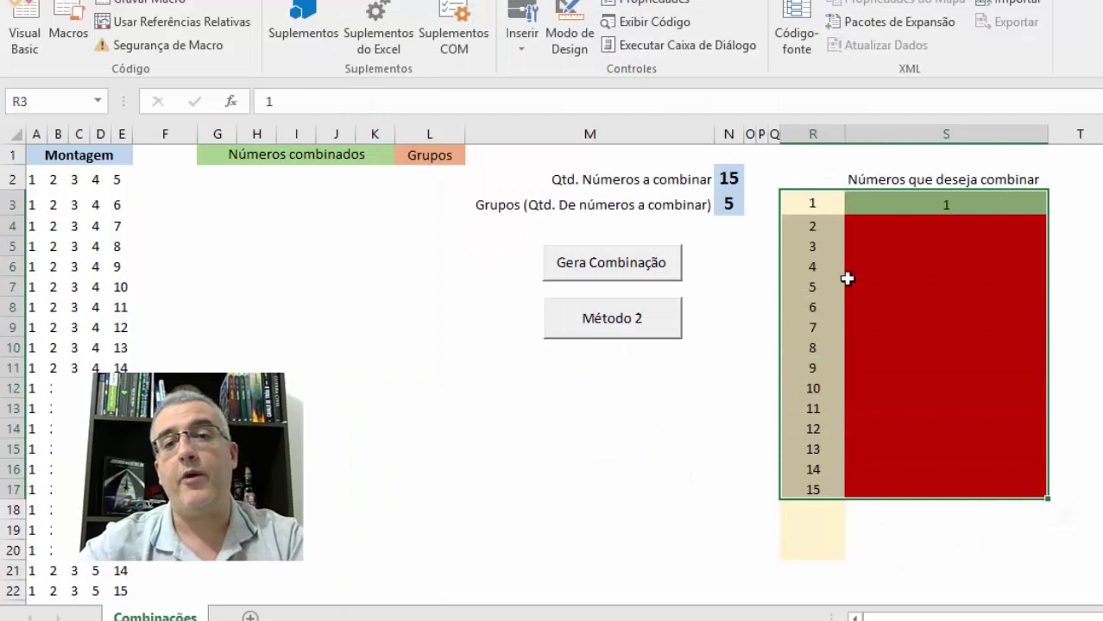
key(alt+F11)
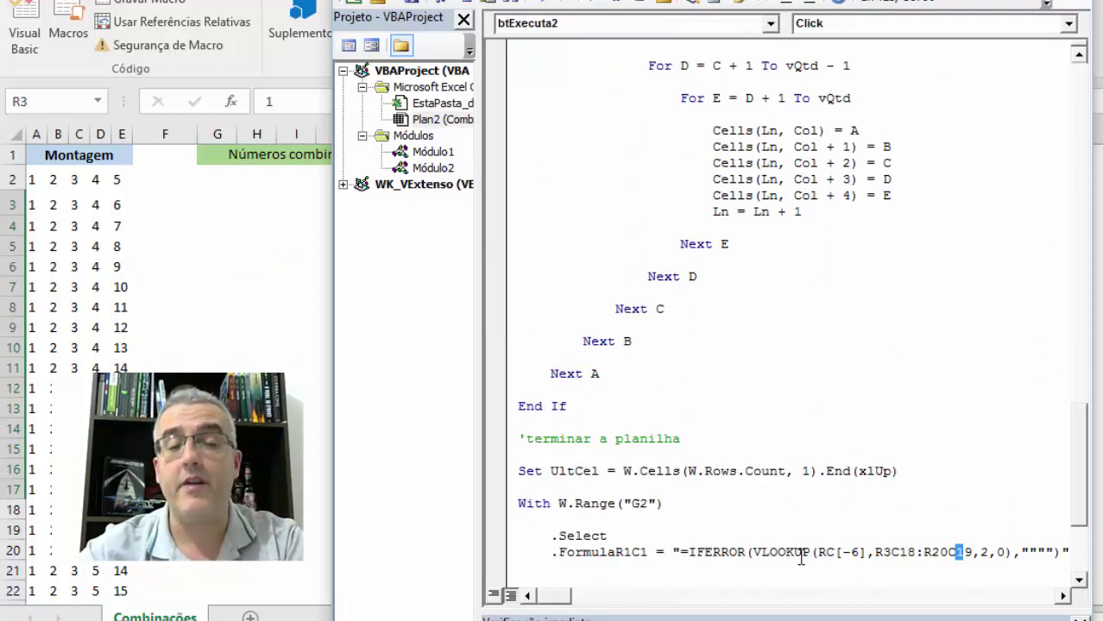
Step: Add a .Copy line below .FormulaR1C1 in the With W.Range("G2") block
click(587, 570)
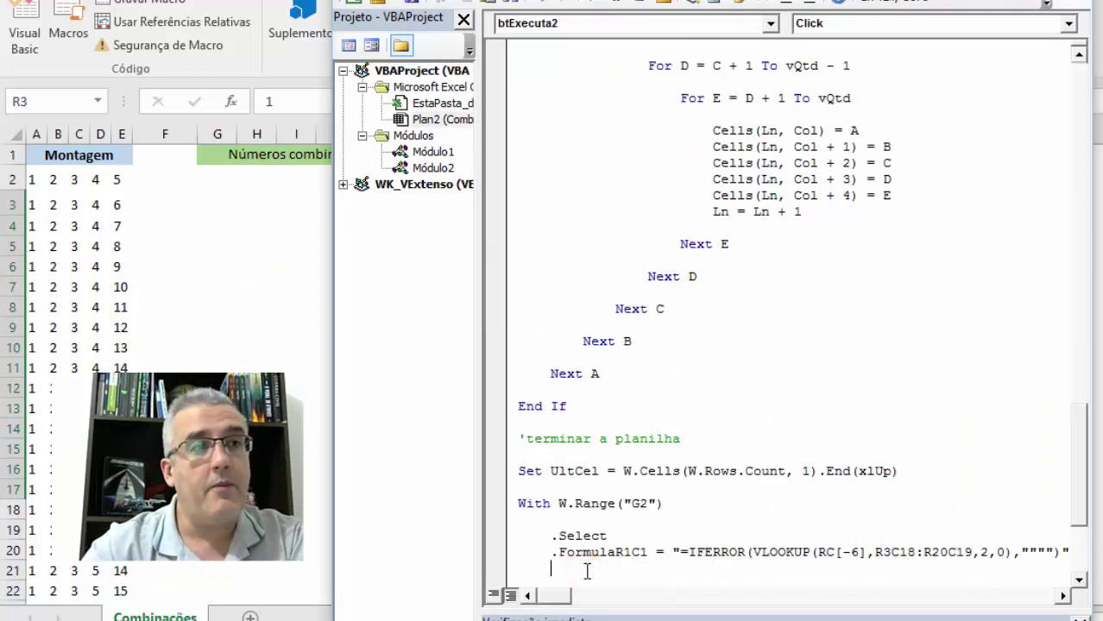
text(.Copy)
key(Down)
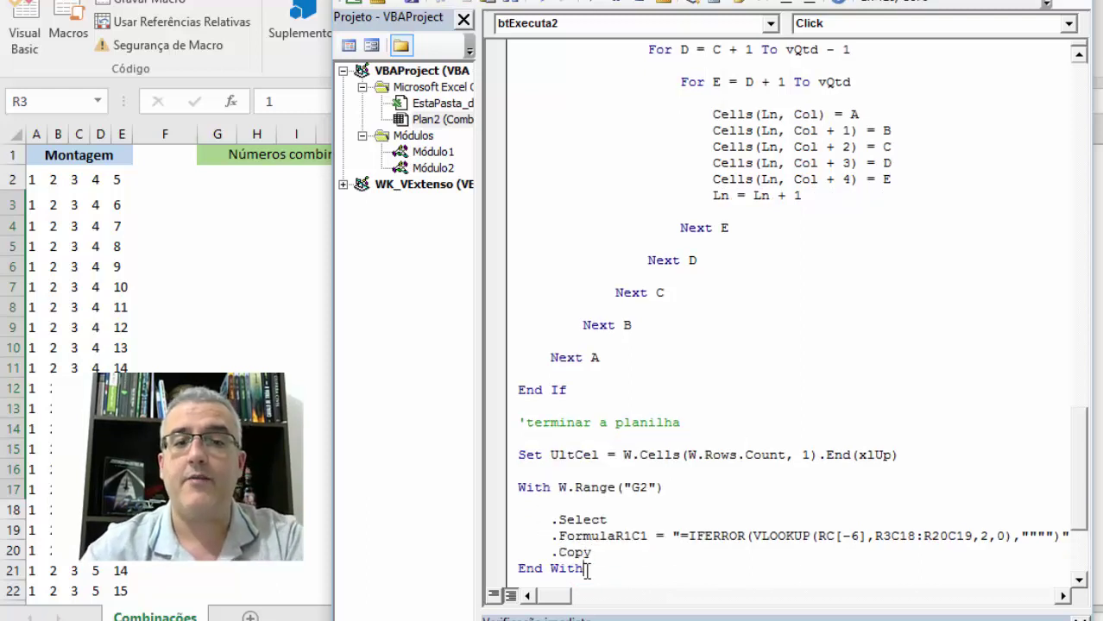
key(Return)
key(Return)
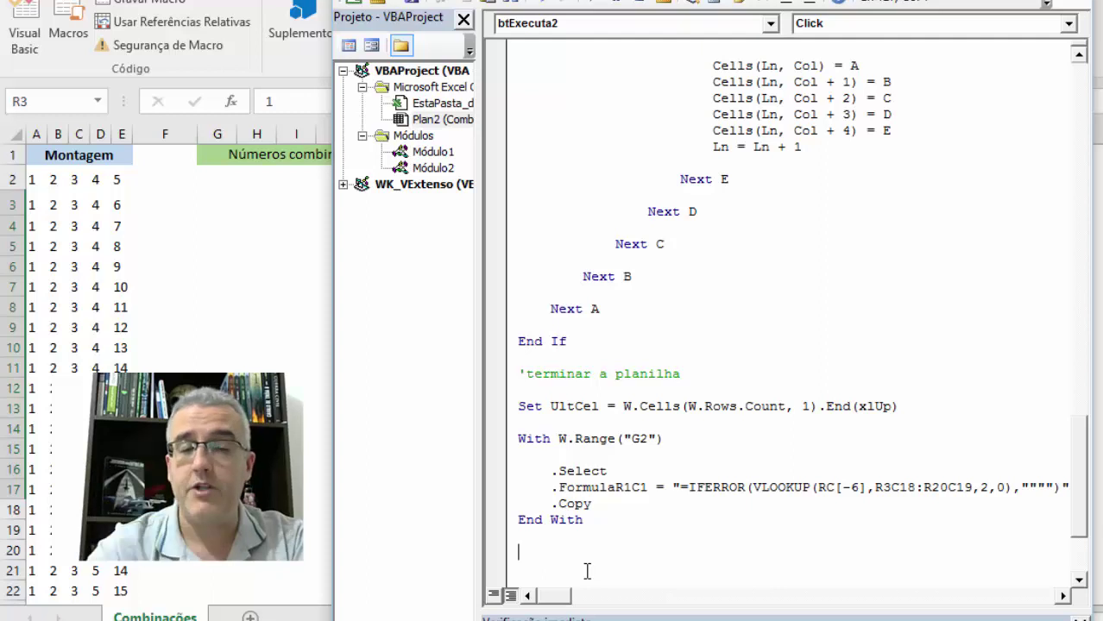
Step: Add W.Range("g2:k" & UltCel.Row).PasteSpecial below End With
text(W.RANGE)
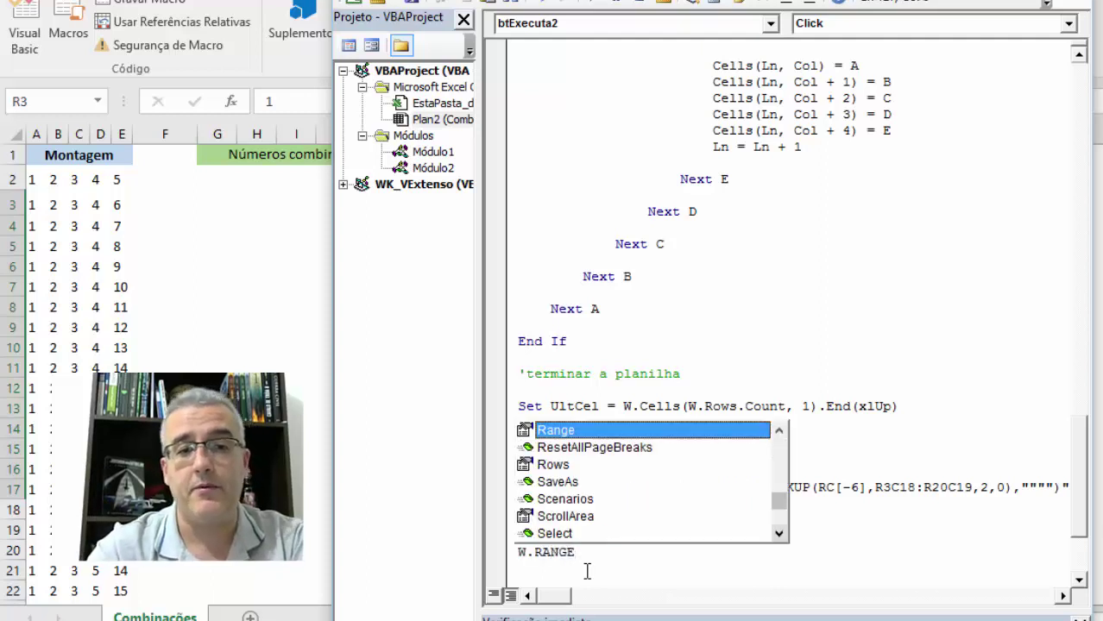
text((")
text(g2:k)
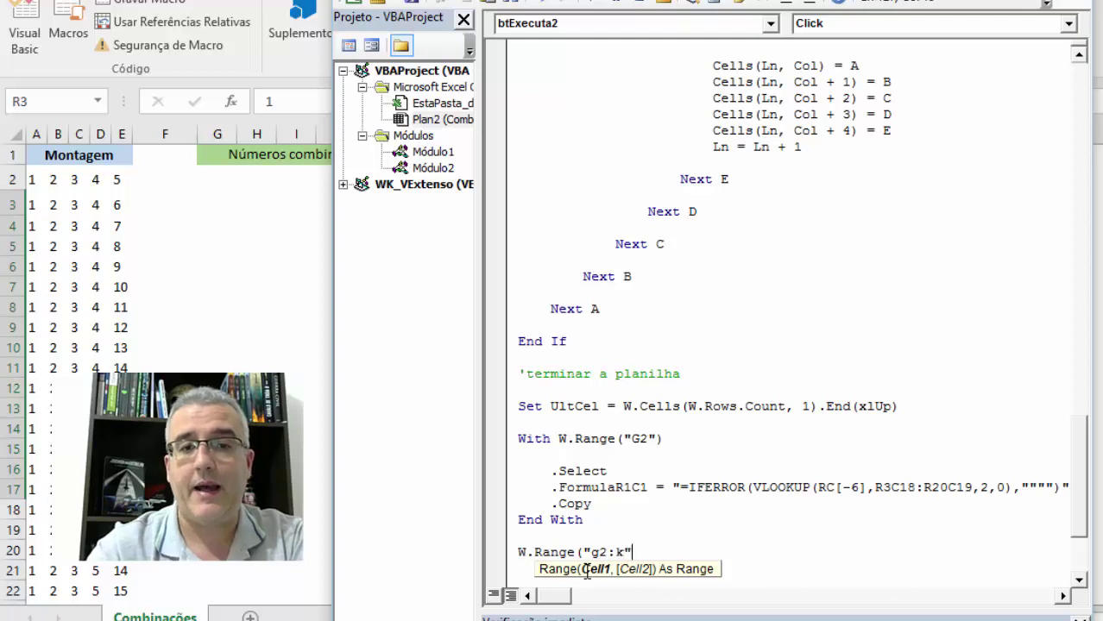
text(& ULT)
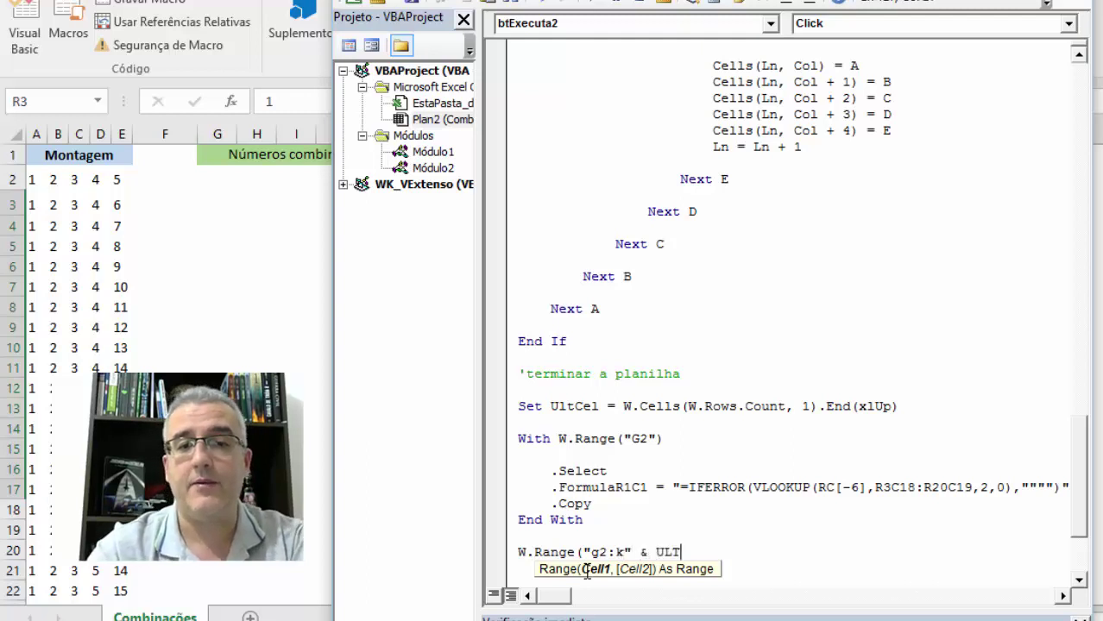
text(.ROW))
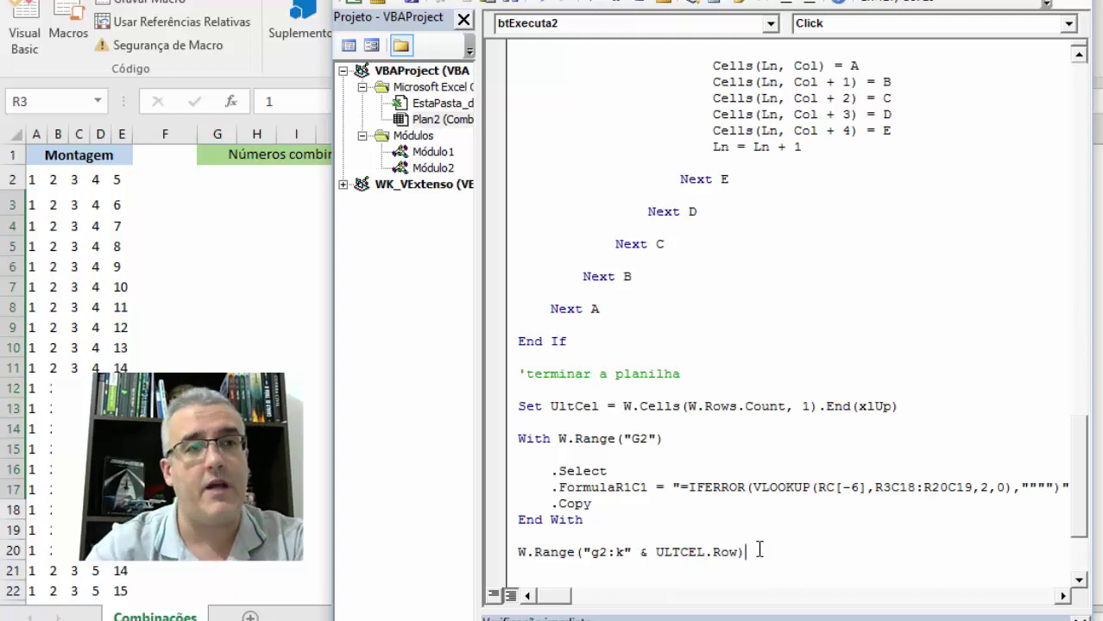
text(.PAST)
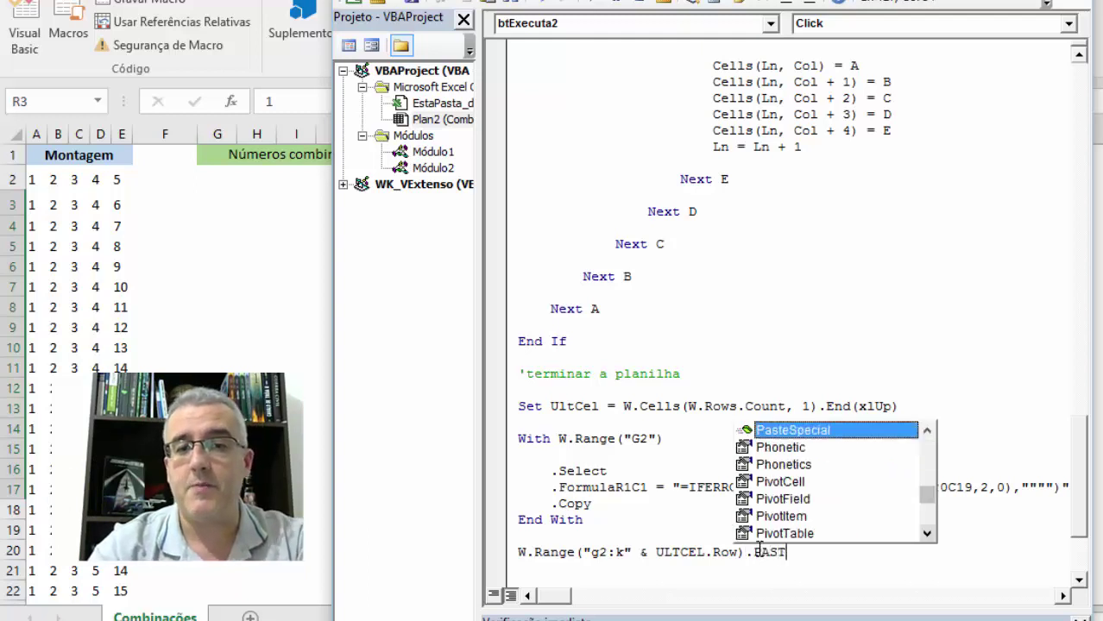
key(Tab)
key(Return)
key(Return)
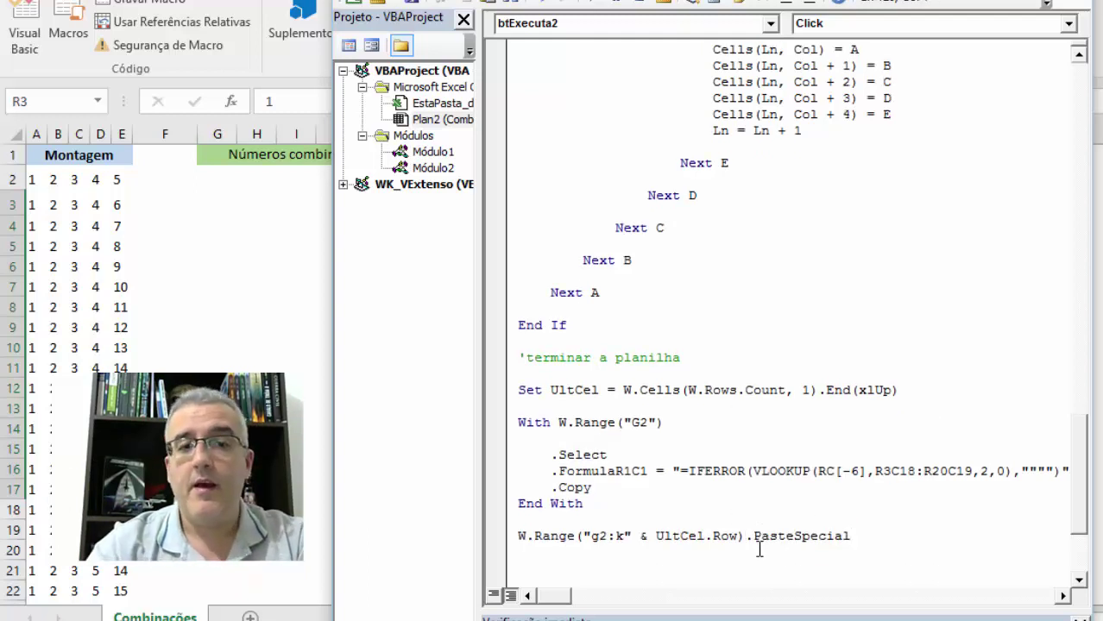
Step: Add an empty With W.Range("L2") … End With block, then glance at the worksheet
text(WITH W.R)
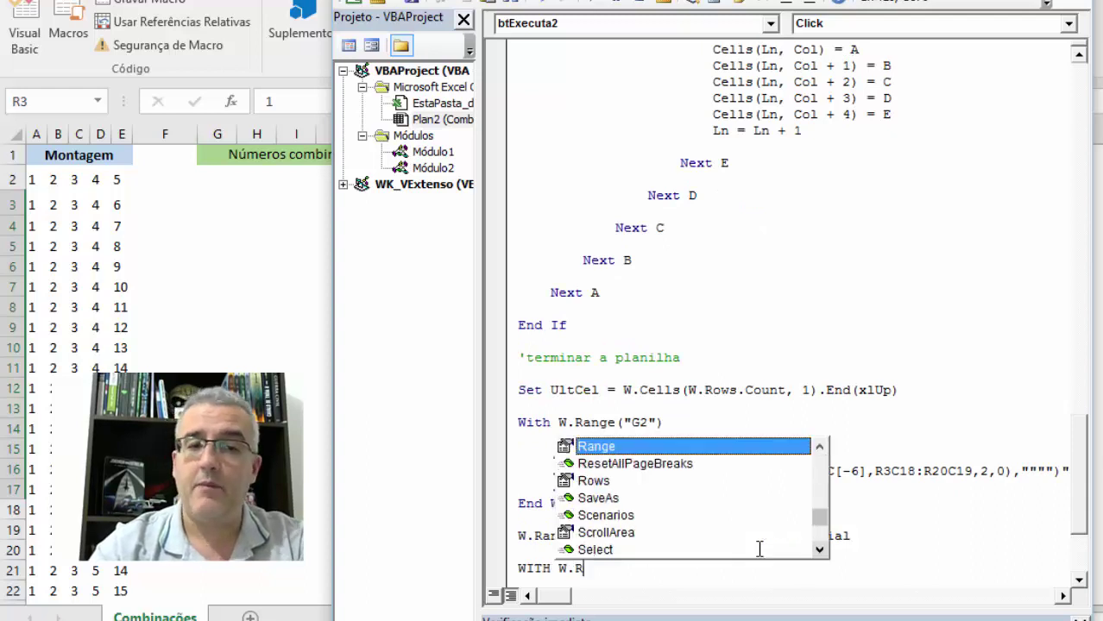
text(ANGE()
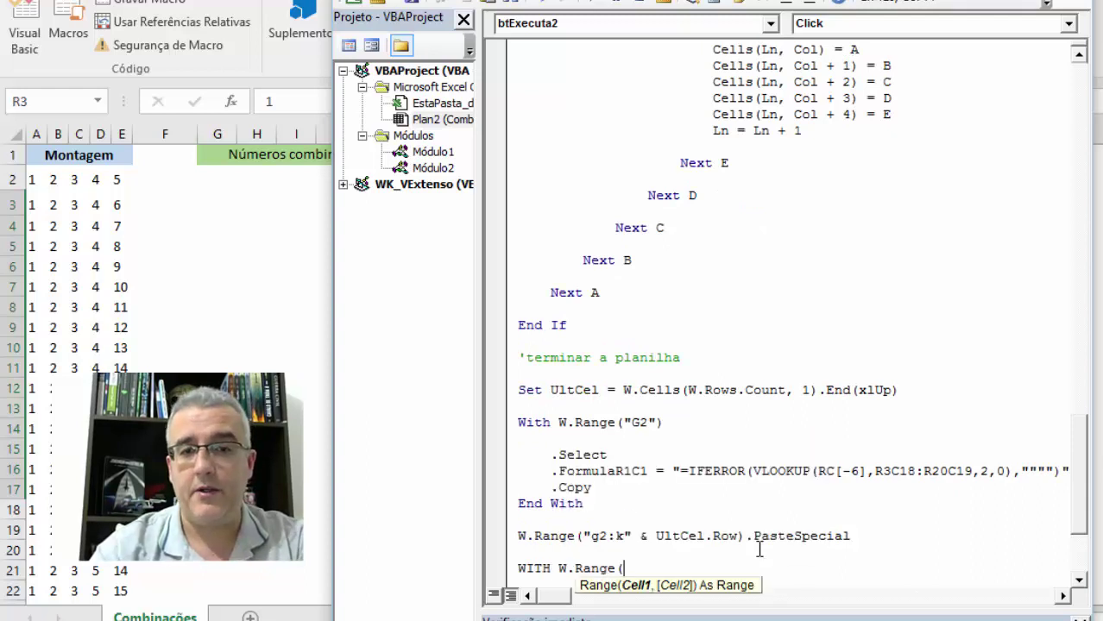
text("L2"))
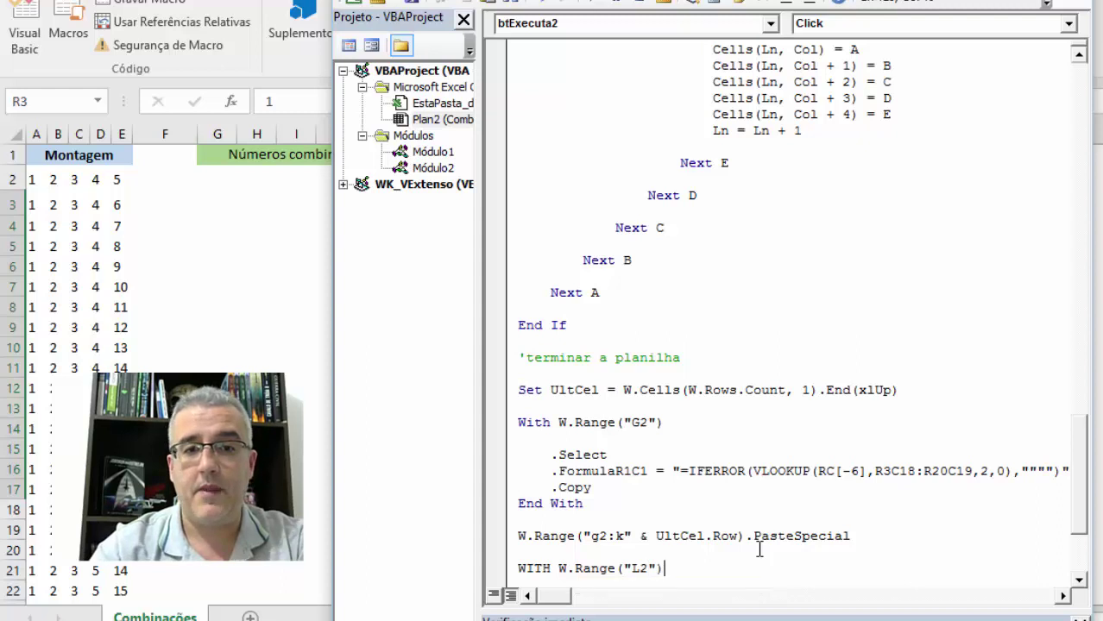
text(.)
key(BackSpace)
key(Return)
key(Return)
key(Return)
text(E)
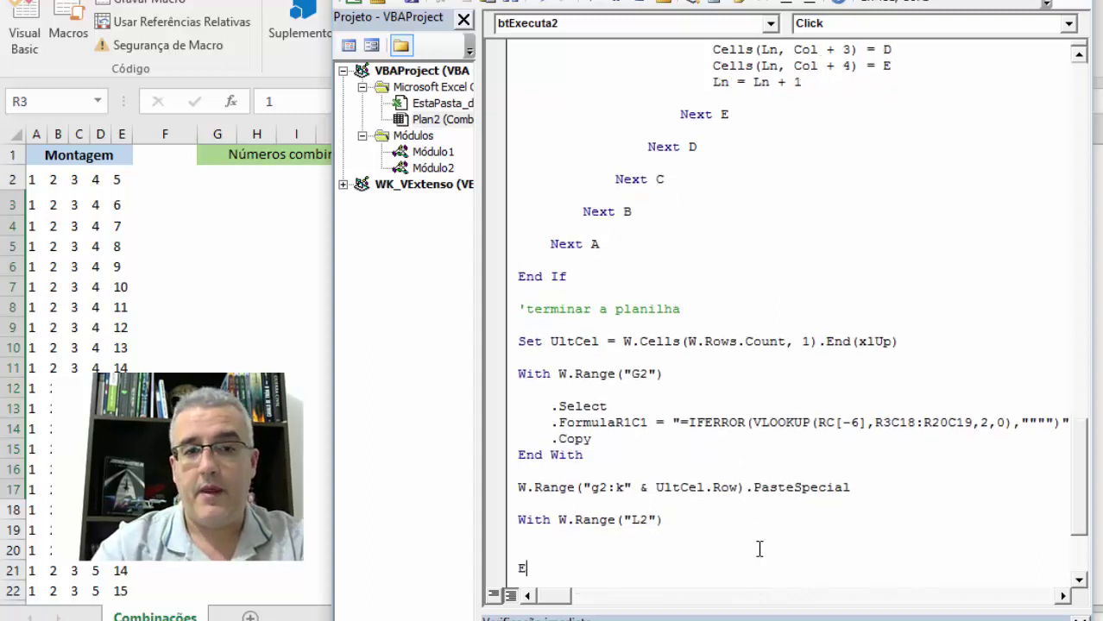
text(ND WITH)
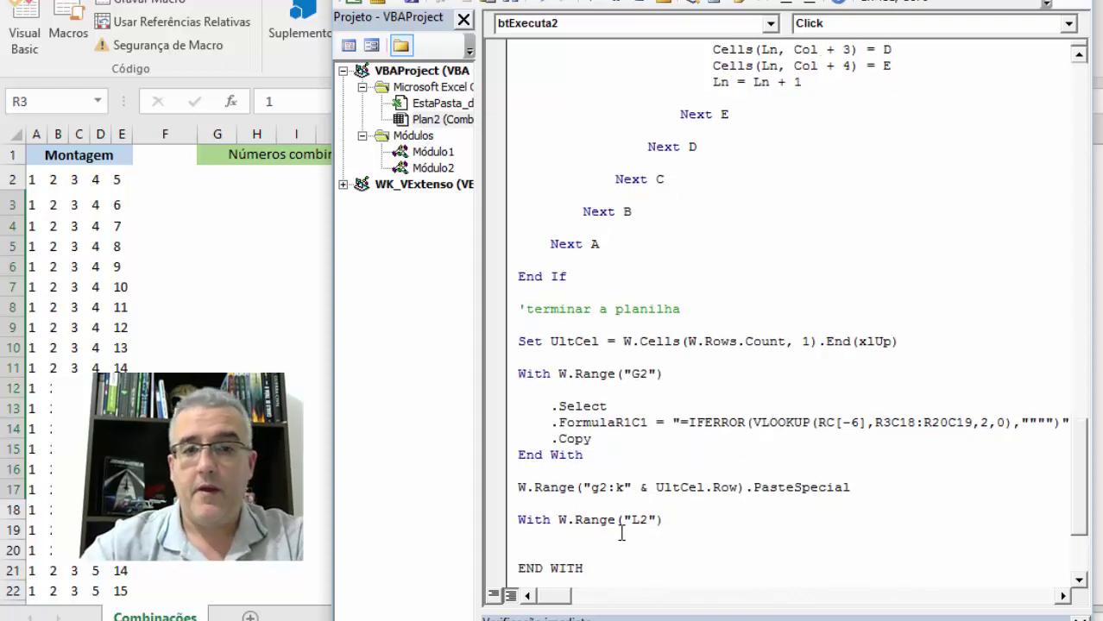
click(587, 545)
key(alt+F11)
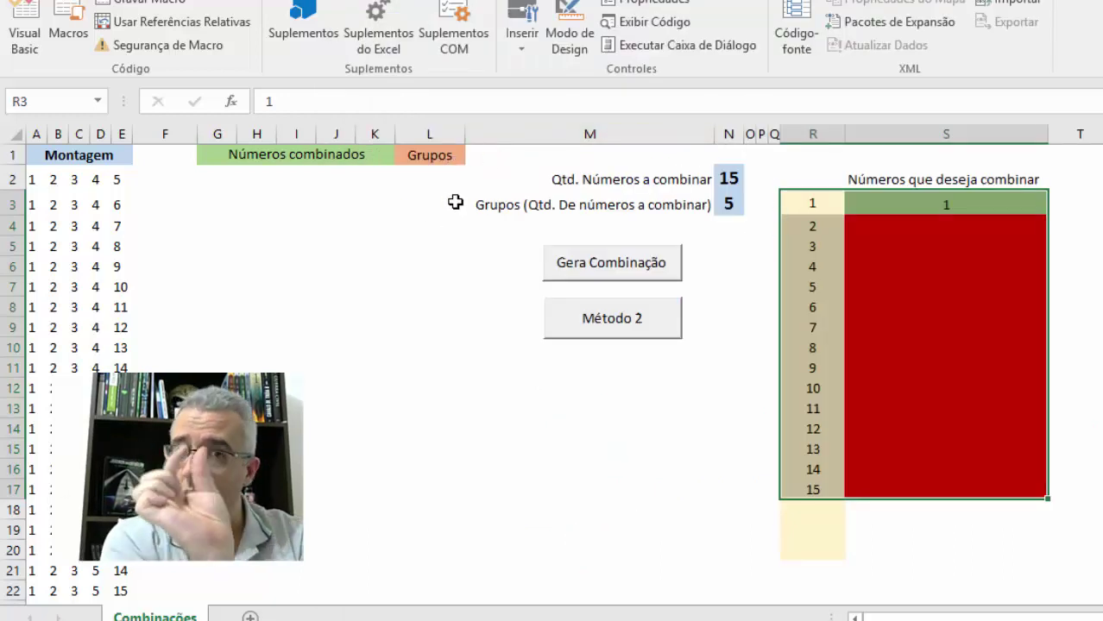
key(alt+F11)
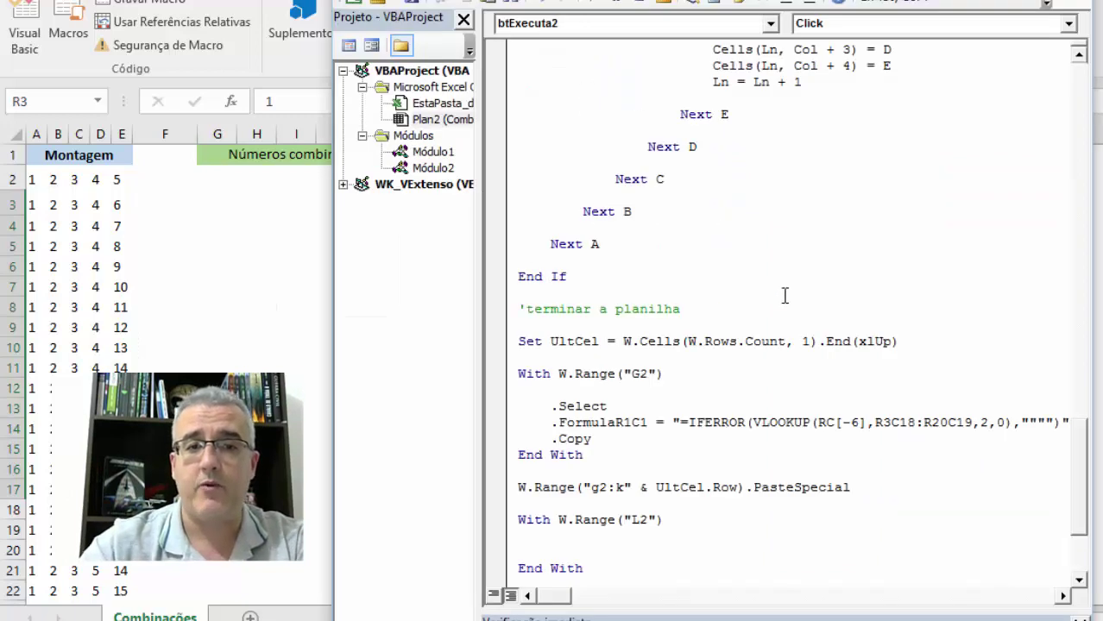
Step: Put .Select inside the L2 block, followed by Select Case vComb
key(ctrl+z)
key(Tab)
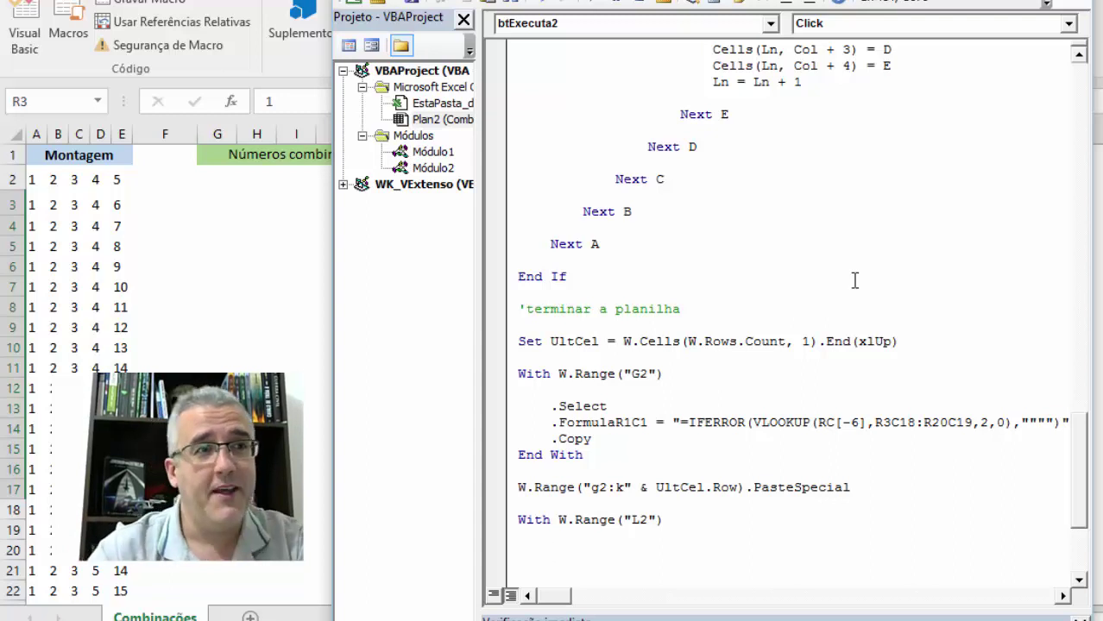
text(.S)
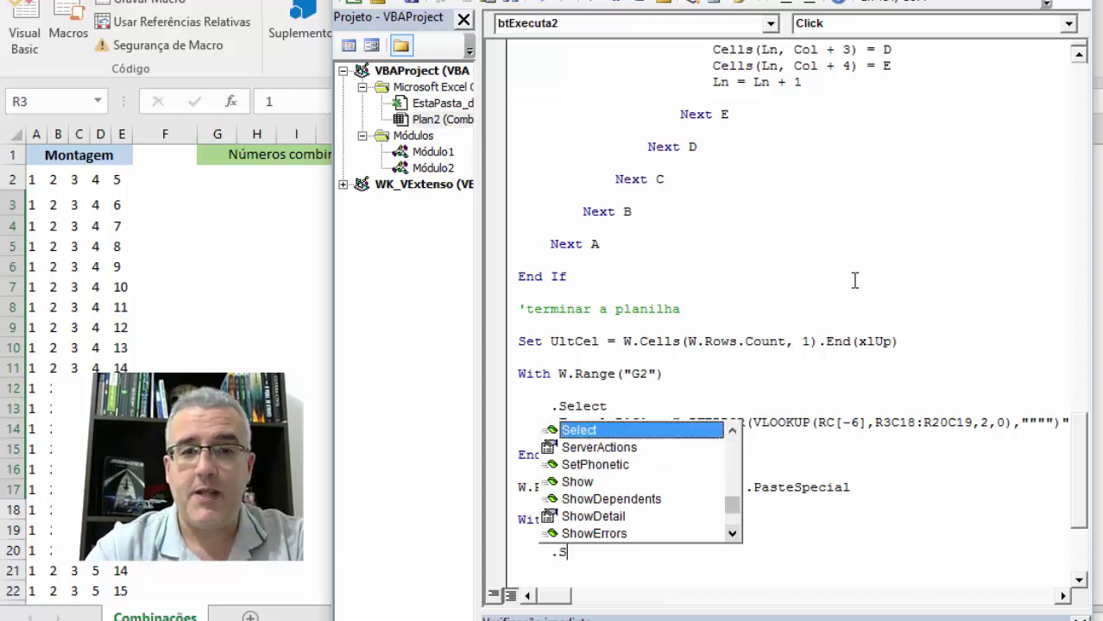
text(ELECT)
key(Return)
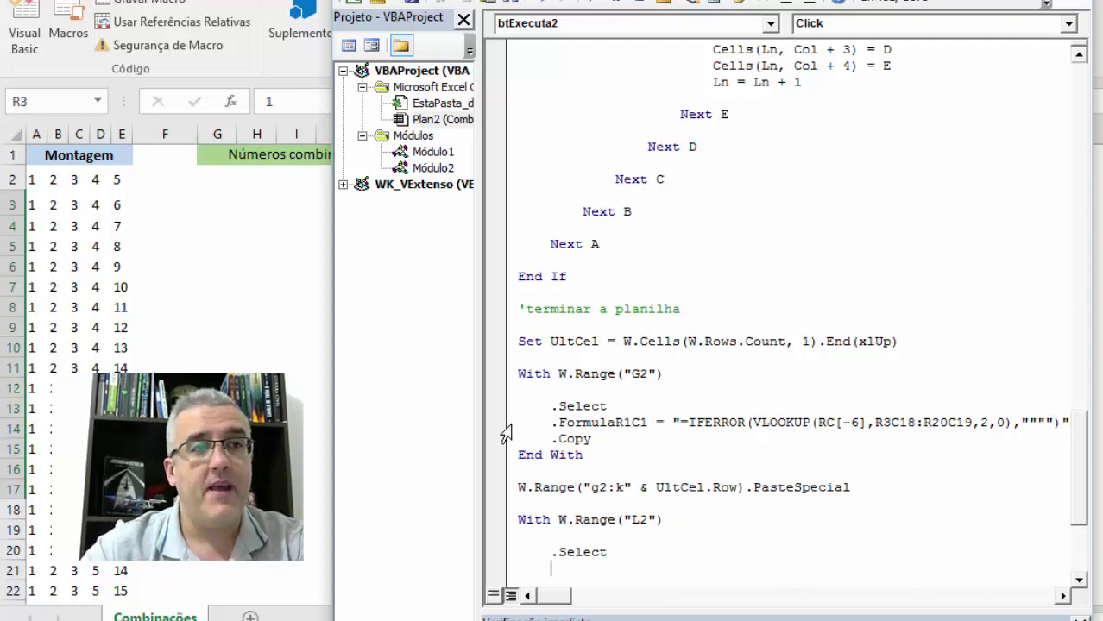
scroll(528, 401, down, 1)
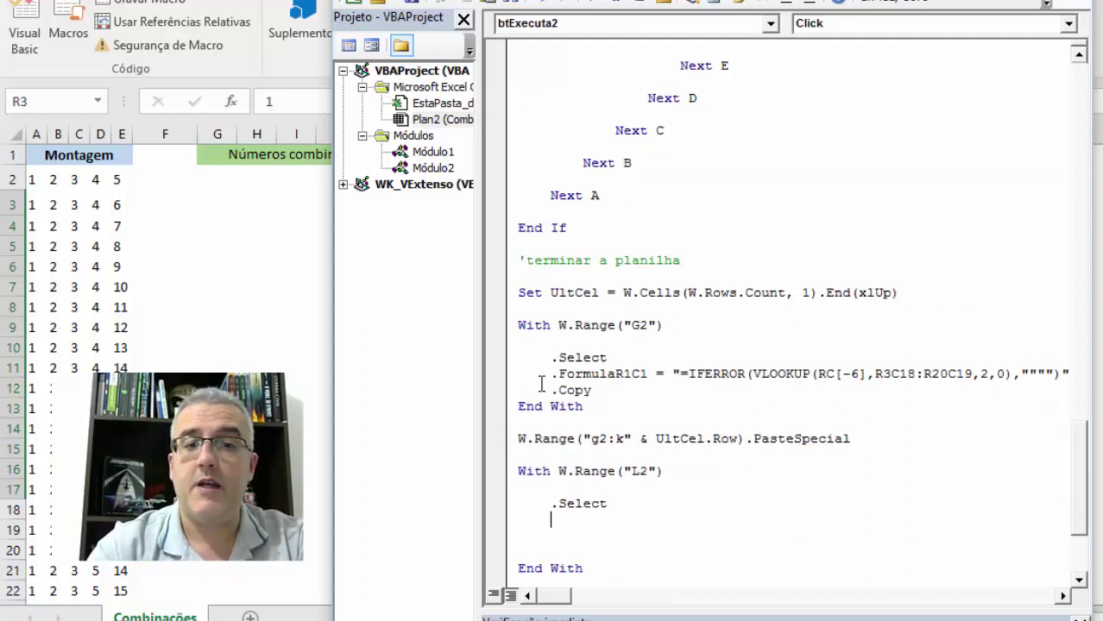
text(SELECT CASE)
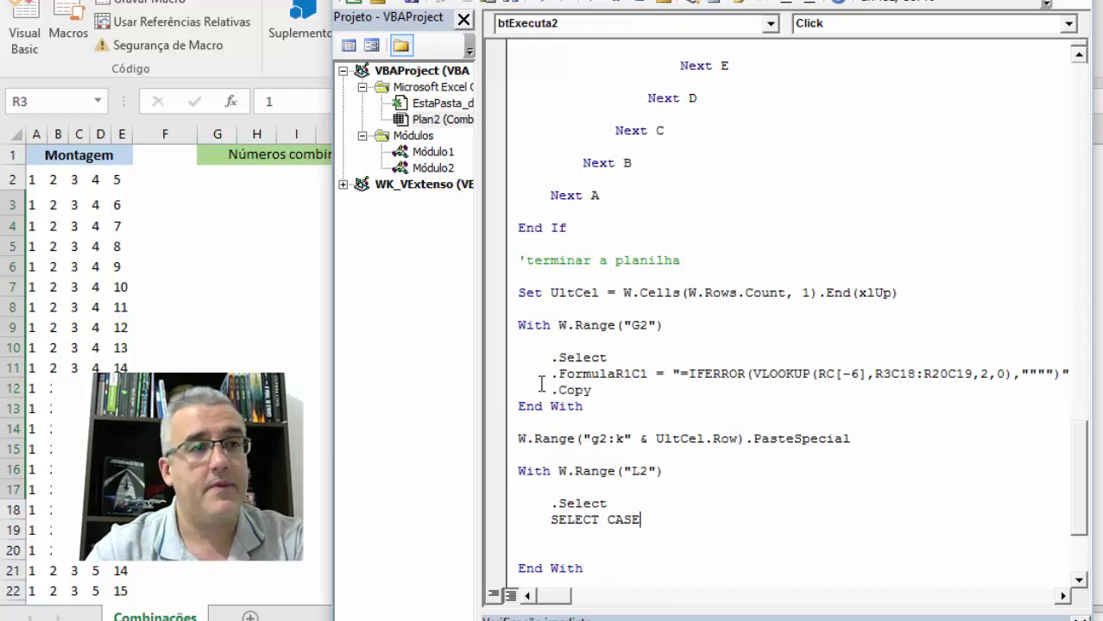
text( VCOMB)
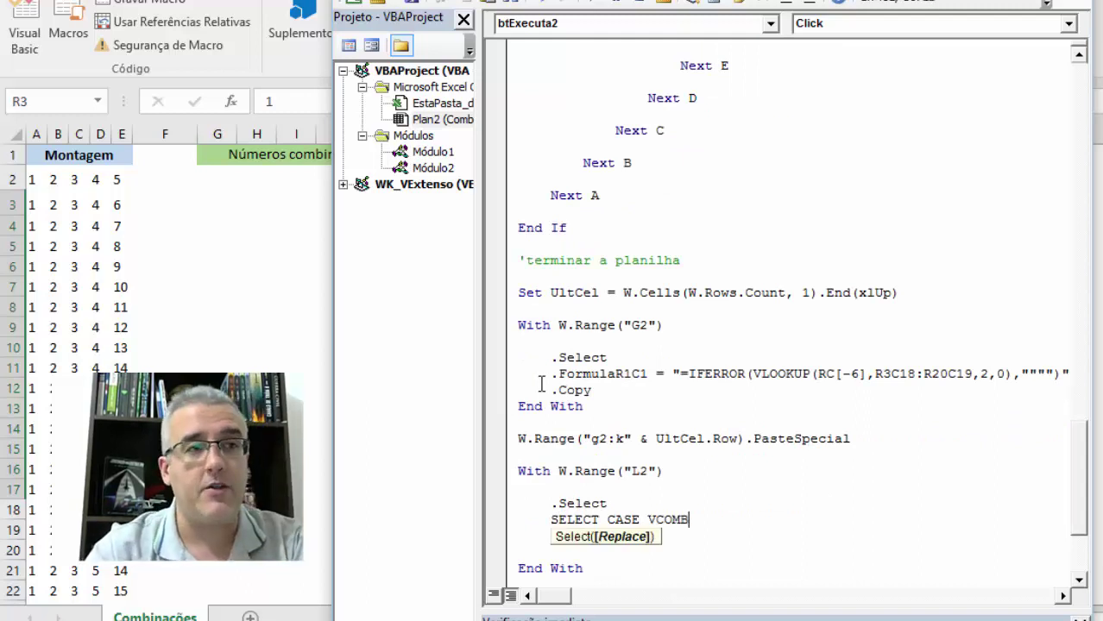
key(Return)
Step: Add Case 3, Case 4 and Case 5 branches, then return to the worksheet
text(CS)
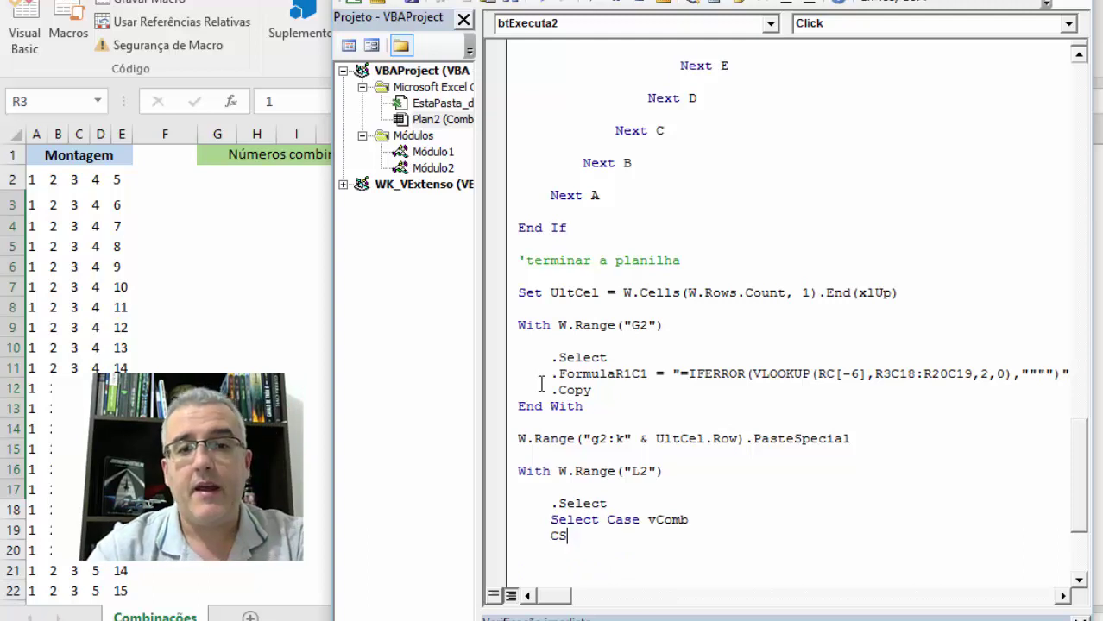
key(BackSpace)
text(ASE 3)
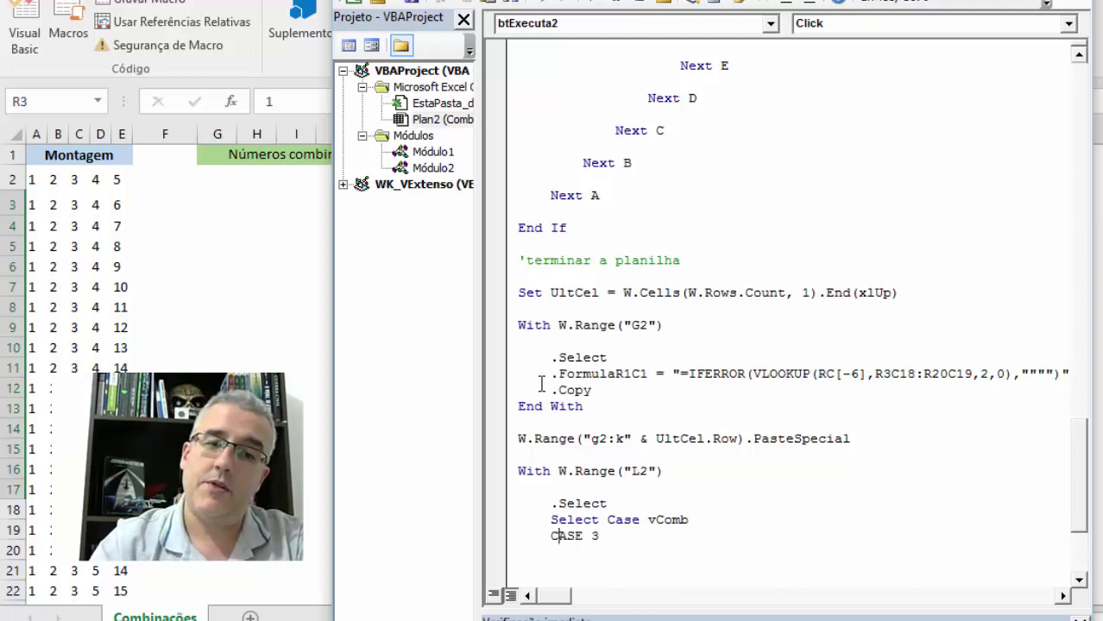
key(Return)
key(Down)
key(Tab)
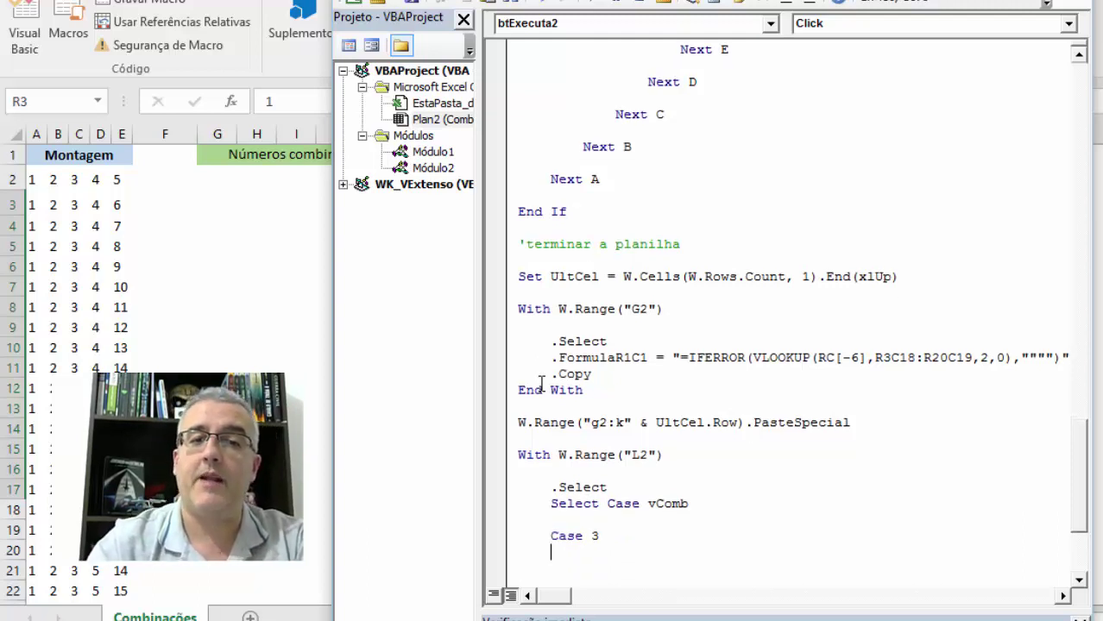
key(Return)
text(CS)
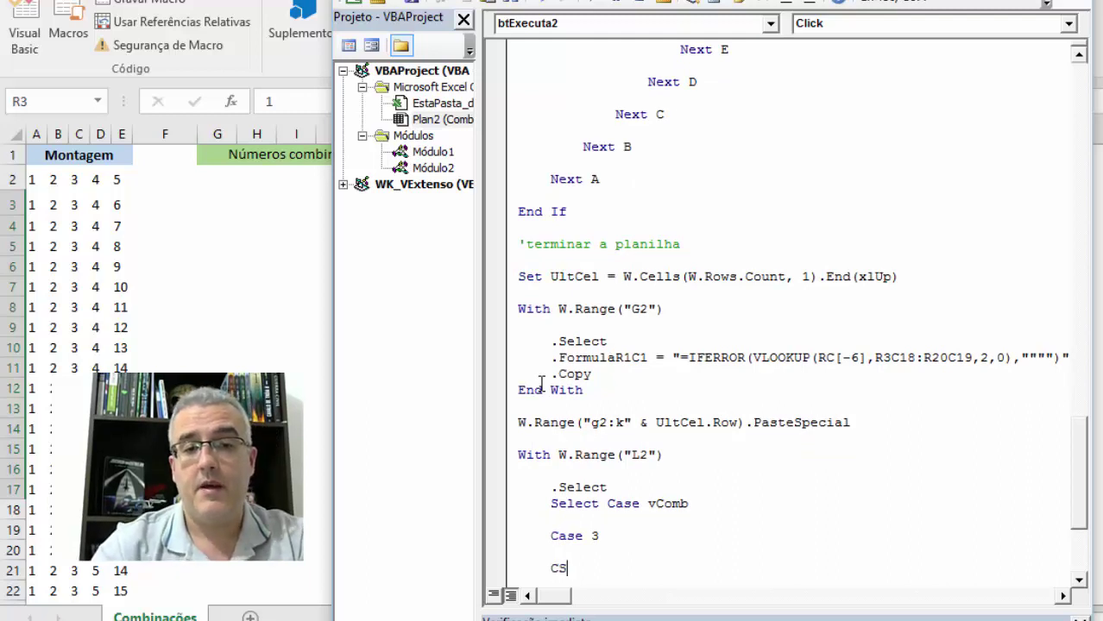
key(BackSpace)
text(ASE4)
key(Return)
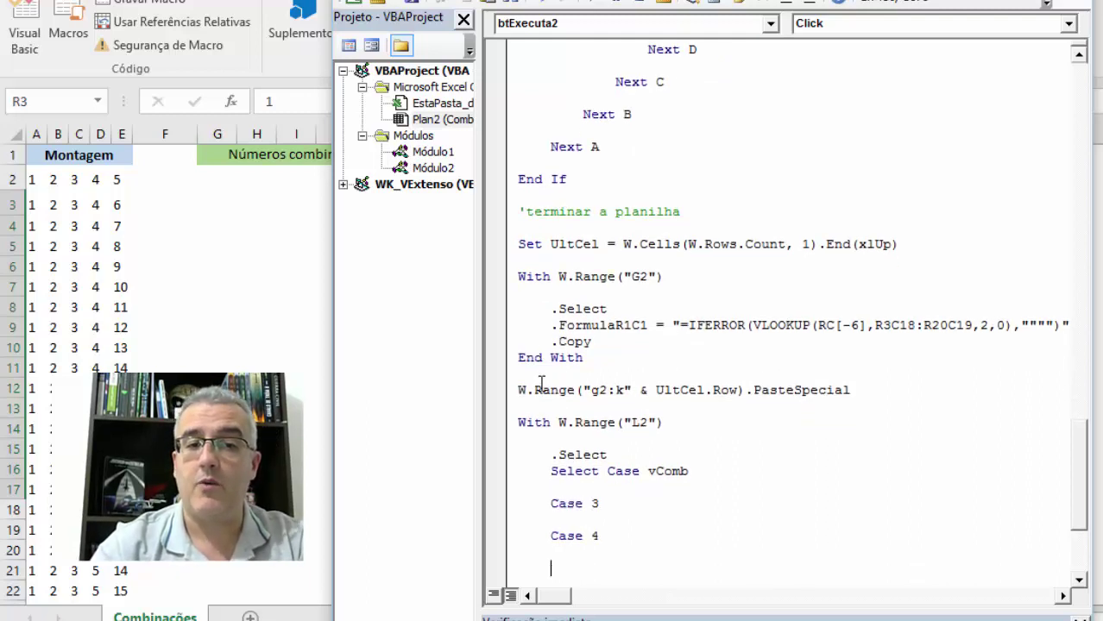
text(CS)
key(BackSpace)
text(ASE)
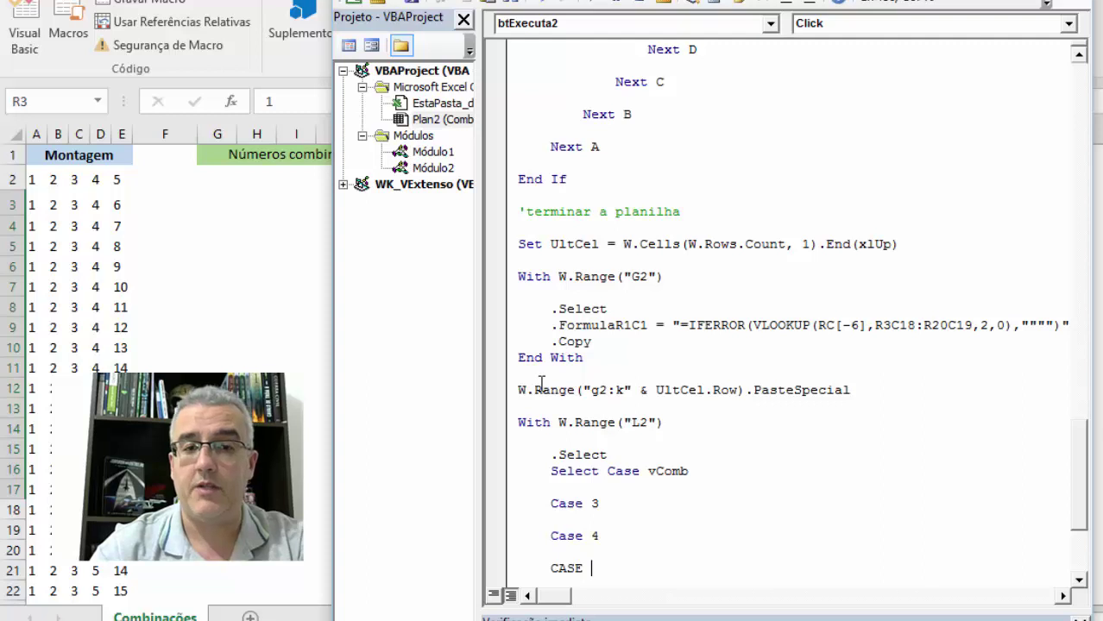
text(5)
key(Return)
key(Up)
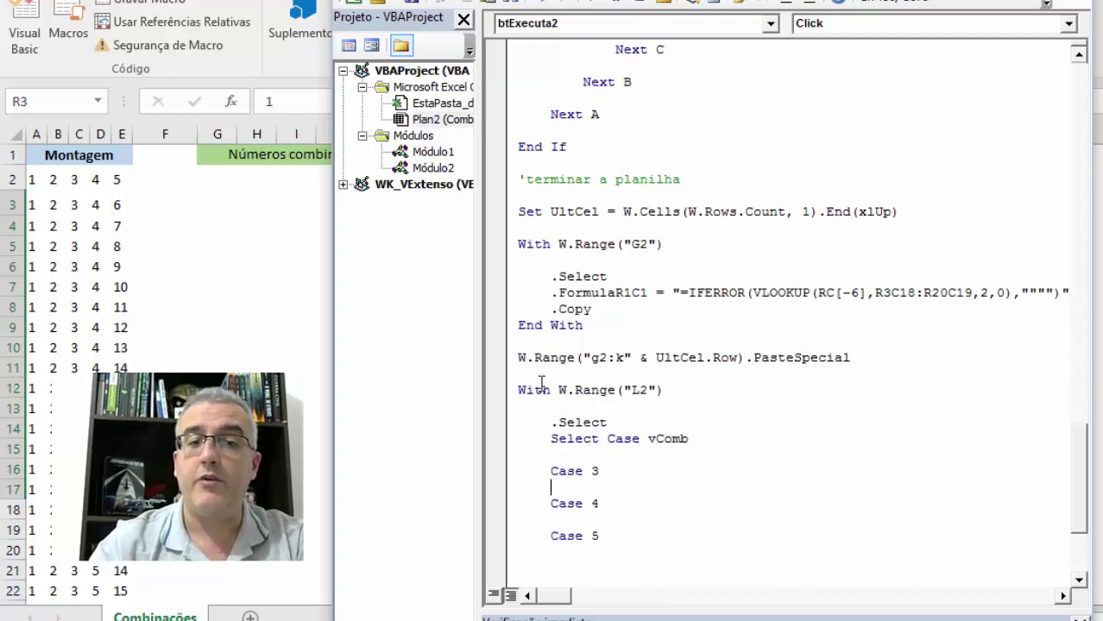
key(shift+Down)
key(Up)
key(Up)
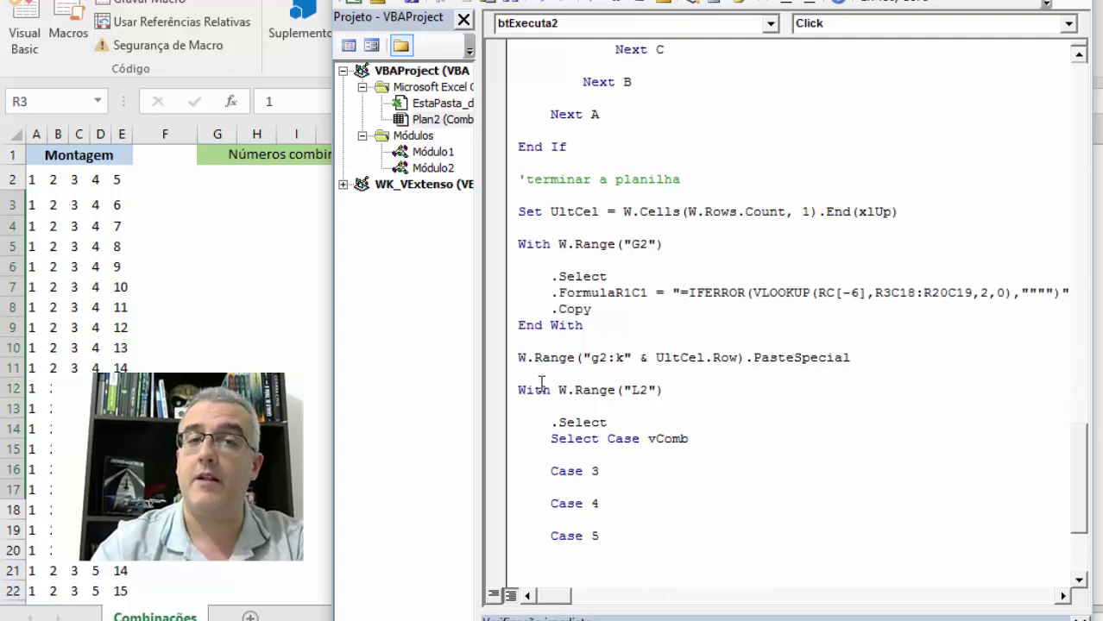
key(alt+F11)
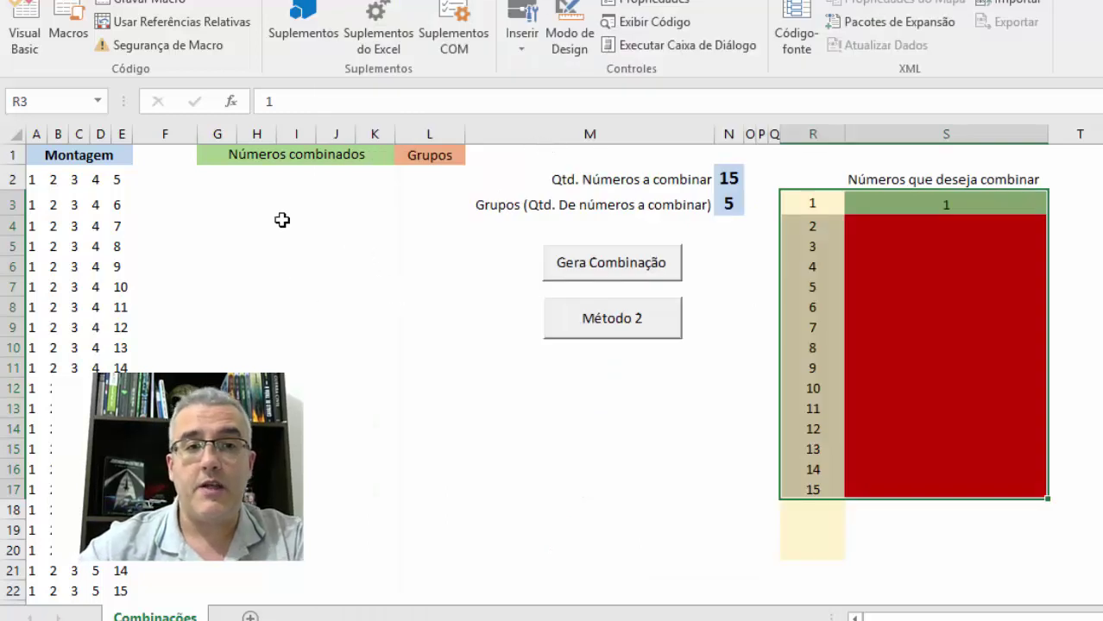
Step: Inspect cells G2, H2, I2 and the G2:K2 row, then return to the macro code
click(214, 183)
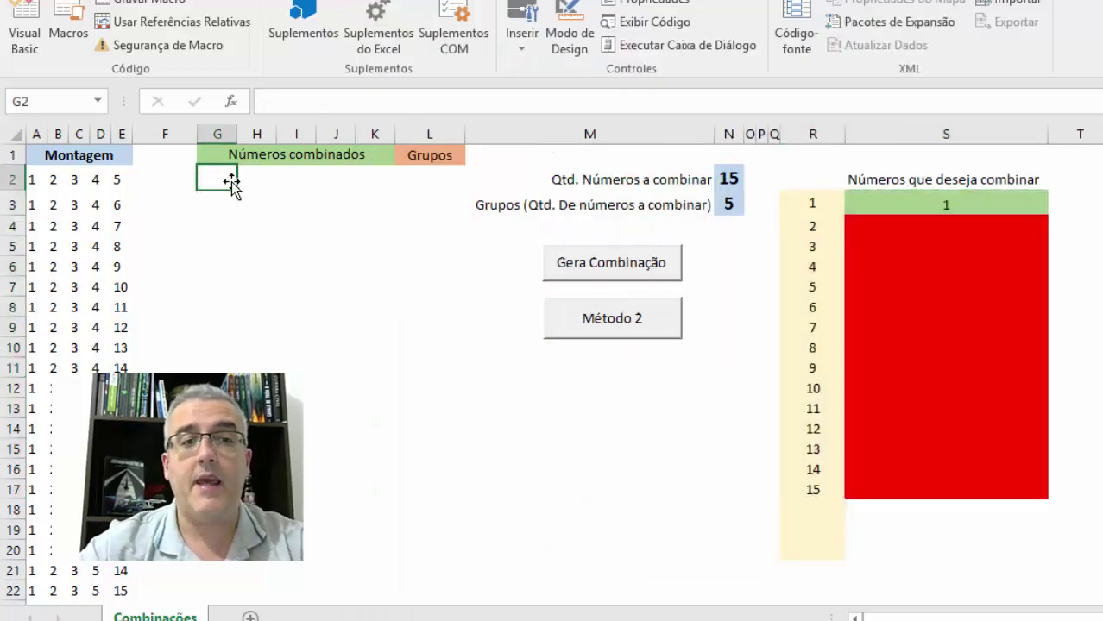
click(261, 176)
click(295, 177)
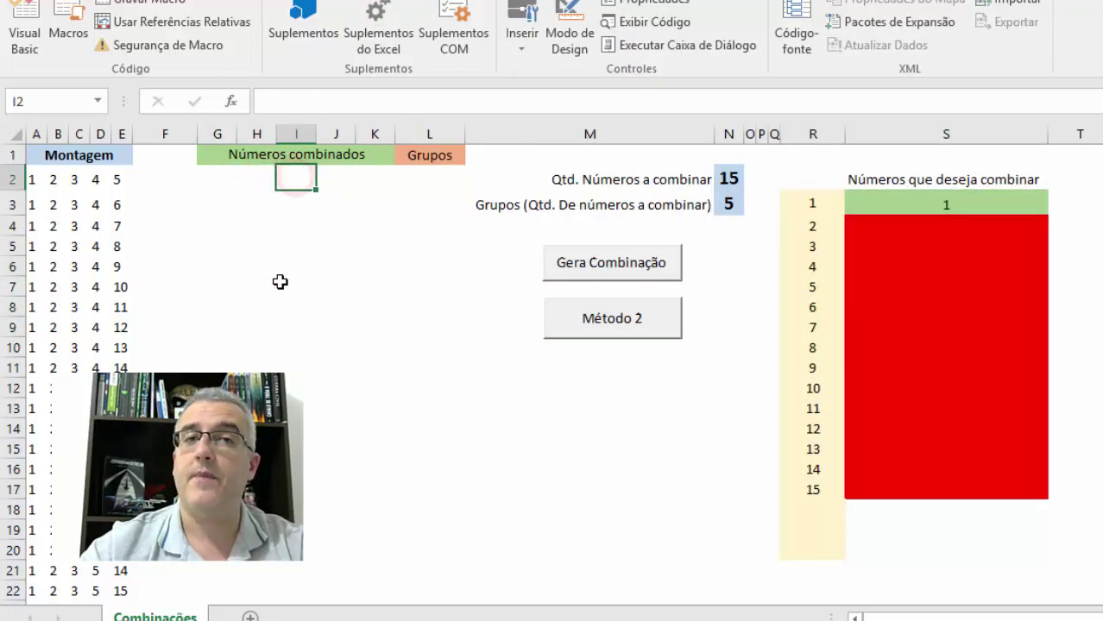
drag(224, 176, 333, 171)
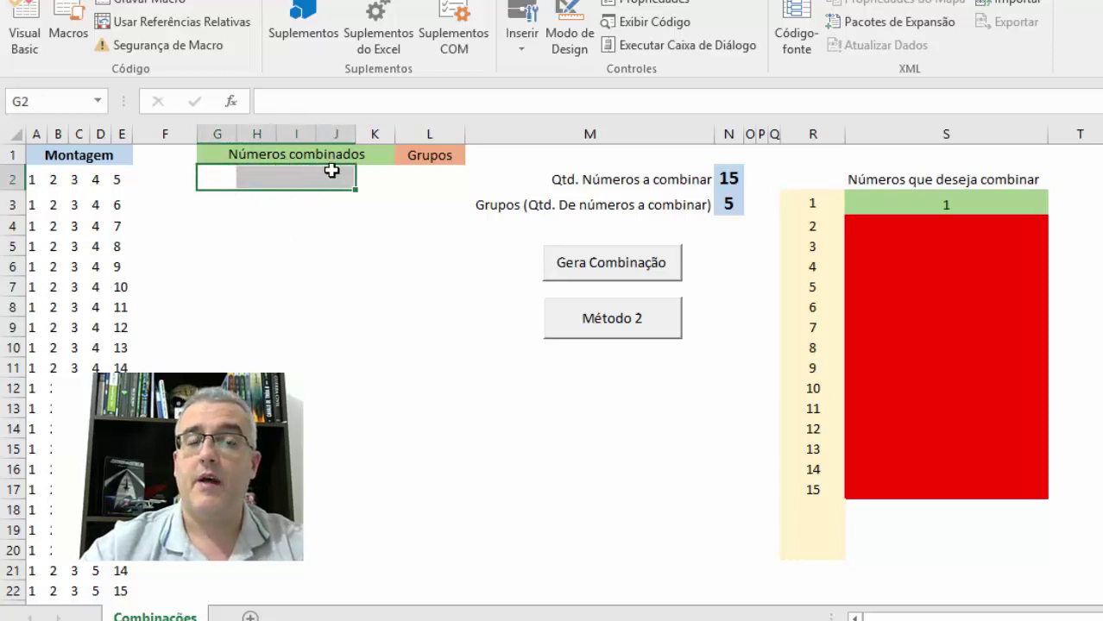
drag(219, 178, 371, 176)
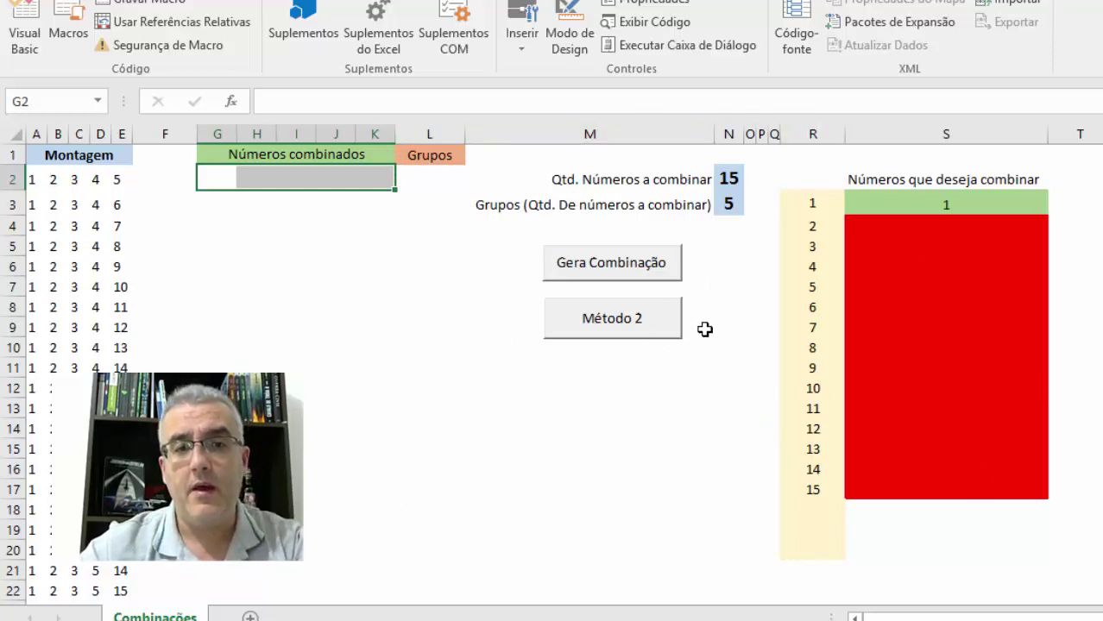
key(alt+F11)
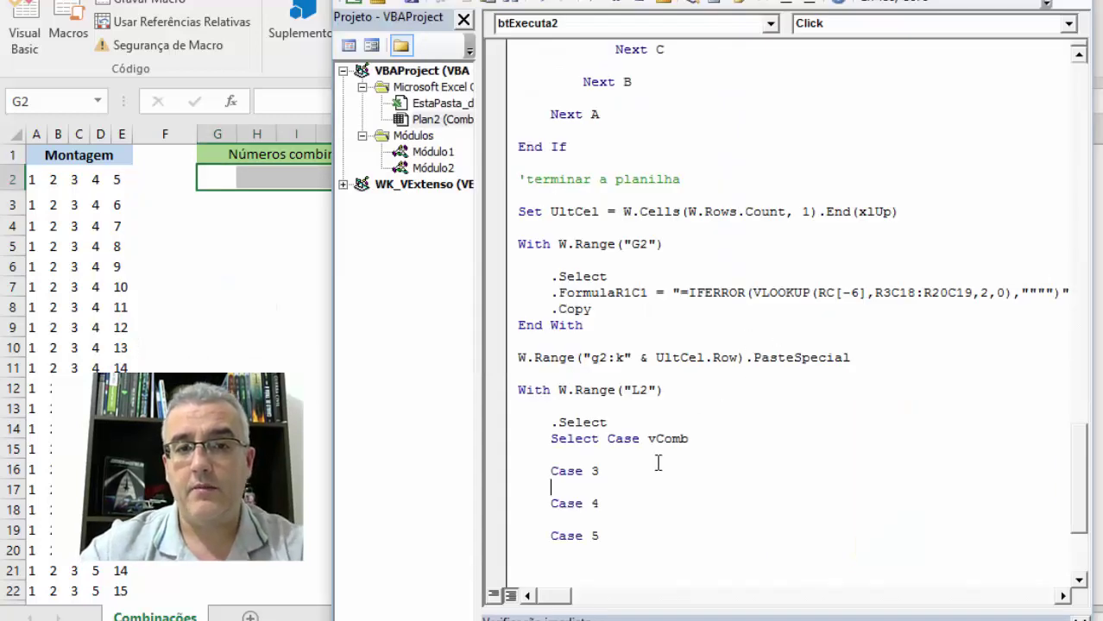
Step: Make Case 3 set .FormulaR1C1 to "=CONCATENATE(RC[-5],""-"",RC[-4],""-"",RC[-3])"
click(641, 456)
click(652, 484)
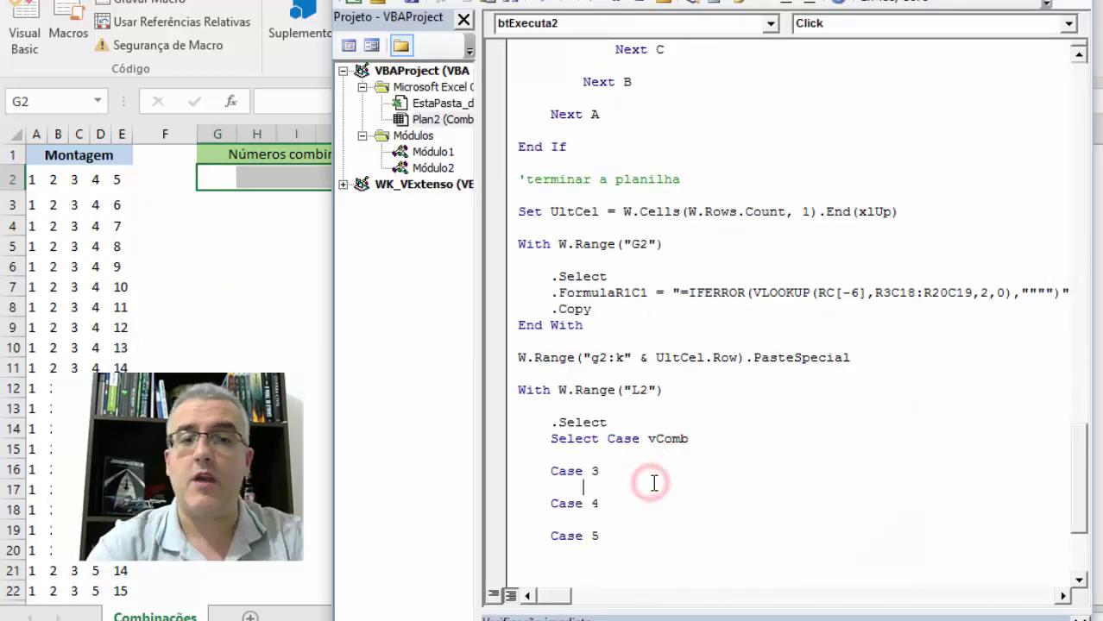
text(.FO)
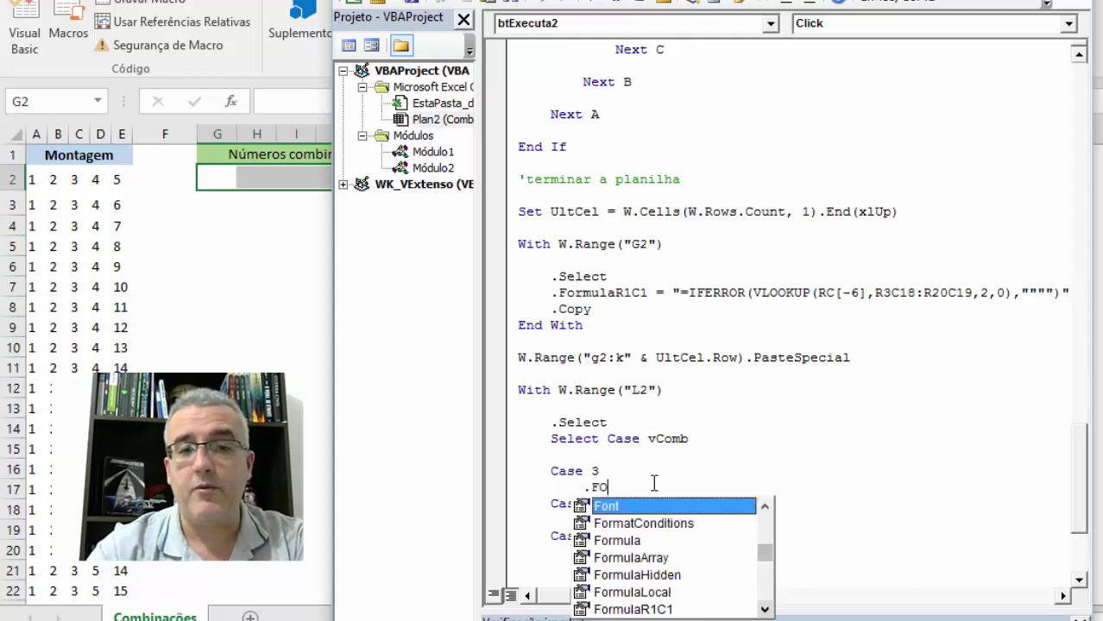
text(RMULAR1CE)
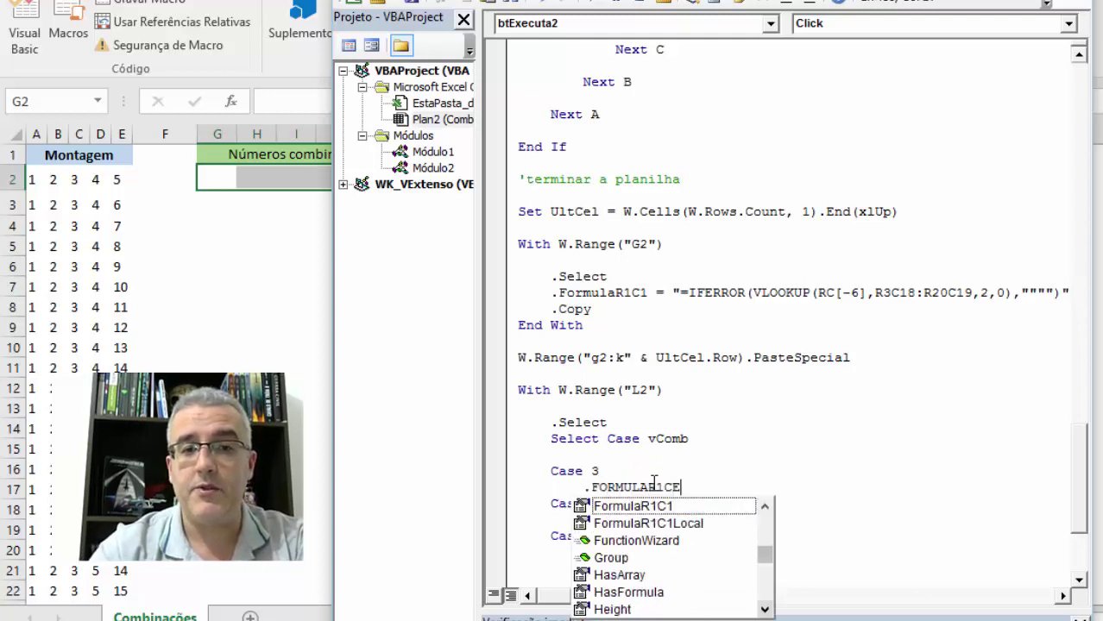
key(BackSpace)
text(")
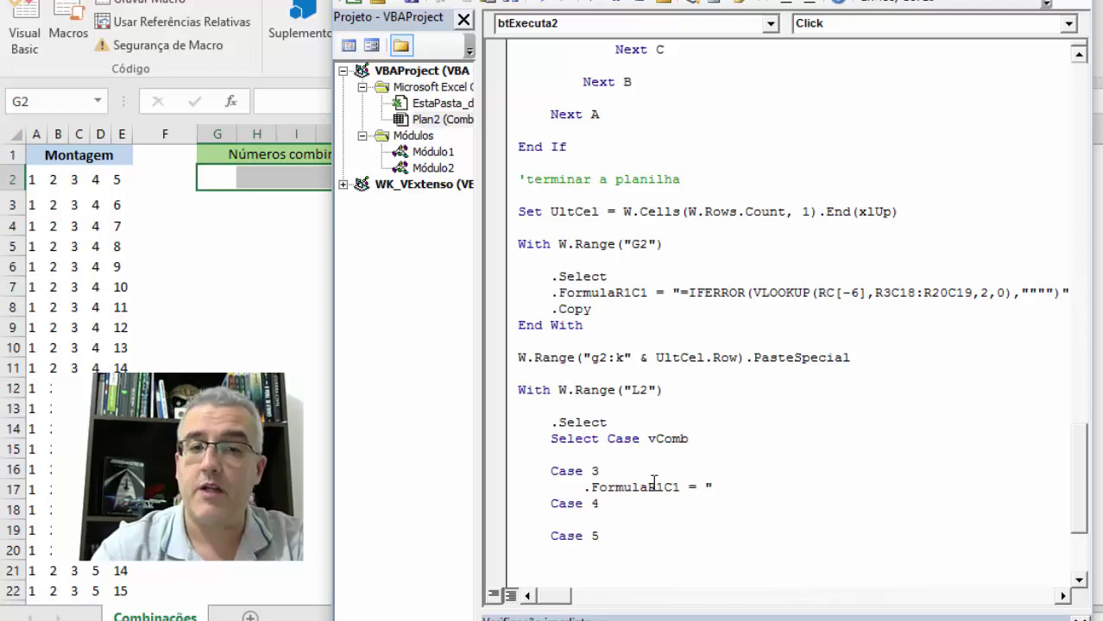
text(=)
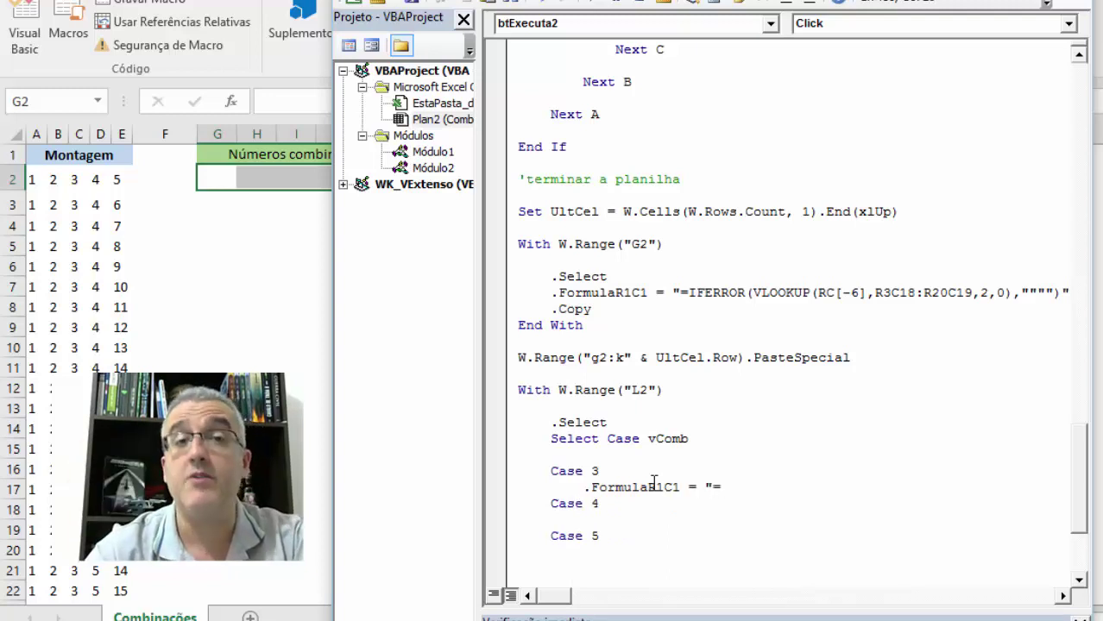
text(CONCATE)
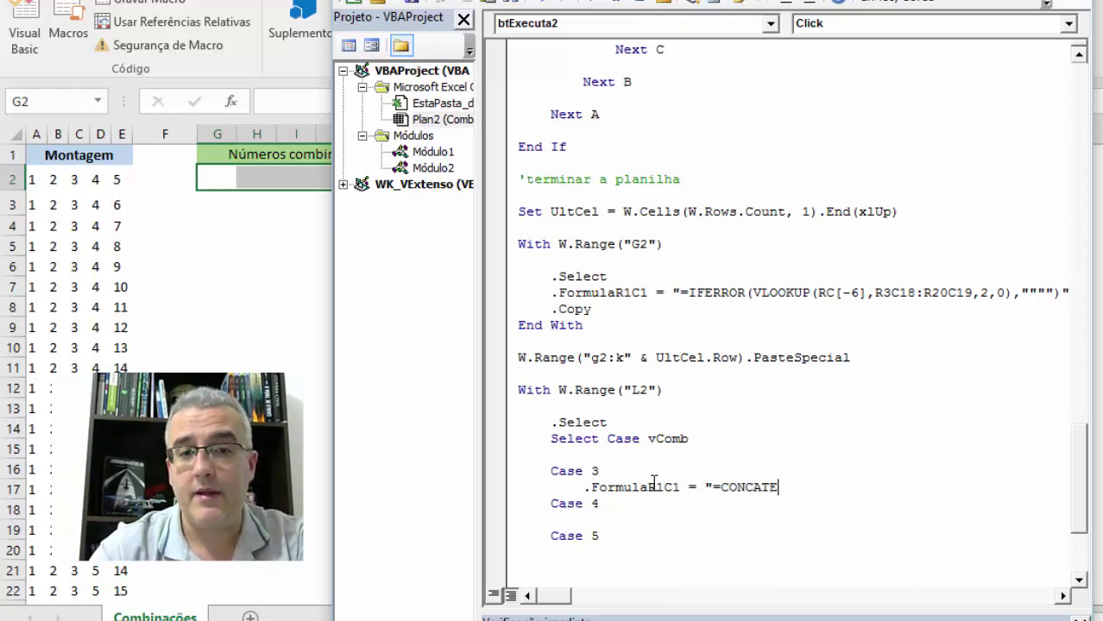
text(NATE(RC)
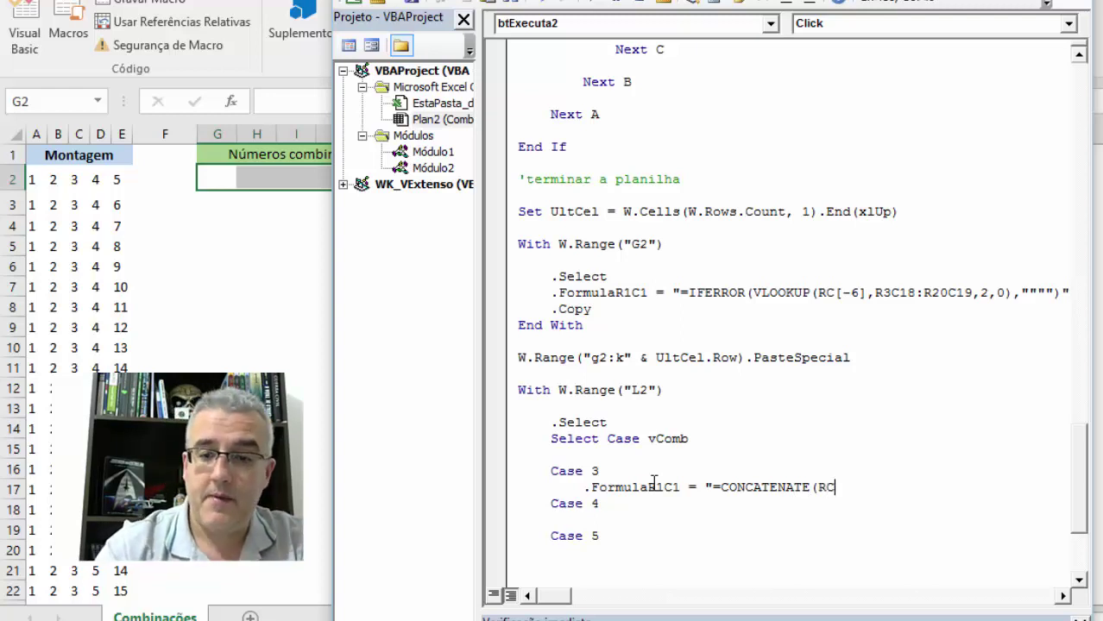
text(-5)
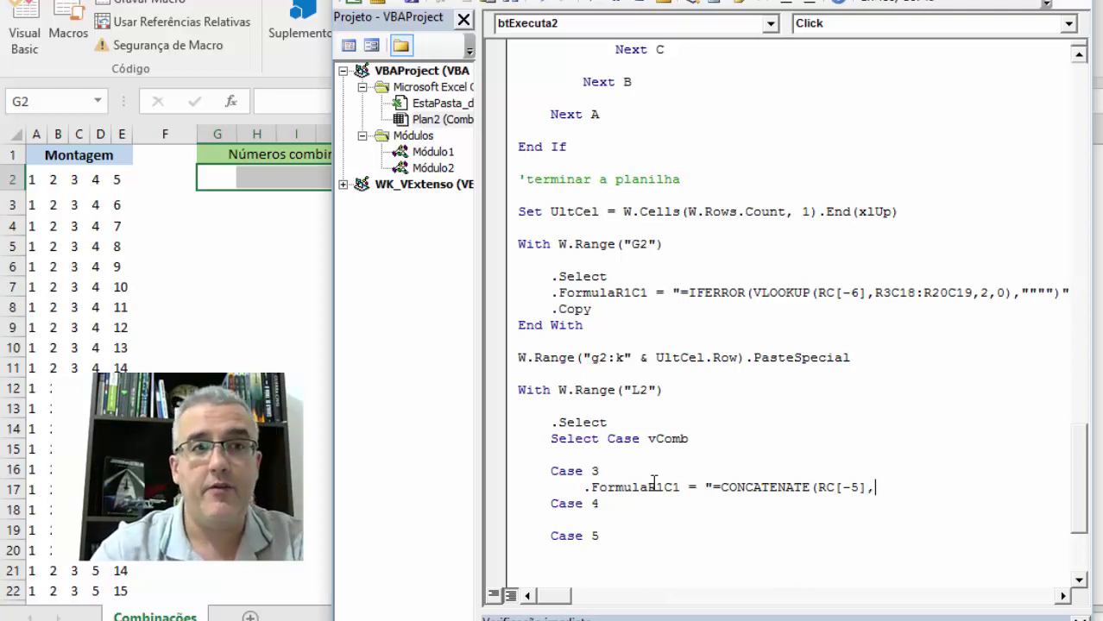
text(""-"",RC[)
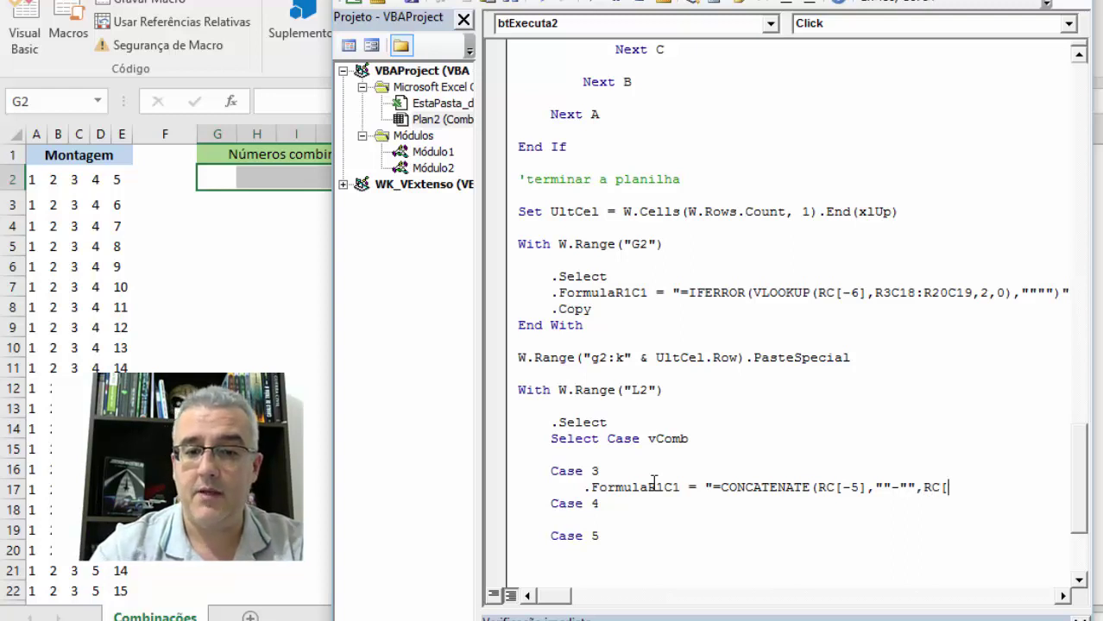
text(-4])
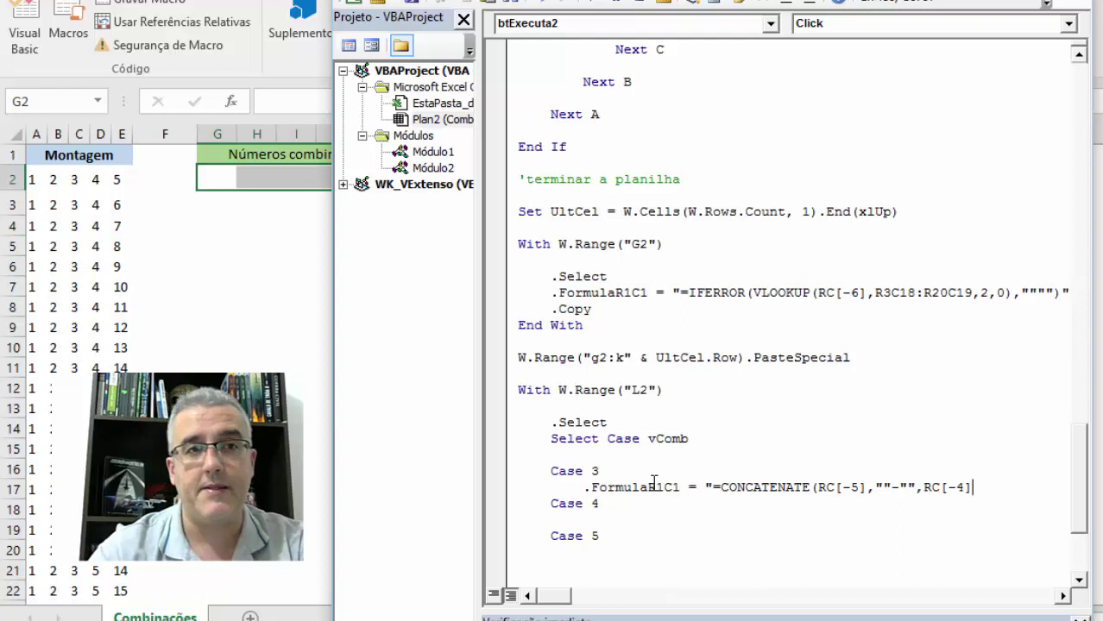
text("-)
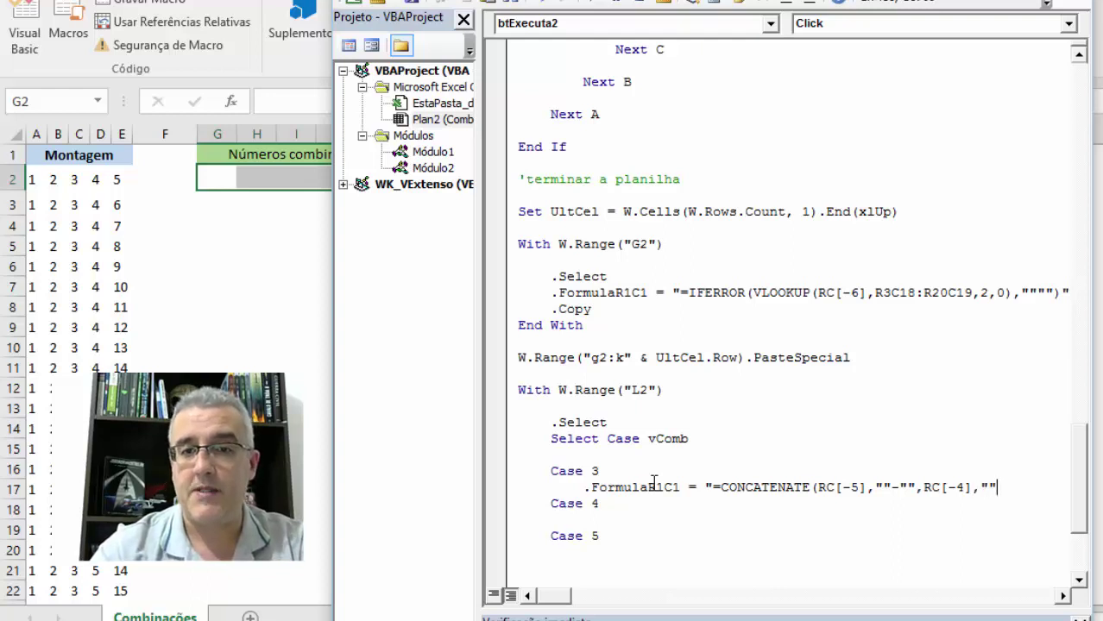
text("")
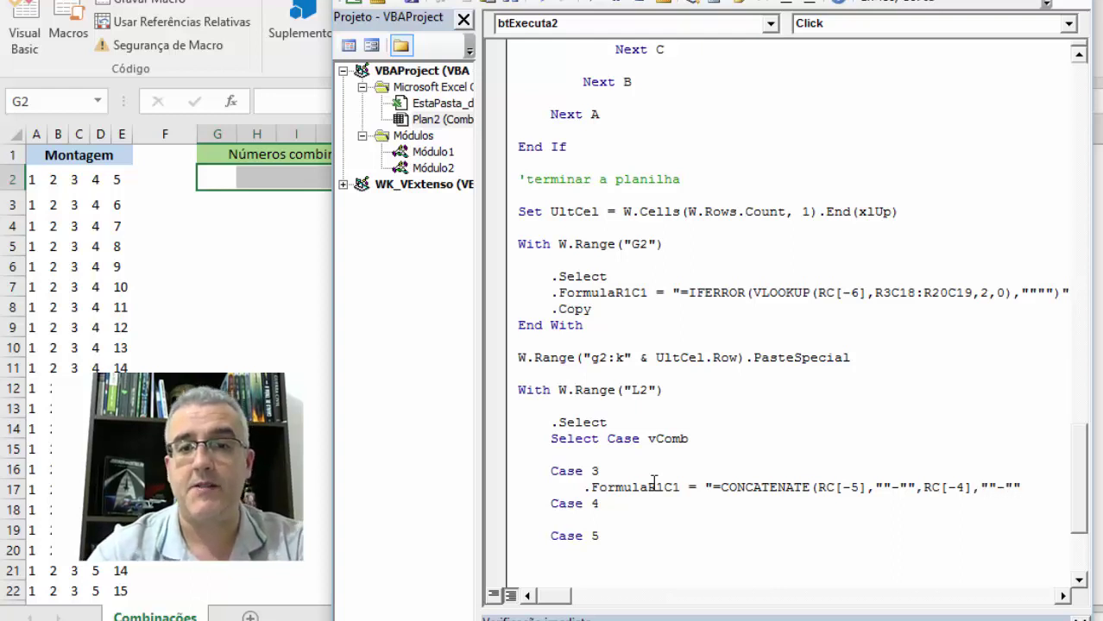
text(,)
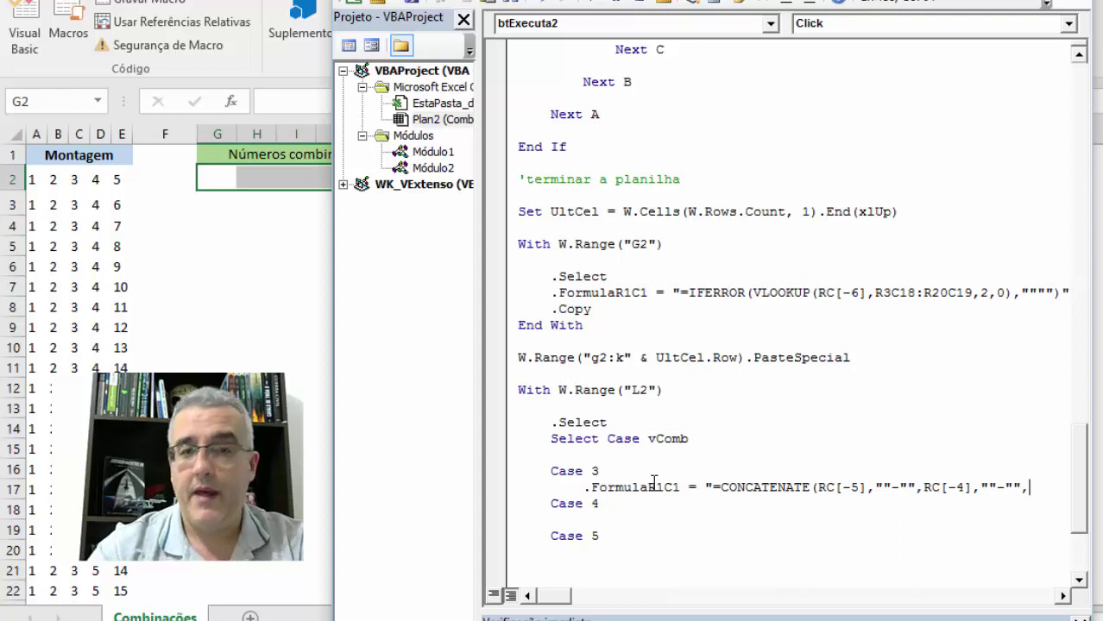
text(RC[0)
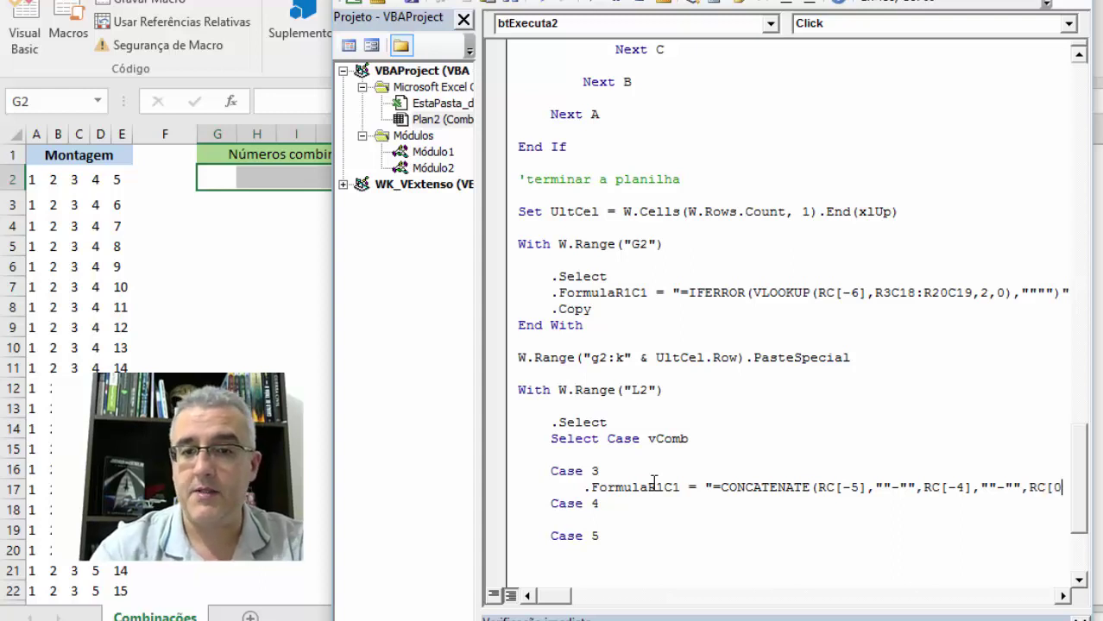
key(BackSpace)
text(-3])
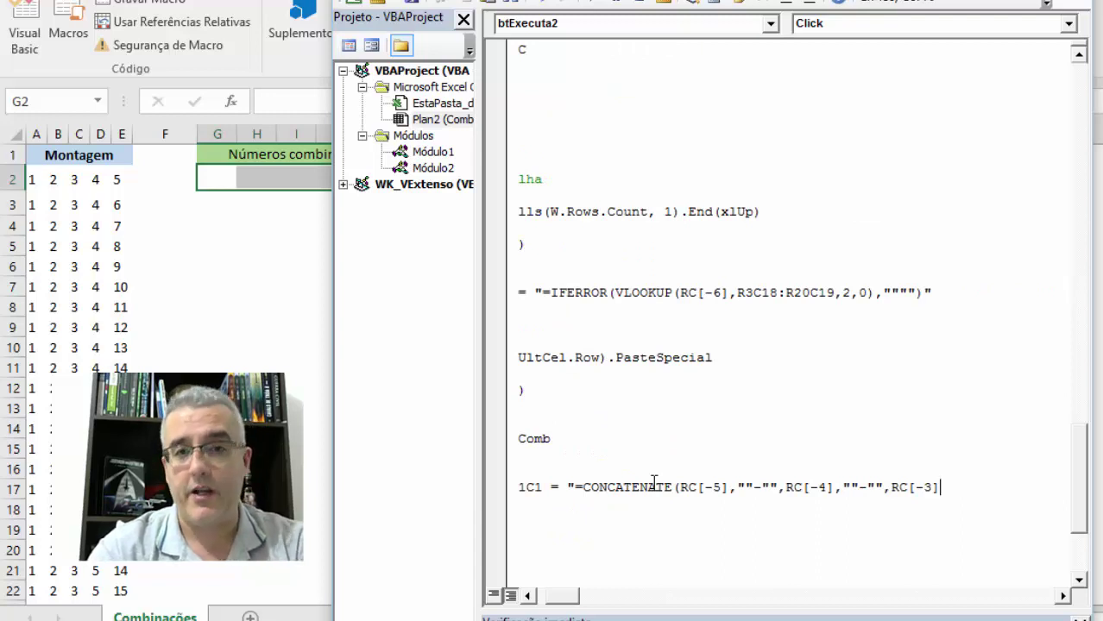
text())
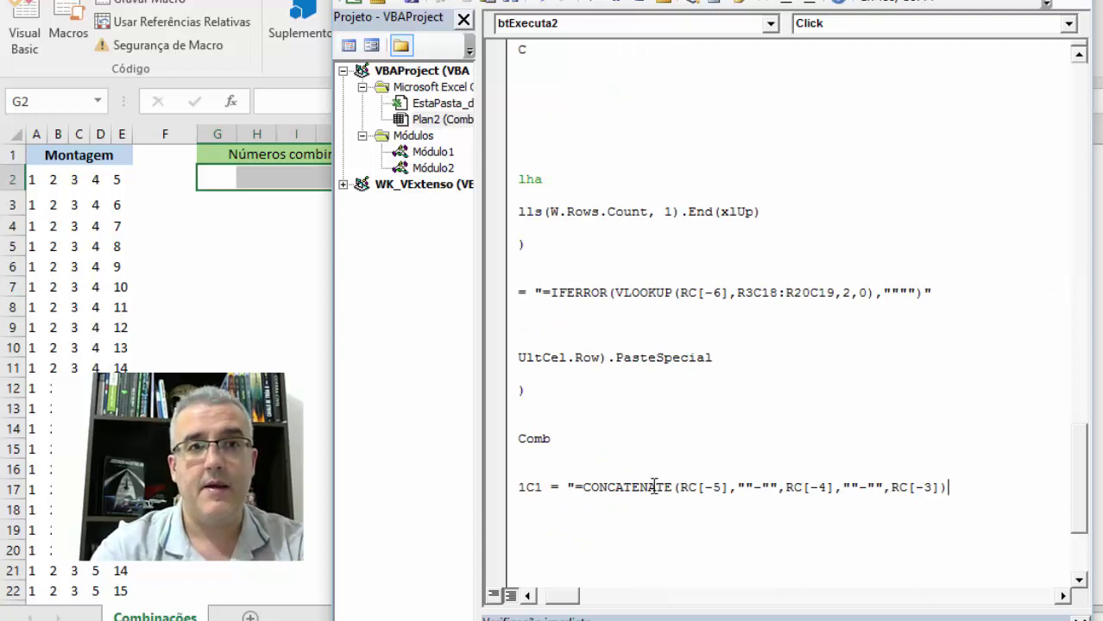
key(BackSpace)
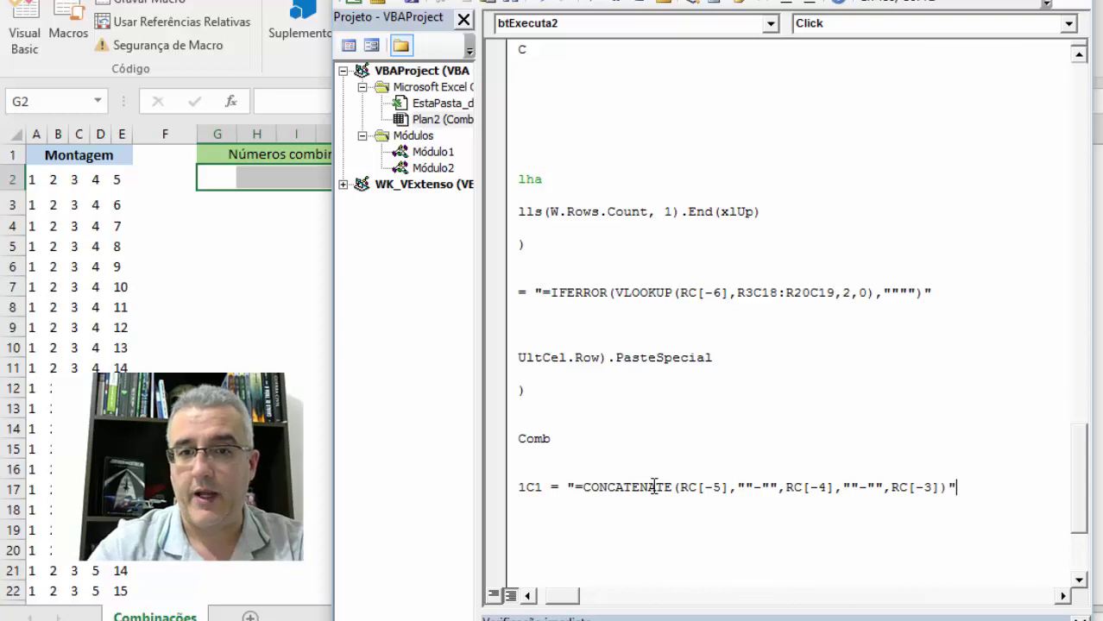
key(Down)
key(Up)
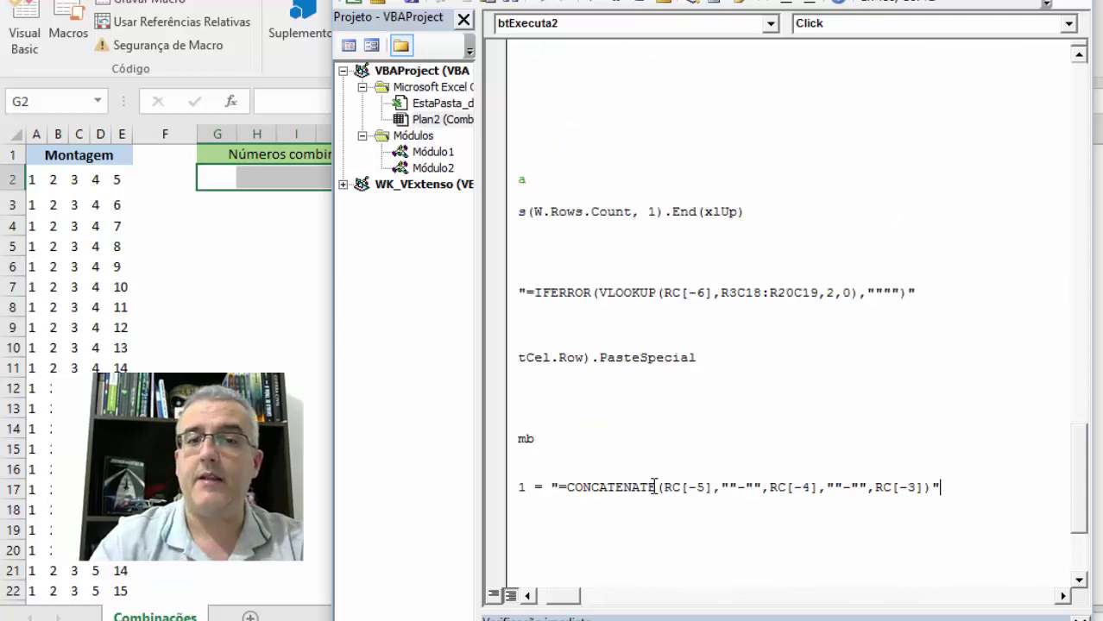
key(Down)
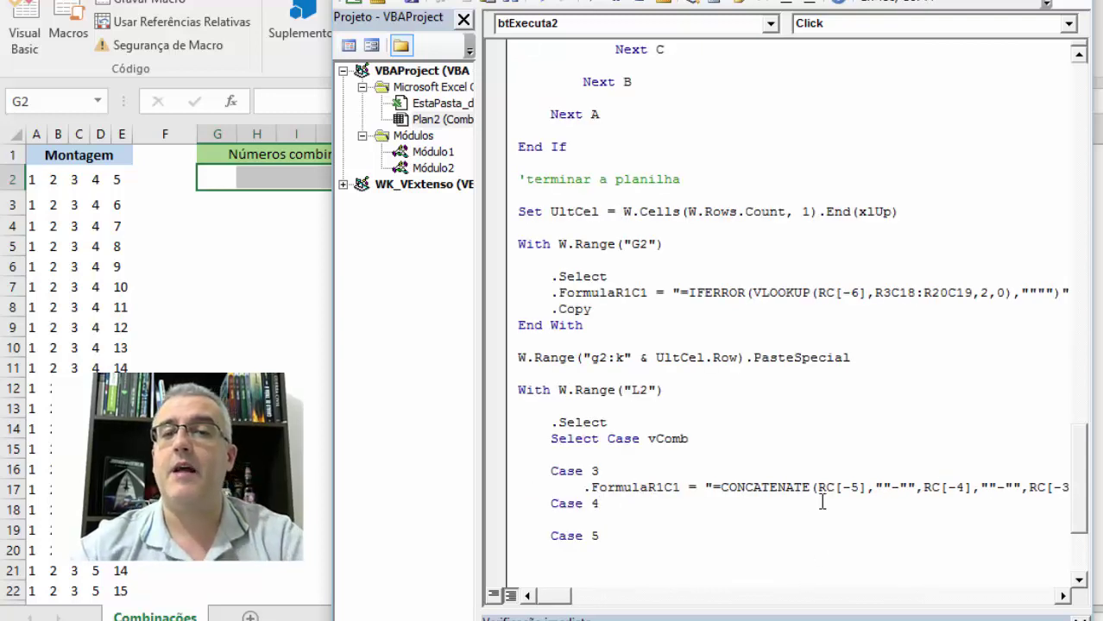
Step: Add an indented .FormulaR1C1 = "" line under Case 4
click(620, 511)
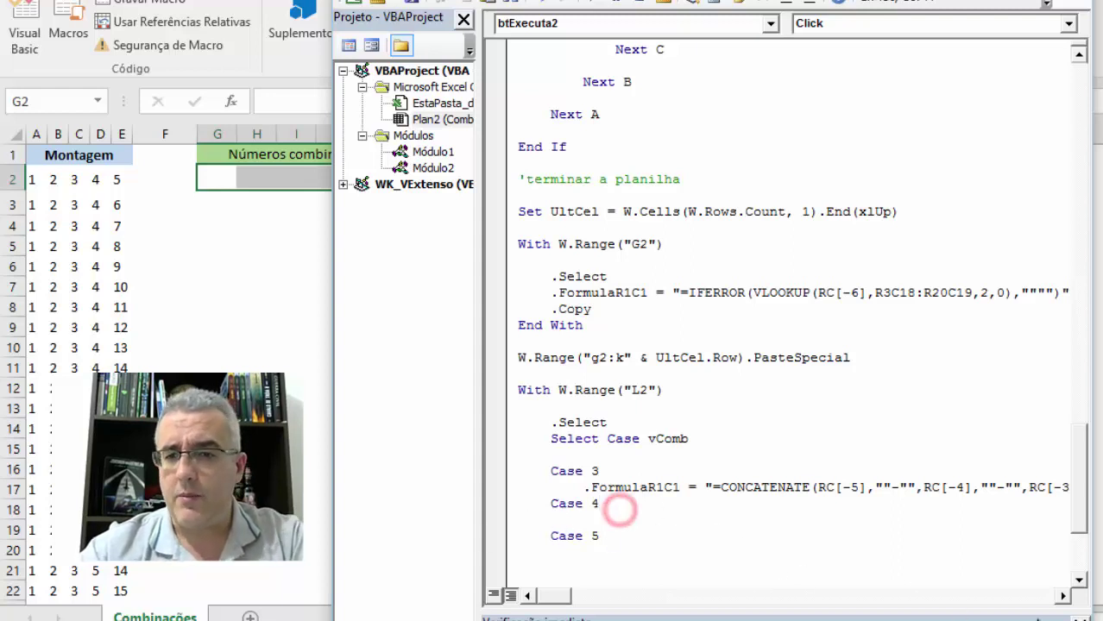
key(F10)
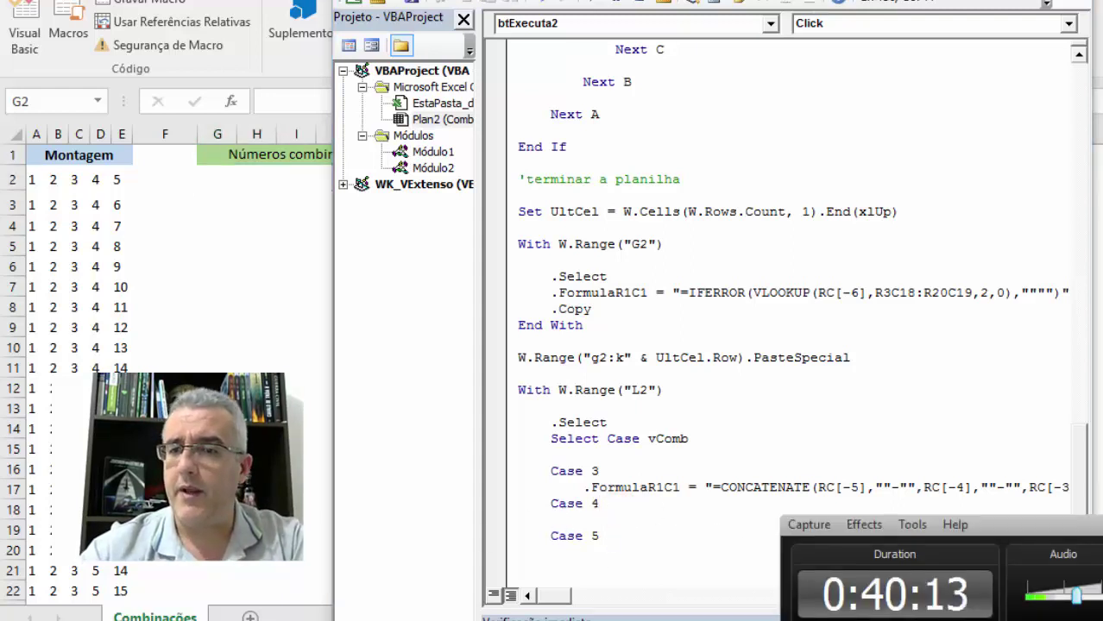
click(629, 522)
key(Tab)
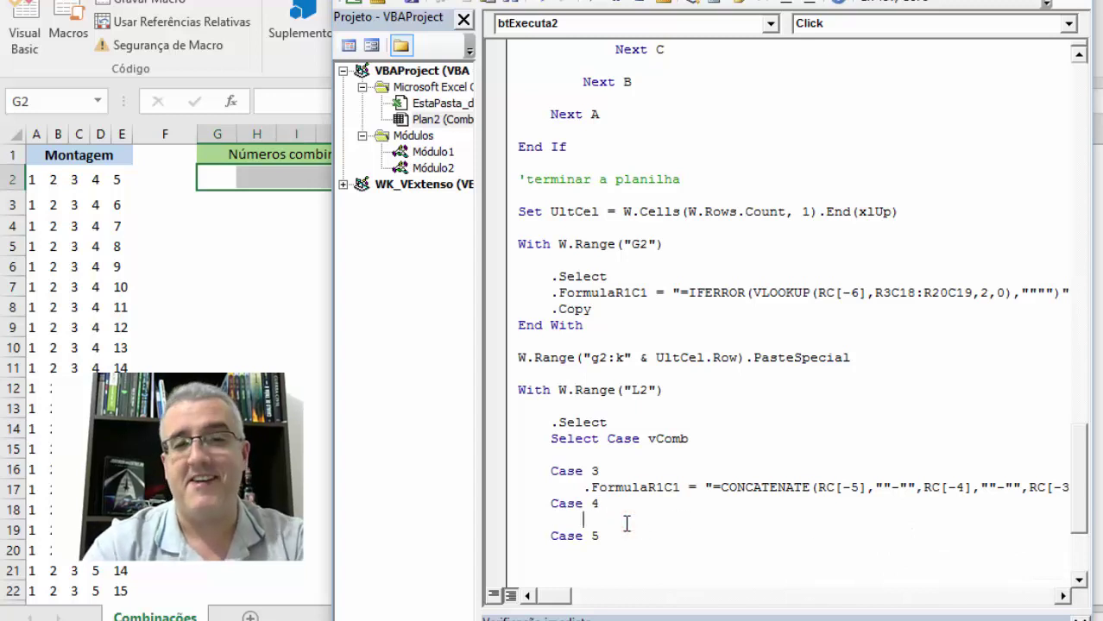
text(.FORMULA)
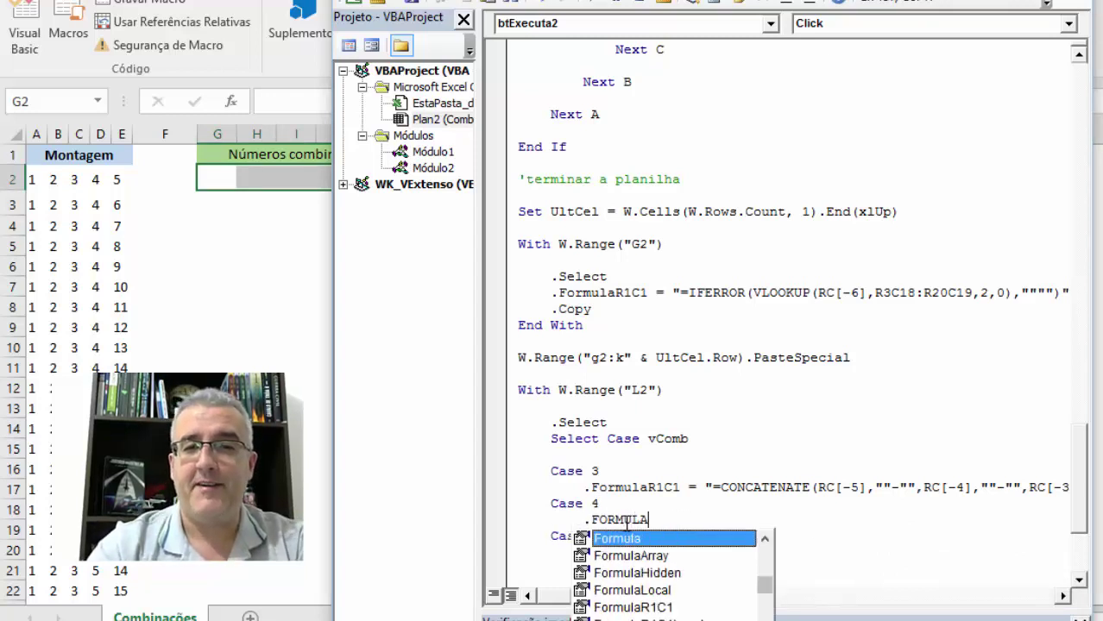
text(R1C1)
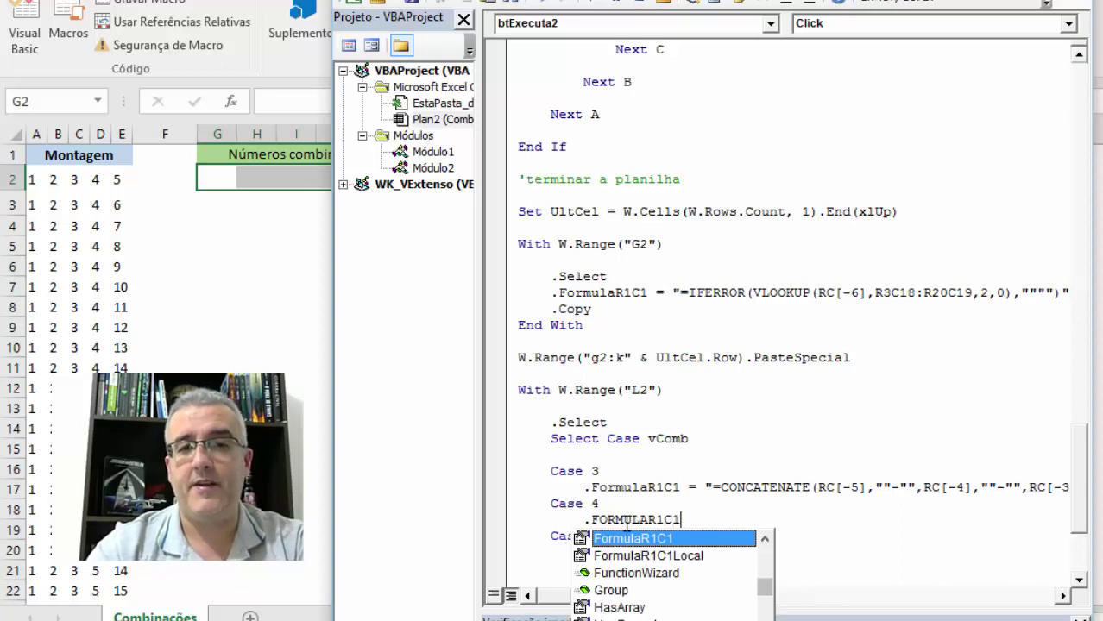
text( = )
text(=)
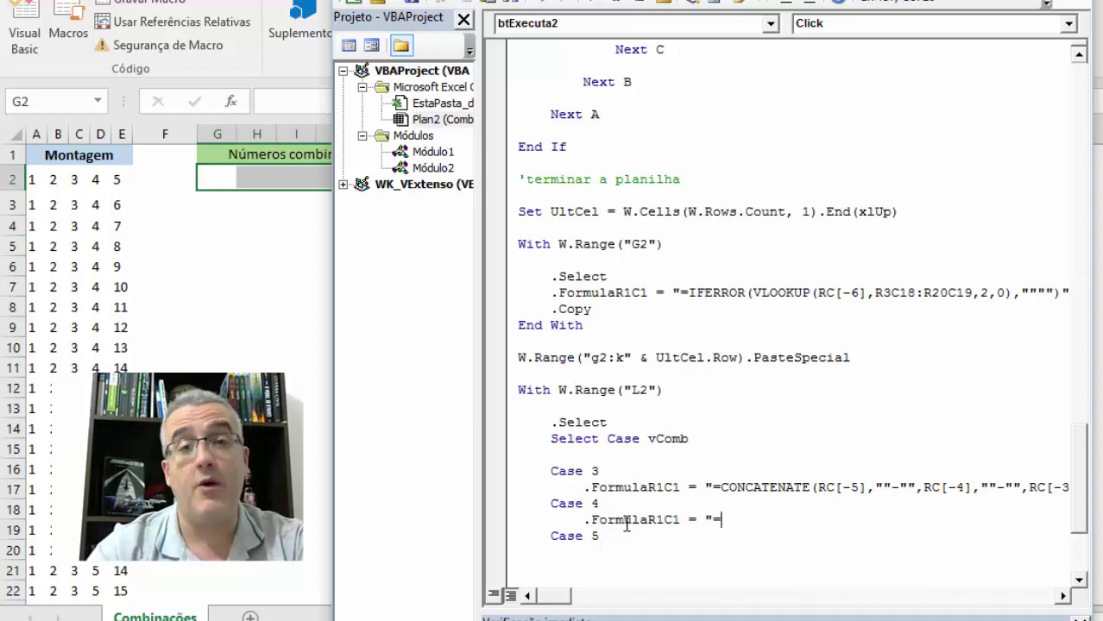
text(CONCATENA)
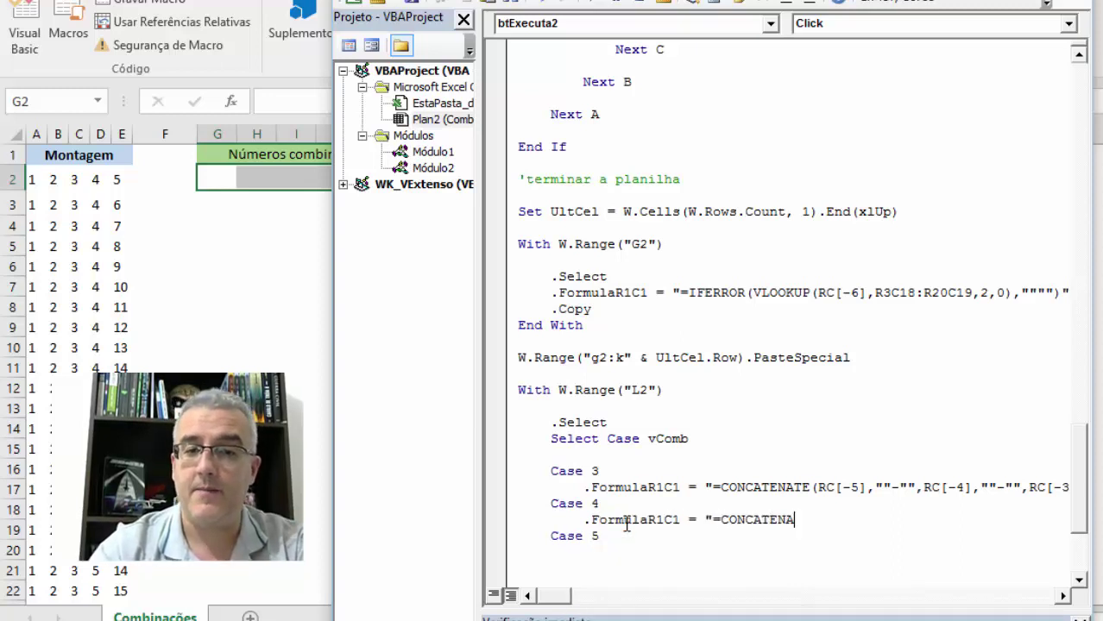
text(TE()
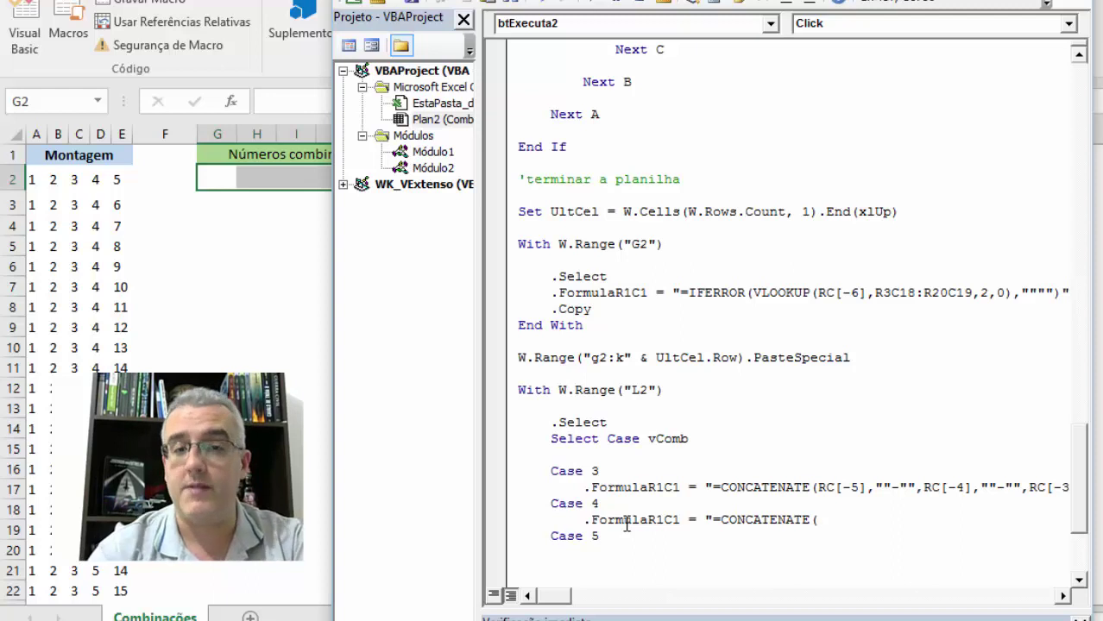
key(BackSpace)
key(BackSpace)
key(BackSpace)
key(BackSpace)
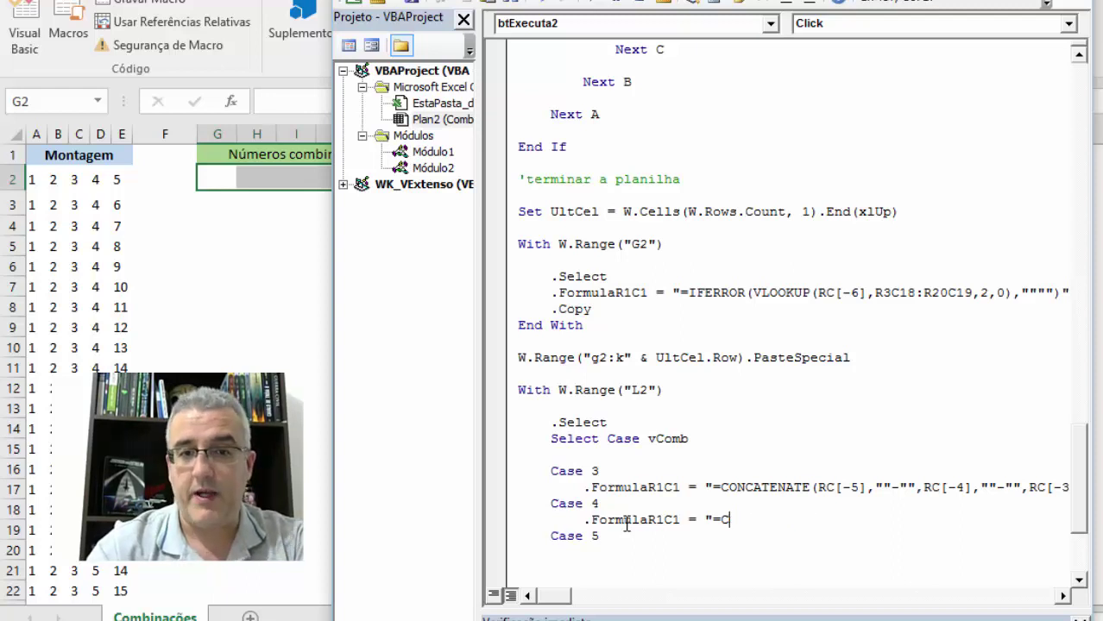
key(BackSpace)
key(BackSpace)
text(")
Step: Reuse the Case 3 CONCATENATE text in Case 4 and append ,""-"",RC[-2]
key(Up)
key(Left)
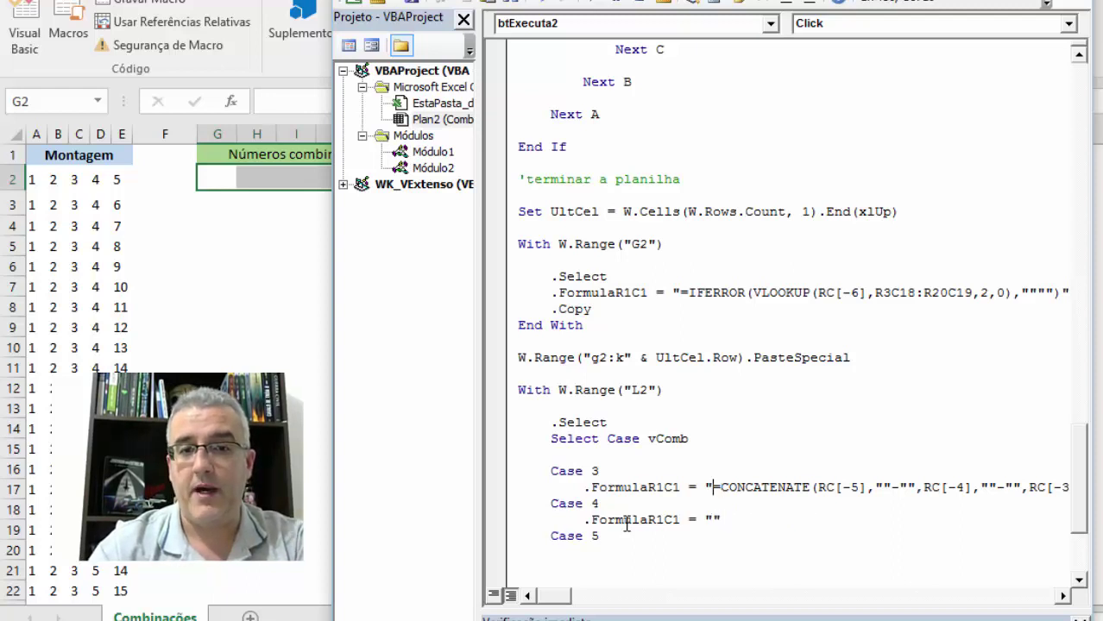
key(shift+End)
key(ctrl+c)
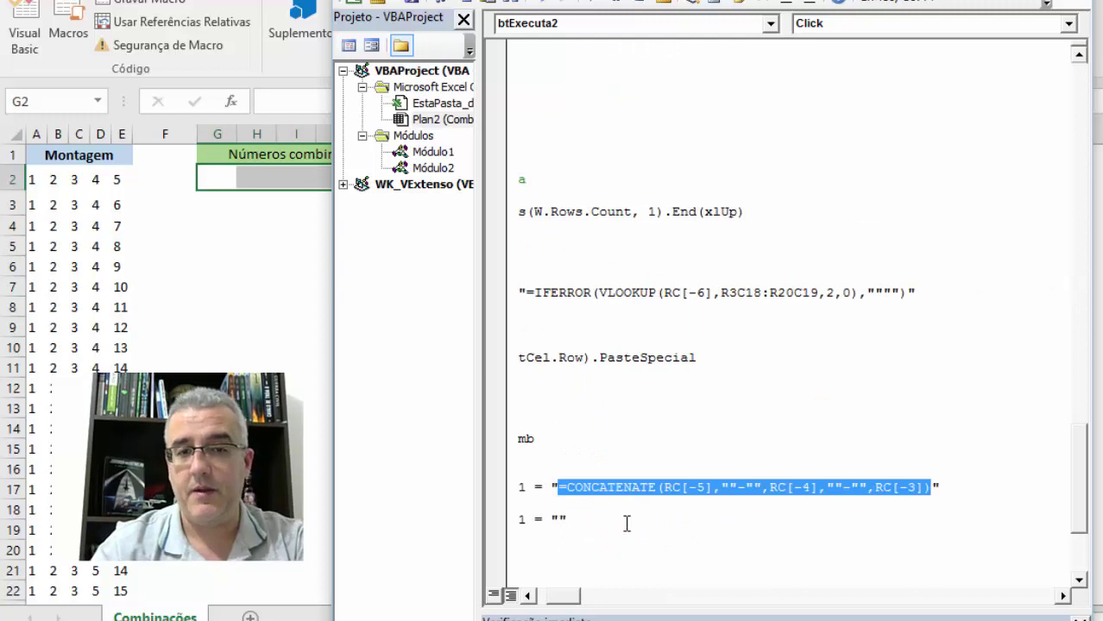
key(Down)
key(ctrl+v)
key(Left)
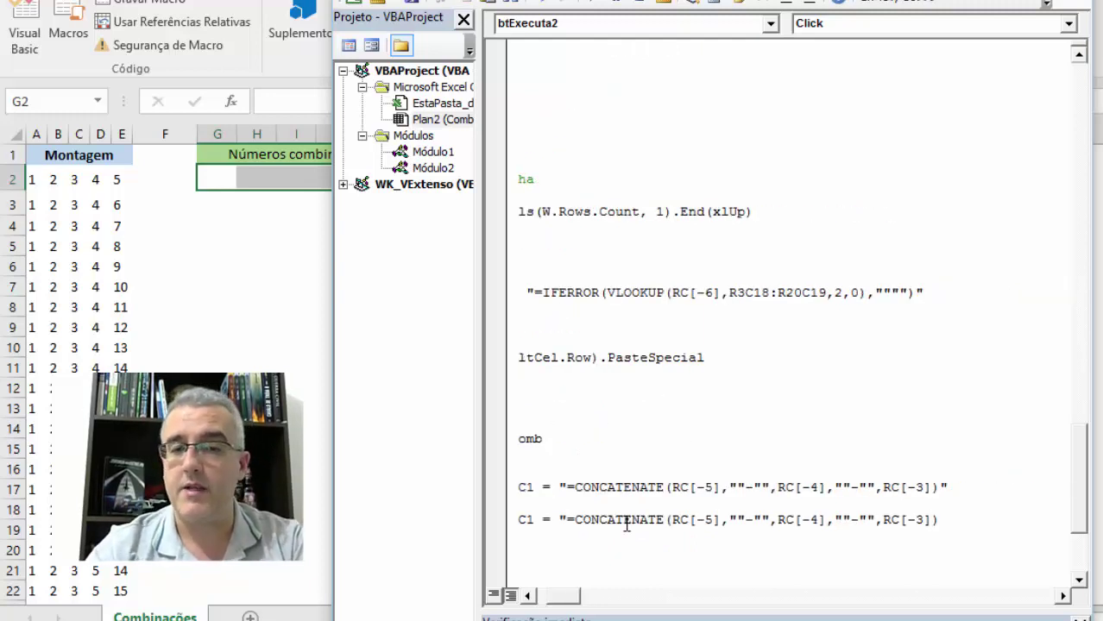
text(,)
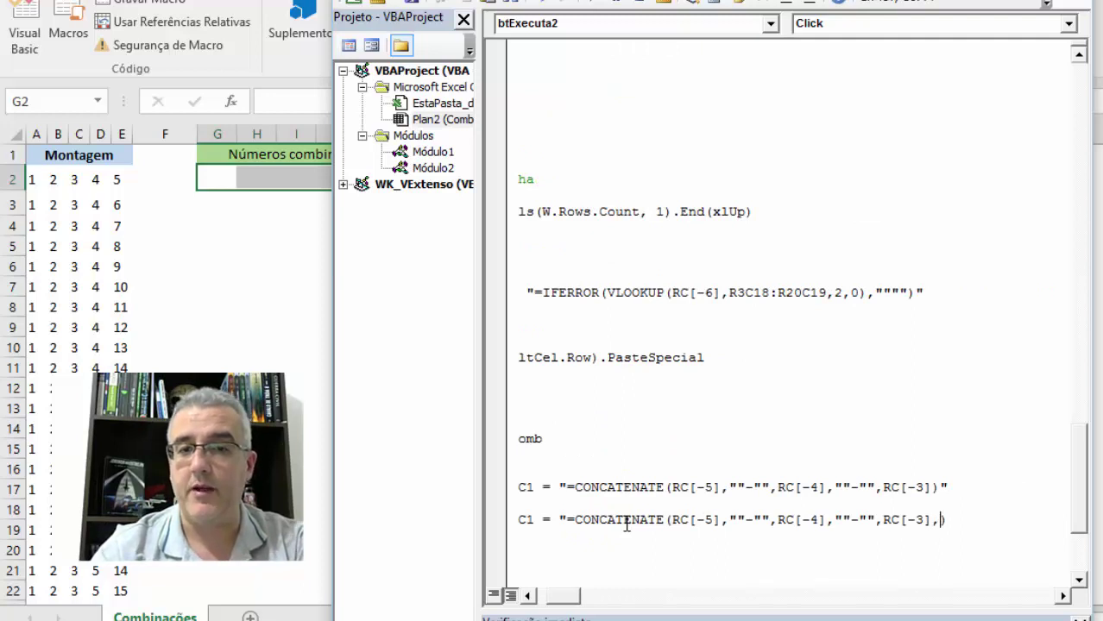
text(""-"")
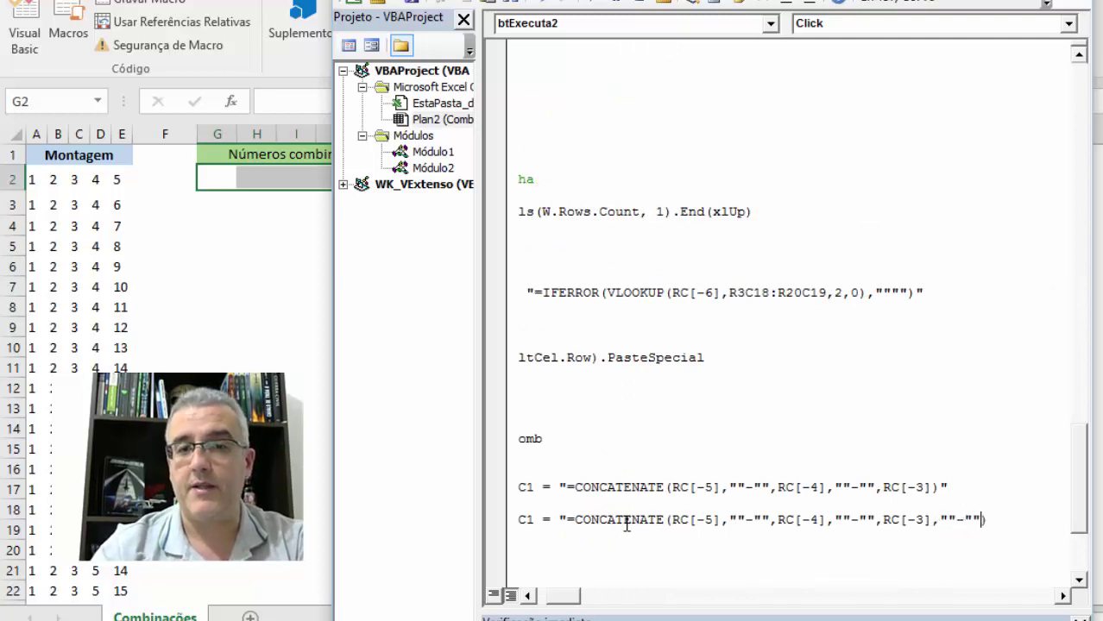
text(,)
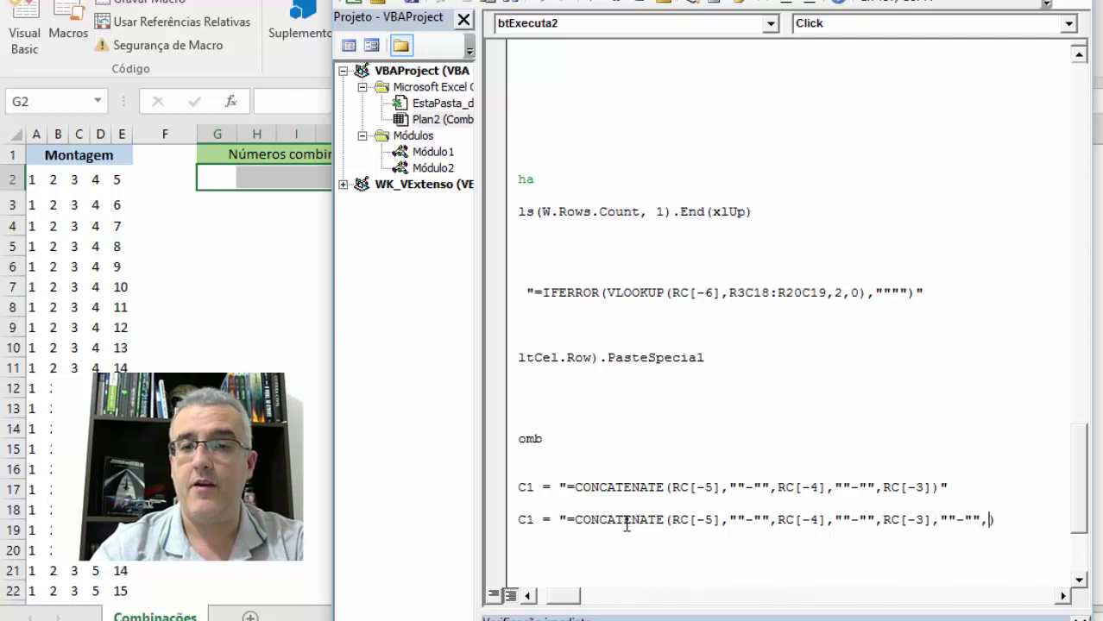
text(RC)
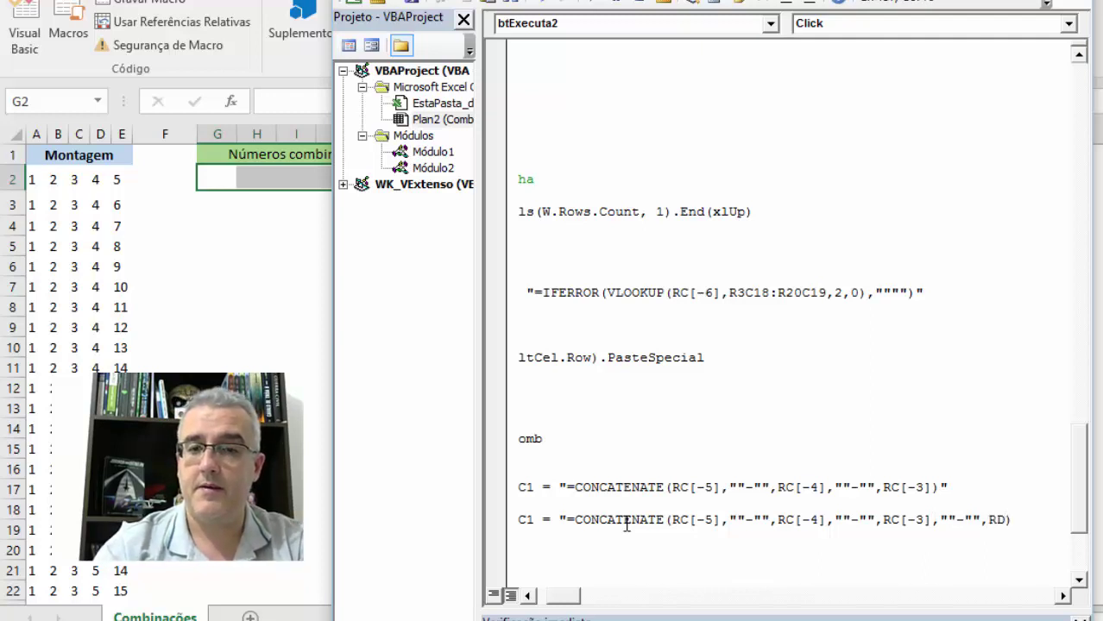
text([-2)
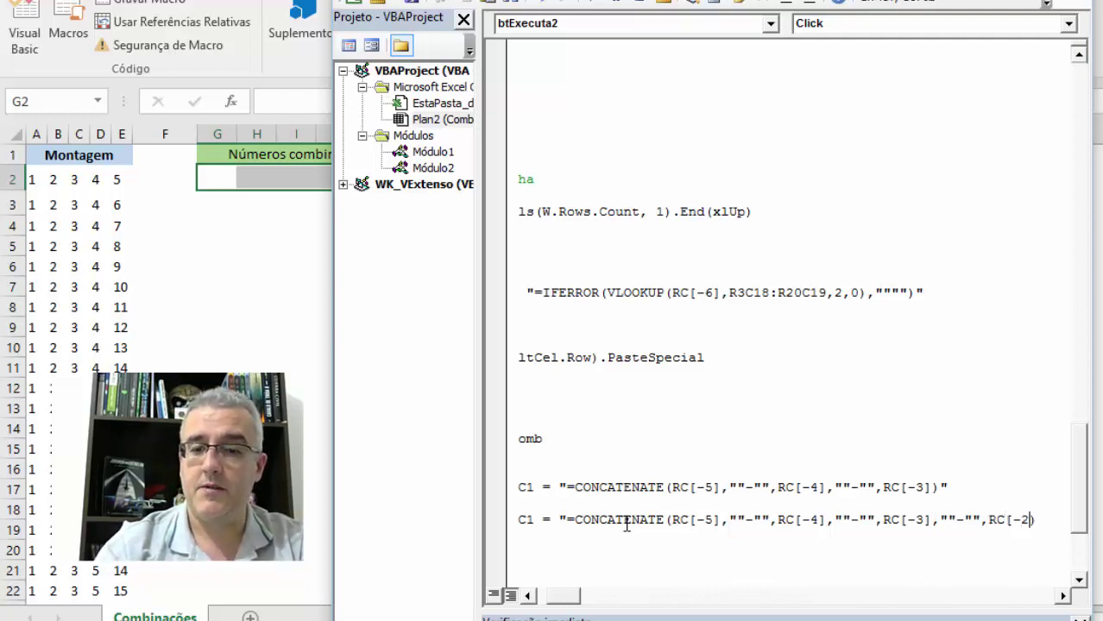
text(])")
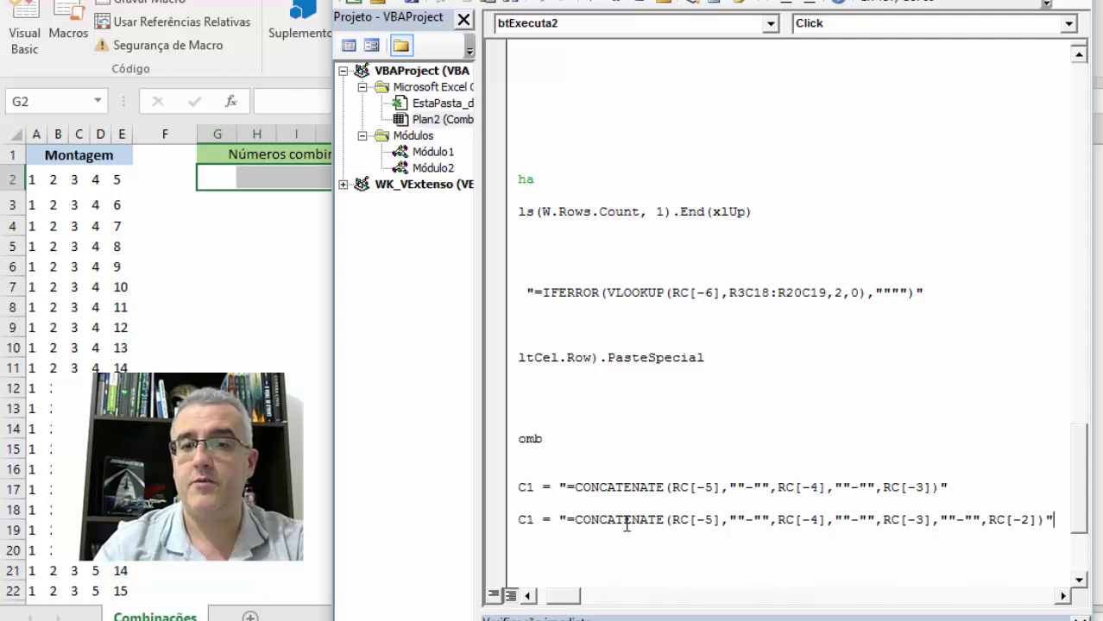
key(Down)
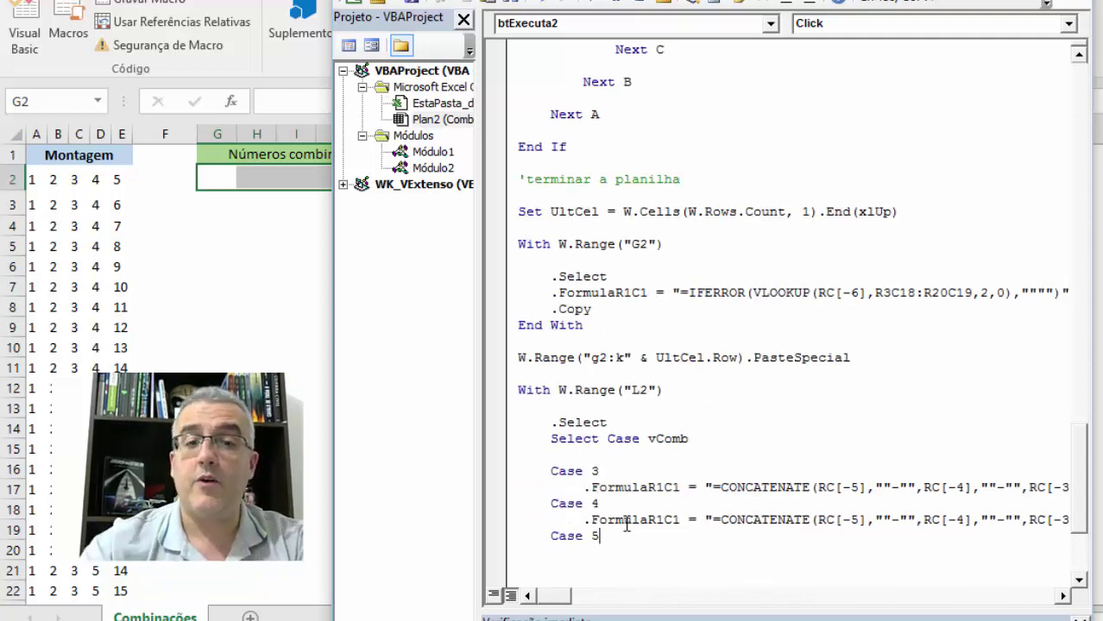
key(alt+Tab)
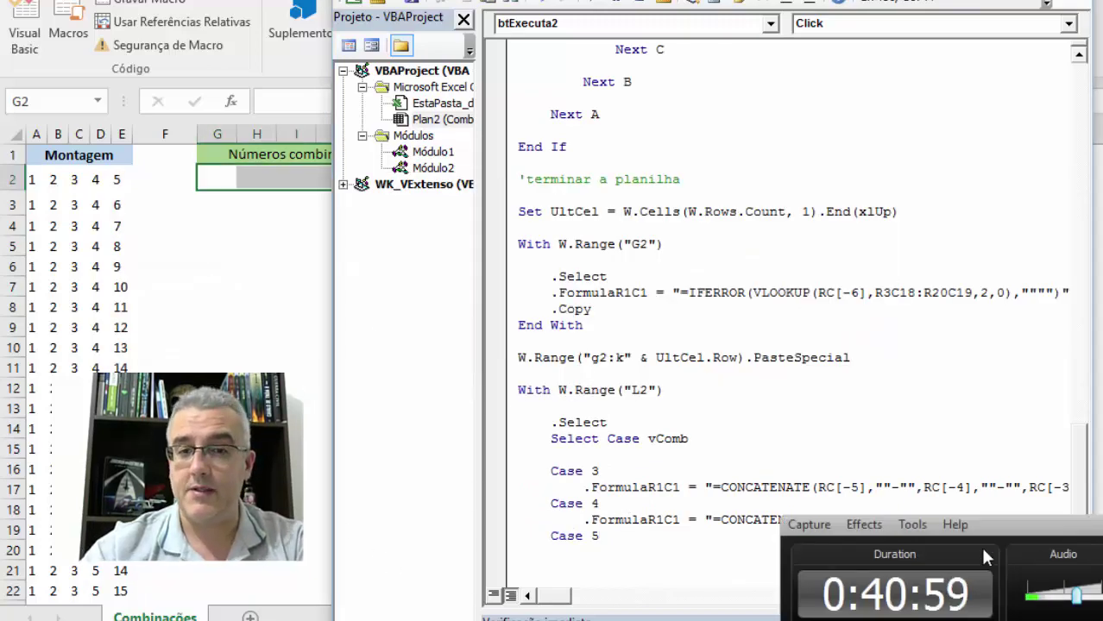
key(alt+Tab)
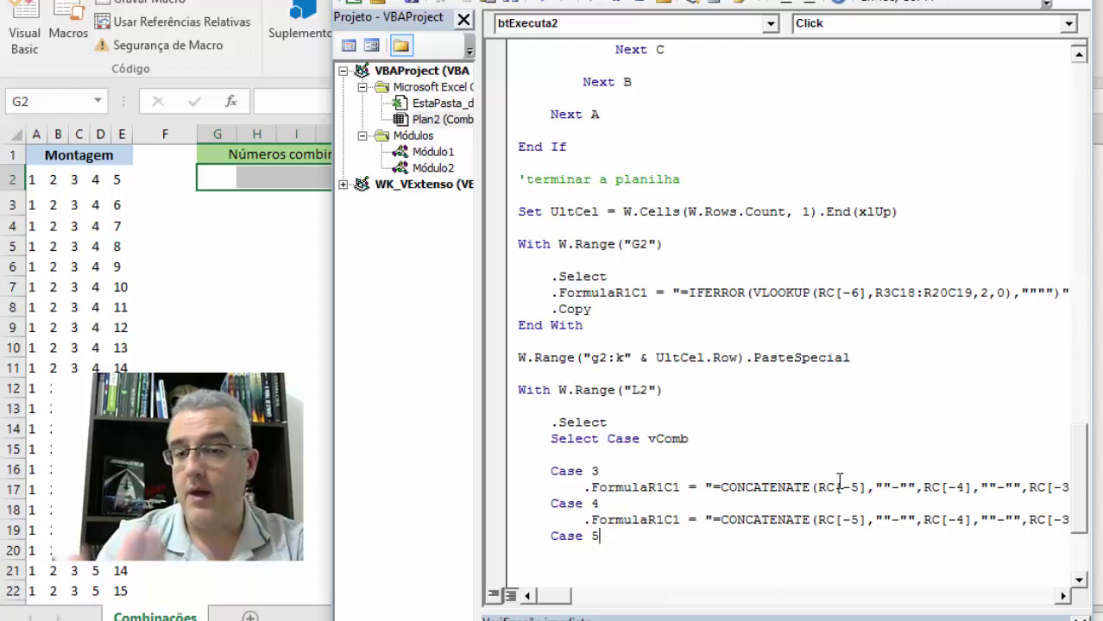
Step: Give Case 5 the Case 4 formula extended with ,""-"",RC[-1]
click(584, 520)
key(shift+End)
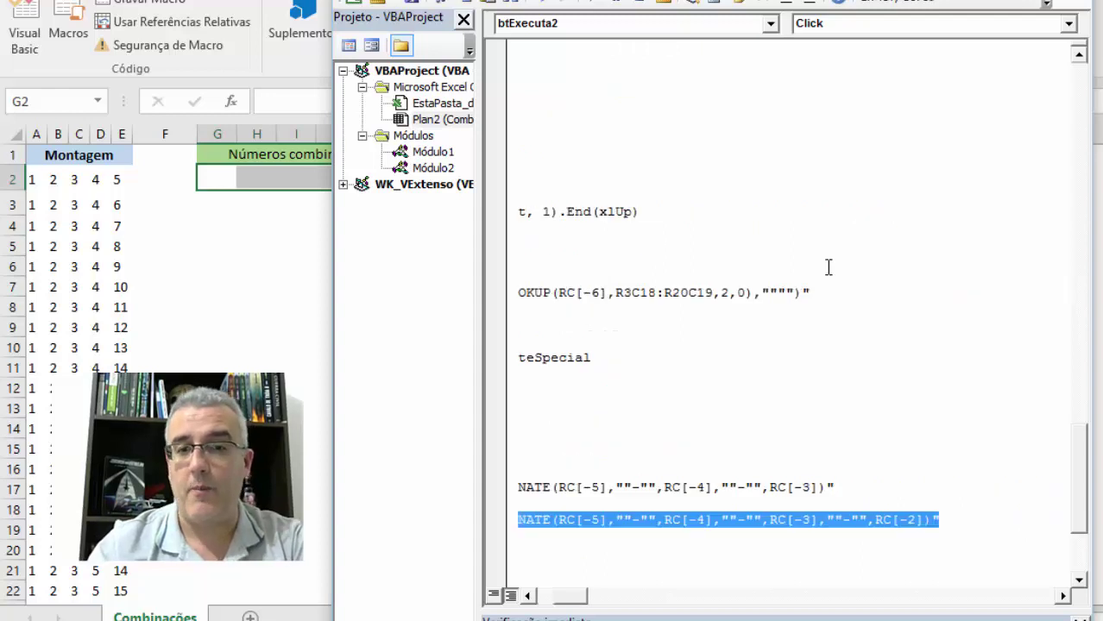
key(Down)
key(Return)
key(Tab)
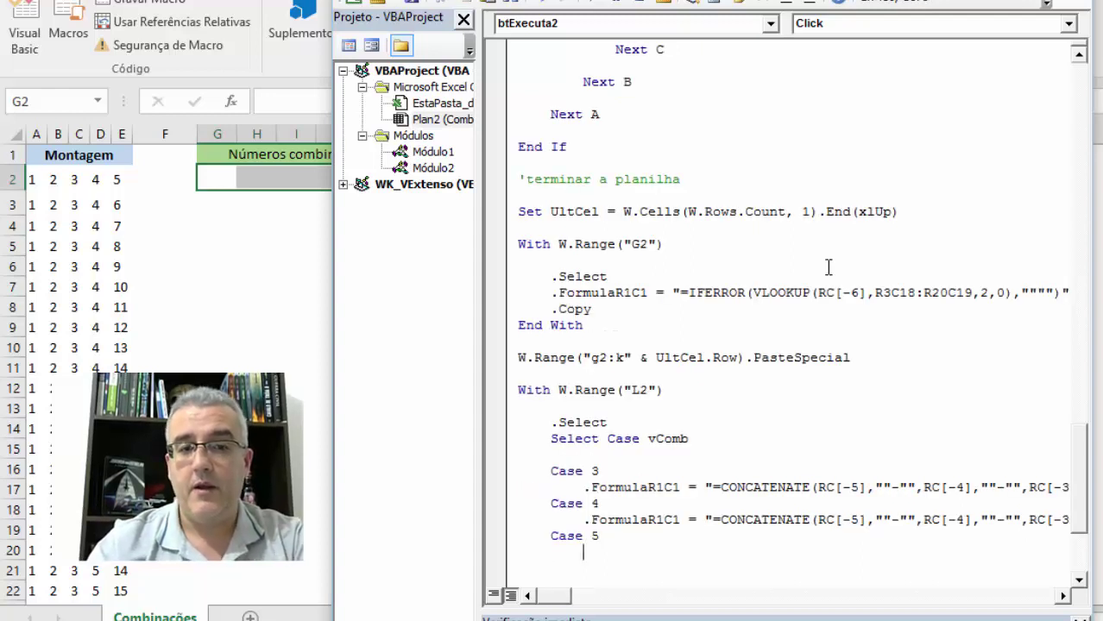
key(ctrl+v)
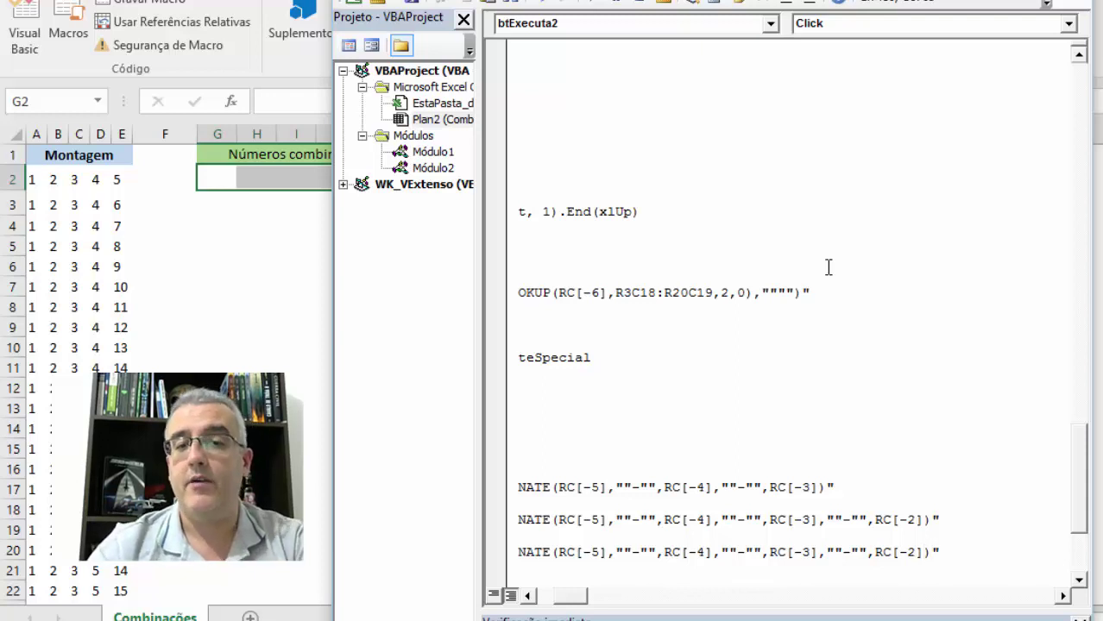
text(,")
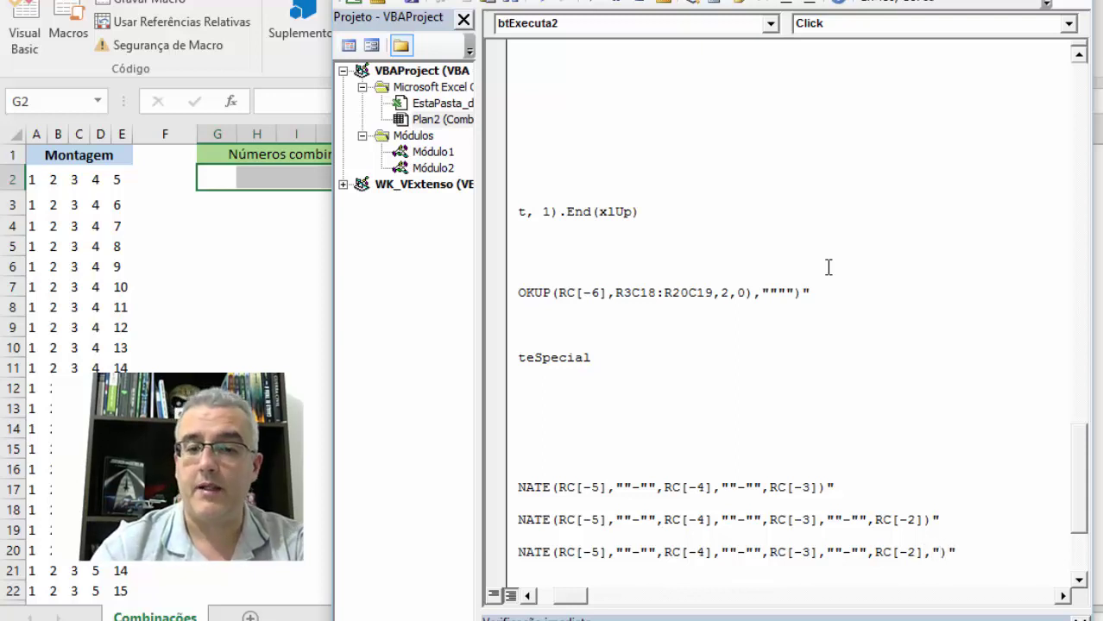
text("-"")
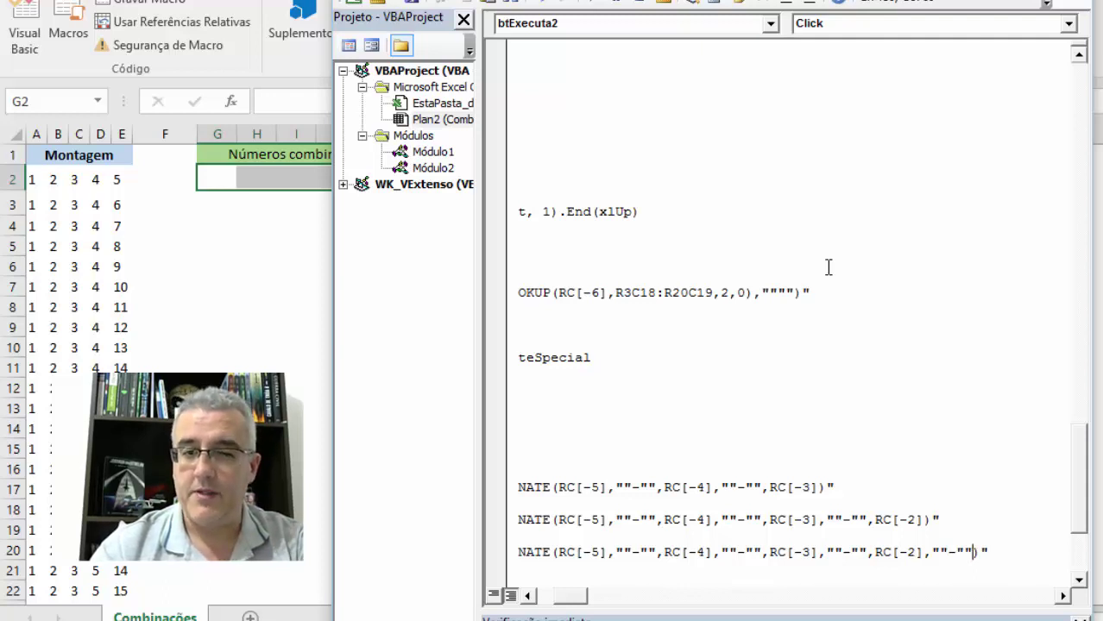
text(,RC[)
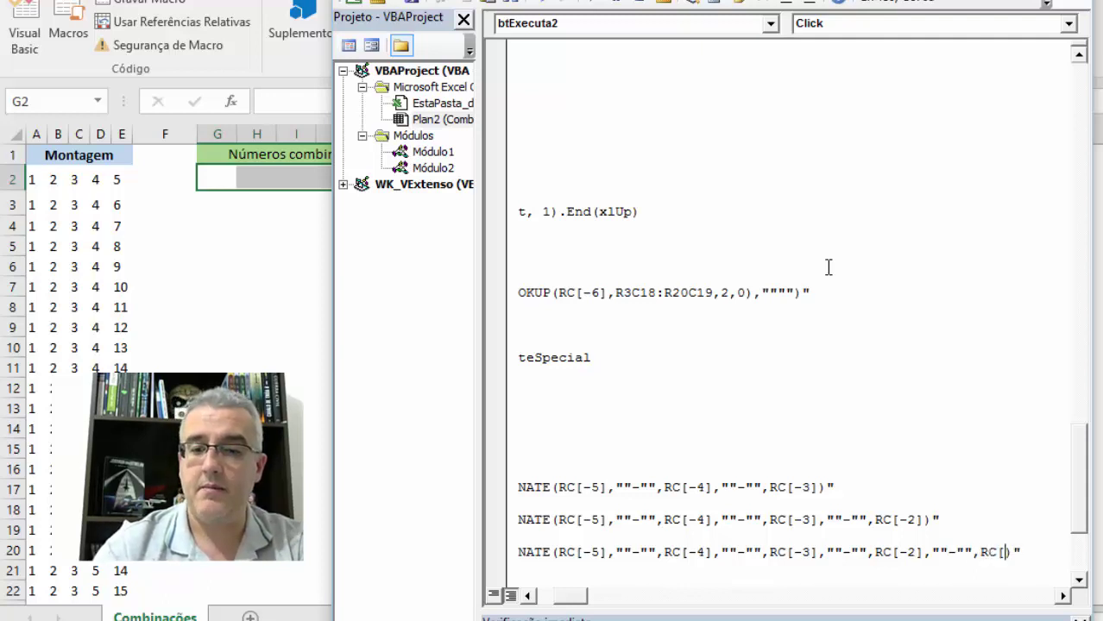
text(-1])
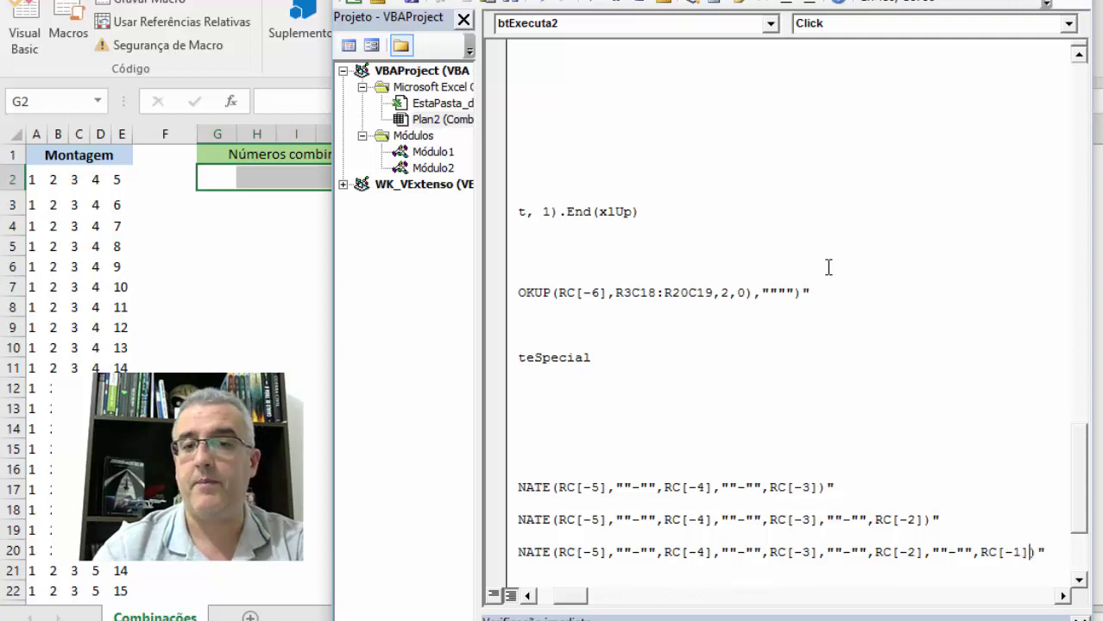
Step: Close the Select Case block with End Select
key(Home)
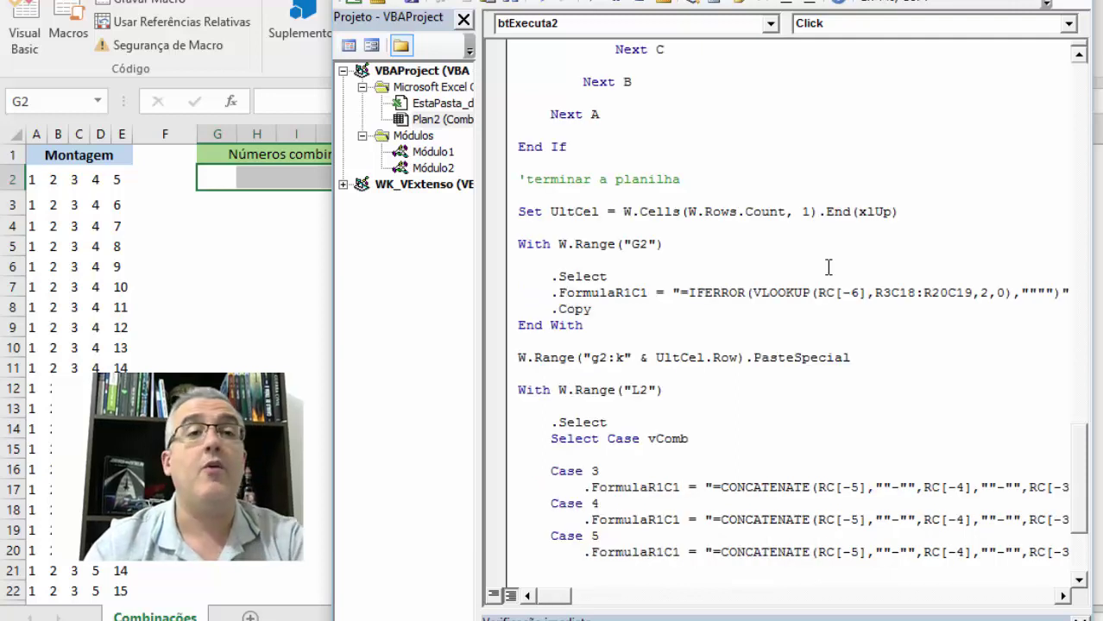
key(Tab)
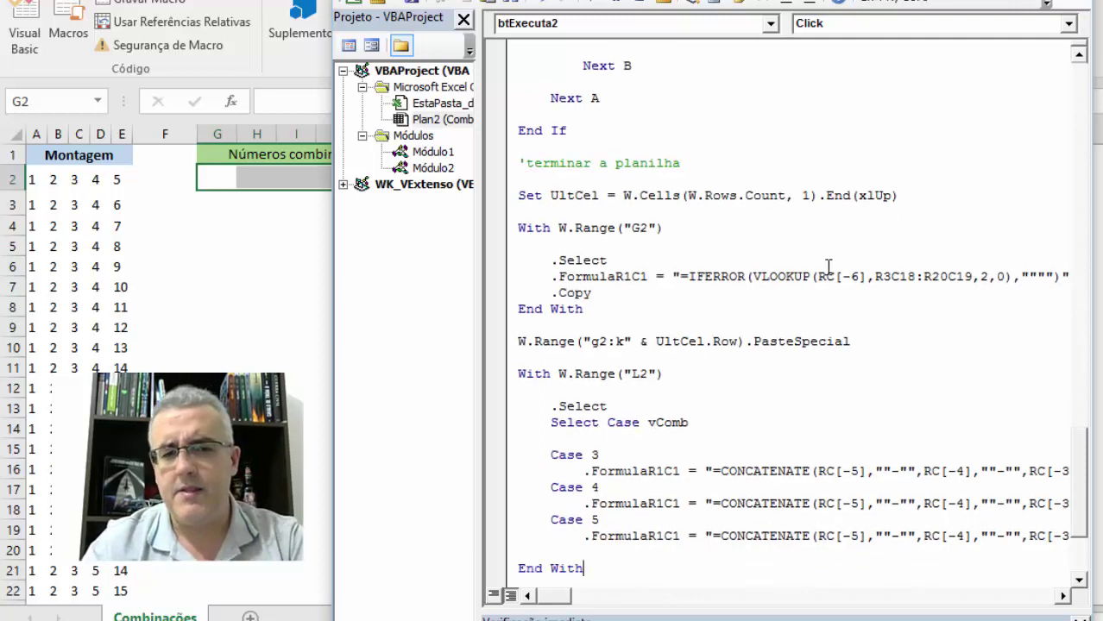
text(END)
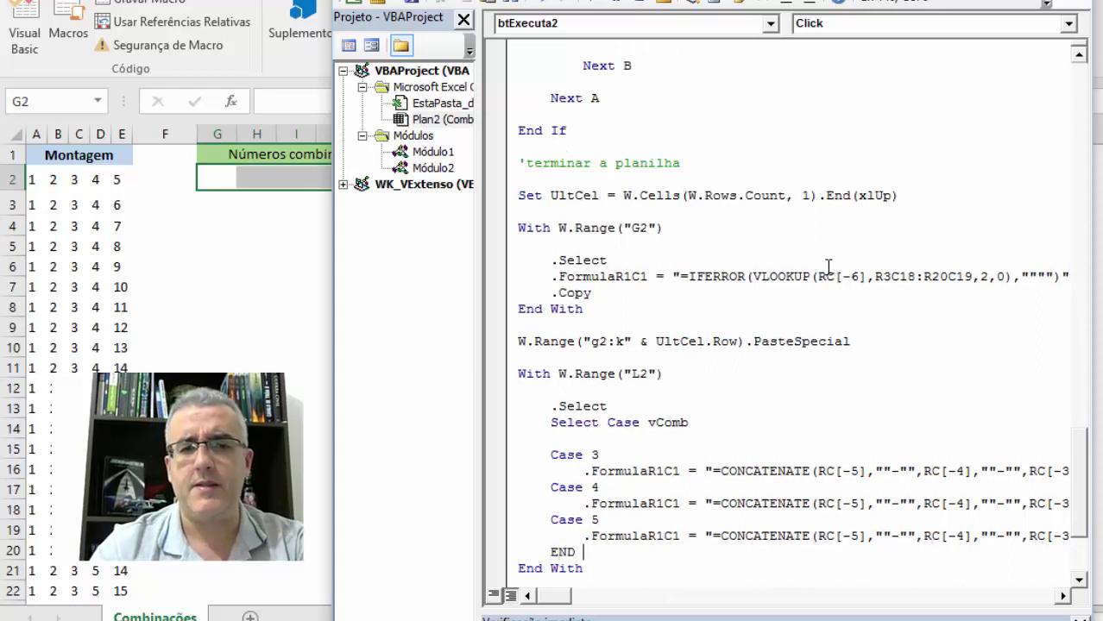
text( SELECT)
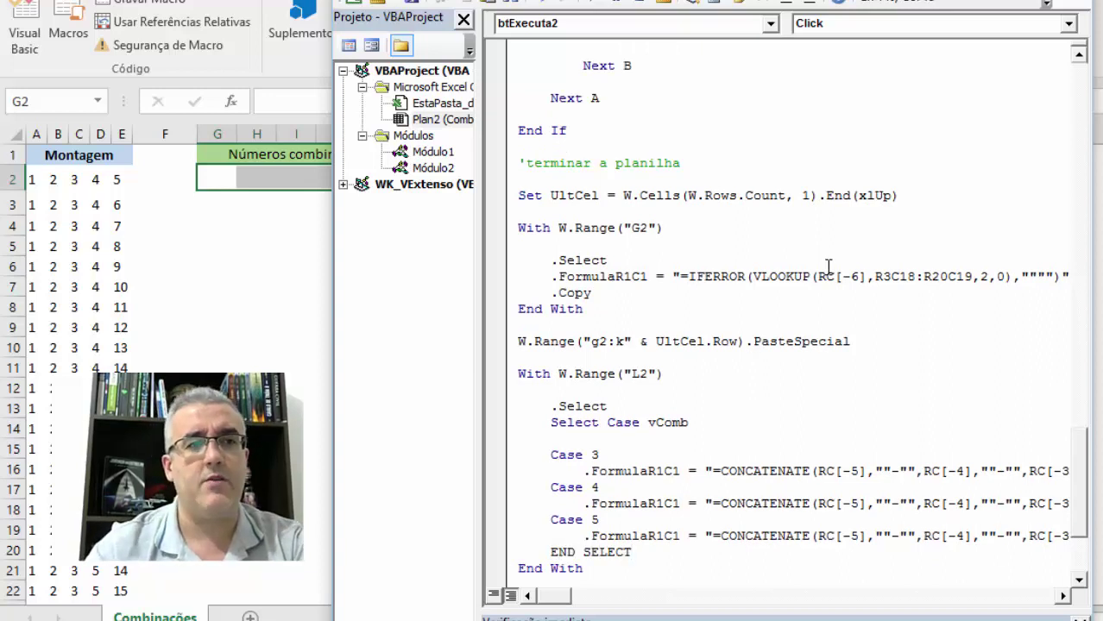
Step: Add a .Copy line after End Select in the L2 block
key(Return)
text(.)
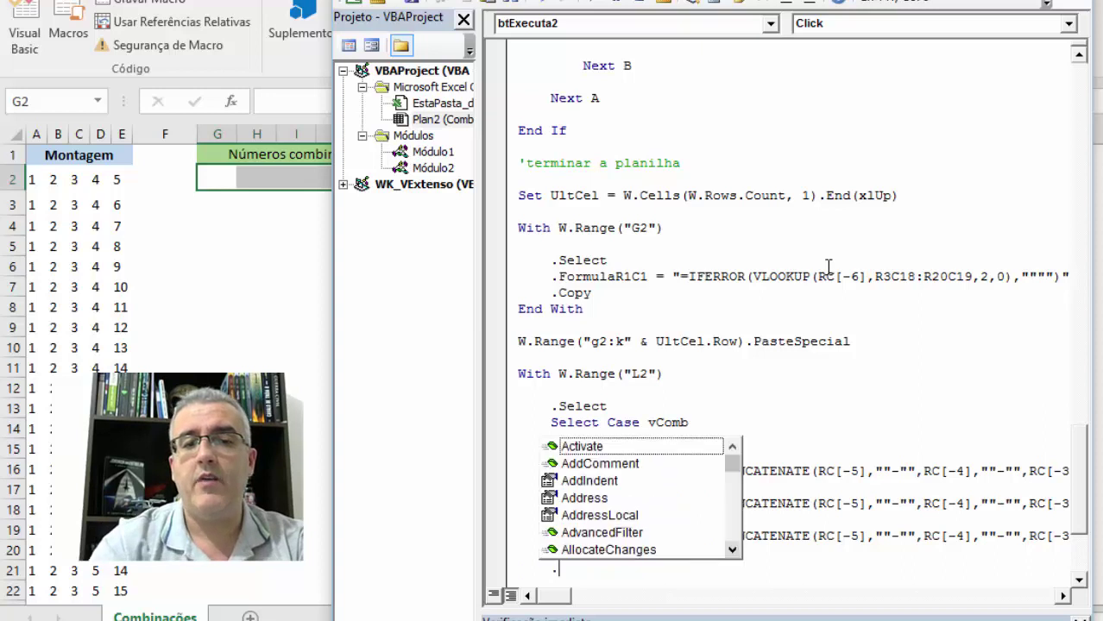
text(copy)
key(Down)
key(Escape)
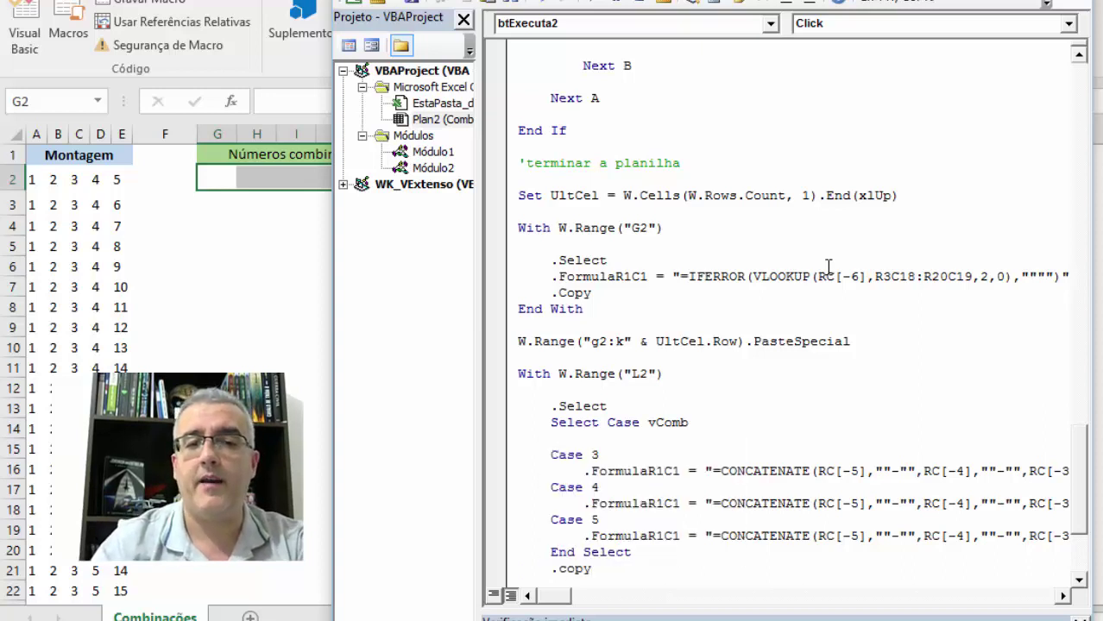
key(Down)
key(Down)
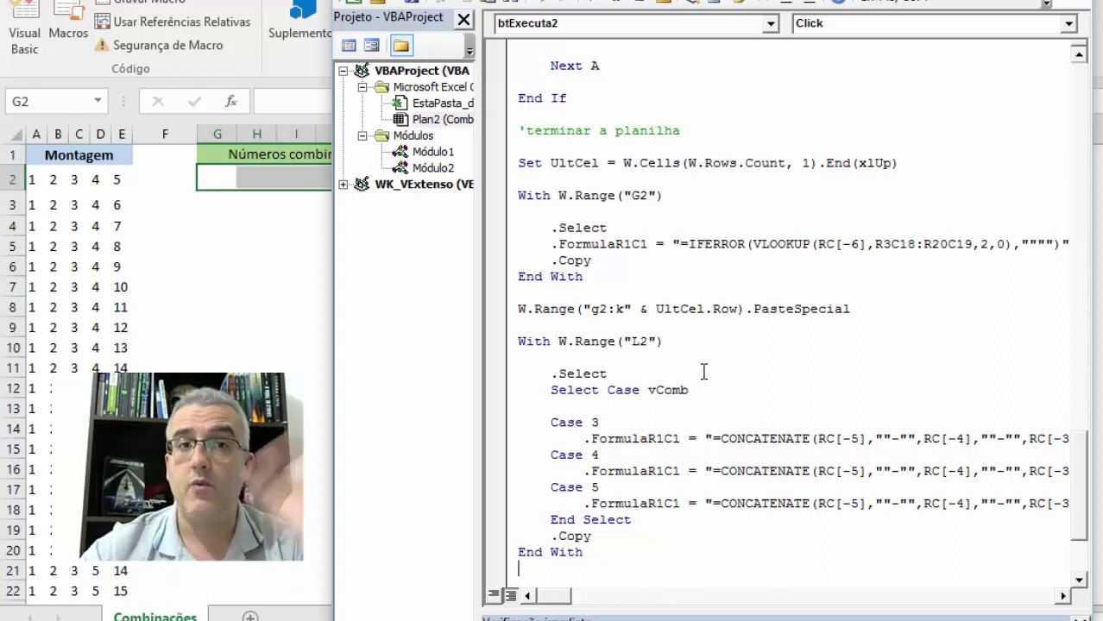
Step: Review the Copy line and UltCel.Row in the PasteSpecial line, then move below End With
click(630, 532)
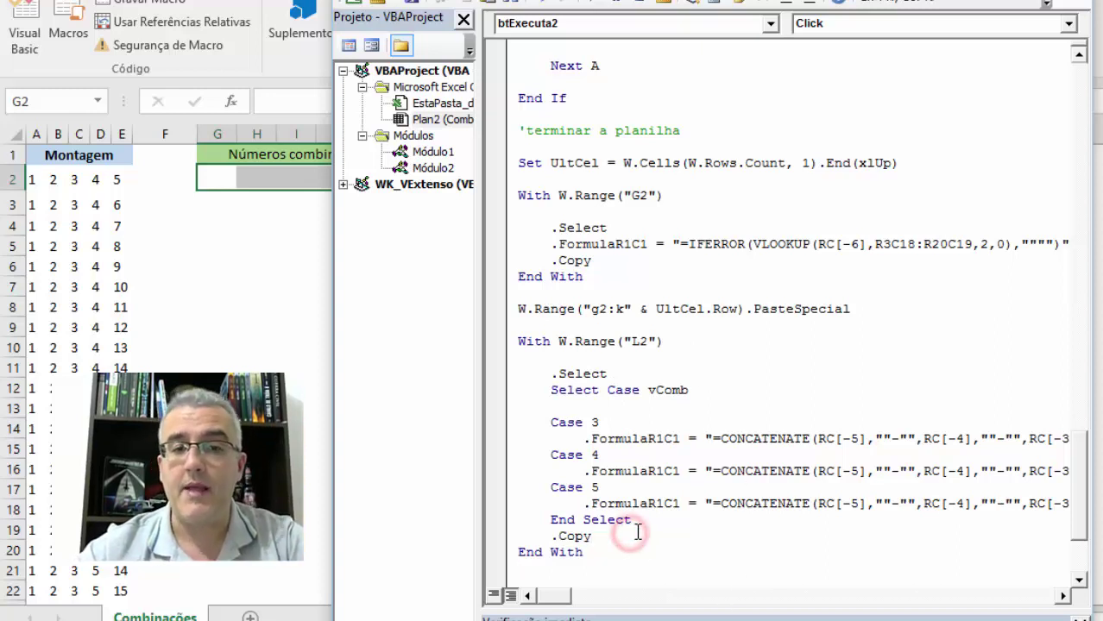
double_click(613, 533)
click(611, 424)
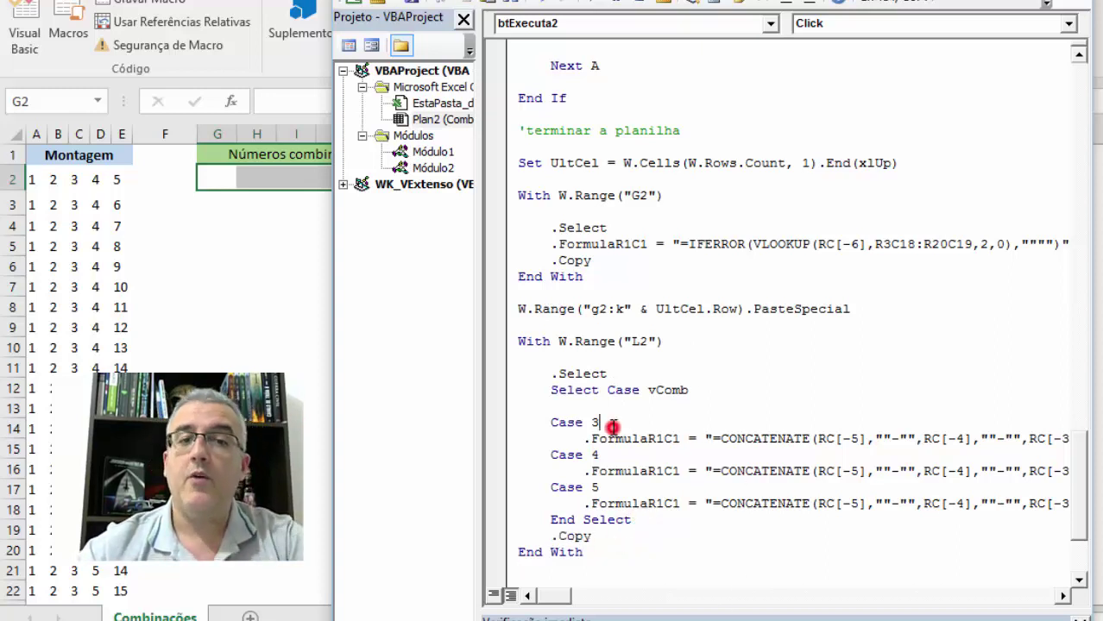
drag(658, 309, 733, 307)
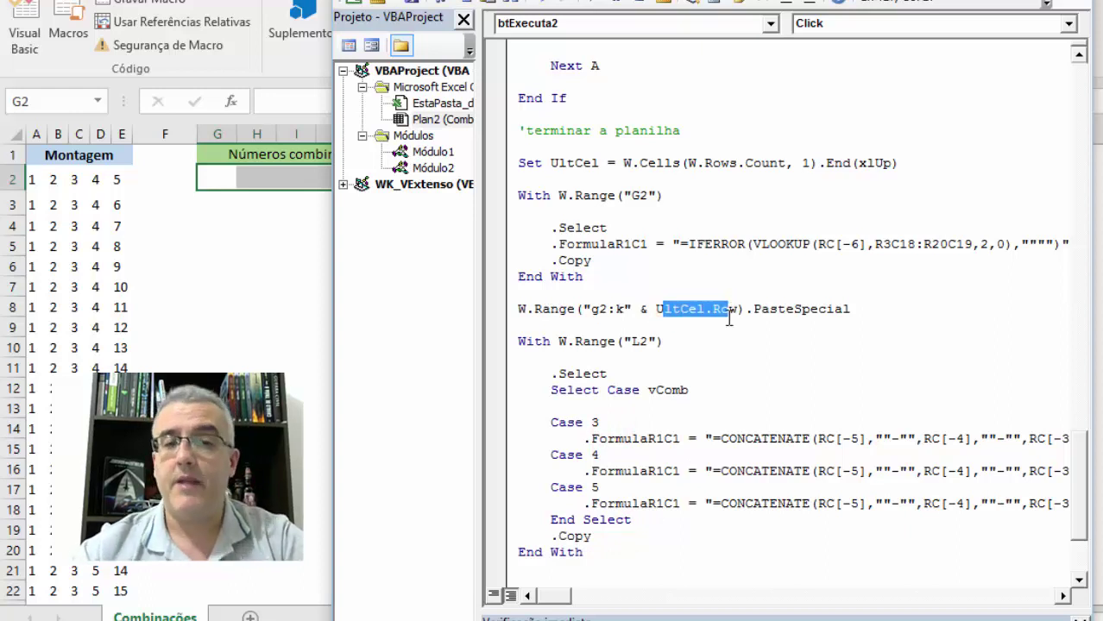
click(727, 311)
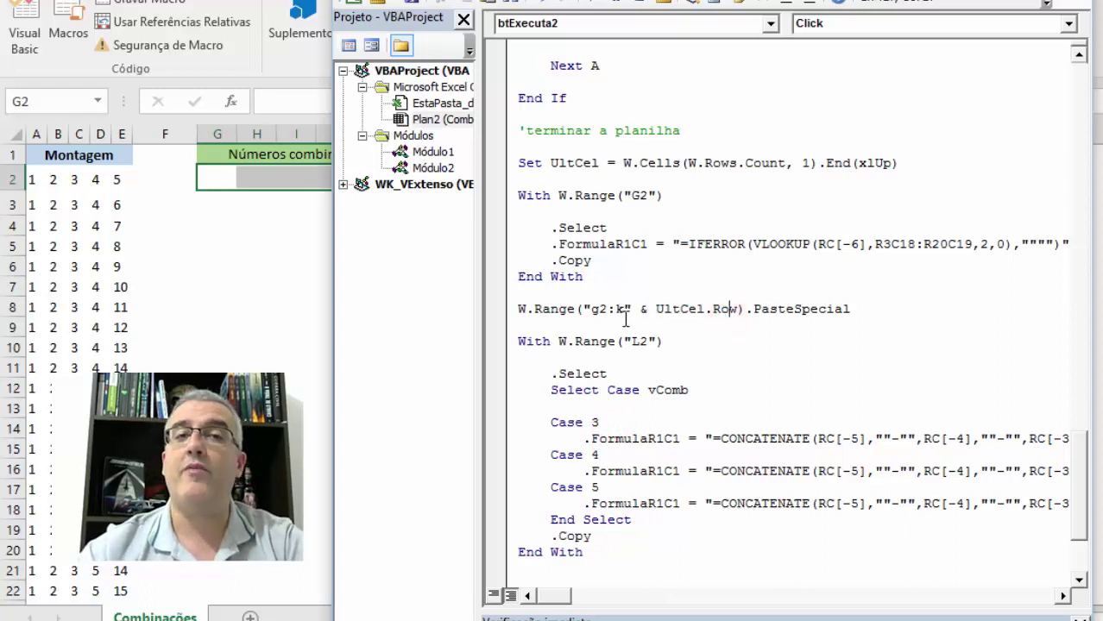
scroll(625, 424, down, 2)
click(614, 485)
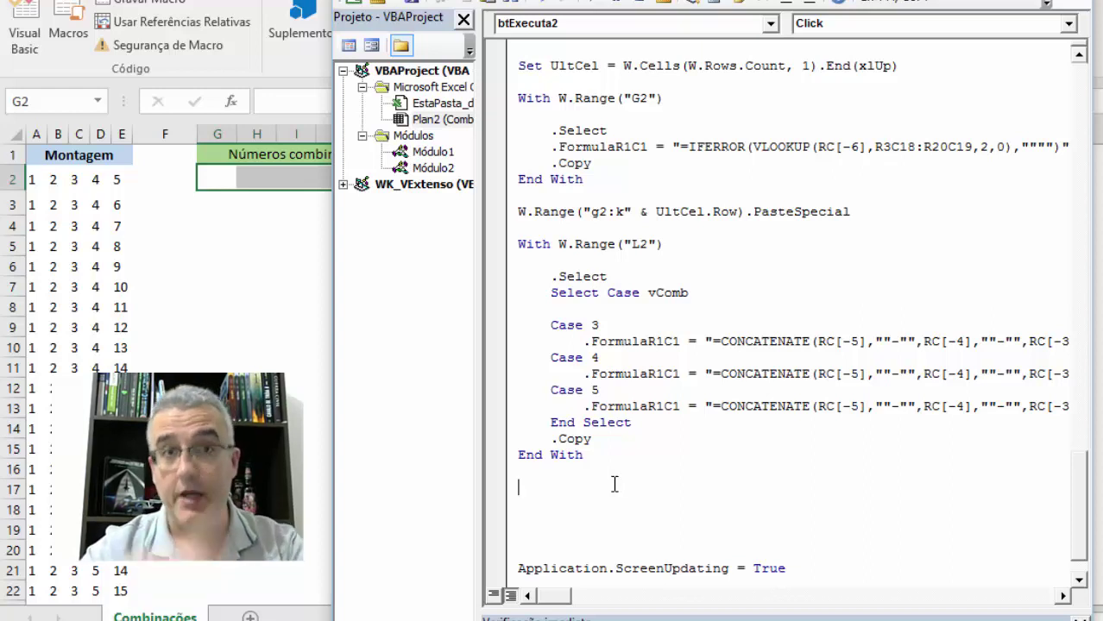
Step: Add W.Range("L2:L" & UltCel.Row).PasteSpecial below the L2 block
click(614, 484)
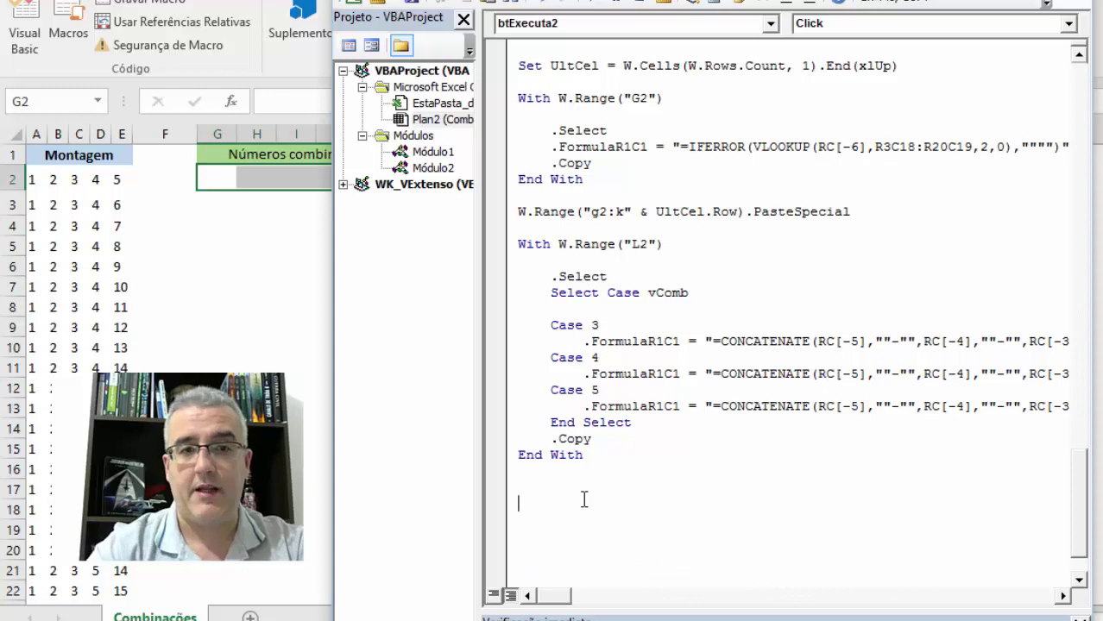
text(w.range()
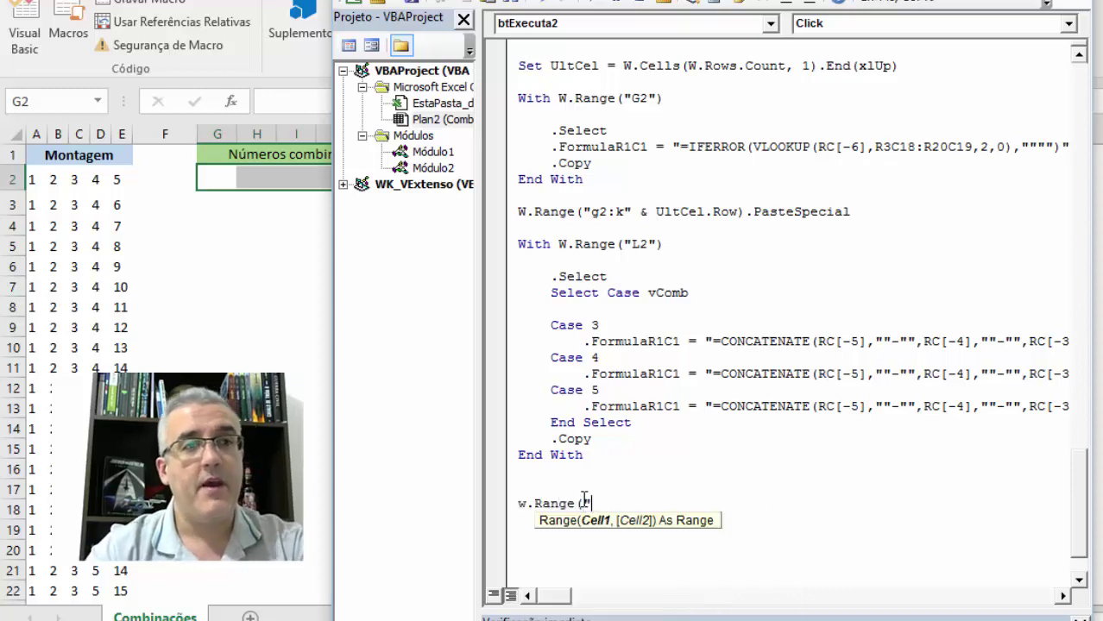
text("L)
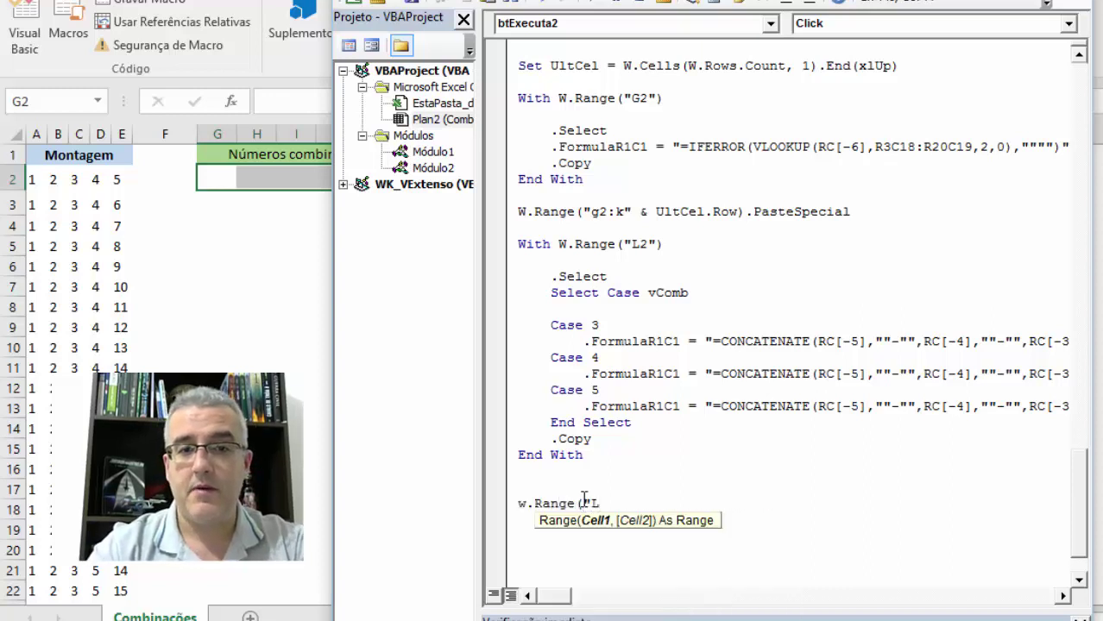
text(2:L")
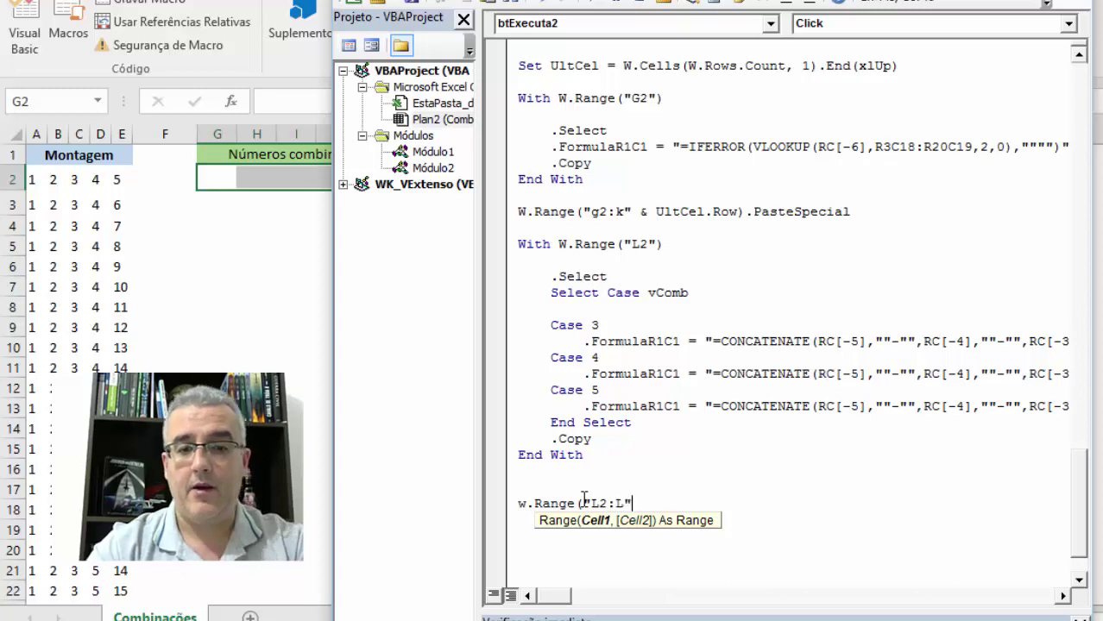
text( & ultcel)
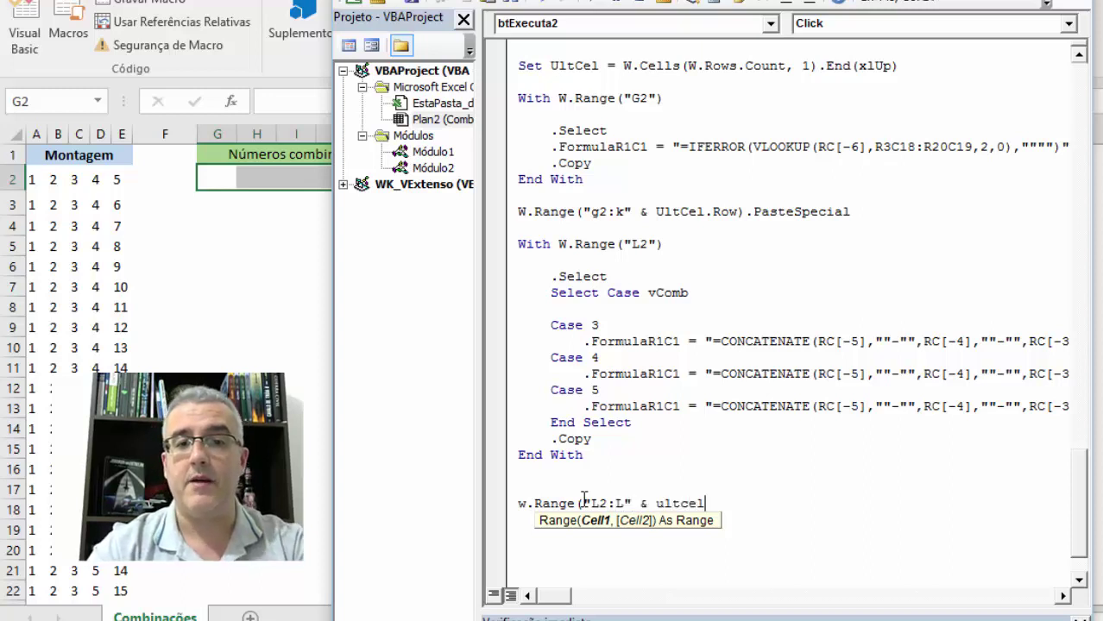
text(.o)
key(BackSpace)
text(row))
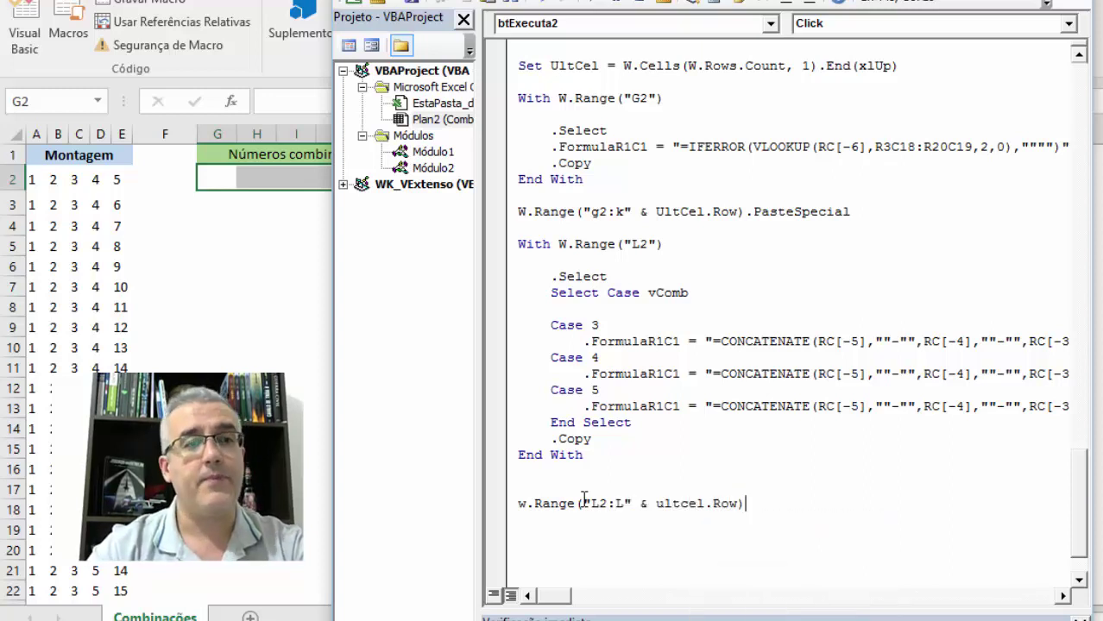
text(.past)
key(Tab)
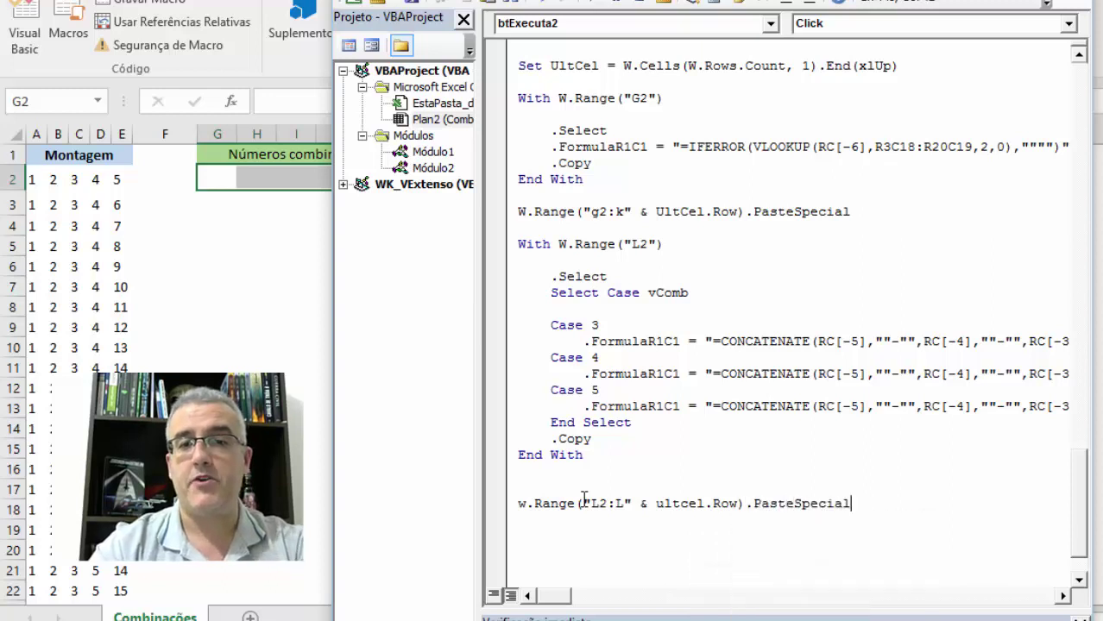
key(Return)
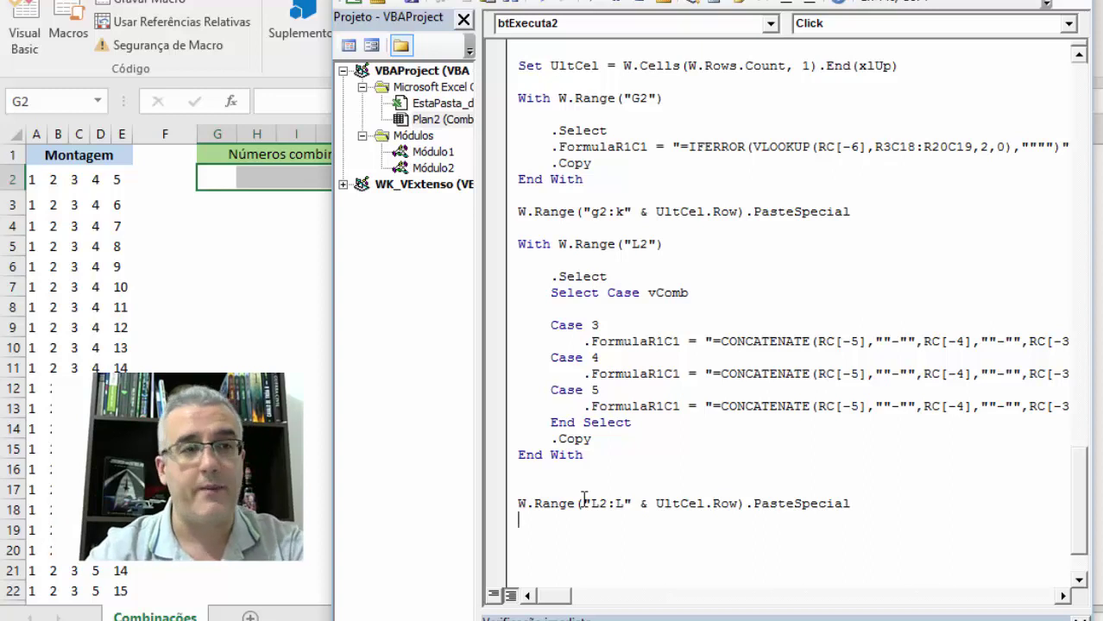
Step: Add Application.CutCopyMode = False on the next line
text(app)
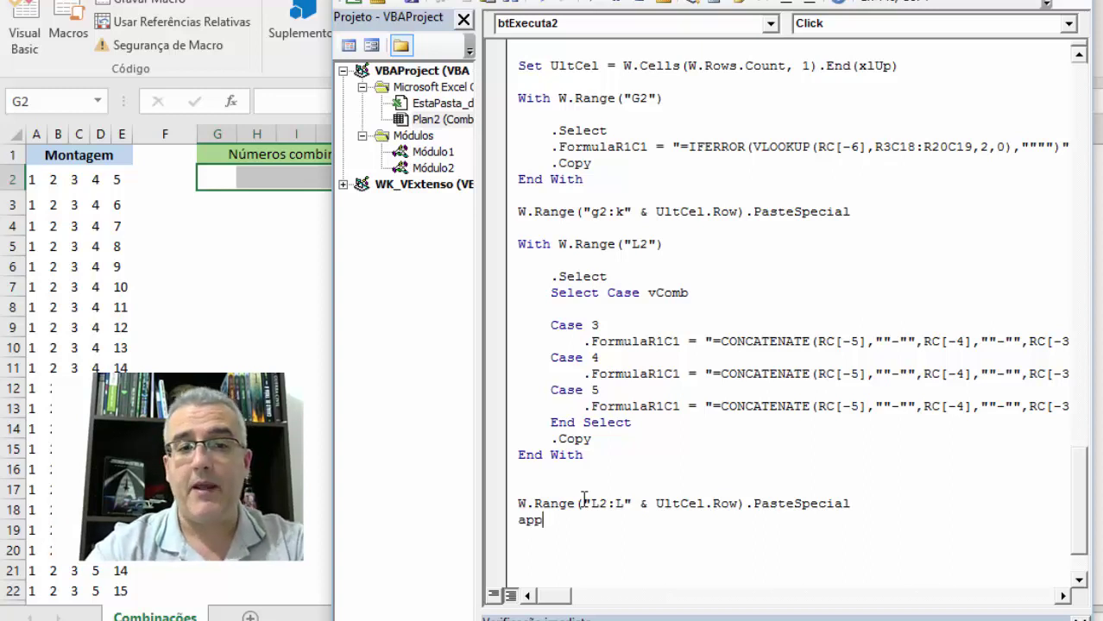
text(lication.cut)
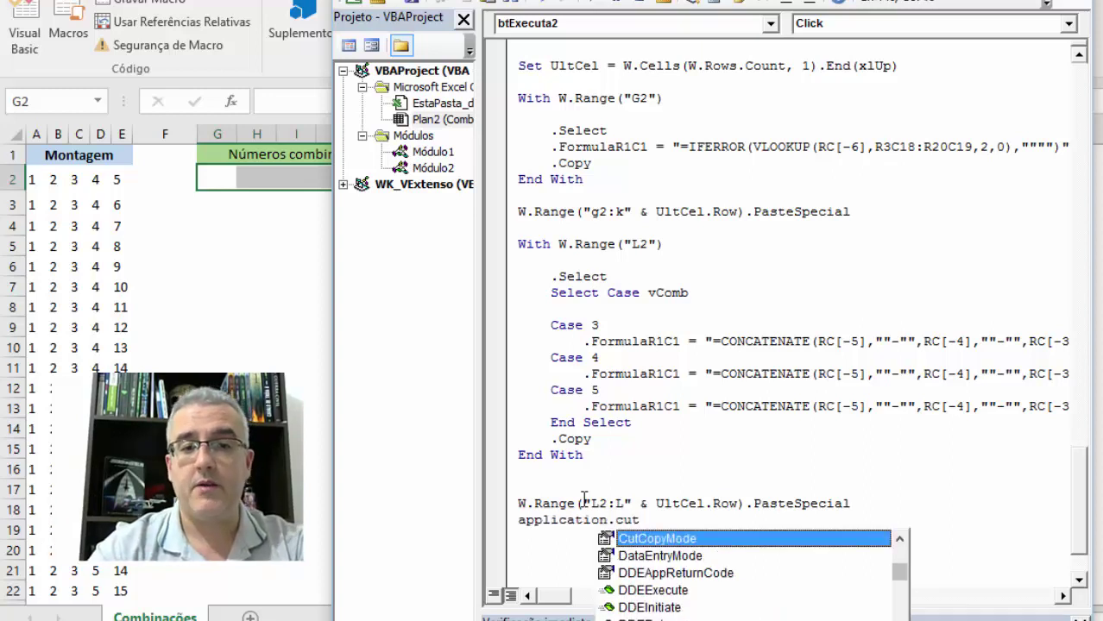
key(Tab)
text(= xl)
key(Tab)
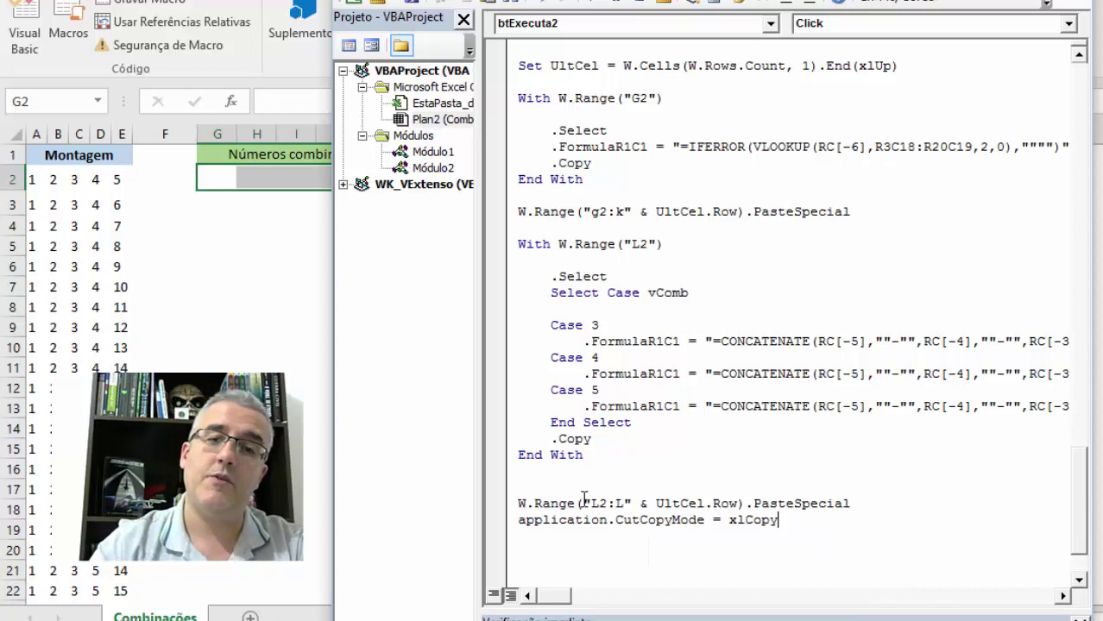
key(BackSpace)
key(BackSpace)
key(BackSpace)
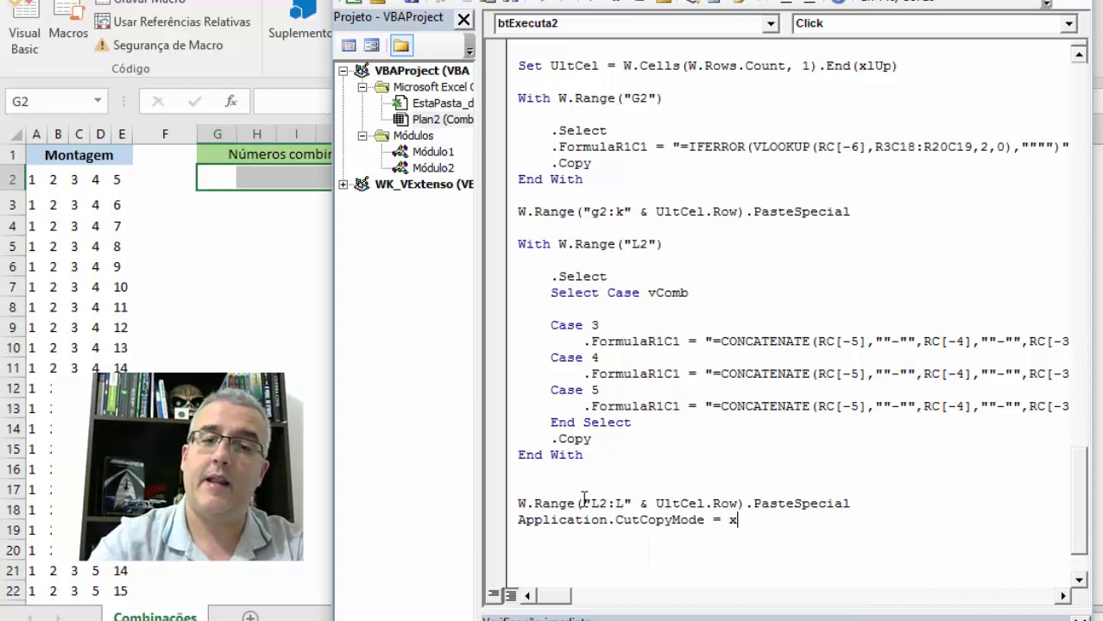
key(BackSpace)
text(false)
key(Return)
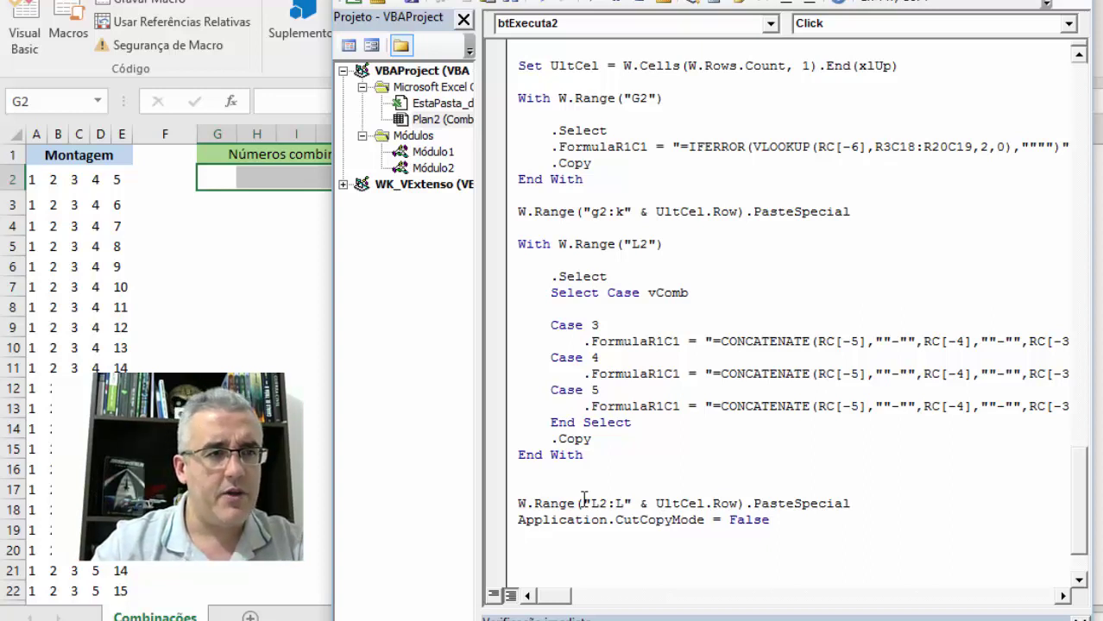
Step: Add the line W.Range("A1").Select near the end of btExecuta2
key(Return)
text(wran)
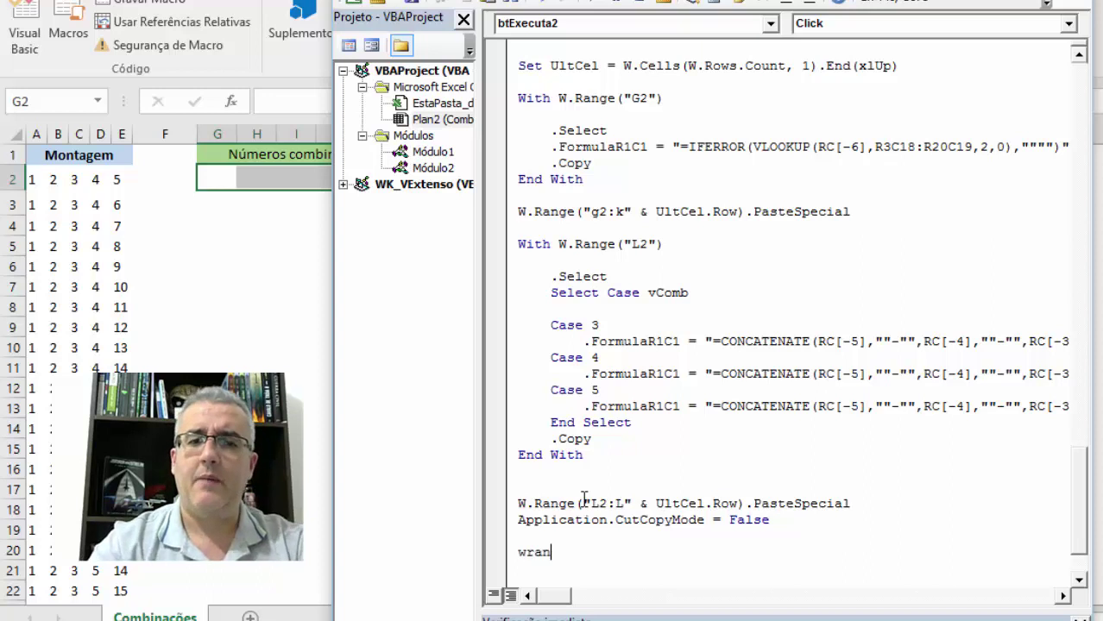
text(ge)
key(BackSpace)
key(BackSpace)
key(BackSpace)
text(range)
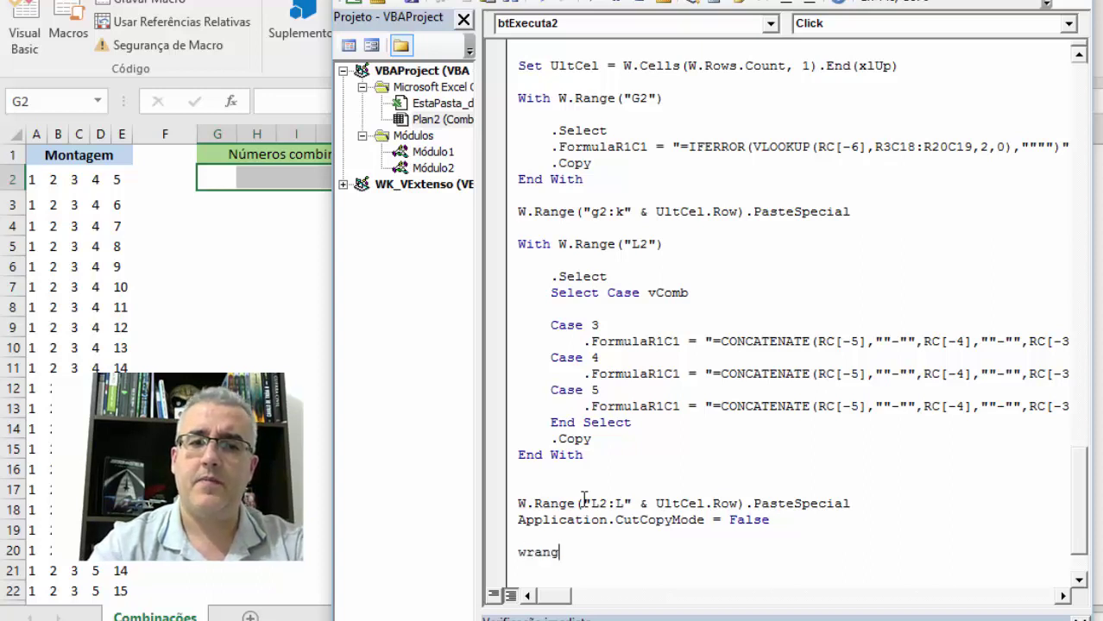
key(BackSpace)
key(BackSpace)
key(BackSpace)
text(.range()
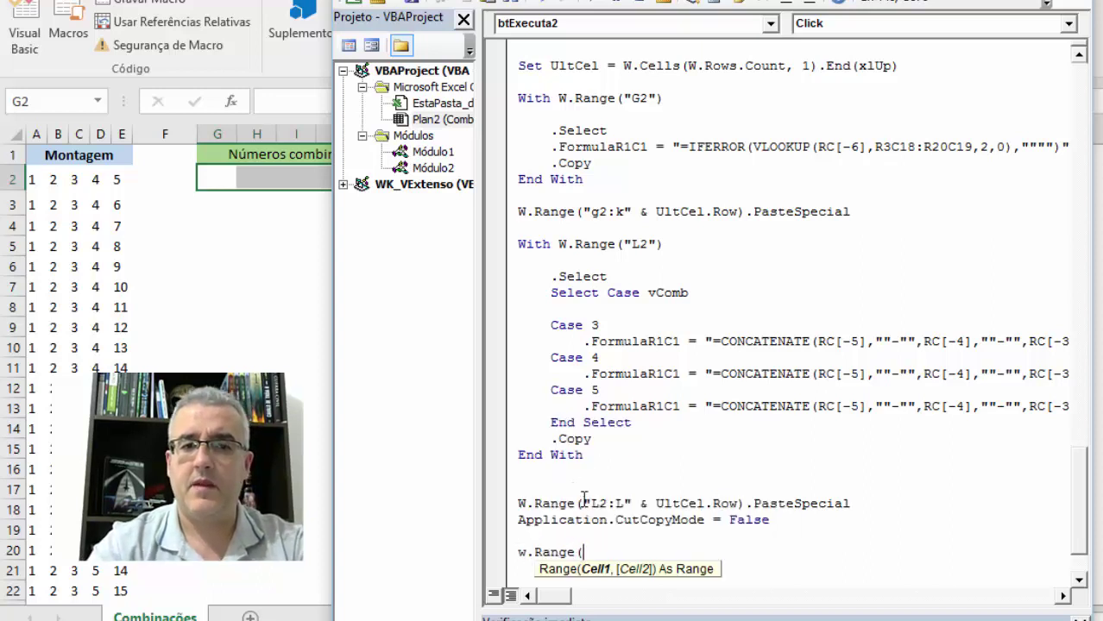
text("A1").)
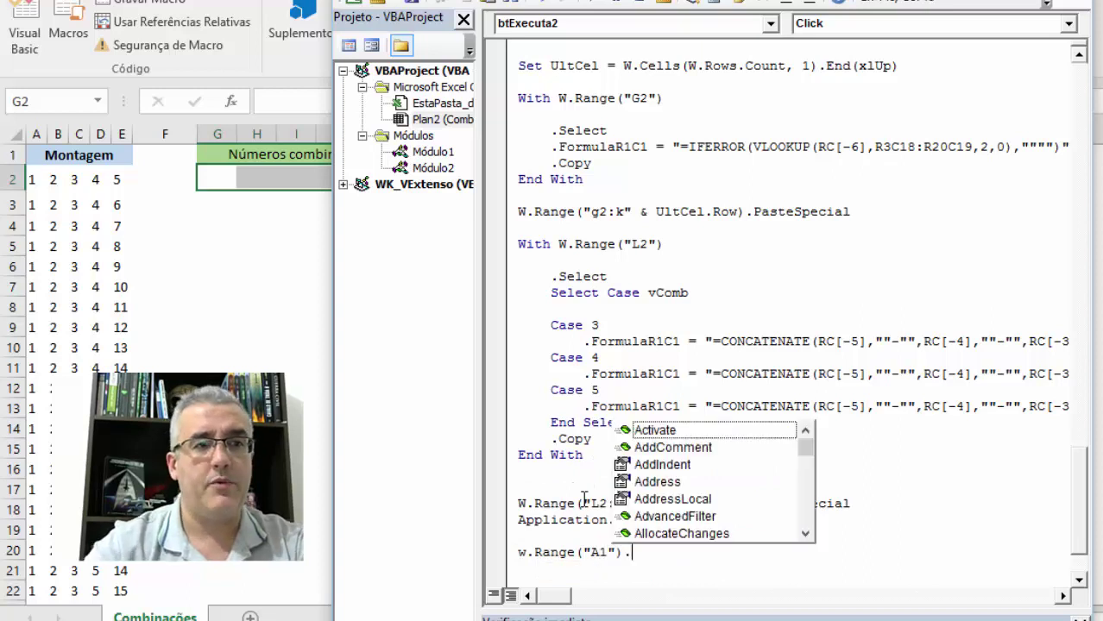
text(select)
key(Return)
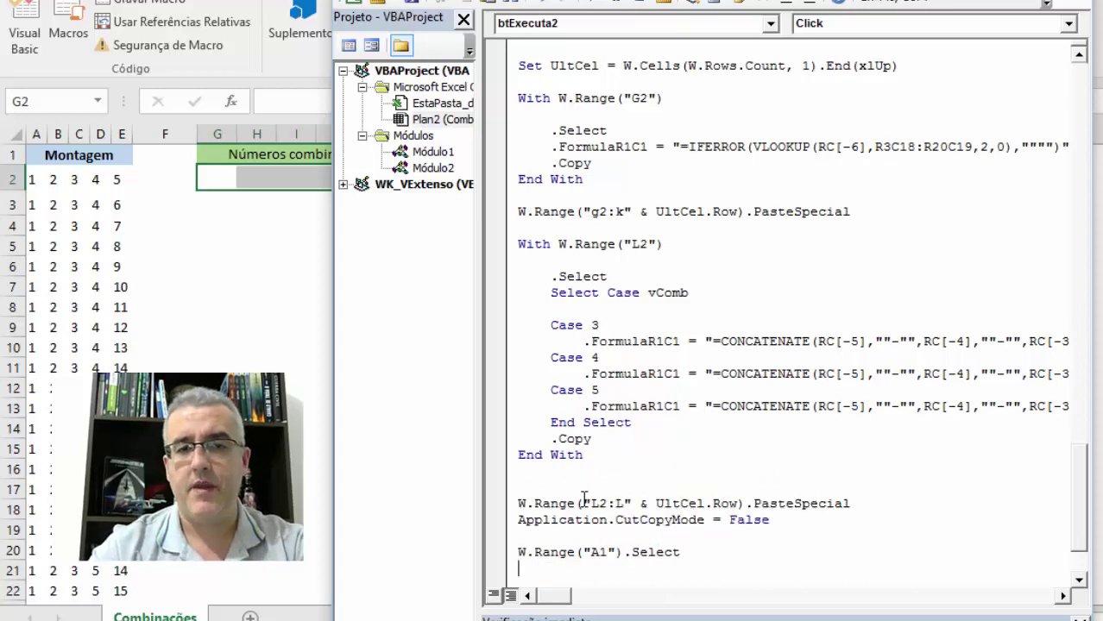
Step: Add DoEvents, then paste the Application.ScreenUpdating = True line below it
text(doevents)
key(Return)
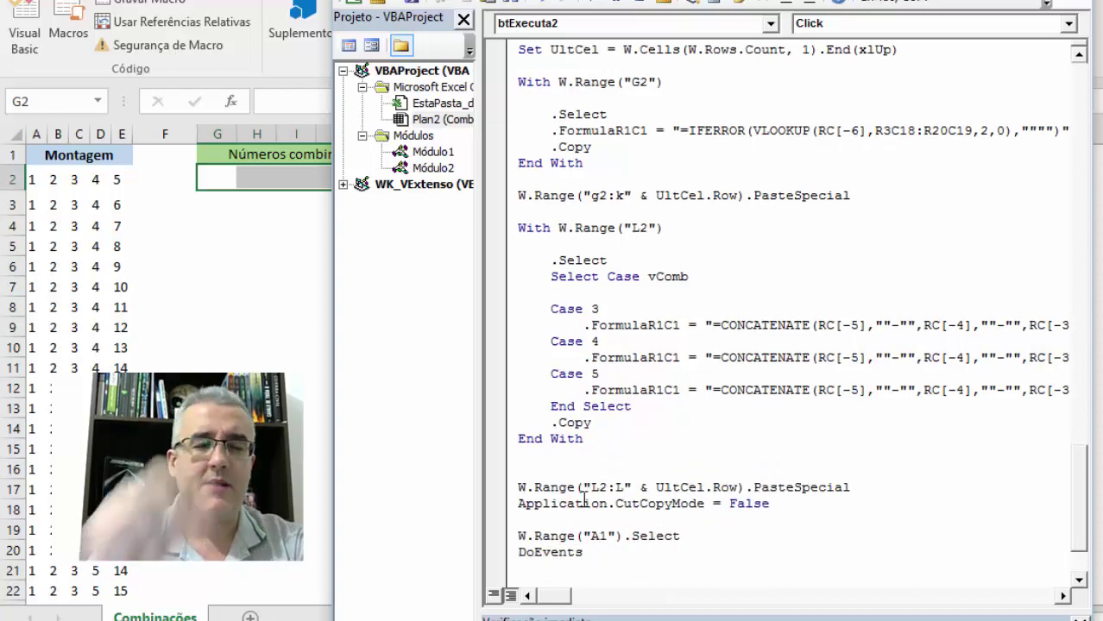
key(Return)
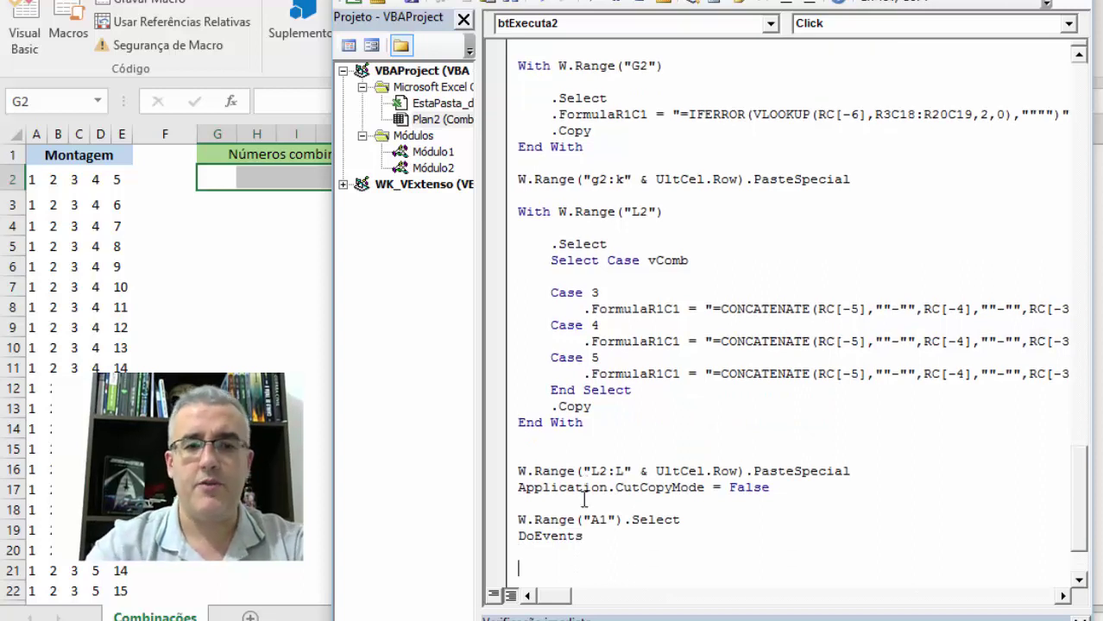
text(Application.ScreenUpdating = True)
scroll(584, 499, down, 1)
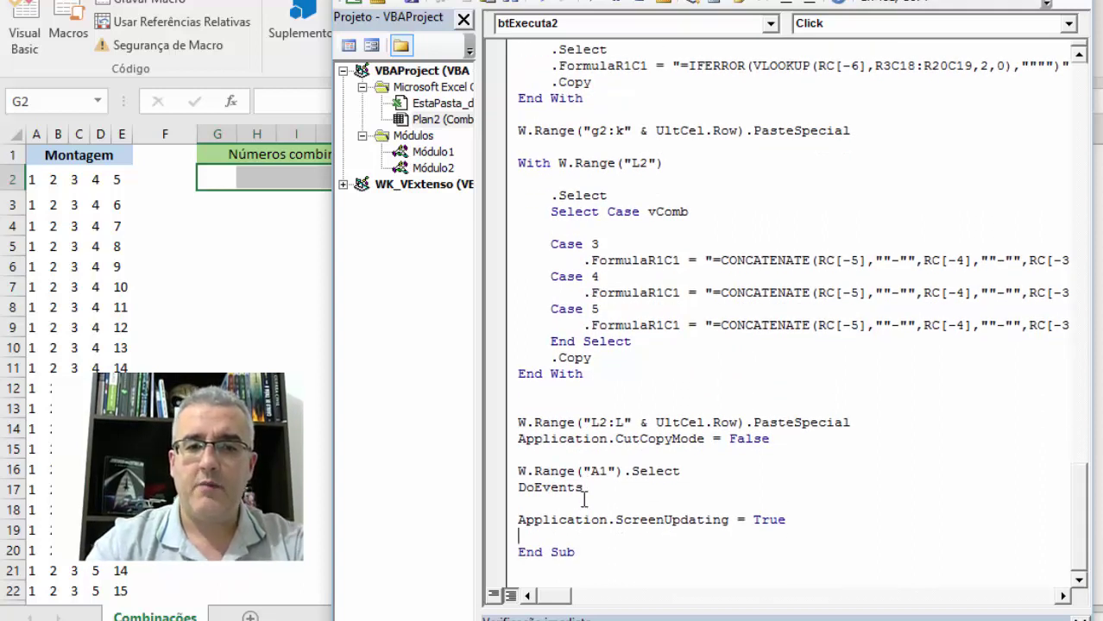
Step: Add MsgBox "Combinações geradas com sucesso!" and remove the extra blank lines before End Sub
key(Return)
key(Return)
key(Return)
text(msgb)
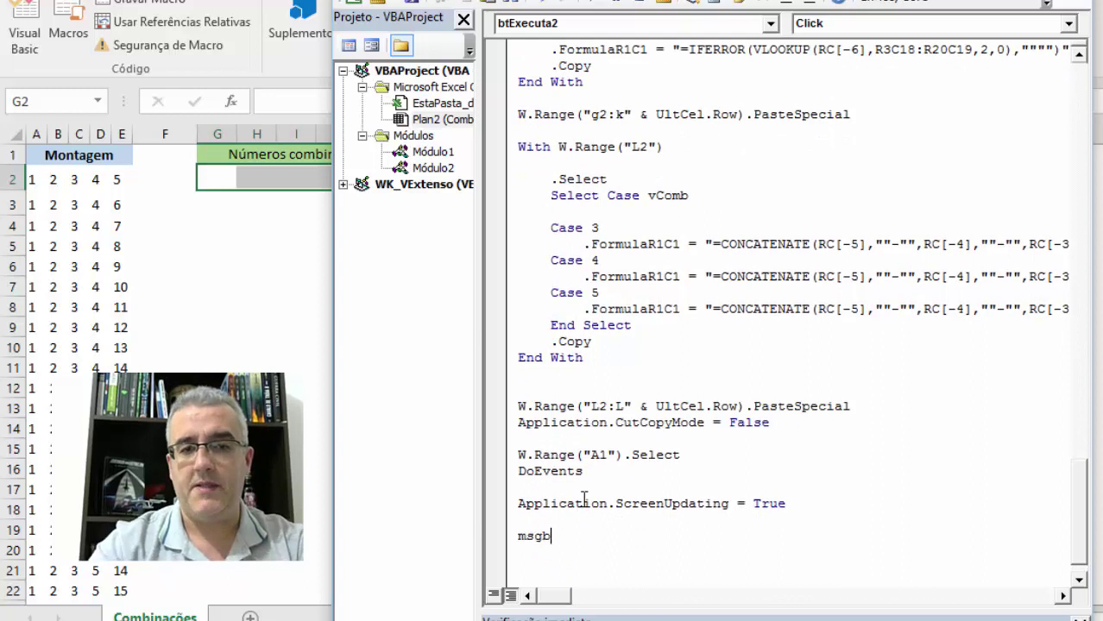
text(ox "")
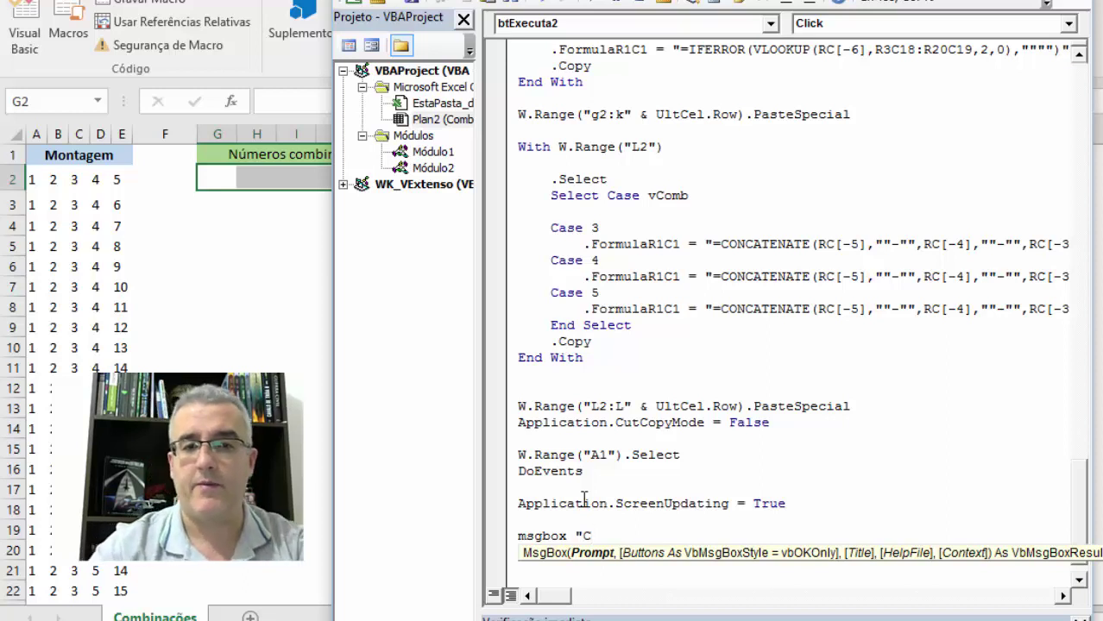
text(ombinações)
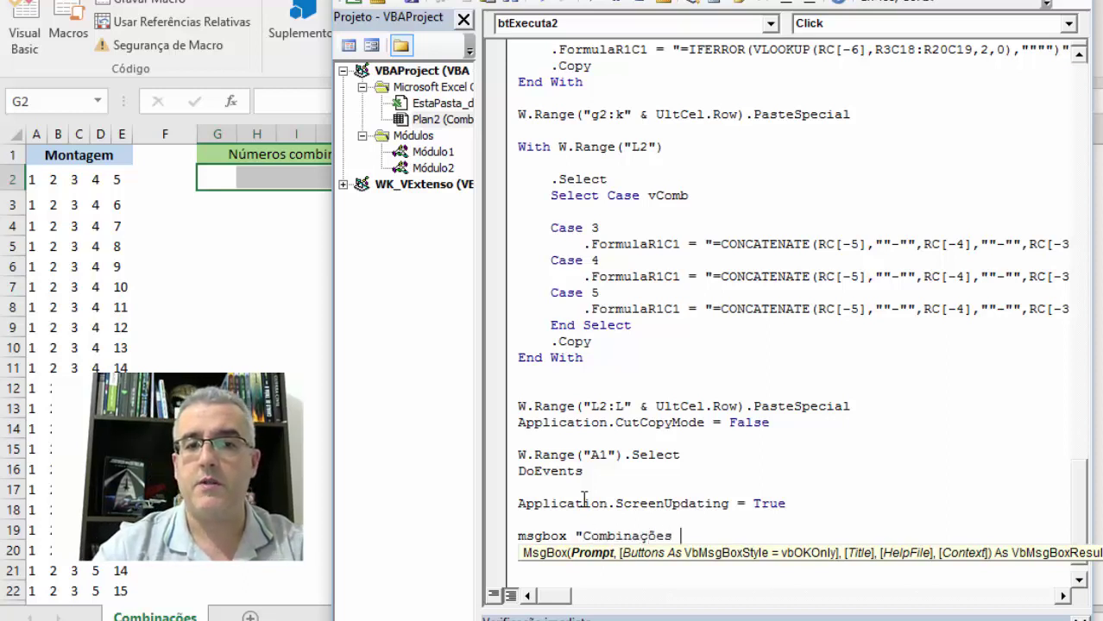
text( geradas com sucesso!)
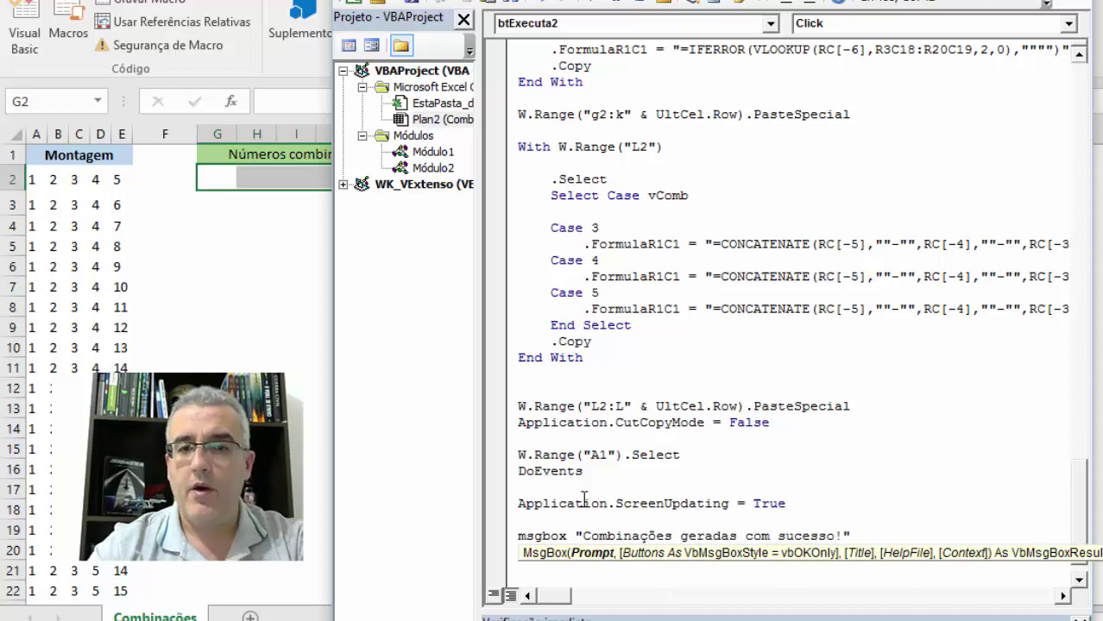
key(Return)
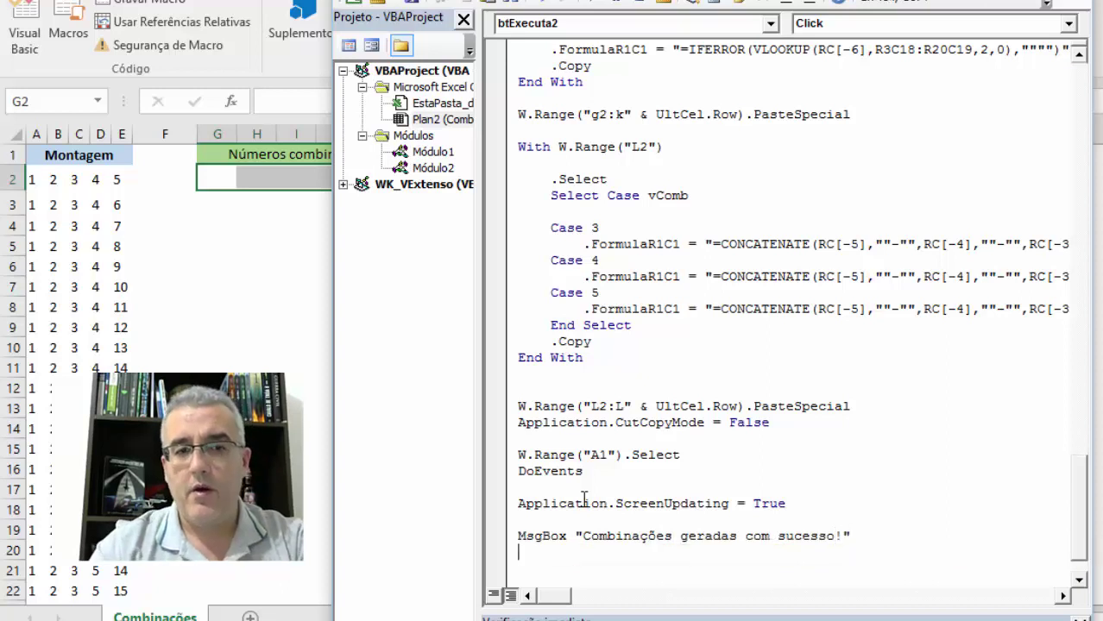
key(Return)
scroll(584, 501, down, 2)
key(Delete)
key(Delete)
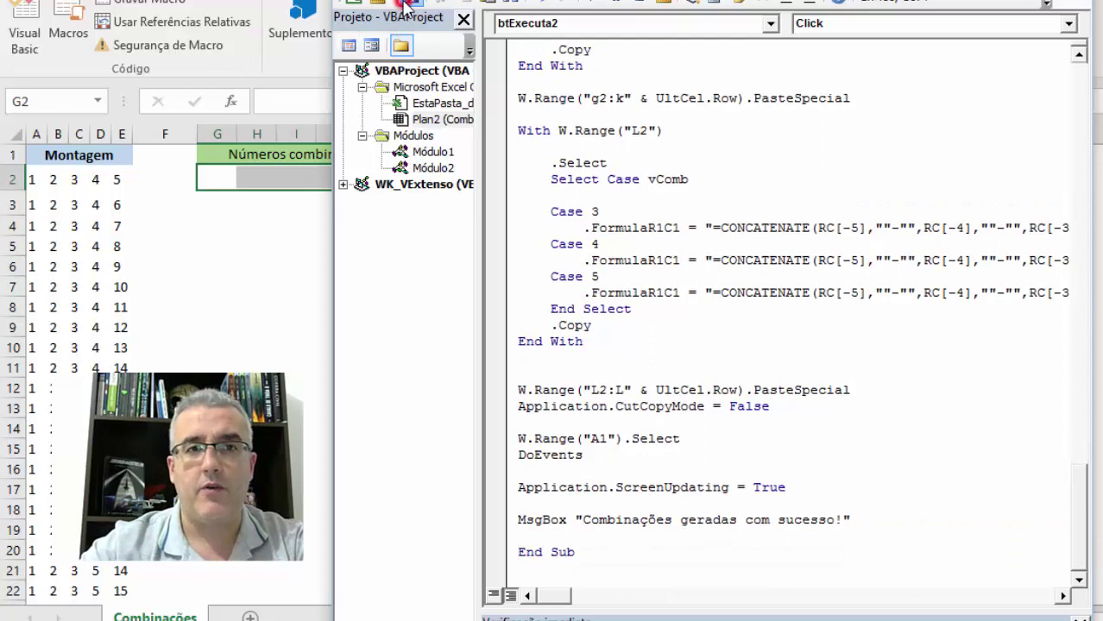
click(584, 165)
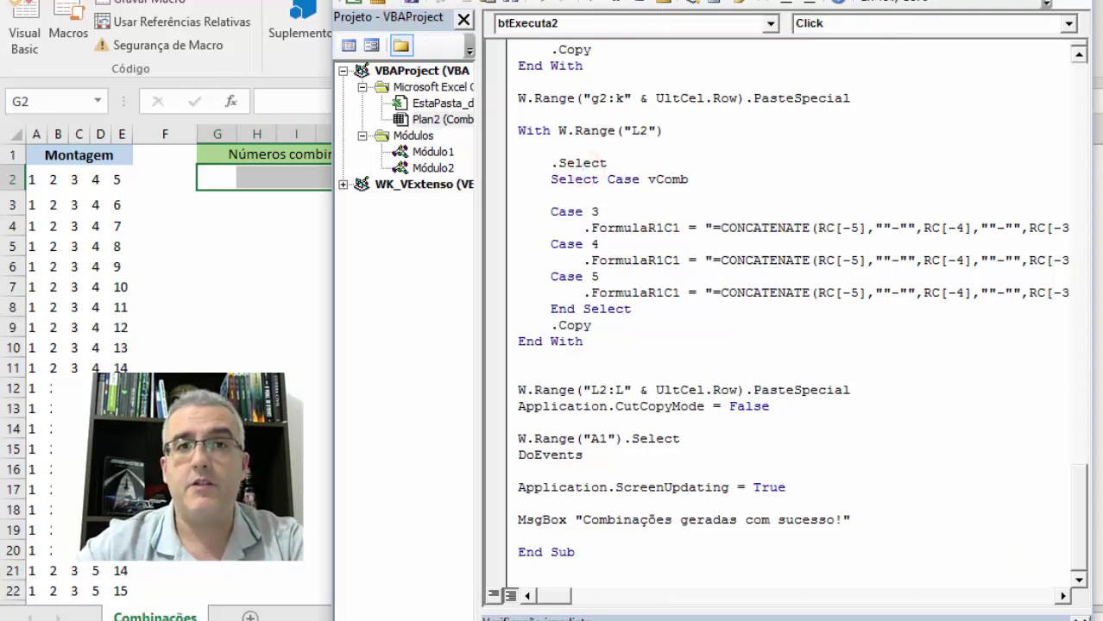
click(676, 2)
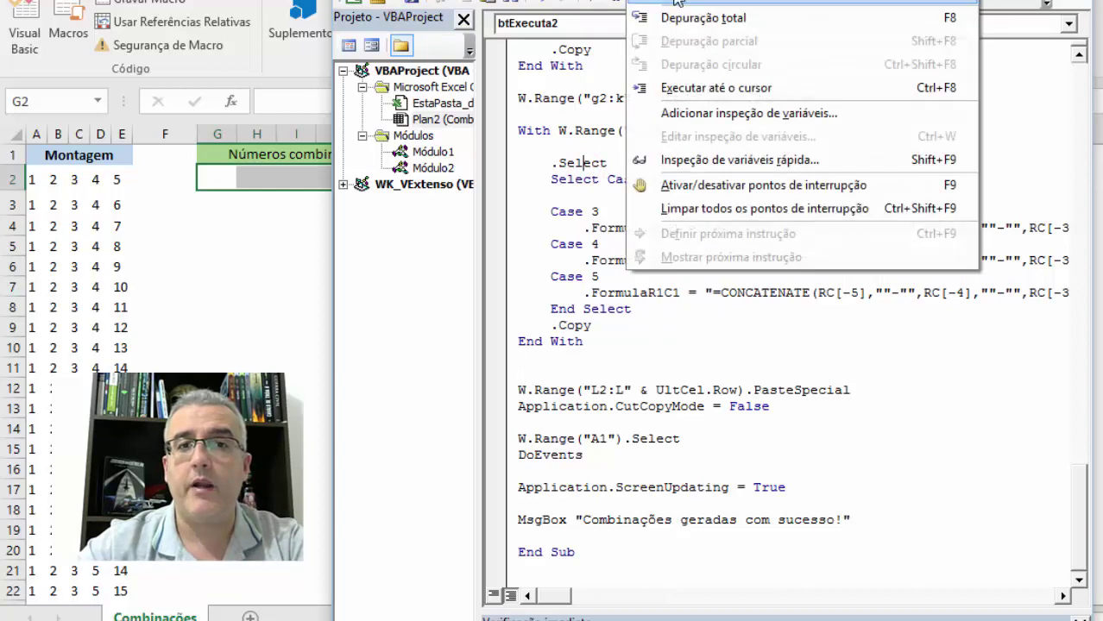
click(713, 1)
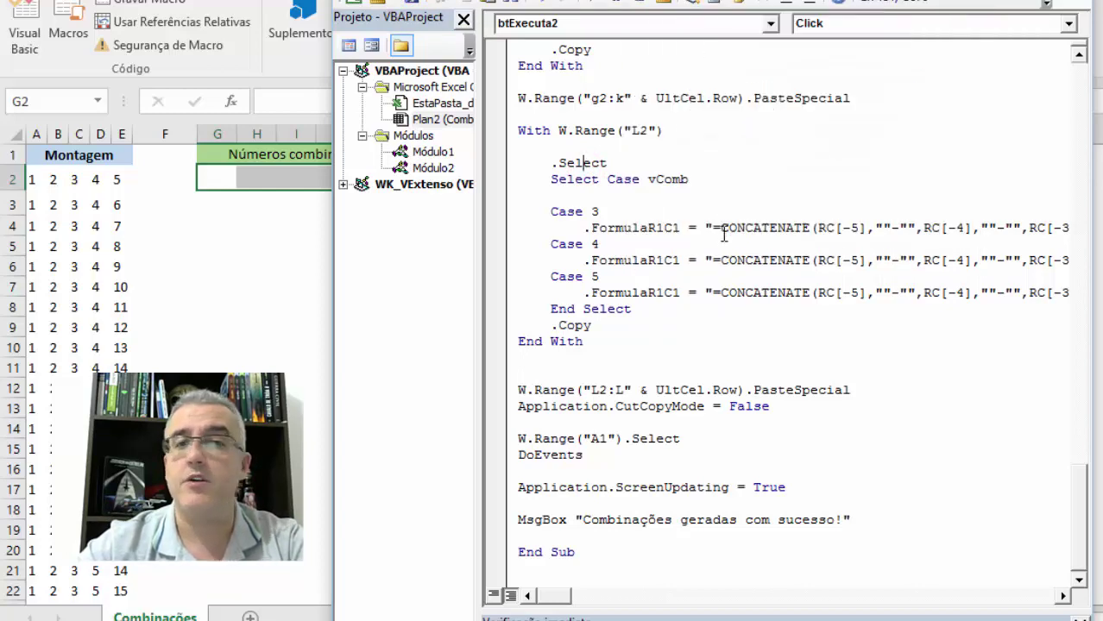
scroll(723, 253, up, 10)
scroll(723, 253, up, 6)
scroll(723, 253, up, 10)
scroll(723, 253, up, 7)
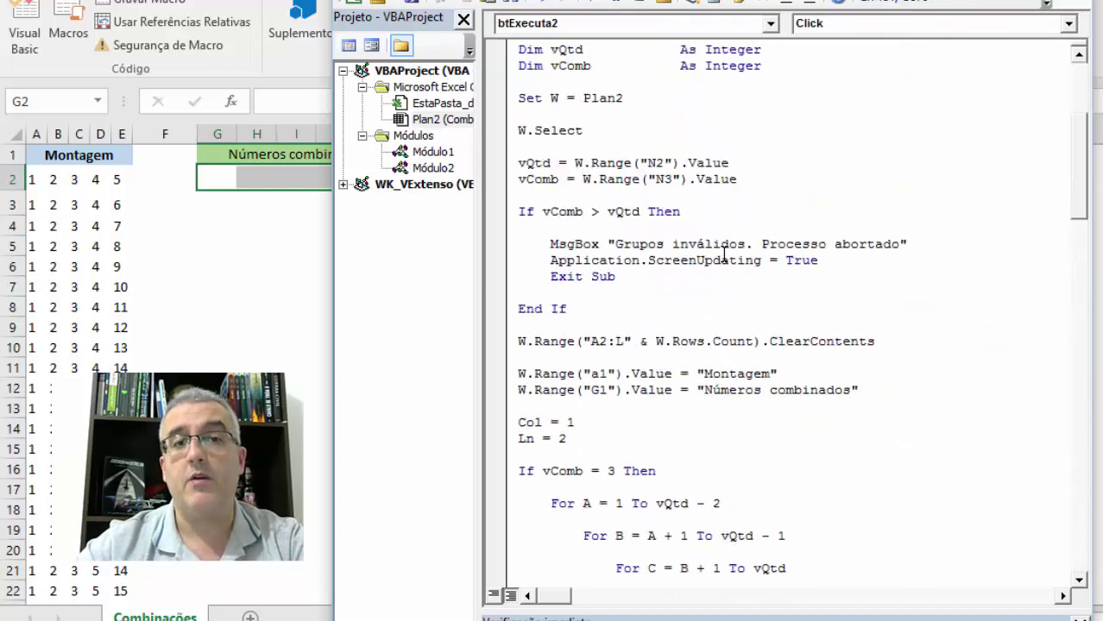
scroll(723, 253, up, 5)
scroll(723, 253, down, 5)
scroll(723, 253, down, 5)
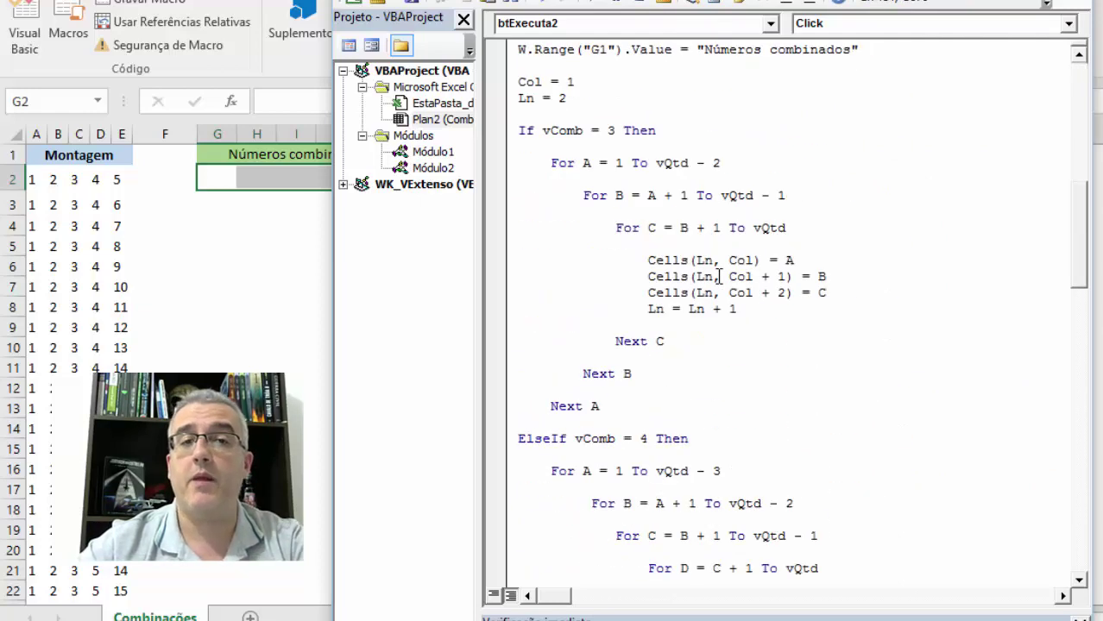
scroll(722, 264, down, 7)
scroll(719, 273, up, 15)
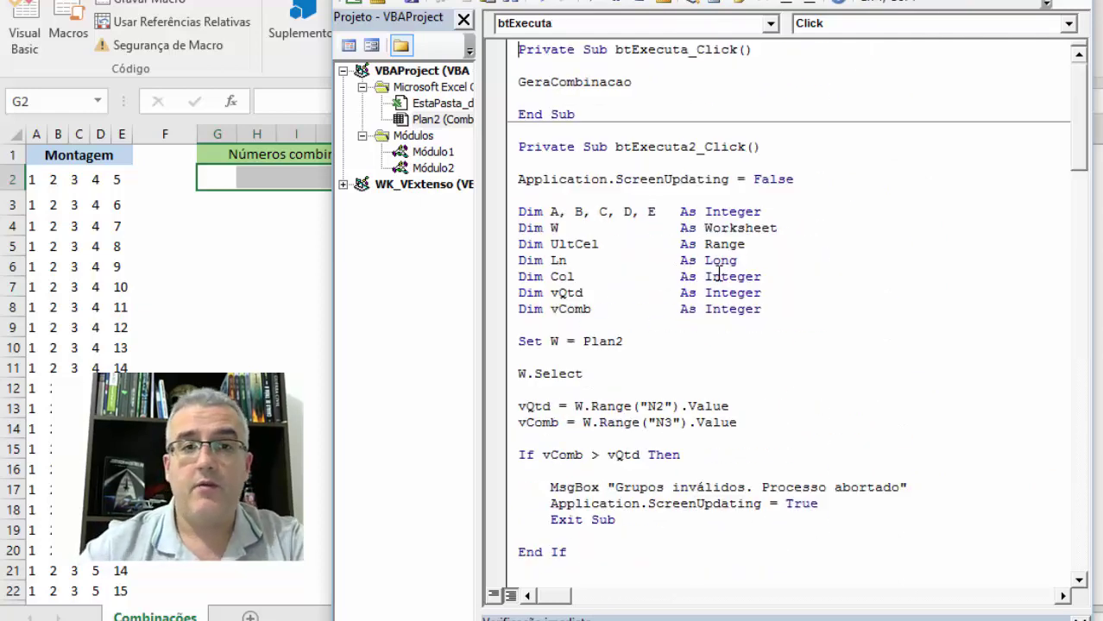
key(ctrl+Home)
Step: Put Option Explicit at the top of the module and compile the project to check for errors
text(op)
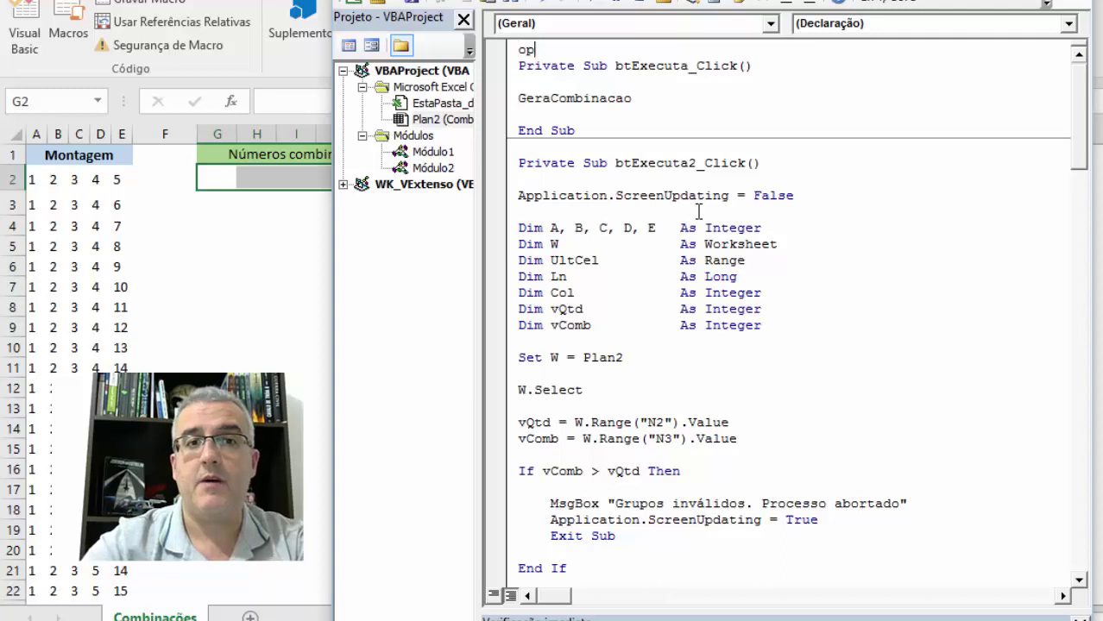
text(tion explici)
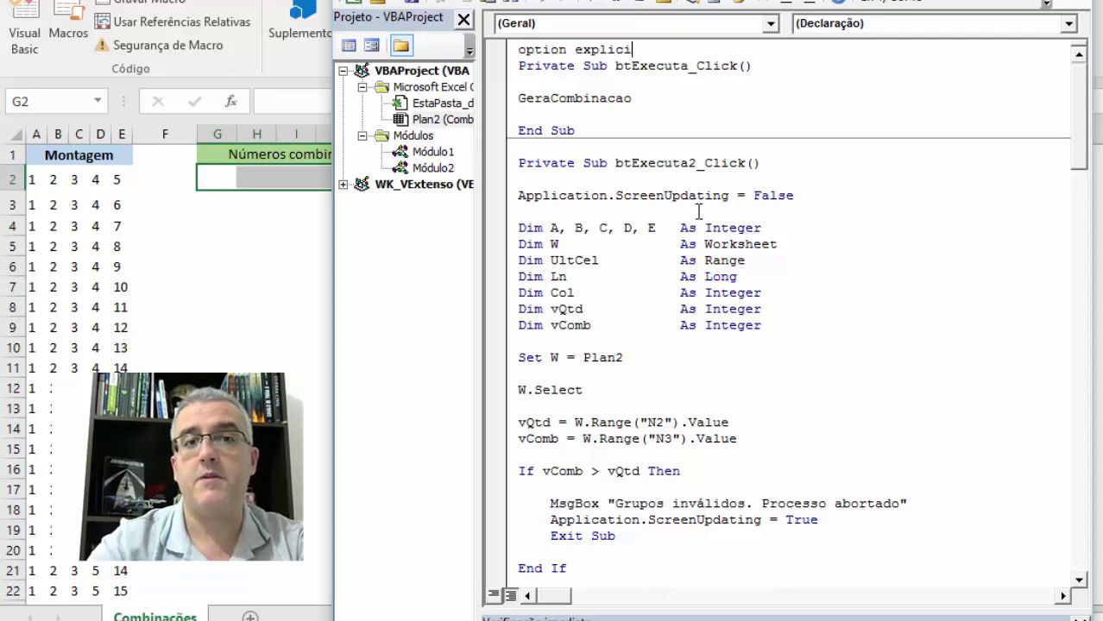
text(t)
key(Return)
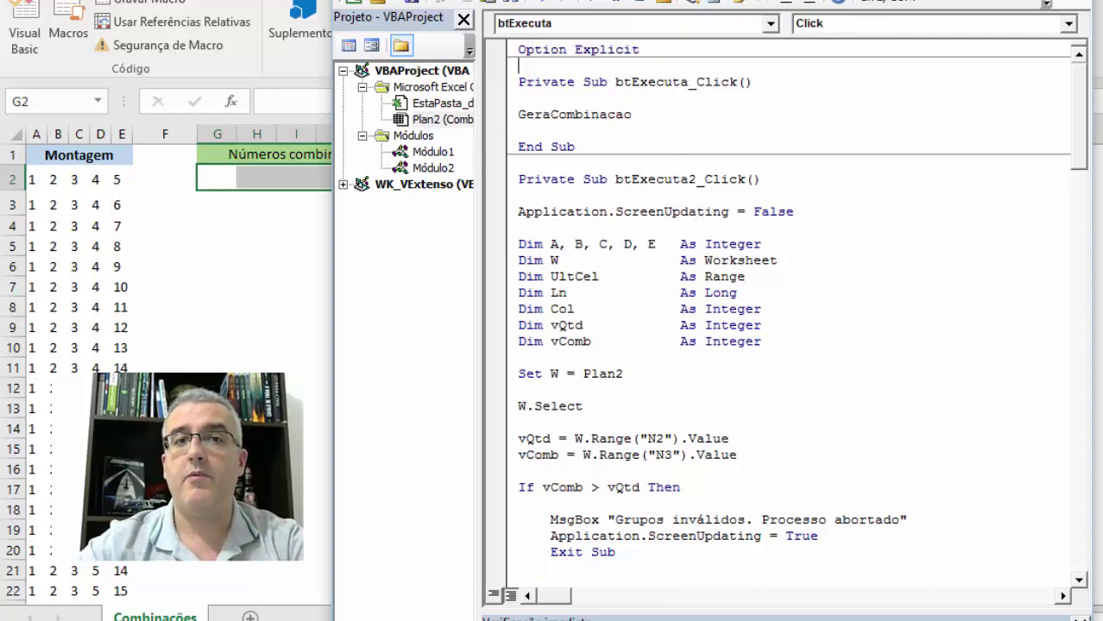
click(640, 3)
click(640, 3)
click(644, 190)
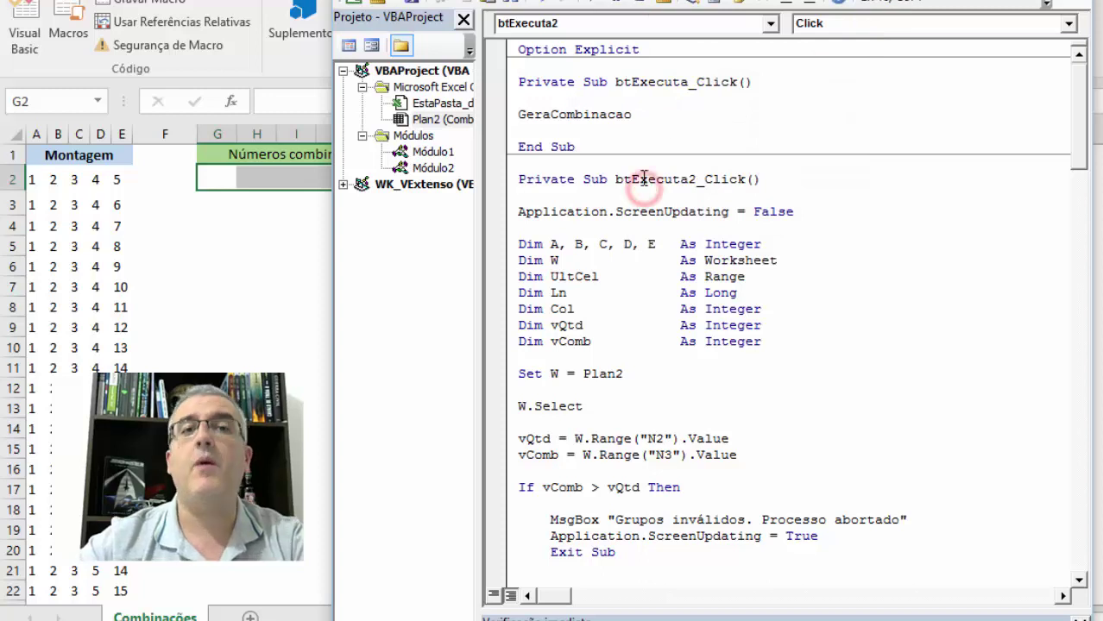
Step: Enter 18 as the quantity of numbers to combine and 4 as the group size
click(243, 263)
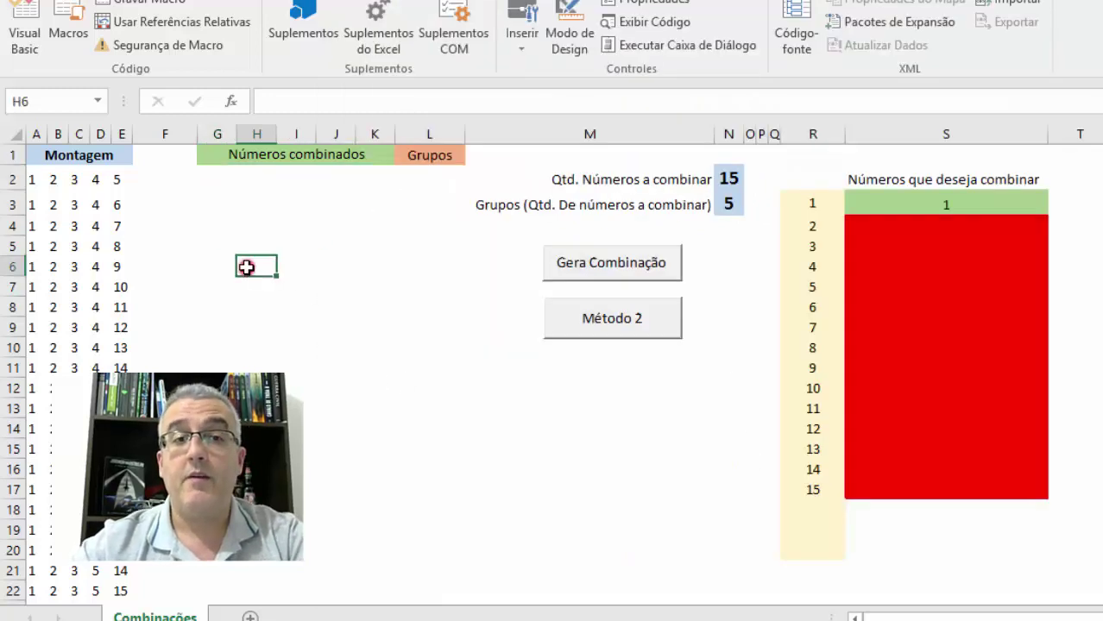
click(480, 365)
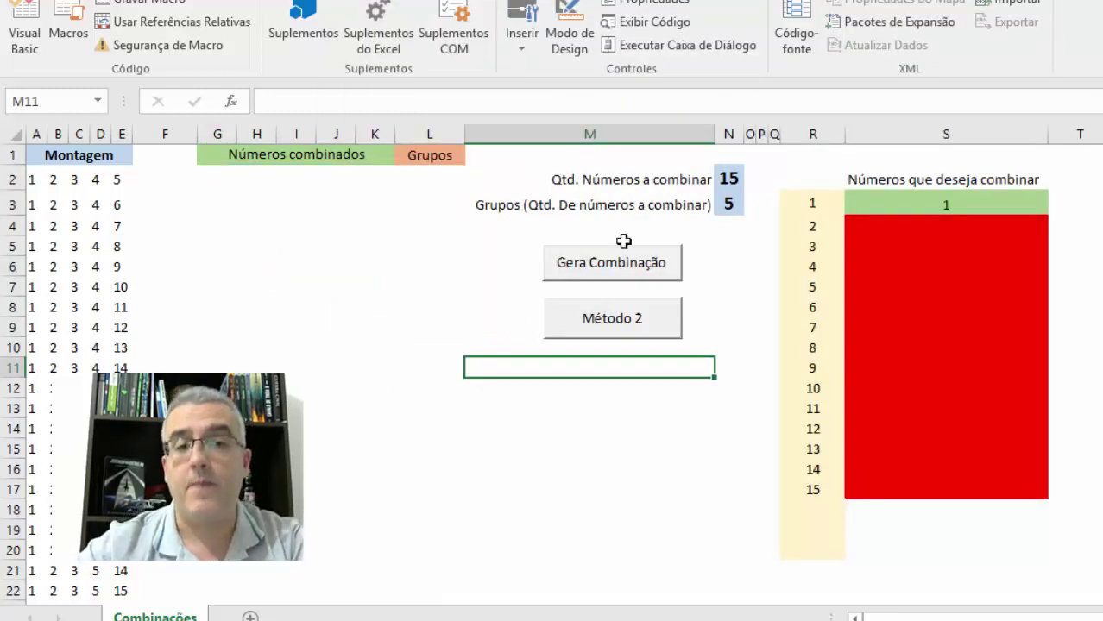
click(727, 177)
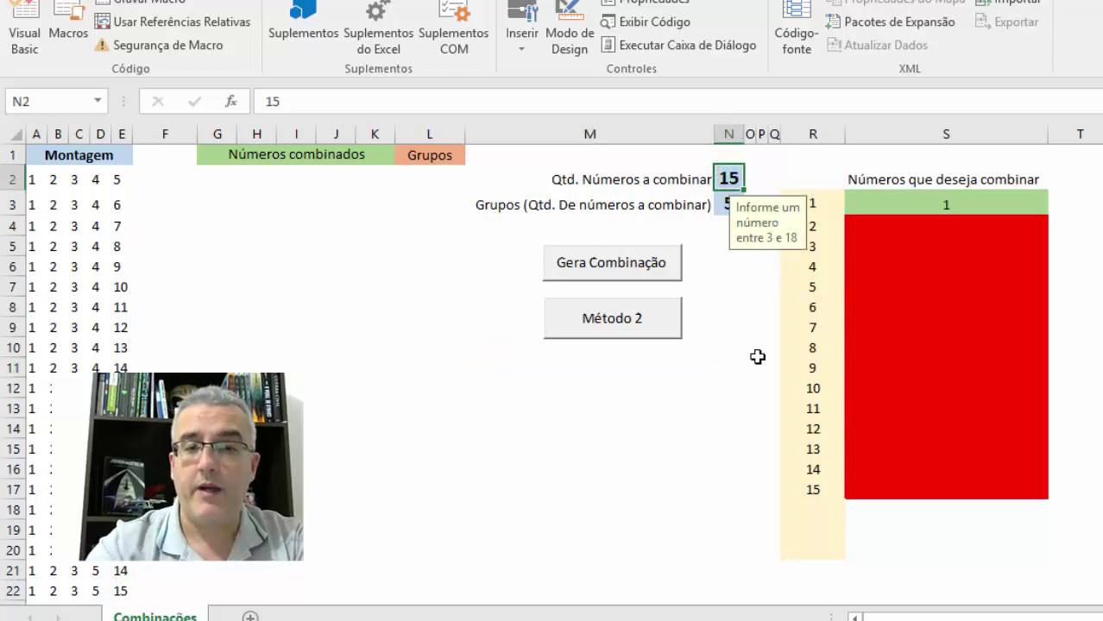
text(18)
key(Return)
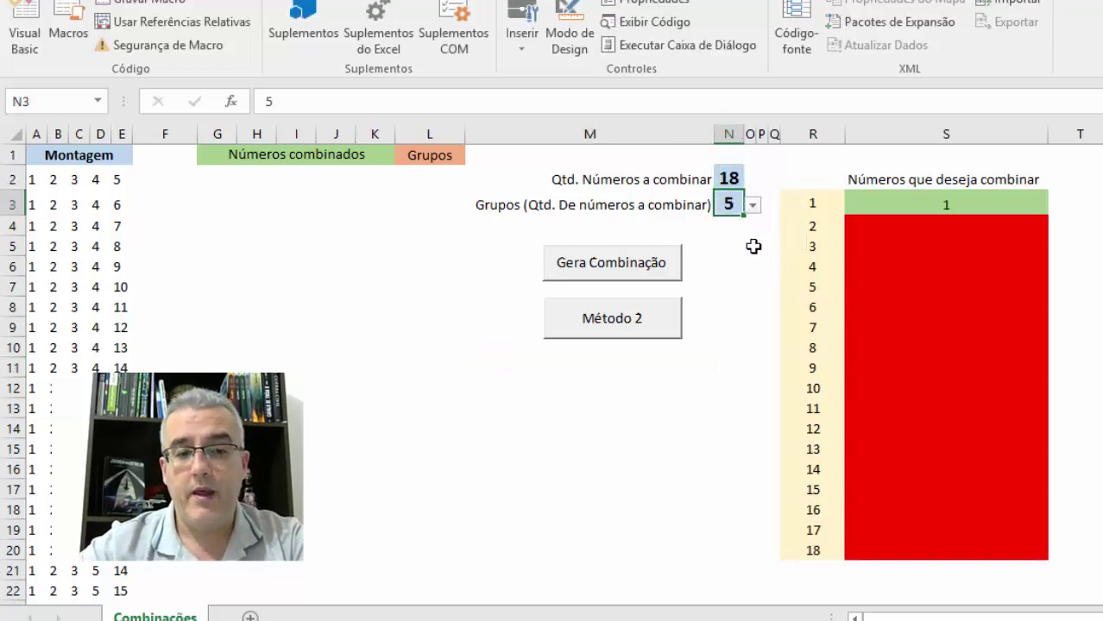
text(4)
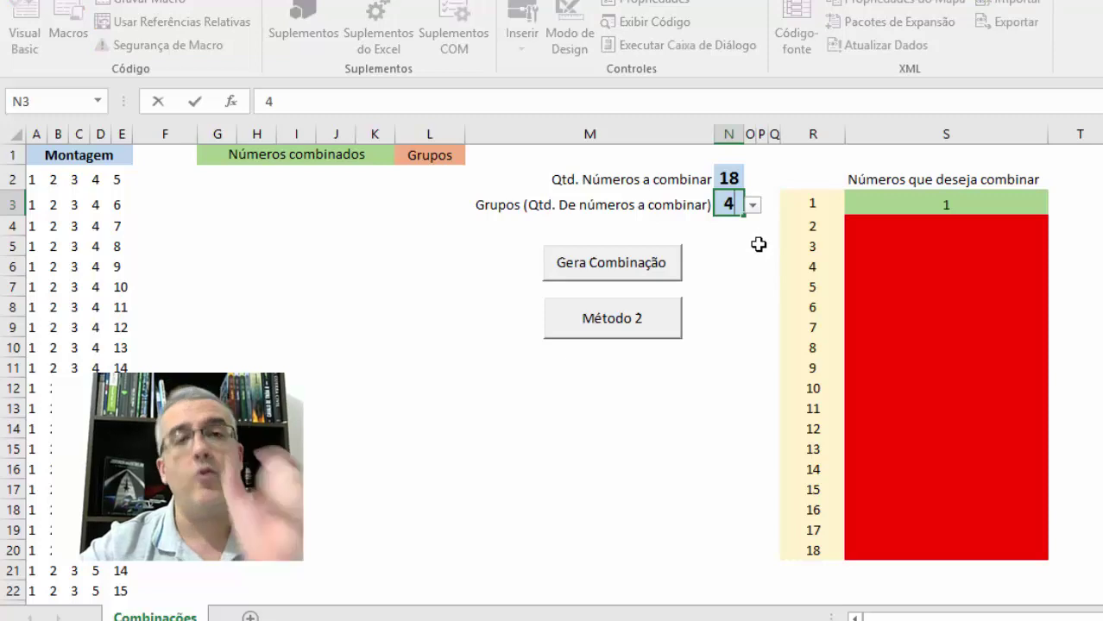
click(757, 244)
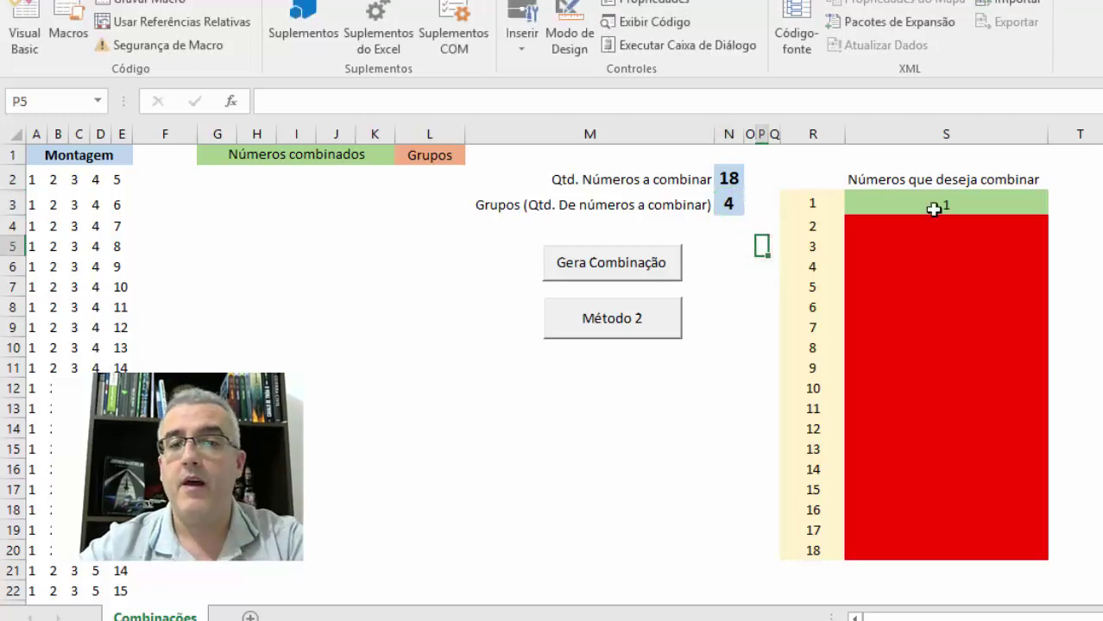
click(930, 207)
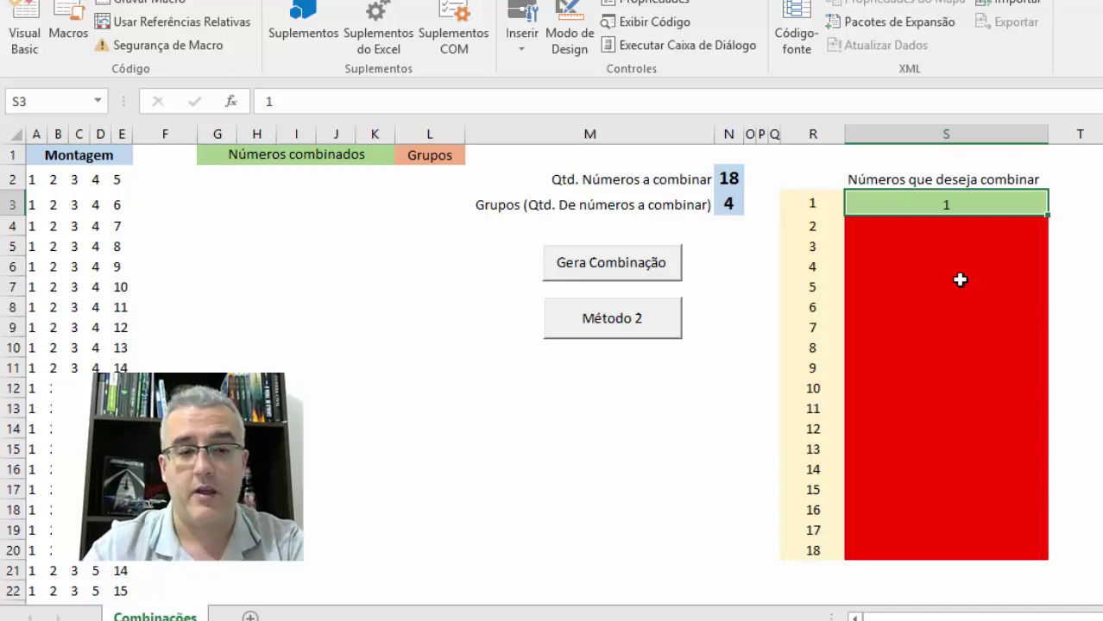
Step: Enter 2, 3, 6, 7, 9, 10, 11, 12, 13, 15, 16, 18, 19, 22, 23, 24, 25 into S4:S20
key(Return)
text(2)
key(Return)
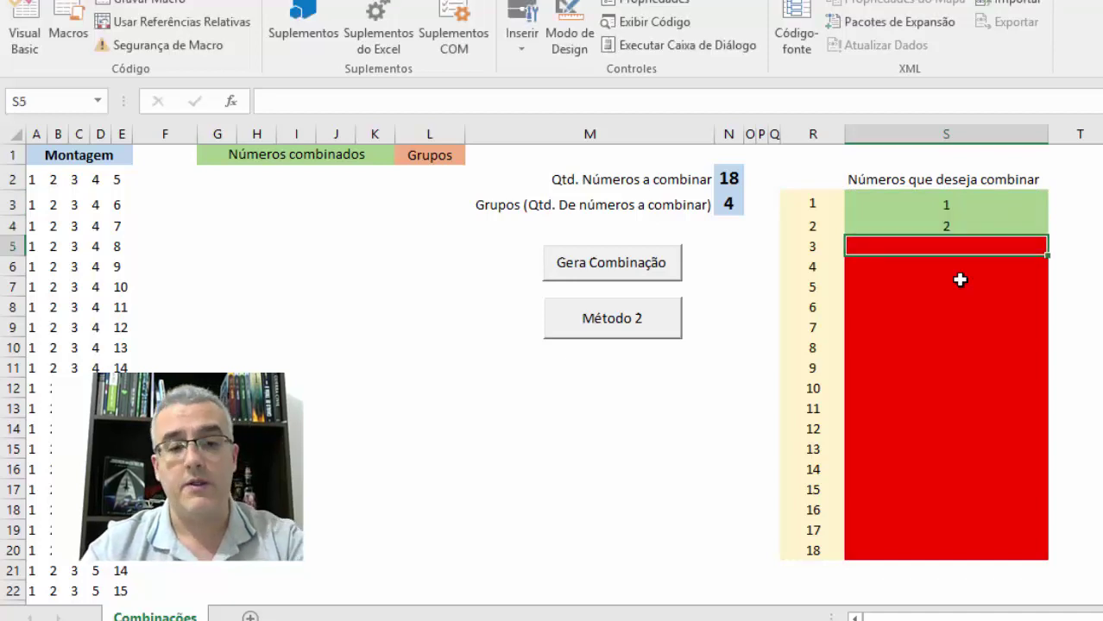
text(3)
key(Return)
text(6)
key(Return)
text(7)
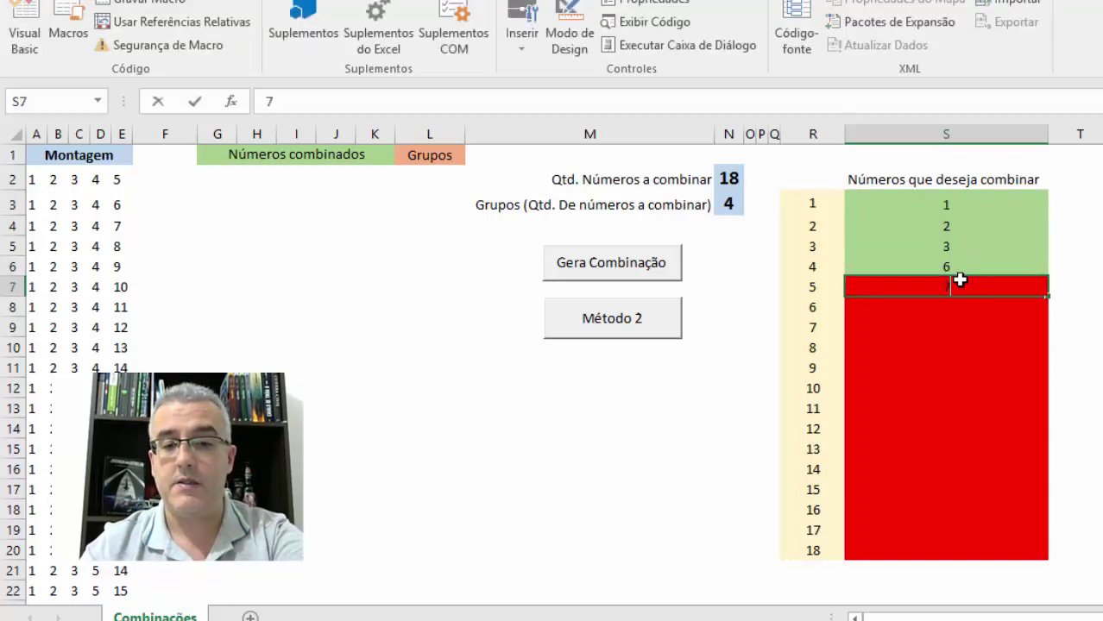
key(Return)
text(9)
key(Return)
text(10)
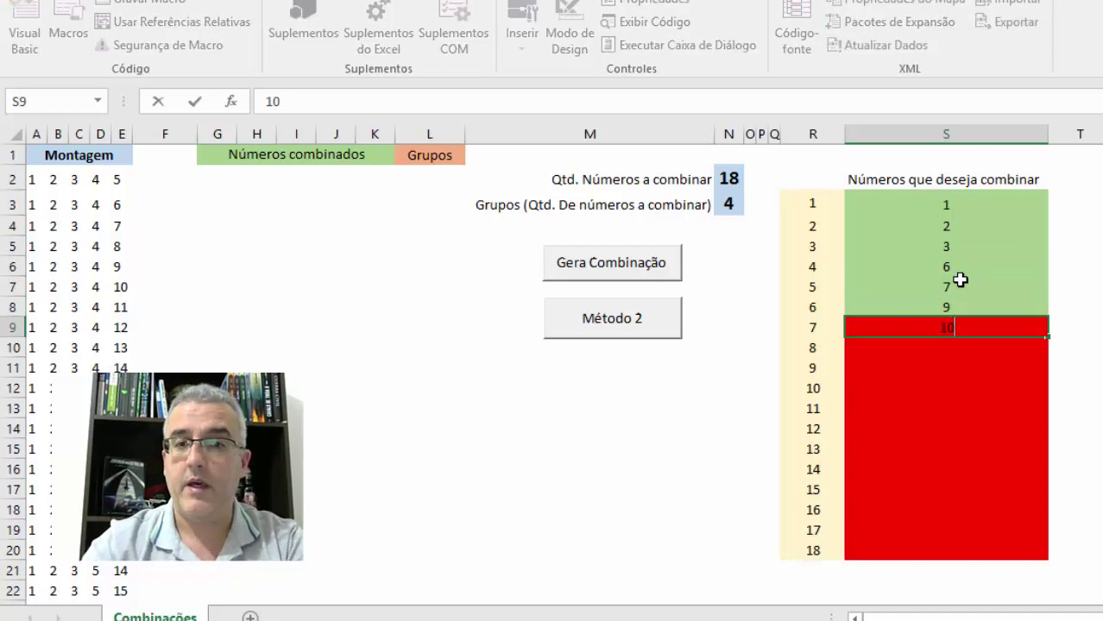
key(Return)
text(11)
key(Return)
text(12)
key(Return)
text(1)
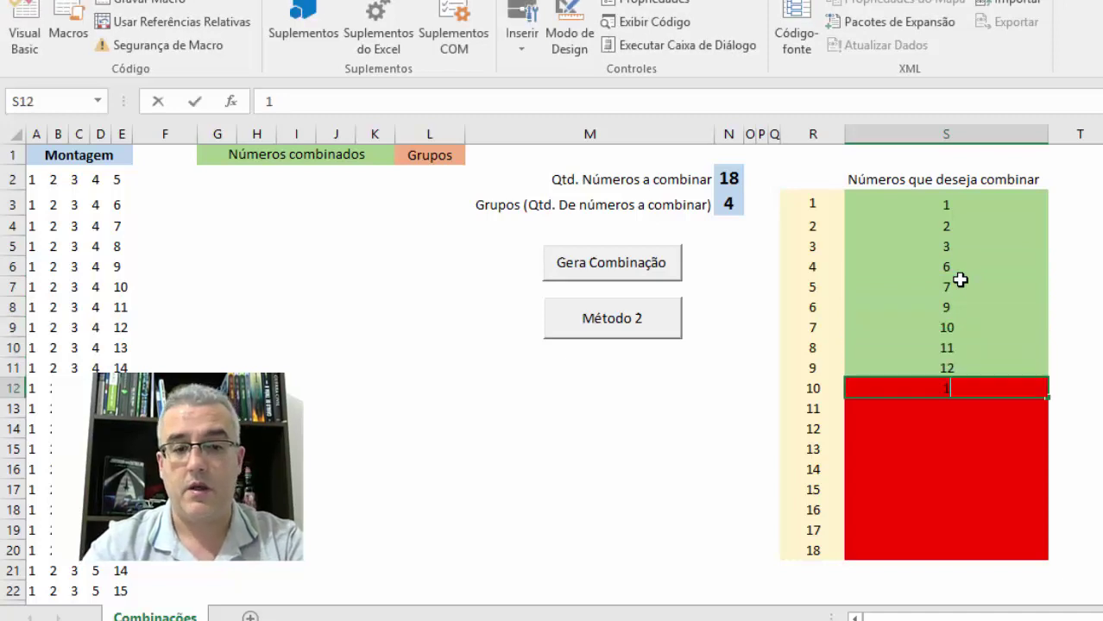
text(3)
key(Return)
text(15)
key(Return)
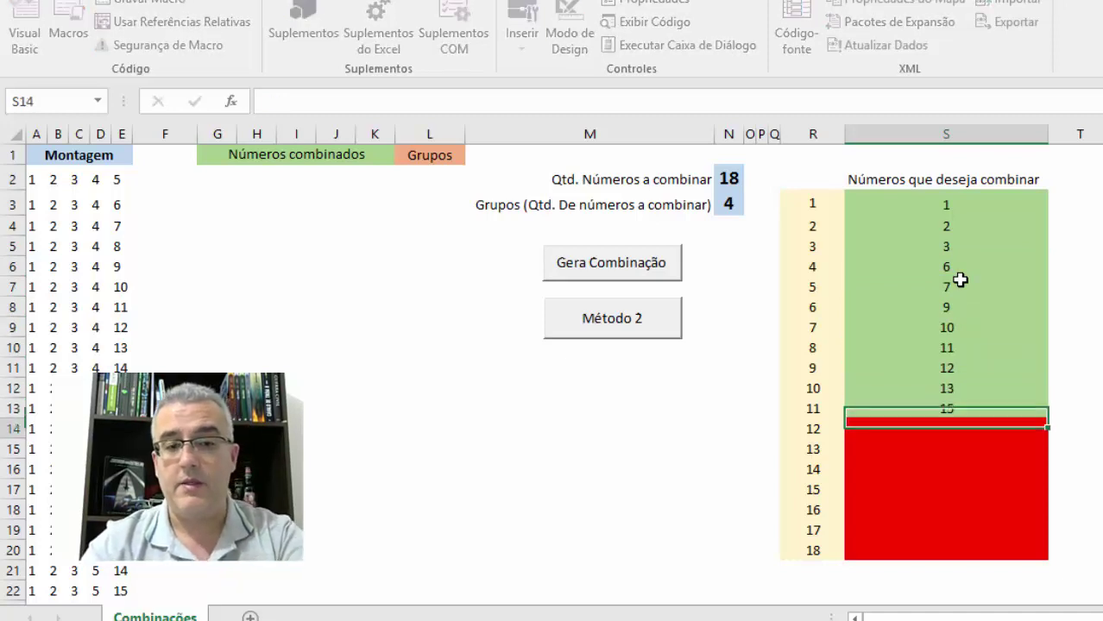
text(16)
key(Return)
text(18)
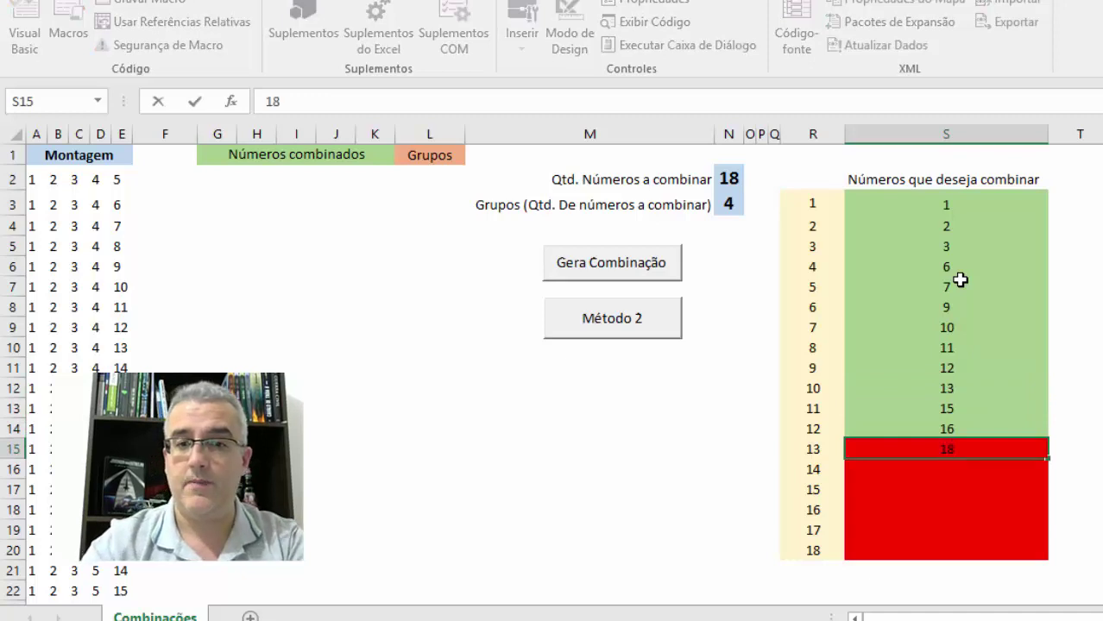
key(Return)
text(19)
key(Return)
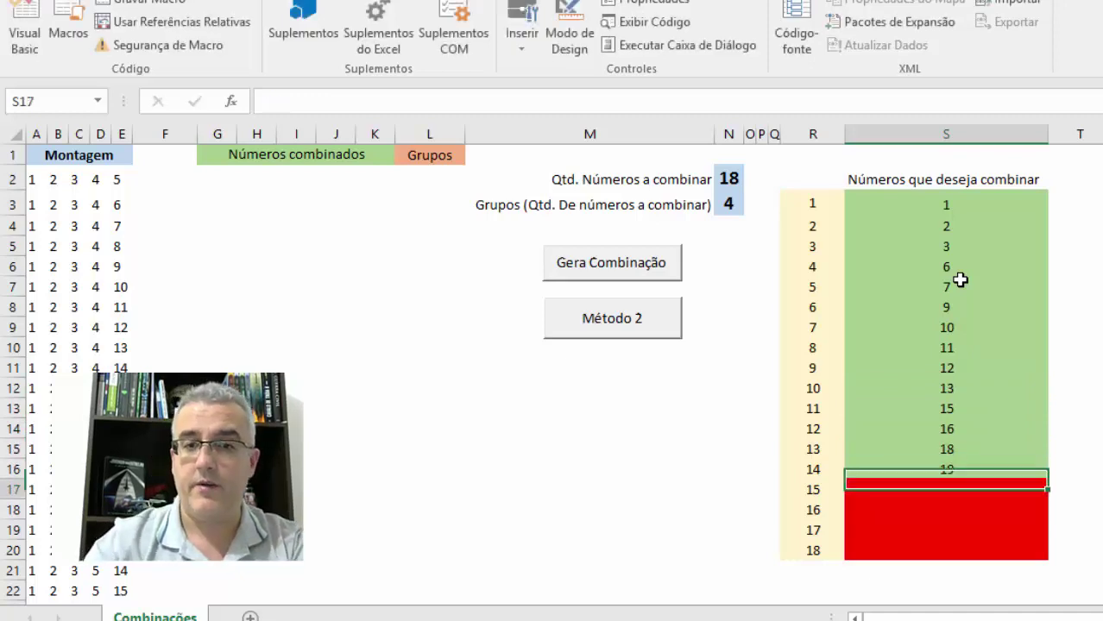
text(22)
key(Return)
text(23)
key(Return)
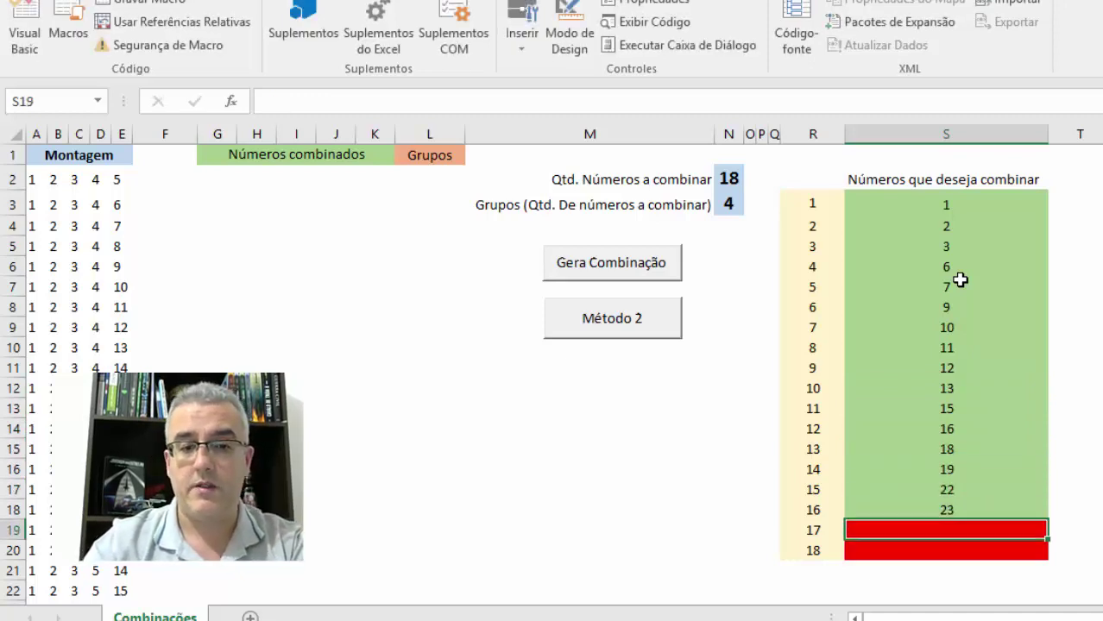
text(24)
key(Return)
text(25)
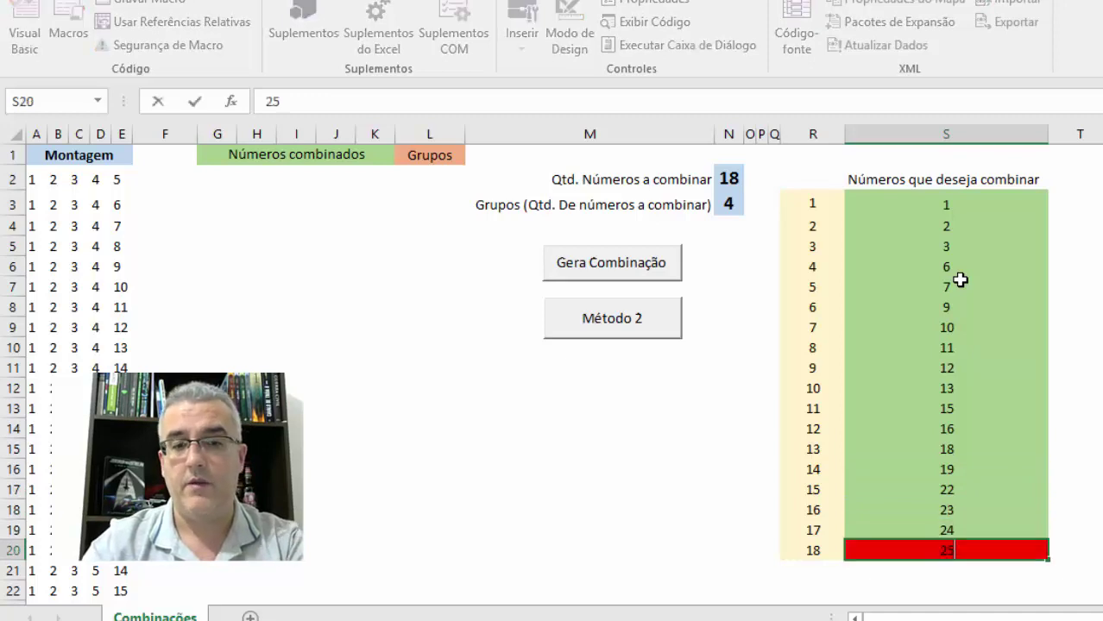
key(ctrl+Return)
key(Return)
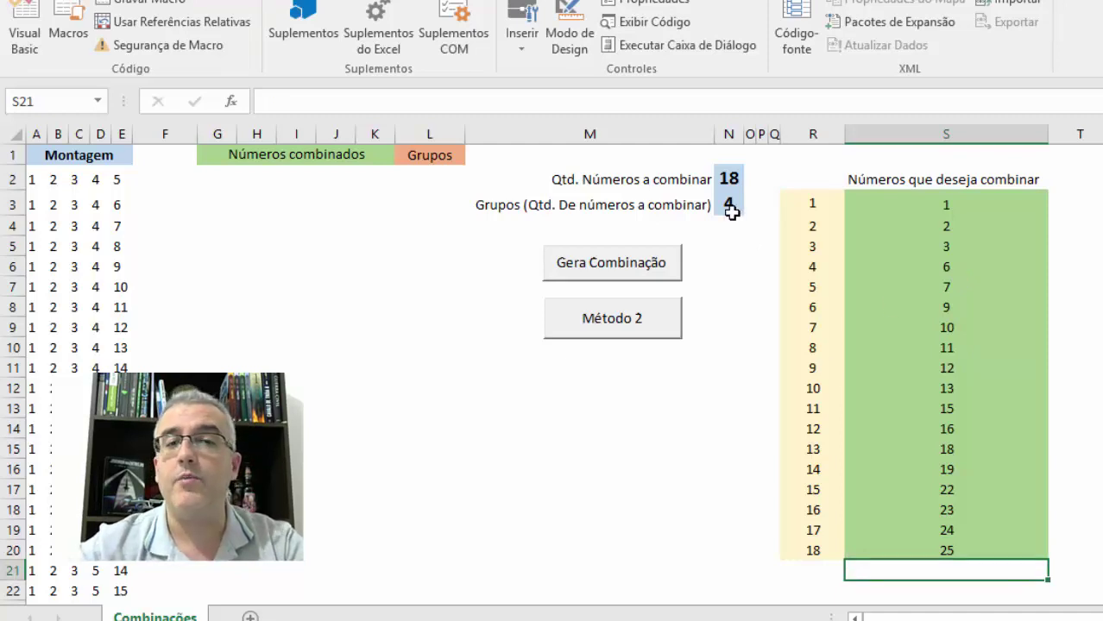
Step: Run the Método 2 macro, acknowledge its success message, and inspect the formulas in H6, J5 and L2
click(588, 319)
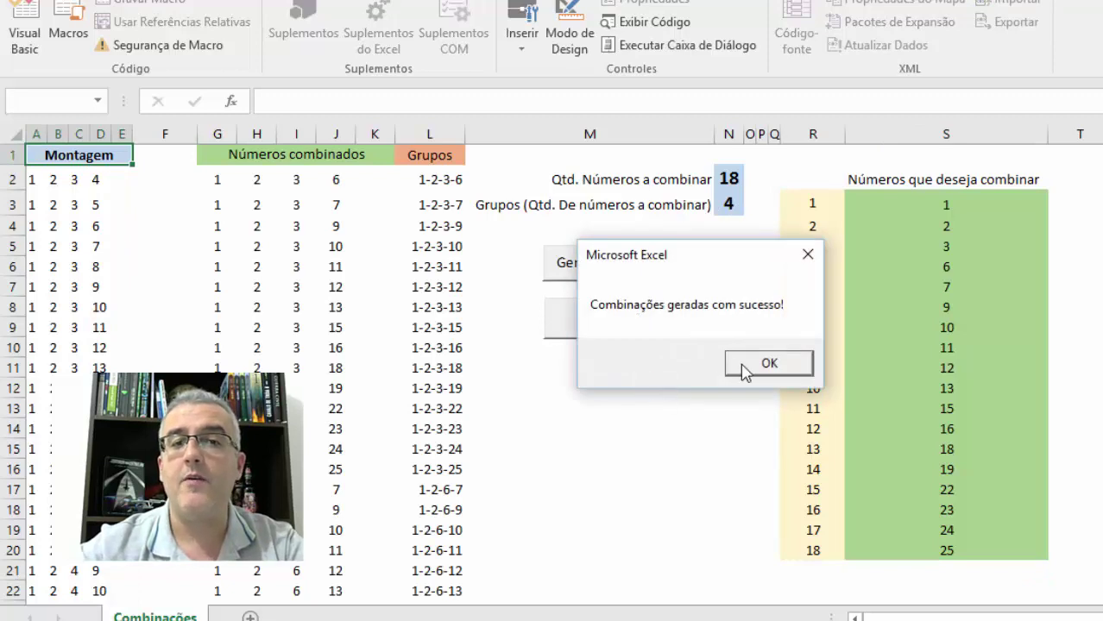
click(740, 363)
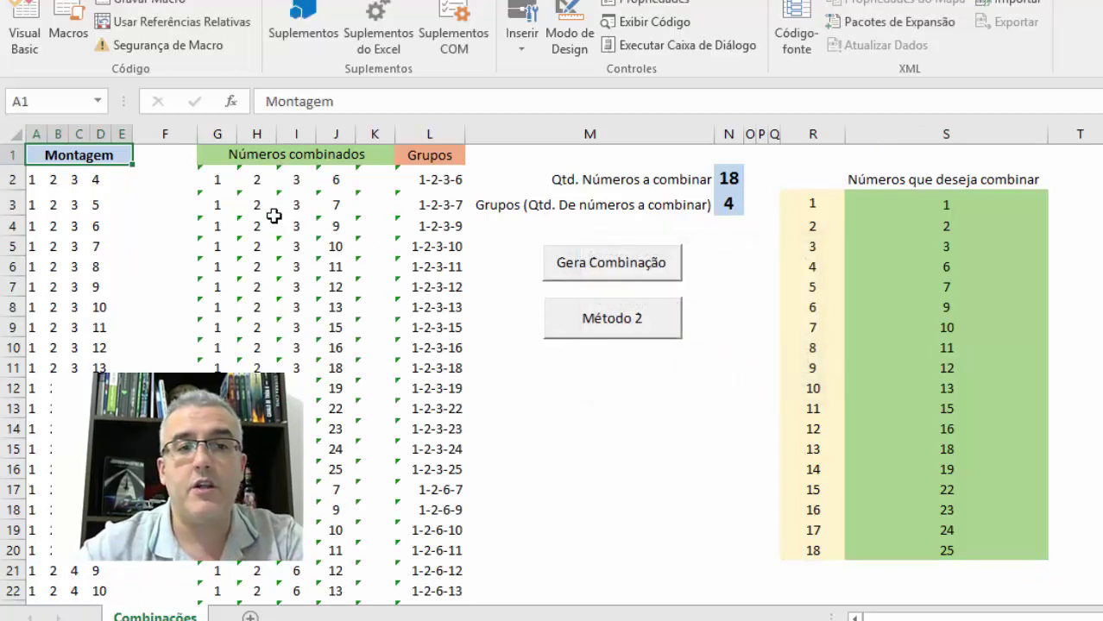
mouse_move(36, 178)
mouse_down()
mouse_move(113, 258)
mouse_move(101, 259)
mouse_up()
click(259, 267)
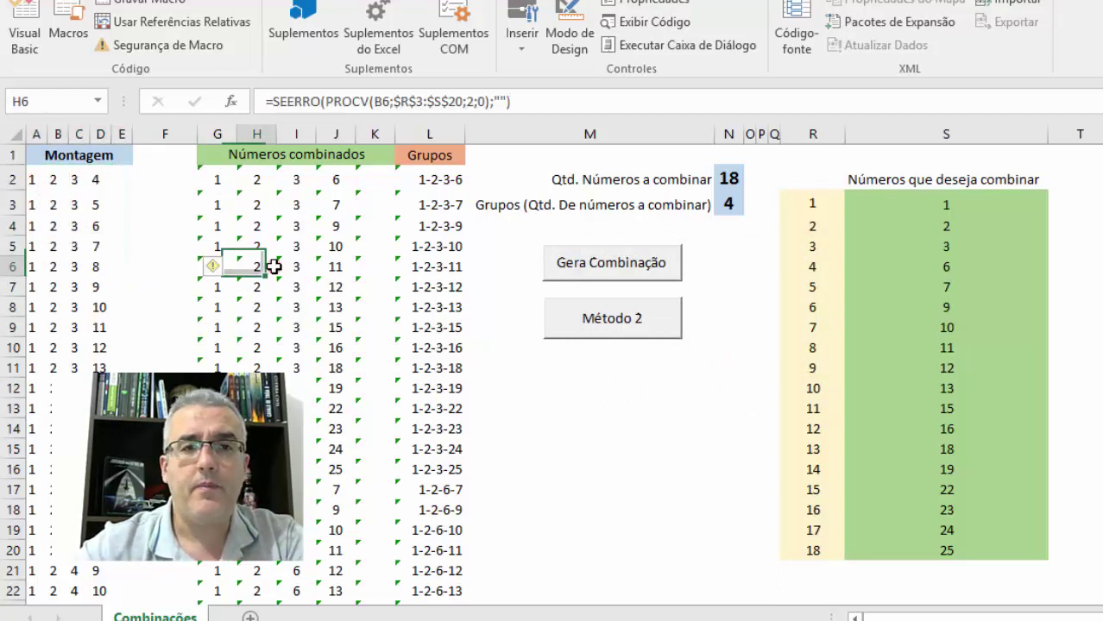
mouse_move(218, 179)
mouse_down()
mouse_move(297, 179)
mouse_move(339, 221)
mouse_move(337, 246)
mouse_up()
click(322, 245)
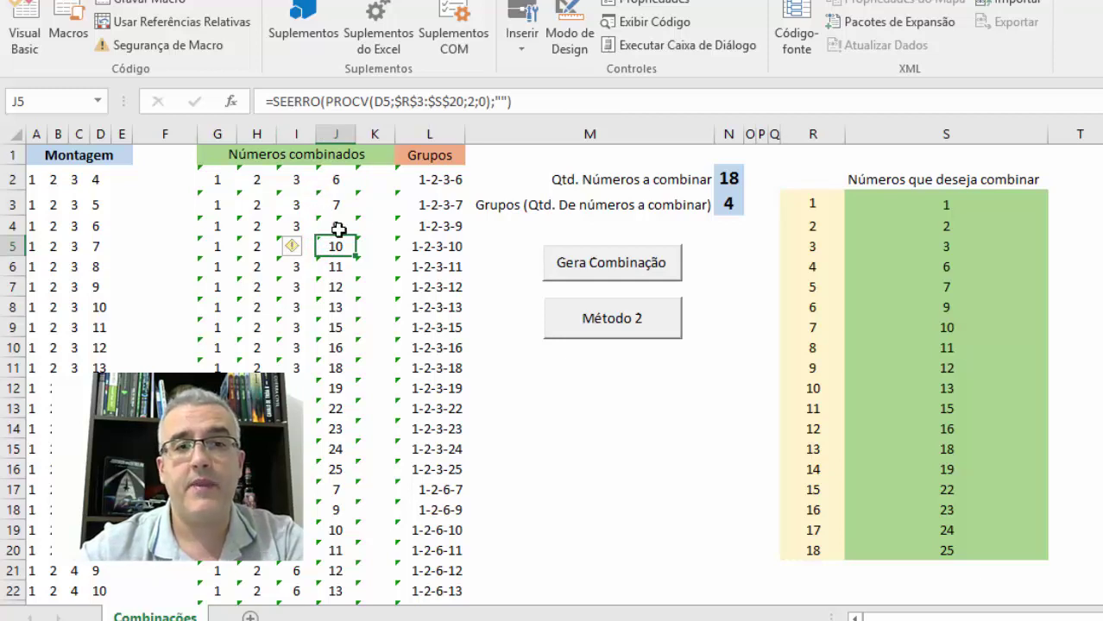
click(639, 188)
click(434, 190)
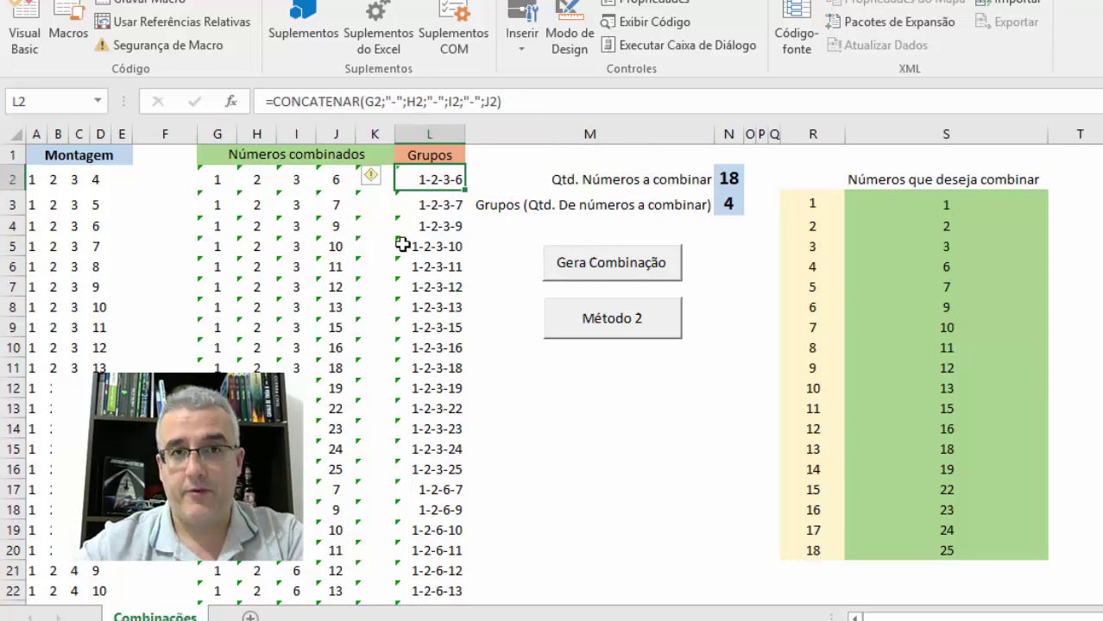
click(664, 382)
text(=combi)
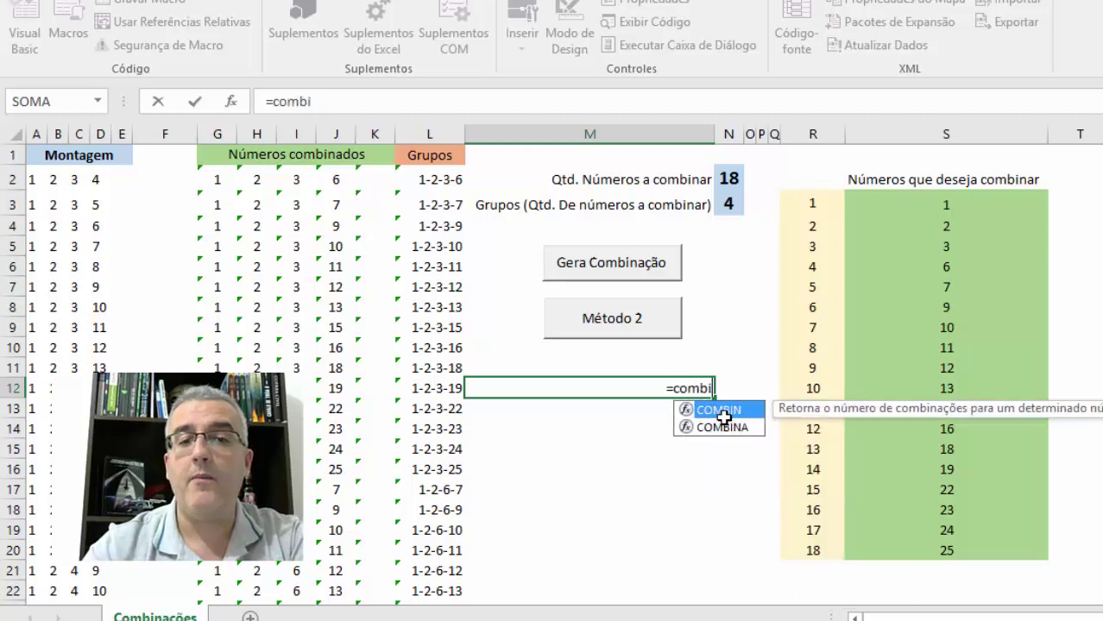
text(n(18)
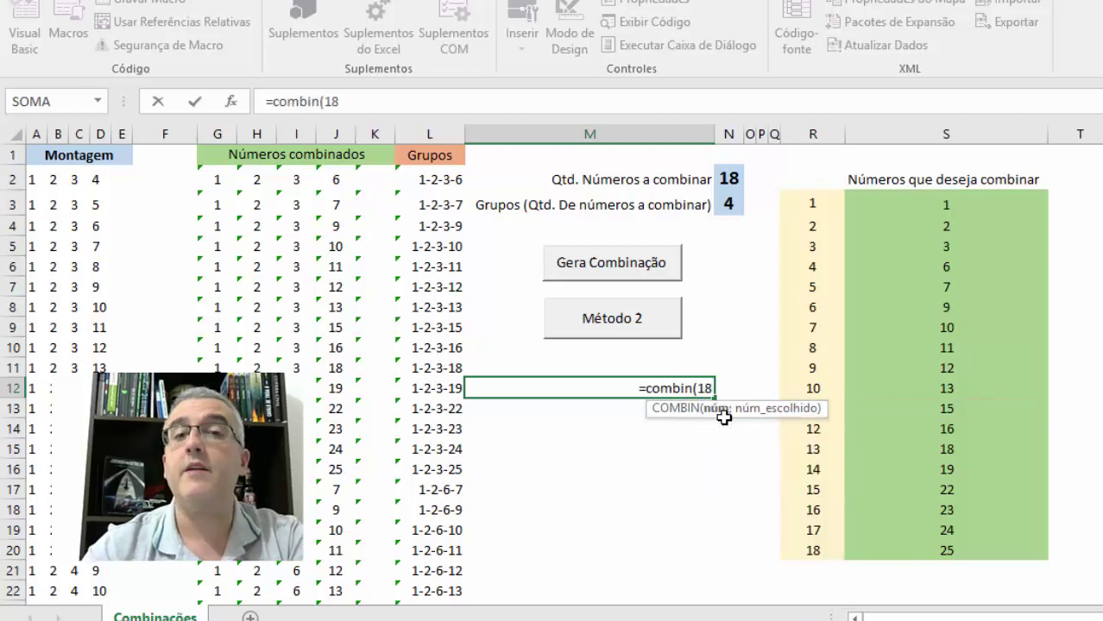
text(;4))
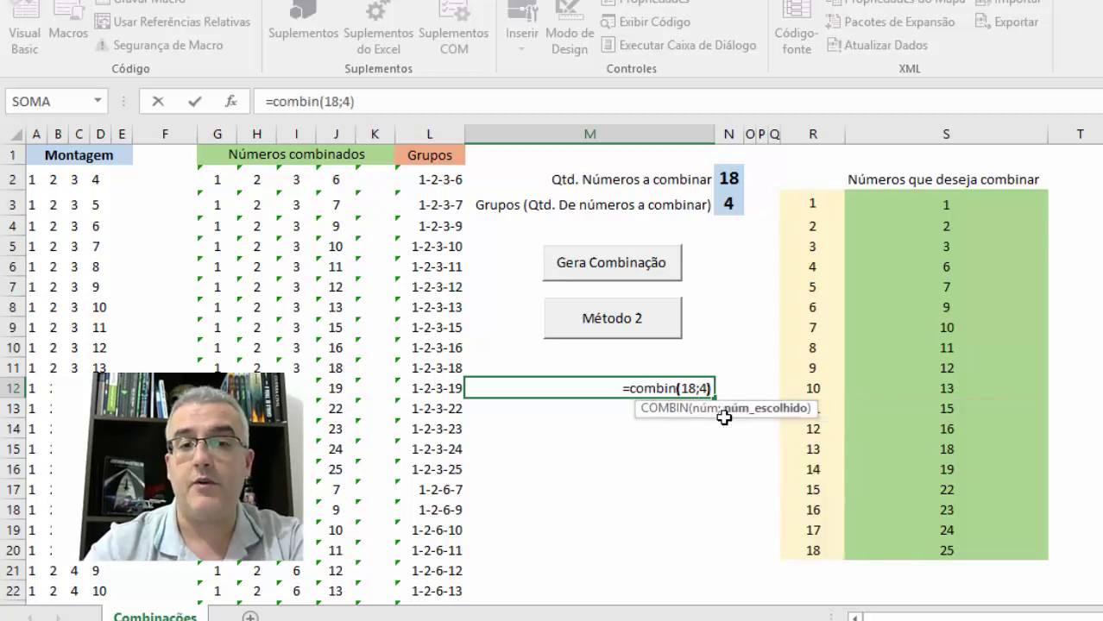
key(Return)
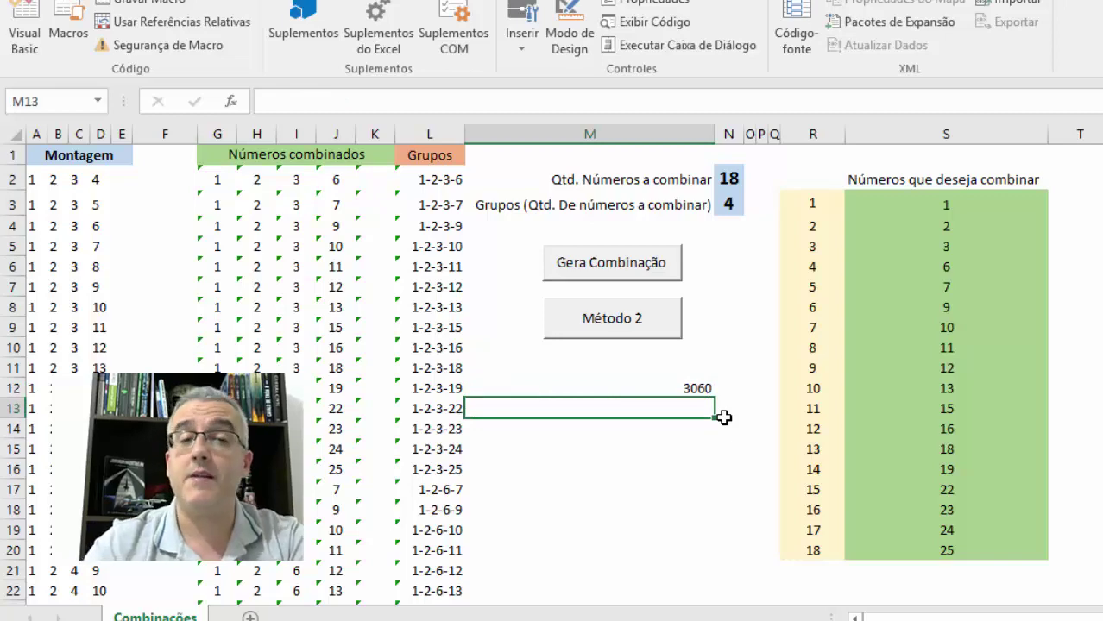
key(Up)
key(Delete)
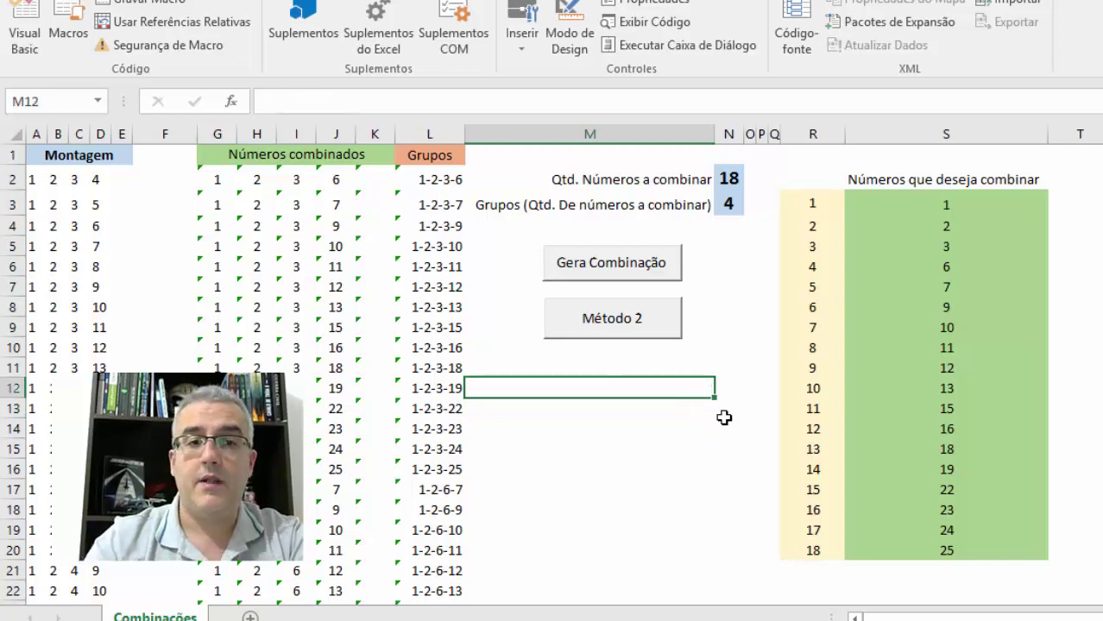
key(Left)
key(Home)
key(ctrl+Down)
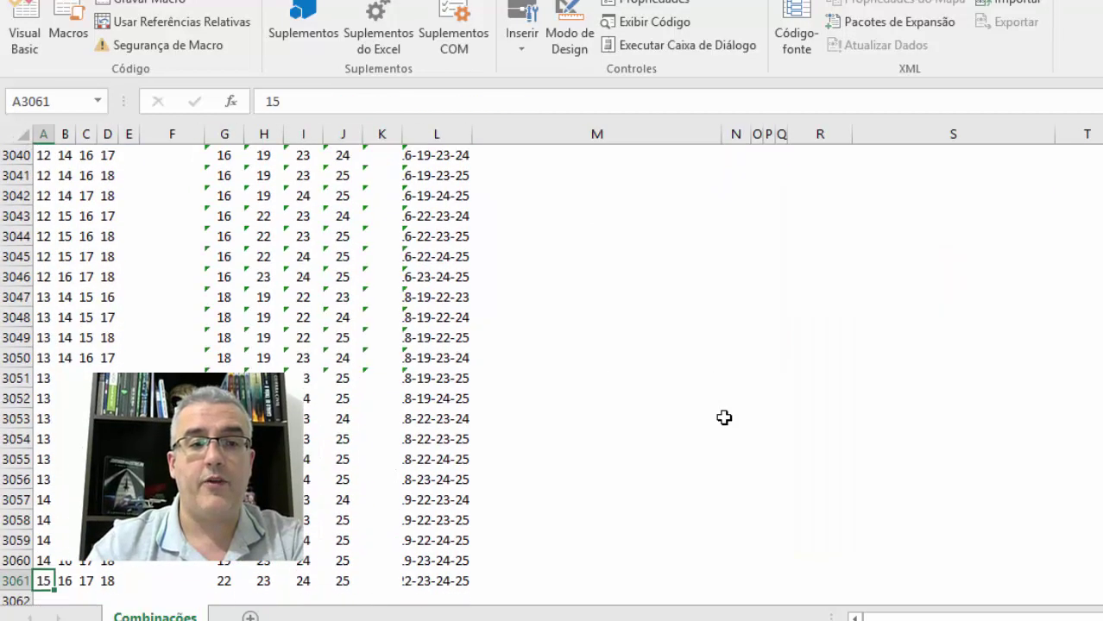
key(Down)
key(Up)
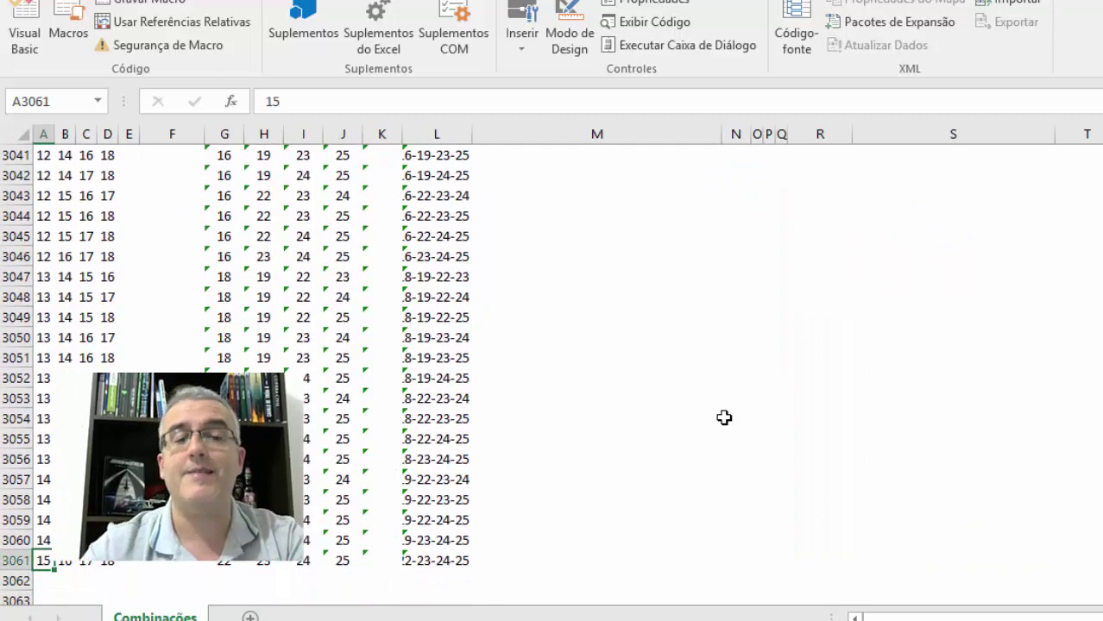
key(ctrl+Home)
key(Right)
key(Right)
key(Right)
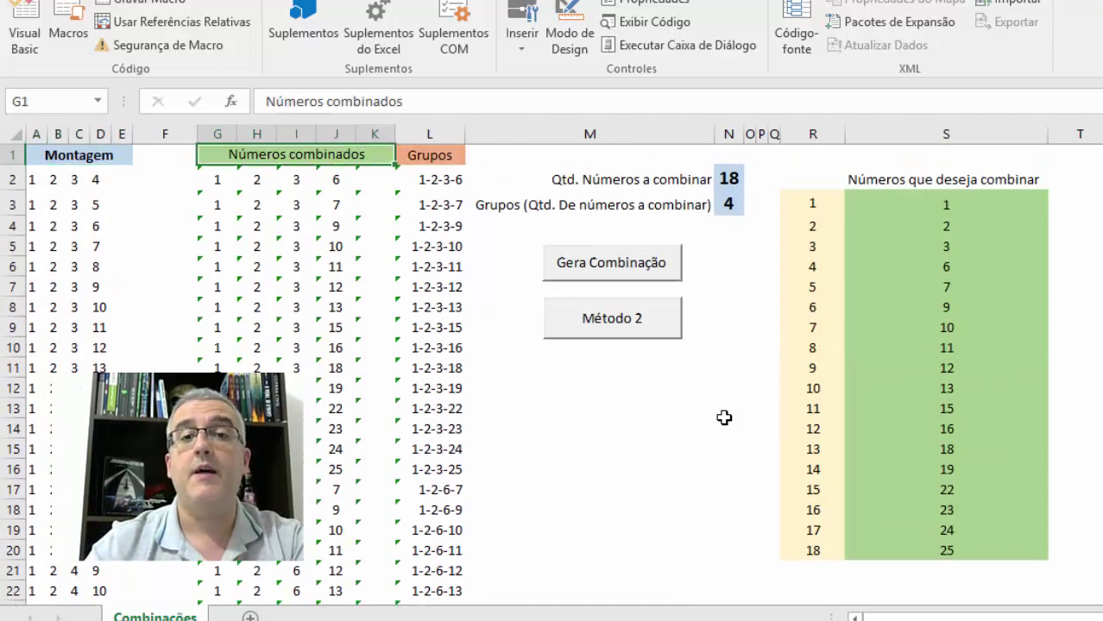
key(Right)
key(Right)
key(Right)
key(Right)
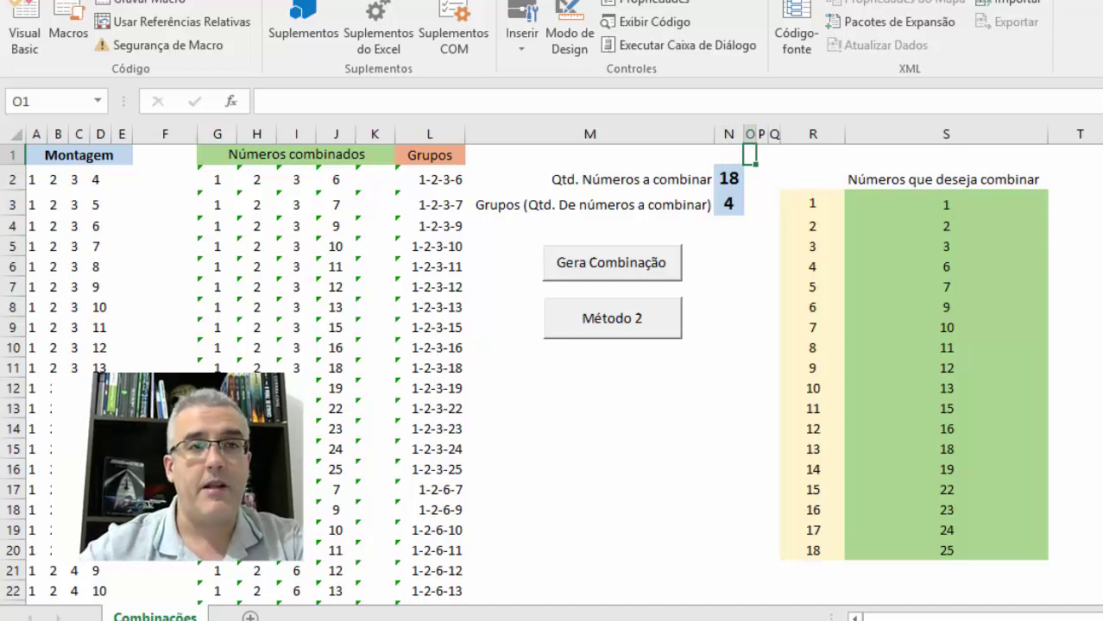
click(457, 369)
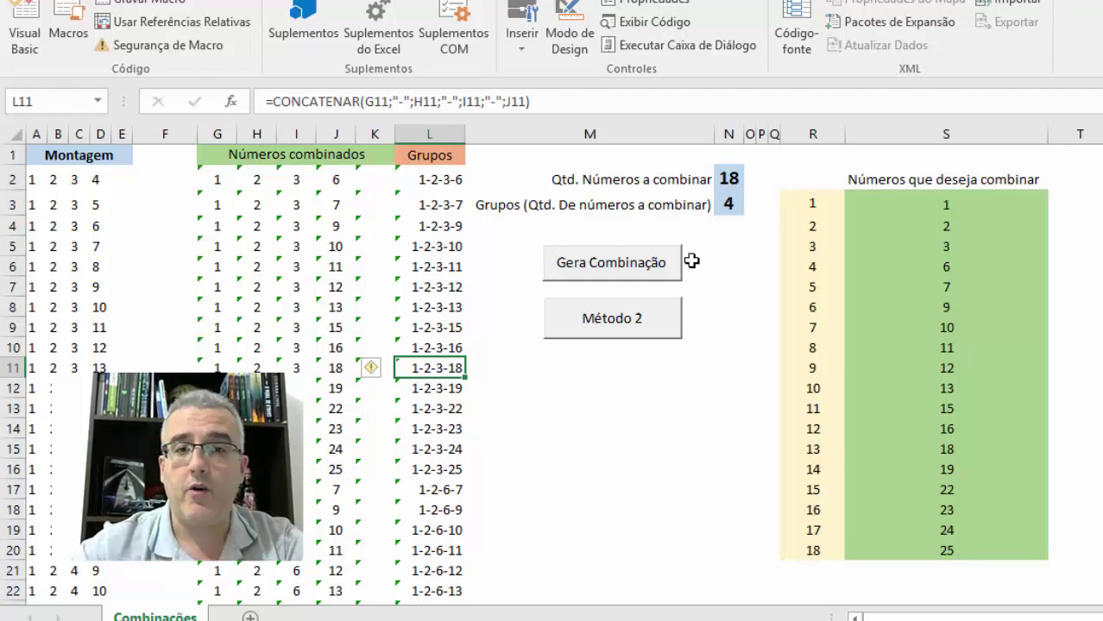
click(728, 179)
click(728, 204)
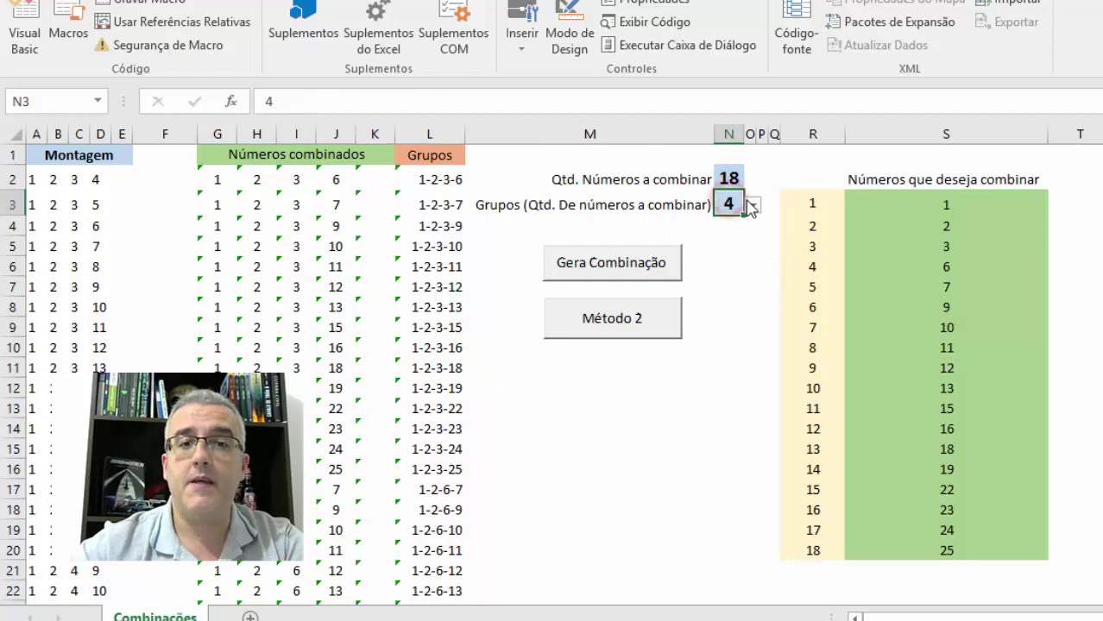
click(750, 207)
click(681, 220)
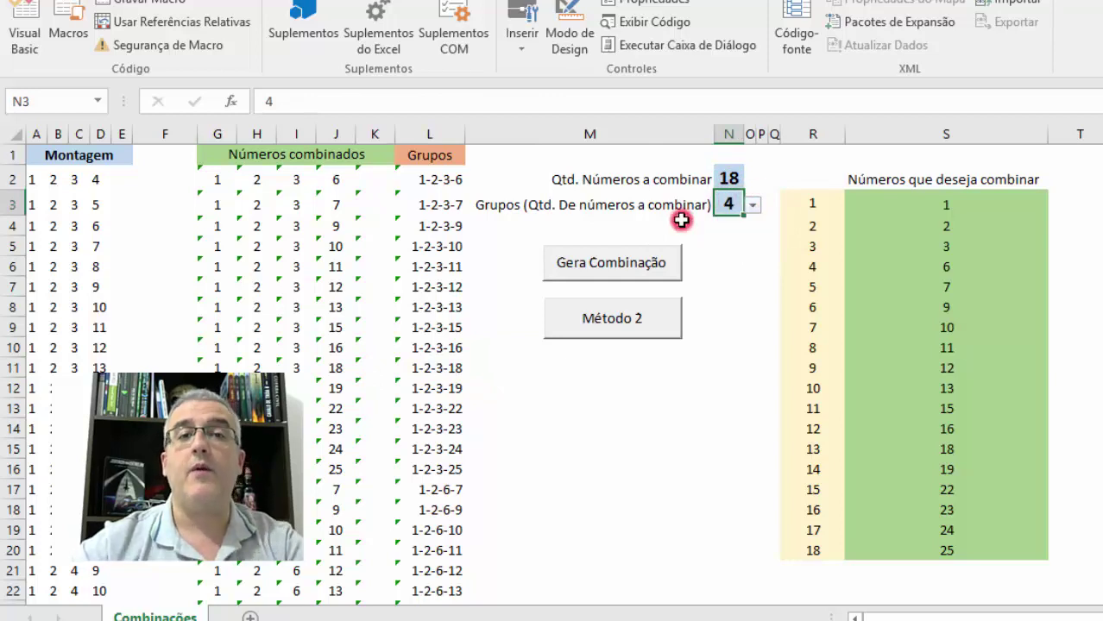